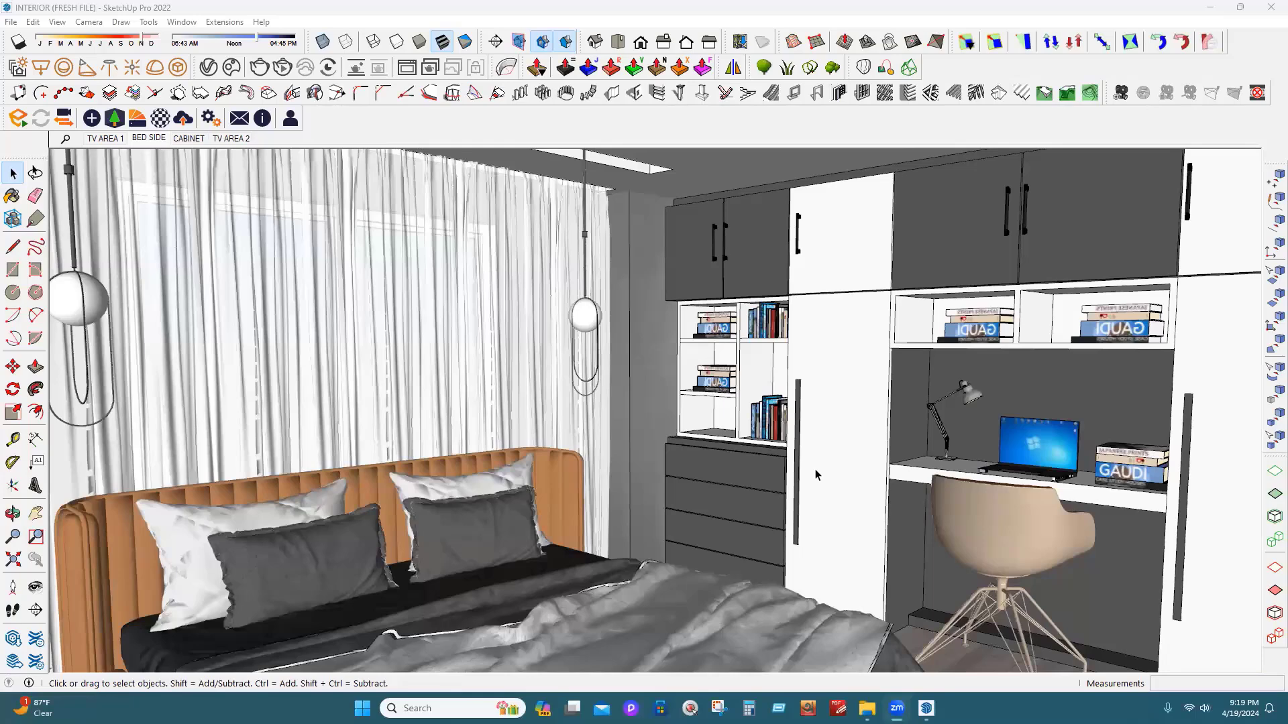
pyautogui.click(1211, 8)
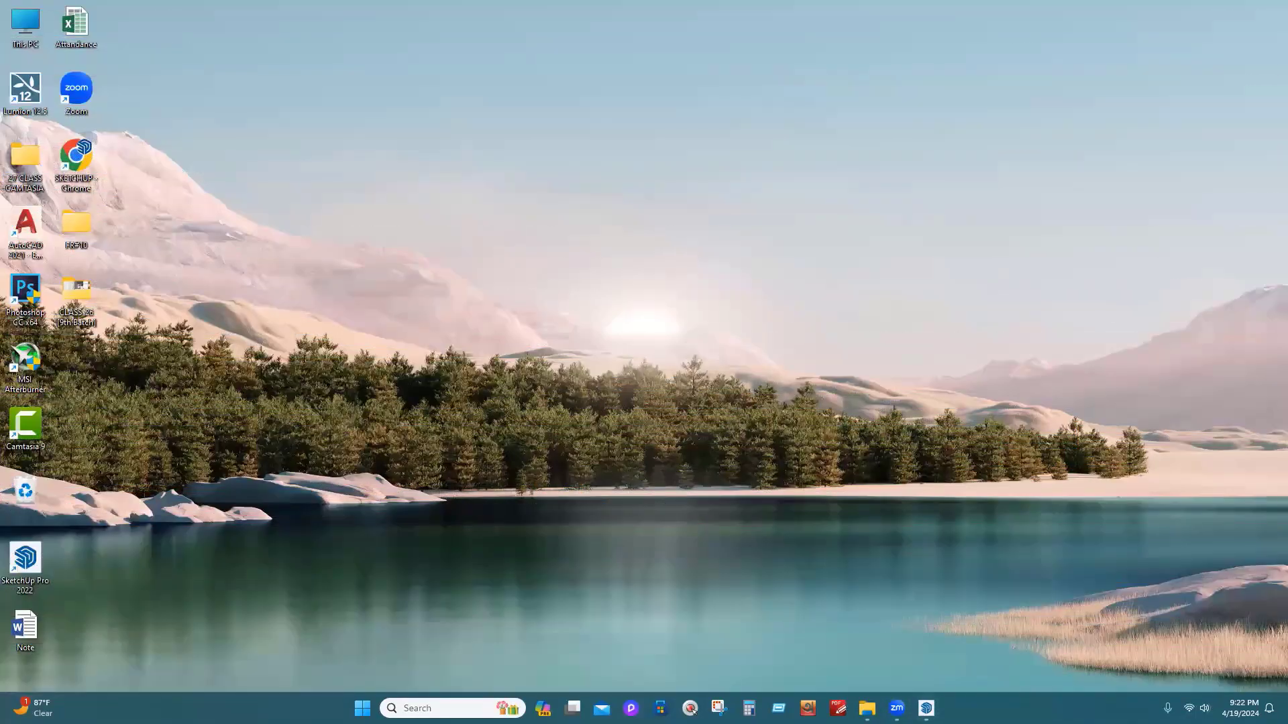
pyautogui.click(925, 706)
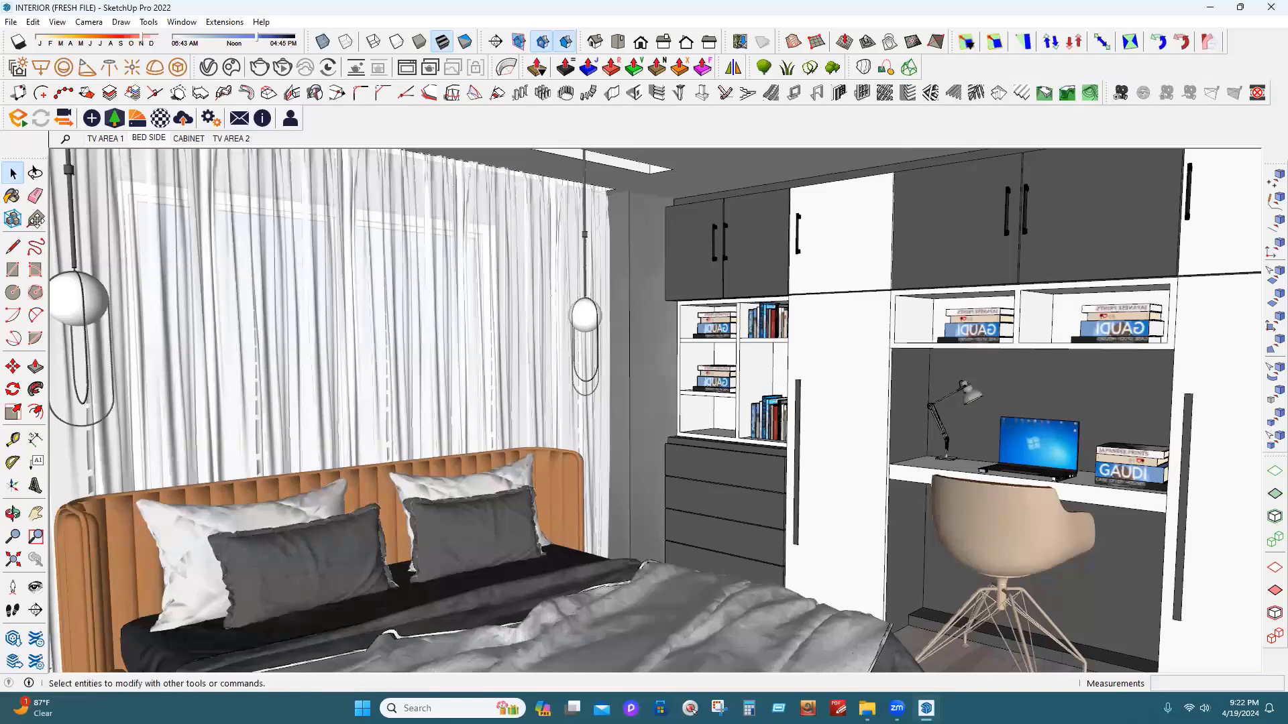
# Paint the globe of the pendant lamp hanging on the near side of the bed with magenta Color K05
pyautogui.click(12, 196)
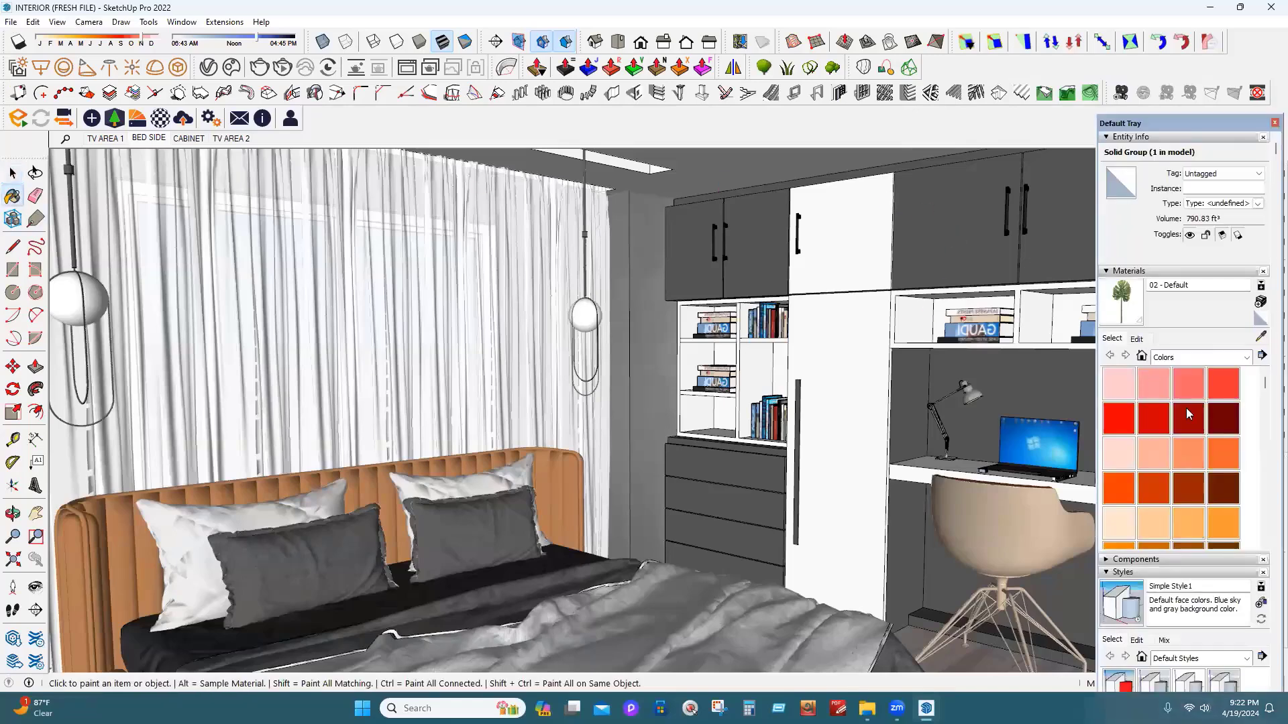
pyautogui.click(14, 172)
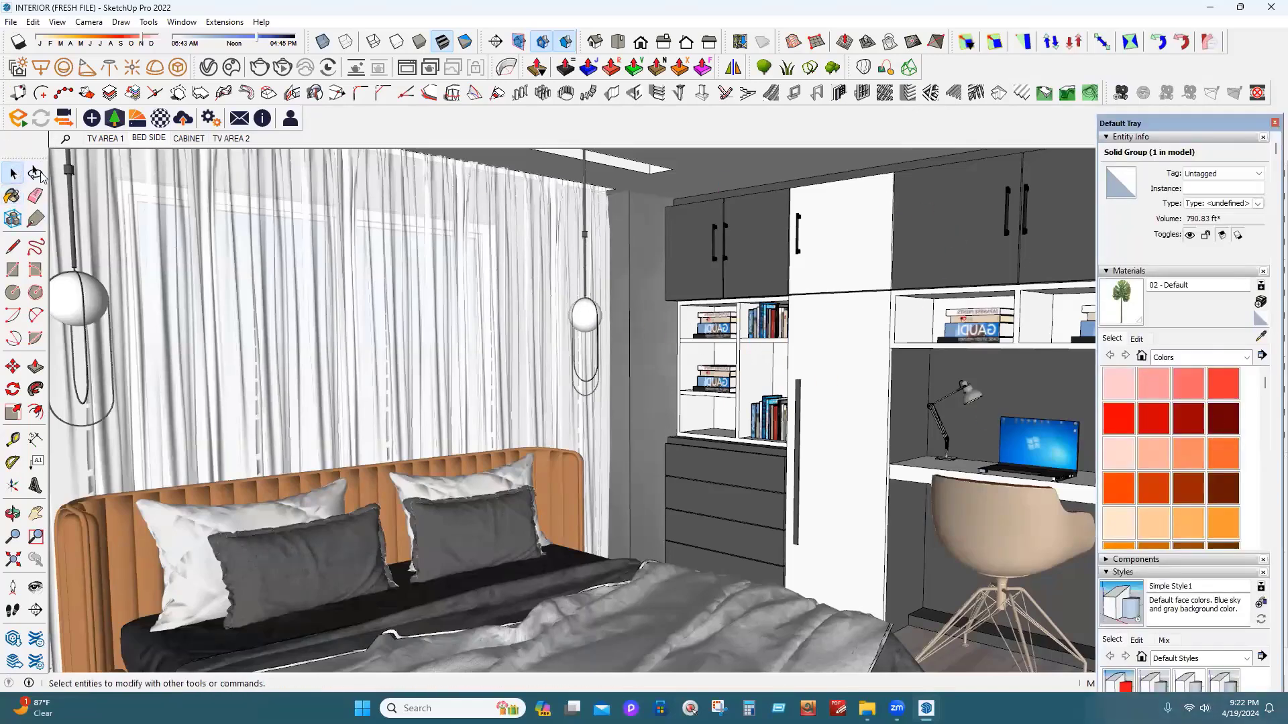
pyautogui.click(70, 308)
pyautogui.doubleClick(70, 307)
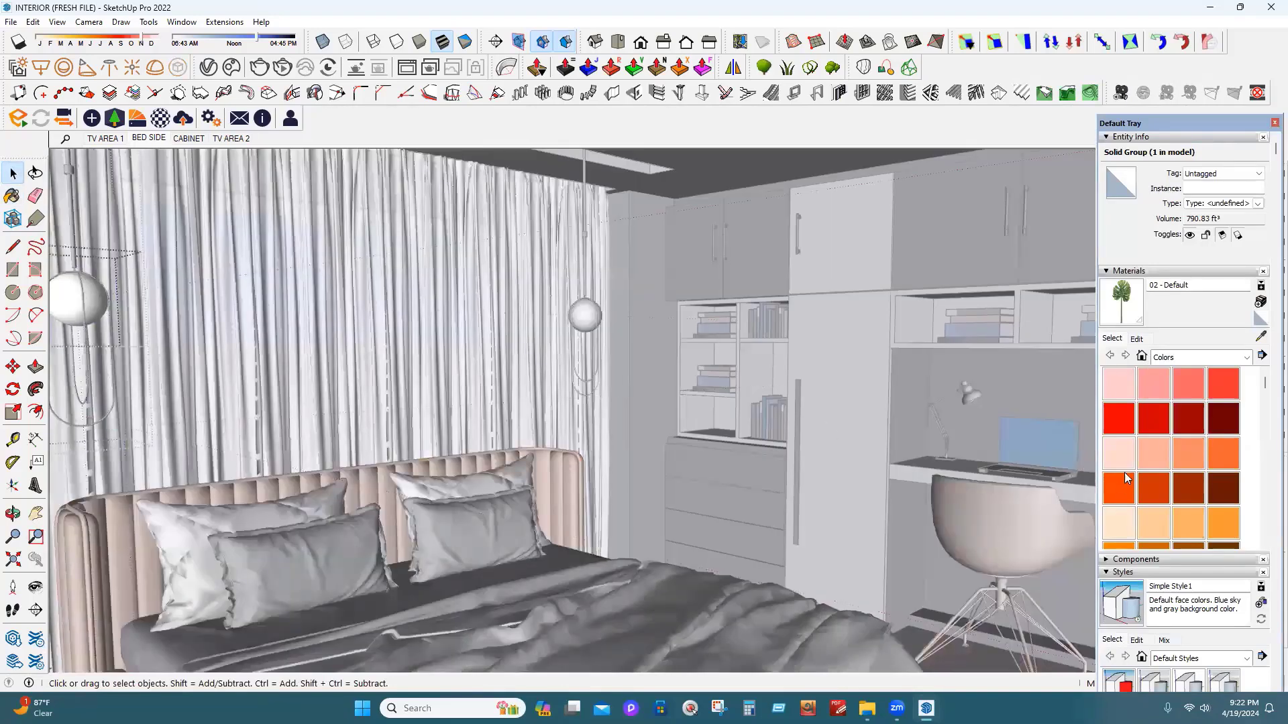
pyautogui.click(71, 302)
pyautogui.scroll(-6, 1181, 457)
pyautogui.scroll(-4, 1181, 462)
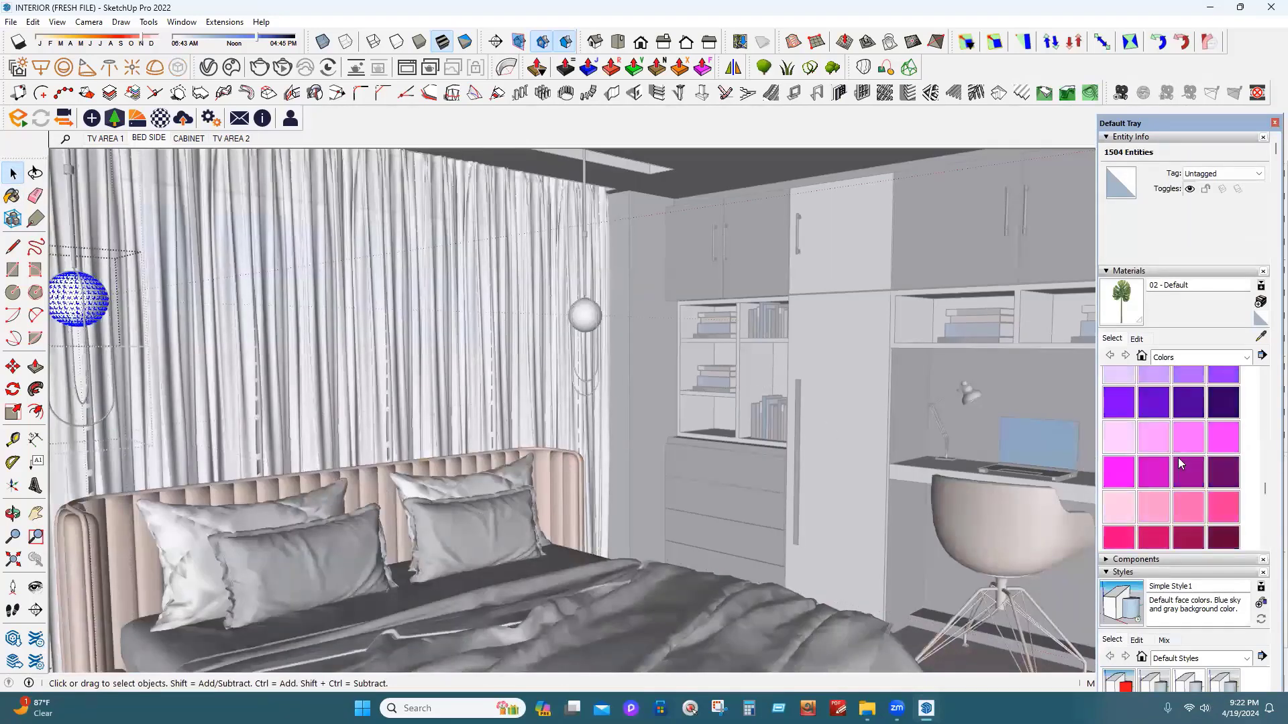
pyautogui.click(1119, 472)
pyautogui.click(109, 300)
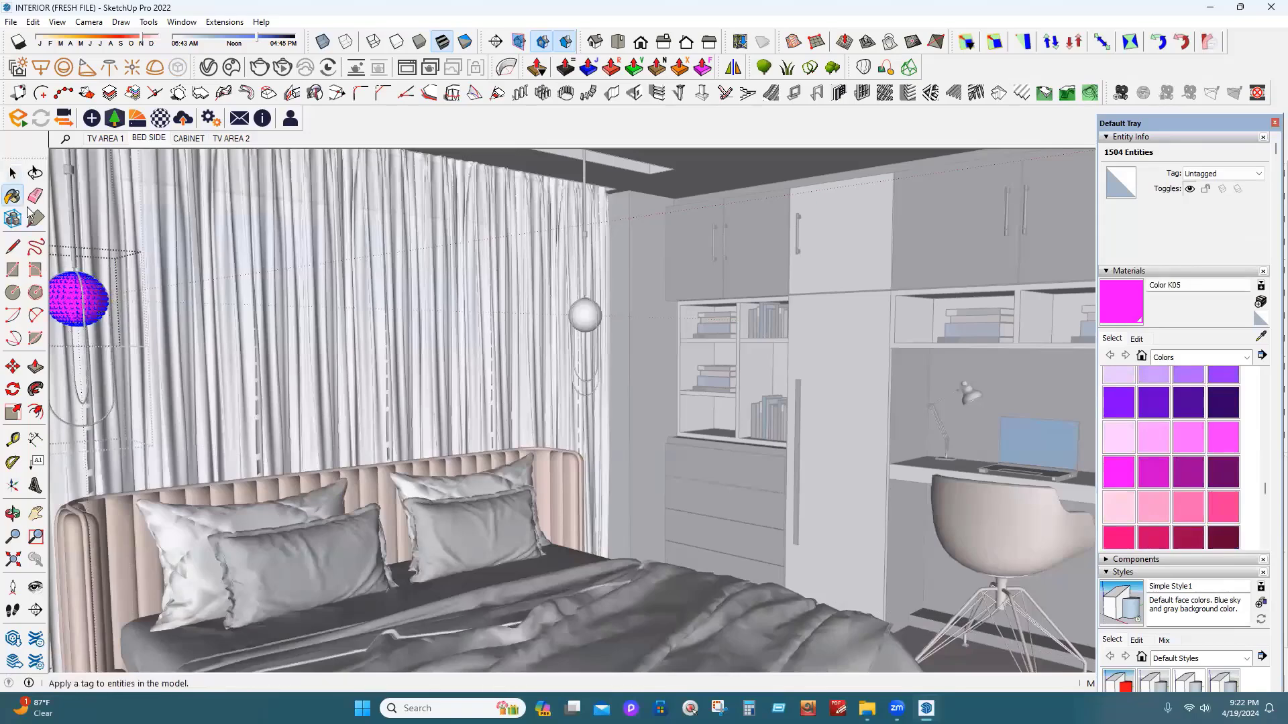
pyautogui.press('space')
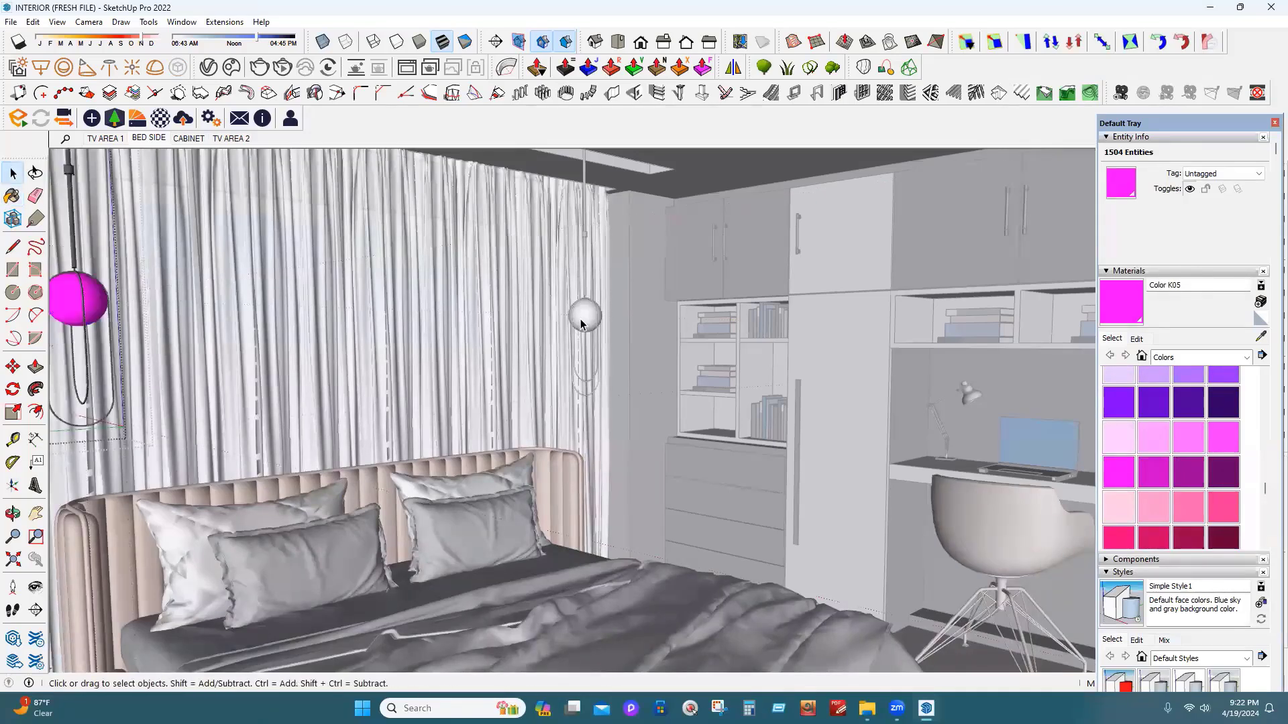
# Paint the globe of the second pendant lamp, near the cabinets, with the same magenta Color K05
pyautogui.click(573, 374)
pyautogui.doubleClick(585, 316)
pyautogui.click(585, 315)
pyautogui.click(11, 196)
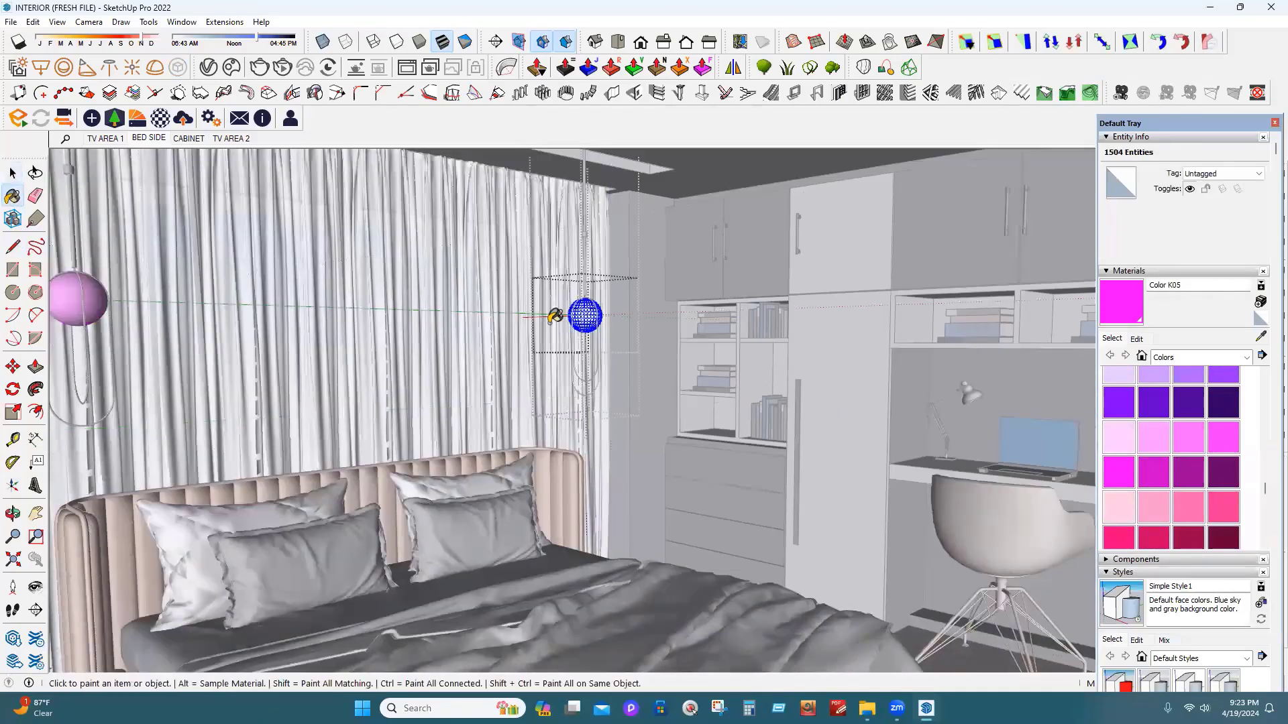
pyautogui.click(583, 317)
pyautogui.click(12, 173)
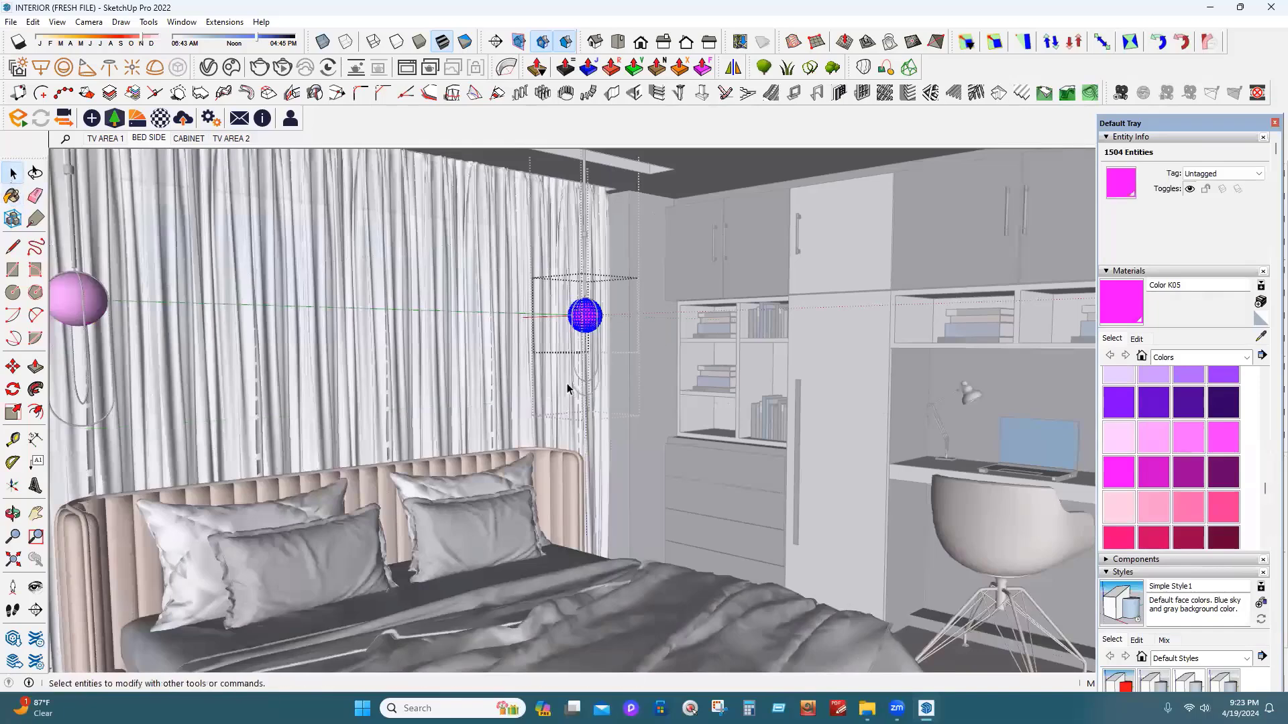
pyautogui.click(599, 466)
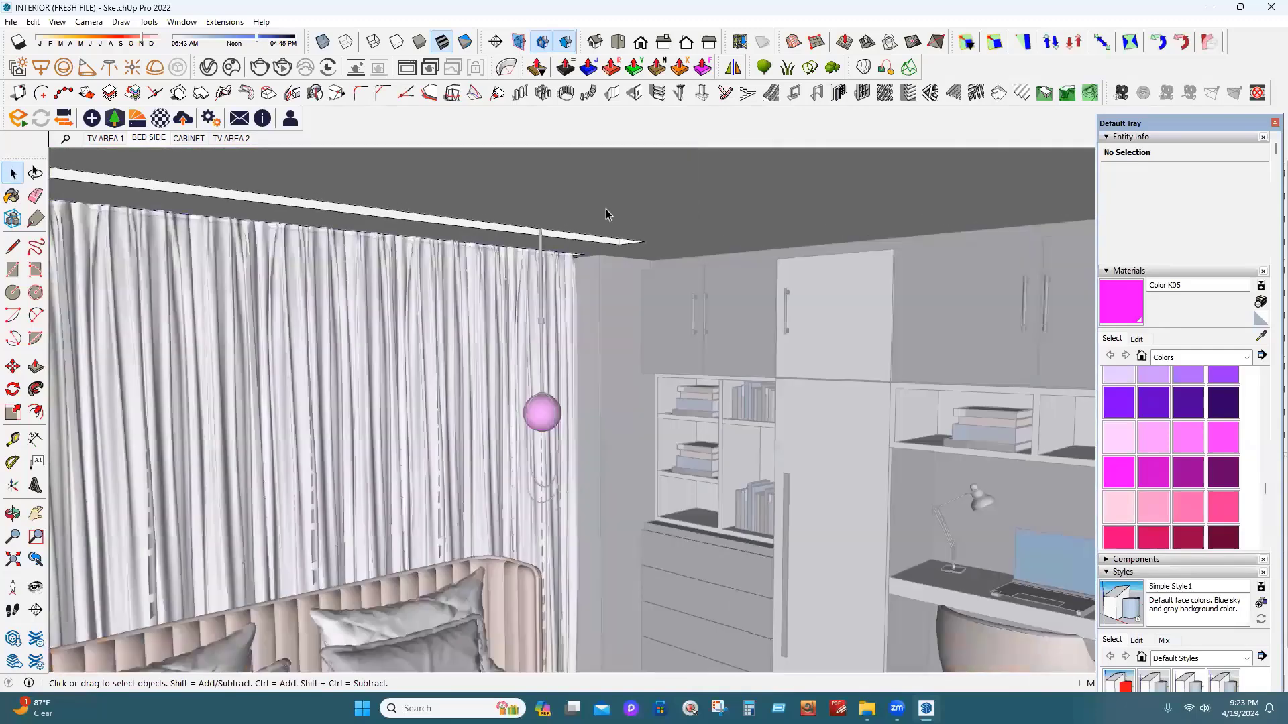
# Examine the ceiling group's recessed slots up close and return to the BED SIDE scene
pyautogui.tripleClick(606, 214)
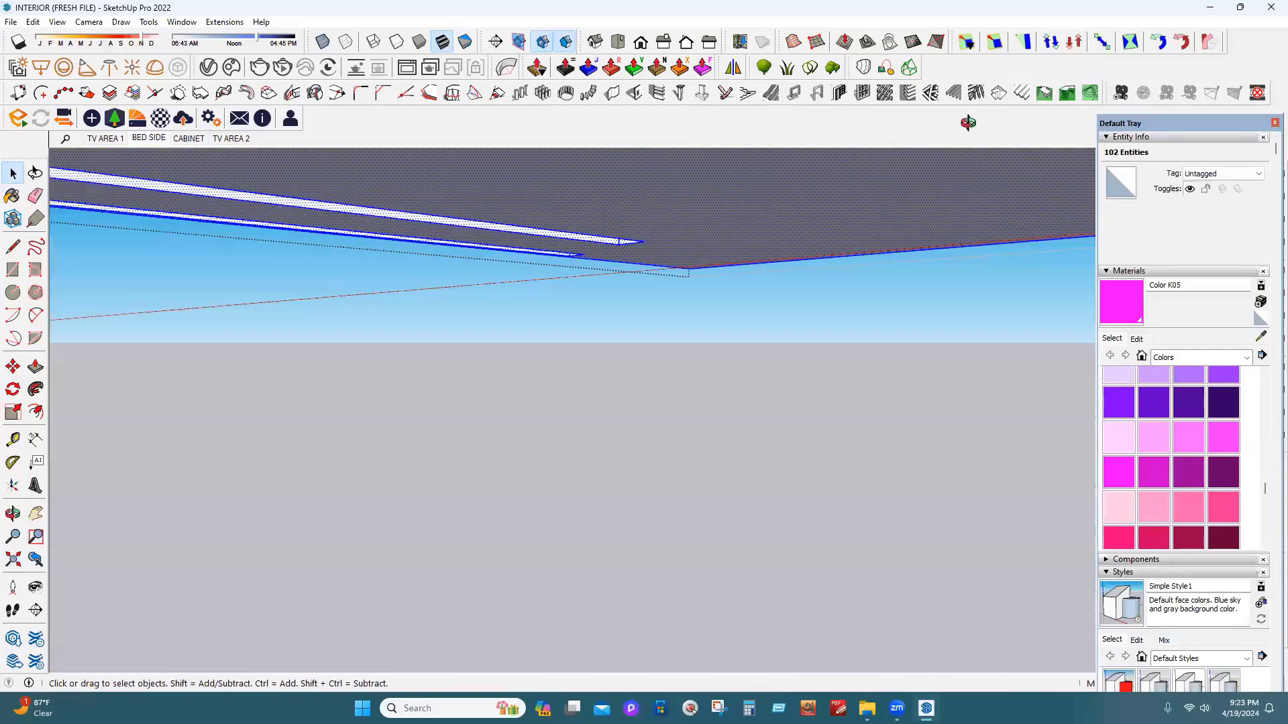
pyautogui.moveTo(606, 214); pyautogui.dragTo(572, 222, button='middle')
pyautogui.scroll(4, 530, 208)
pyautogui.moveTo(494, 202); pyautogui.dragTo(281, 191, button='middle')
pyautogui.moveTo(23, 170); pyautogui.dragTo(11, 172, button='middle')
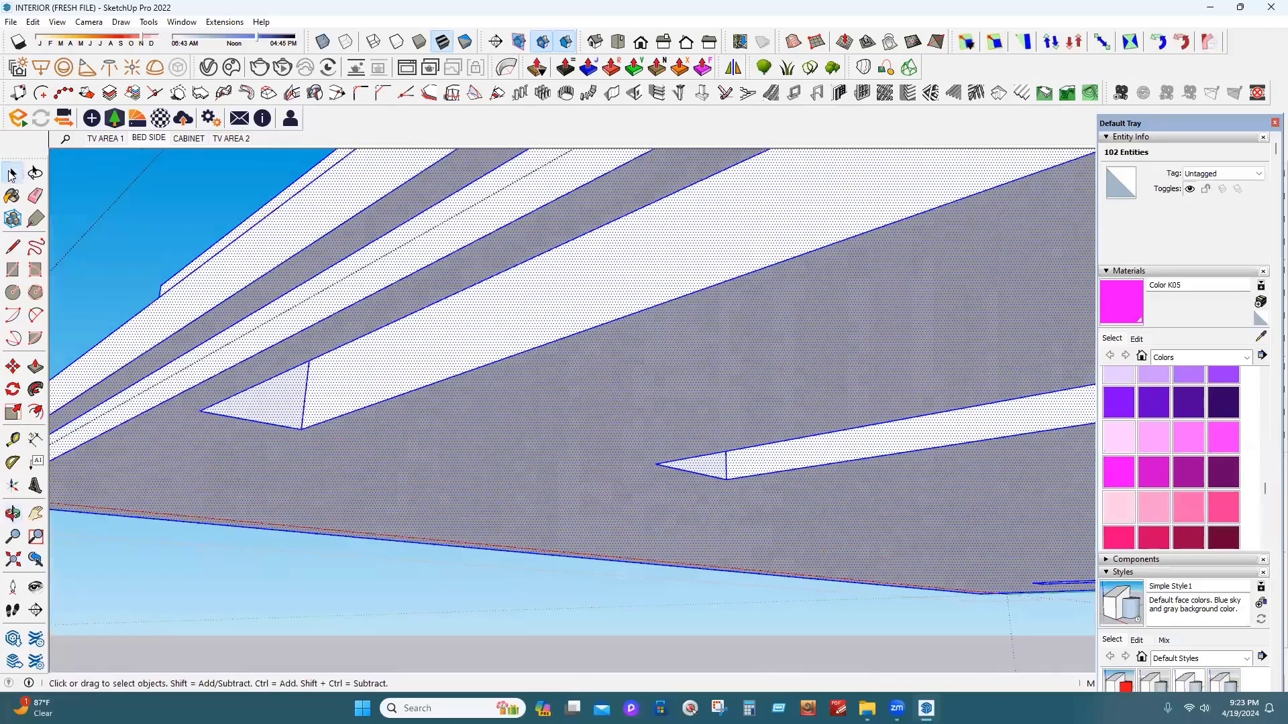
pyautogui.click(143, 143)
pyautogui.press('b')
pyautogui.click(144, 143)
pyautogui.press('space')
pyautogui.click(148, 137)
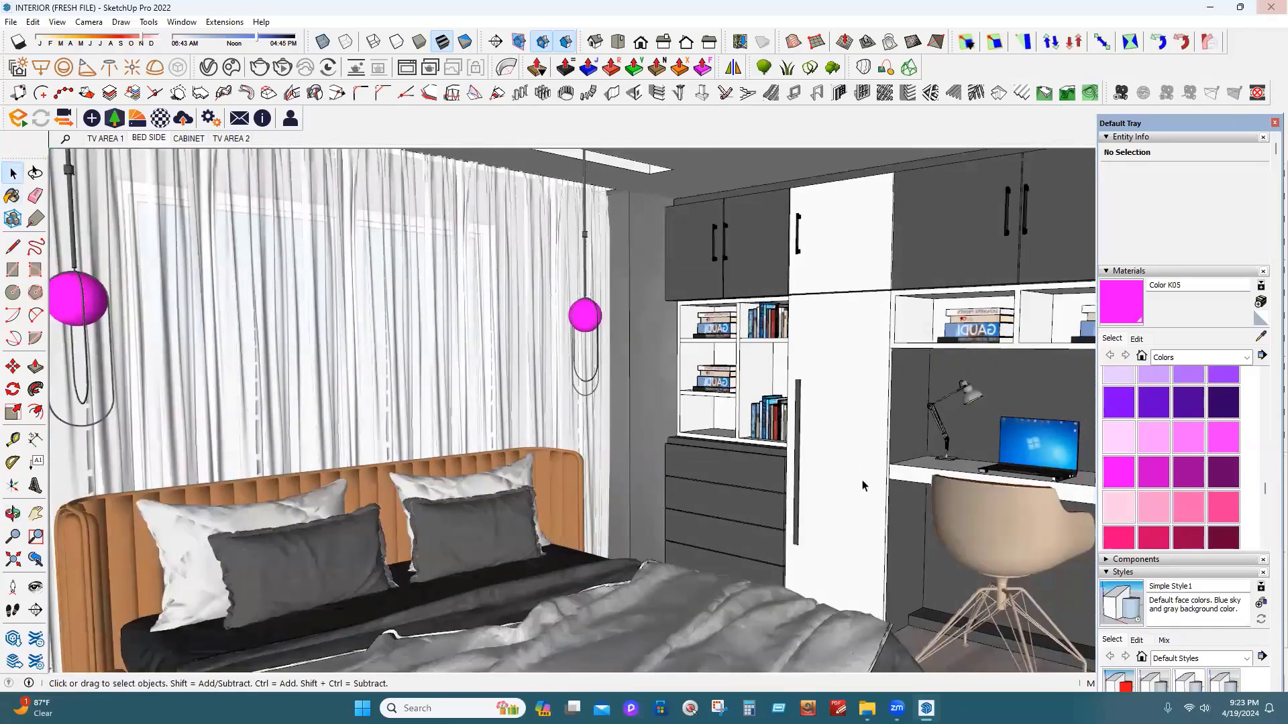
pyautogui.click(770, 419)
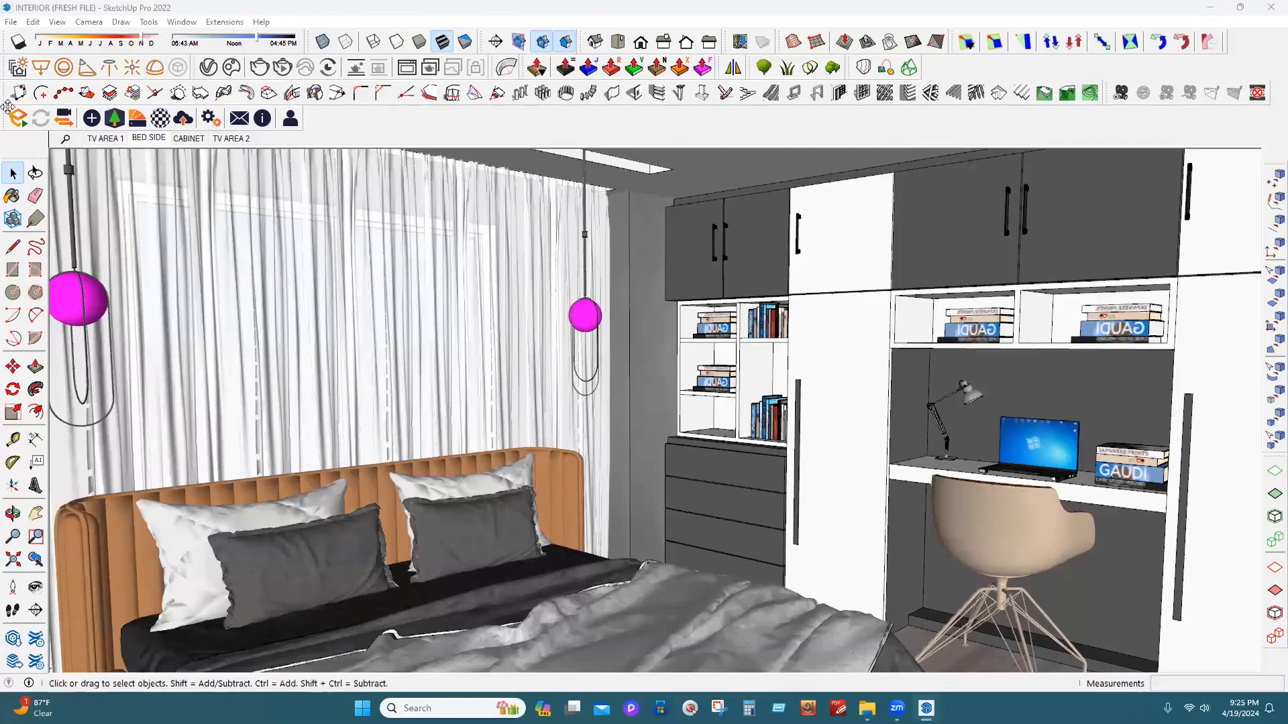
# Undock and close the Enscape toolbar, show it again, and place it floating over the curtains
pyautogui.moveTo(8, 112); pyautogui.dragTo(480, 221)
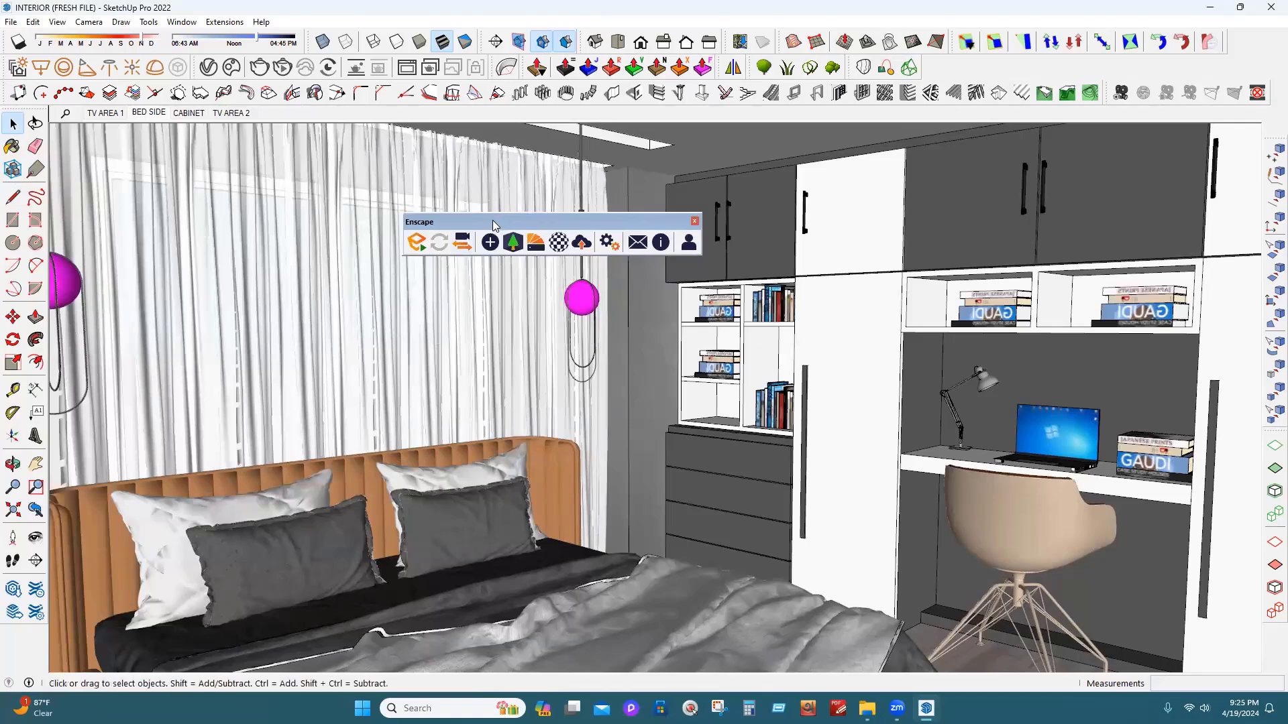
pyautogui.click(694, 221)
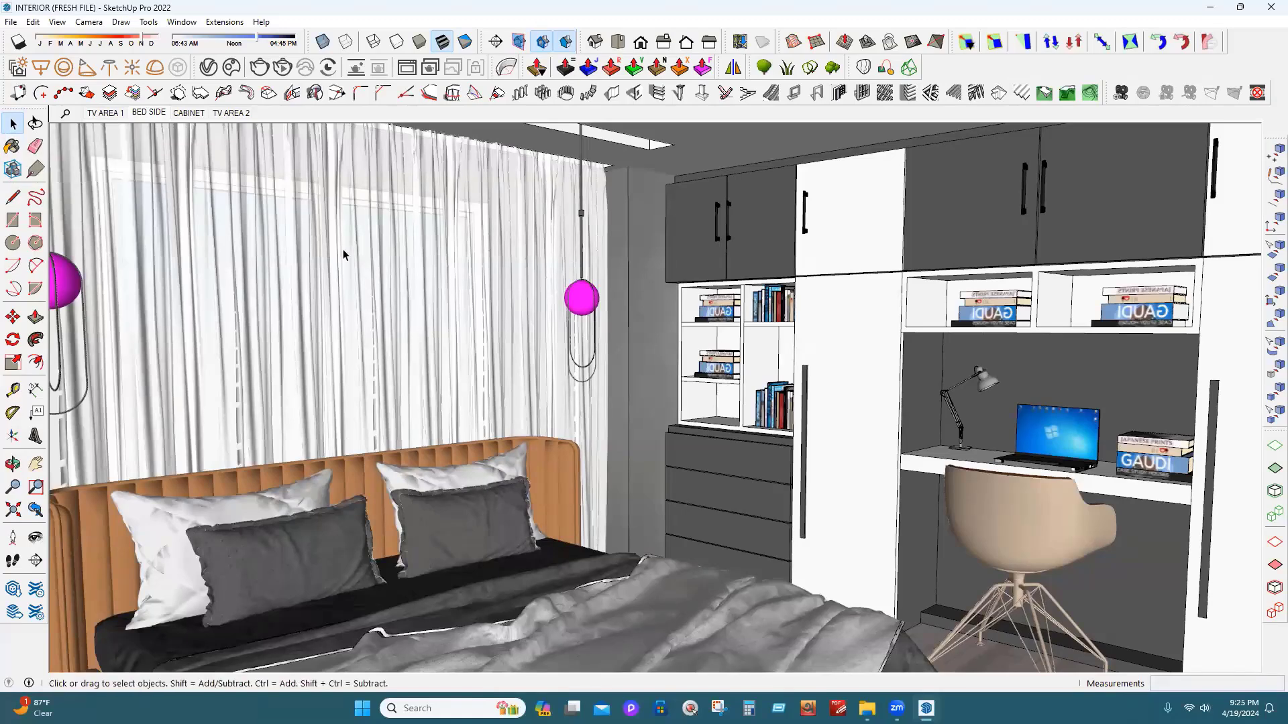
pyautogui.rightClick(565, 76)
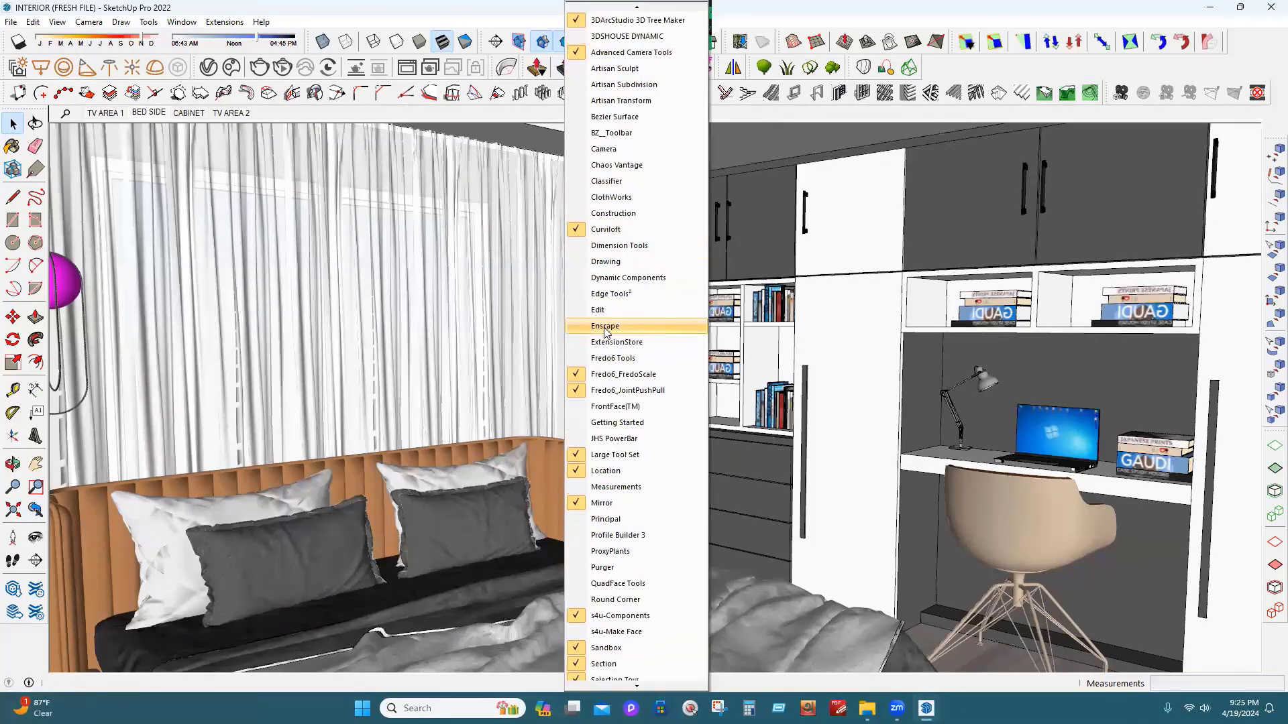
pyautogui.click(646, 326)
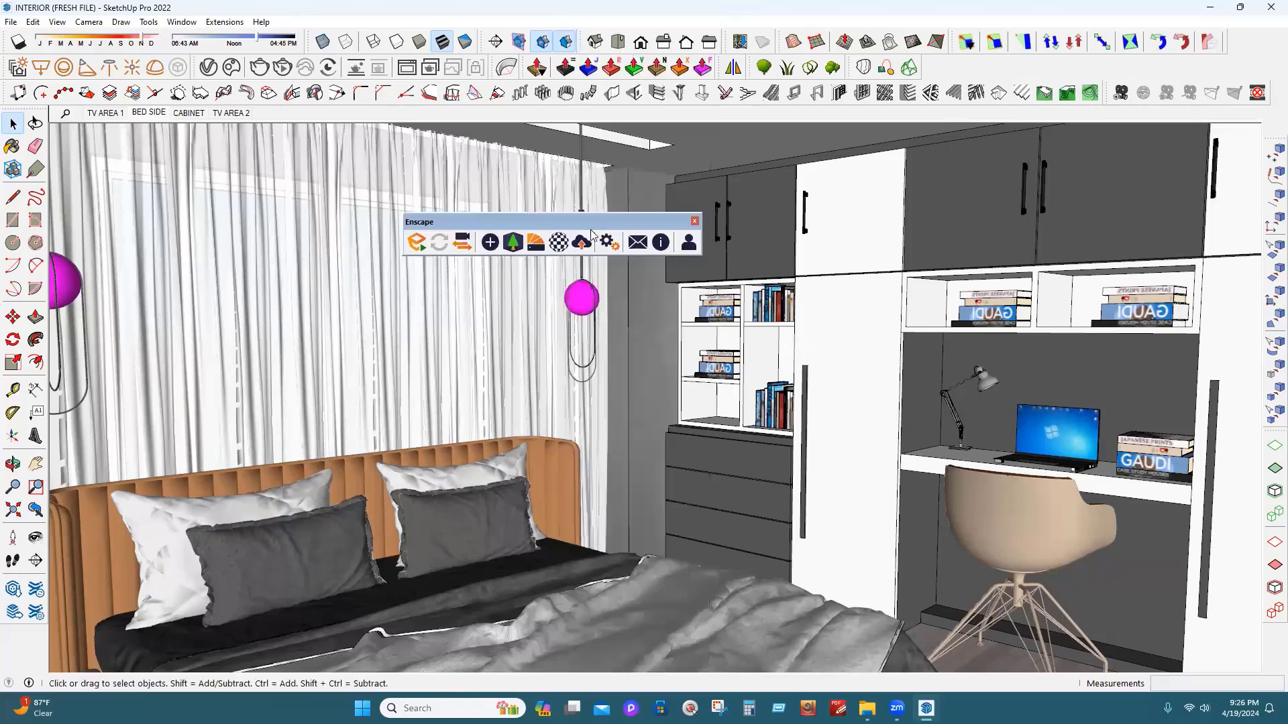
pyautogui.moveTo(537, 221); pyautogui.dragTo(457, 178)
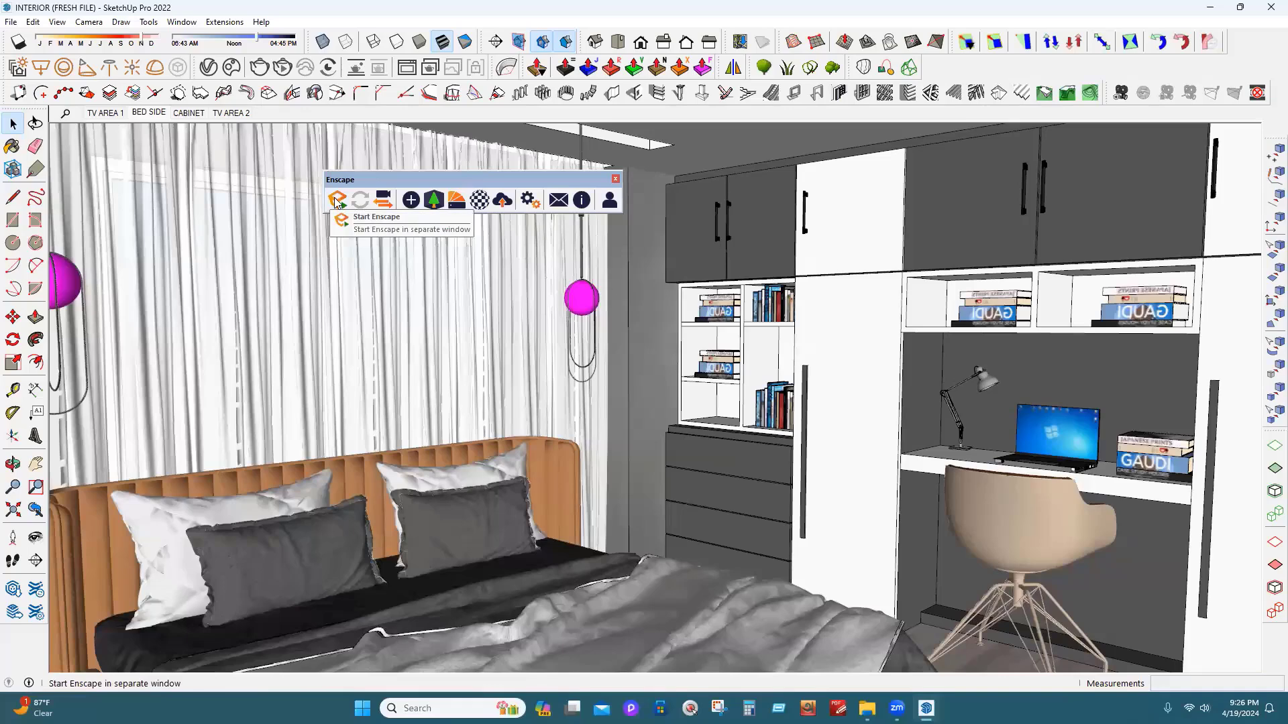
# Switch to SwordSoft Mousetrack, turn on Show Livezoom, and minimize its window
pyautogui.click(690, 709)
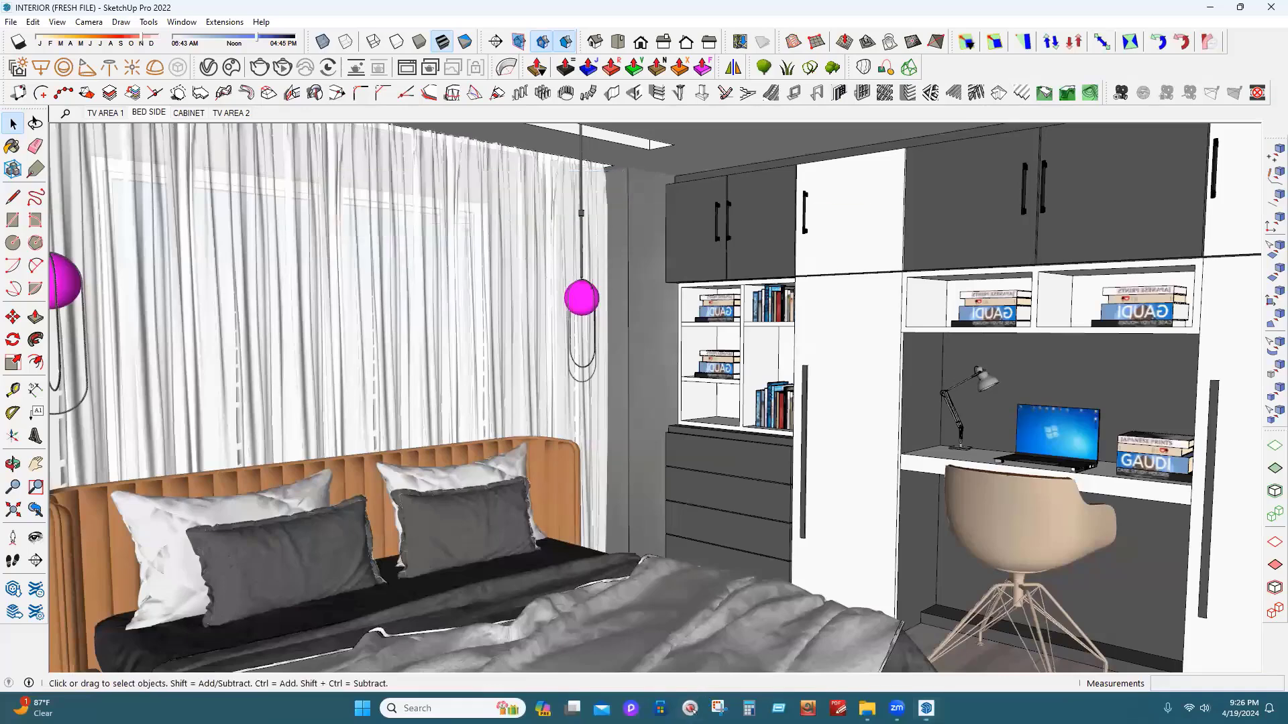
pyautogui.click(643, 417)
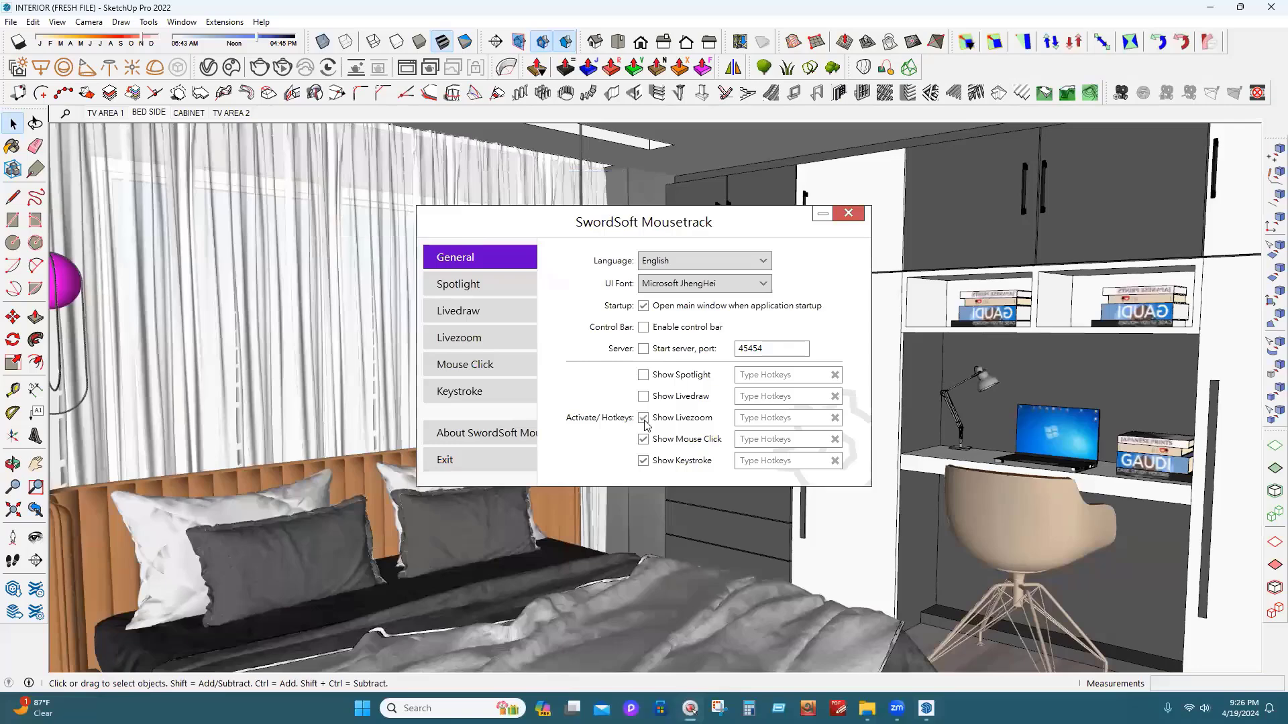
pyautogui.click(820, 216)
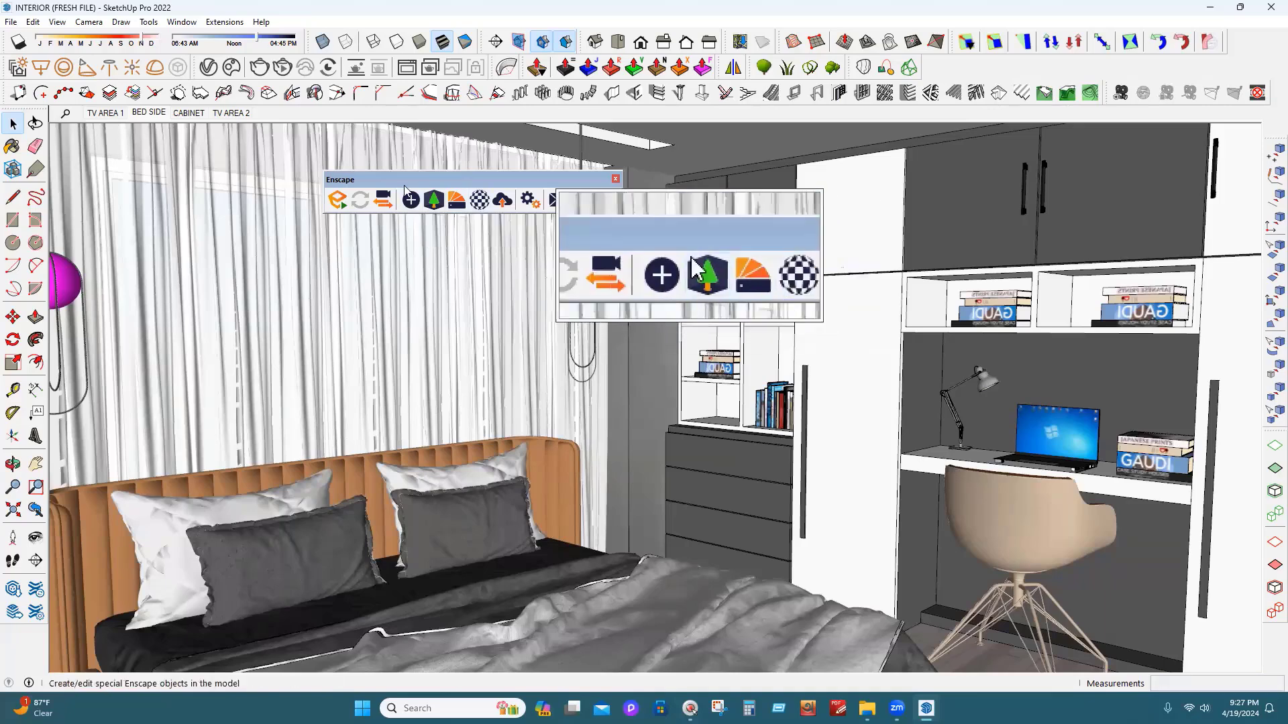
# Dock the Enscape toolbar beneath the other toolbars and close SwordSoft Mousetrack to end the live zoom
pyautogui.moveTo(376, 179); pyautogui.dragTo(57, 137)
pyautogui.click(719, 708)
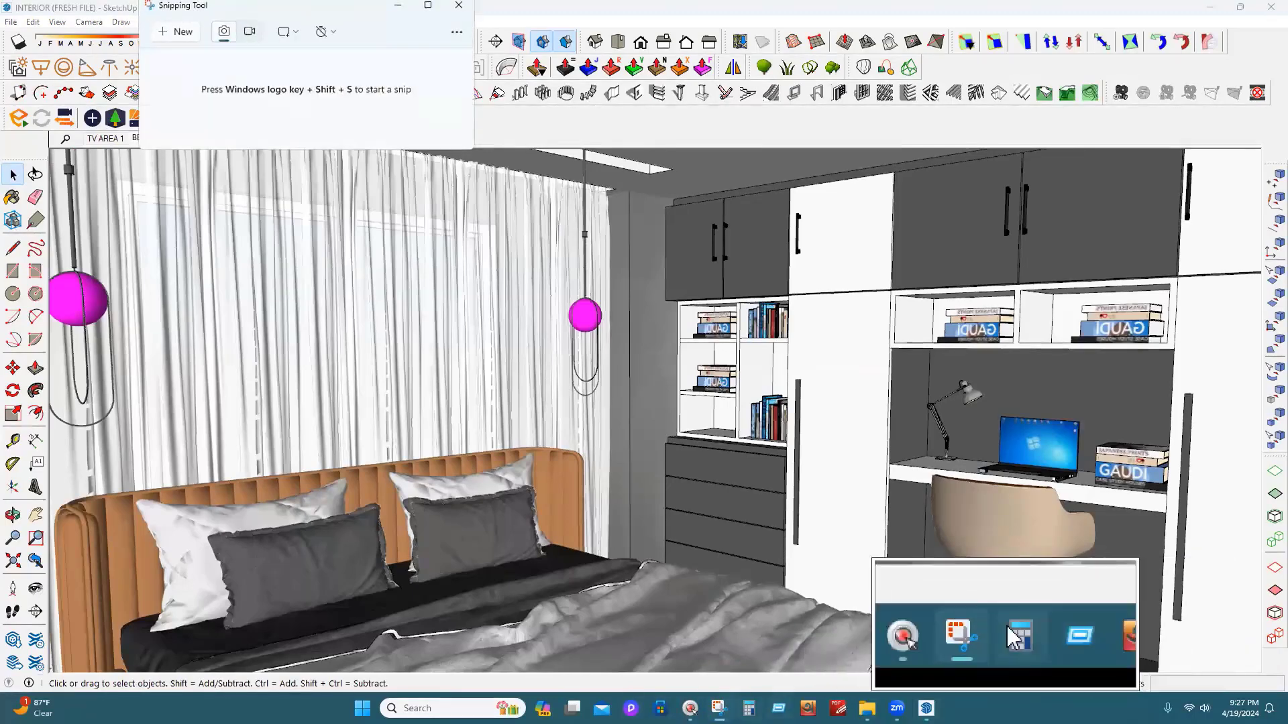
pyautogui.click(691, 708)
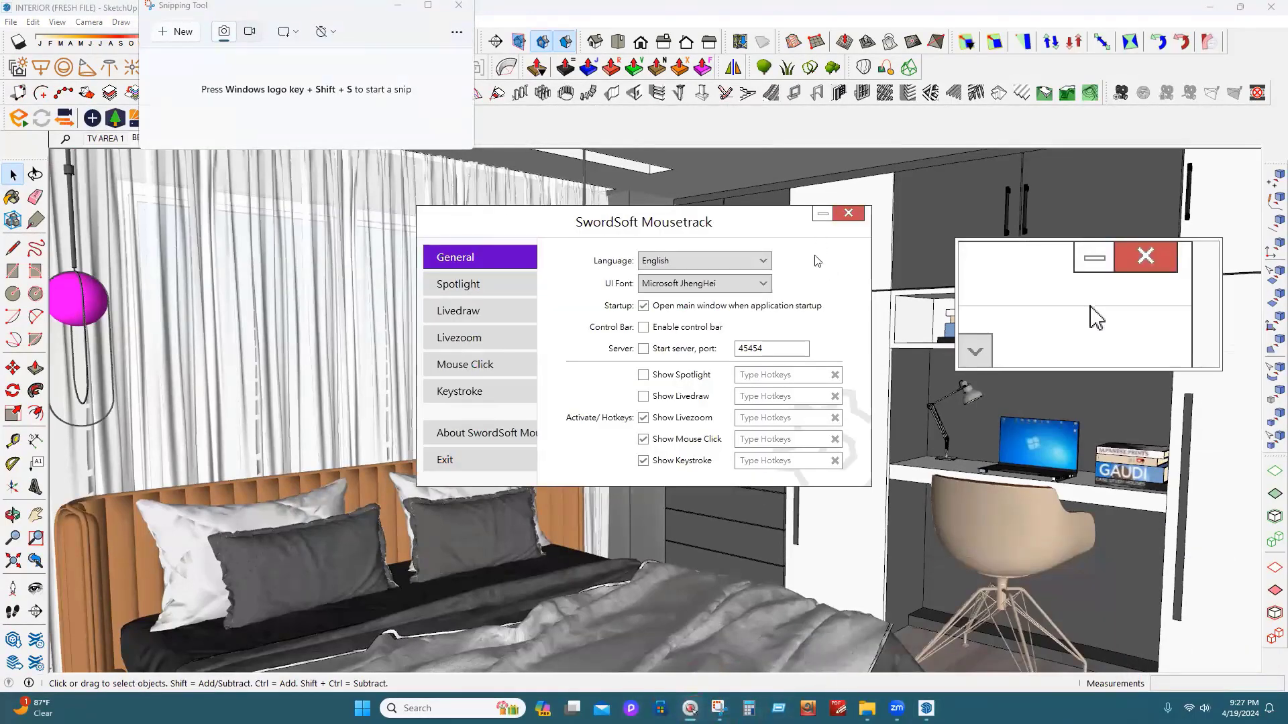
pyautogui.click(849, 213)
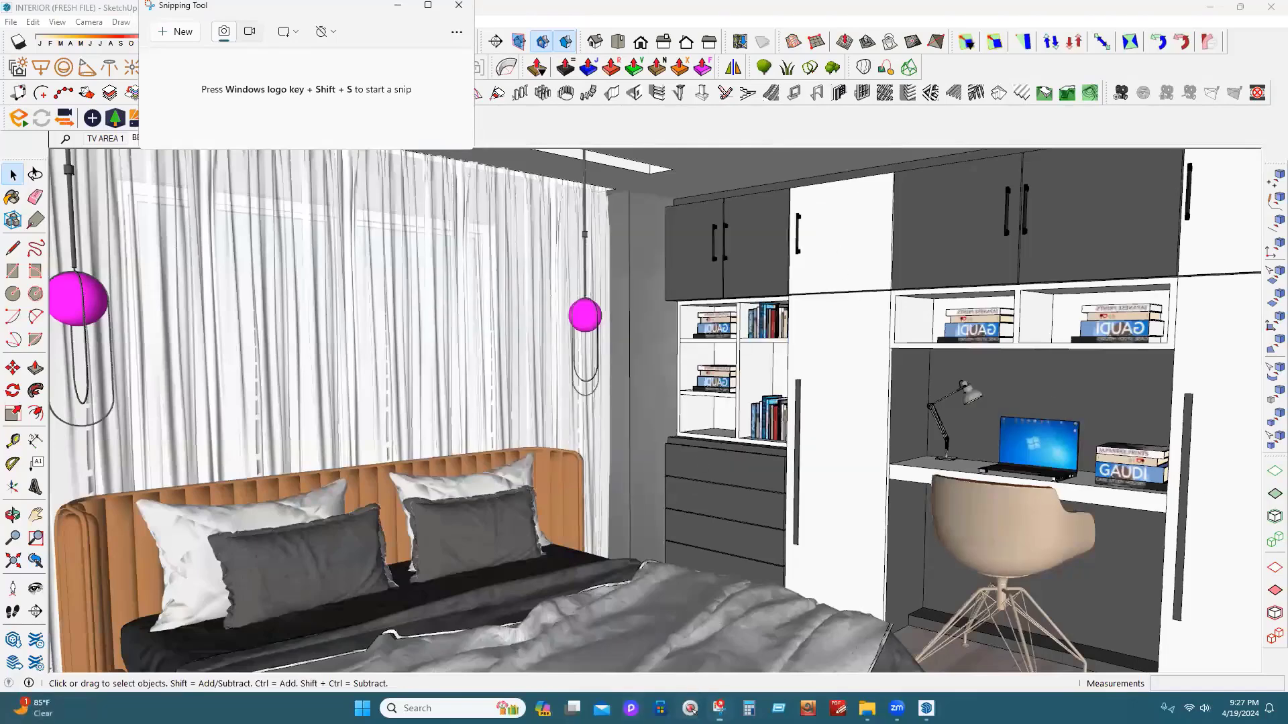
pyautogui.click(523, 420)
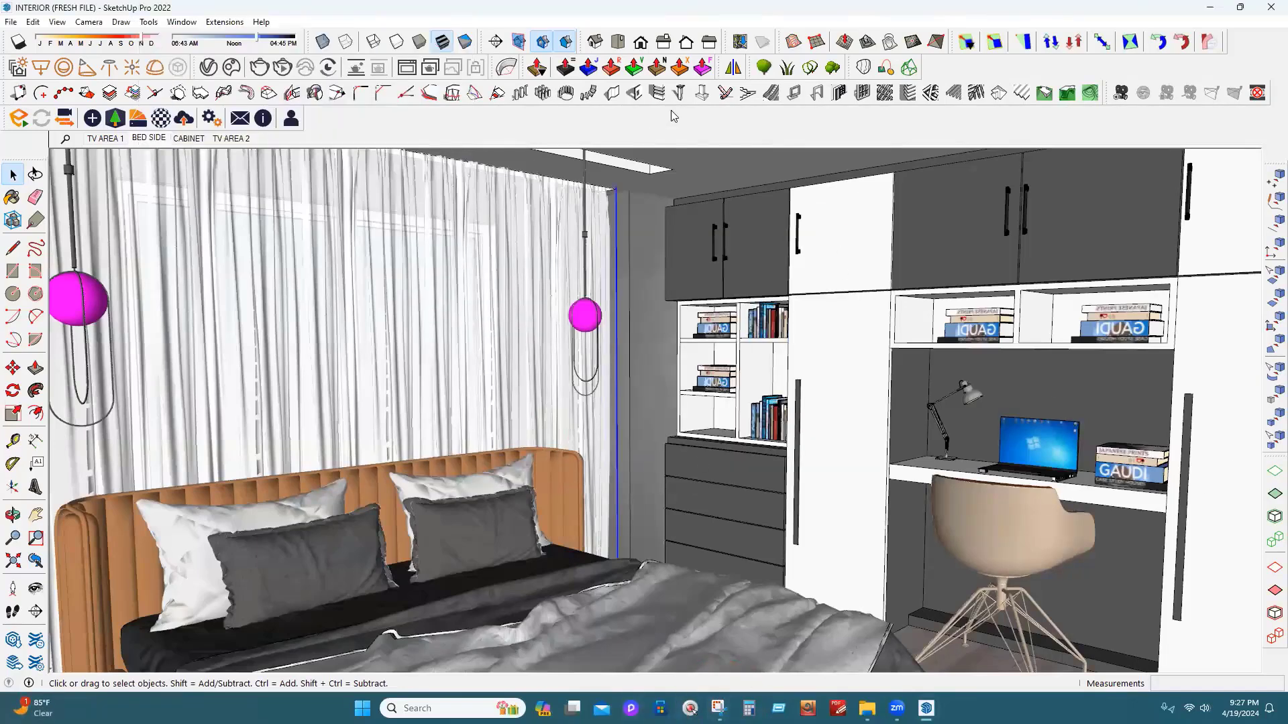
# Start Enscape in a separate window and compare its rendered bedroom view with the SketchUp model
pyautogui.click(18, 119)
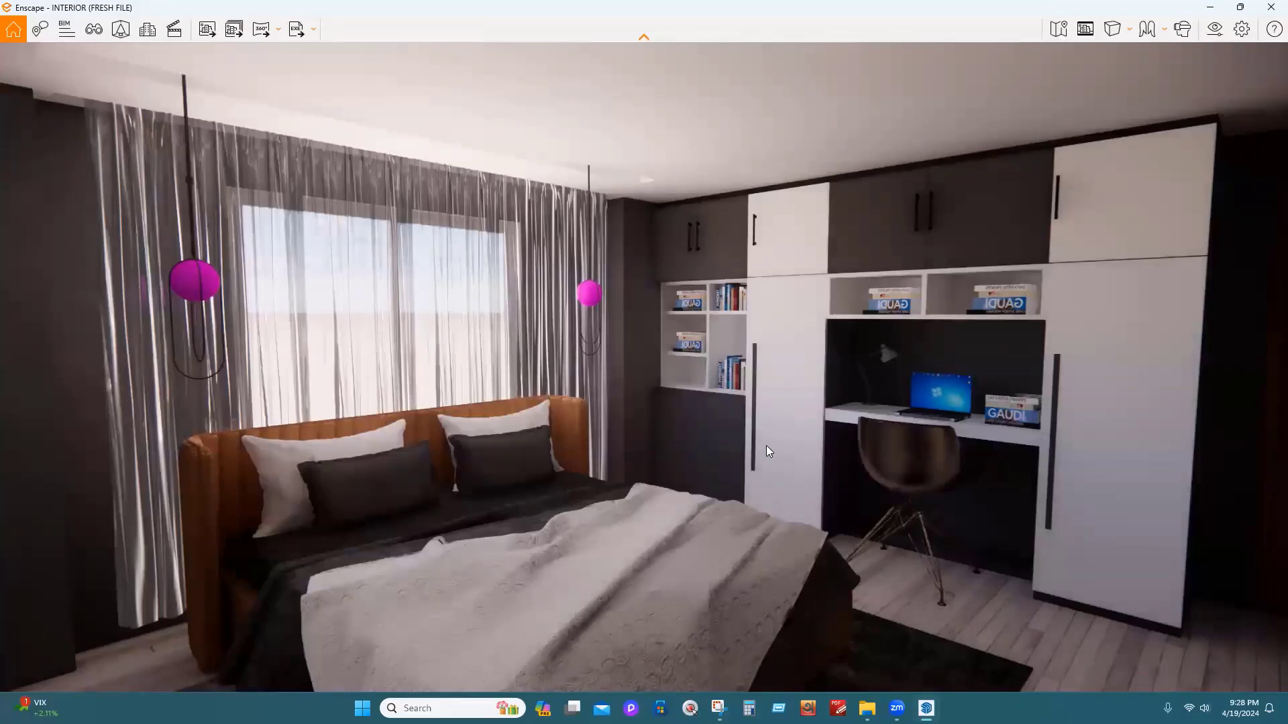
pyautogui.moveTo(640, 448); pyautogui.dragTo(638, 448, button='right')
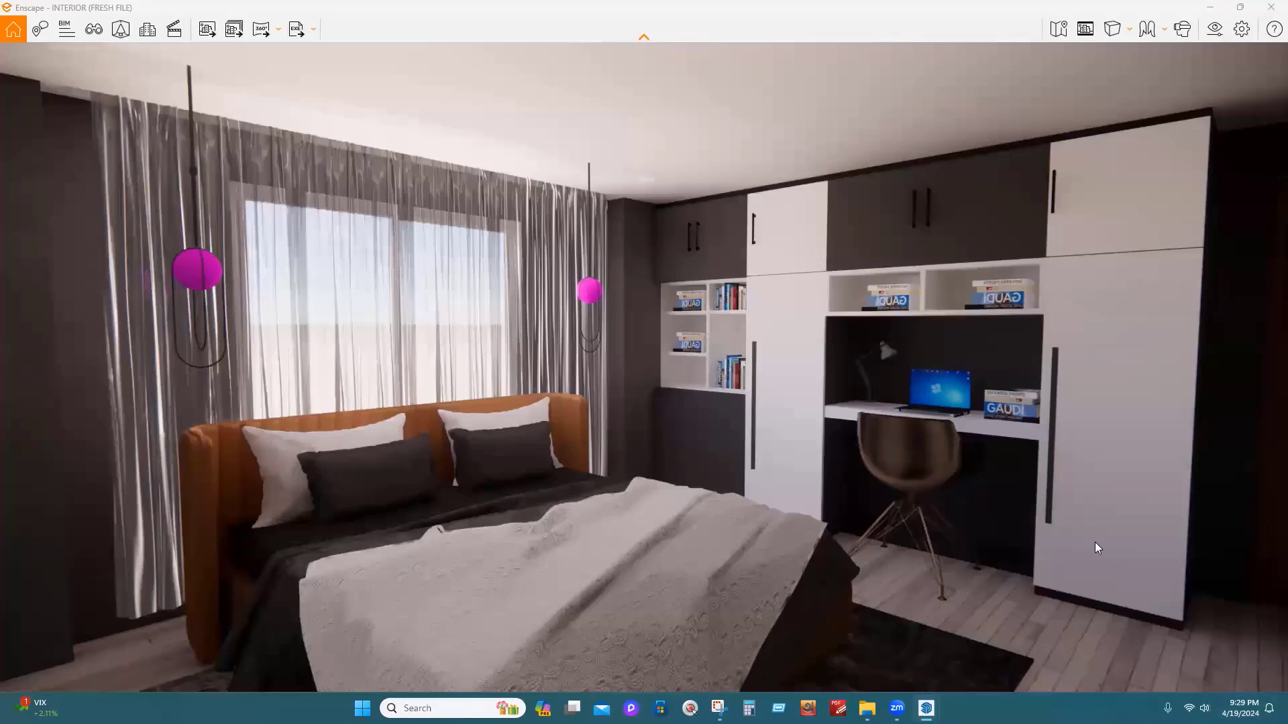
pyautogui.click(926, 709)
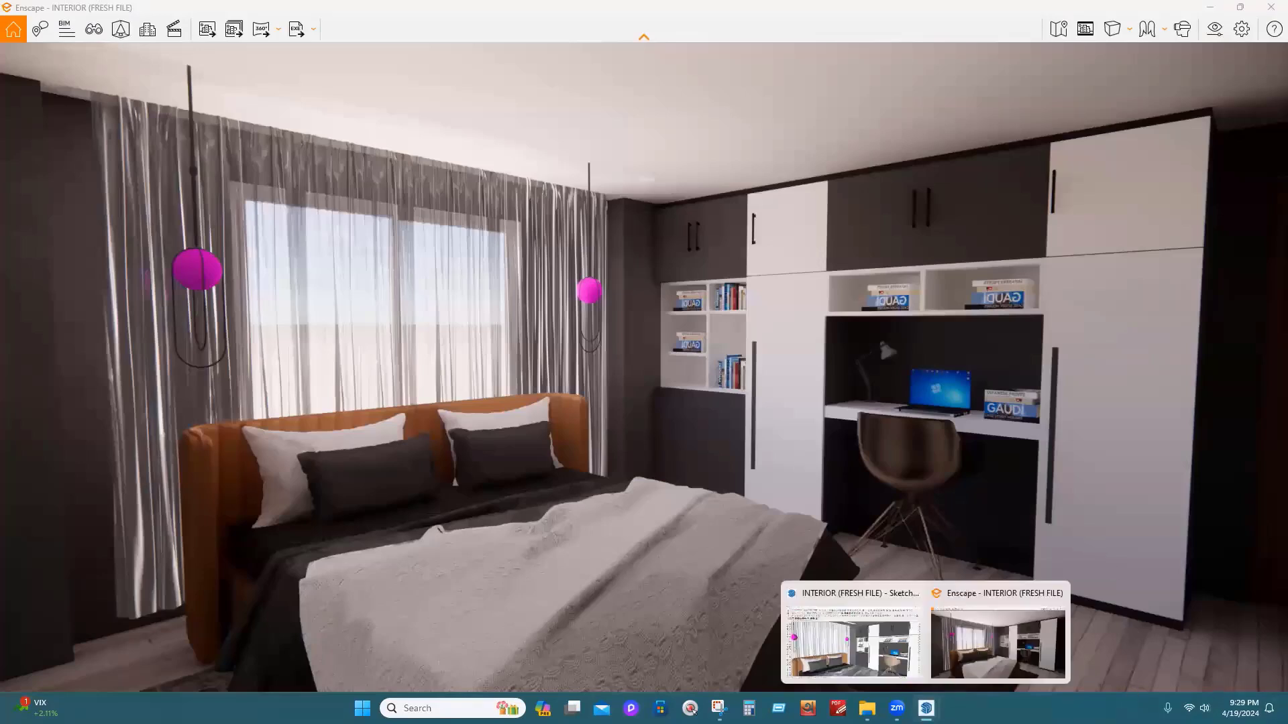
pyautogui.click(859, 660)
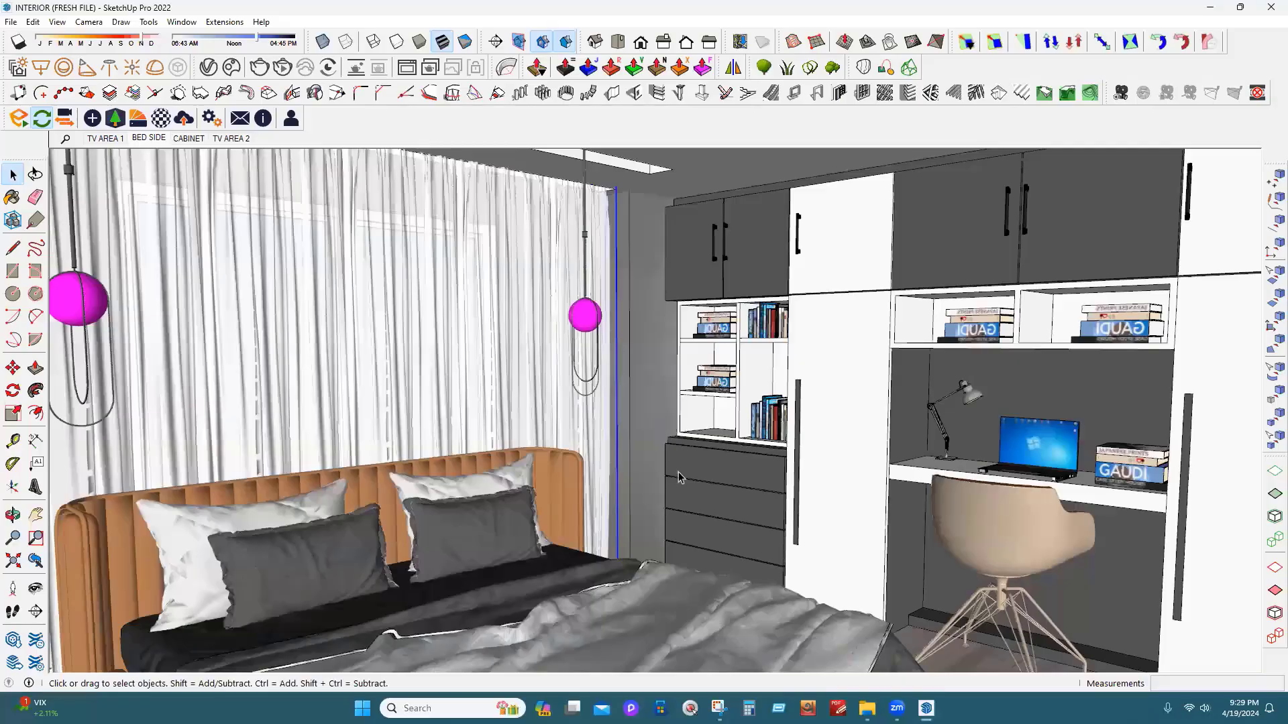
pyautogui.click(926, 708)
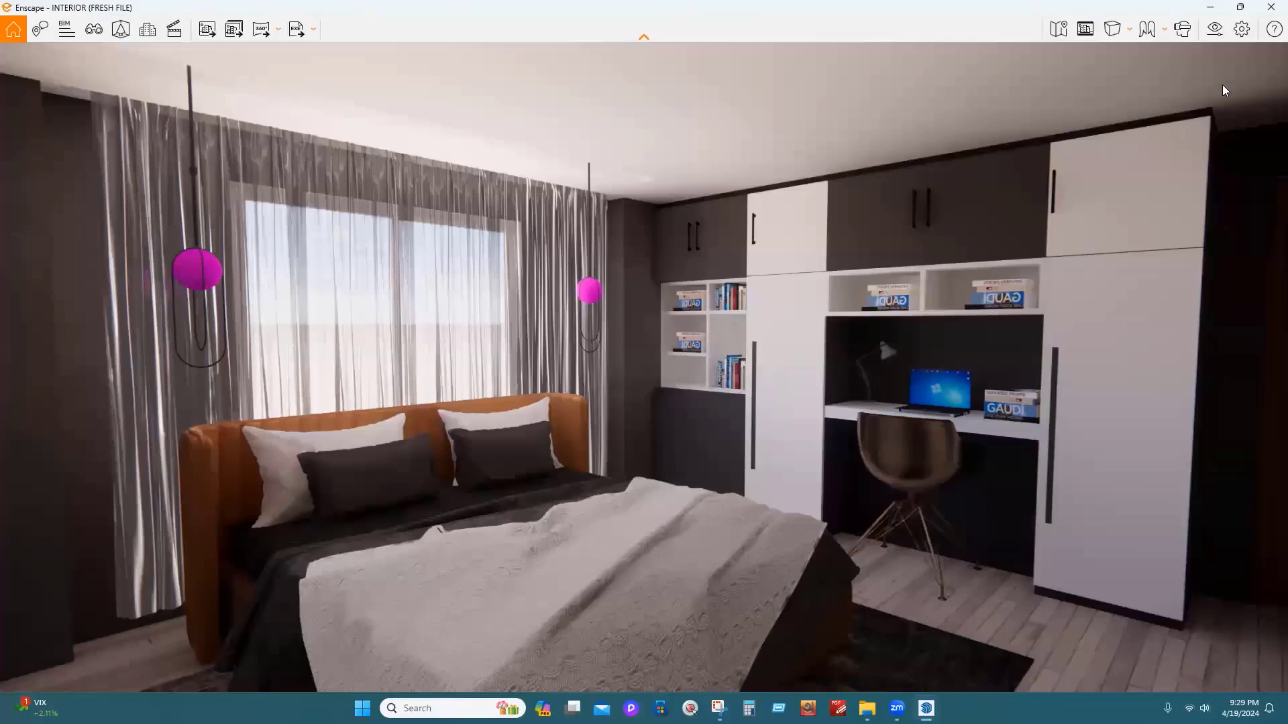
# Restore the Enscape window, narrow the SketchUp window, and place the two side by side
pyautogui.click(1242, 9)
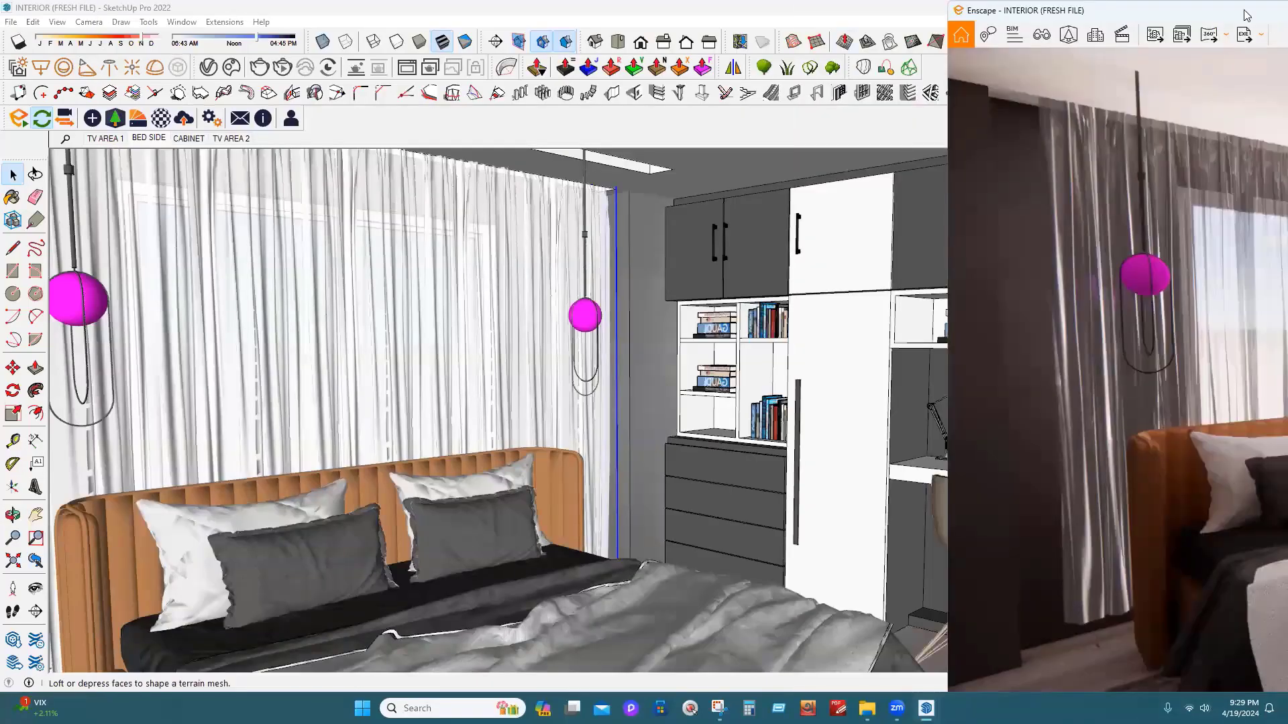
pyautogui.click(1244, 10)
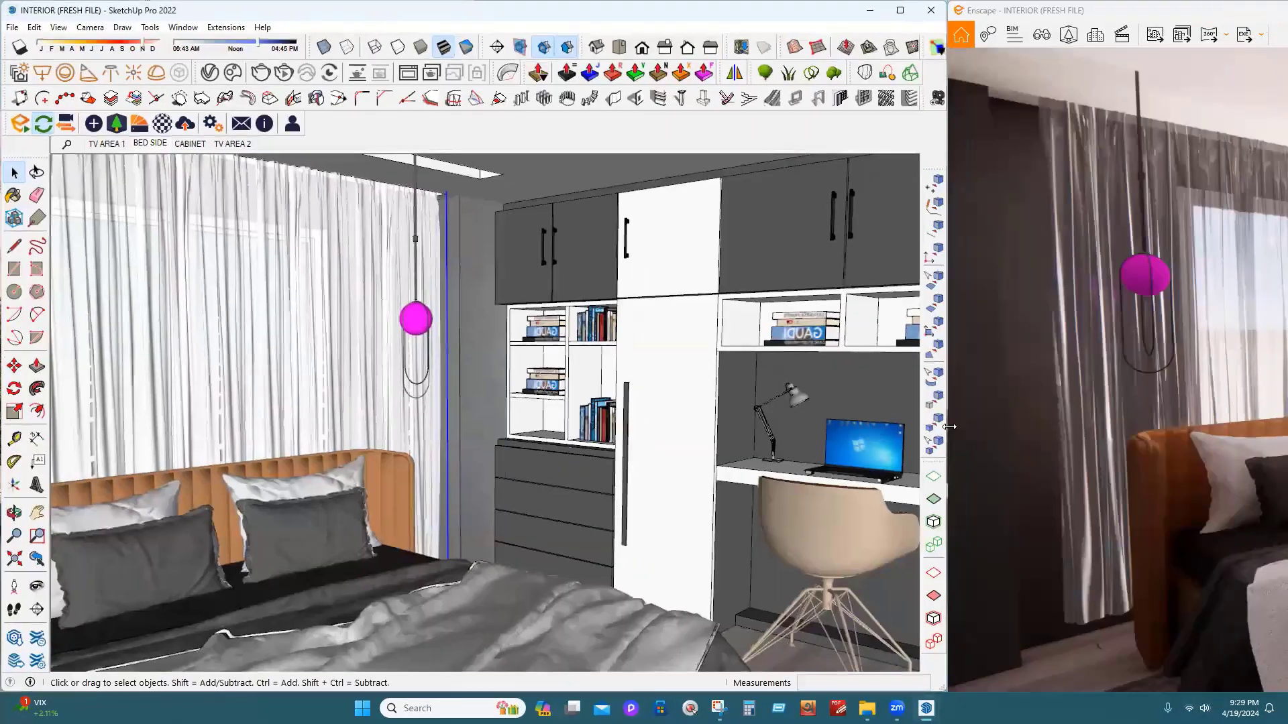
pyautogui.moveTo(947, 378); pyautogui.dragTo(728, 431)
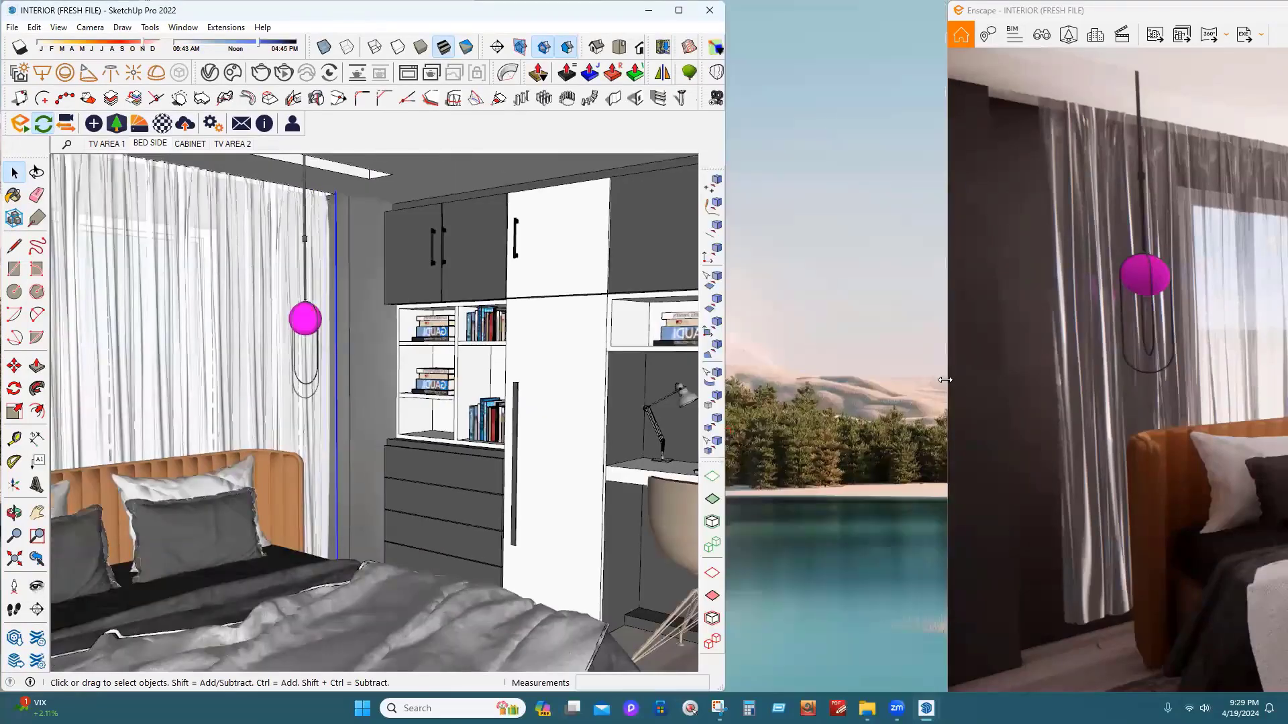
pyautogui.moveTo(945, 380); pyautogui.dragTo(942, 380)
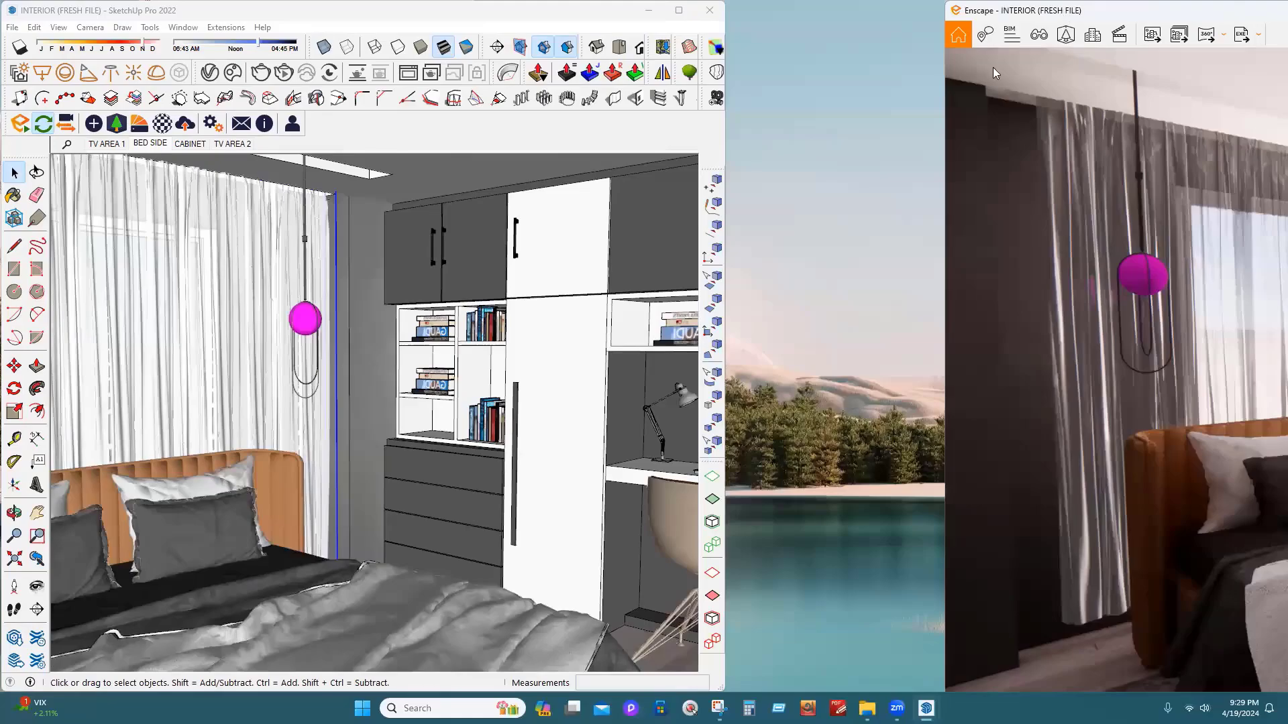
pyautogui.click(1239, 11)
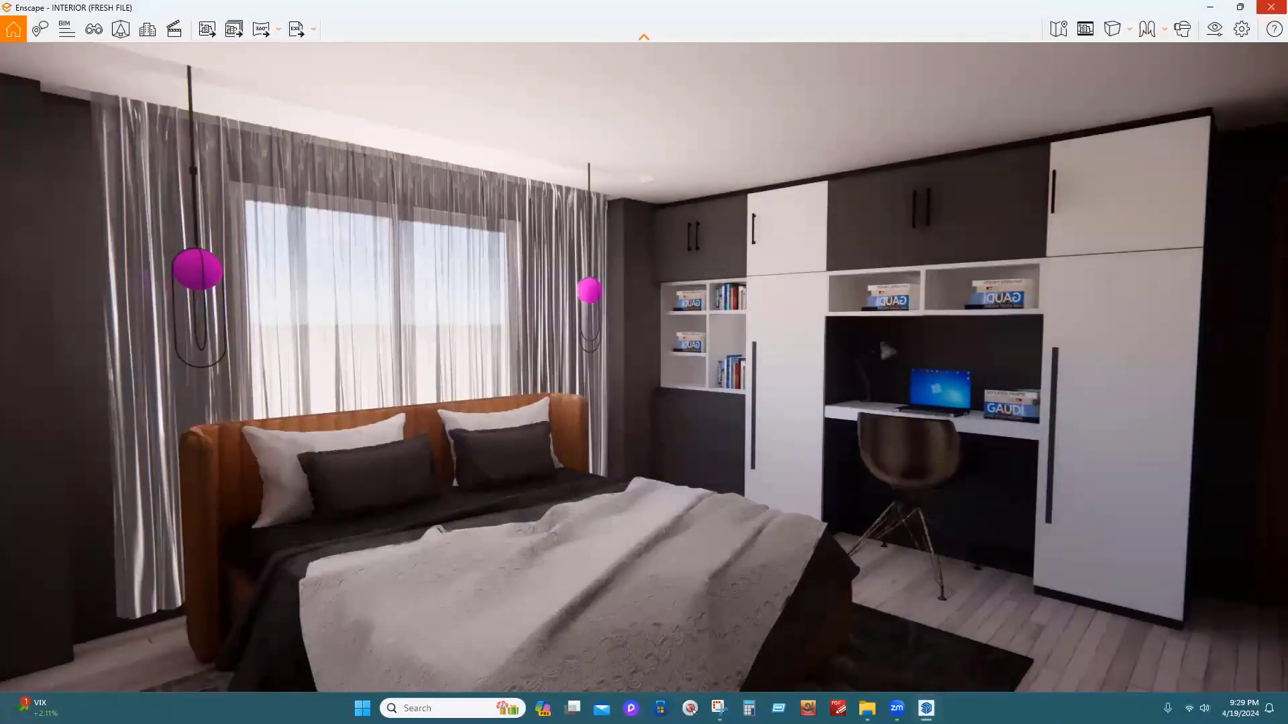
pyautogui.click(1239, 11)
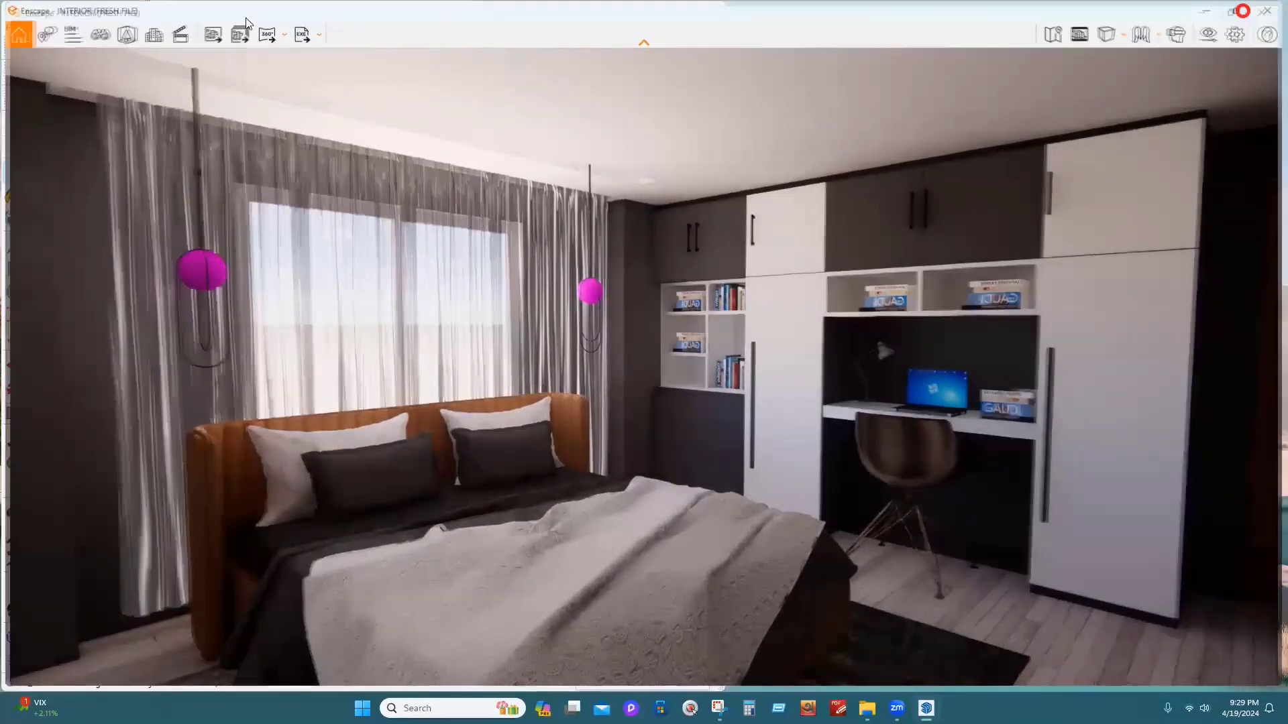
pyautogui.click(1236, 11)
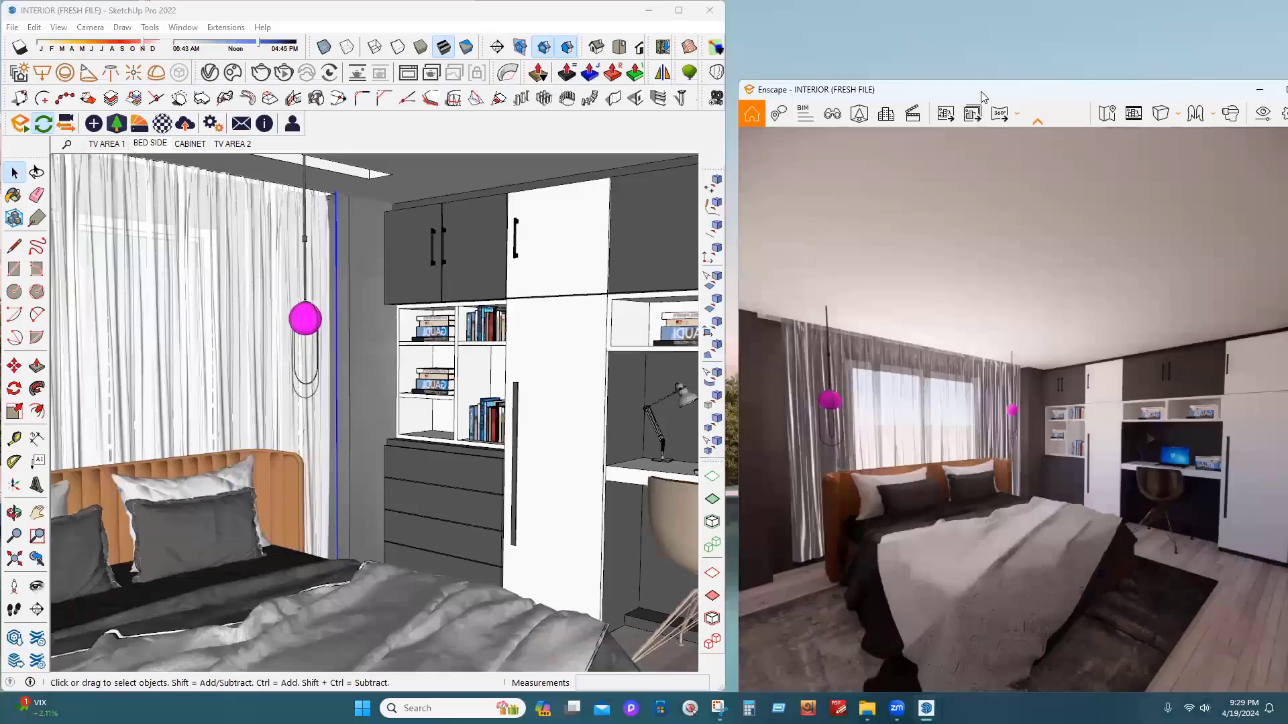
pyautogui.moveTo(979, 87); pyautogui.dragTo(967, 15)
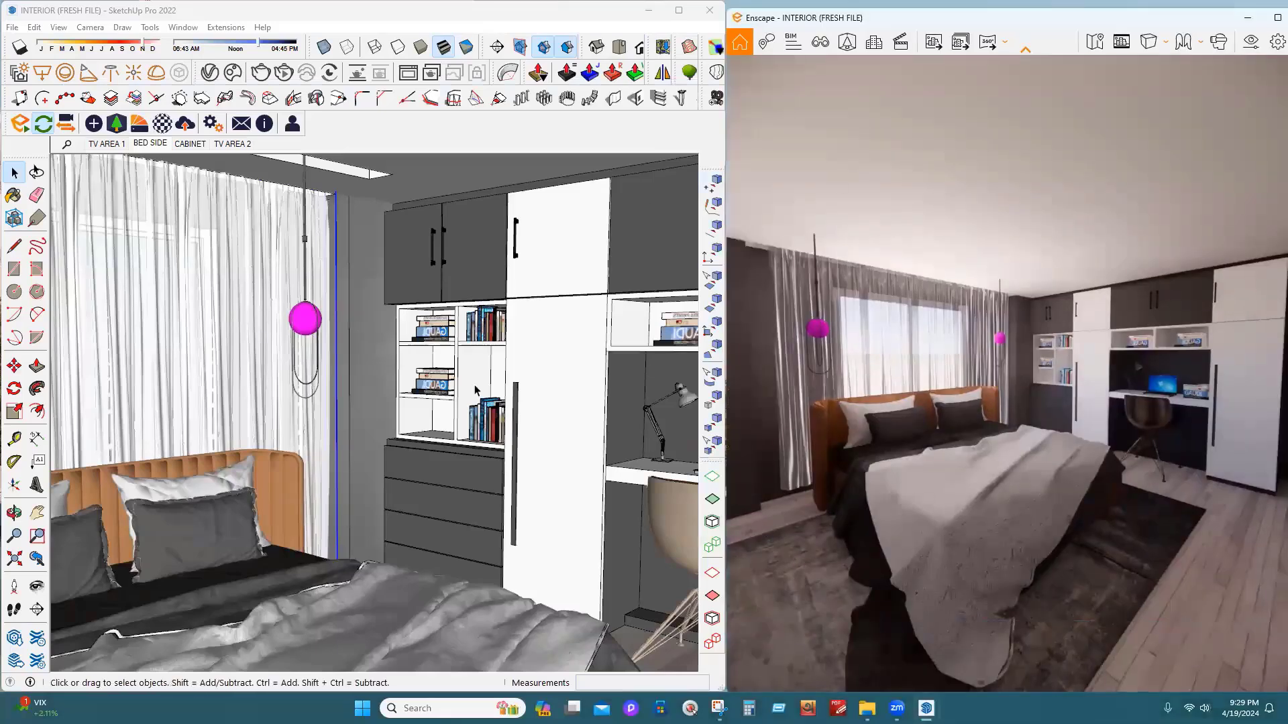
# Select the wardrobe and zoom the SketchUp view out while comparing it with the Enscape render beside it
pyautogui.click(567, 539)
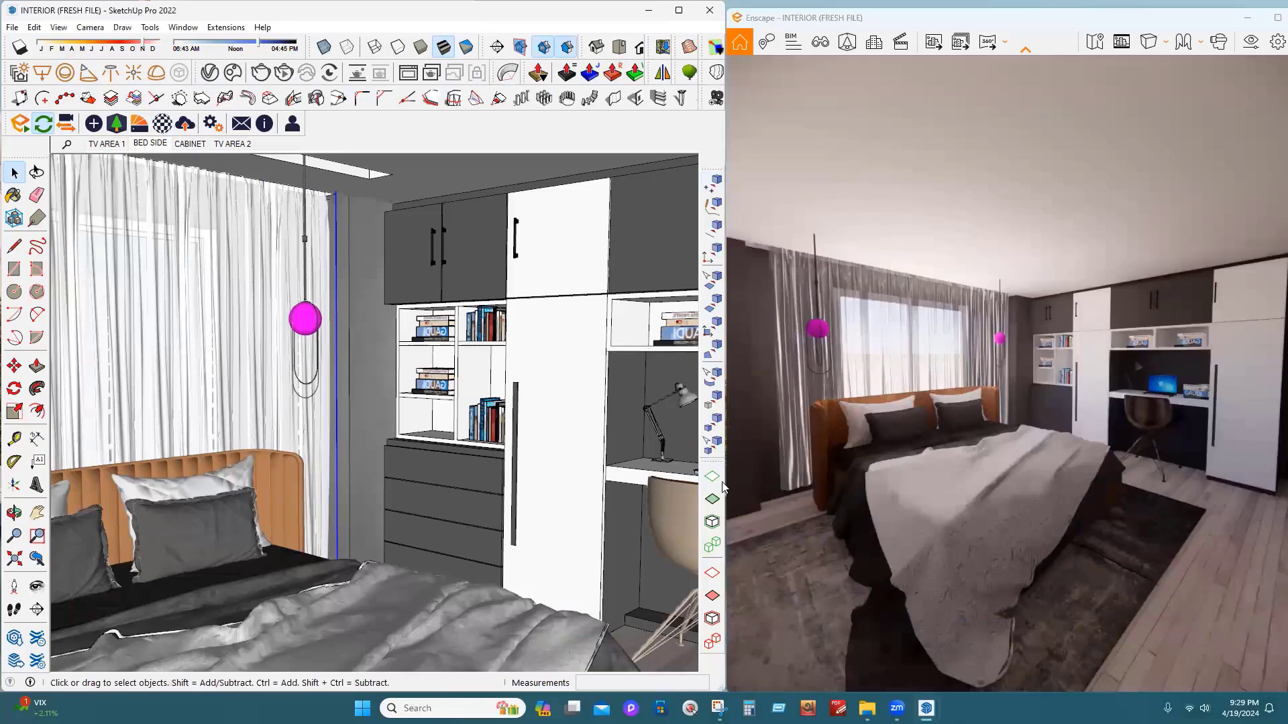
pyautogui.click(482, 545)
pyautogui.scroll(-2, 381, 424)
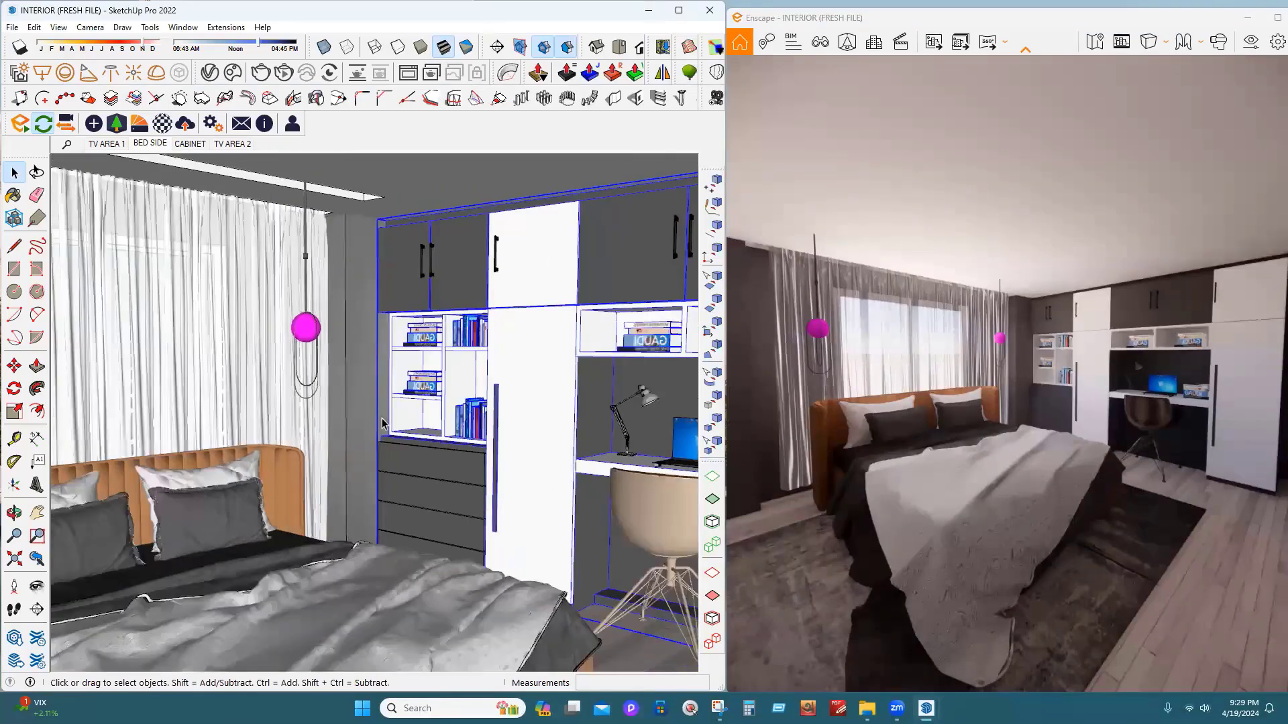
pyautogui.scroll(-1, 382, 419)
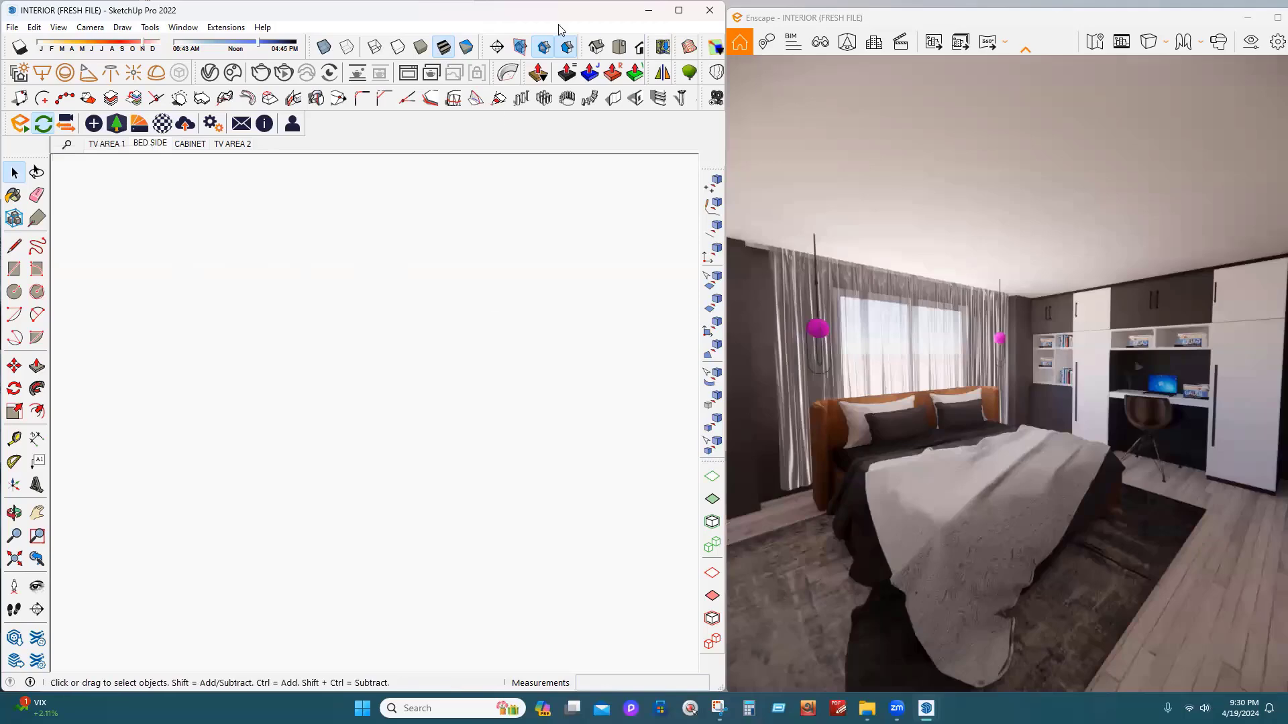
# Close the Enscape render window and bring the BED SIDE scene up in a maximized SketchUp window
pyautogui.click(1277, 17)
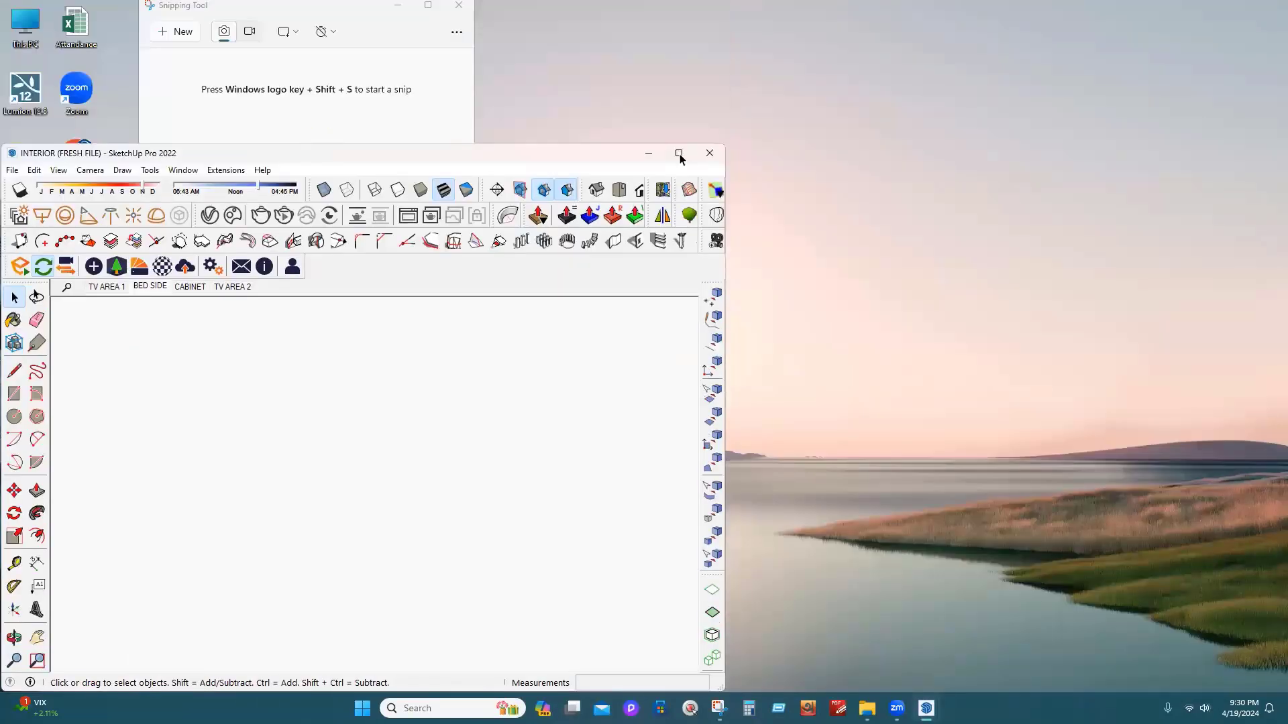
pyautogui.click(683, 151)
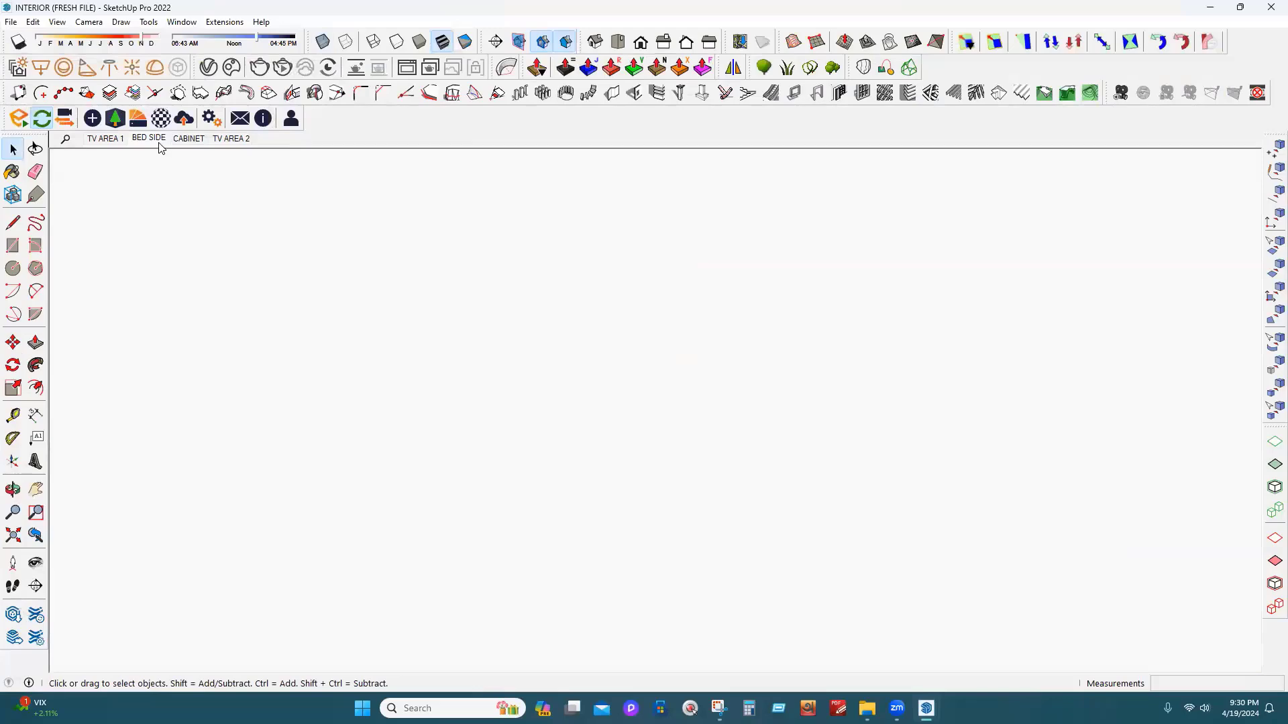
pyautogui.click(161, 145)
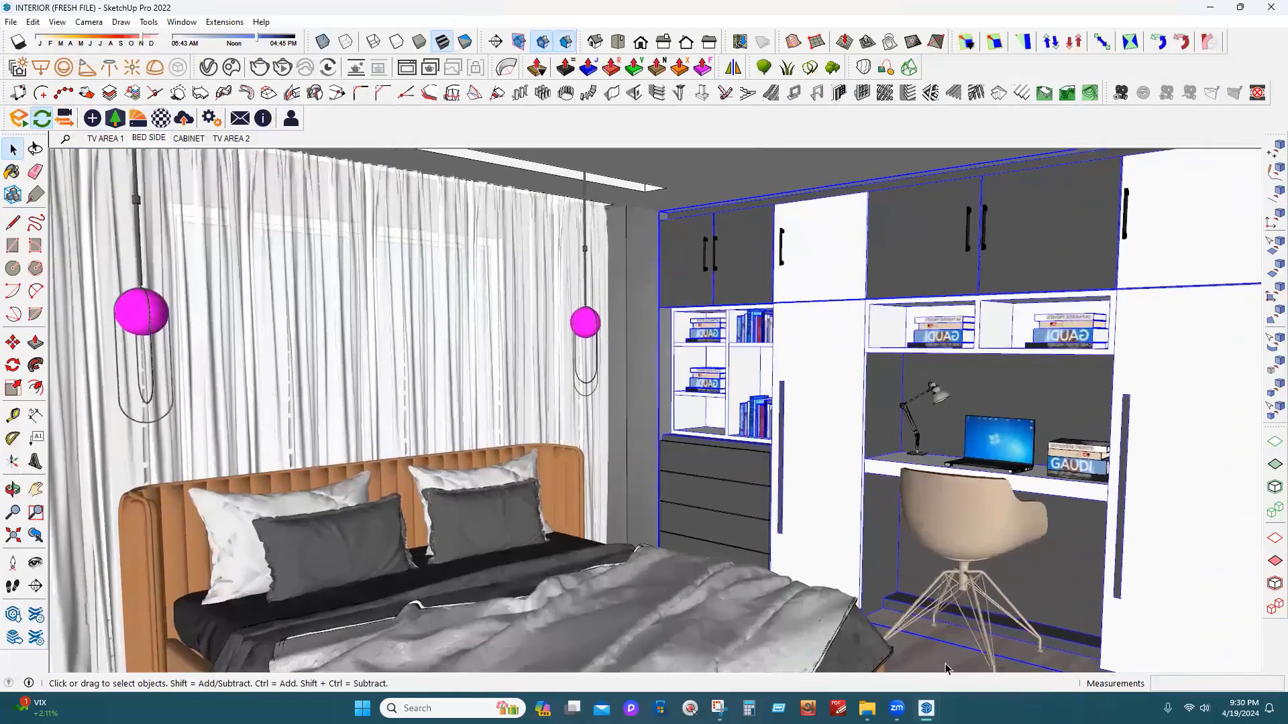
pyautogui.click(178, 140)
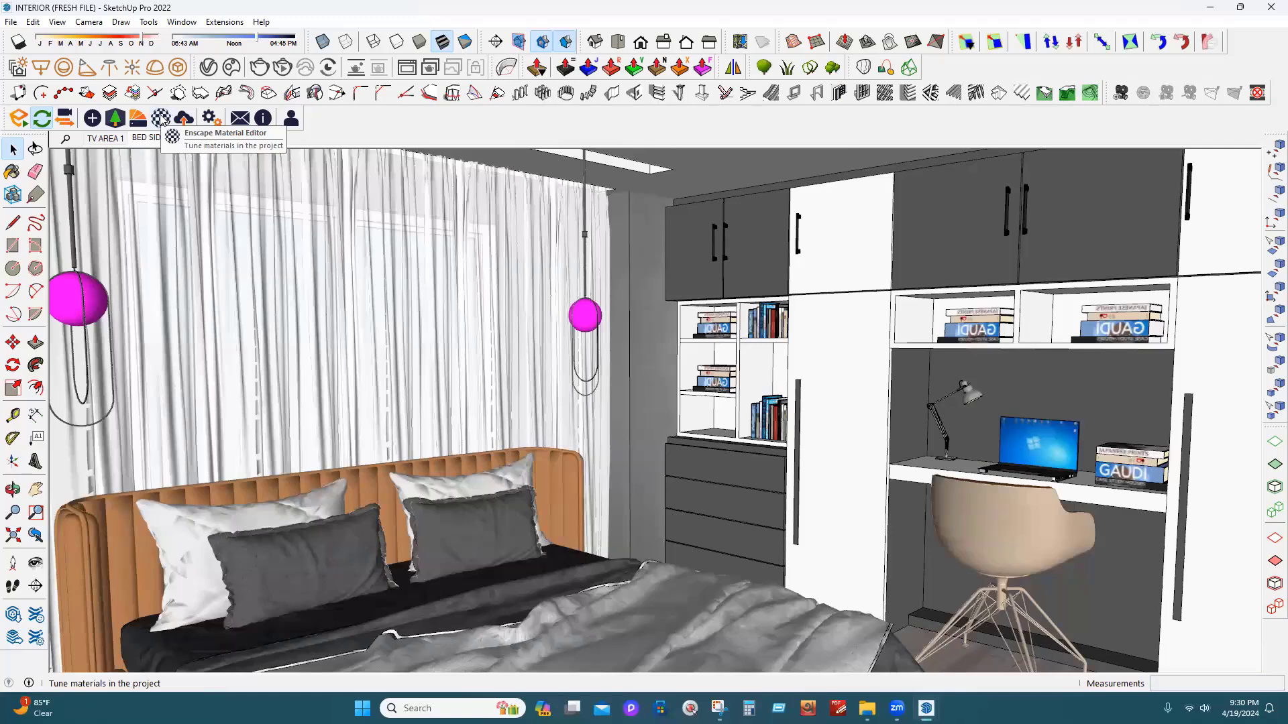
# Sample the floor material with the Enscape Material Editor open to show its settings, and close the editor
pyautogui.click(161, 119)
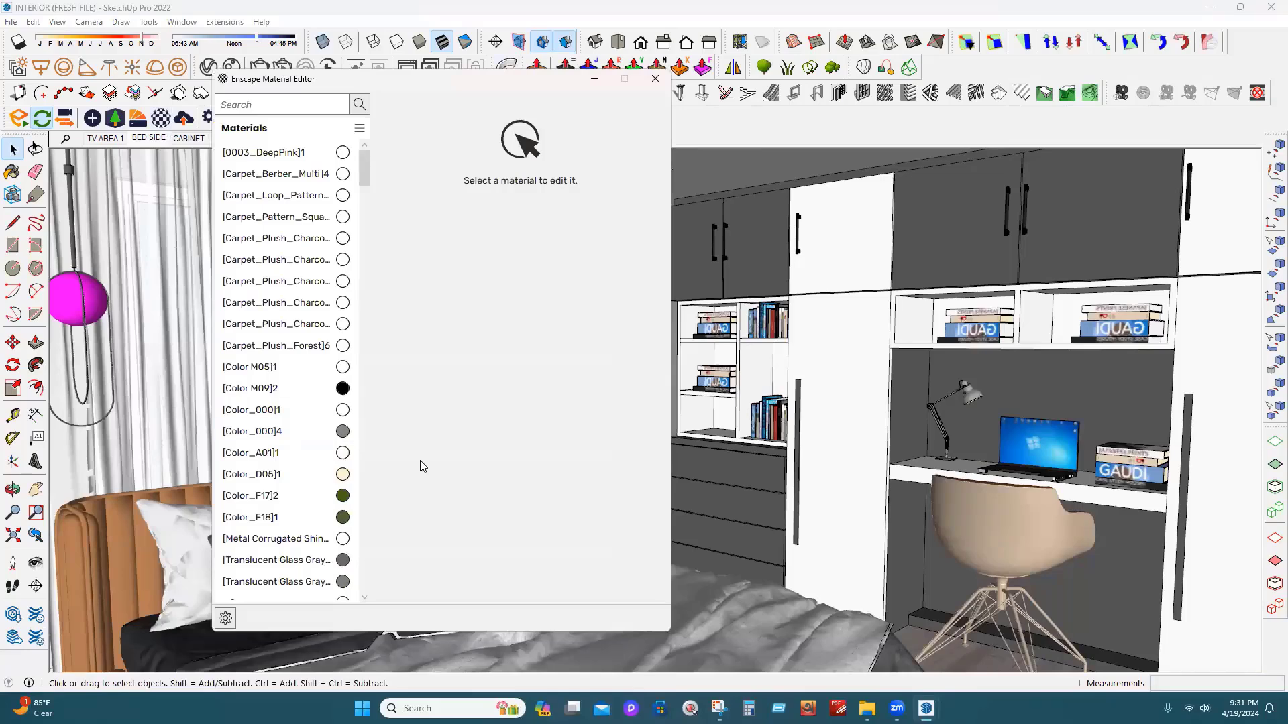
pyautogui.click(14, 177)
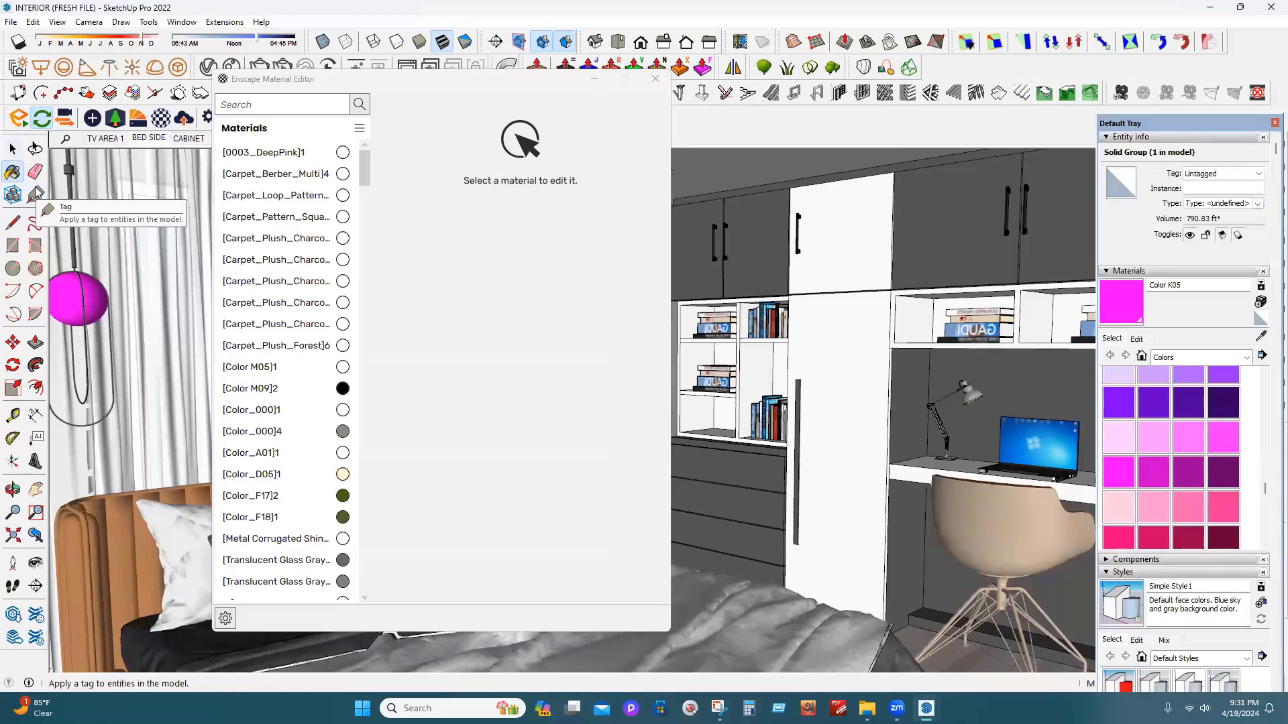
pyautogui.click(1259, 336)
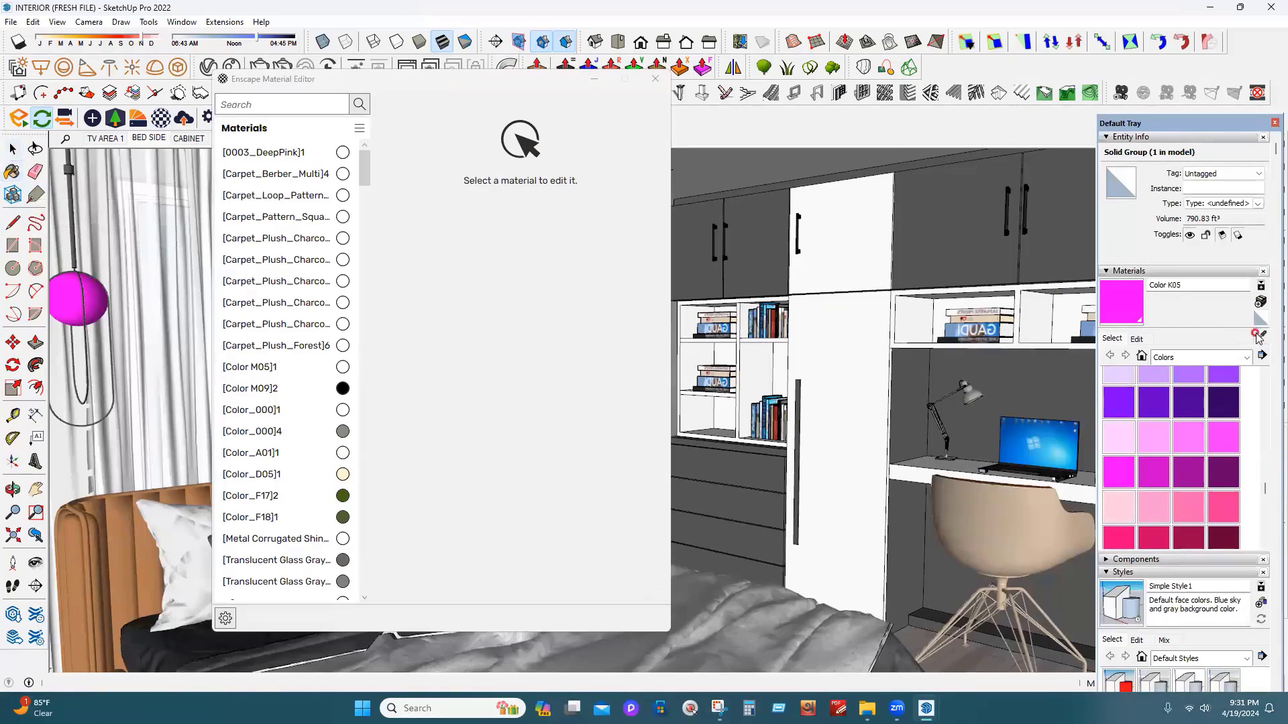
pyautogui.click(972, 656)
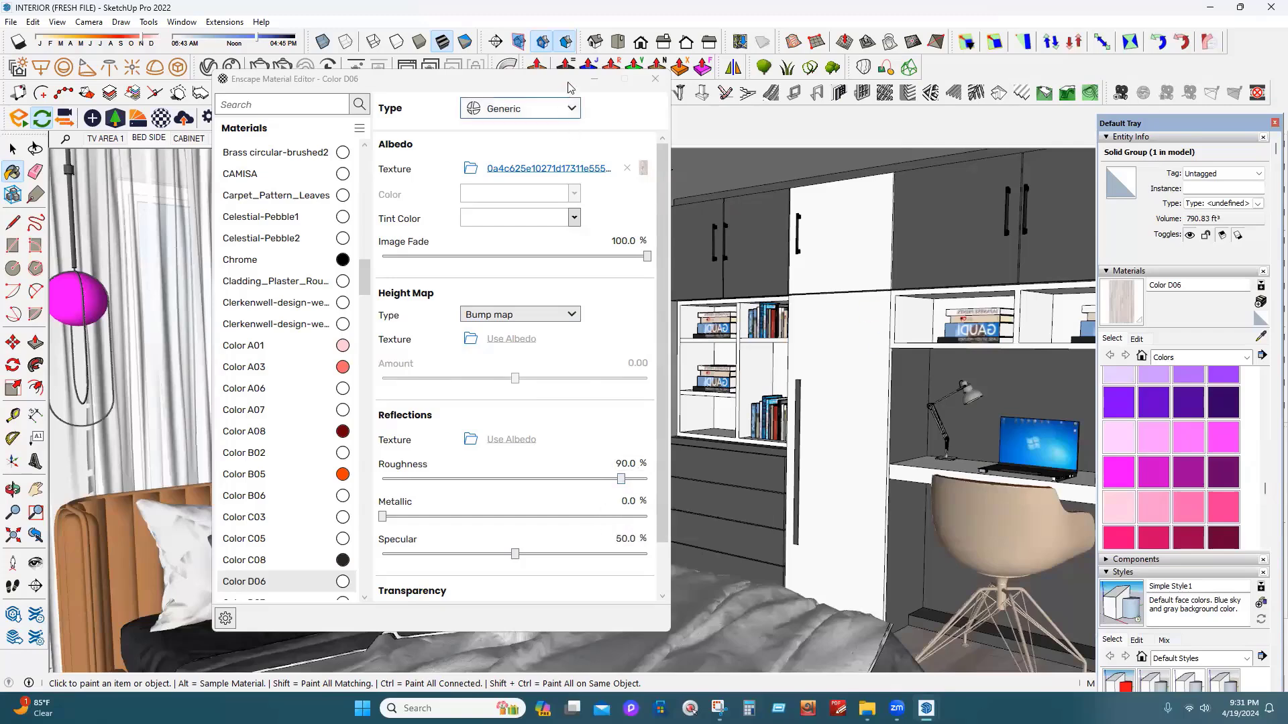
pyautogui.click(655, 82)
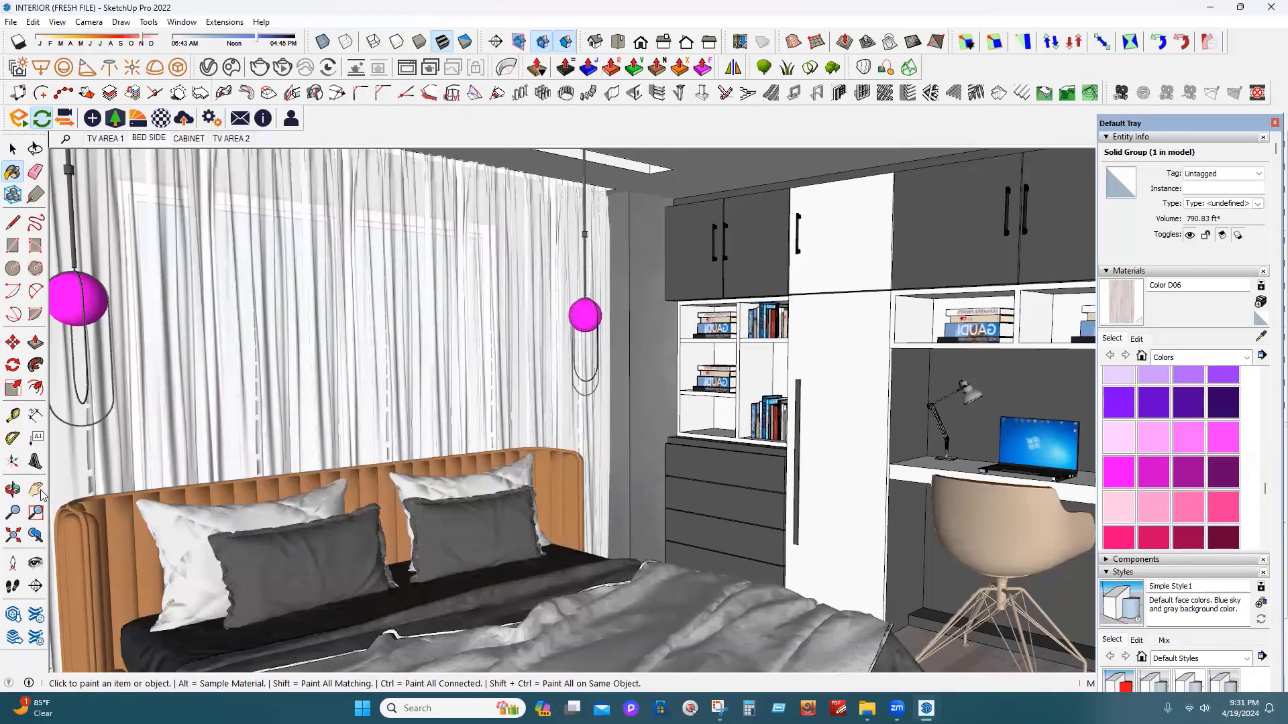
pyautogui.press('h')
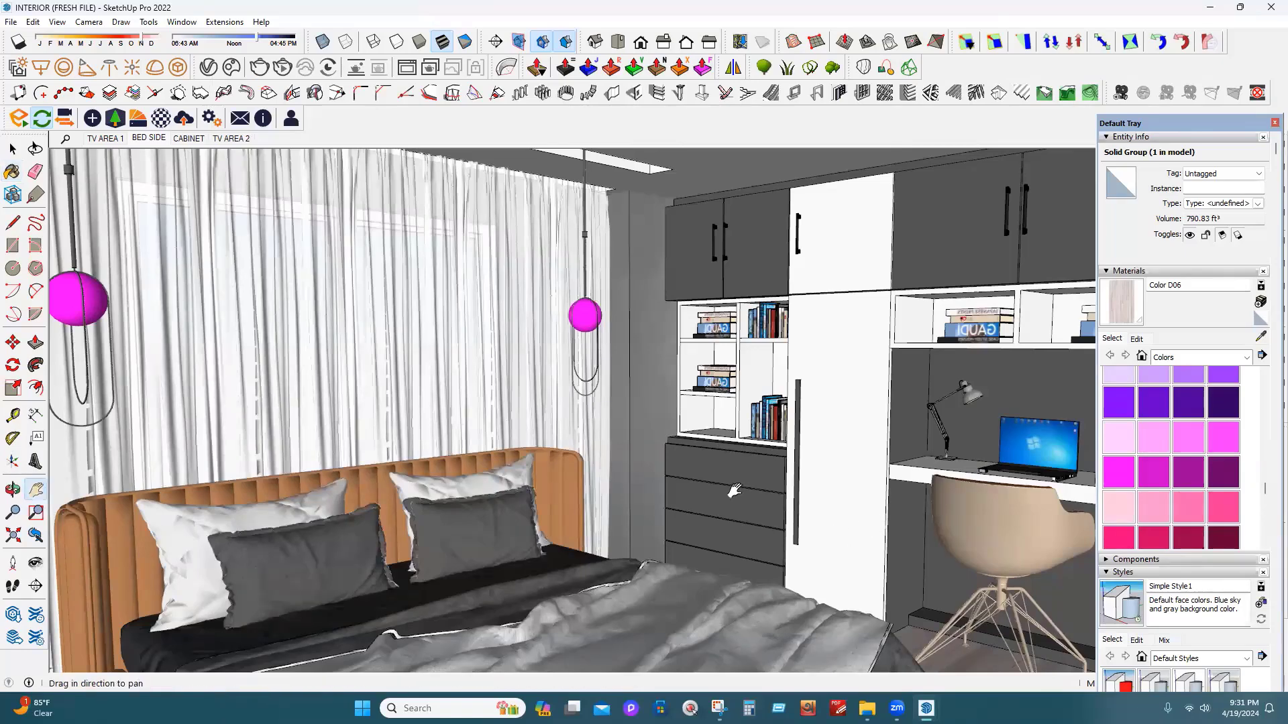
pyautogui.moveTo(756, 503); pyautogui.dragTo(735, 491)
pyautogui.keyDown('shift'); pyautogui.moveTo(10, 191); pyautogui.dragTo(14, 158, button='middle'); pyautogui.keyUp('shift')
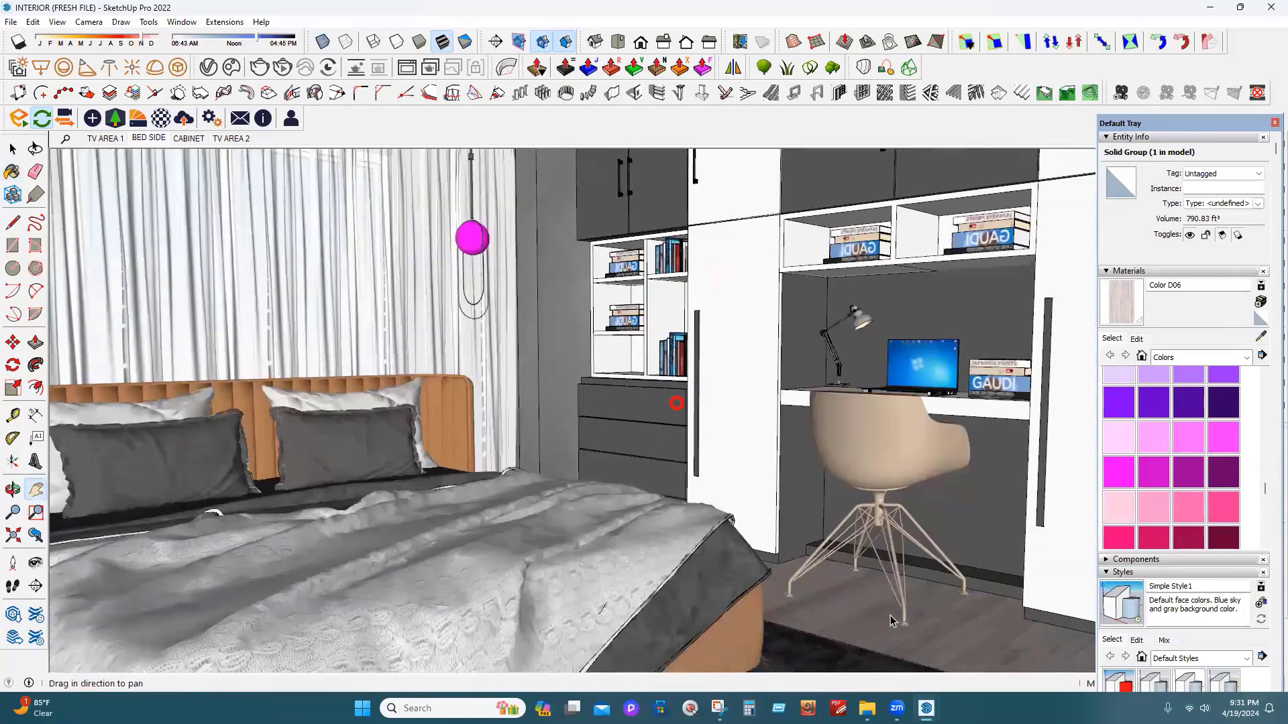
pyautogui.moveTo(877, 603); pyautogui.dragTo(1258, 289, button='middle')
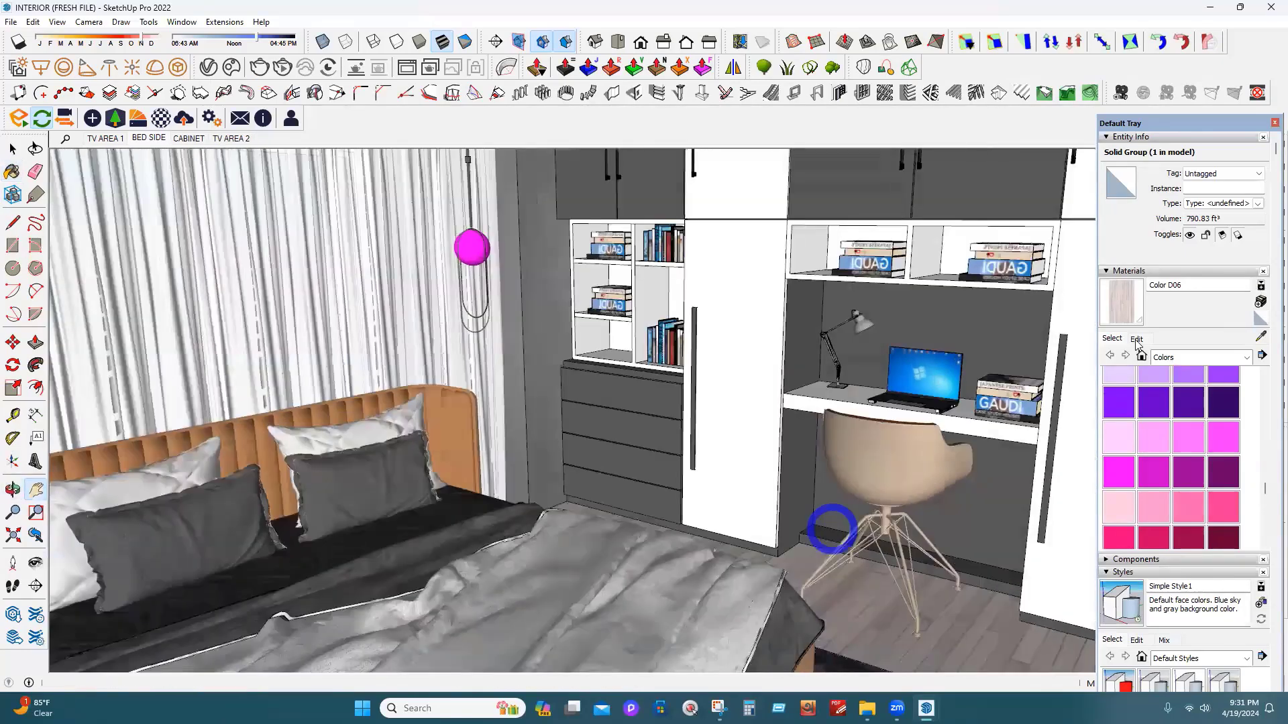
pyautogui.keyDown('shift'); pyautogui.moveTo(834, 532); pyautogui.dragTo(729, 483, button='middle'); pyautogui.keyUp('shift')
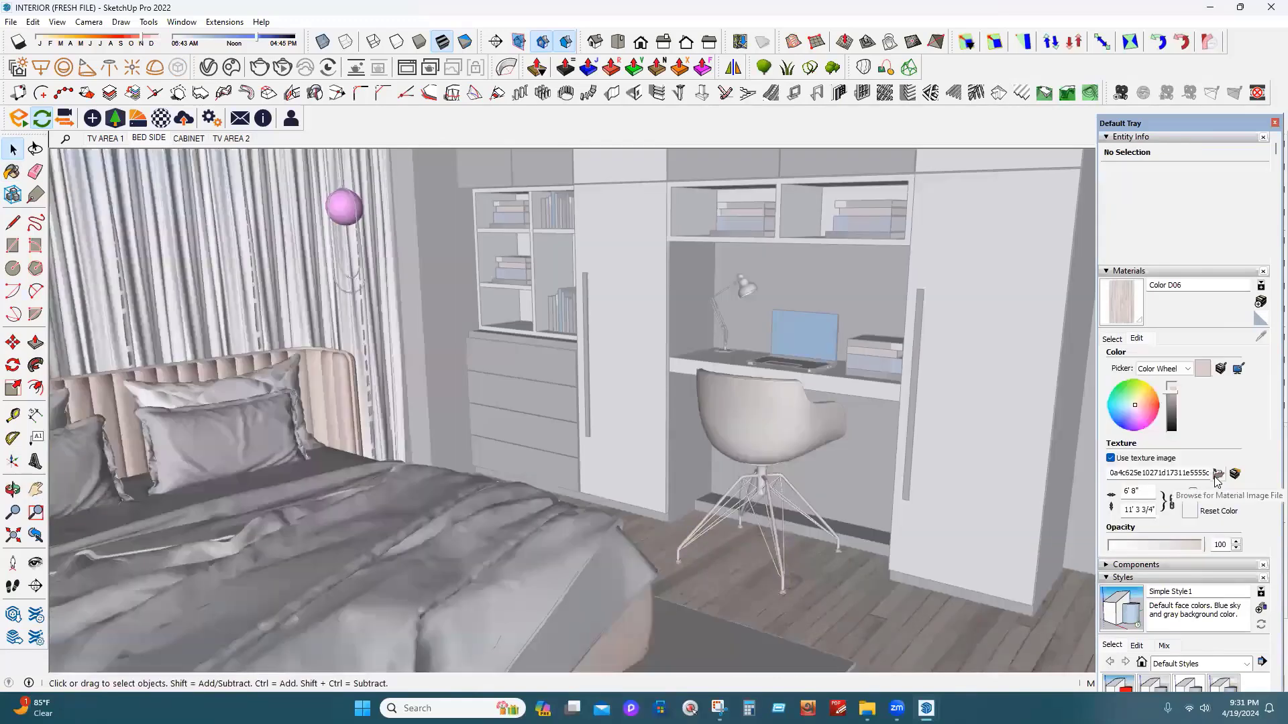
pyautogui.click(1217, 479)
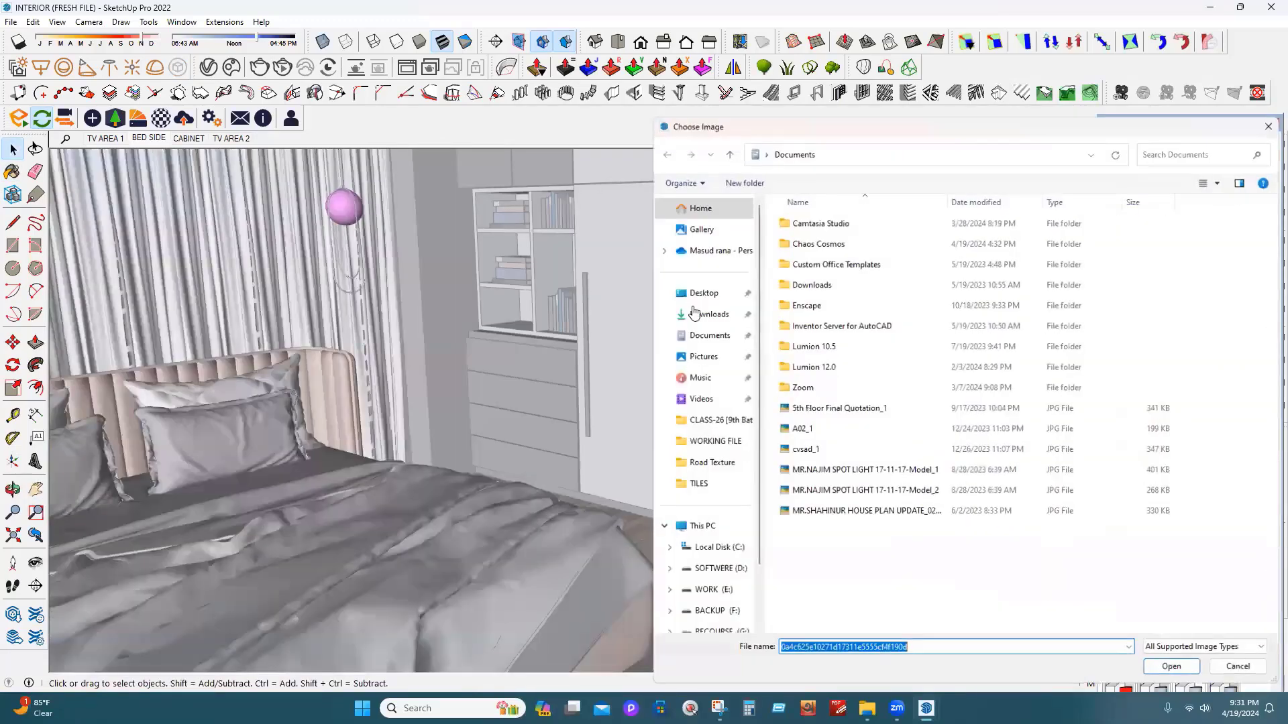
pyautogui.click(704, 293)
pyautogui.doubleClick(889, 247)
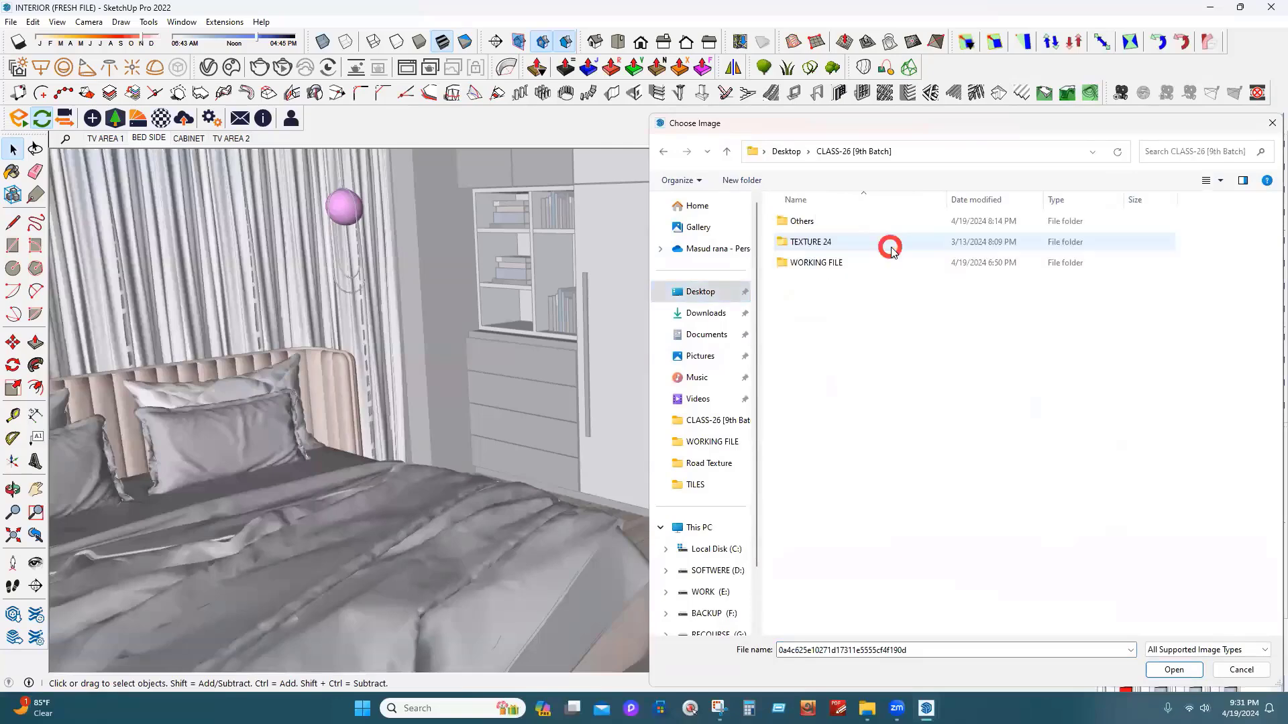
pyautogui.doubleClick(841, 247)
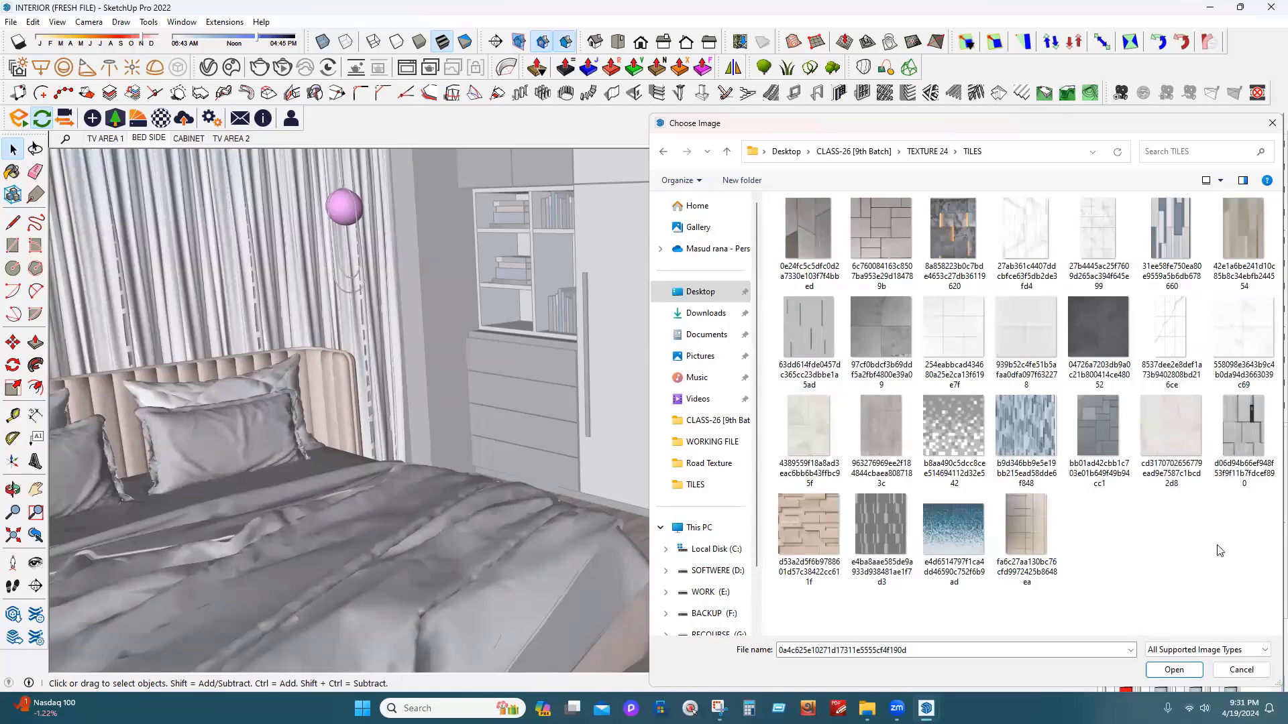
pyautogui.click(1183, 431)
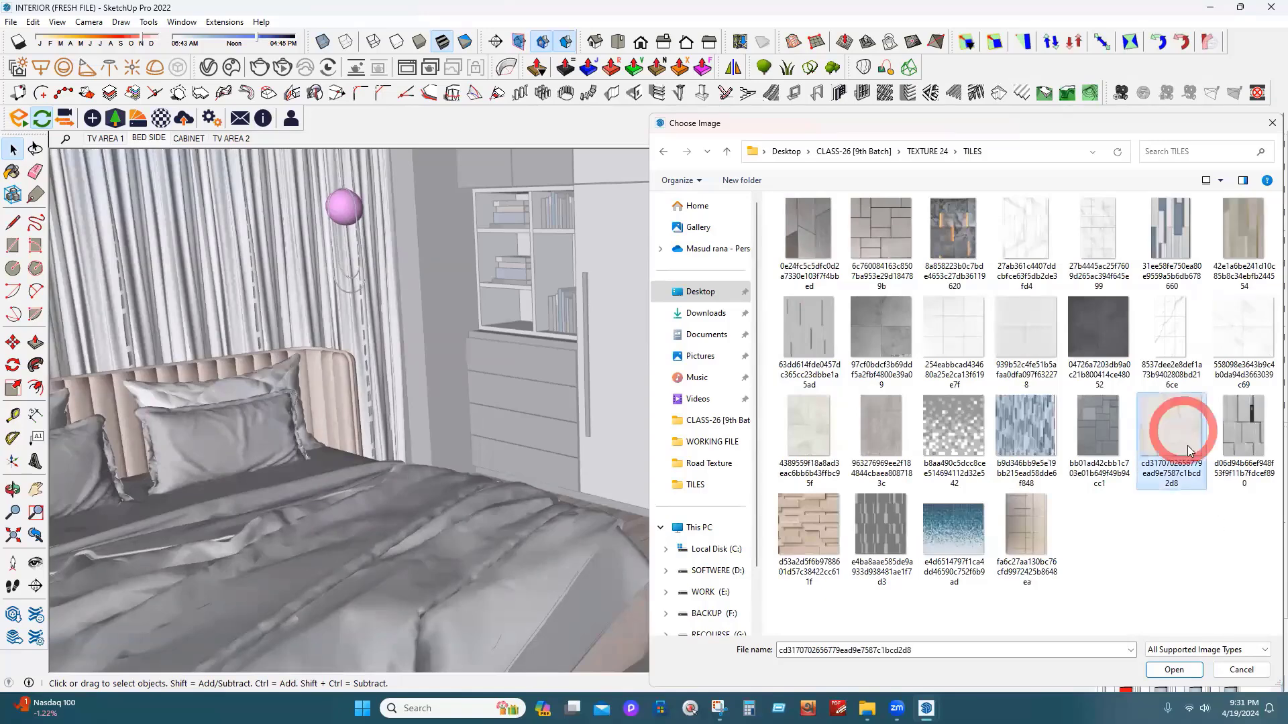
pyautogui.click(1178, 670)
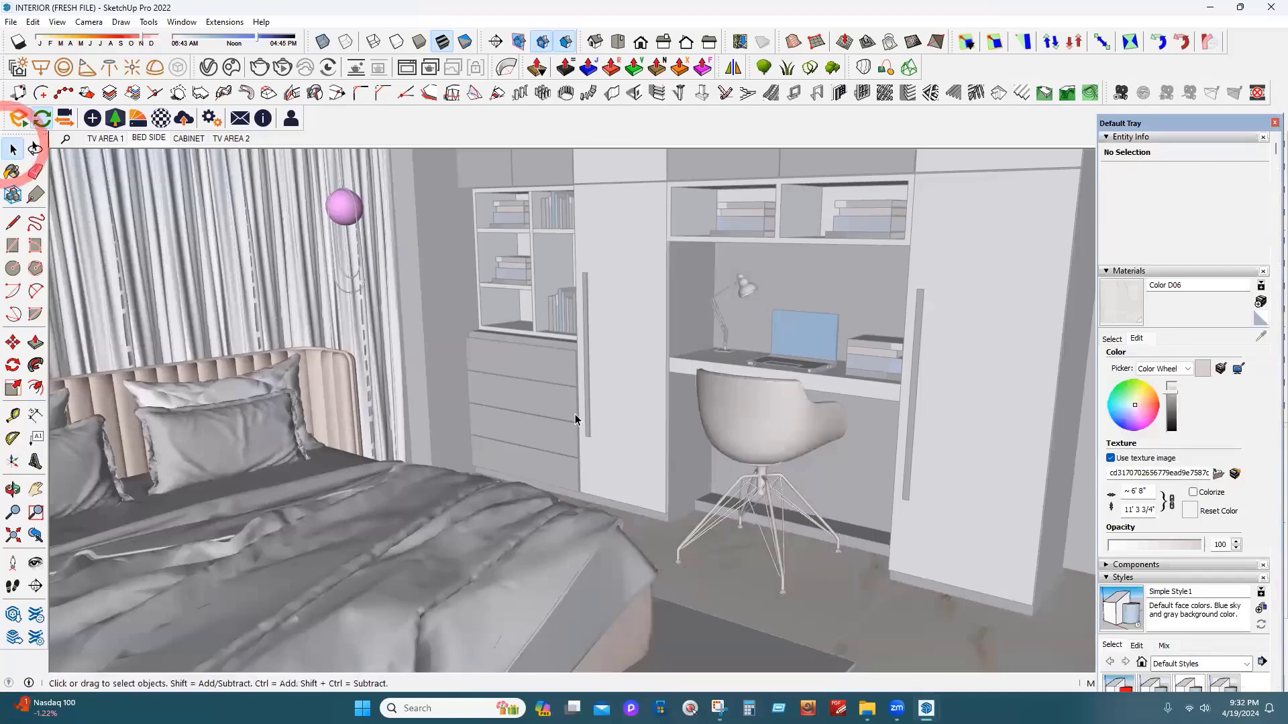
# Leave the open group's editing and set the floor tile texture's width to 30
pyautogui.moveTo(577, 415); pyautogui.dragTo(607, 413, button='middle')
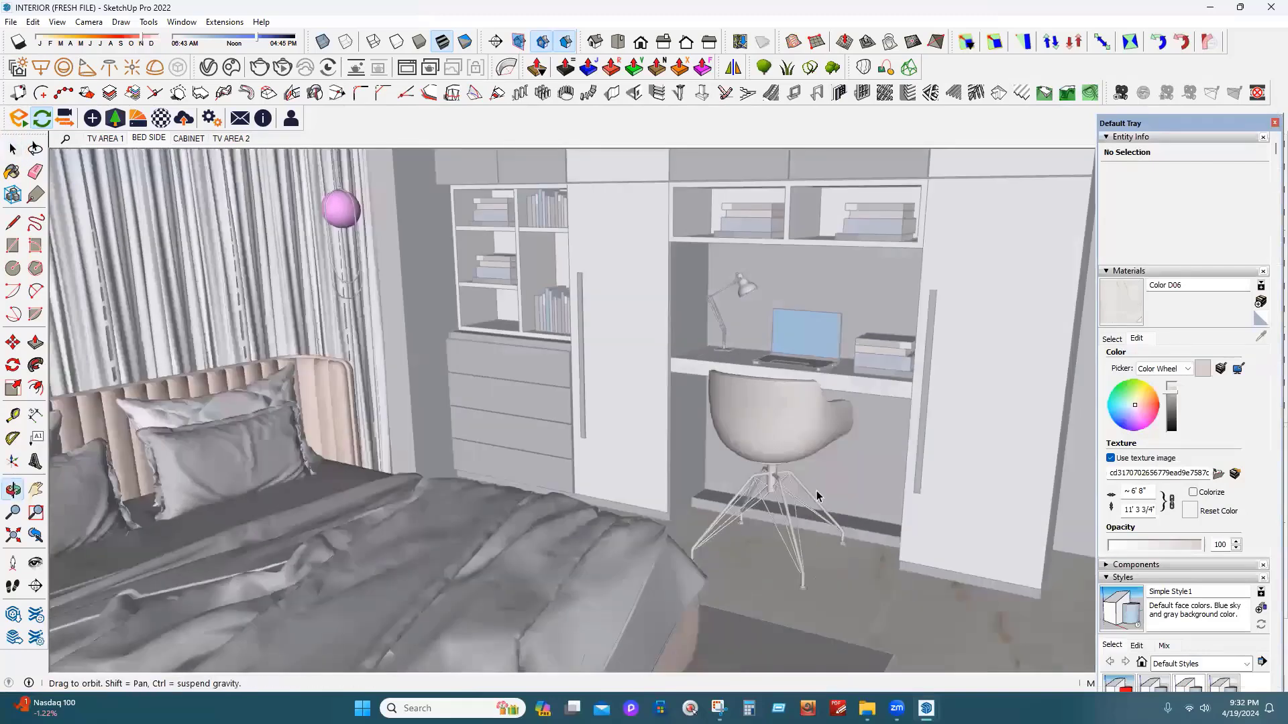
pyautogui.click(425, 285)
pyautogui.moveTo(539, 385); pyautogui.dragTo(540, 342, button='middle')
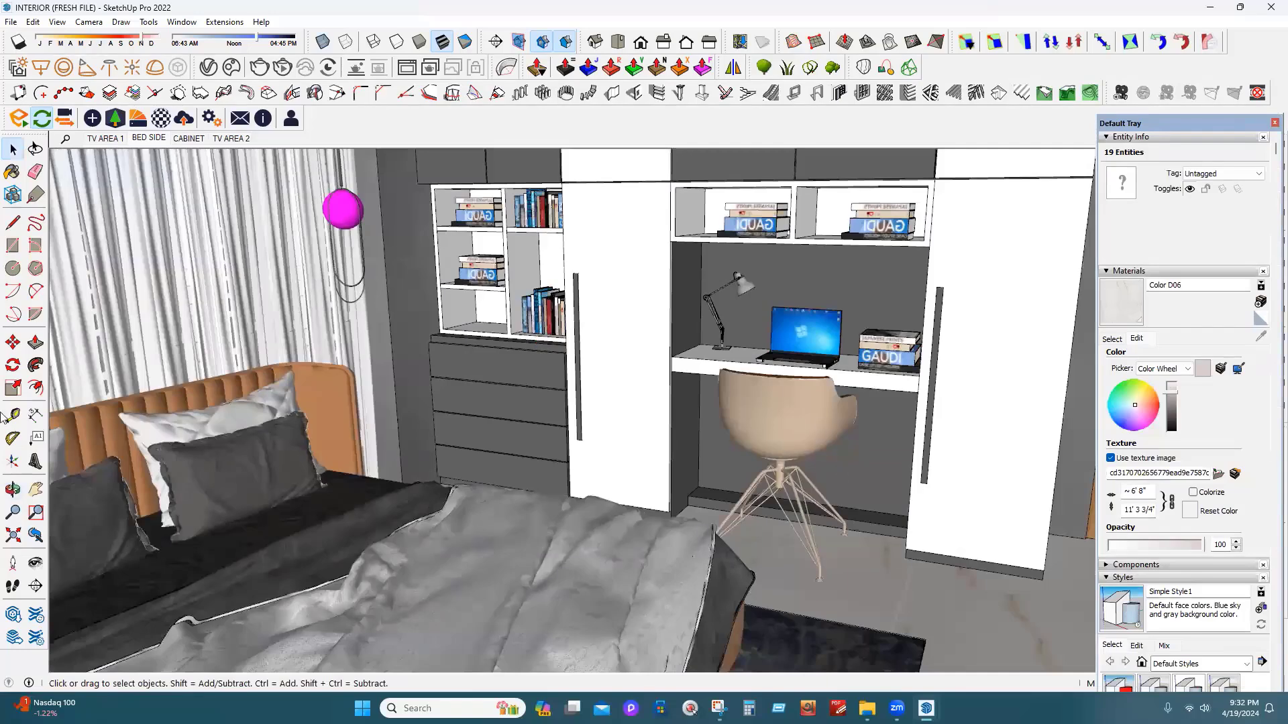
pyautogui.press('Escape')
pyautogui.press('`')
pyautogui.press('Escape')
pyautogui.press('Escape')
pyautogui.moveTo(443, 372); pyautogui.dragTo(550, 429, button='middle')
pyautogui.click(36, 490)
pyautogui.moveTo(731, 411); pyautogui.dragTo(351, 351)
pyautogui.write('30')
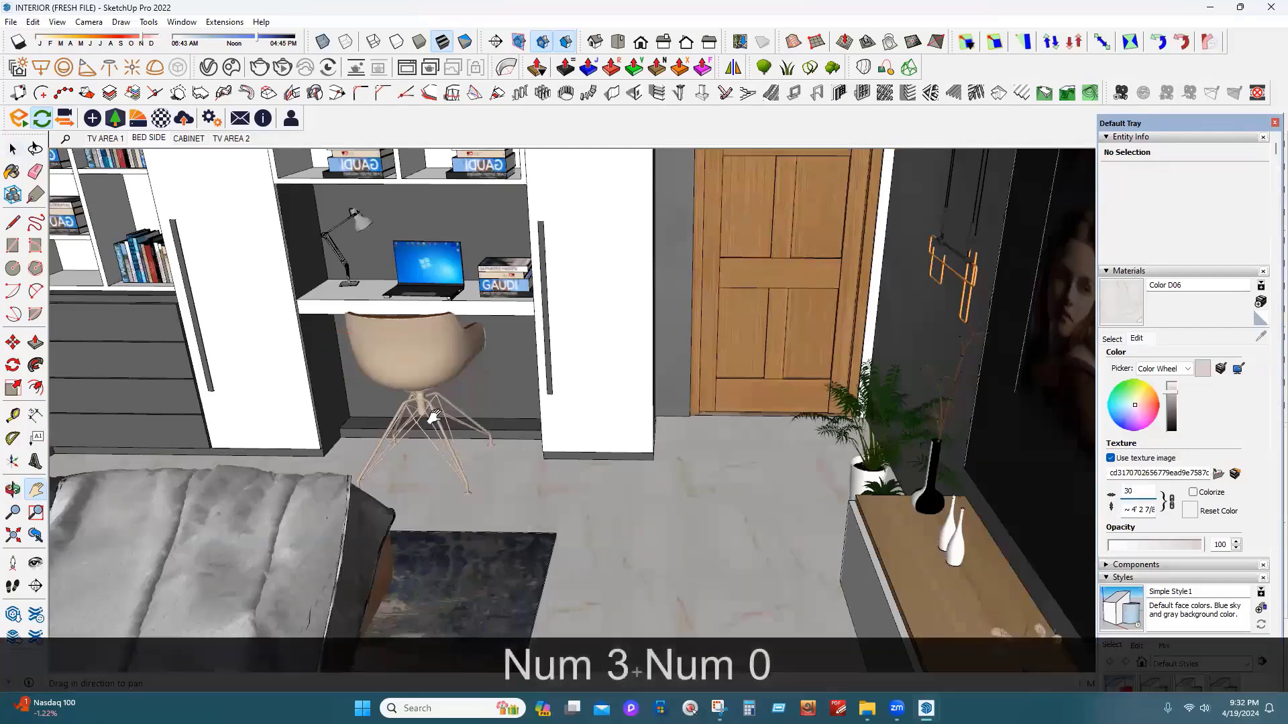
# Try a floor tile texture width of 20 and return it to 30
pyautogui.click(989, 499)
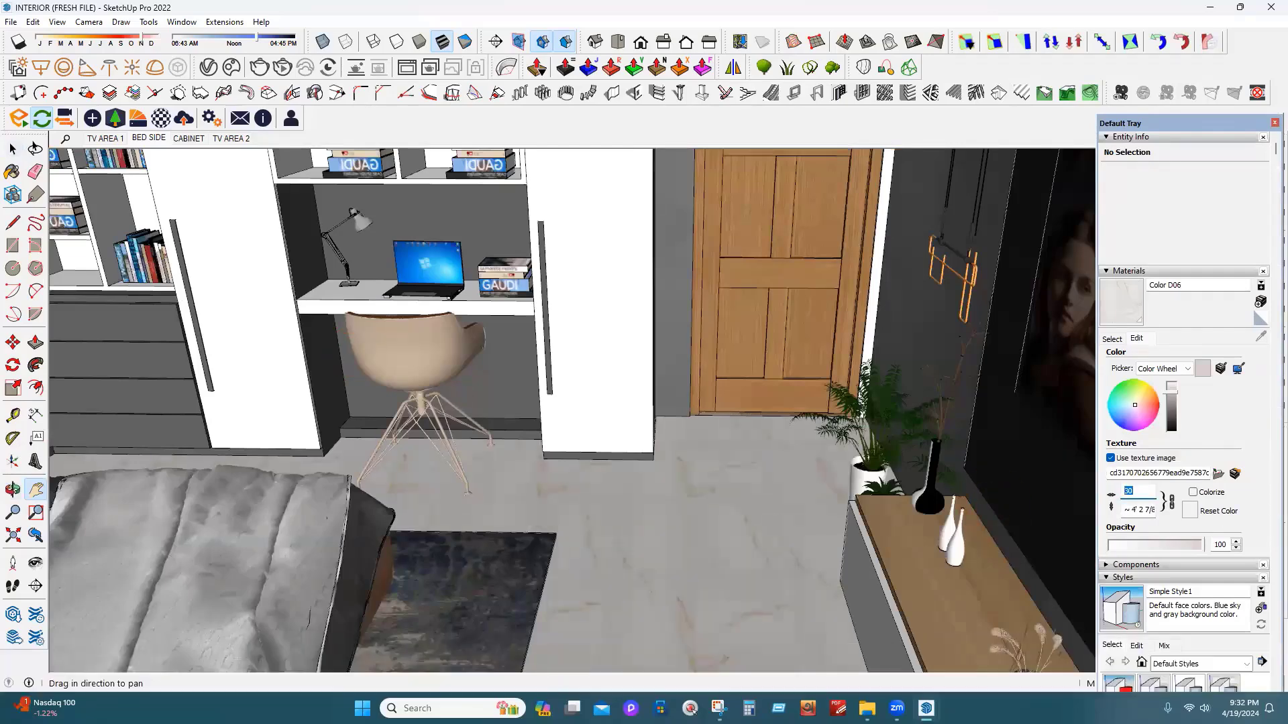
pyautogui.write('20')
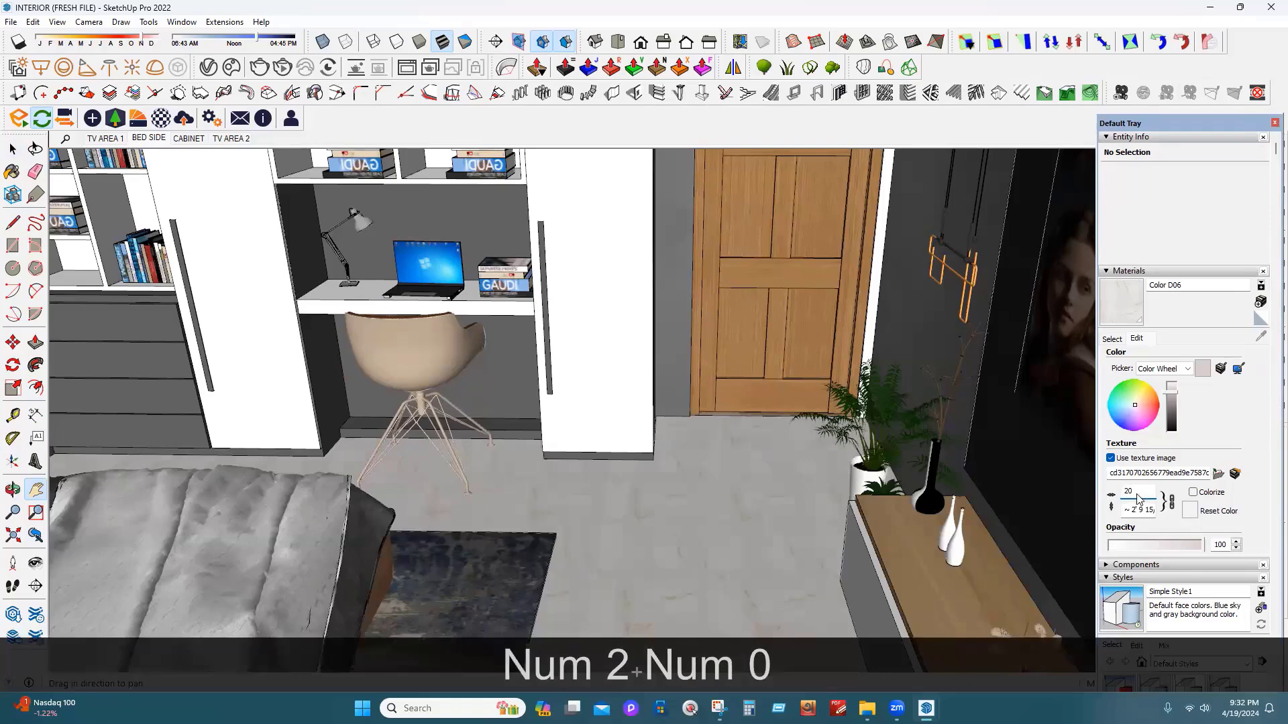
pyautogui.click(1076, 502)
pyautogui.write('30')
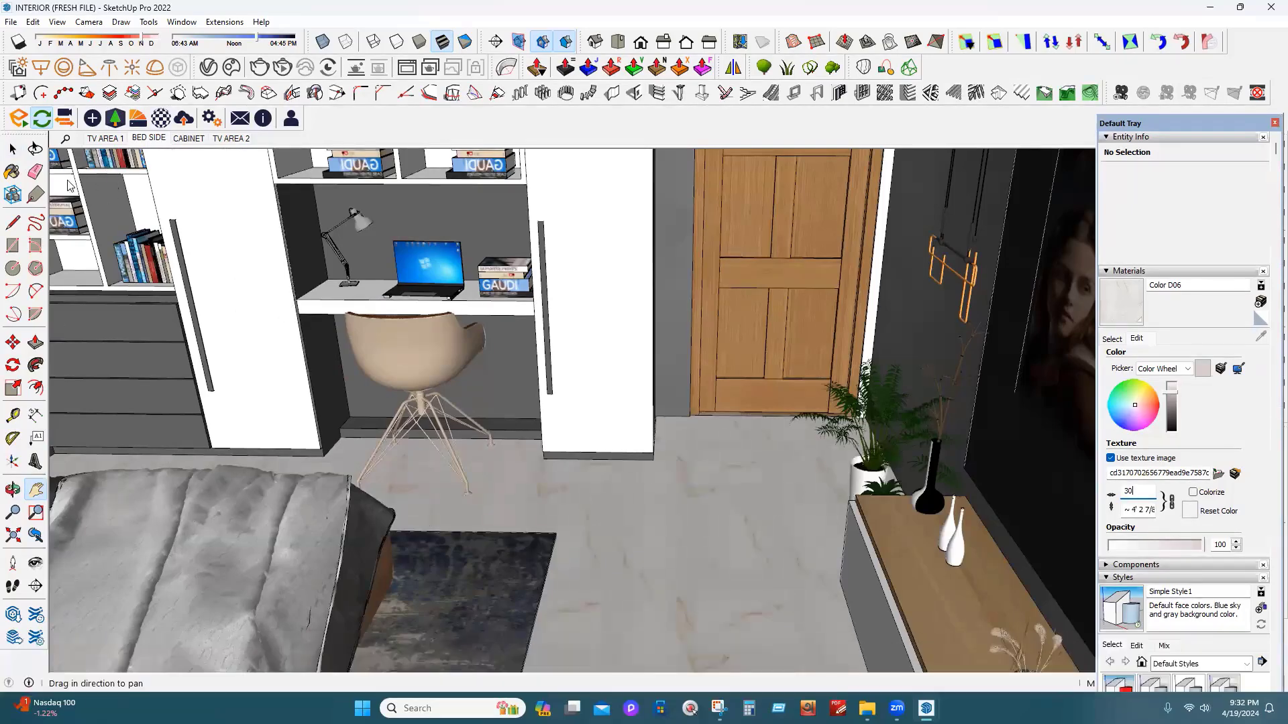
# Resume Enscape's live updates for the bedroom model
pyautogui.click(12, 152)
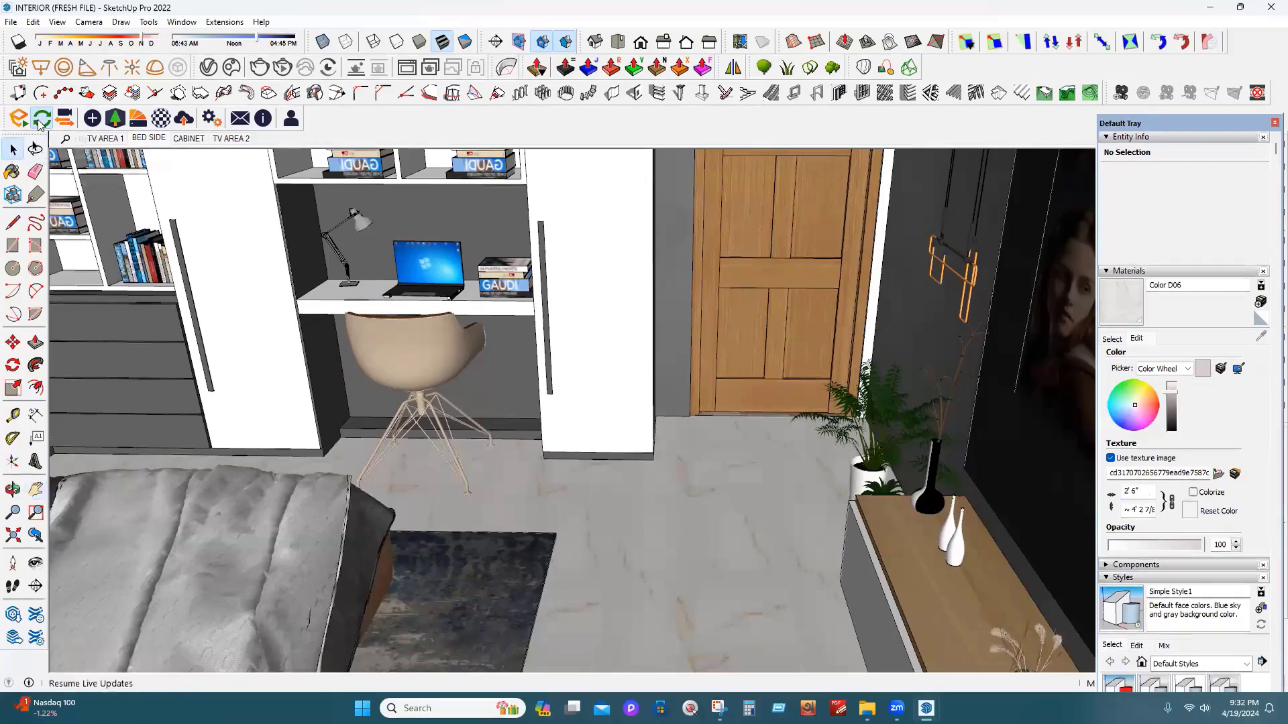
pyautogui.click(39, 121)
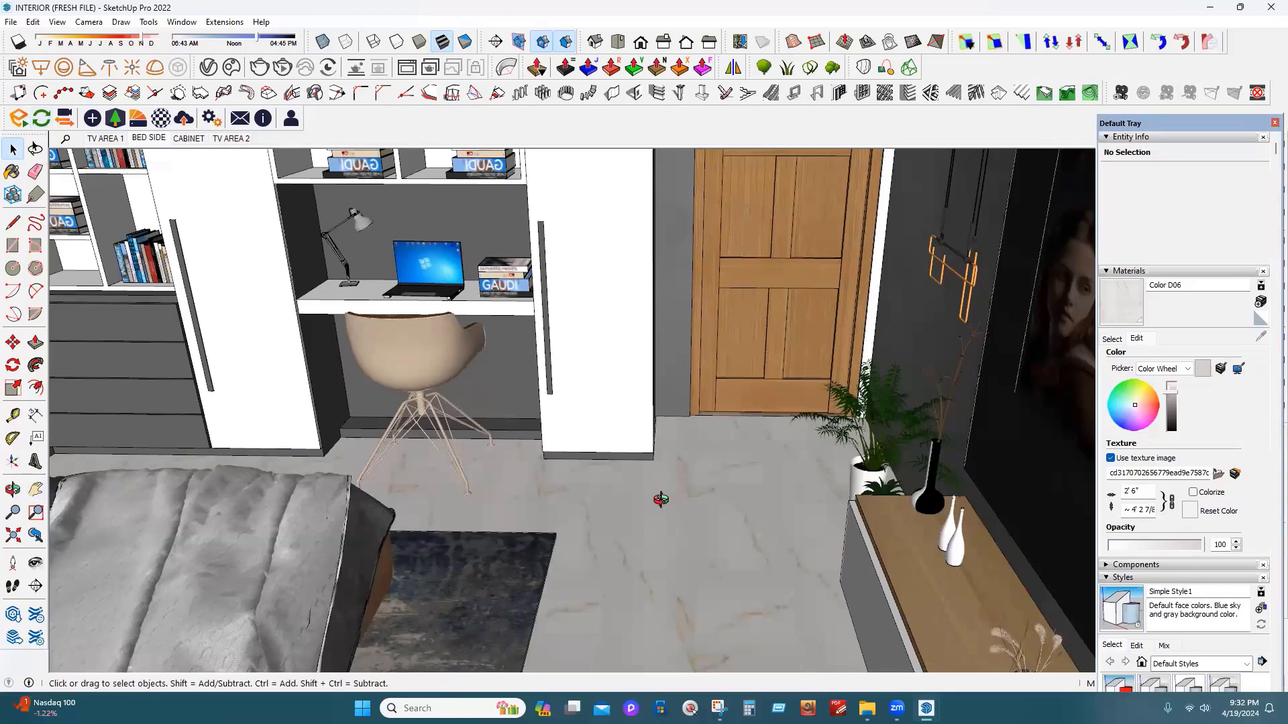
pyautogui.moveTo(662, 501); pyautogui.dragTo(664, 497, button='middle')
pyautogui.press('ctrl')
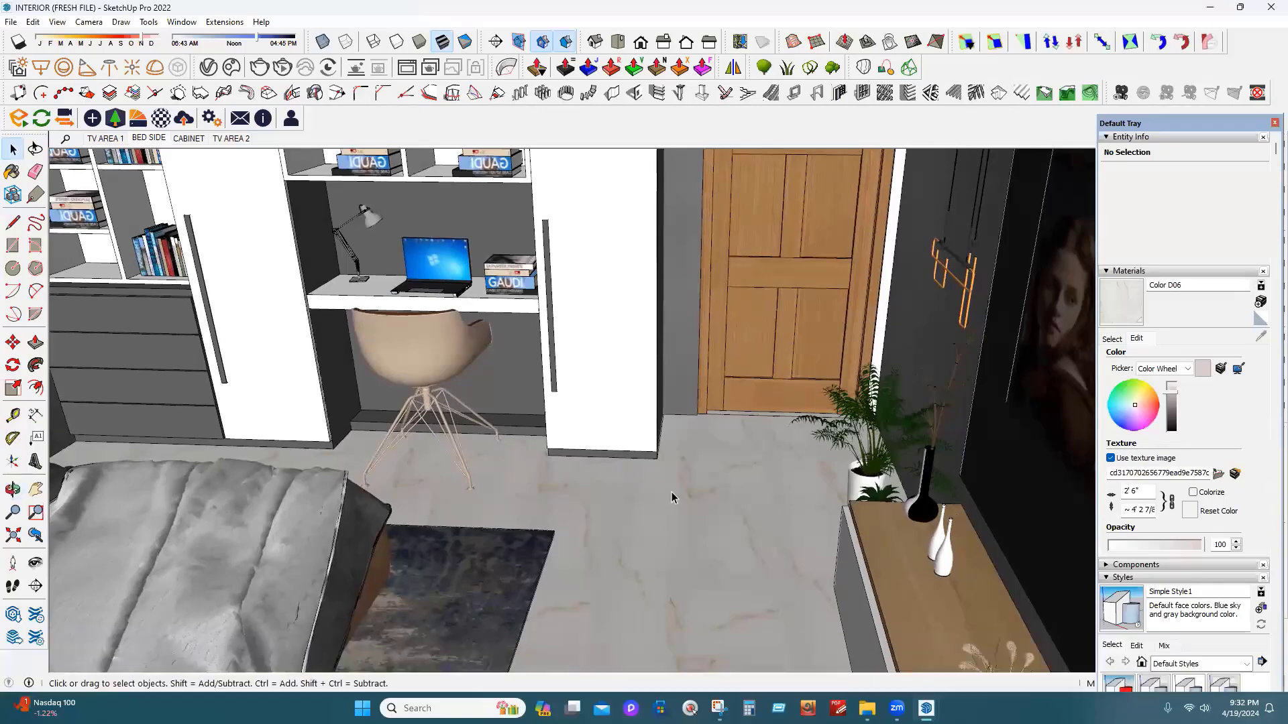
# Select the beige desk chair and open the Enscape Asset Library
pyautogui.click(422, 367)
pyautogui.moveTo(638, 468); pyautogui.dragTo(621, 466, button='middle')
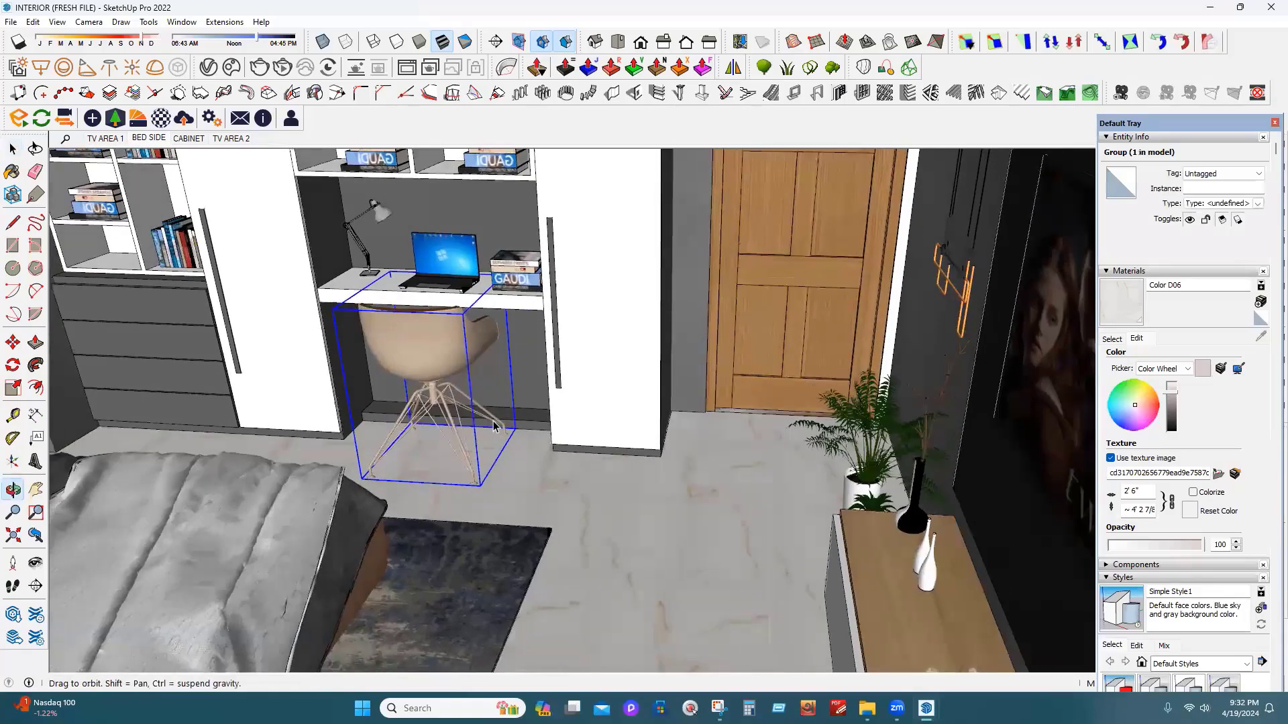
pyautogui.moveTo(493, 427); pyautogui.dragTo(483, 427, button='middle')
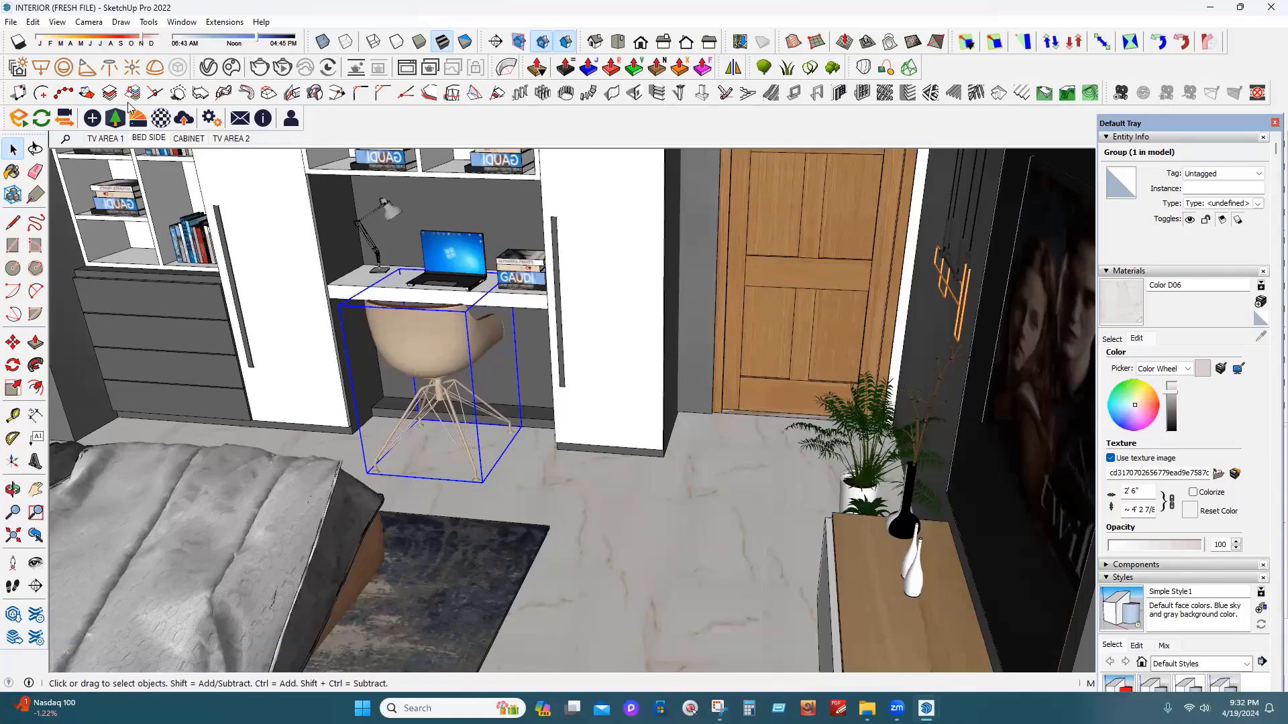
pyautogui.click(116, 121)
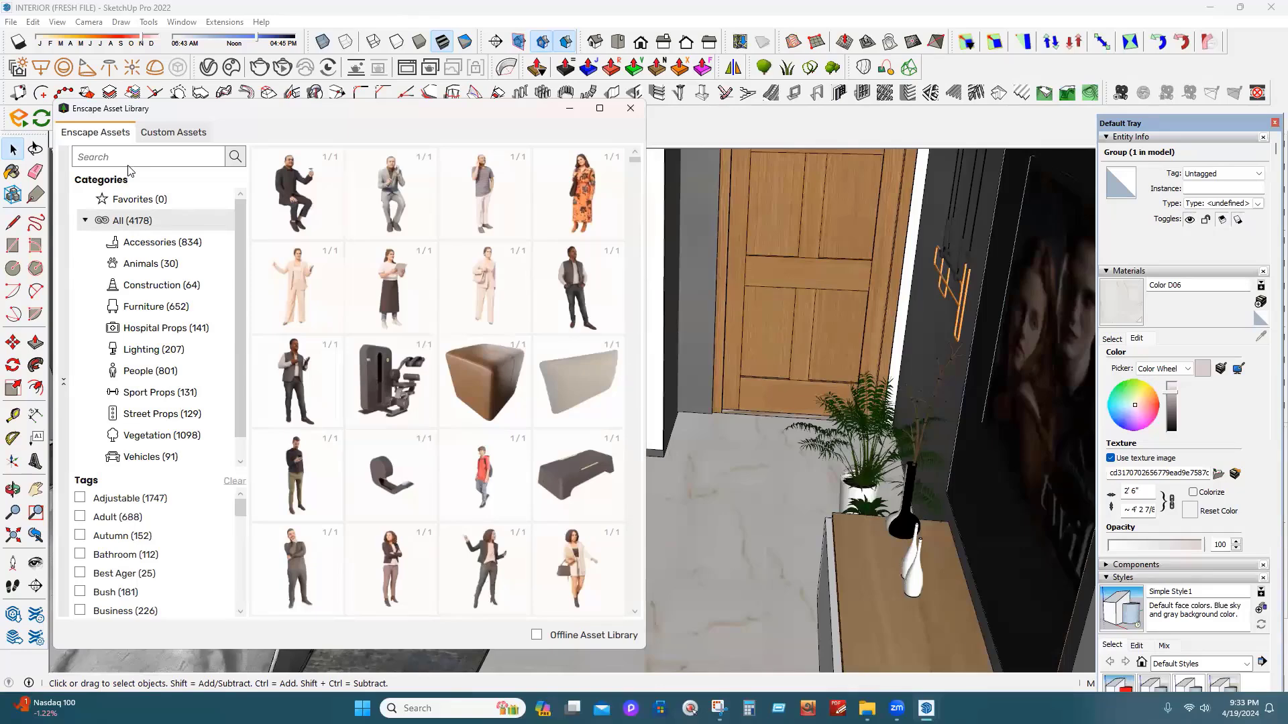
pyautogui.click(536, 635)
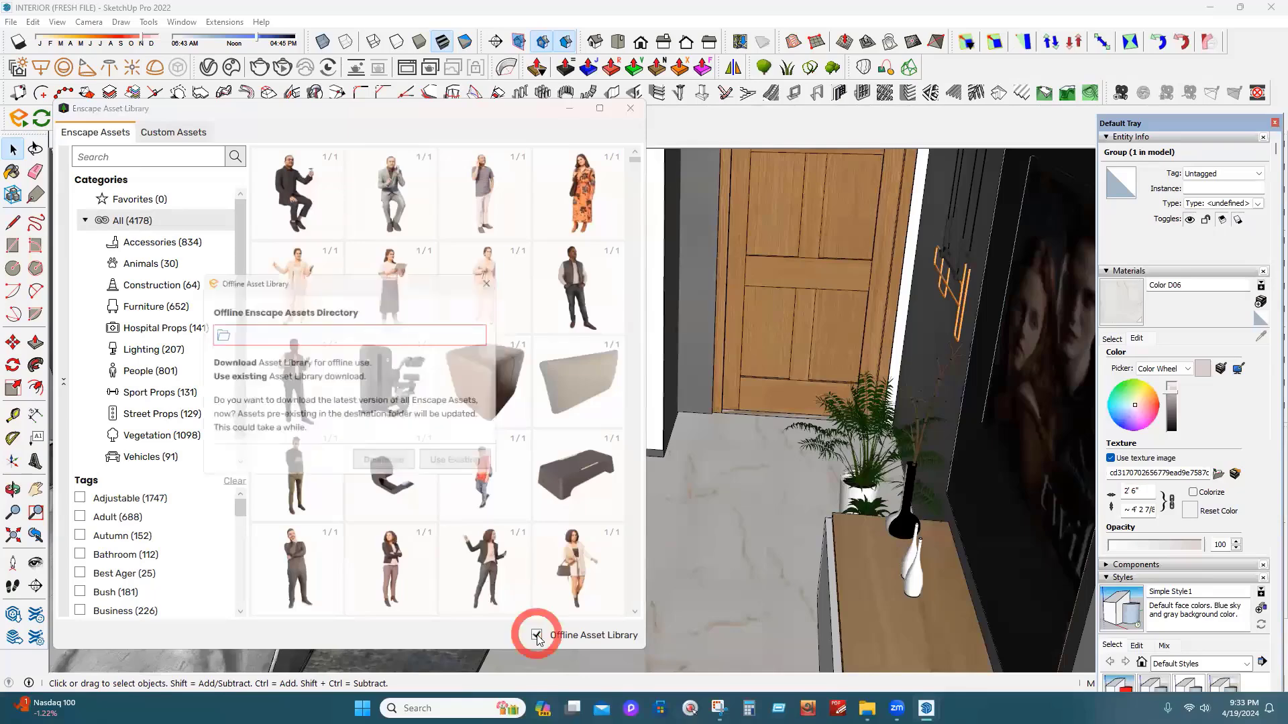
pyautogui.click(214, 333)
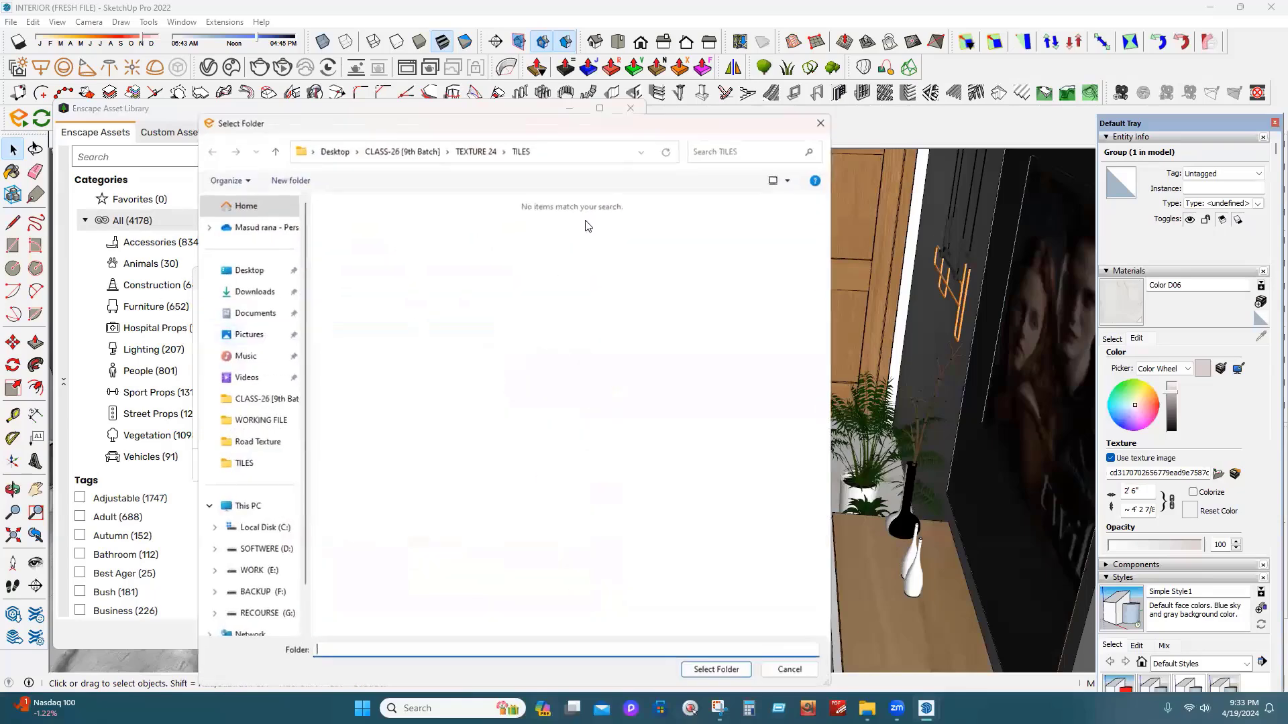
pyautogui.click(821, 122)
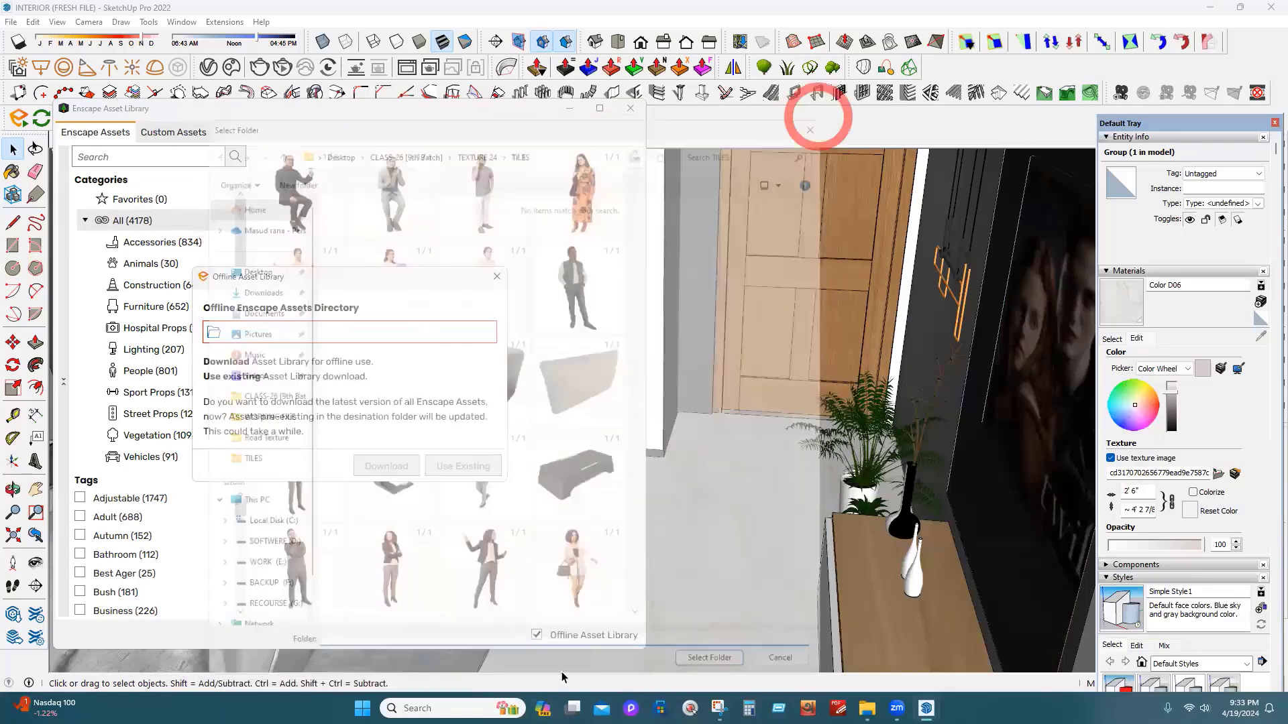
pyautogui.click(538, 635)
pyautogui.click(505, 278)
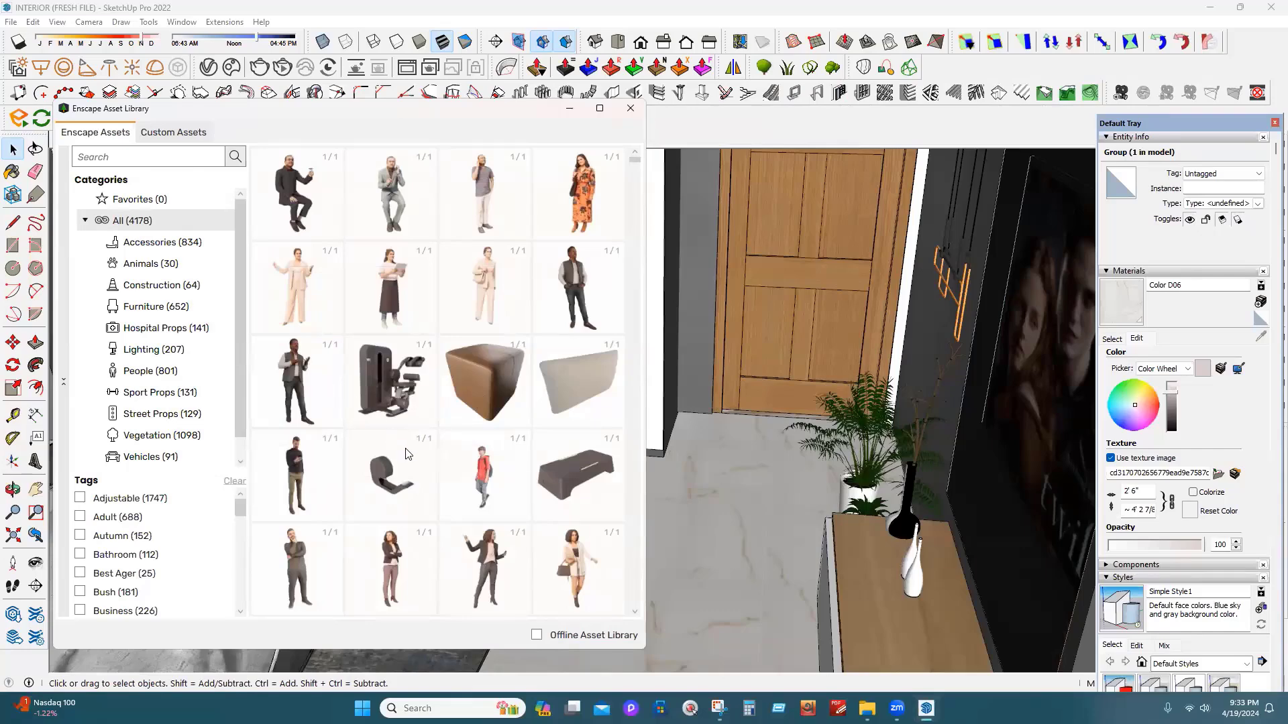
# Place Armchair 024 from the library's Furniture category on the floor beside the desk chair, and close the asset library
pyautogui.click(146, 242)
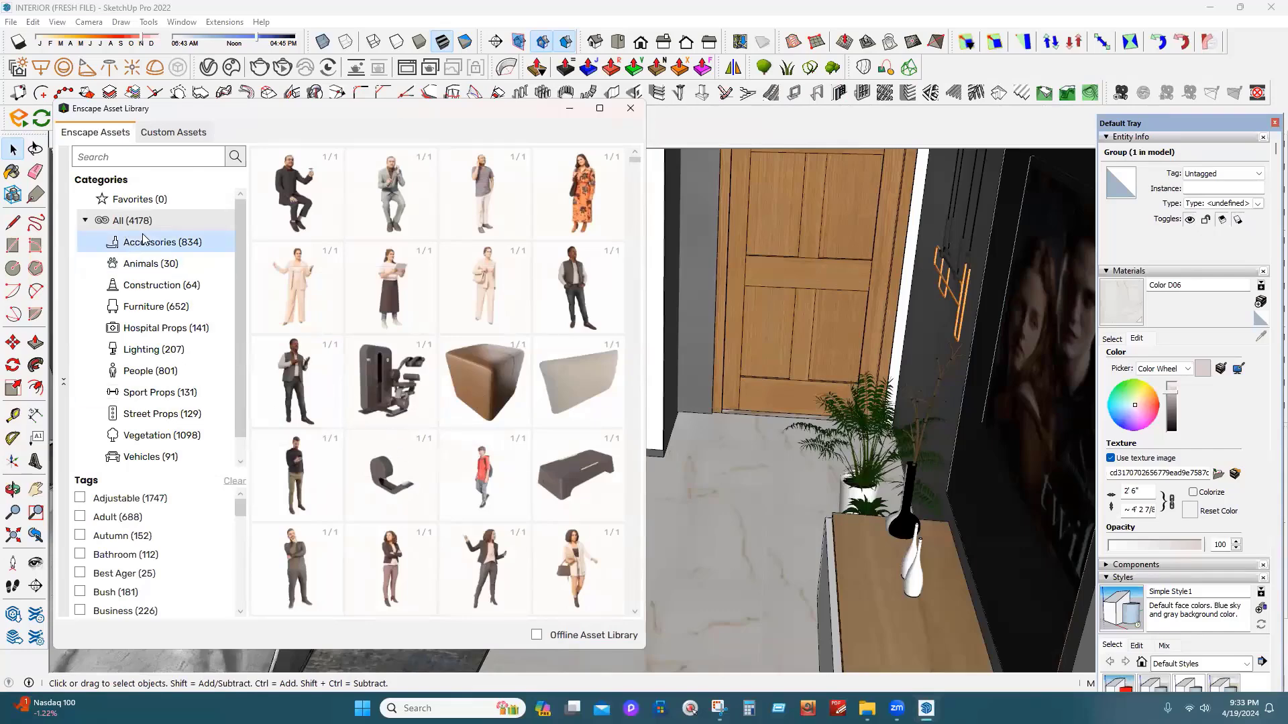
pyautogui.click(153, 308)
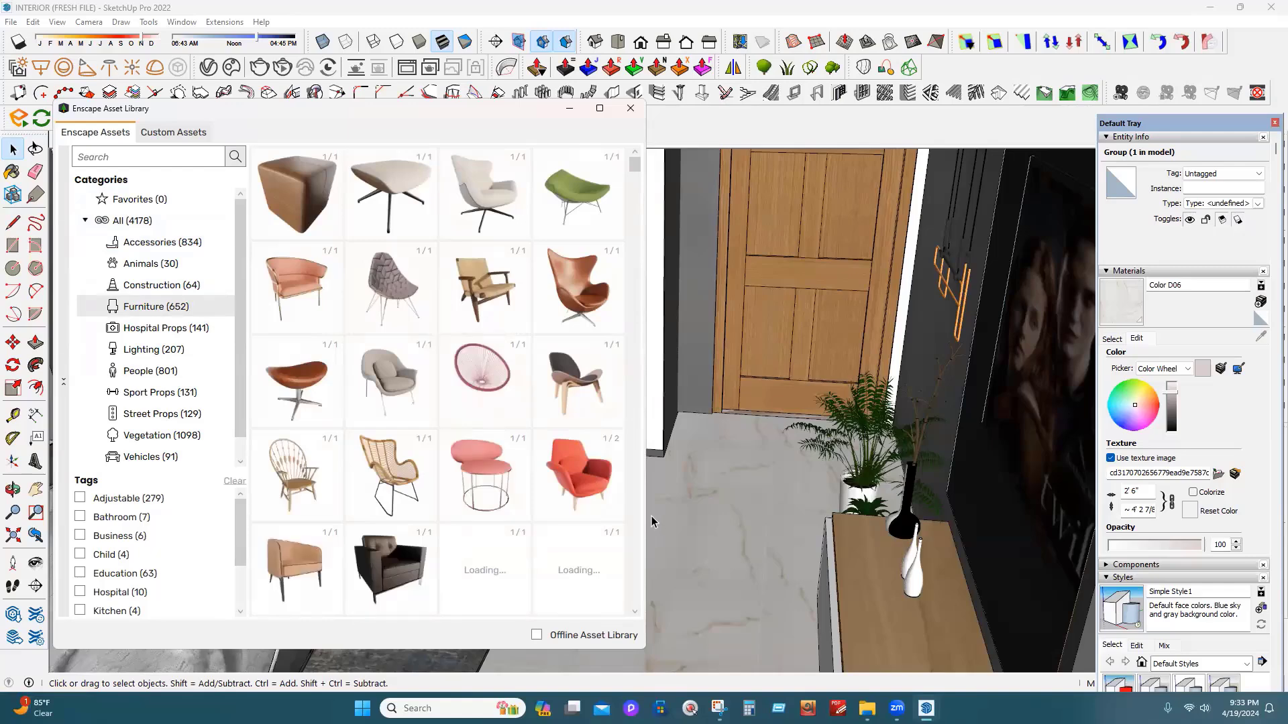
pyautogui.scroll(-3, 410, 387)
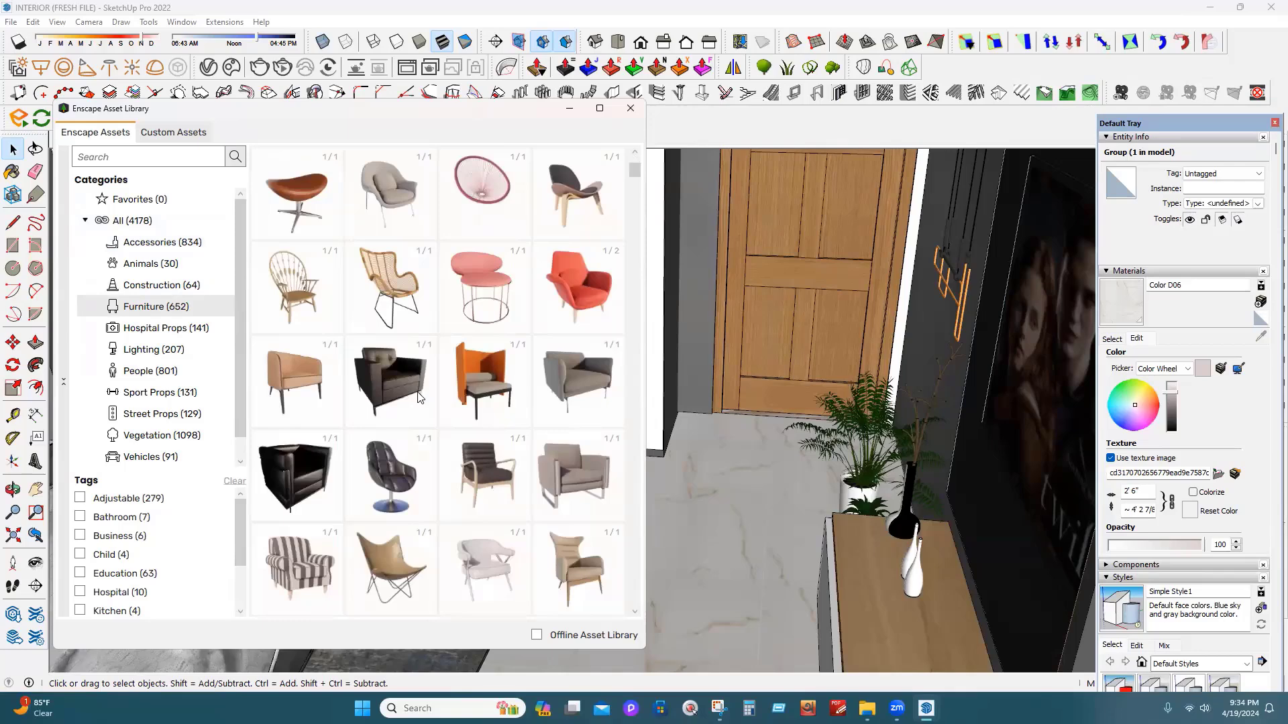
pyautogui.scroll(-1, 418, 397)
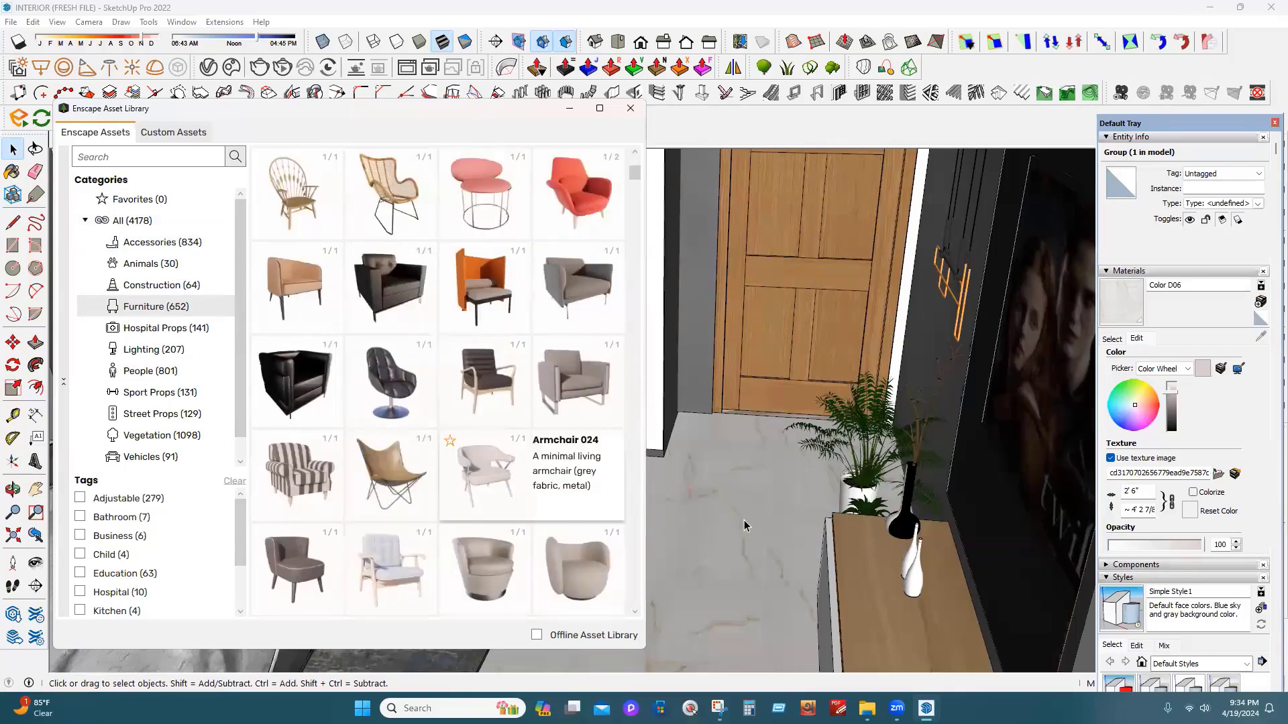
pyautogui.click(492, 485)
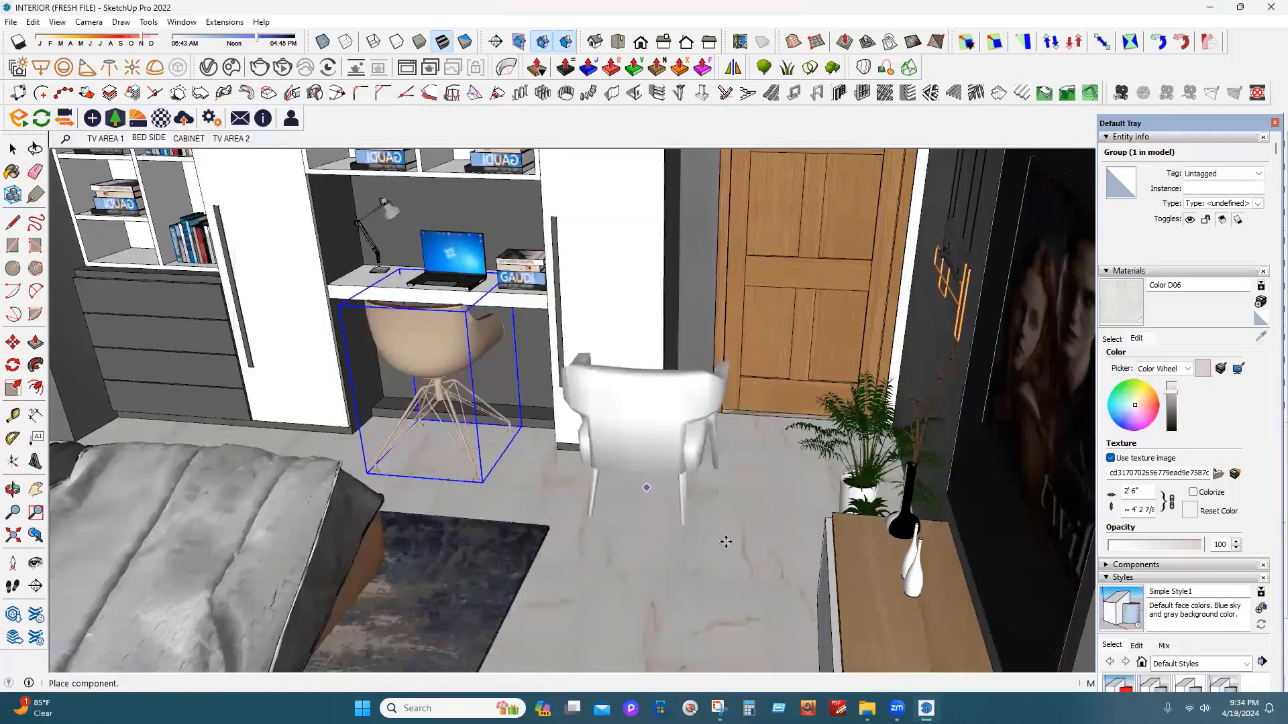
pyautogui.click(664, 521)
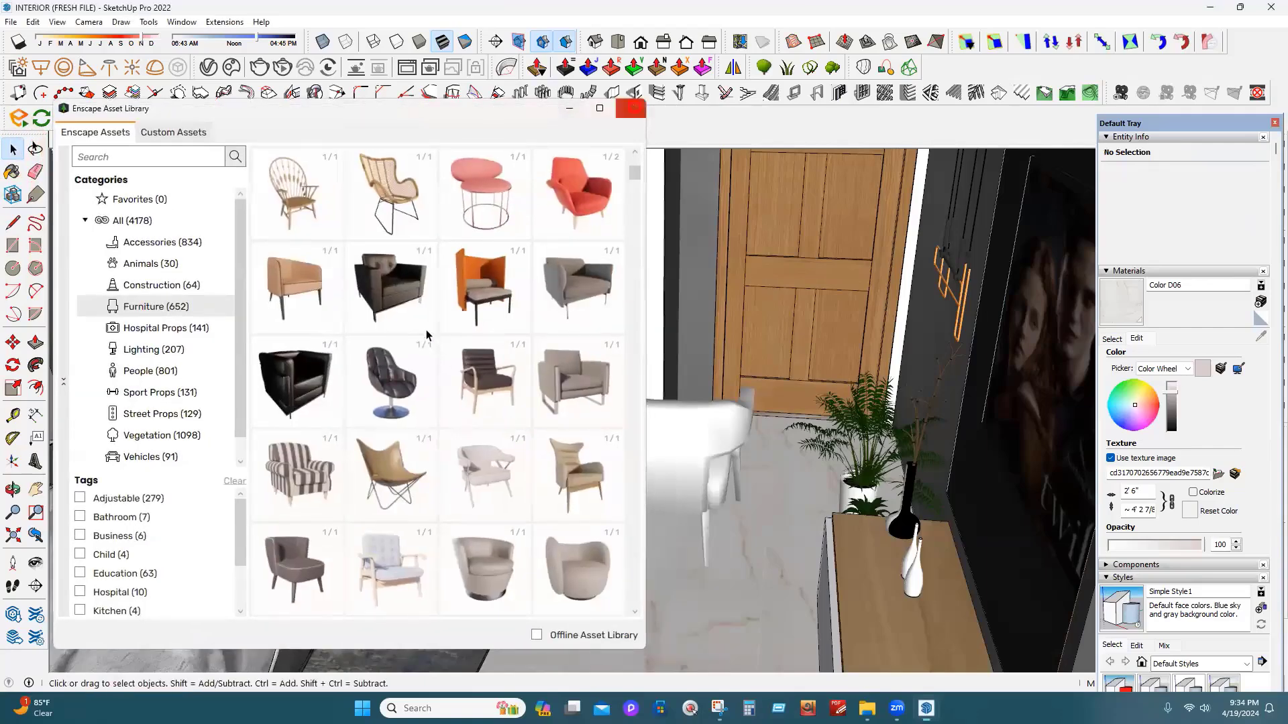
pyautogui.click(634, 107)
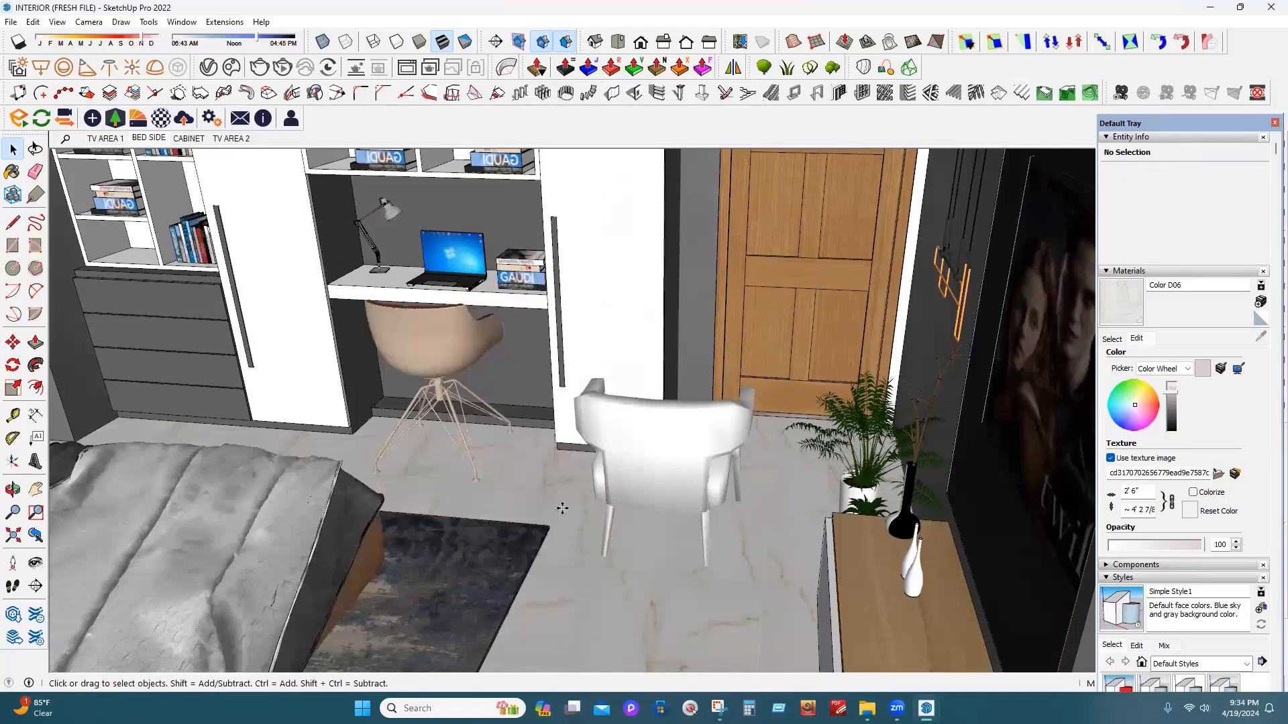
# Delete the beige desk chair and move the white armchair into its place at the desk
pyautogui.click(425, 329)
pyautogui.press('Delete')
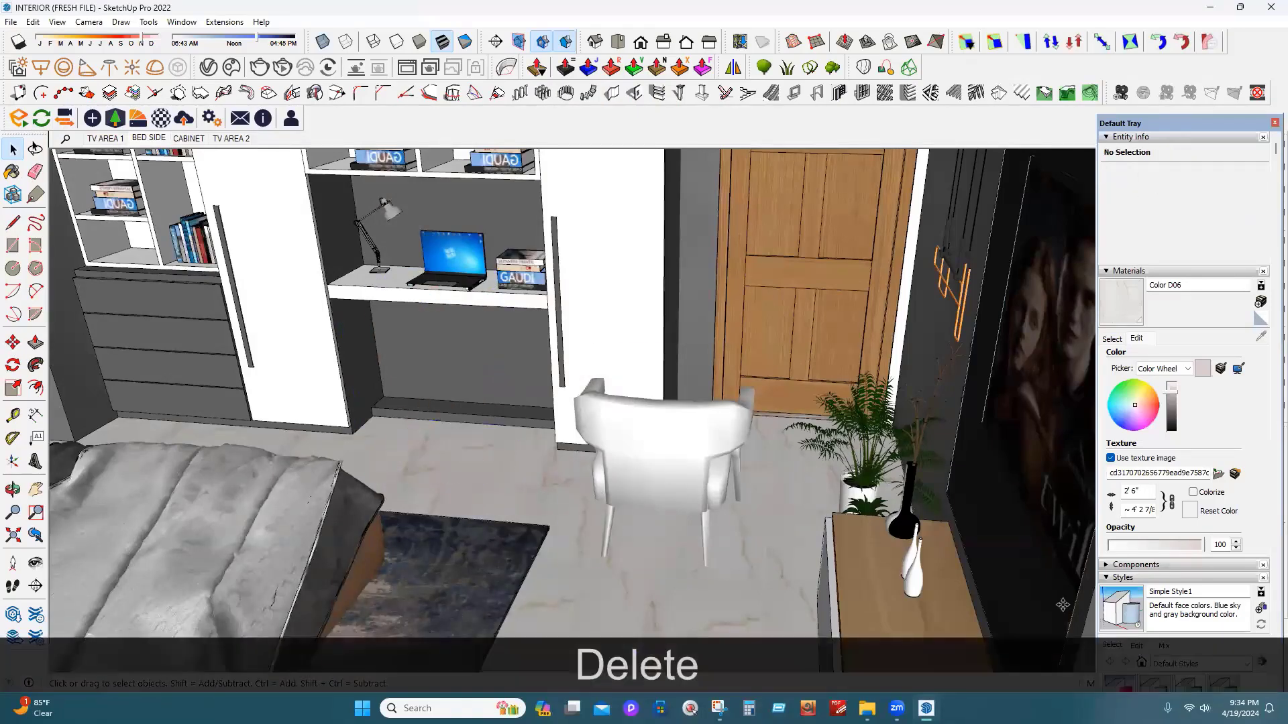
pyautogui.click(660, 463)
pyautogui.press('m')
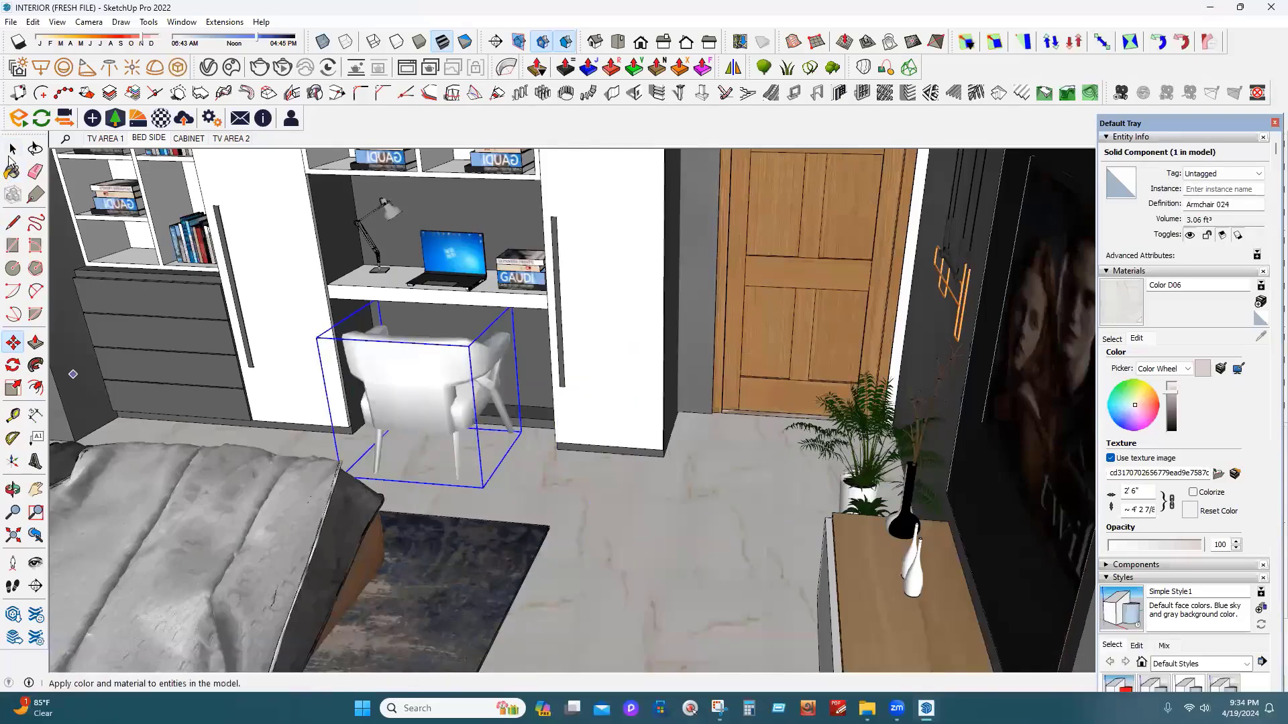
pyautogui.click(12, 149)
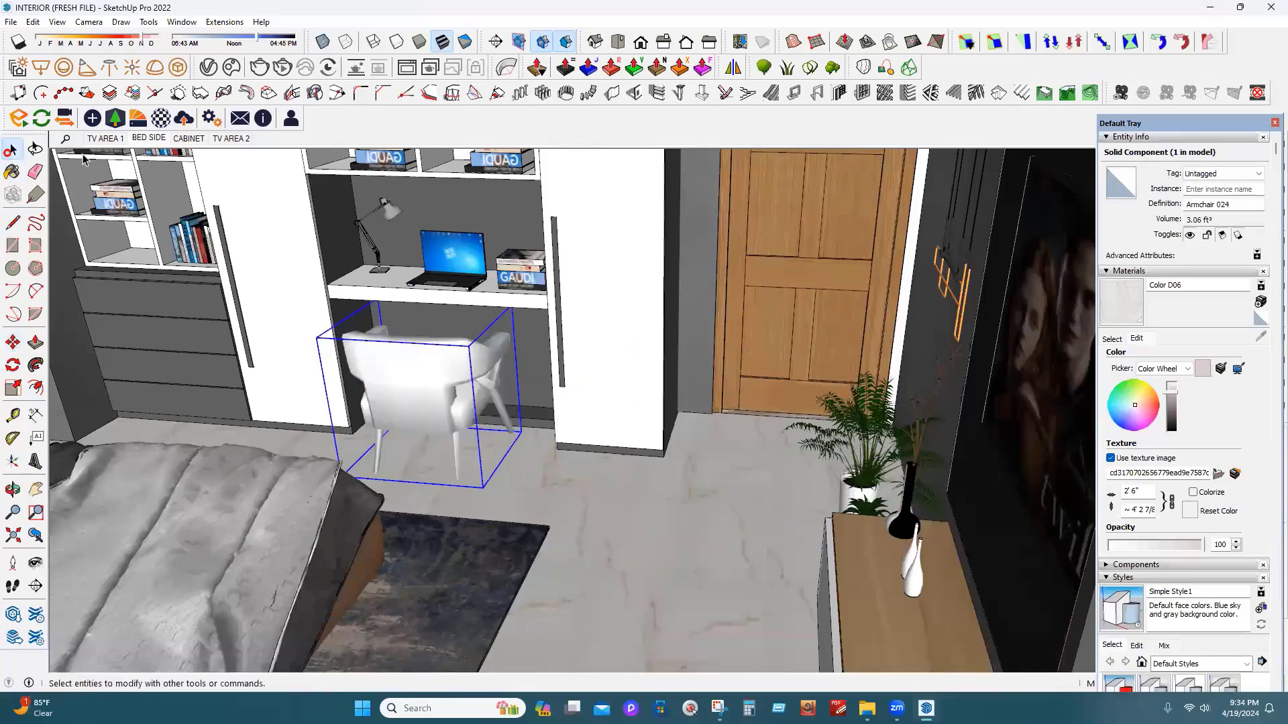
# Show the CABINET scene with the Default Tray closed, and save the model
pyautogui.click(146, 139)
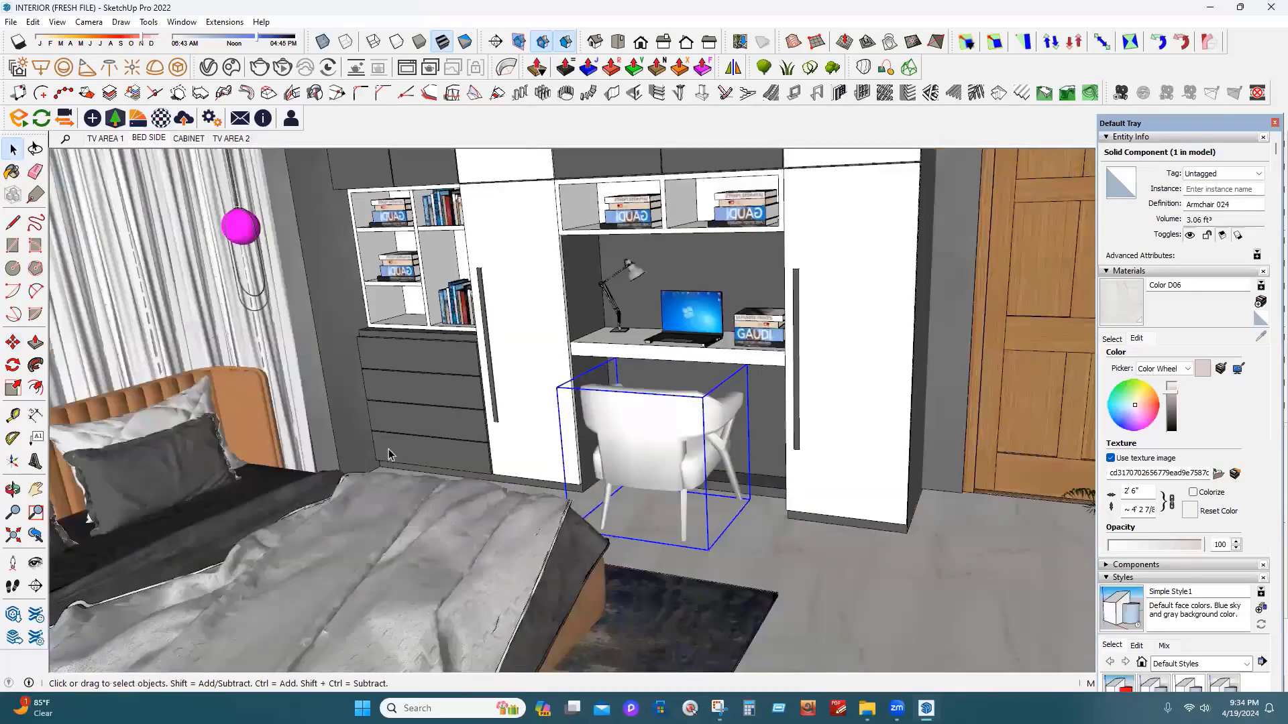
pyautogui.click(188, 138)
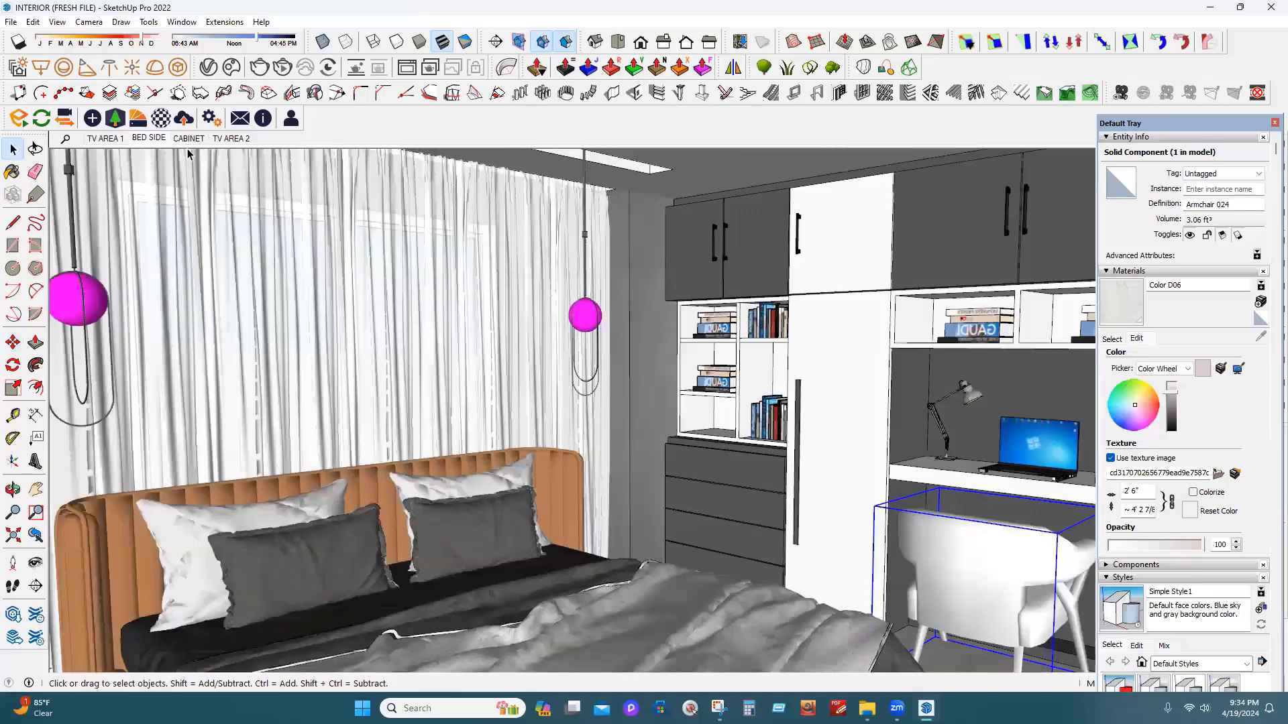
pyautogui.click(191, 155)
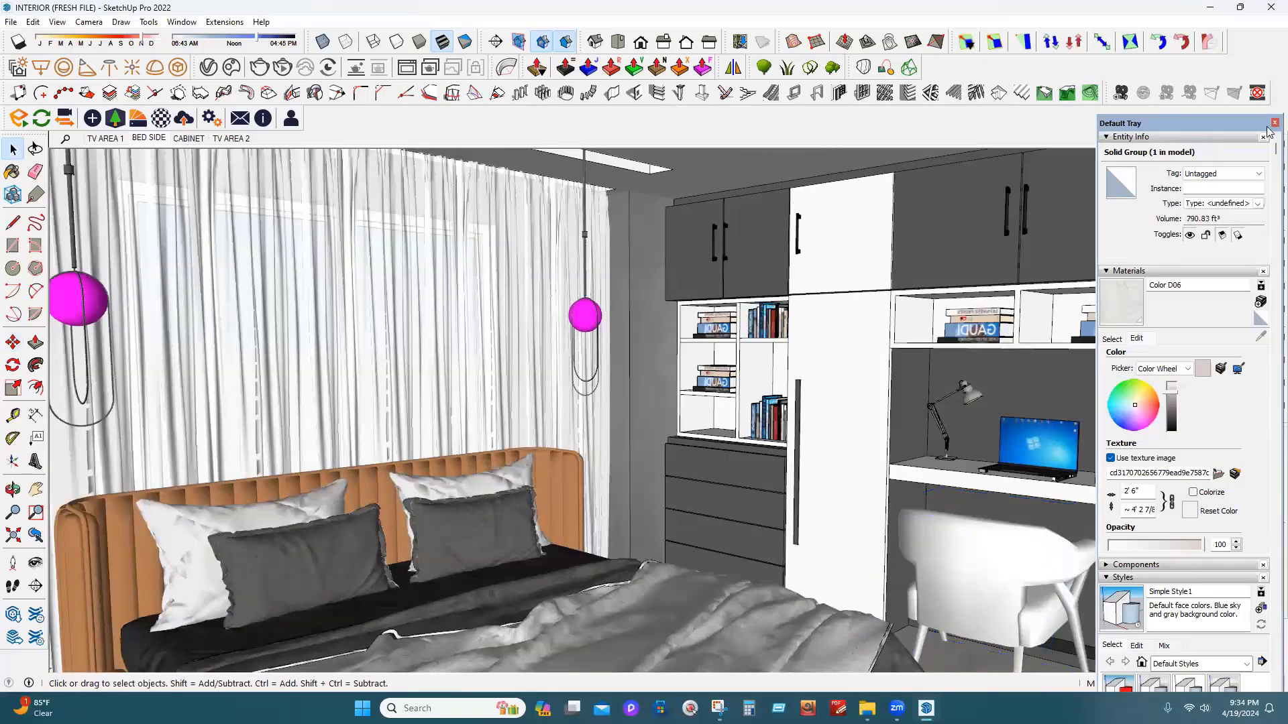
pyautogui.click(189, 138)
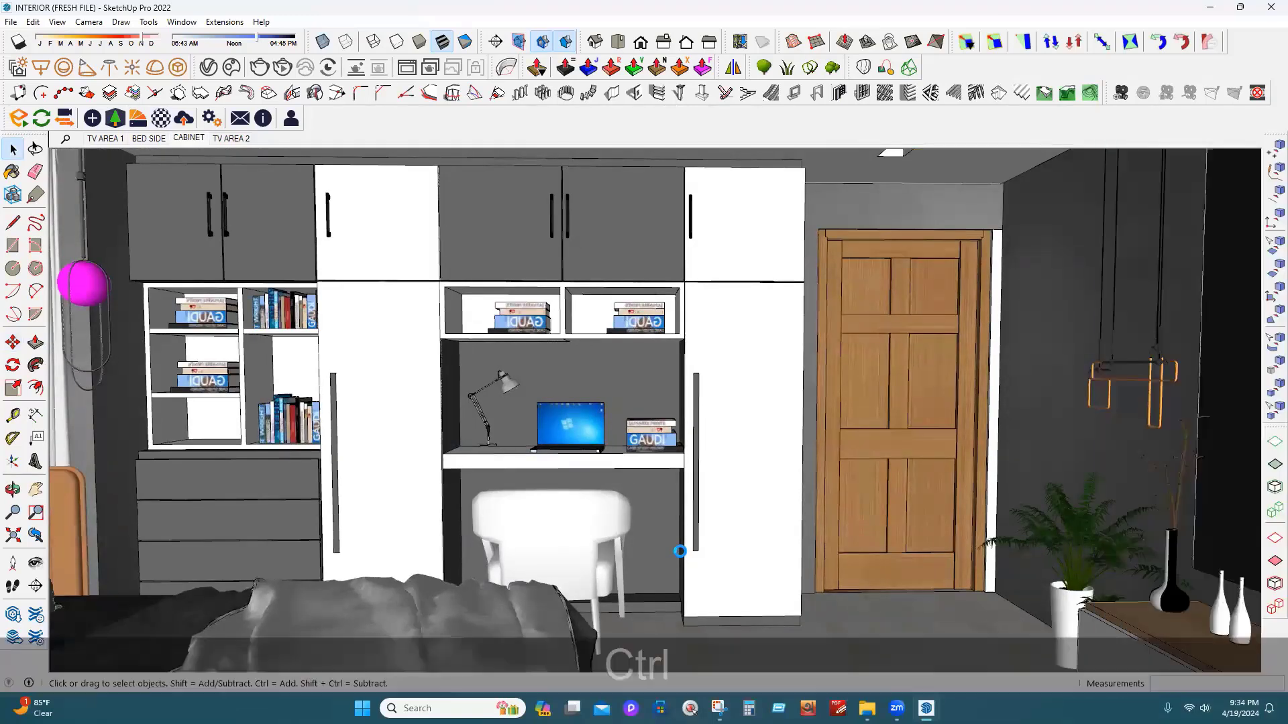
pyautogui.hotkey('ctrl', 's')
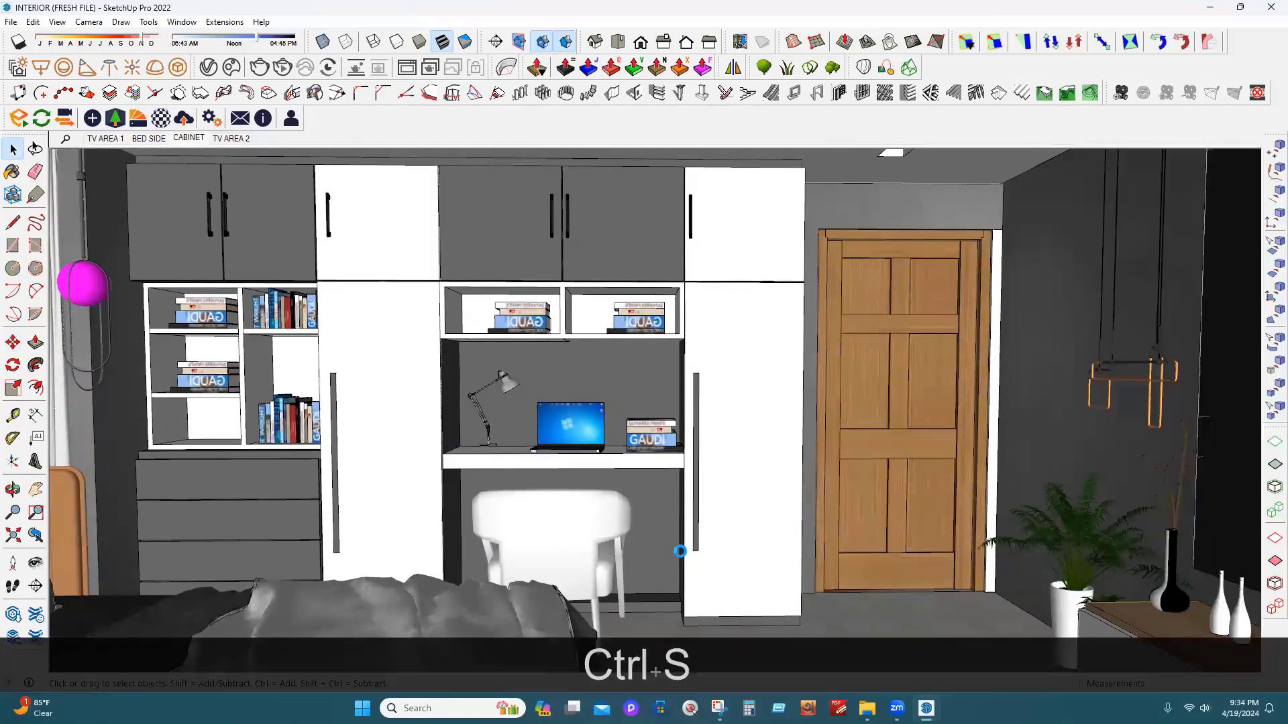
# Scale the armchair at the desk vertically by about 1.18 along the blue axis, and save the model
pyautogui.click(578, 531)
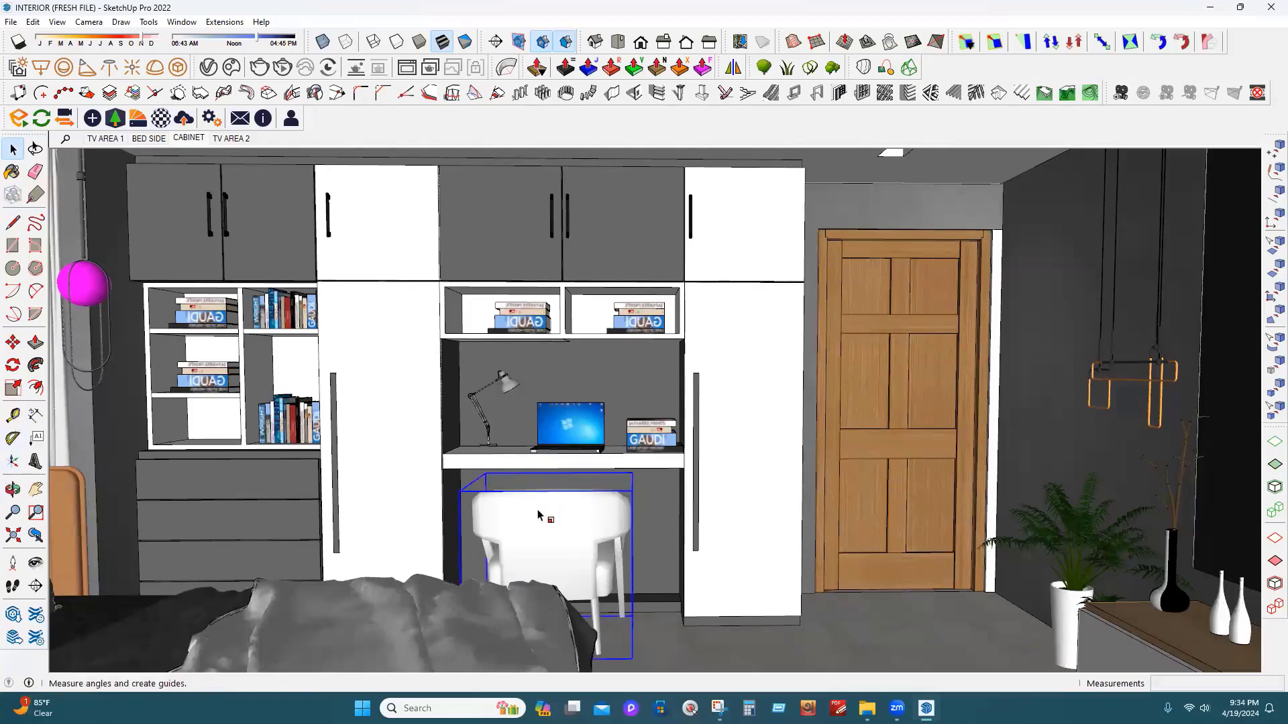
pyautogui.press('s')
pyautogui.moveTo(546, 492); pyautogui.dragTo(546, 460)
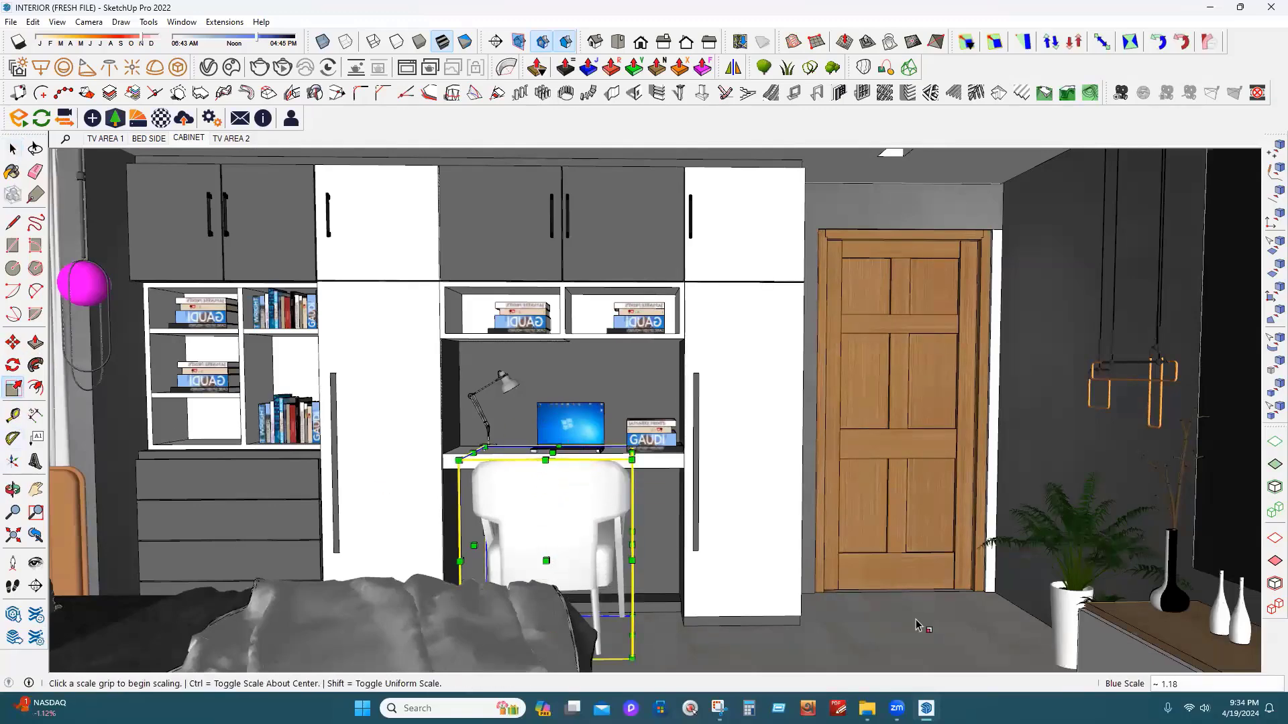
pyautogui.press('space')
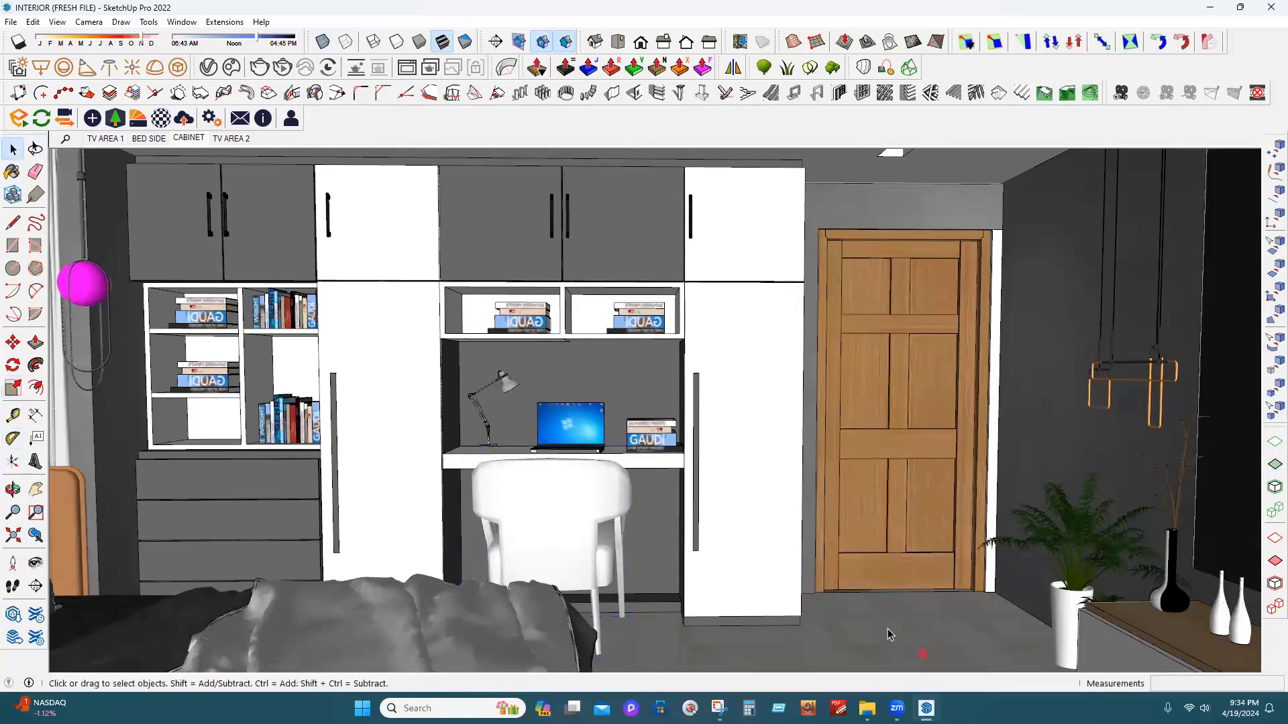
pyautogui.press('ctrl')
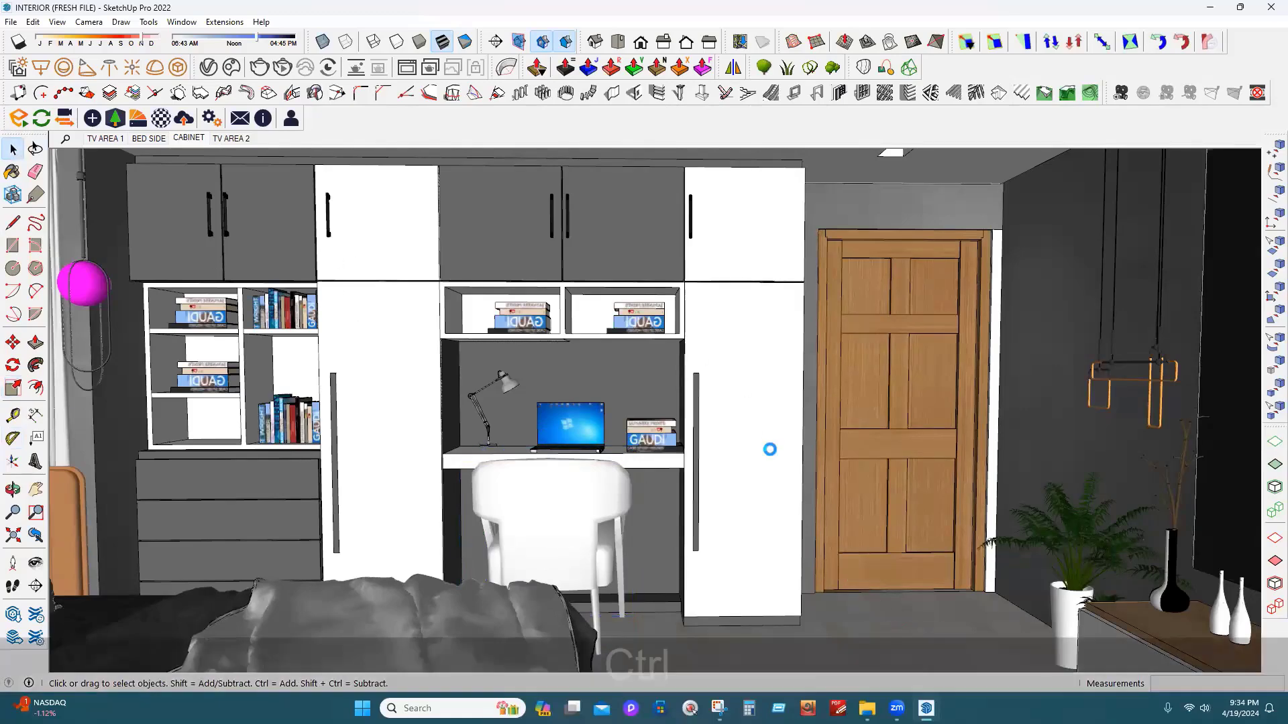
pyautogui.hotkey('ctrl', 's')
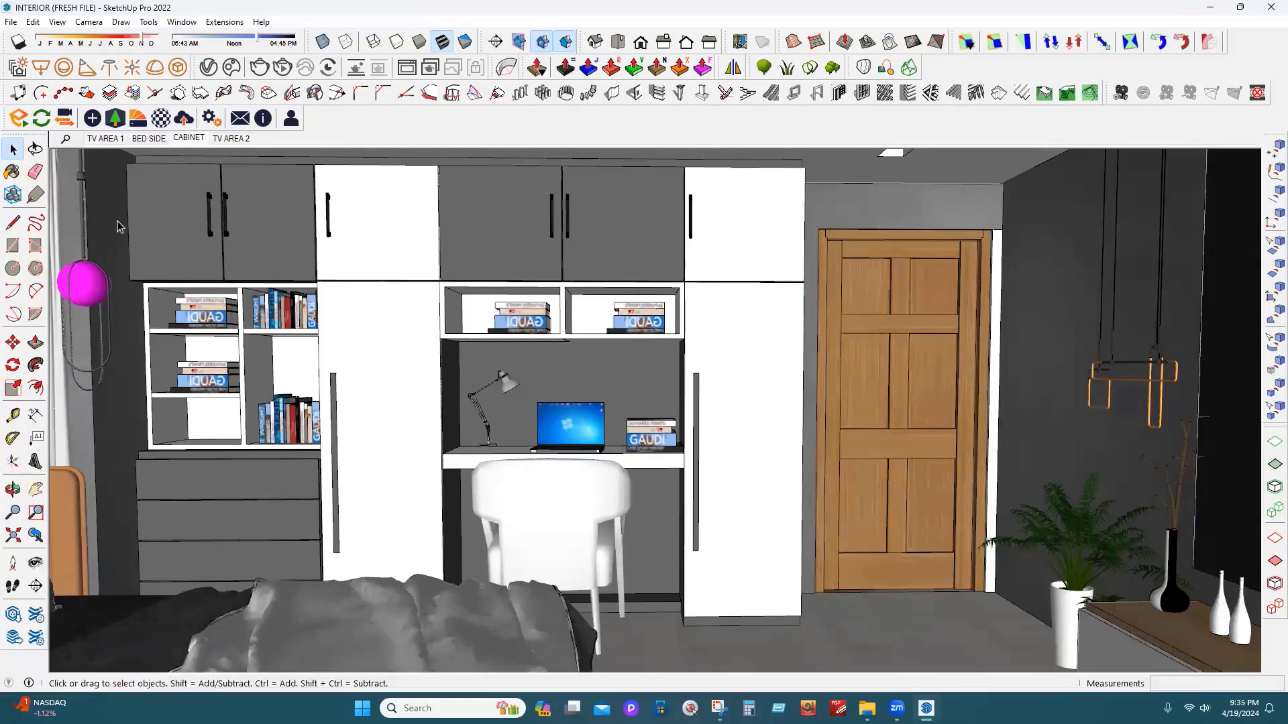
# Browse the full Enscape asset library, covering people, appliances and armchairs, and leave without placing an asset
pyautogui.click(112, 118)
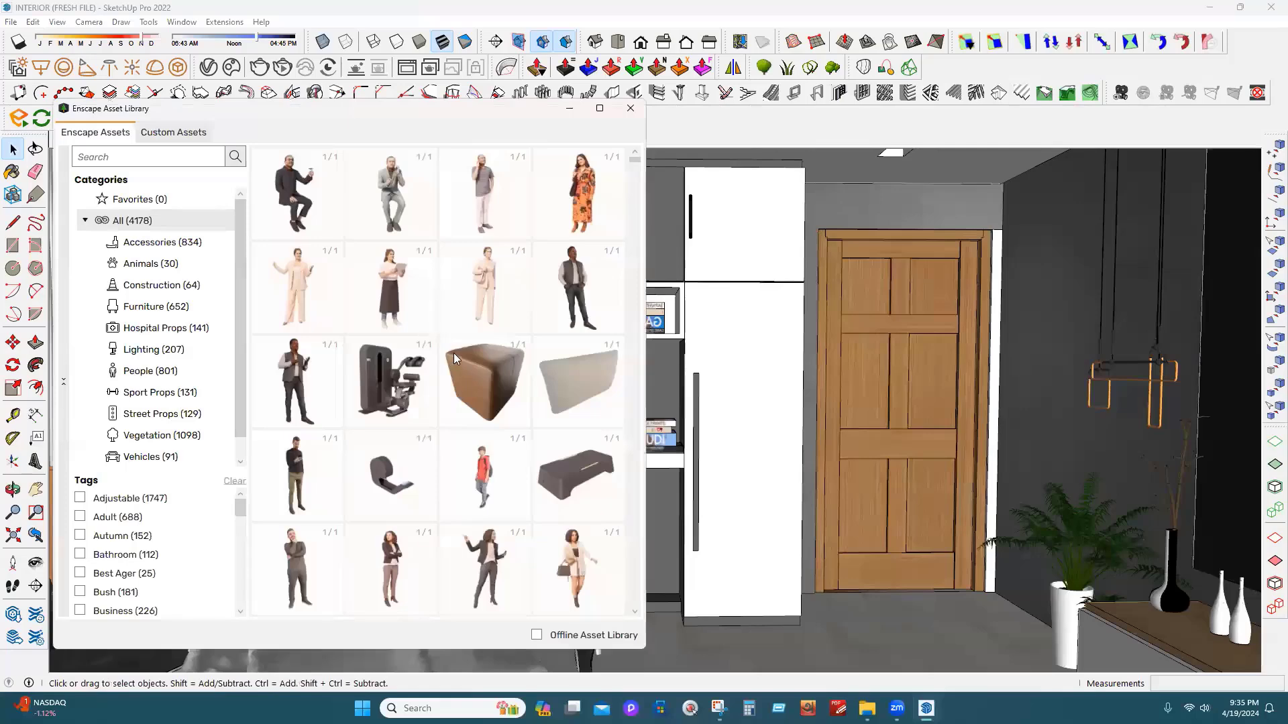
pyautogui.scroll(-1, 453, 353)
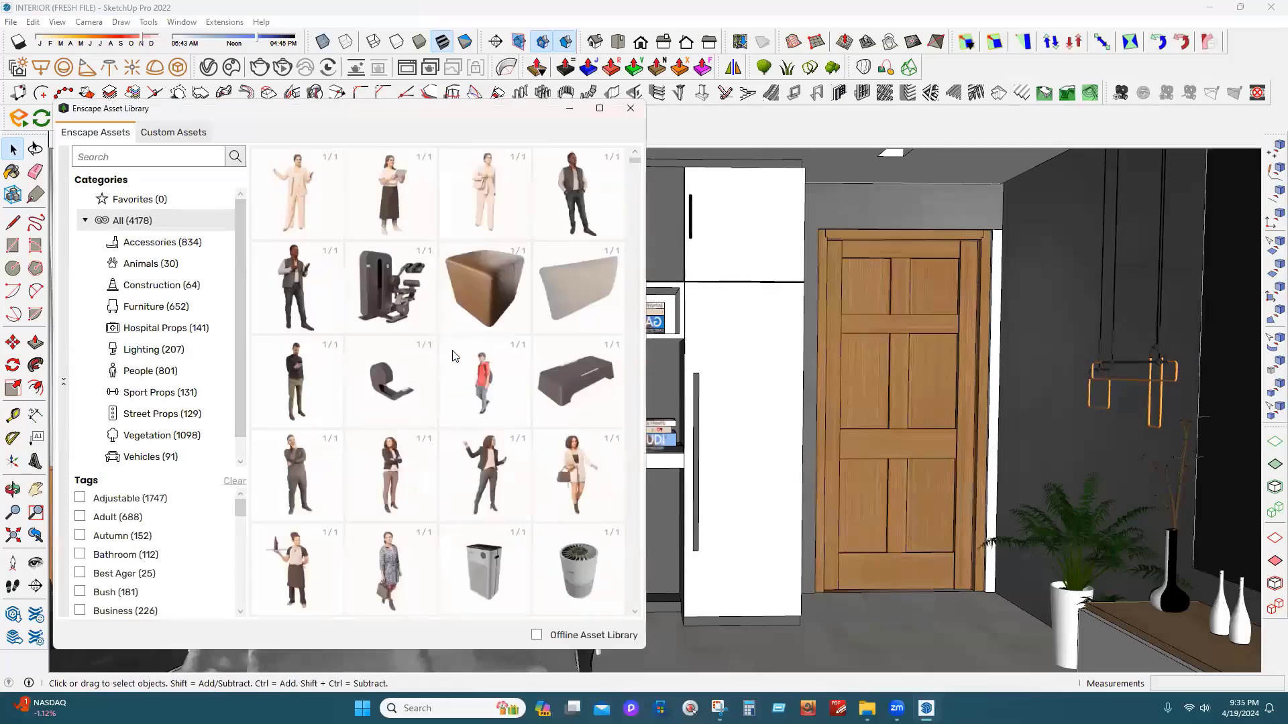
pyautogui.scroll(-3, 454, 354)
pyautogui.scroll(-1, 454, 352)
pyautogui.scroll(1, 453, 350)
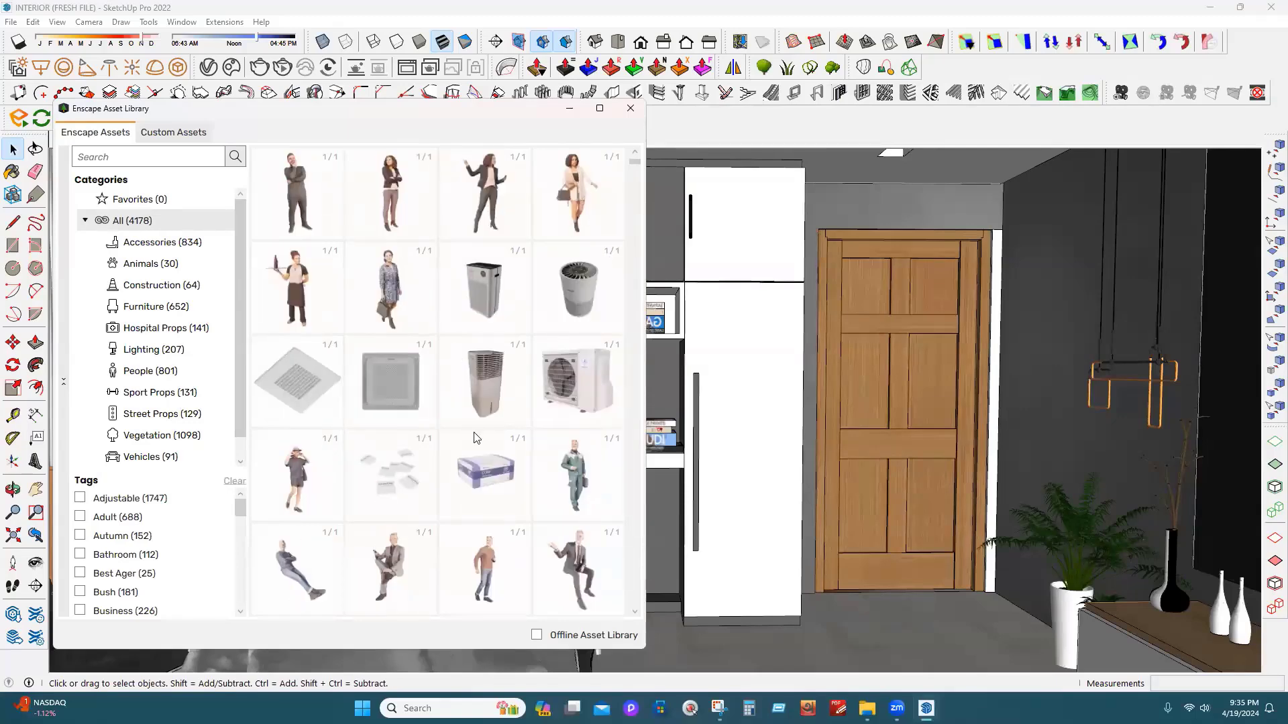
pyautogui.scroll(-2, 546, 513)
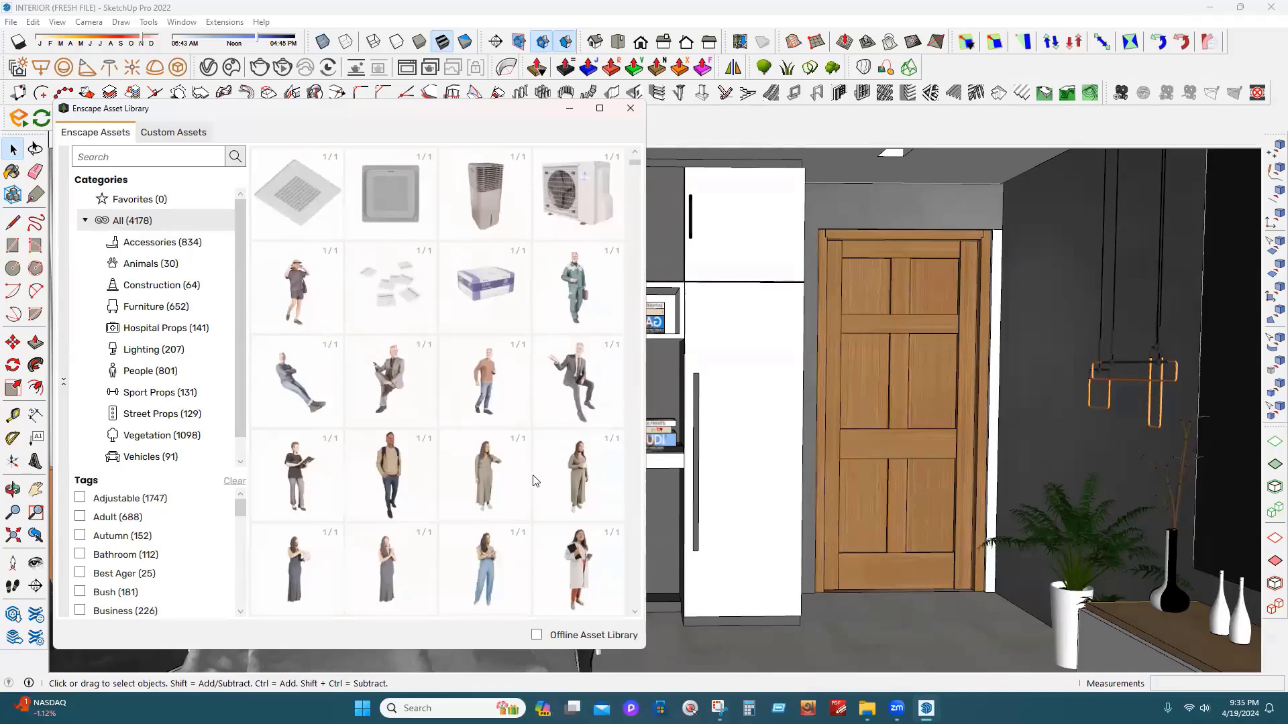
pyautogui.scroll(-3, 535, 477)
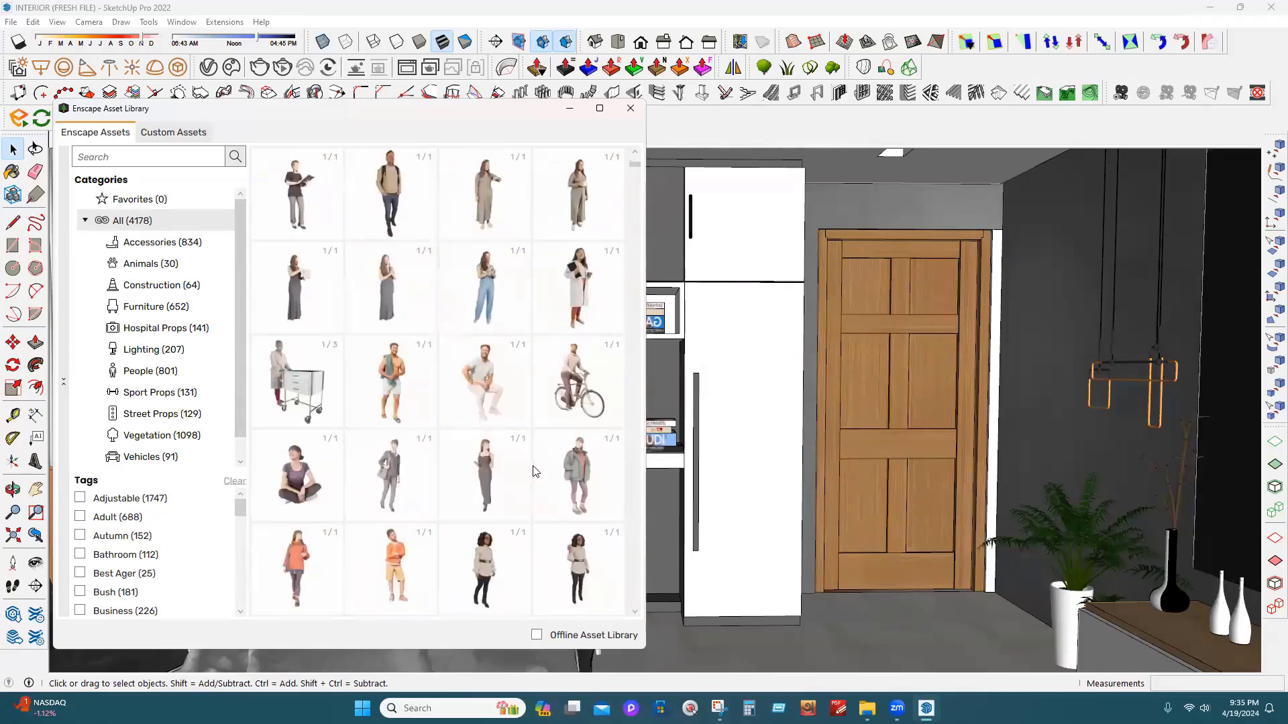
pyautogui.scroll(-6, 536, 472)
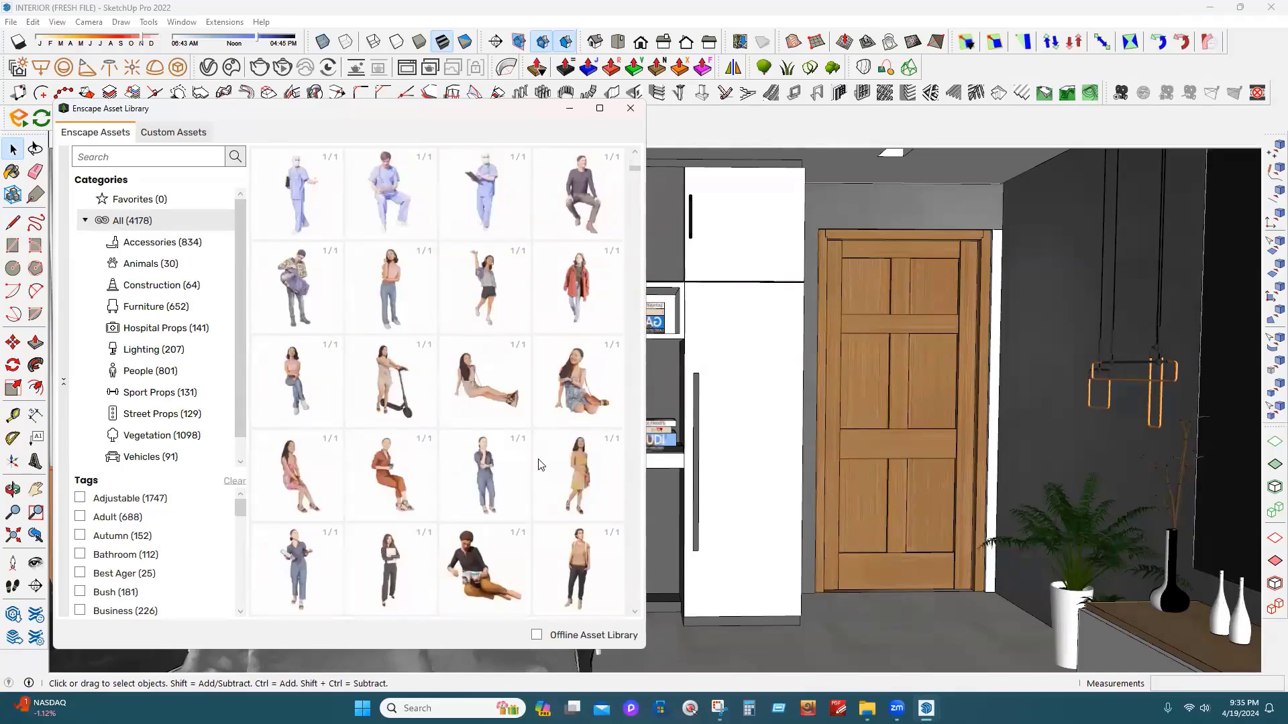
pyautogui.scroll(-3, 541, 464)
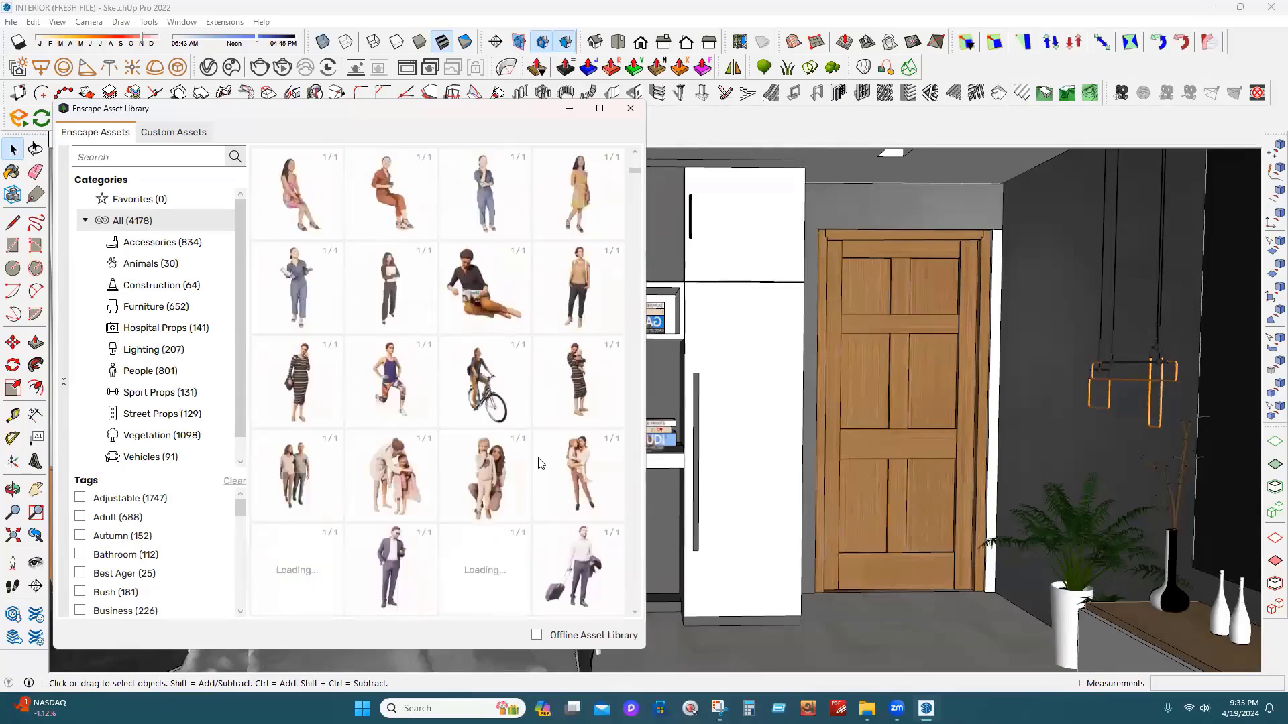
pyautogui.scroll(-3, 538, 456)
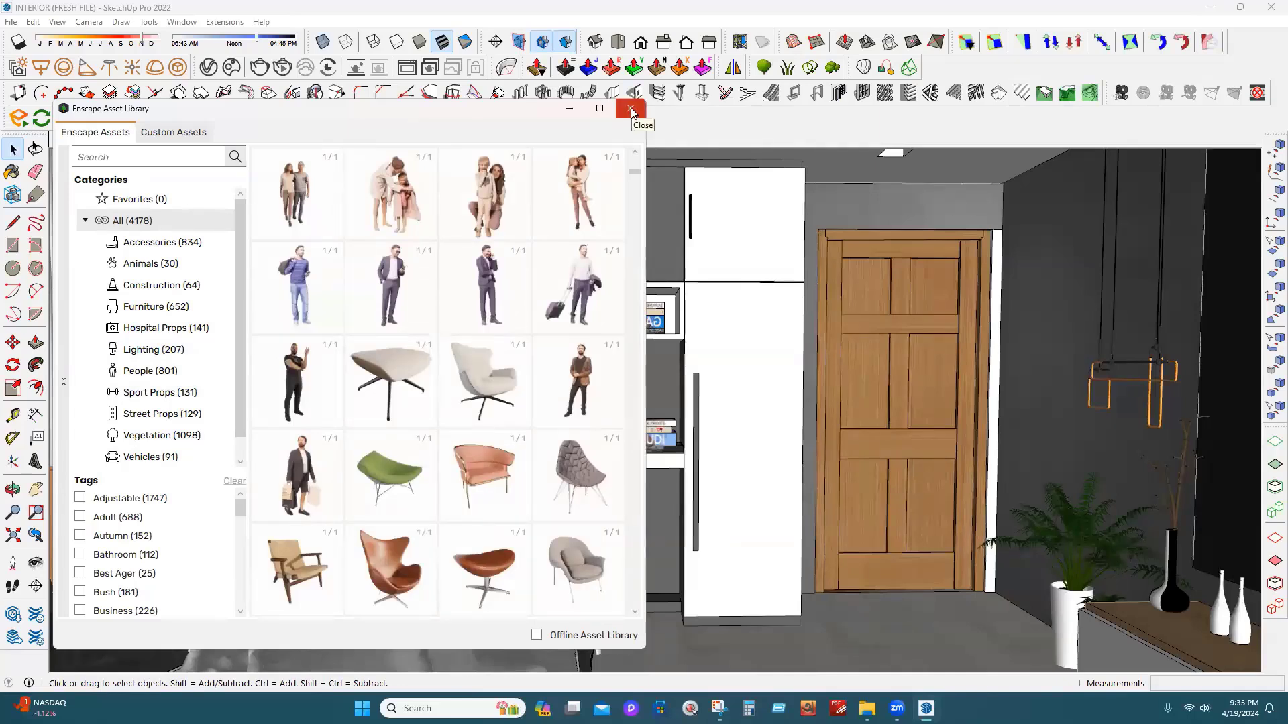
pyautogui.click(499, 381)
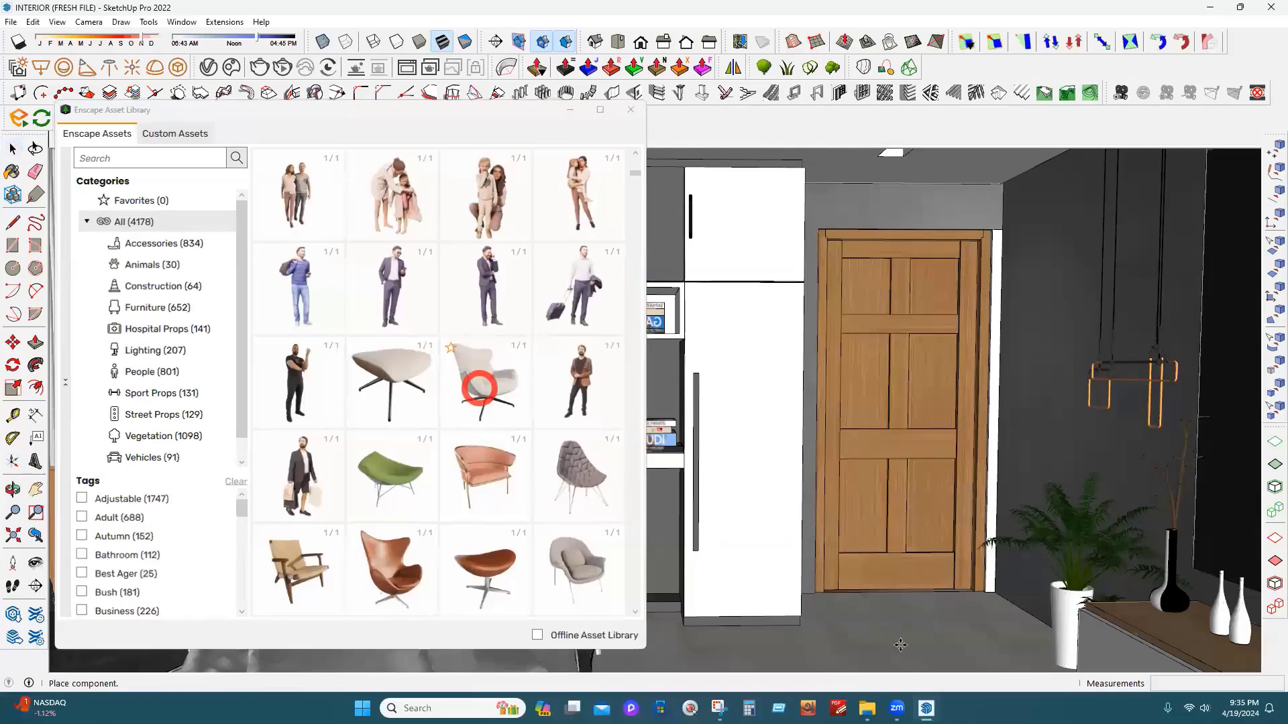
pyautogui.click(12, 149)
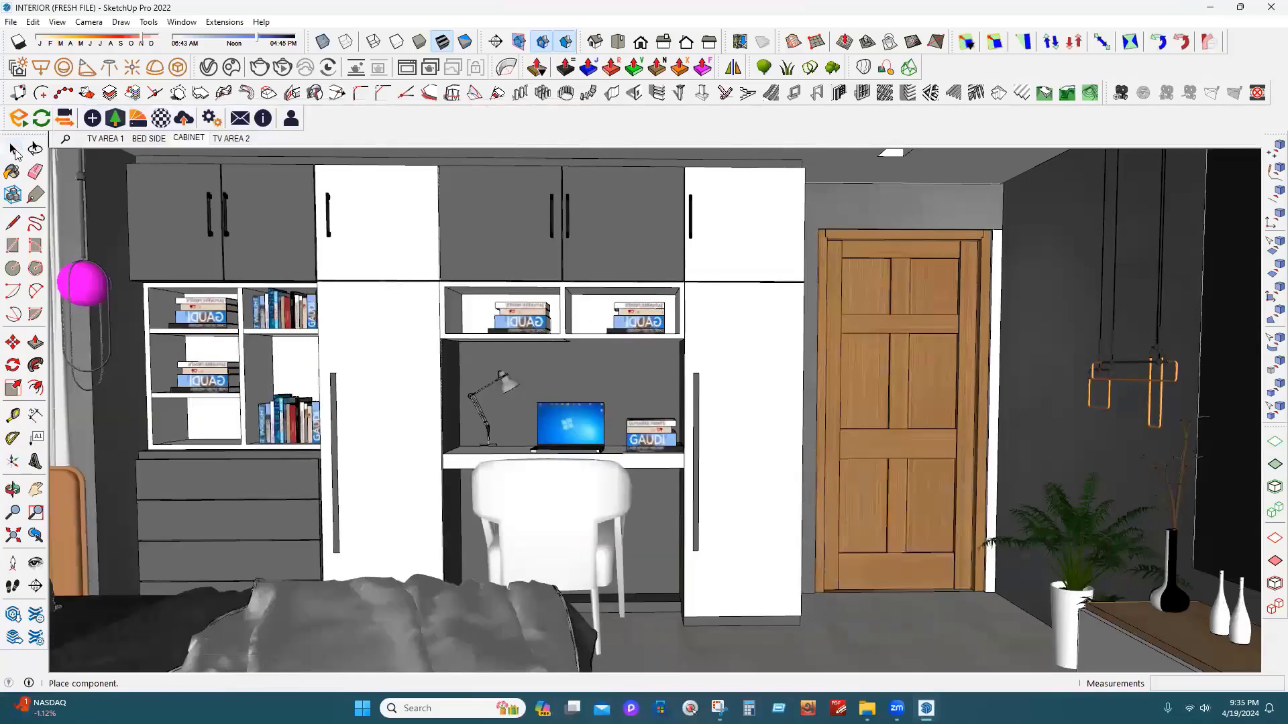
# Place Desk Lamp 009 from the Enscape library's Lighting category on the desk beside the laptop, and close the library
pyautogui.click(114, 118)
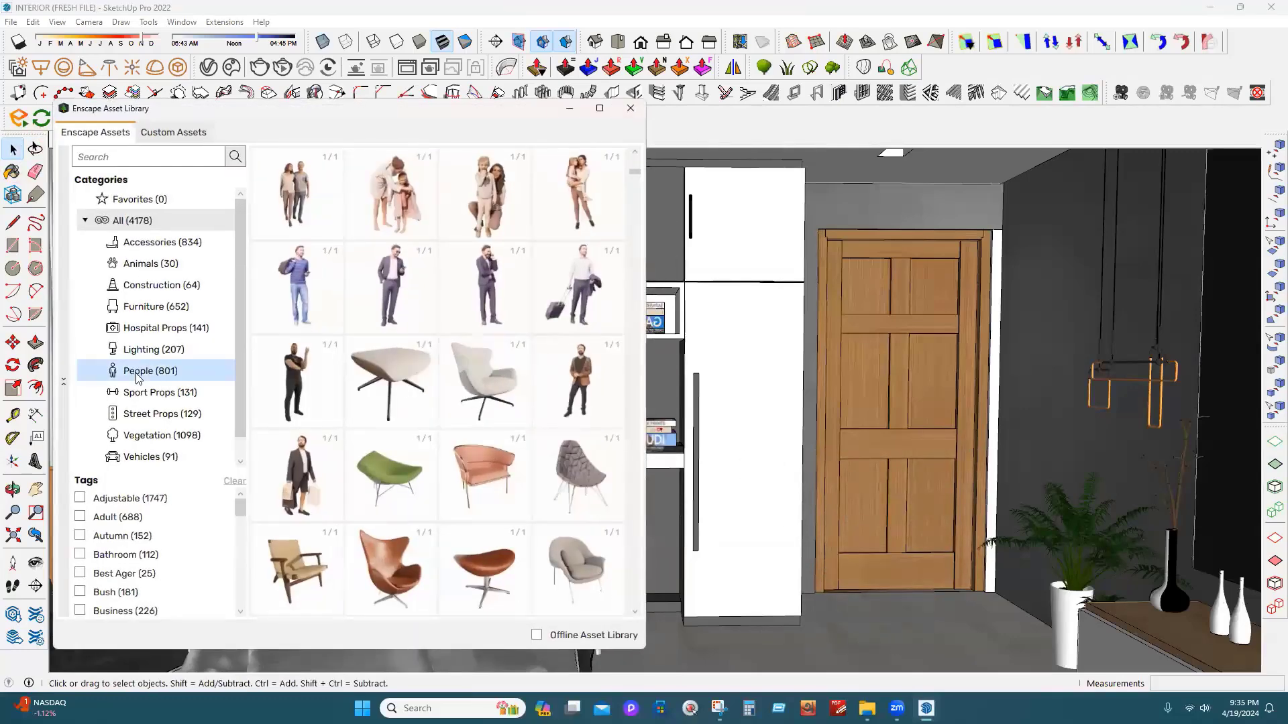
pyautogui.click(141, 372)
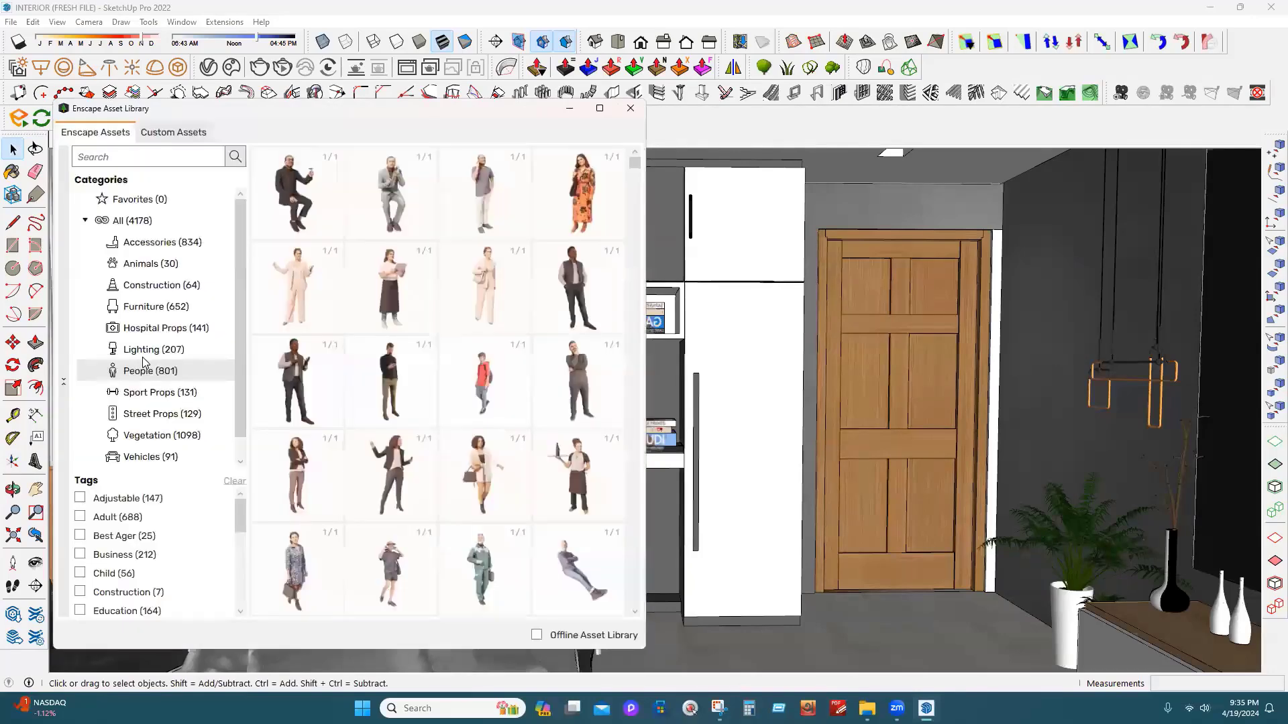
pyautogui.click(143, 354)
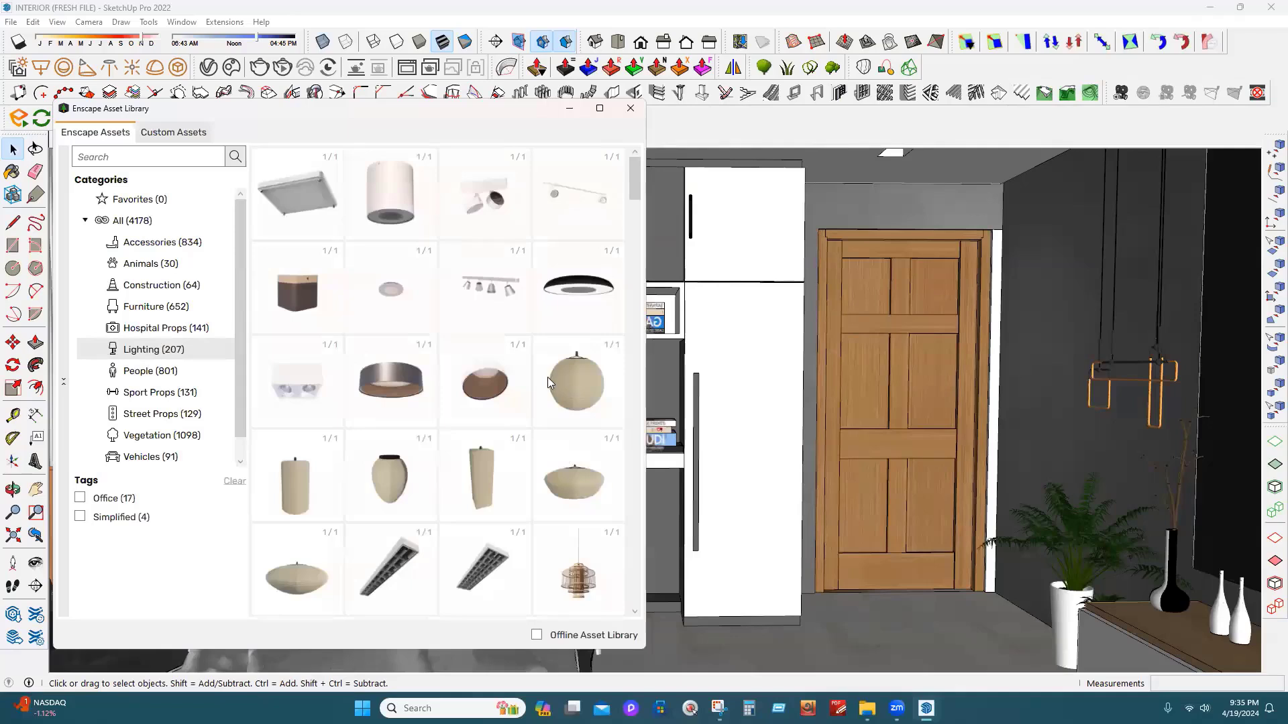
pyautogui.scroll(-5, 527, 486)
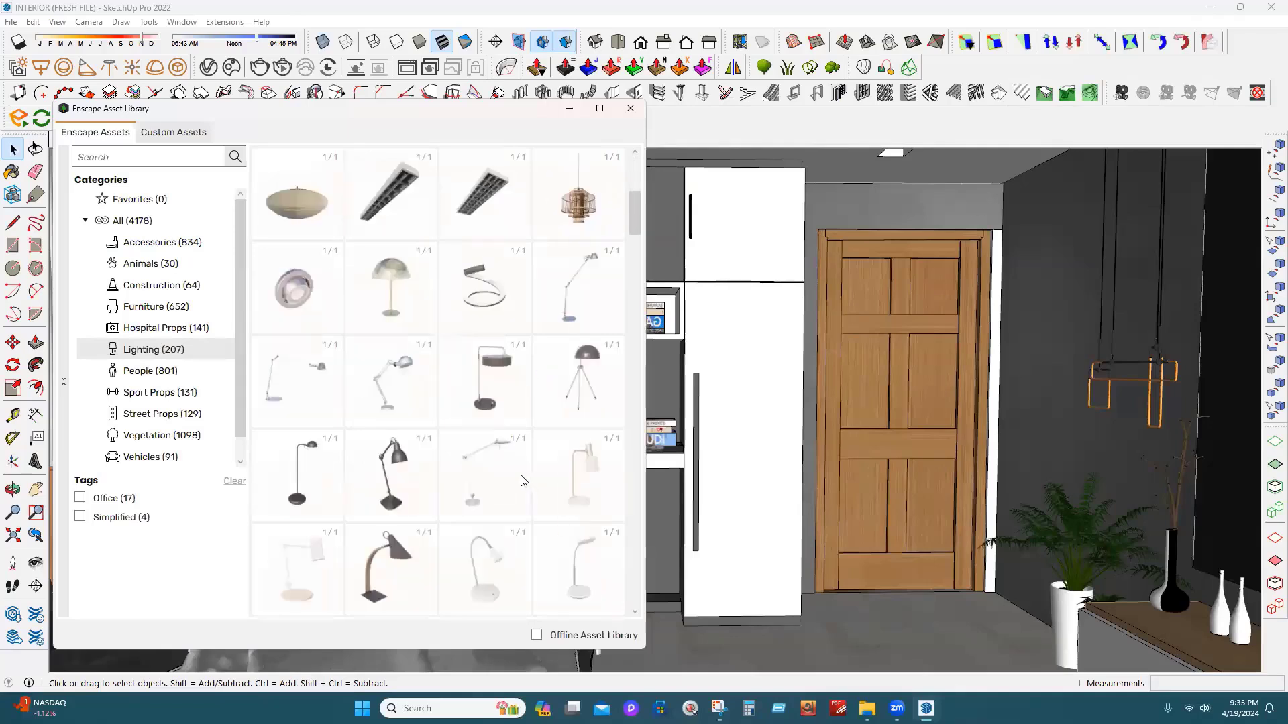
pyautogui.scroll(-1, 417, 442)
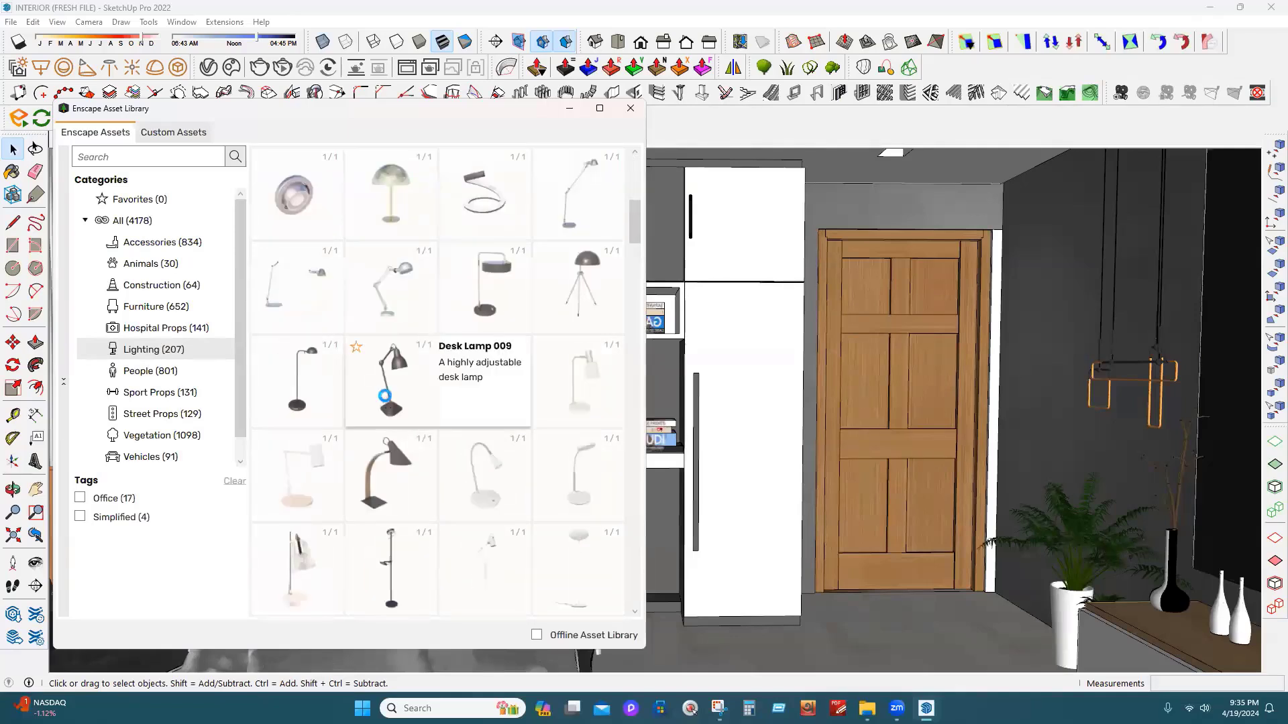
pyautogui.click(385, 396)
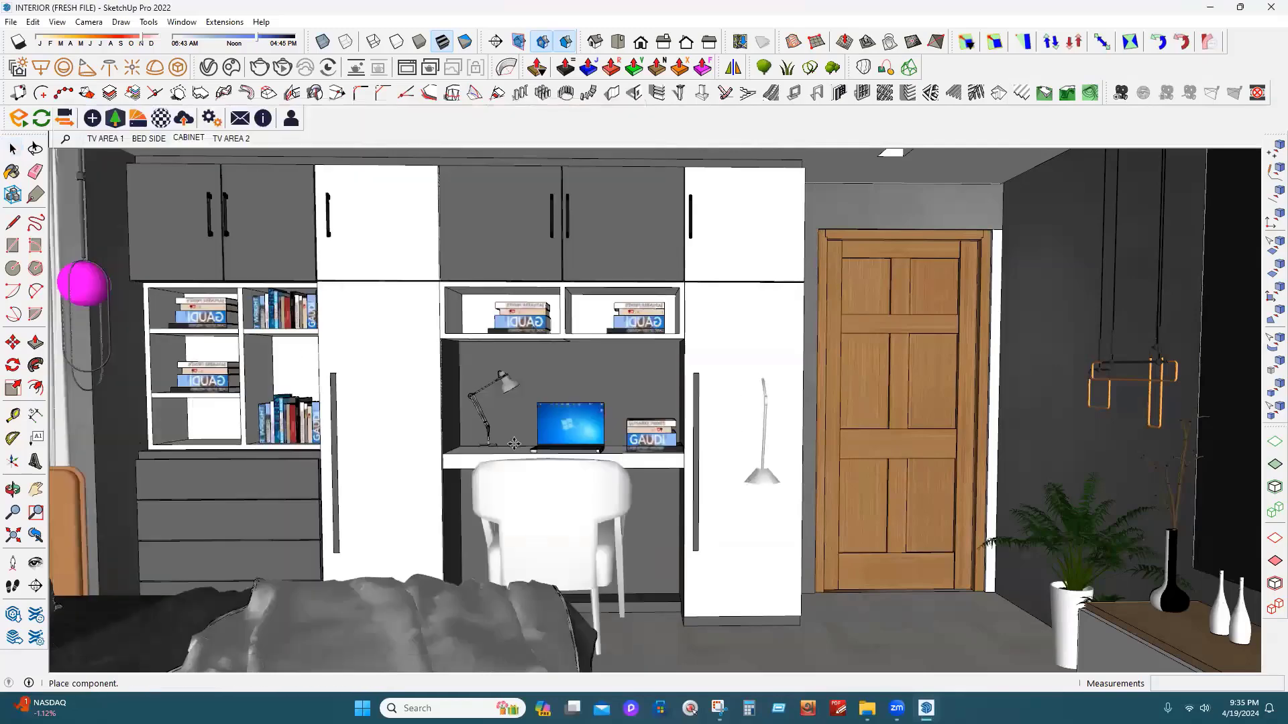
pyautogui.click(514, 436)
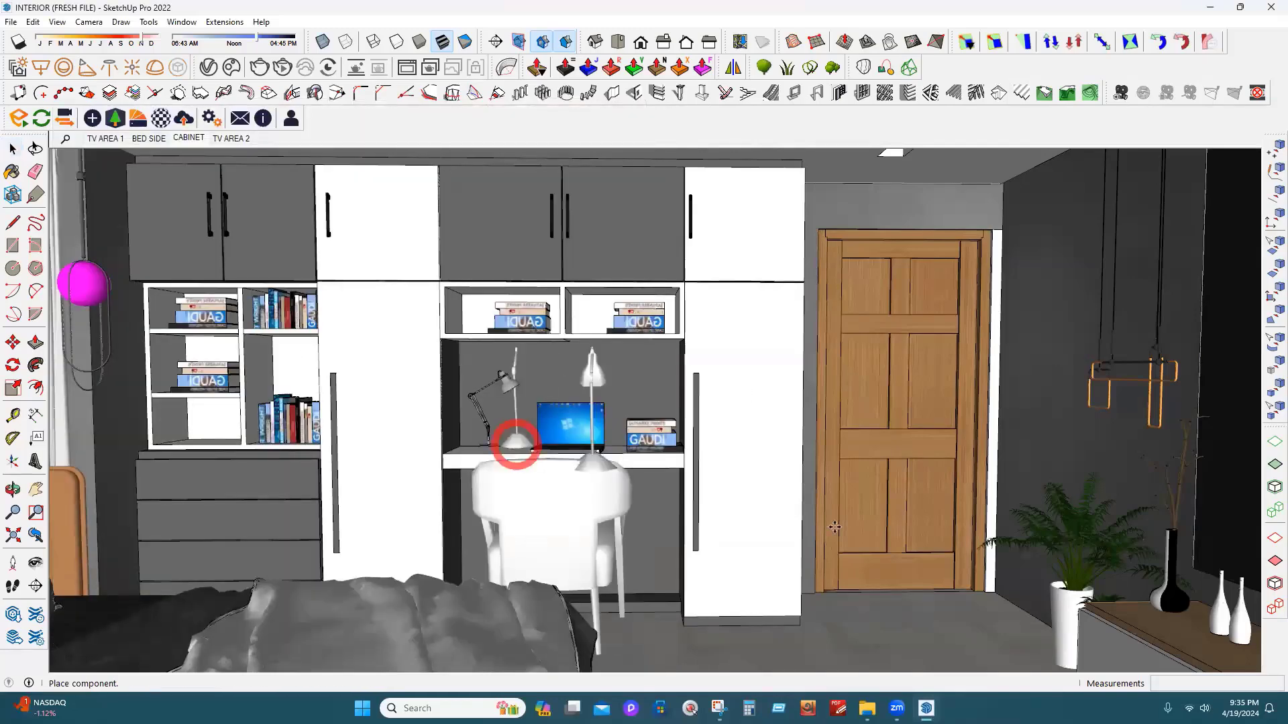
pyautogui.click(12, 149)
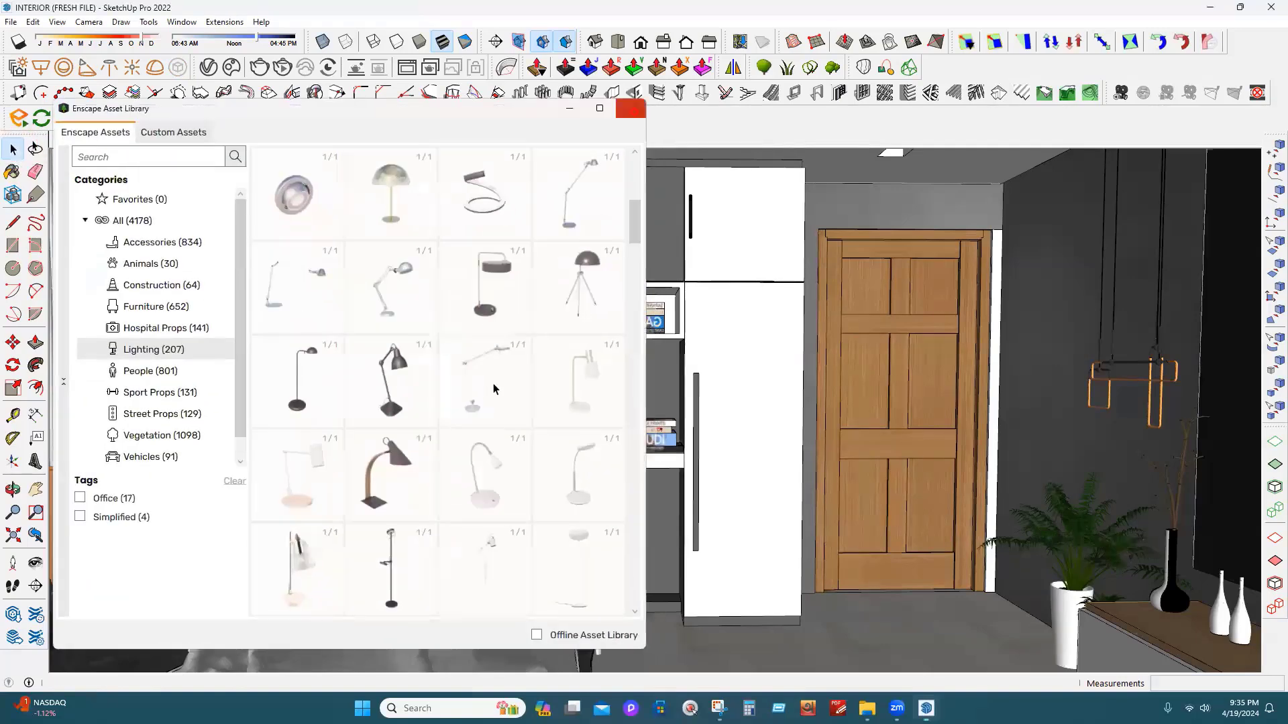
# Delete the old adjustable desk lamp and move the new white lamp about 9 3/16" into its place beside the laptop
pyautogui.click(510, 429)
pyautogui.press('Delete')
pyautogui.scroll(3, 515, 426)
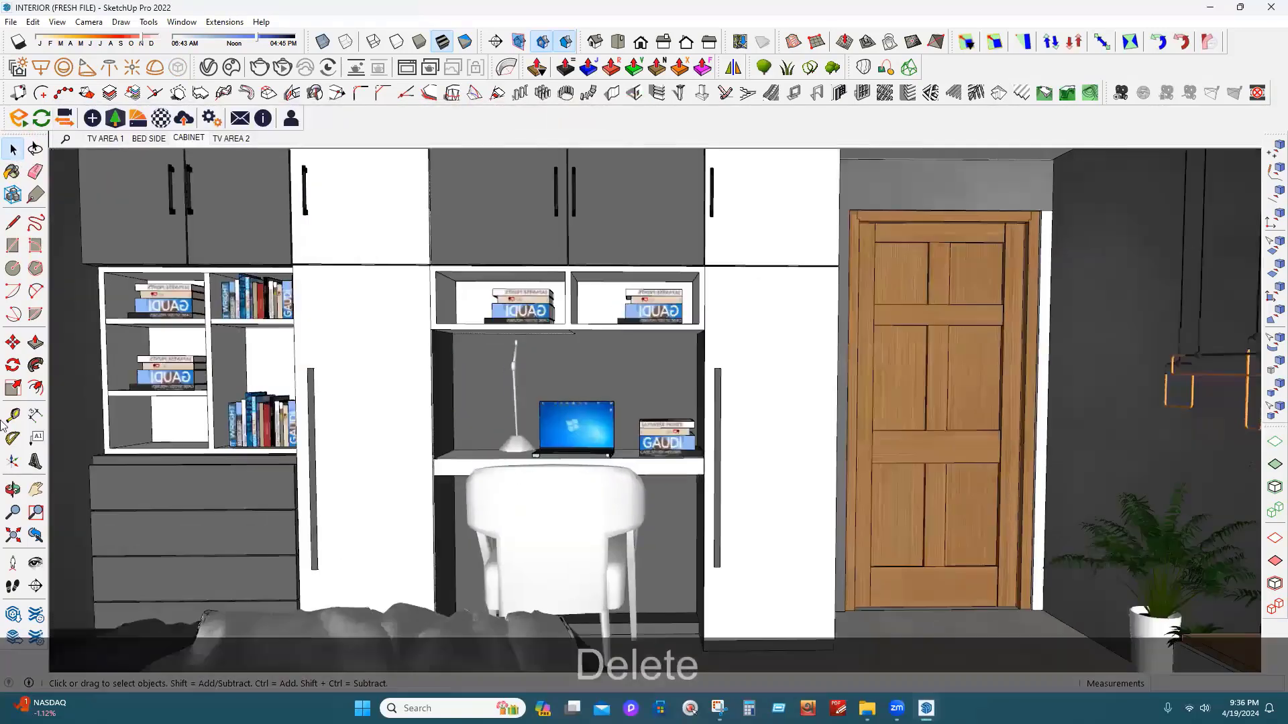
pyautogui.scroll(3, 517, 416)
pyautogui.click(516, 444)
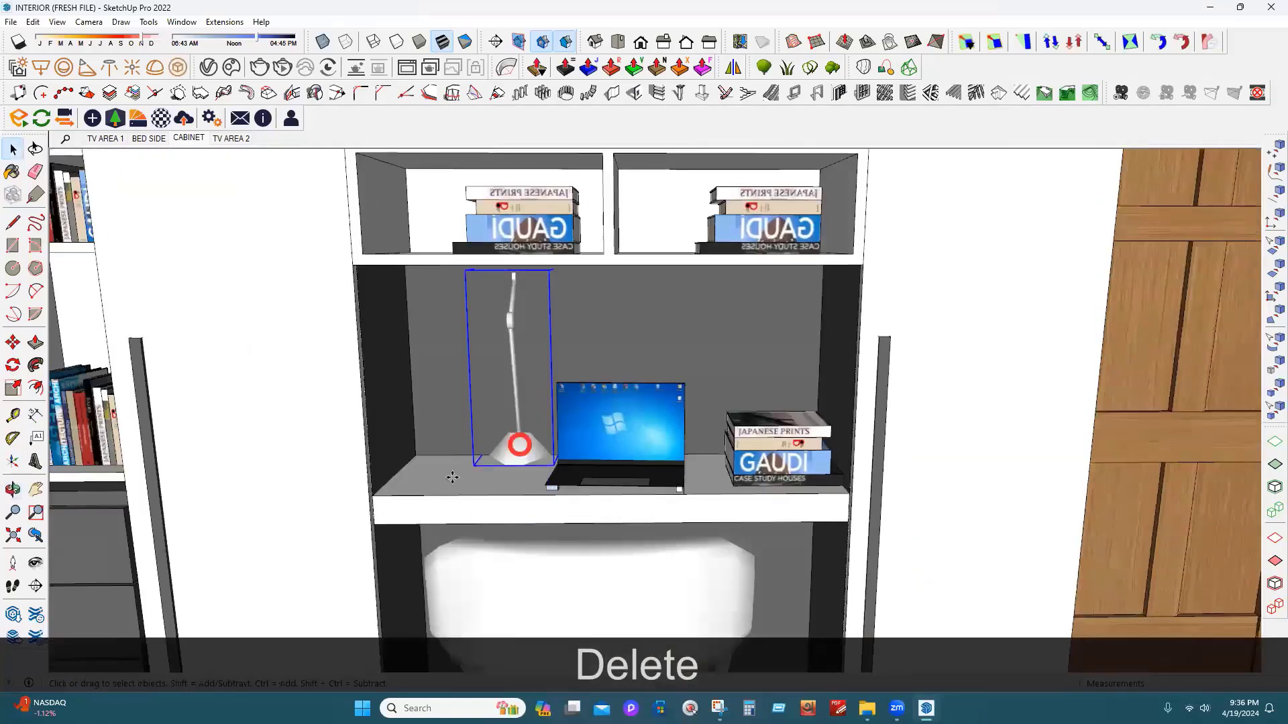
pyautogui.press('m')
pyautogui.click(329, 458)
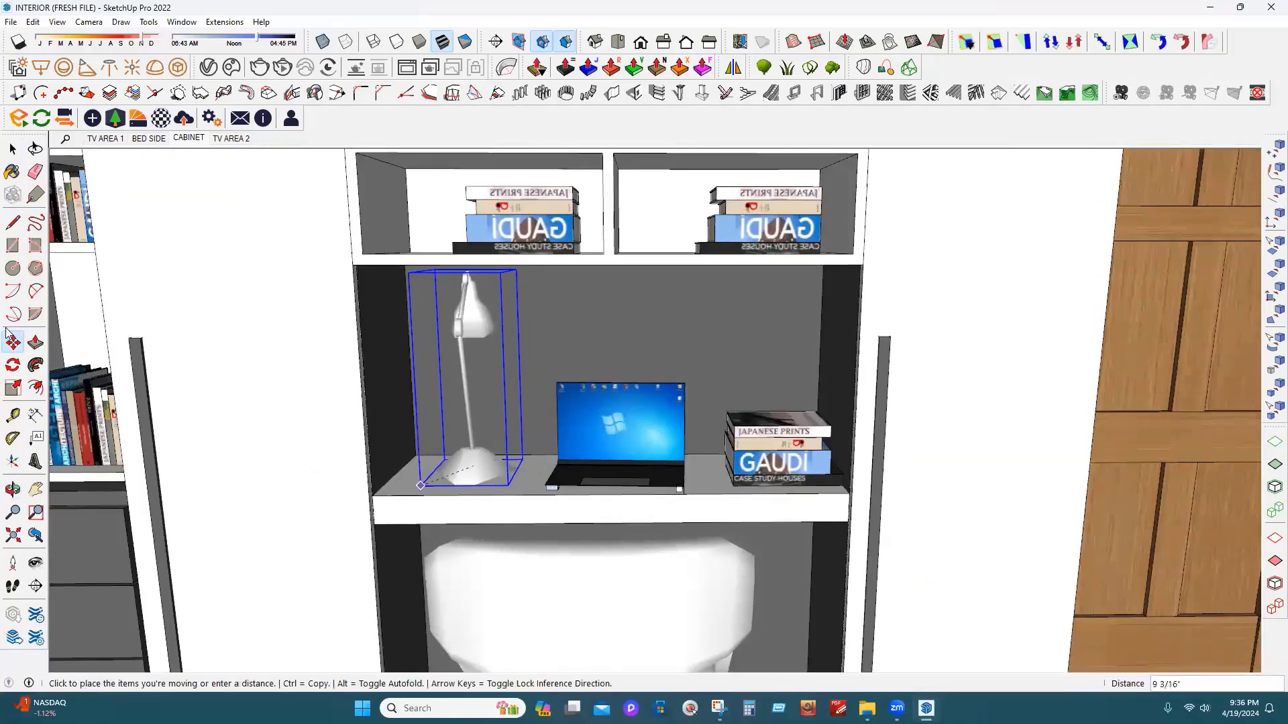
pyautogui.click(262, 480)
# Rotate the white desk lamp 135 degrees and move it about 11 1/4" back to the desk area left of the laptop
pyautogui.click(14, 363)
pyautogui.scroll(3, 519, 476)
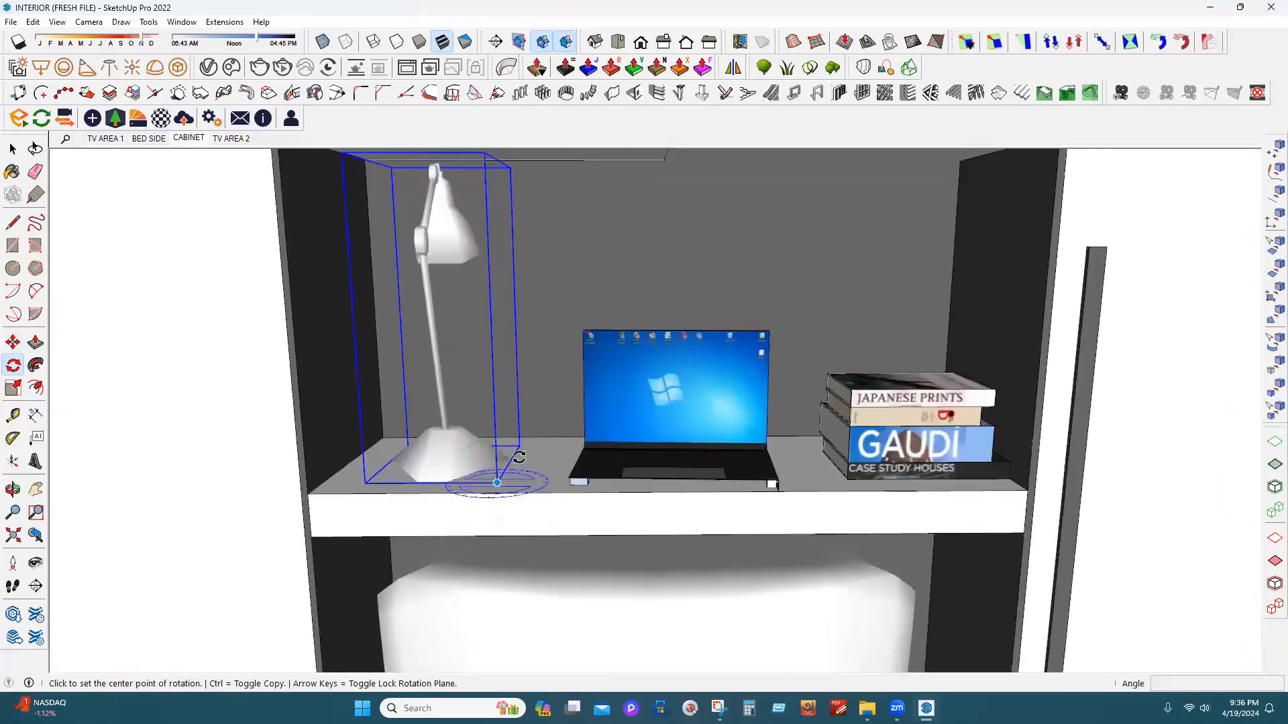
pyautogui.click(517, 470)
pyautogui.click(526, 462)
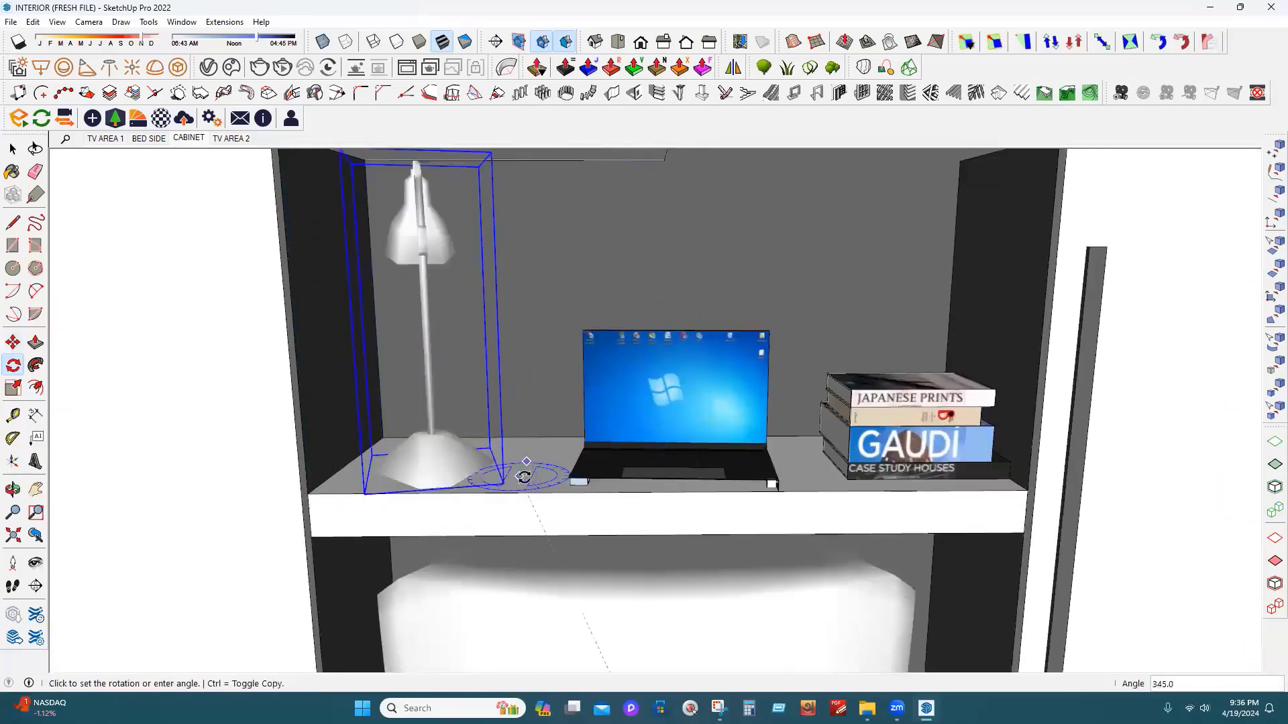
pyautogui.click(14, 344)
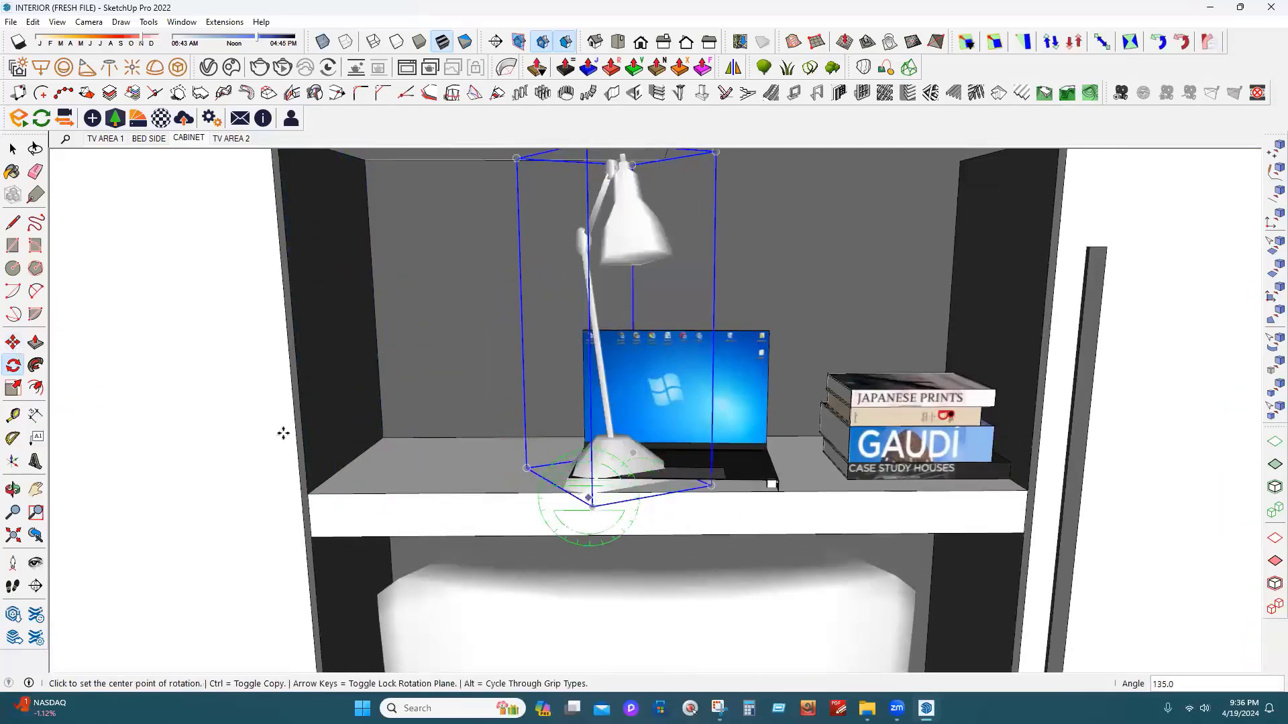
pyautogui.click(484, 468)
pyautogui.click(351, 449)
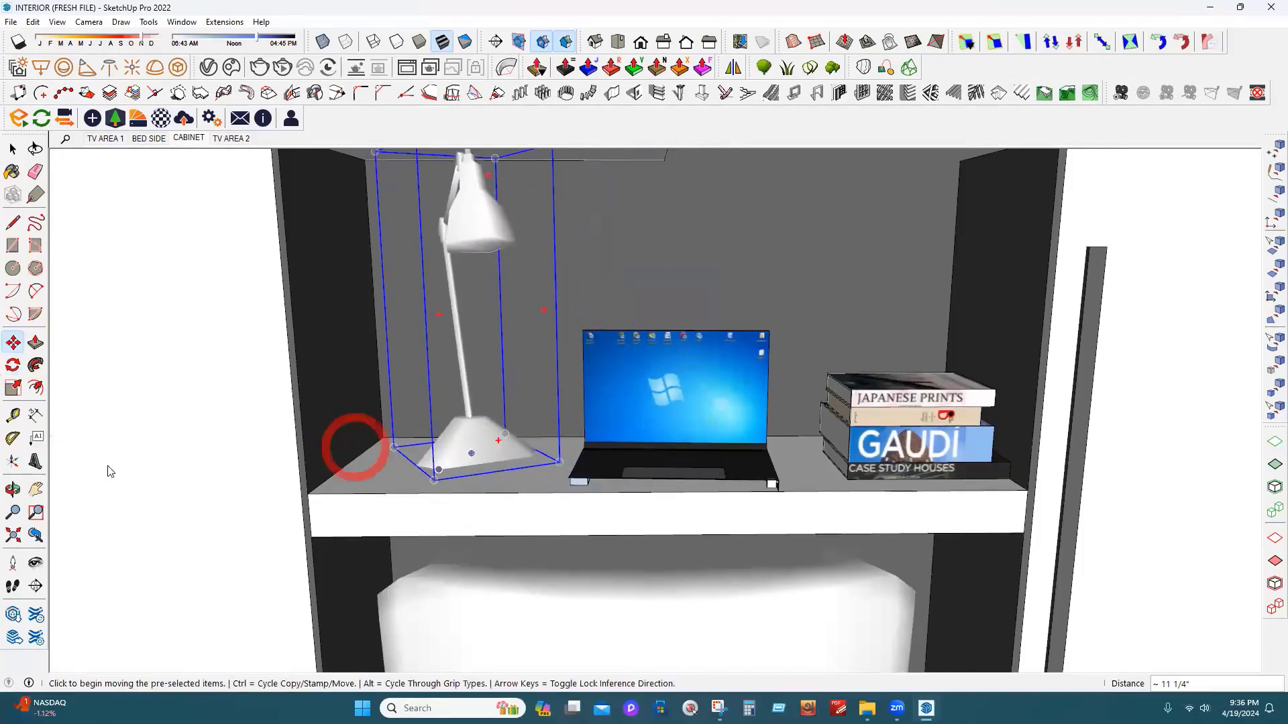
# Rotate the white desk lamp further about the vertical axis so its head points sideways toward the laptop
pyautogui.click(13, 364)
pyautogui.scroll(4, 536, 464)
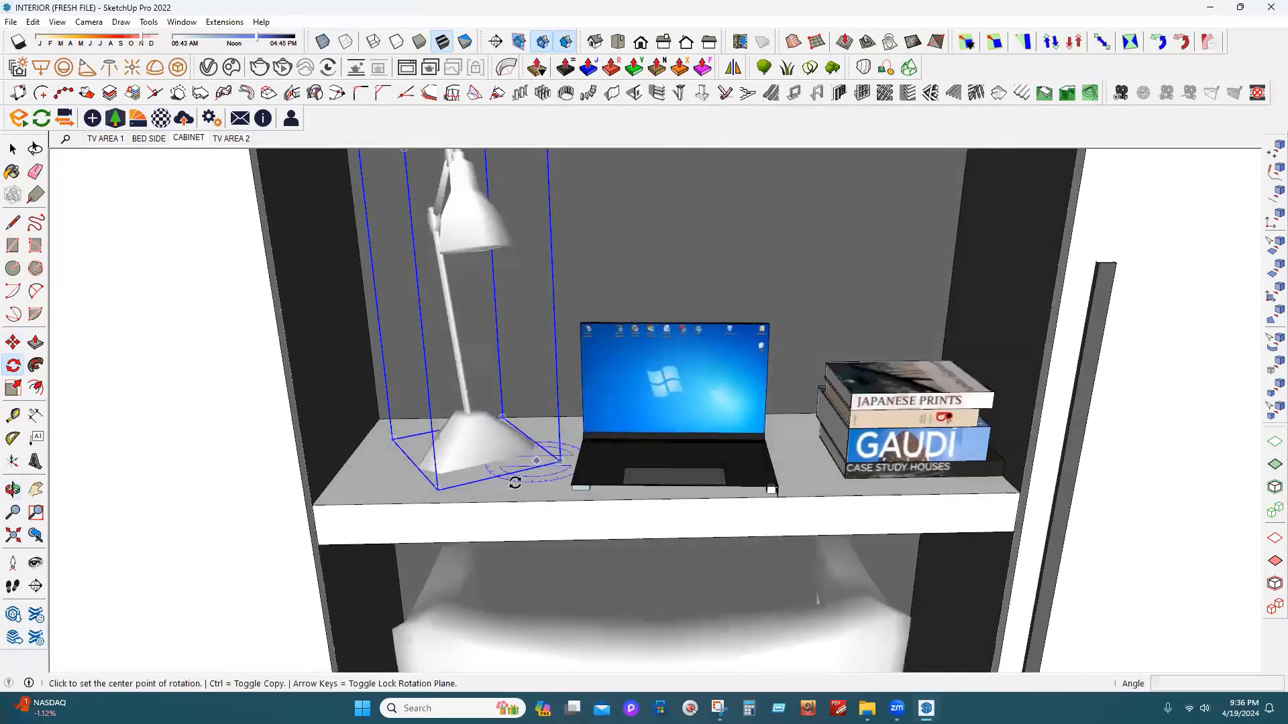
pyautogui.scroll(1, 544, 470)
pyautogui.click(552, 466)
pyautogui.click(526, 466)
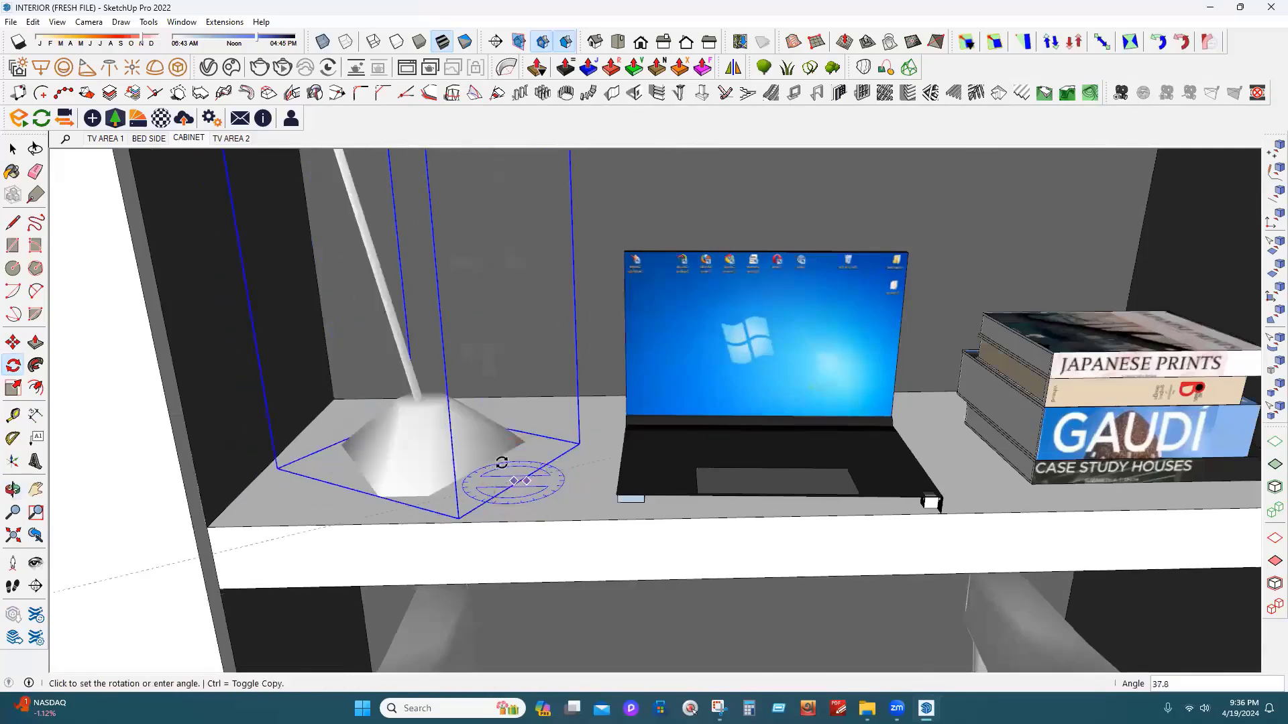
pyautogui.click(538, 494)
# Scale the white desk lamp vertically by 0.90 along the blue axis so it fits beneath the shelf
pyautogui.scroll(-1, 550, 466)
pyautogui.moveTo(550, 466)
pyautogui.mouseDown(button='middle')
pyautogui.moveTo(543, 437)
pyautogui.moveTo(539, 487)
pyautogui.mouseUp(button='middle')
pyautogui.scroll(-4, 542, 496)
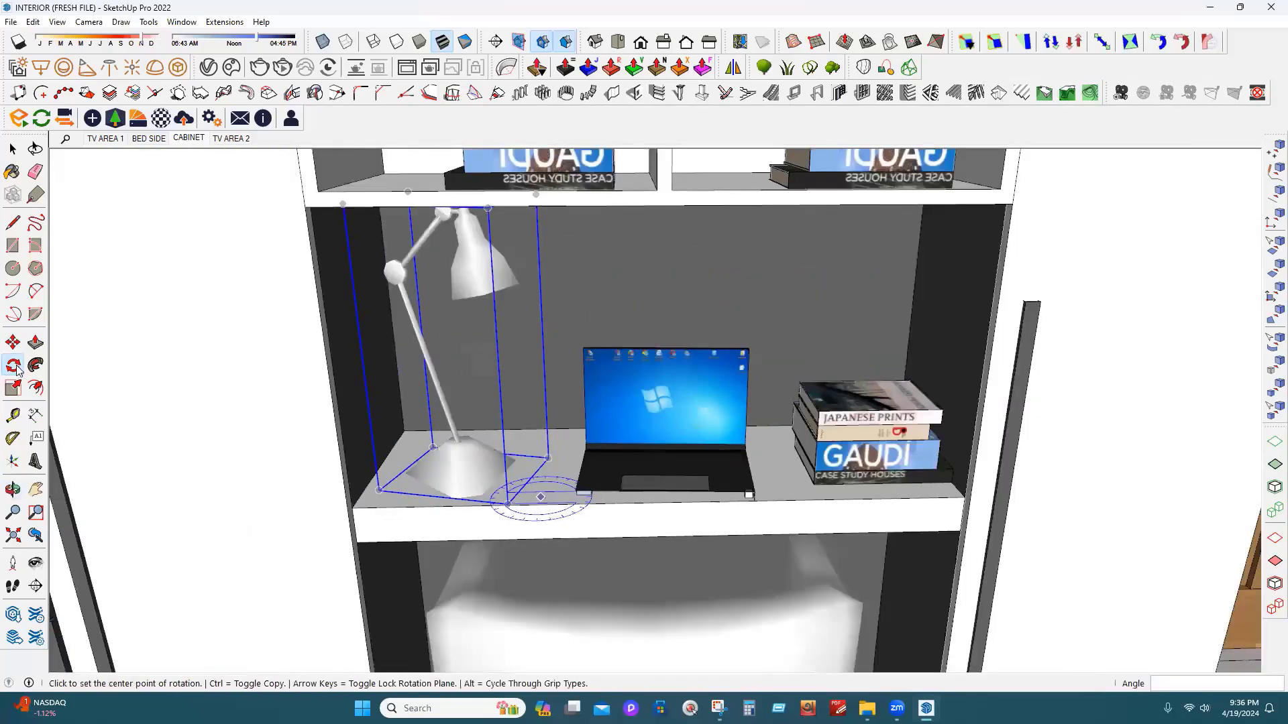
pyautogui.moveTo(417, 275); pyautogui.dragTo(404, 245, button='middle')
pyautogui.press('space')
pyautogui.press('s')
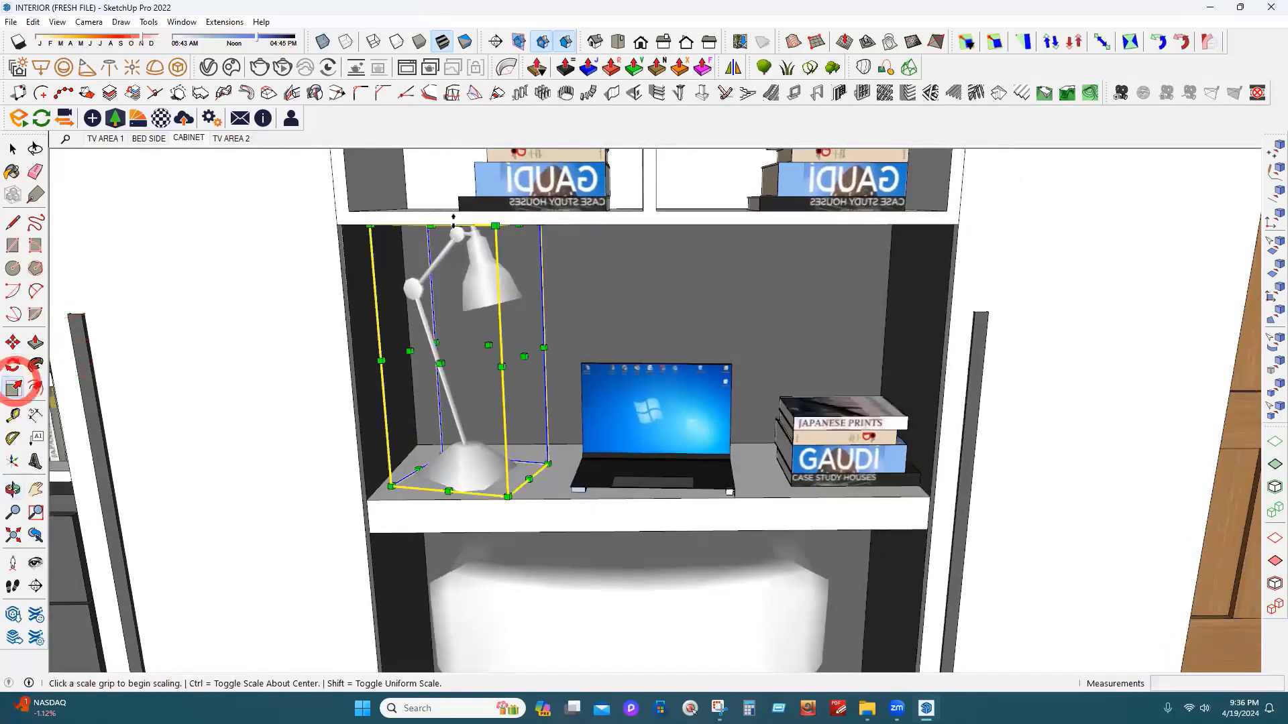
pyautogui.click(458, 233)
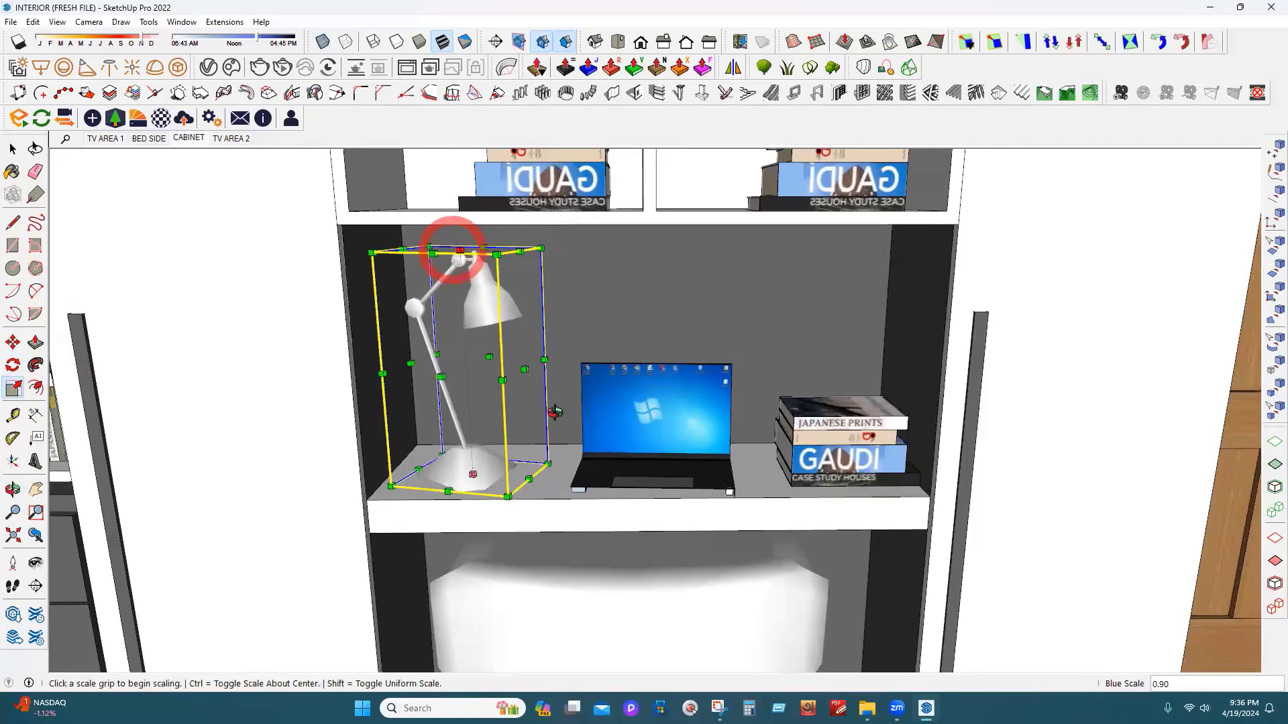
pyautogui.click(456, 254)
# Inspect the scaled lamp on the desk up close, and return to the CABINET scene
pyautogui.press('o')
pyautogui.moveTo(469, 395); pyautogui.dragTo(476, 408)
pyautogui.moveTo(476, 408); pyautogui.dragTo(805, 540, button='middle')
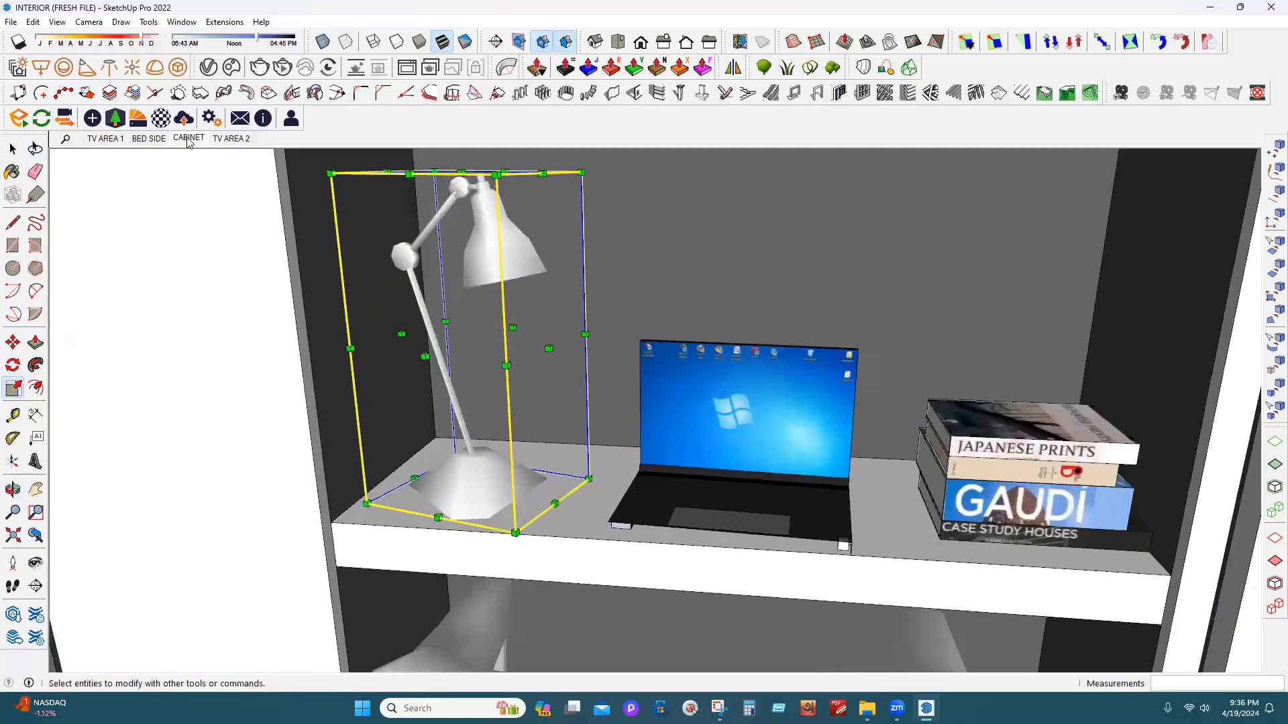
pyautogui.click(28, 150)
pyautogui.click(186, 137)
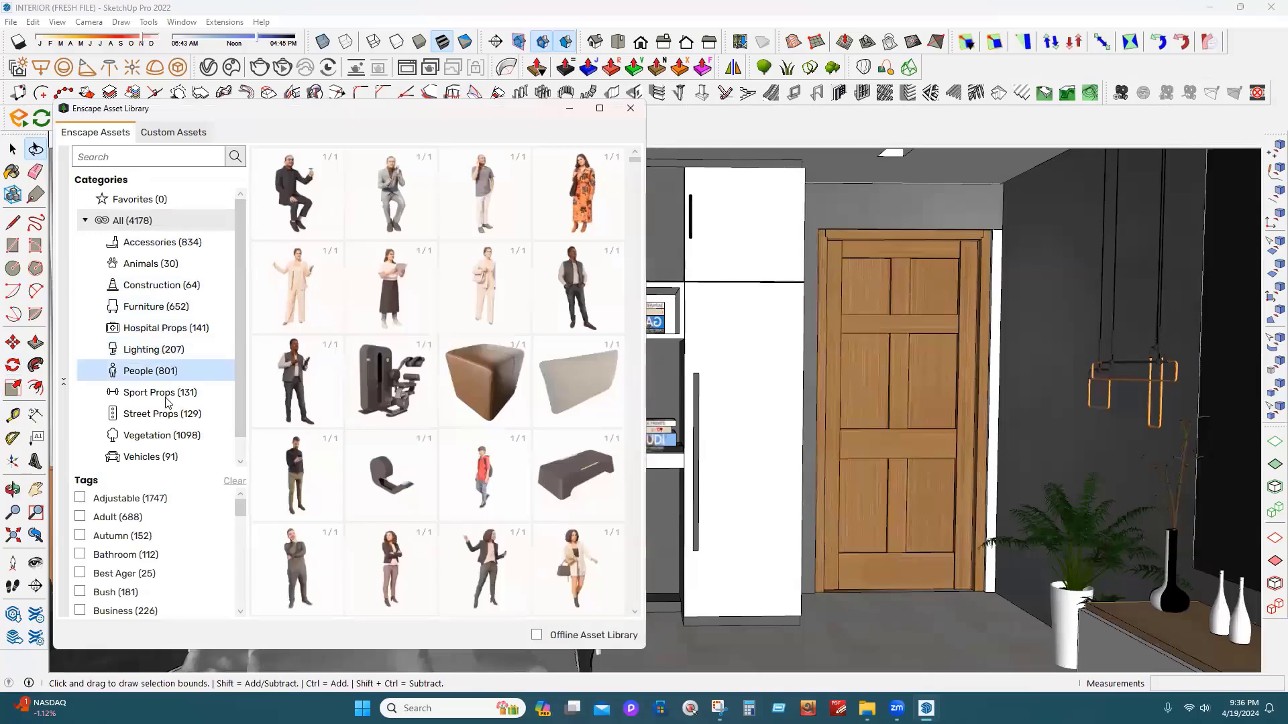
# Browse the Vegetation category of the Enscape asset library for a plant
pyautogui.click(116, 155)
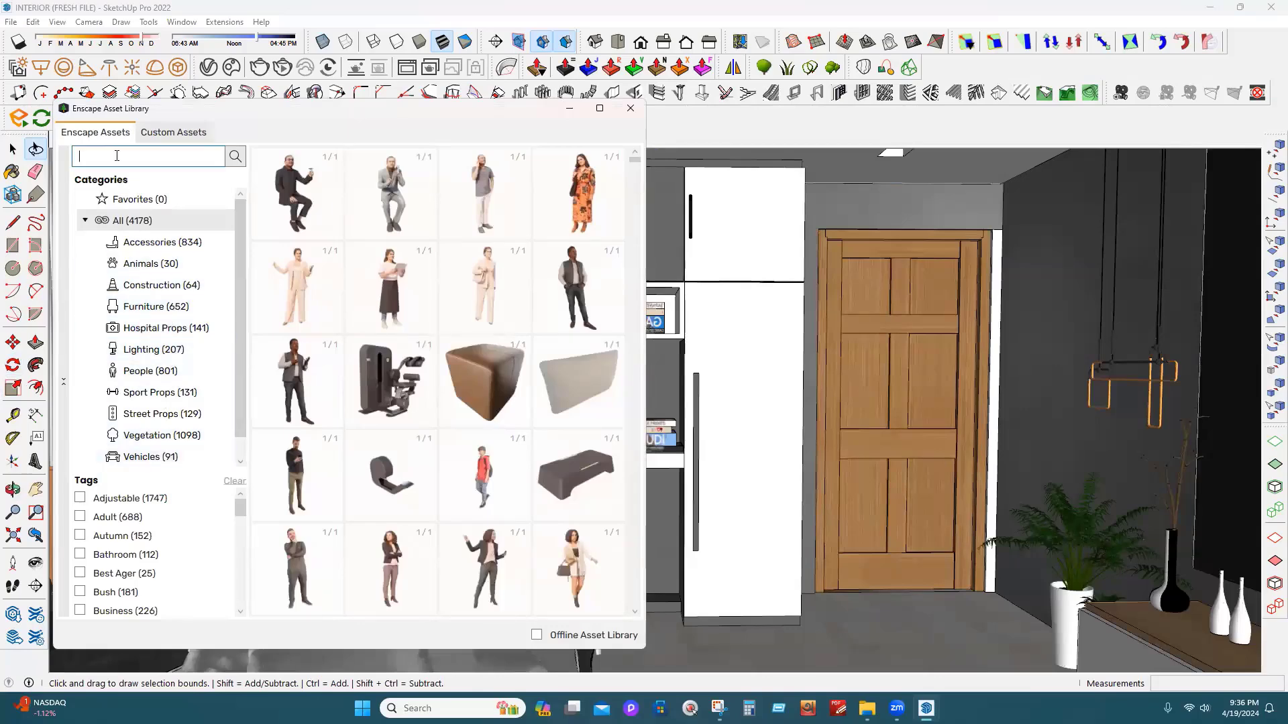
pyautogui.click(149, 433)
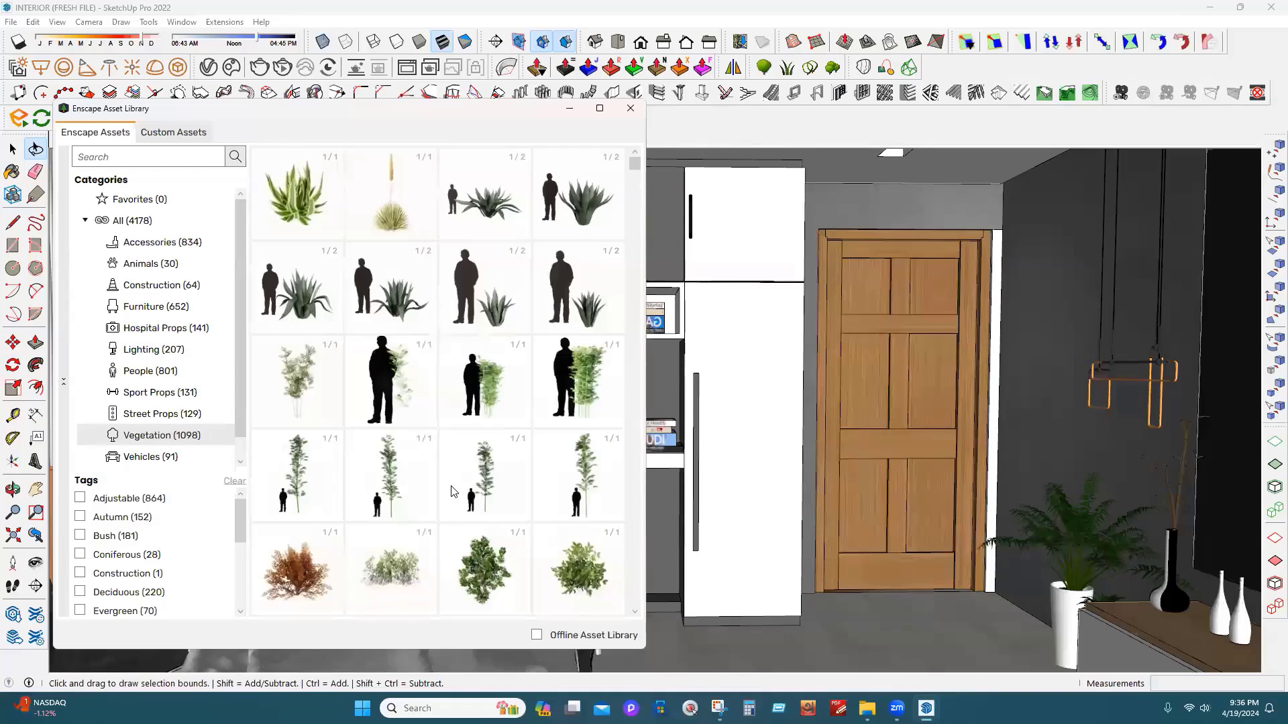
pyautogui.scroll(-3, 454, 491)
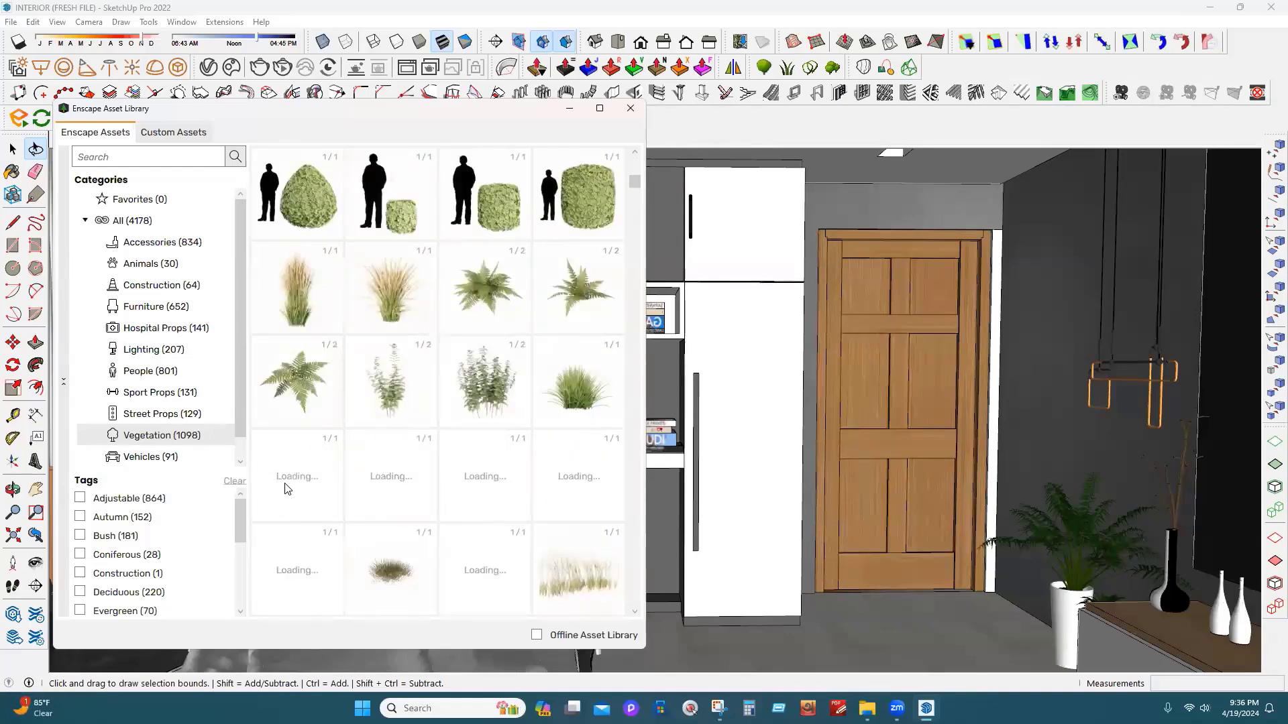
pyautogui.click(153, 420)
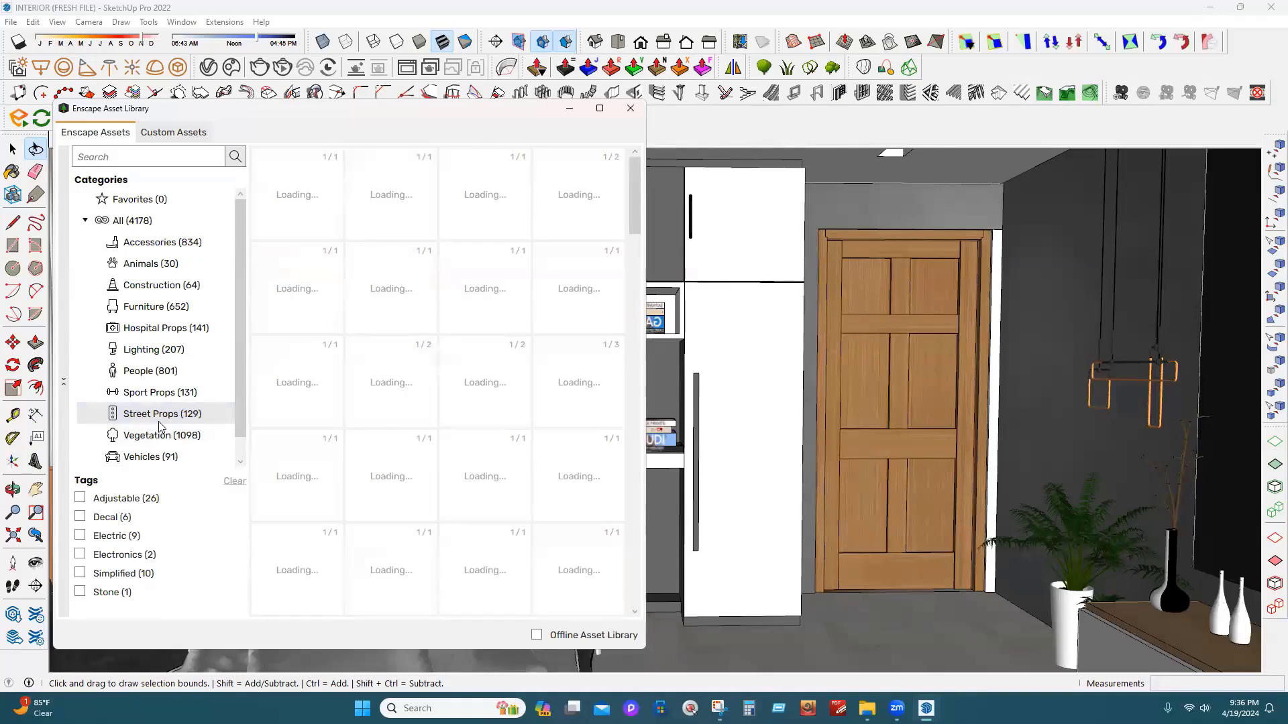
pyautogui.click(161, 434)
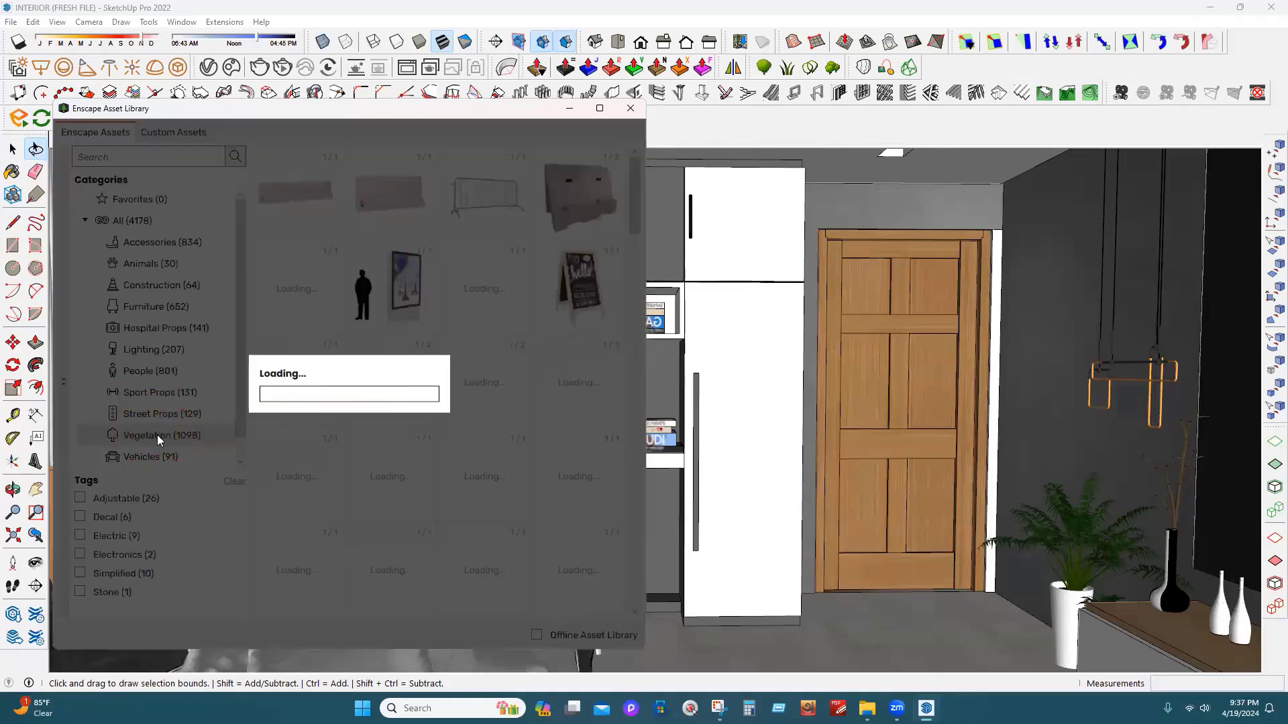
pyautogui.scroll(-10, 401, 448)
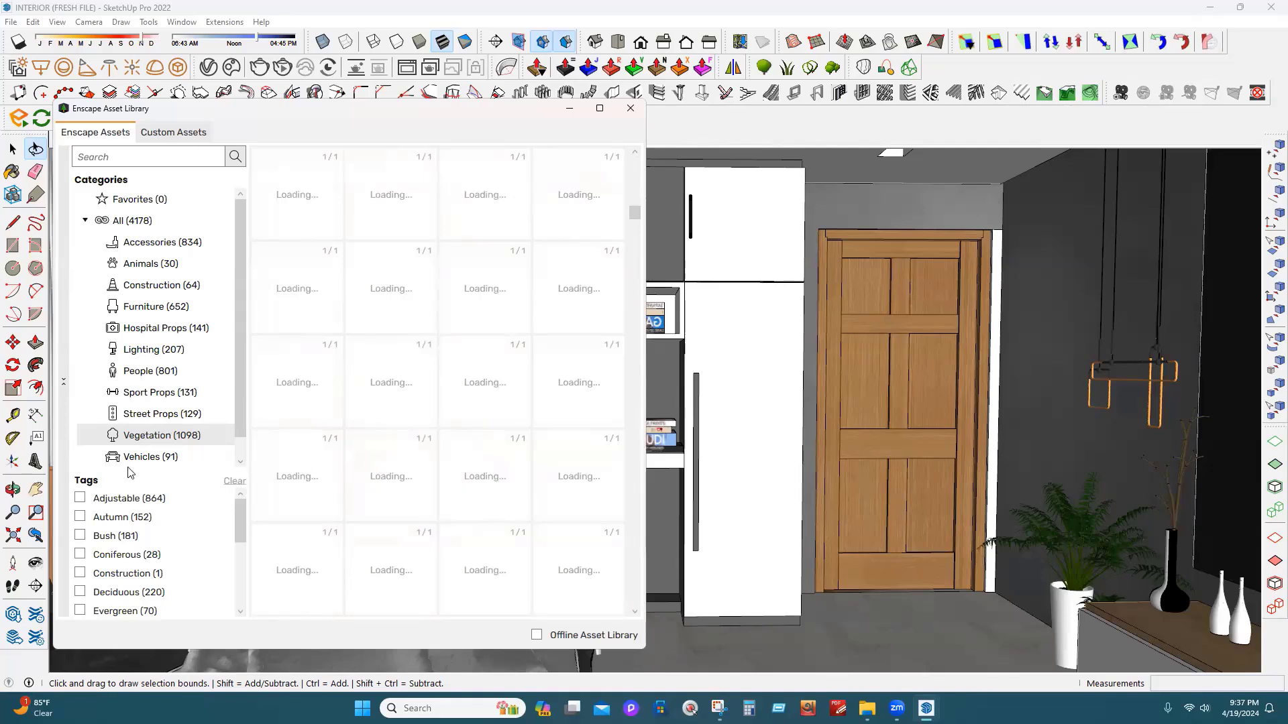
# Filter the vegetation assets by the Flower and Tree tags, and clear the tag filters
pyautogui.scroll(-1, 151, 526)
pyautogui.scroll(-3, 151, 524)
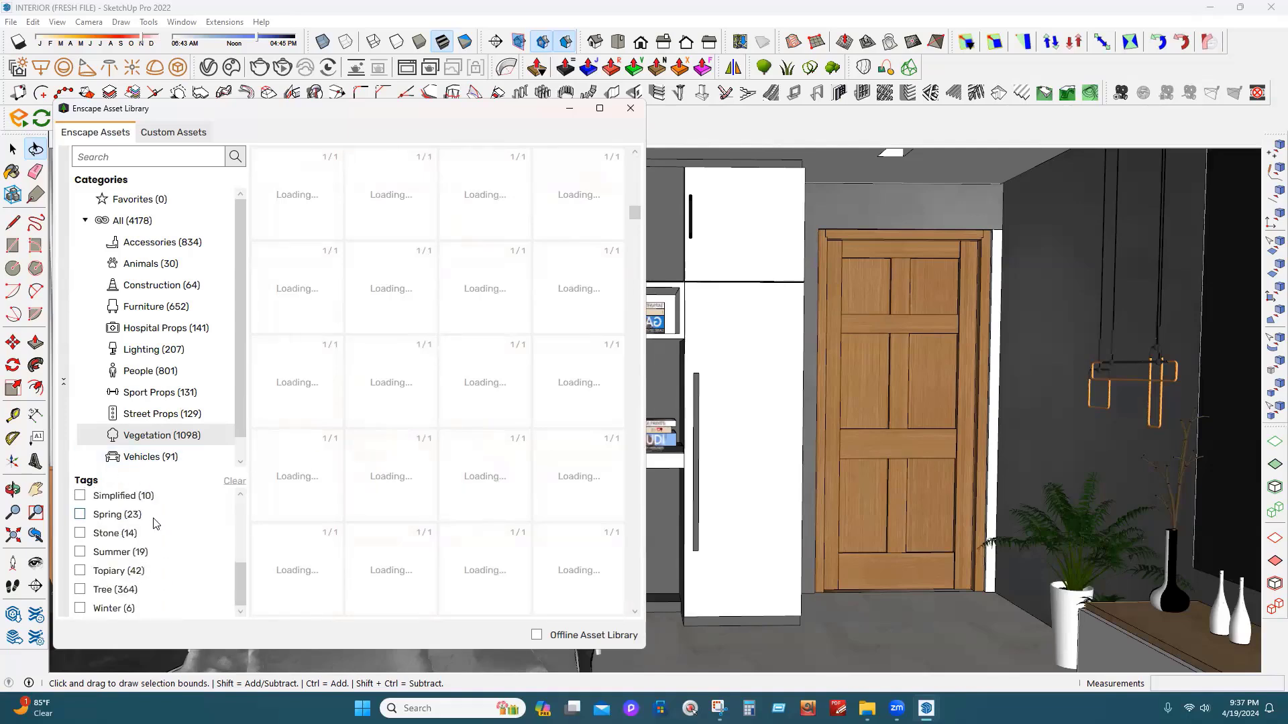
pyautogui.scroll(1, 151, 523)
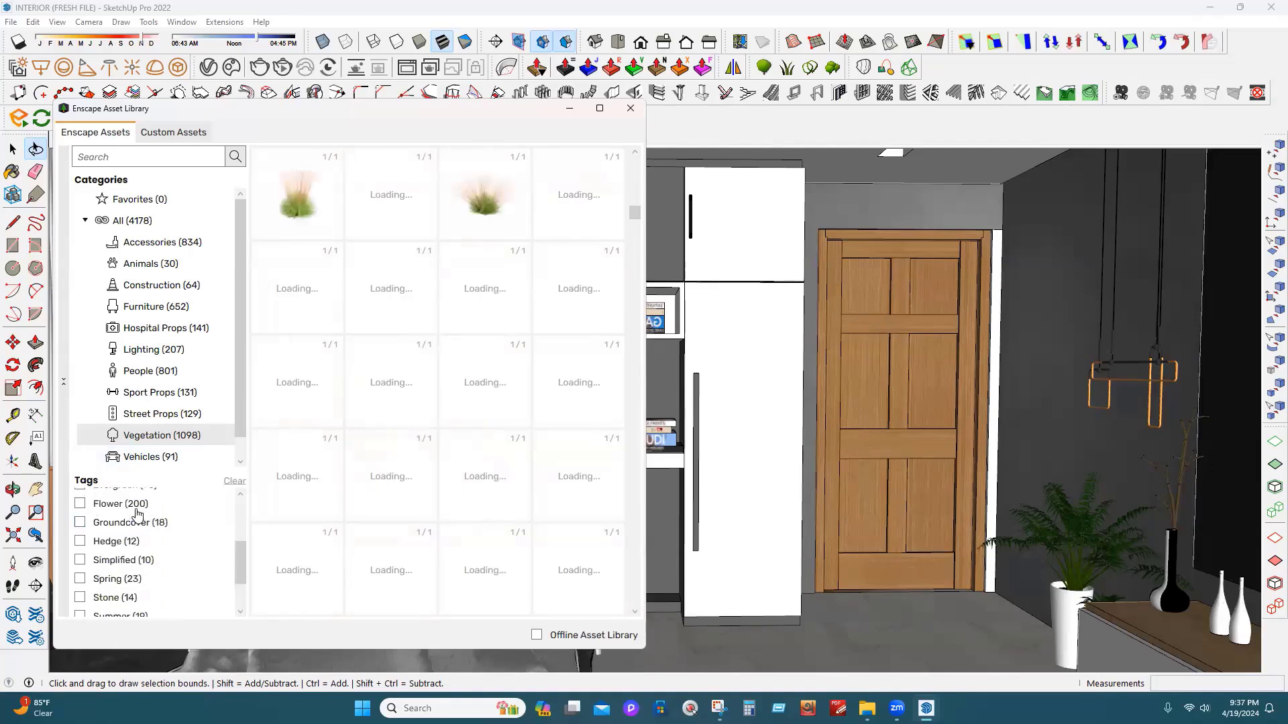
pyautogui.click(133, 504)
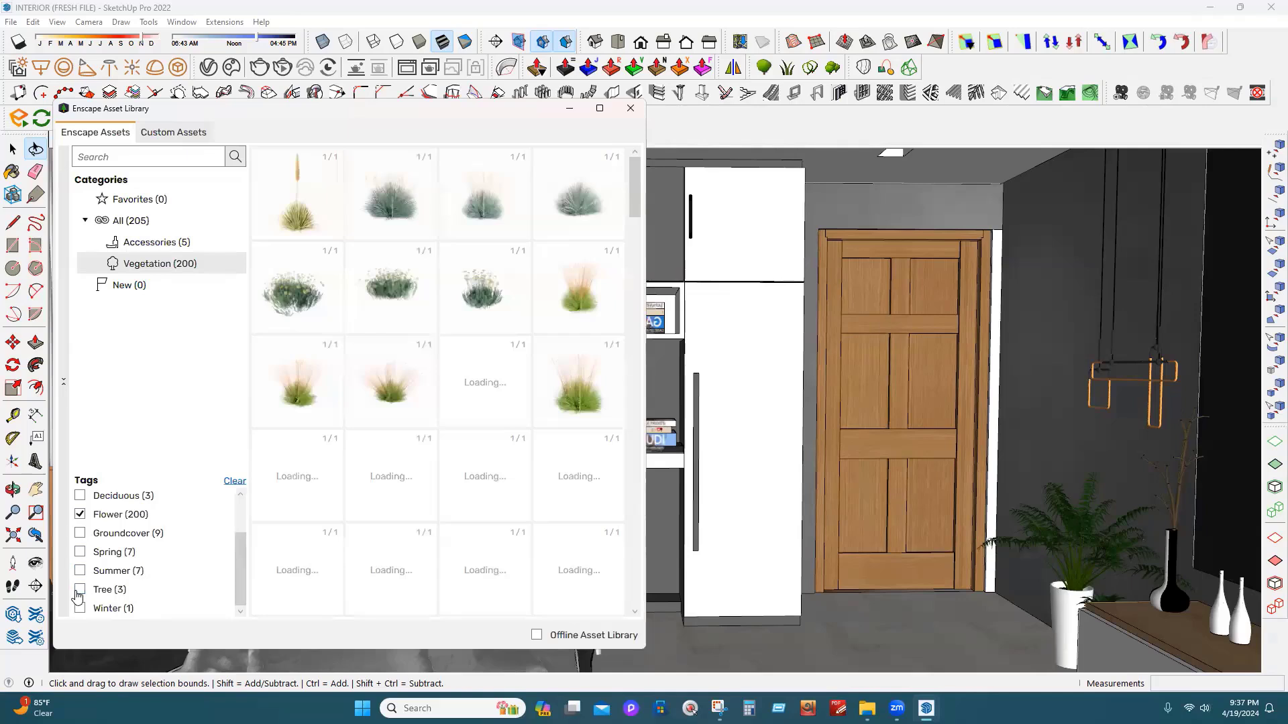
pyautogui.click(131, 588)
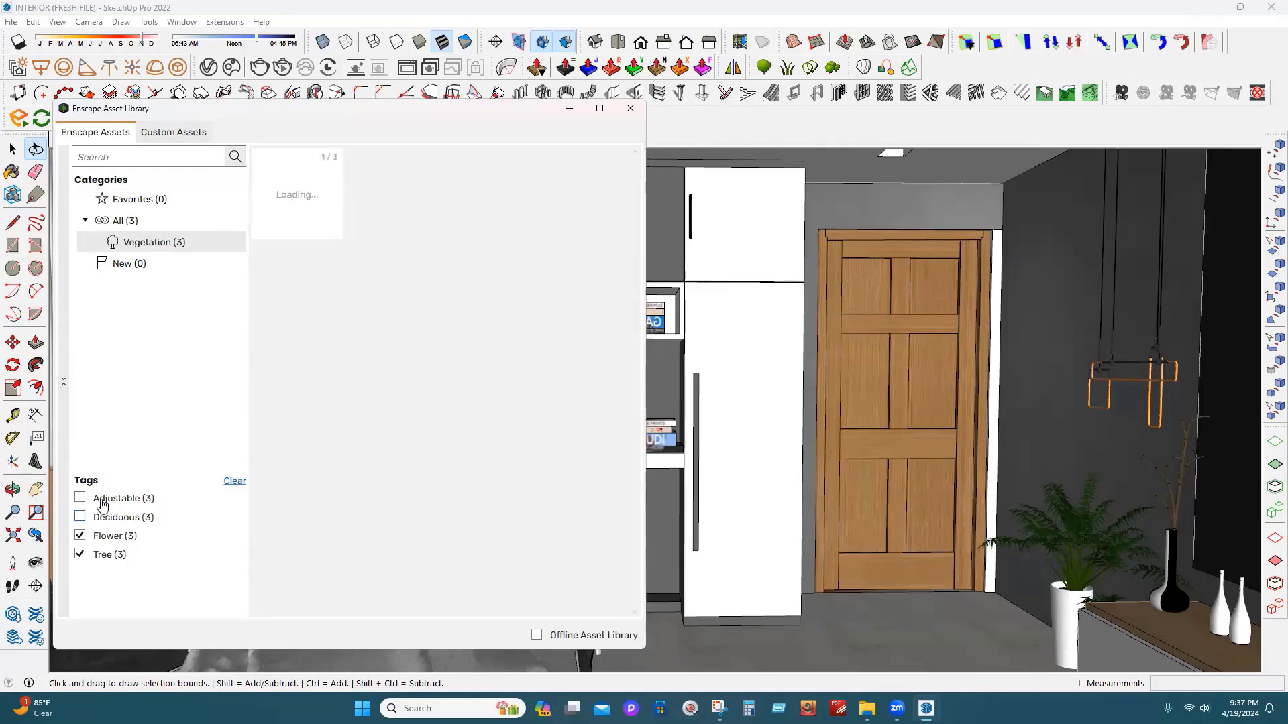
pyautogui.click(229, 483)
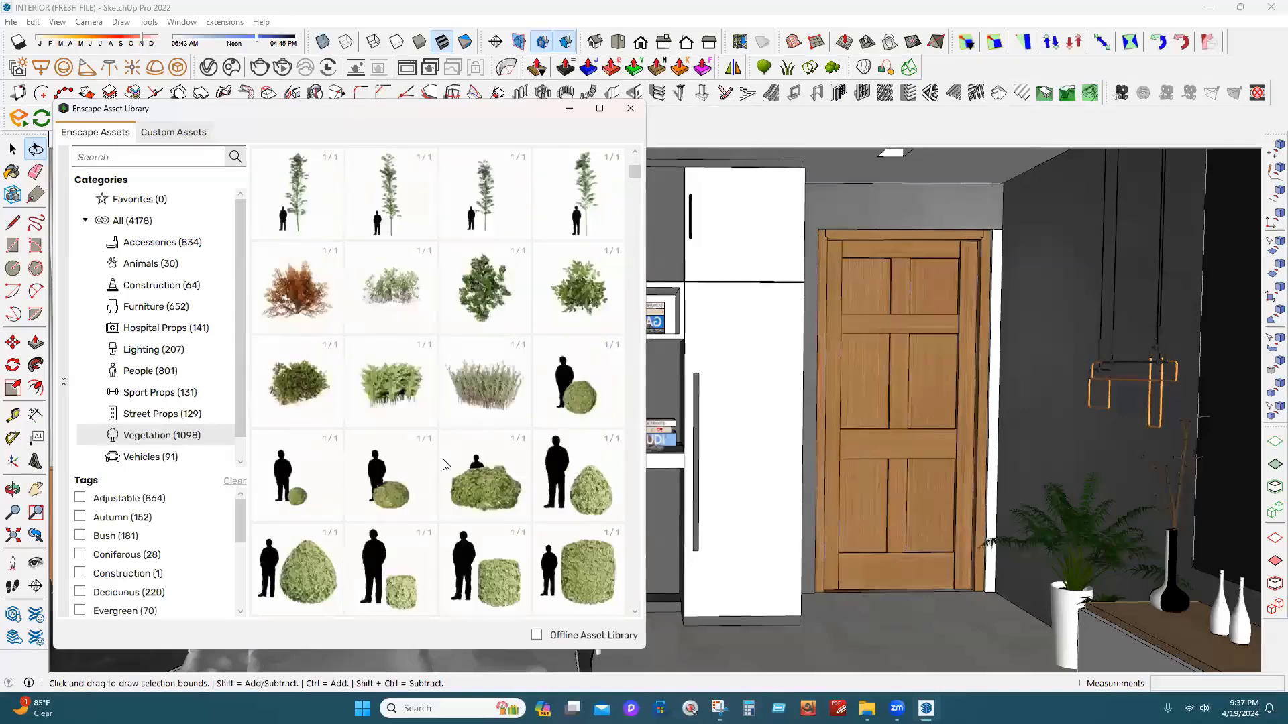
# Look further through the unfiltered vegetation assets and close the Enscape asset library
pyautogui.scroll(-10, 443, 464)
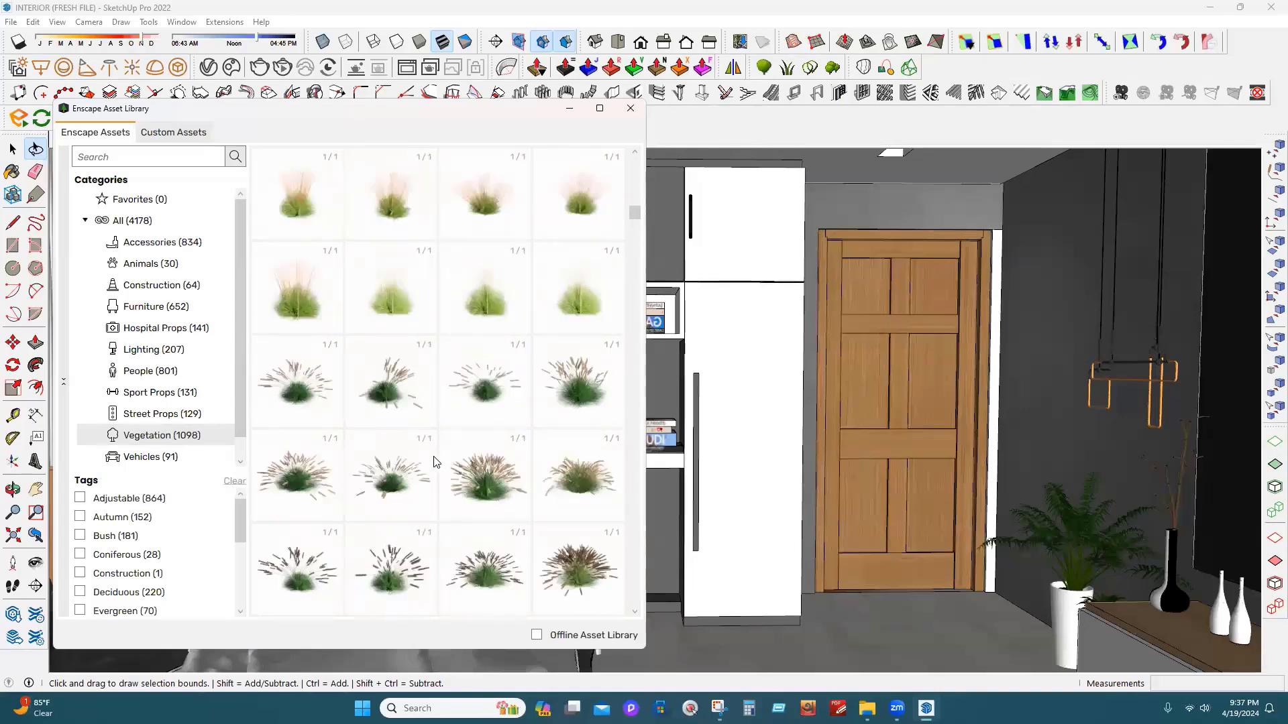
pyautogui.scroll(-4, 434, 461)
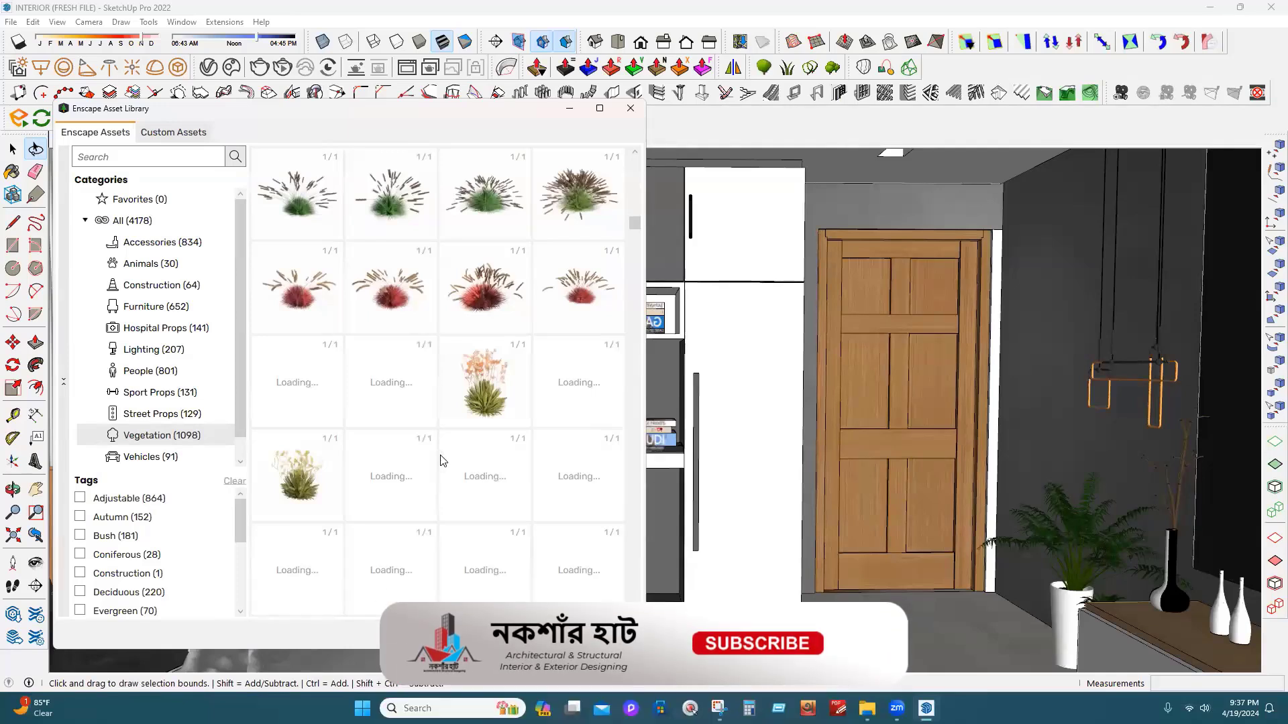
pyautogui.scroll(-3, 443, 461)
pyautogui.scroll(-3, 449, 466)
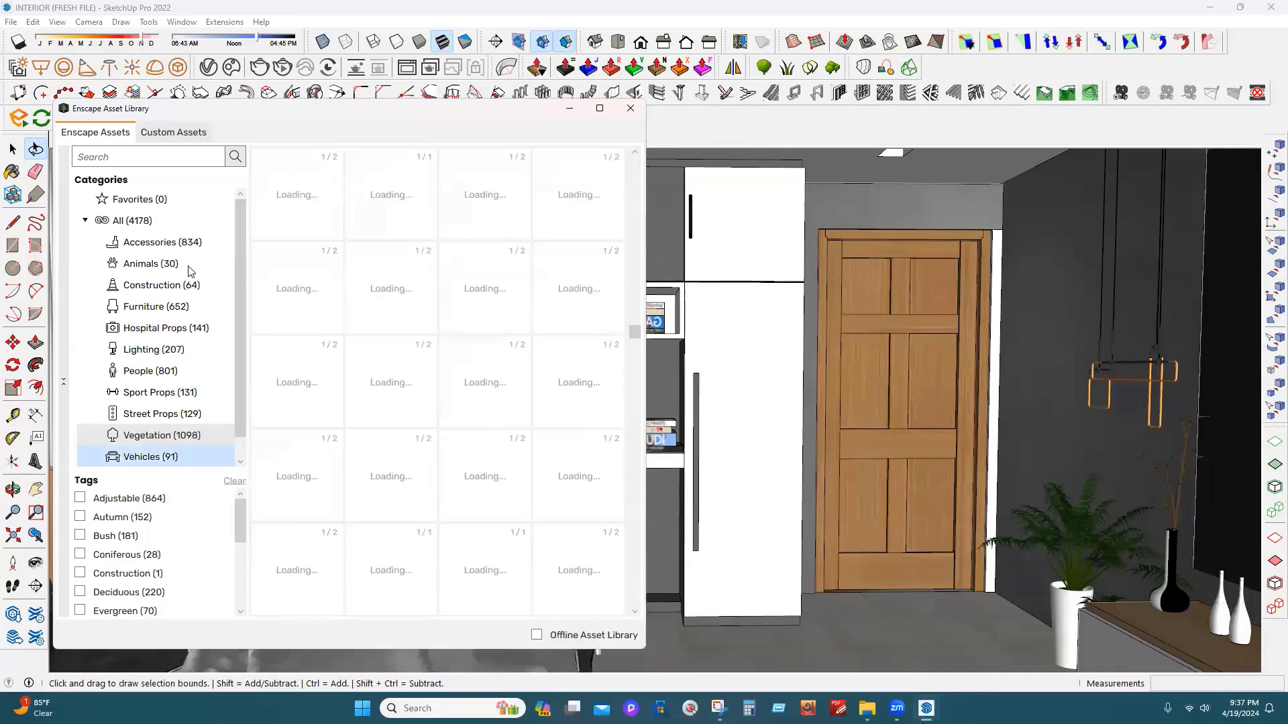
pyautogui.click(629, 109)
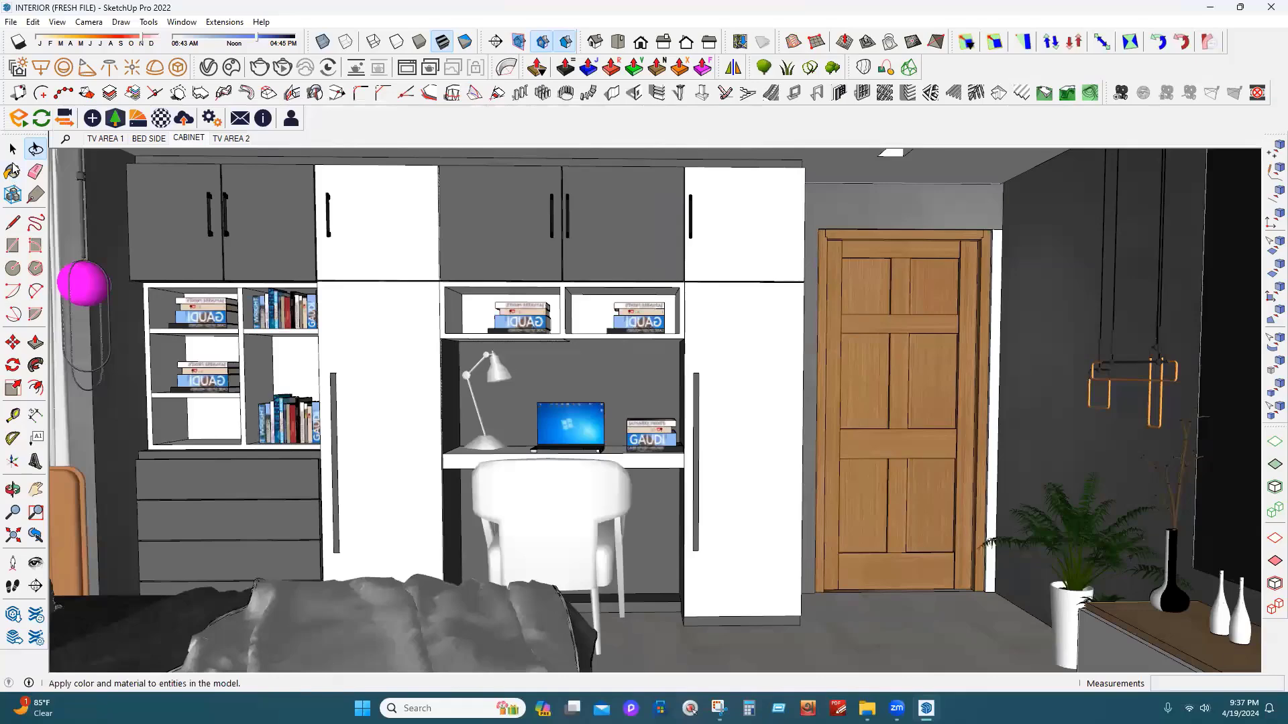
# Save the bedroom model with the Select tool active, and close the open Enscape render window
pyautogui.click(31, 148)
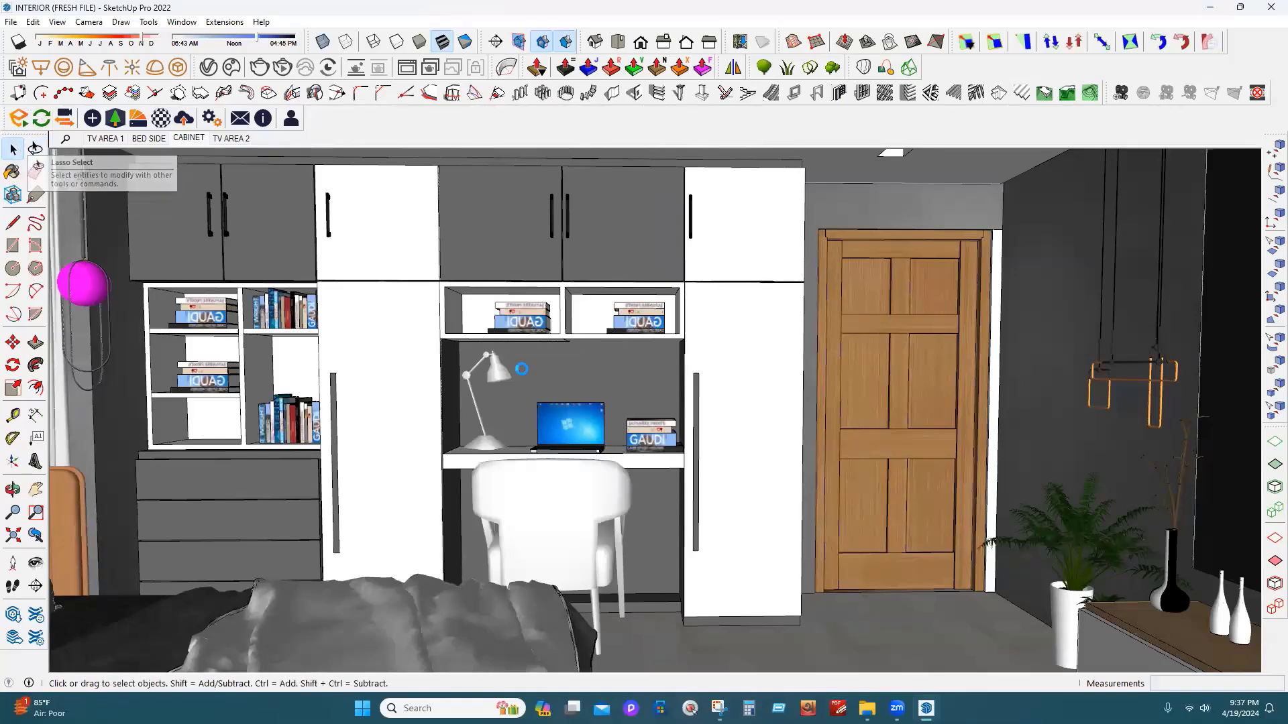
pyautogui.hotkey('ctrl', 's')
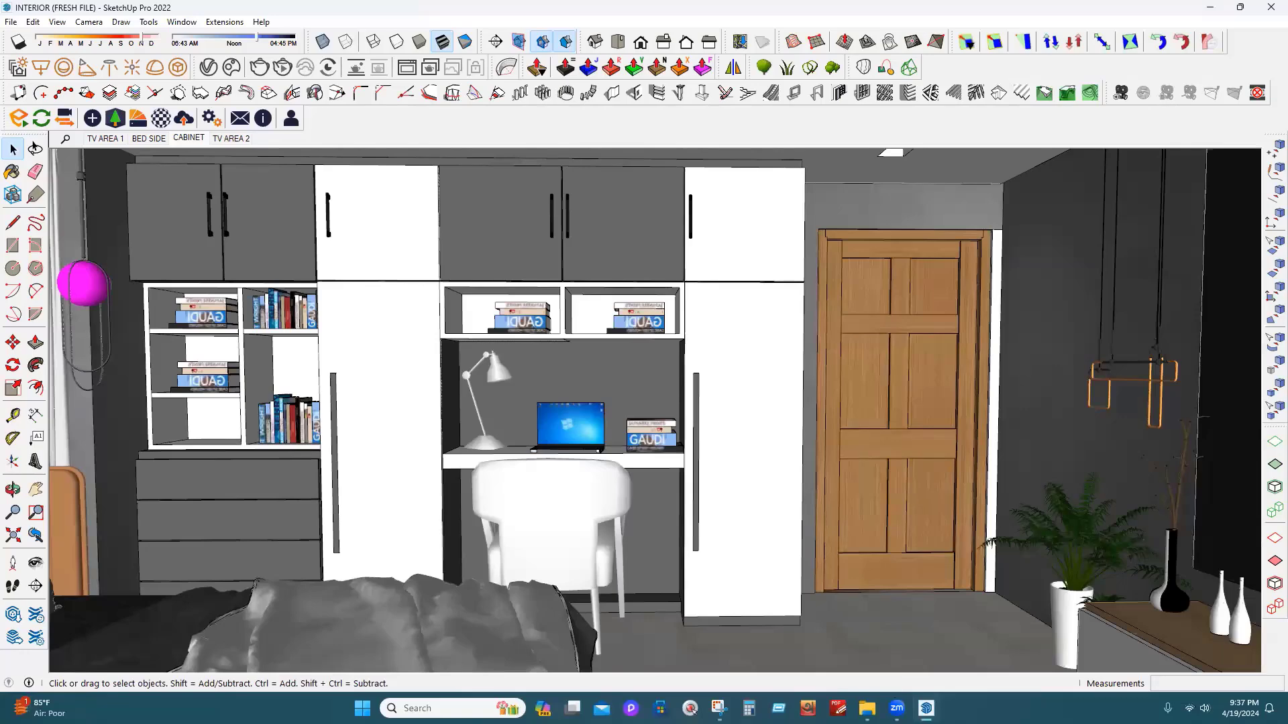
pyautogui.moveTo(926, 709)
pyautogui.click(972, 650)
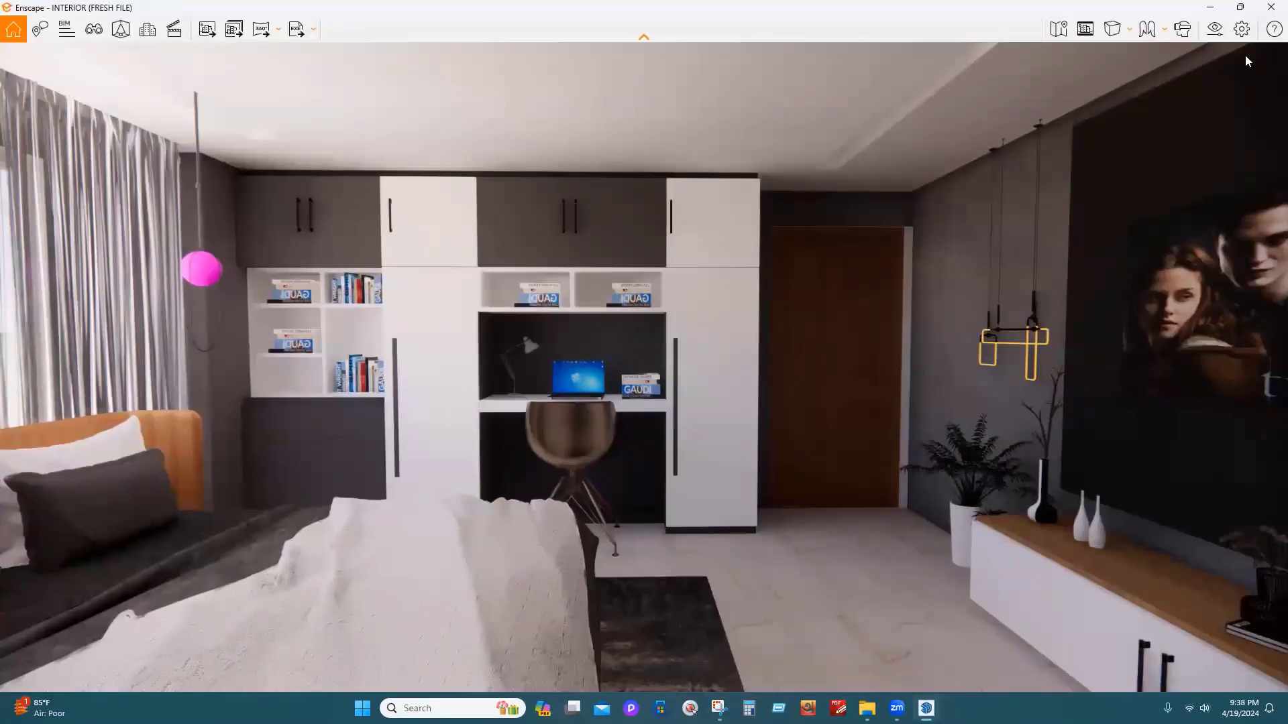
pyautogui.click(806, 568)
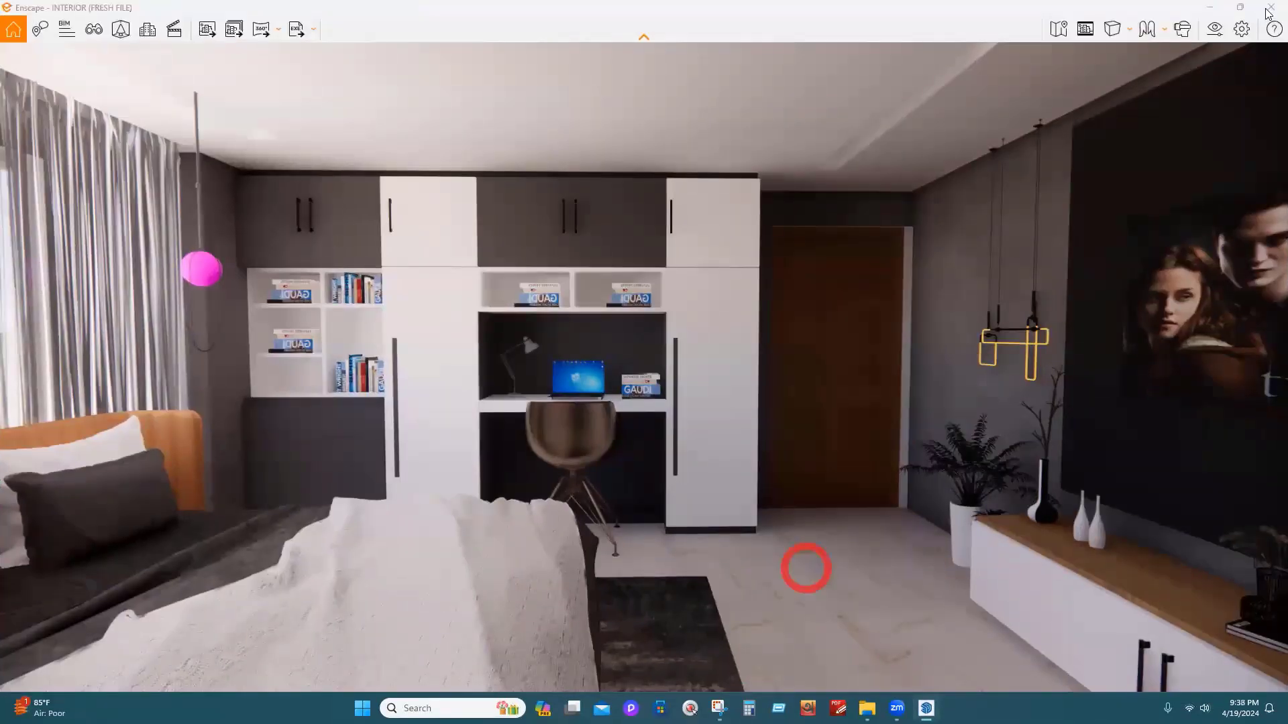
pyautogui.click(1265, 8)
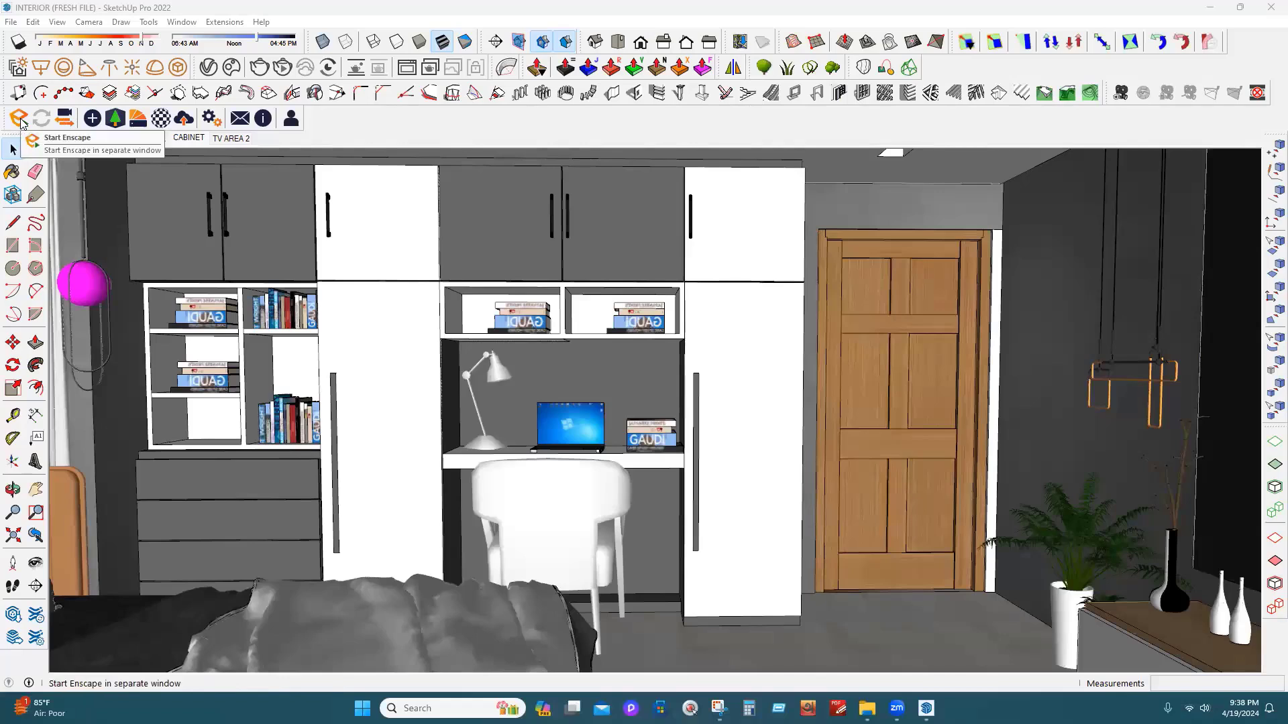
# Restart Enscape to render the CABINET view, retrying past the Server Busy dialog
pyautogui.click(18, 119)
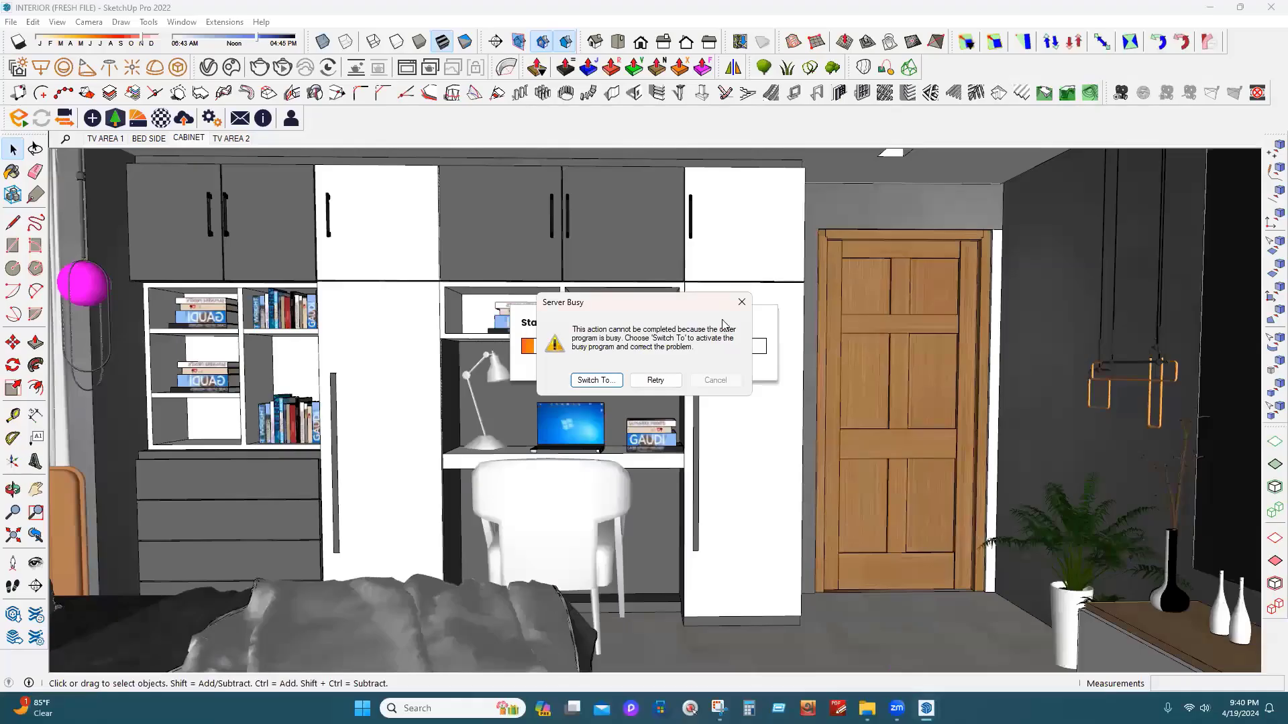
pyautogui.click(742, 302)
pyautogui.click(744, 303)
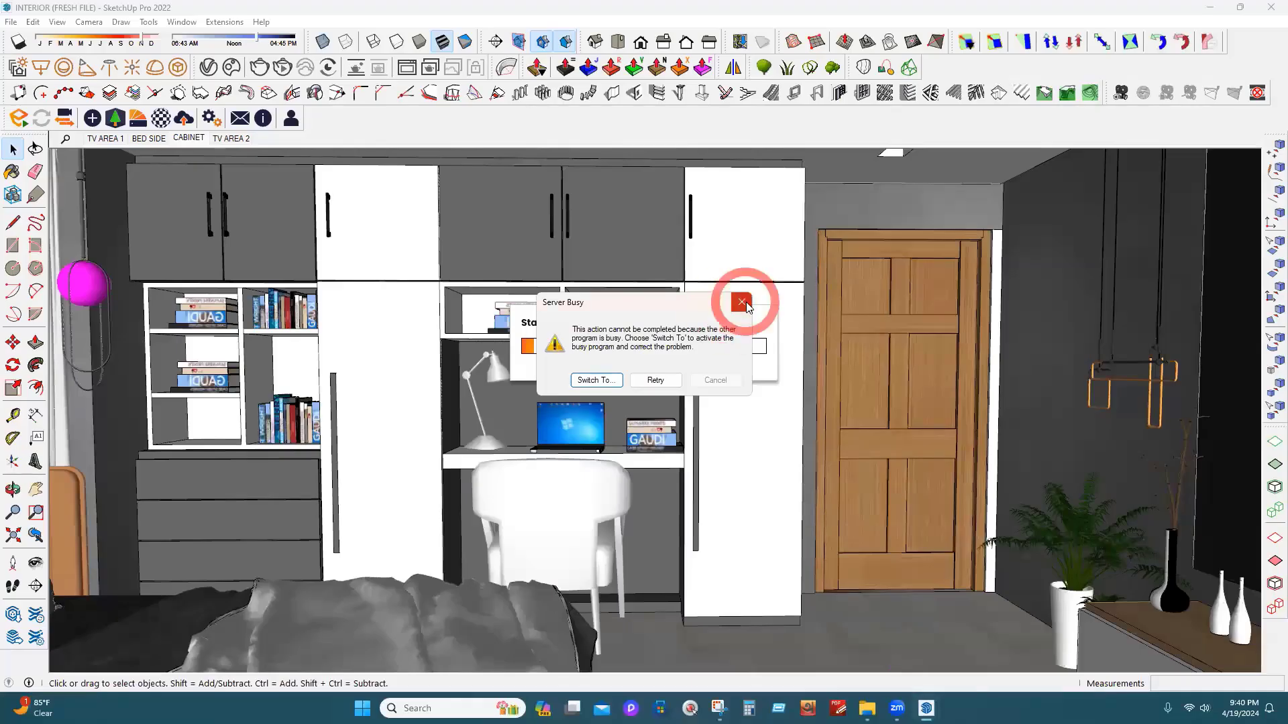
pyautogui.click(634, 381)
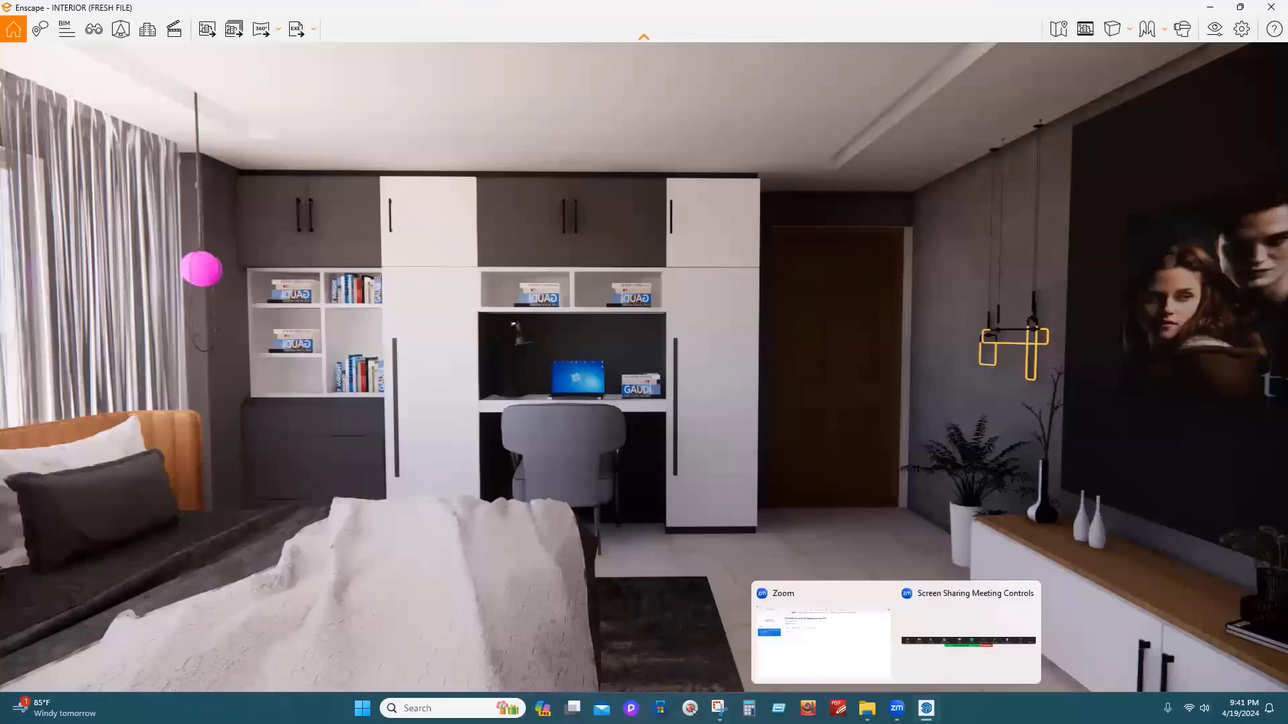
# Switch from the Enscape render window back to the SketchUp model
pyautogui.moveTo(927, 708)
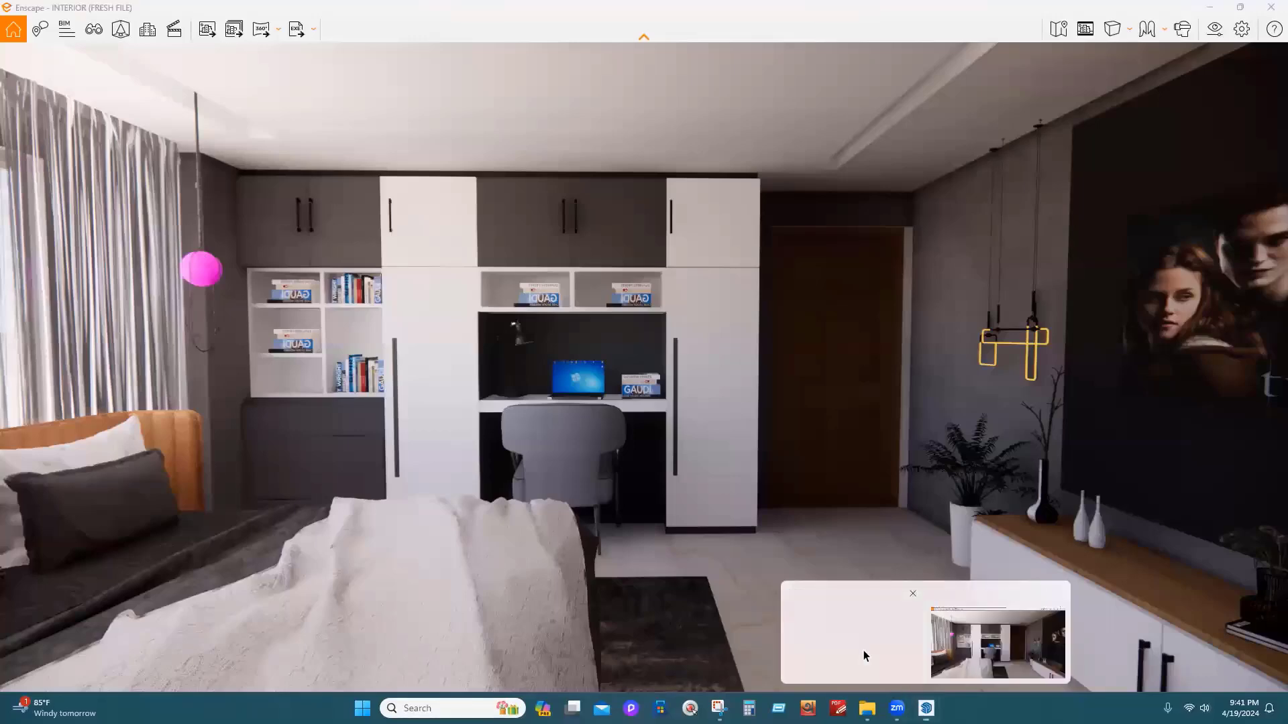
pyautogui.click(863, 650)
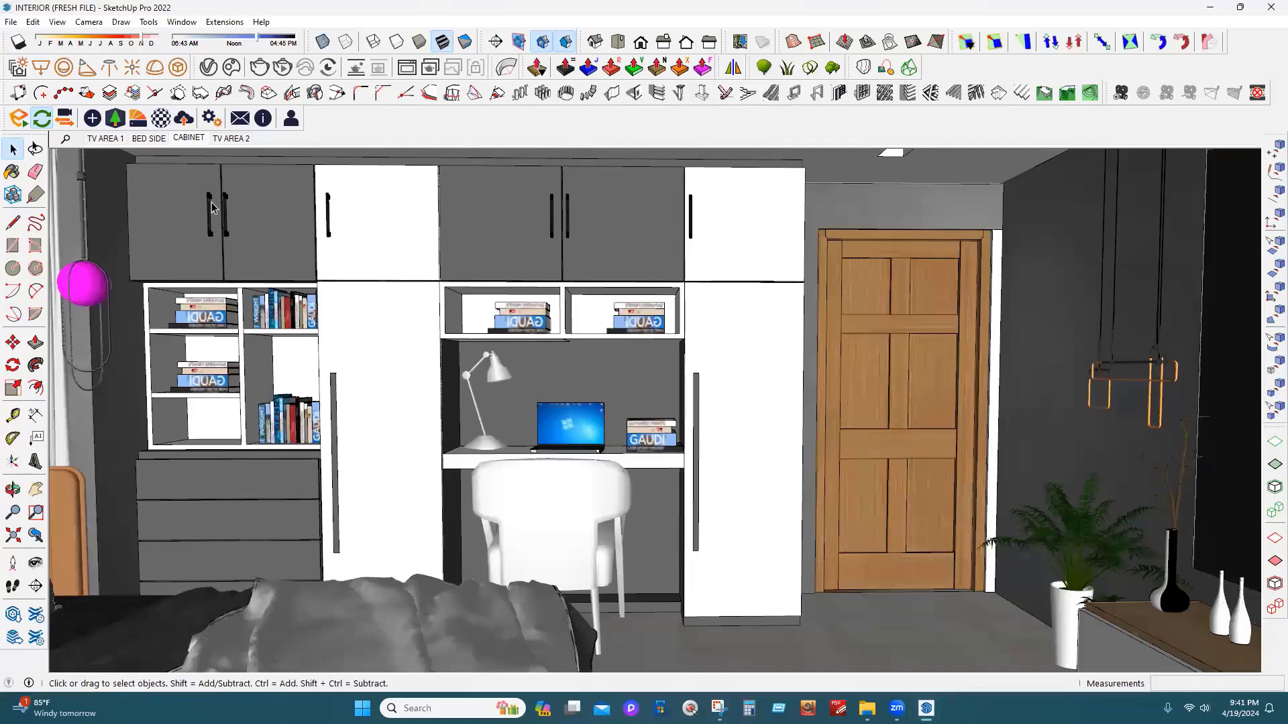
pyautogui.moveTo(917, 703)
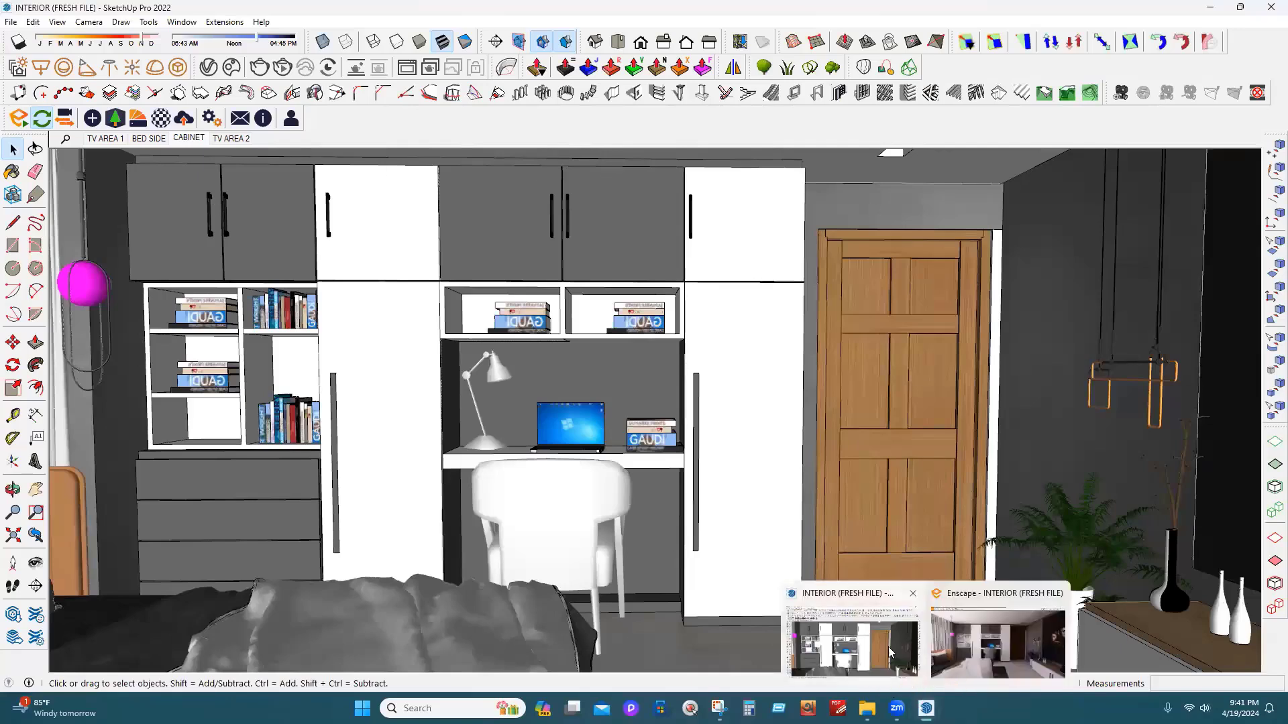
pyautogui.click(527, 439)
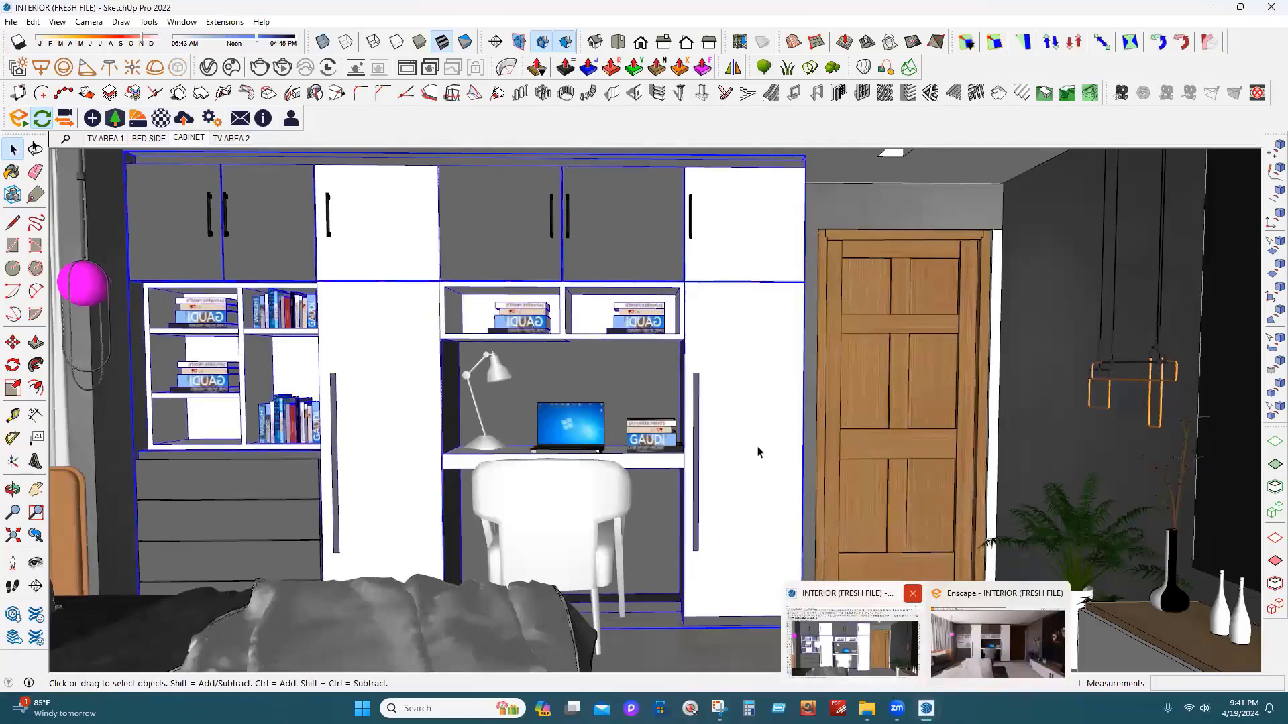
pyautogui.click(844, 461)
pyautogui.click(721, 626)
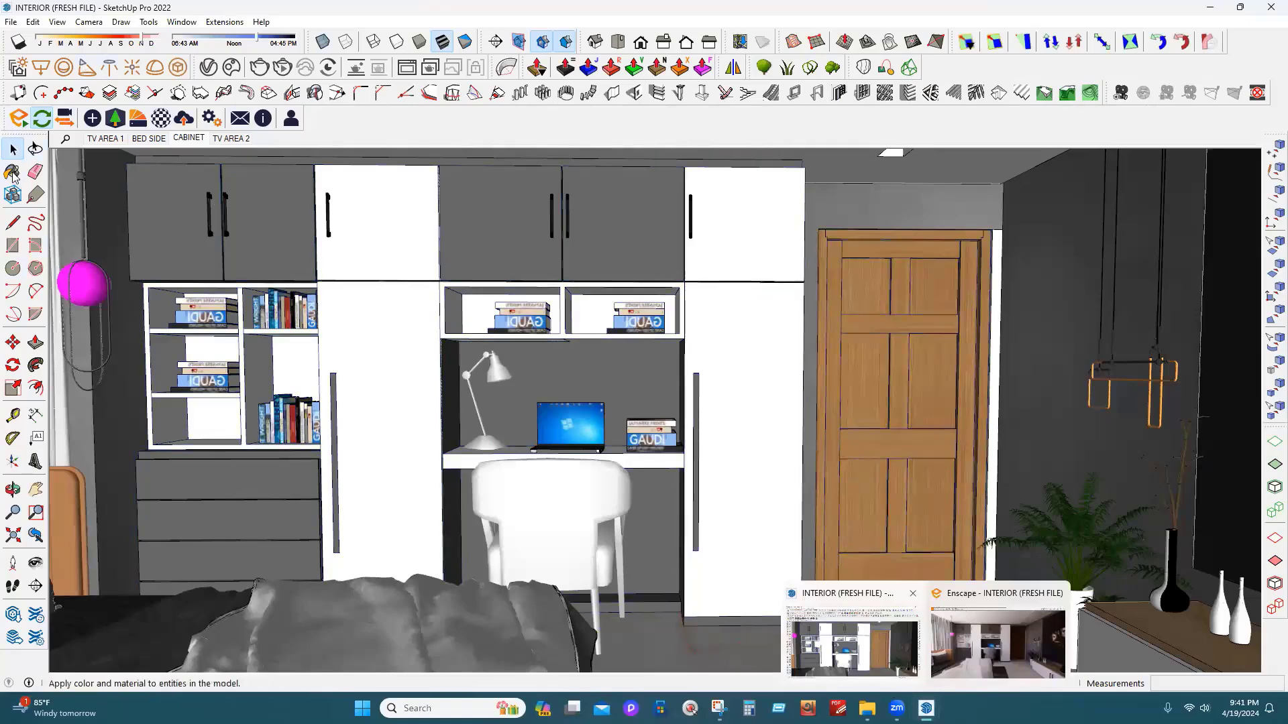
# Sample the material of the pink hanging lamp globe with the Paint Bucket's eyedropper
pyautogui.click(13, 173)
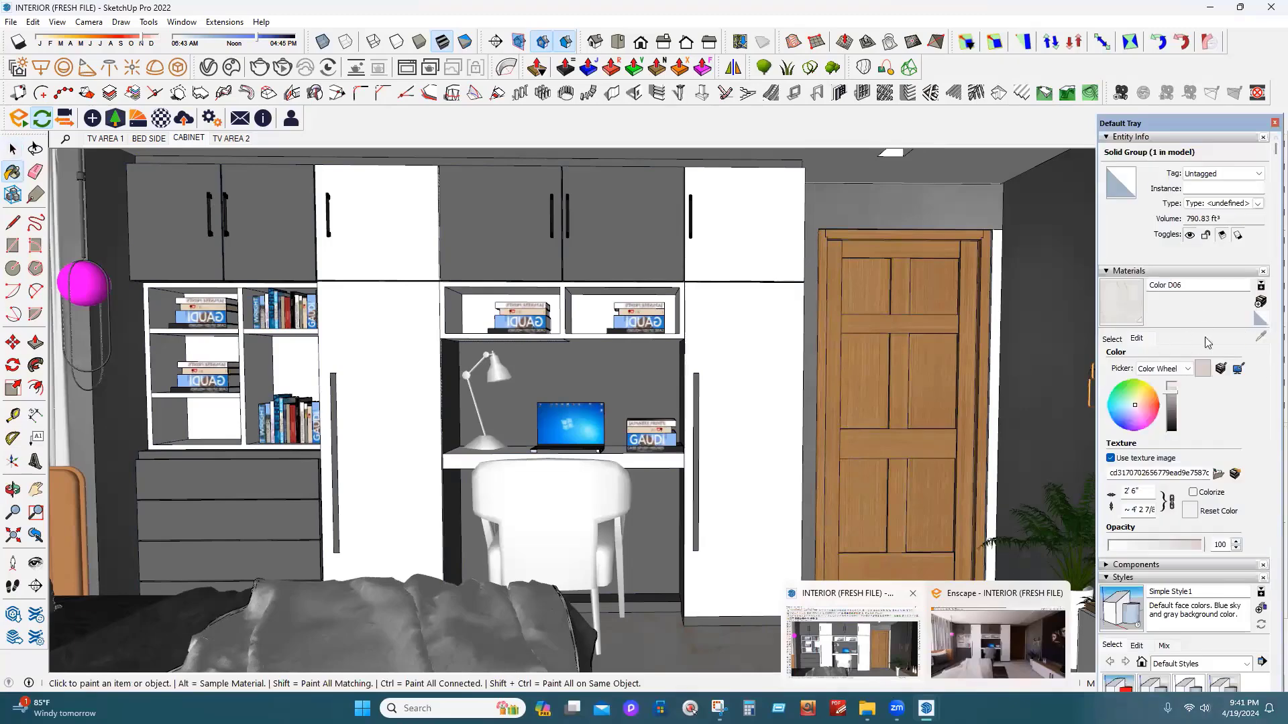
pyautogui.click(1112, 339)
pyautogui.click(1260, 336)
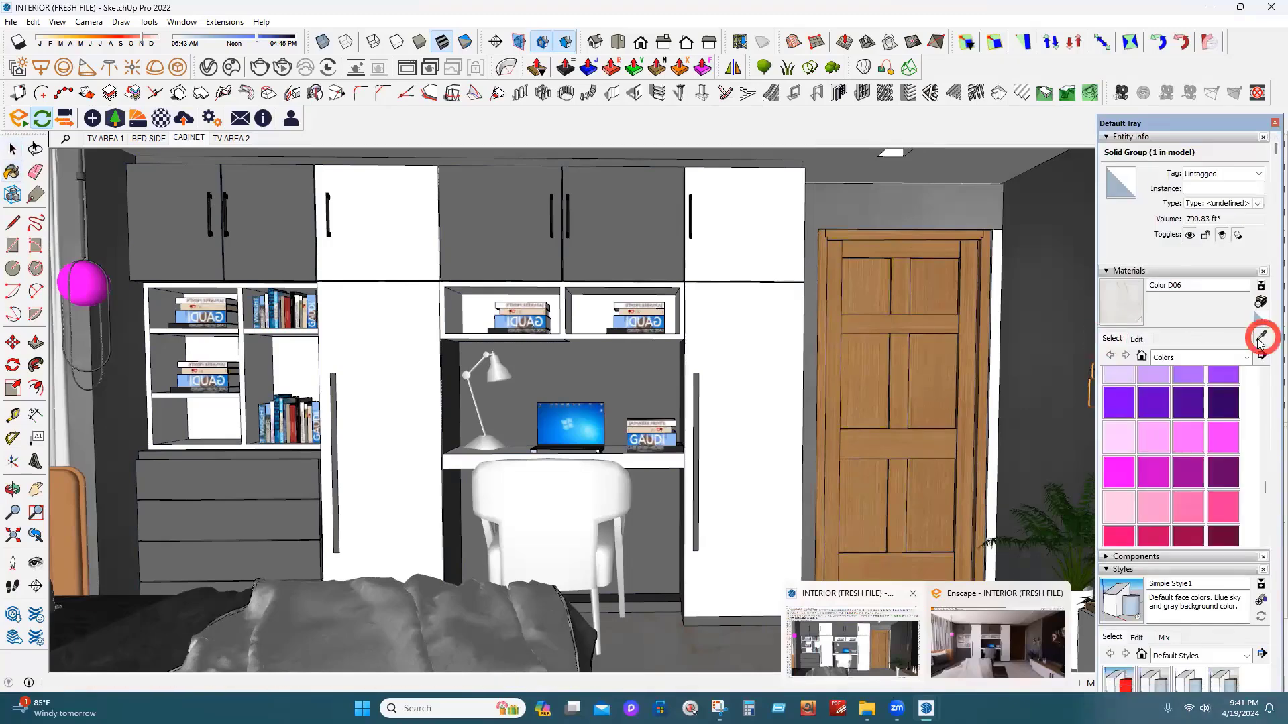
pyautogui.click(84, 281)
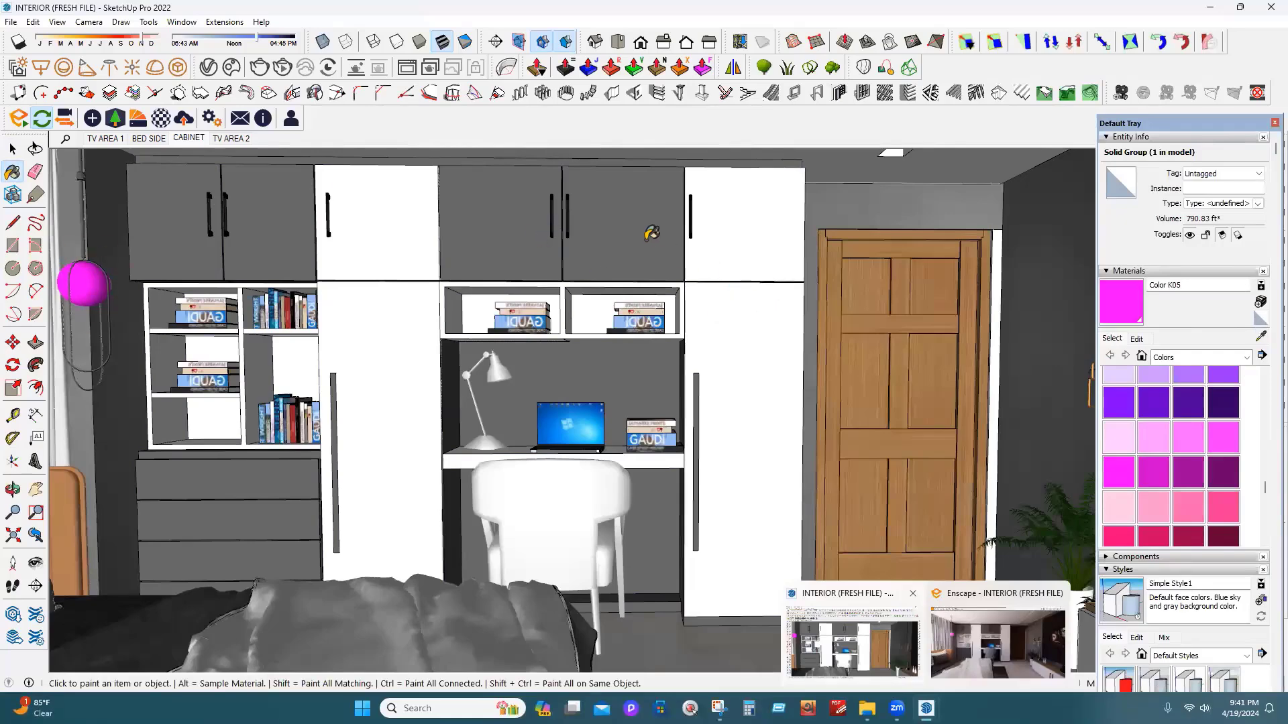
# Inspect the pink lamp globe's Color K05 material in the Enscape Material Editor, close the editor and return to the Select tool
pyautogui.click(161, 118)
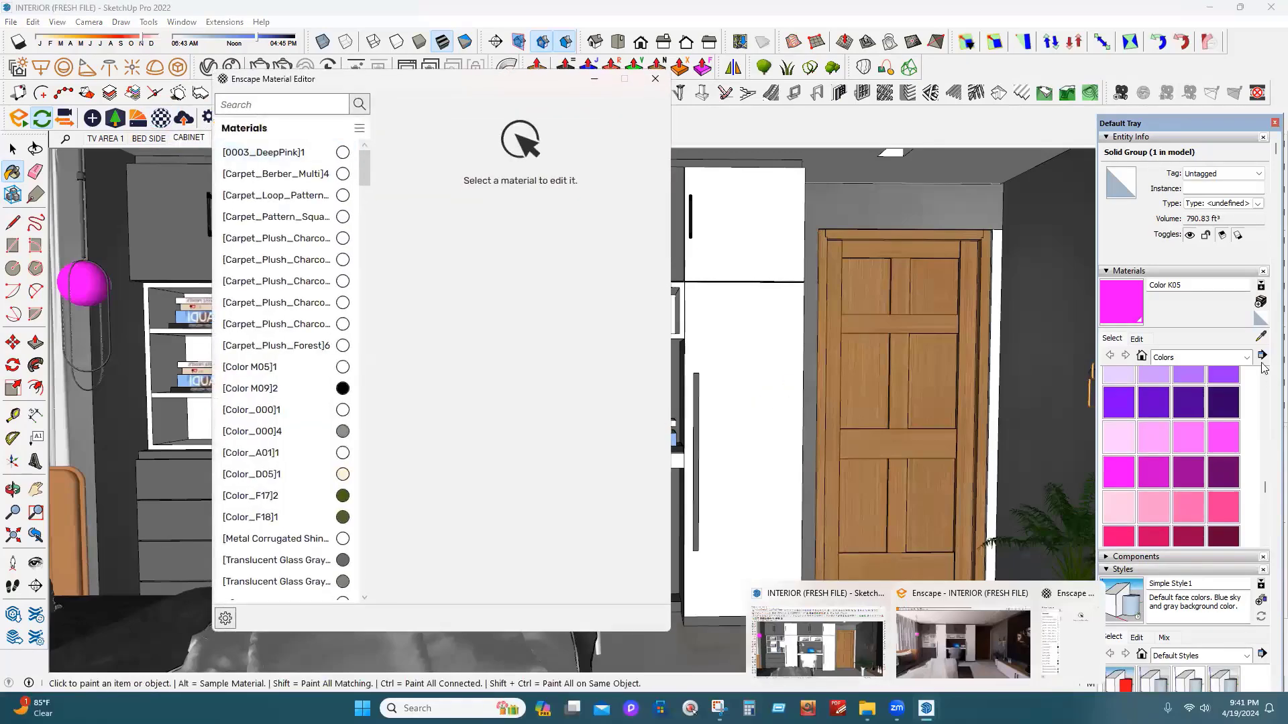
pyautogui.click(1260, 340)
pyautogui.click(84, 280)
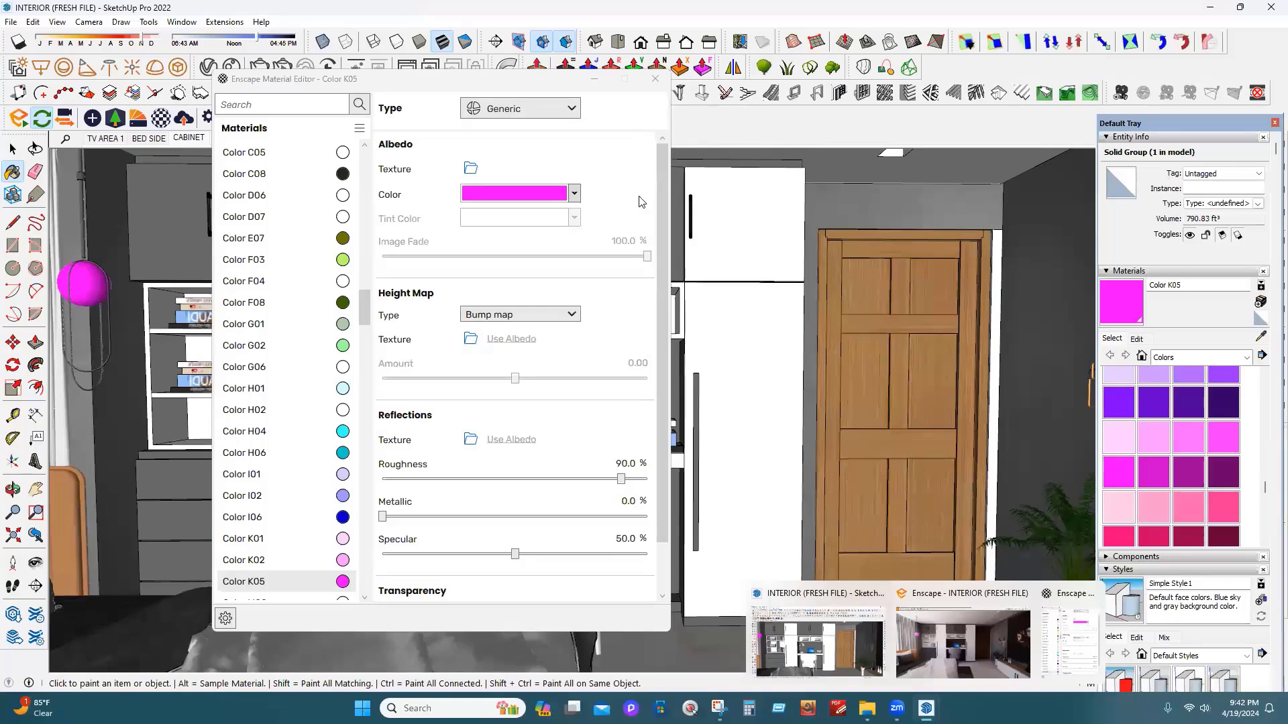
pyautogui.click(656, 79)
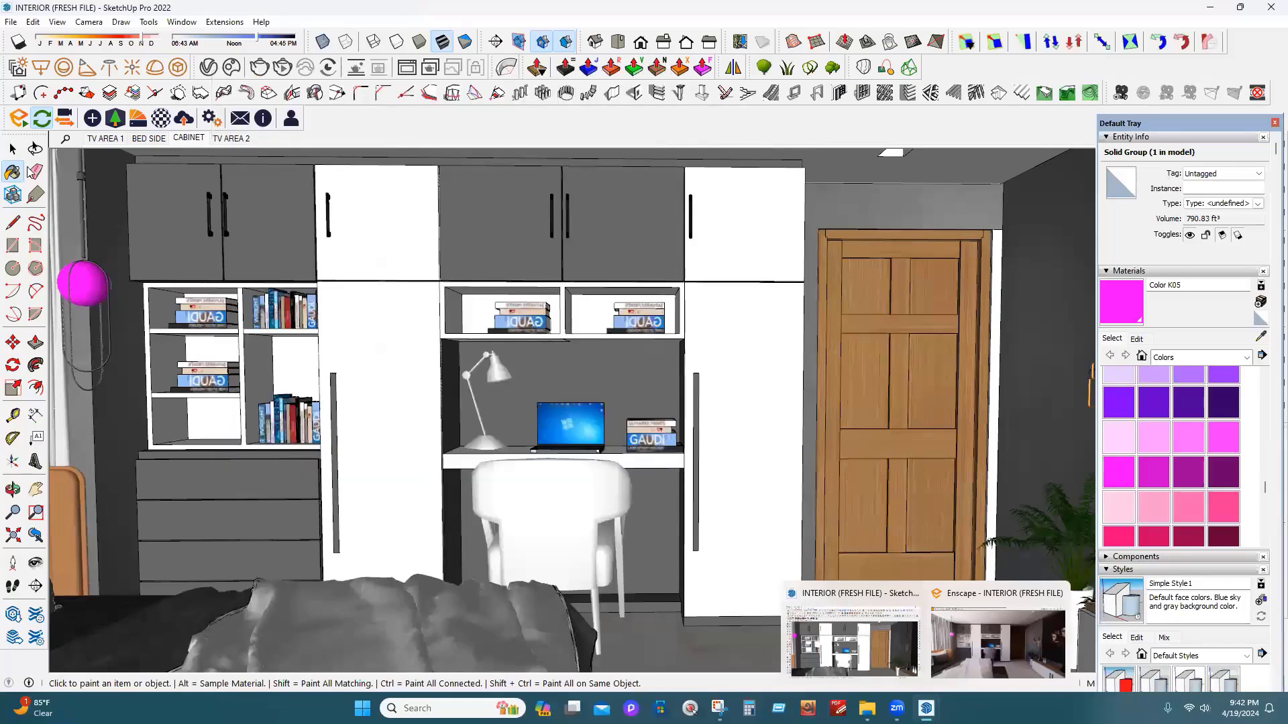
pyautogui.click(19, 148)
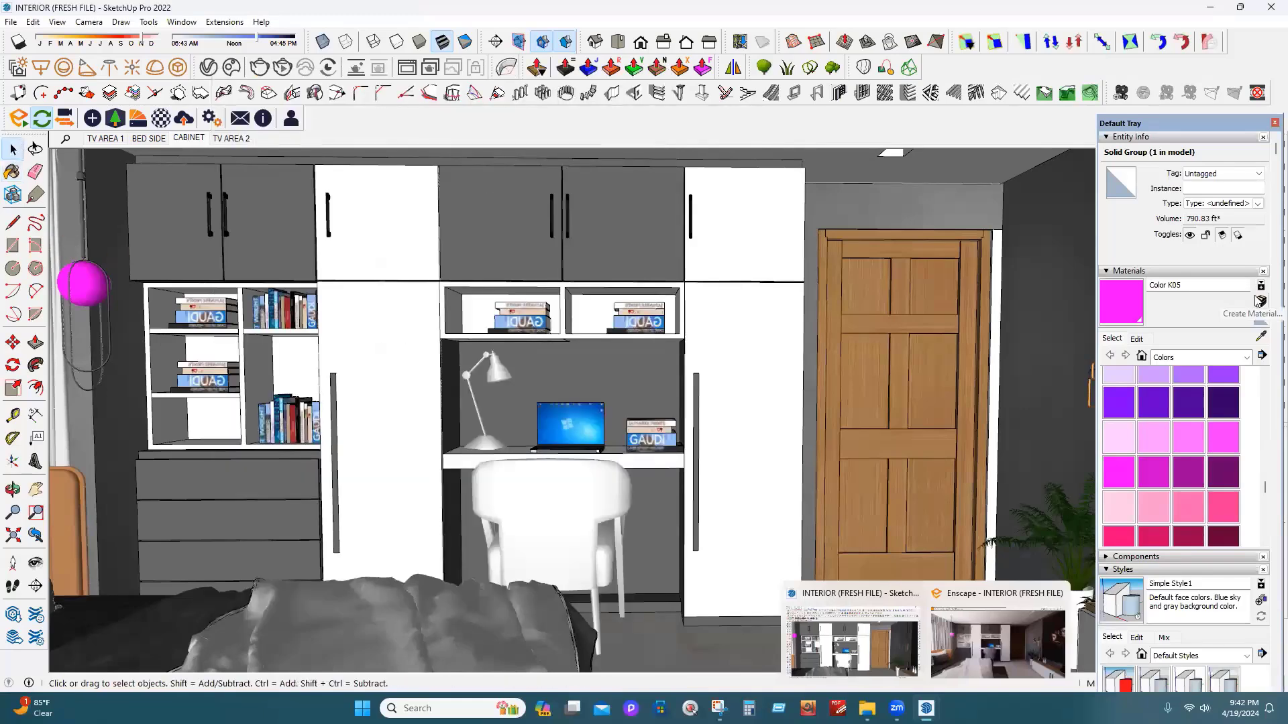
# Load the pink lamp globe's Color K05 material into the Enscape Material Editor and set its type to Self-illuminated
pyautogui.click(167, 124)
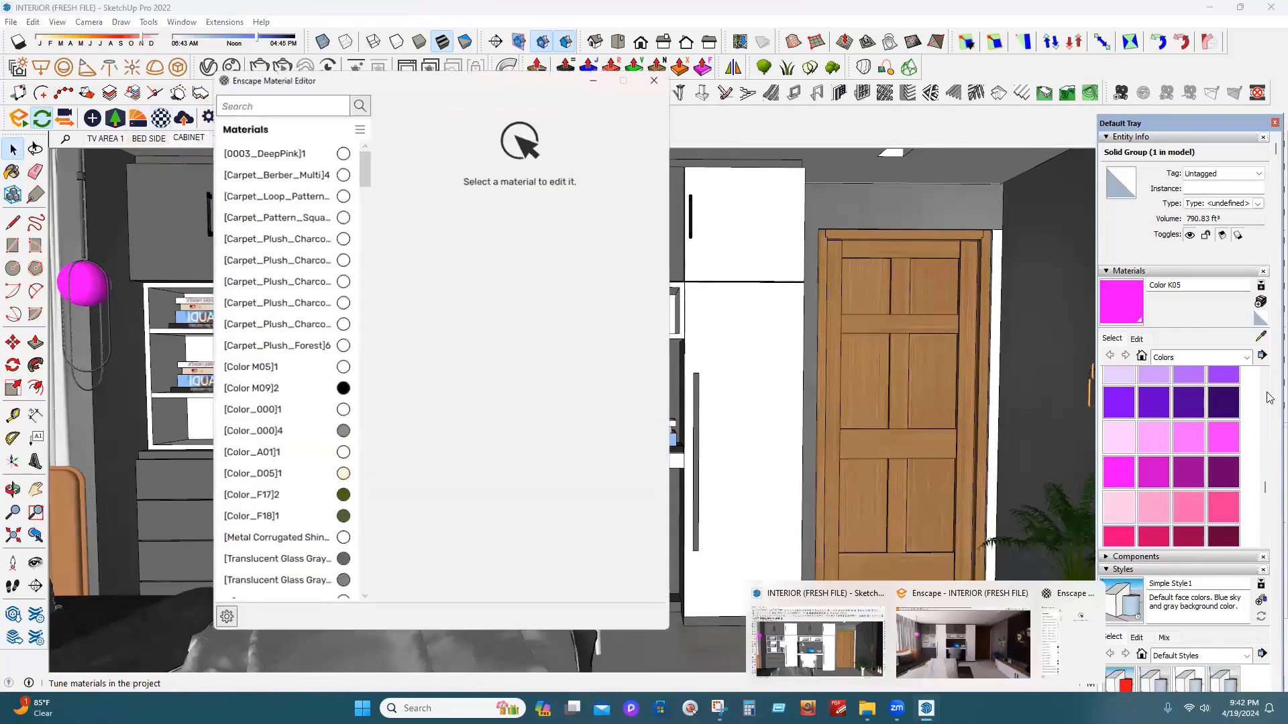
pyautogui.click(1260, 337)
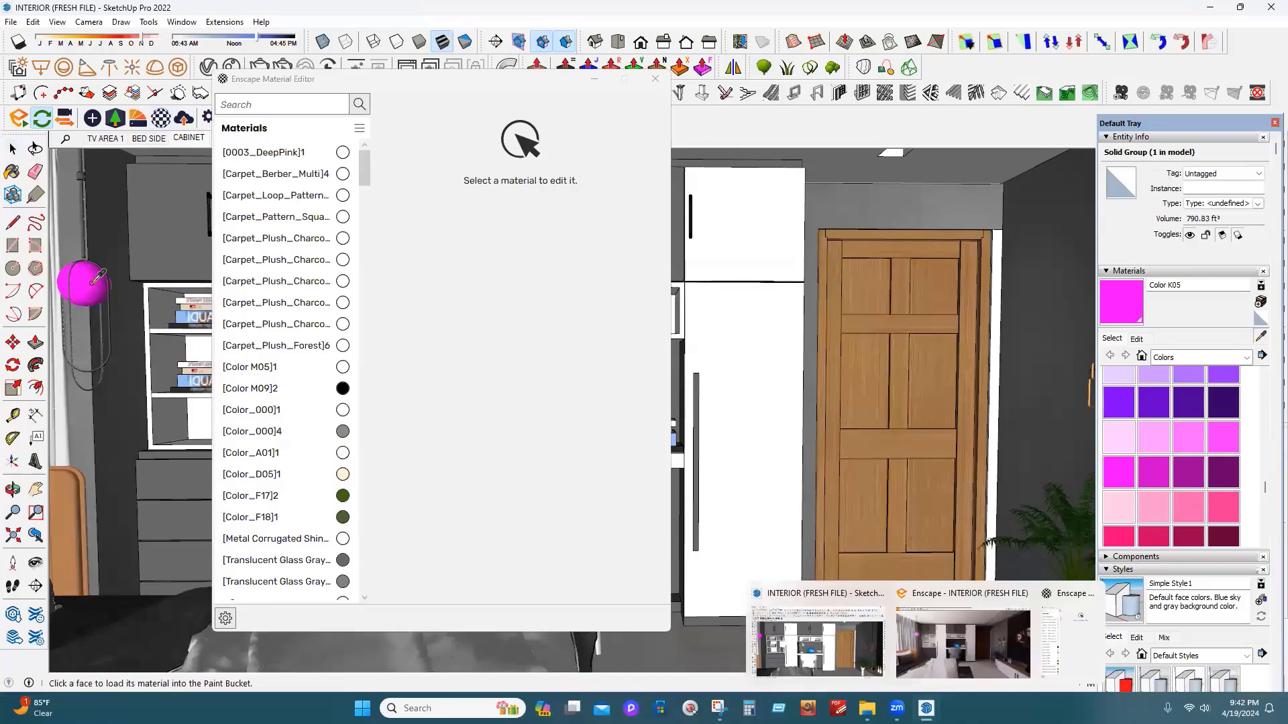
pyautogui.click(95, 281)
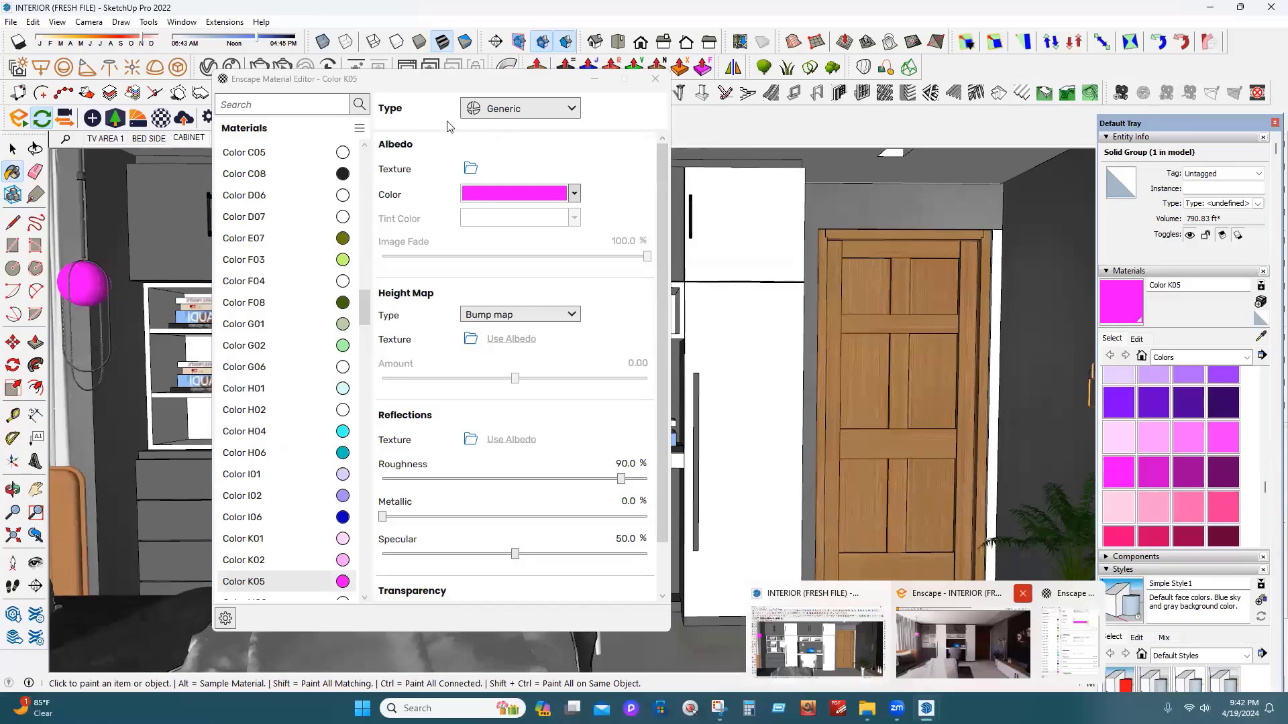
pyautogui.click(531, 113)
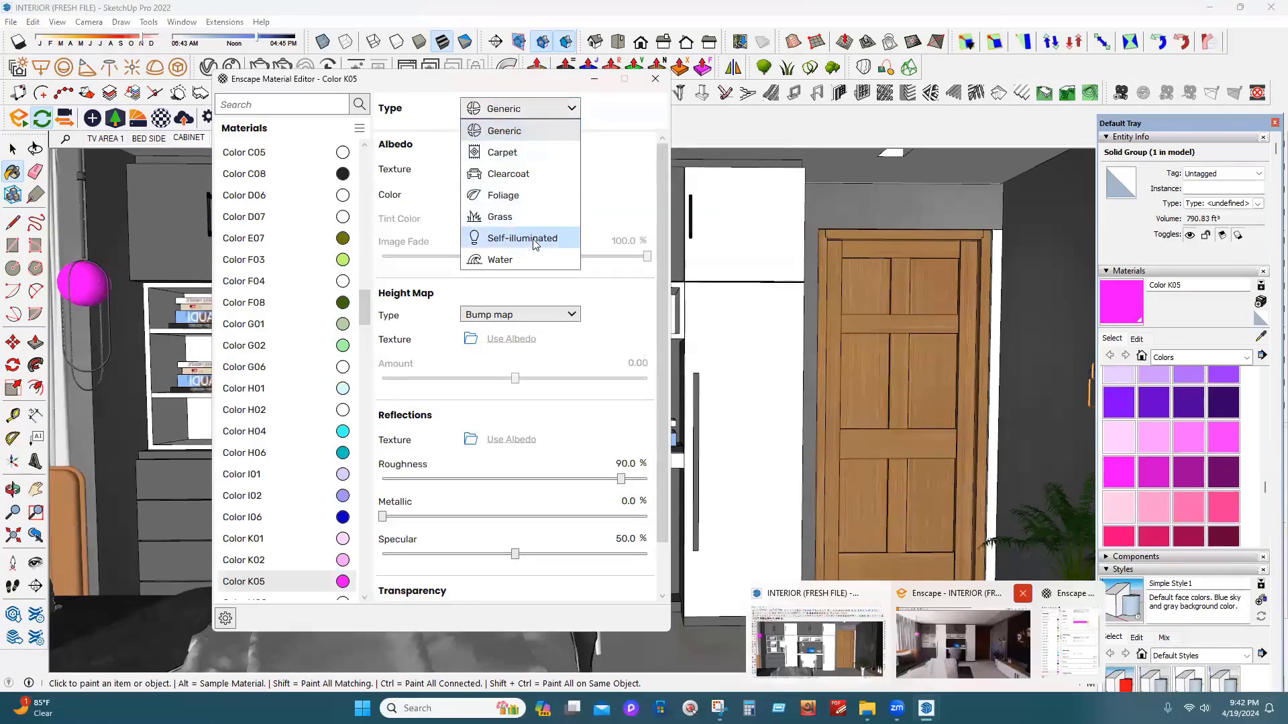
pyautogui.click(535, 241)
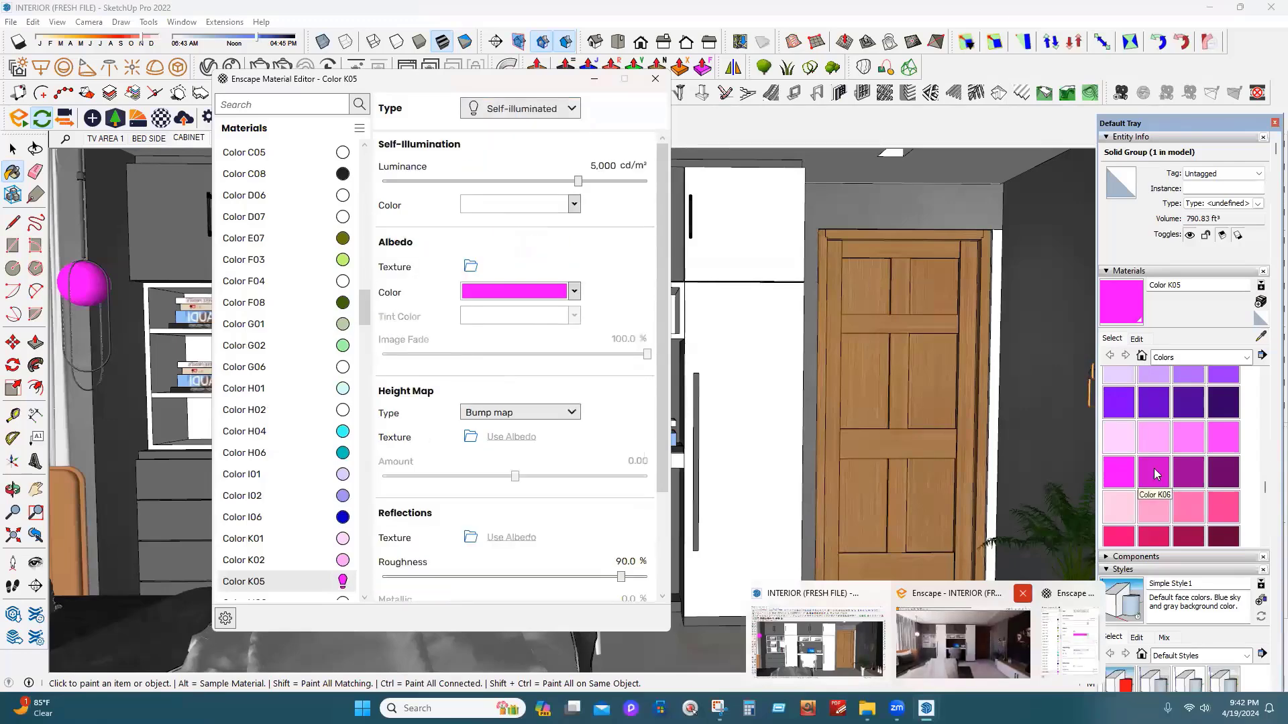
# Set Color K05's albedo color to white and its luminance to about 9,494 cd/m²
pyautogui.click(534, 291)
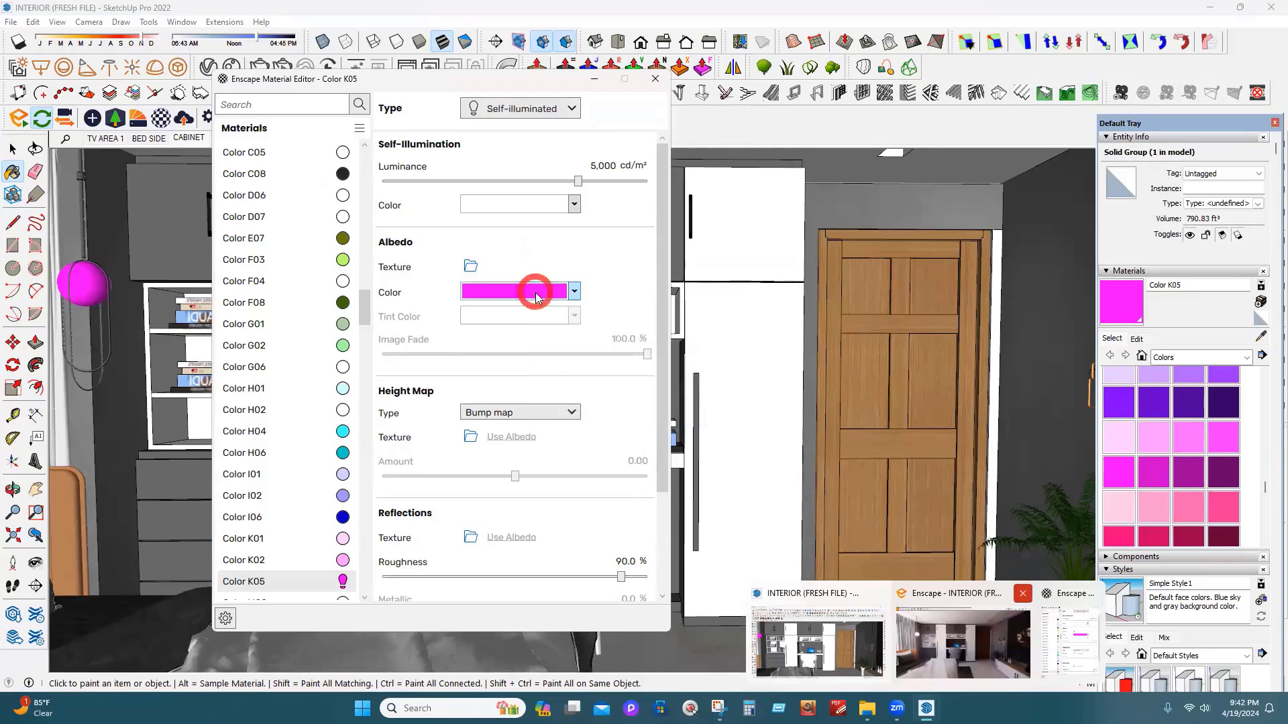
pyautogui.click(570, 358)
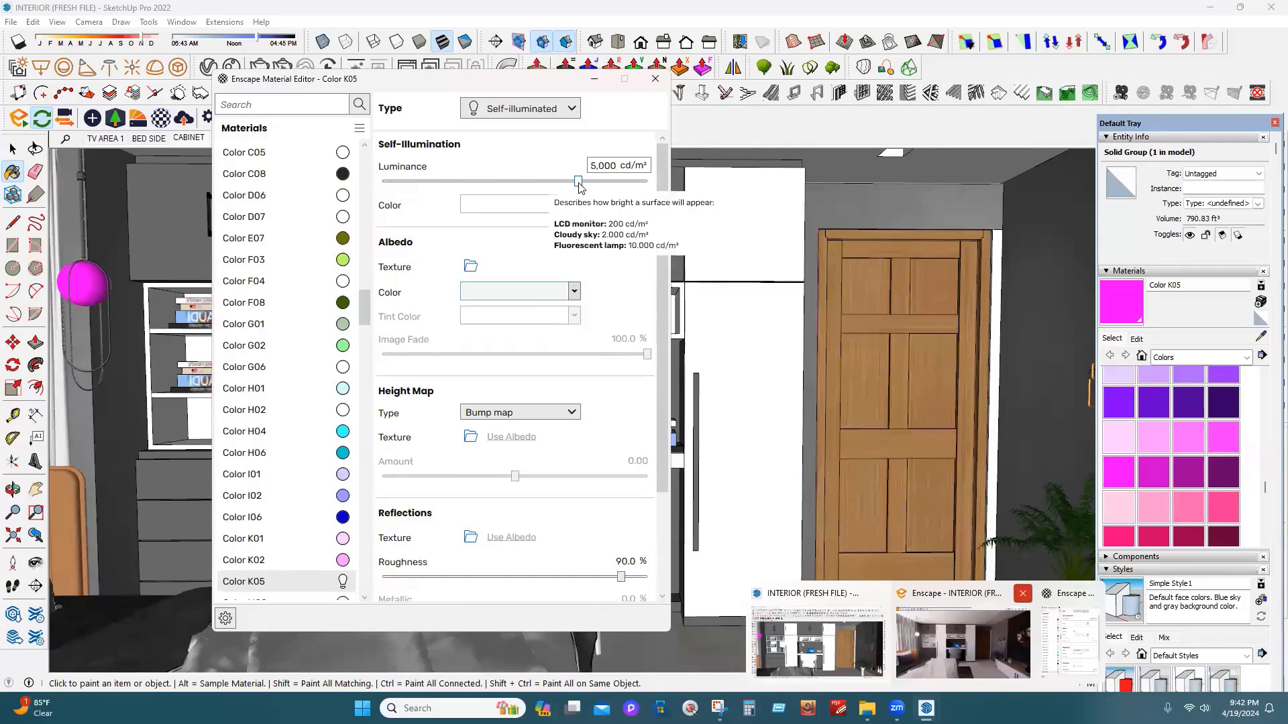
pyautogui.moveTo(579, 188)
pyautogui.mouseDown()
pyautogui.moveTo(613, 190)
pyautogui.moveTo(593, 189)
pyautogui.mouseUp()
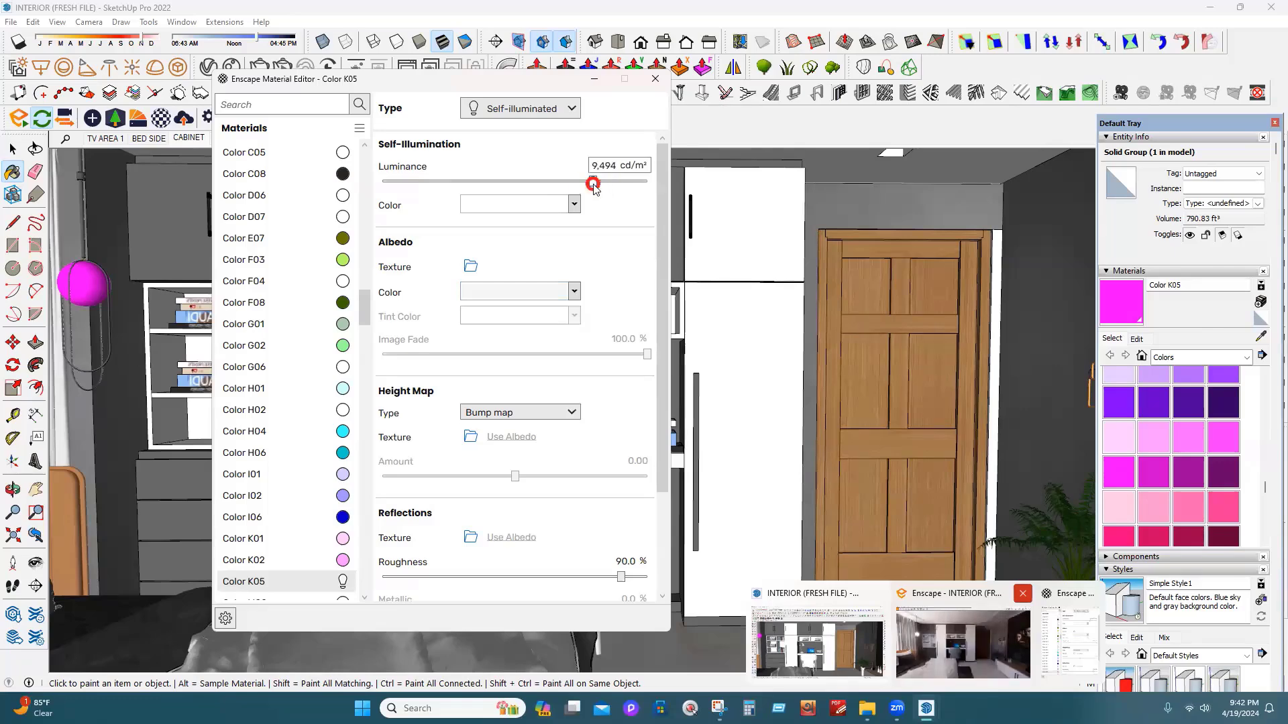
# Check the hanging globe's glow in the Enscape render and return to the SketchUp model
pyautogui.click(934, 648)
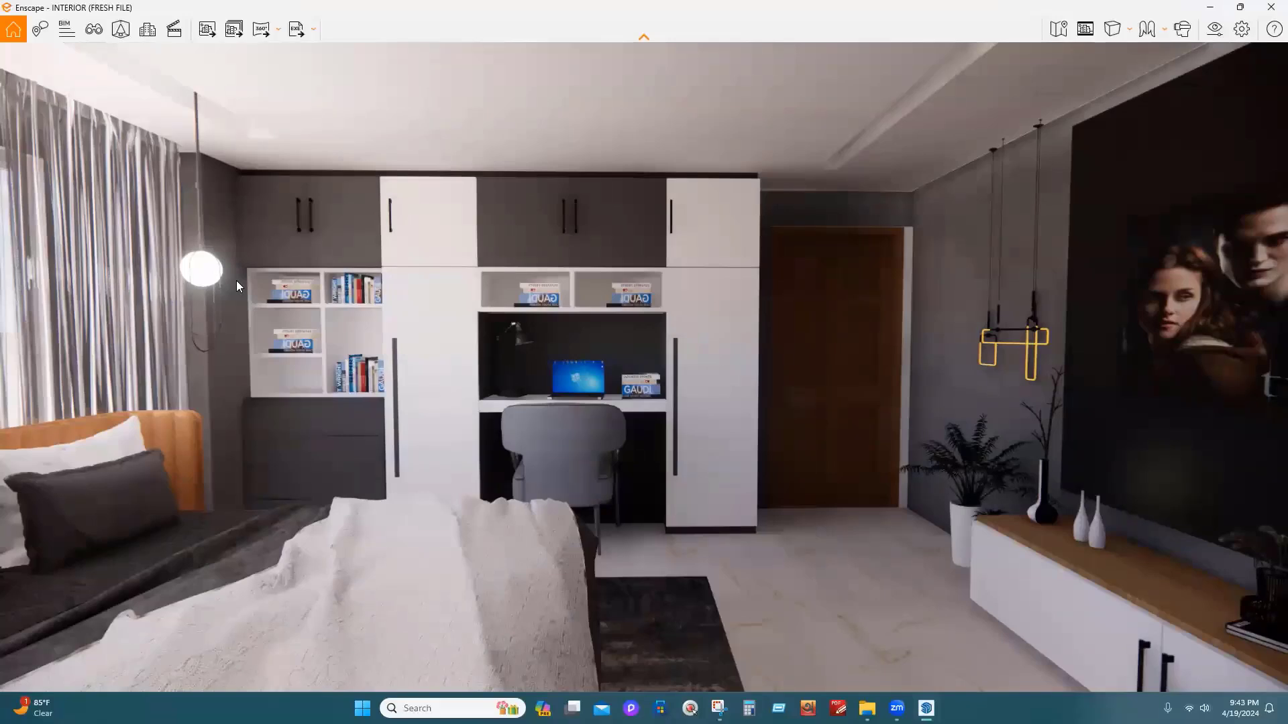
pyautogui.moveTo(919, 701)
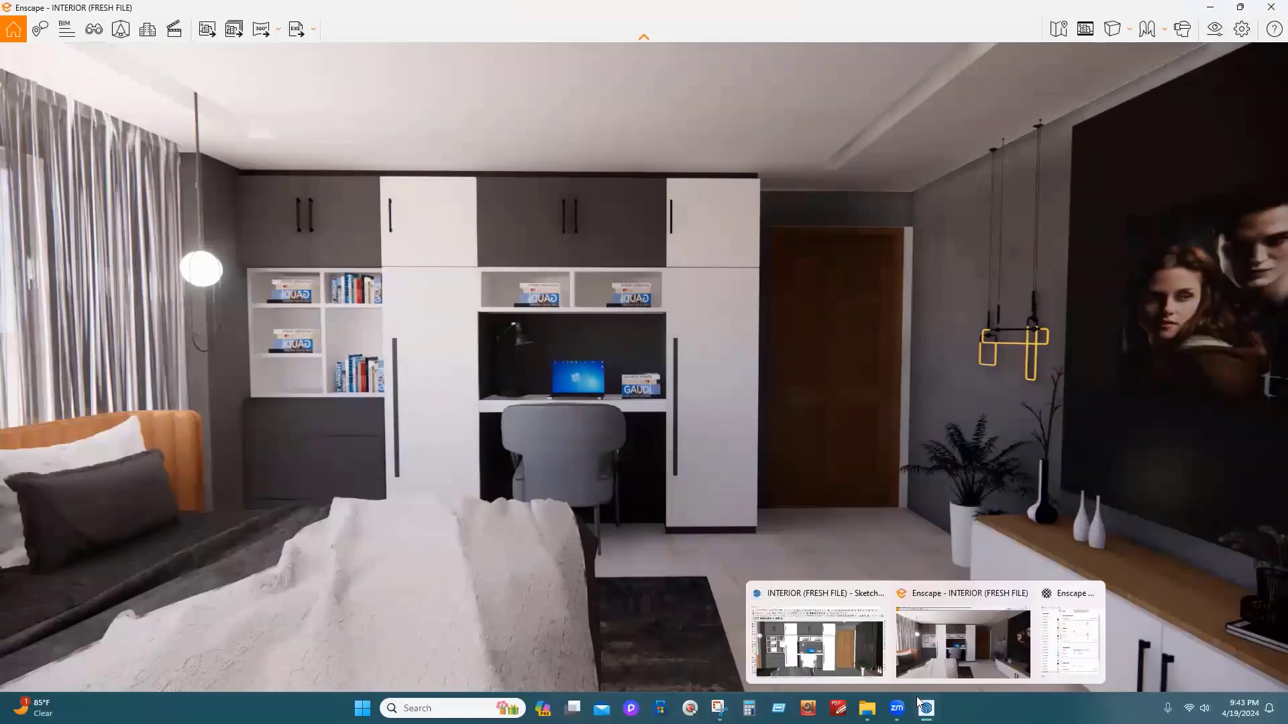
pyautogui.click(819, 634)
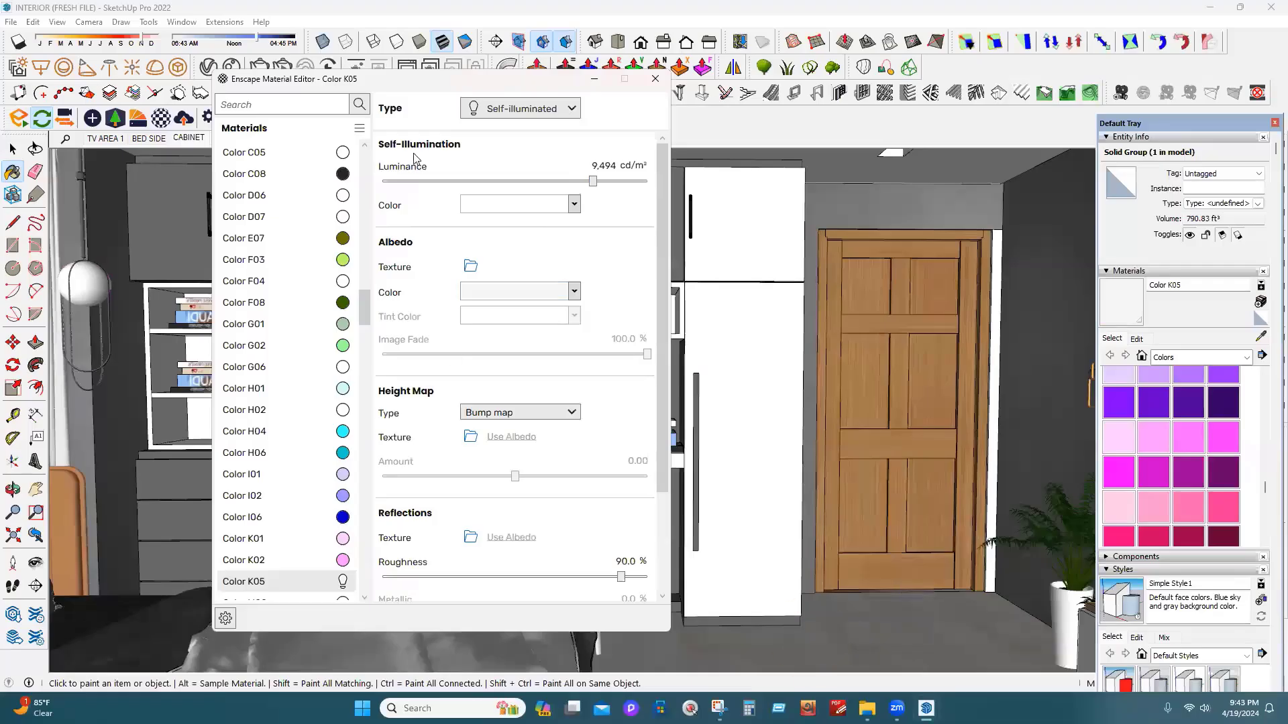
# Move the Default Tray off the orange pendant lamp and sample the lamp's material into the Enscape Material Editor
pyautogui.click(1270, 369)
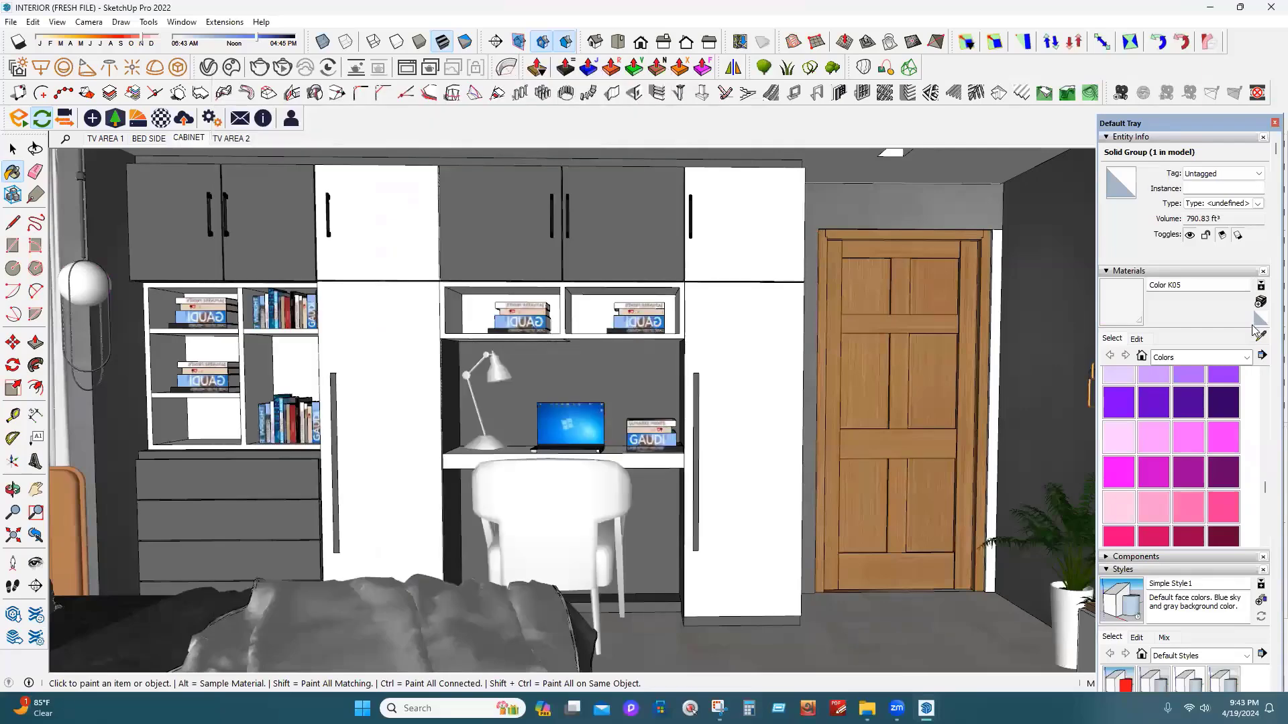
pyautogui.moveTo(1129, 136); pyautogui.dragTo(843, 144)
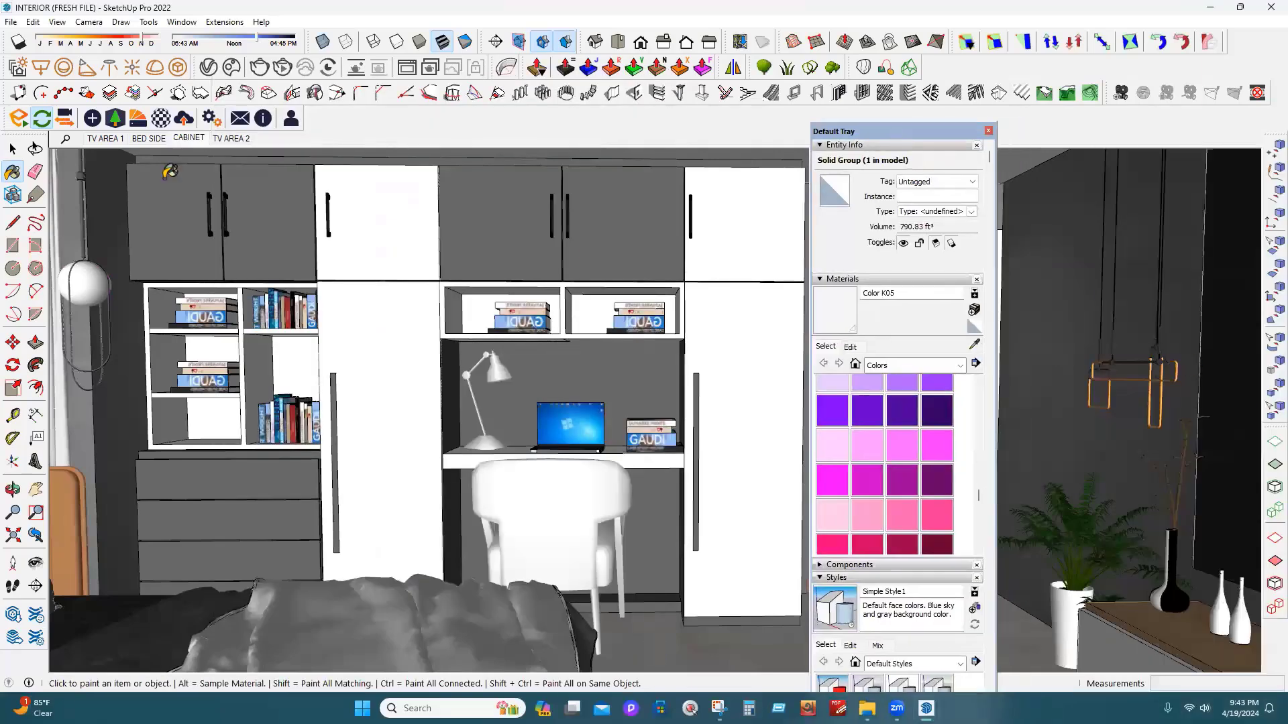
pyautogui.click(161, 118)
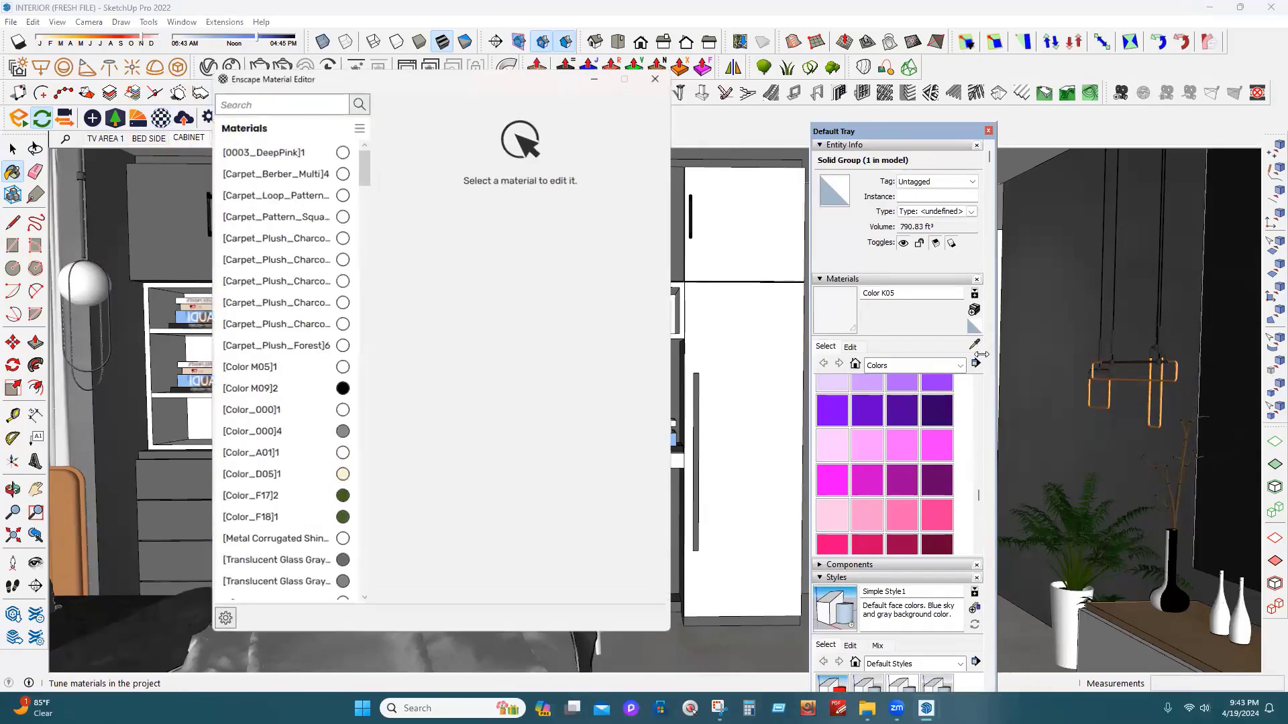
pyautogui.click(977, 344)
pyautogui.click(1155, 377)
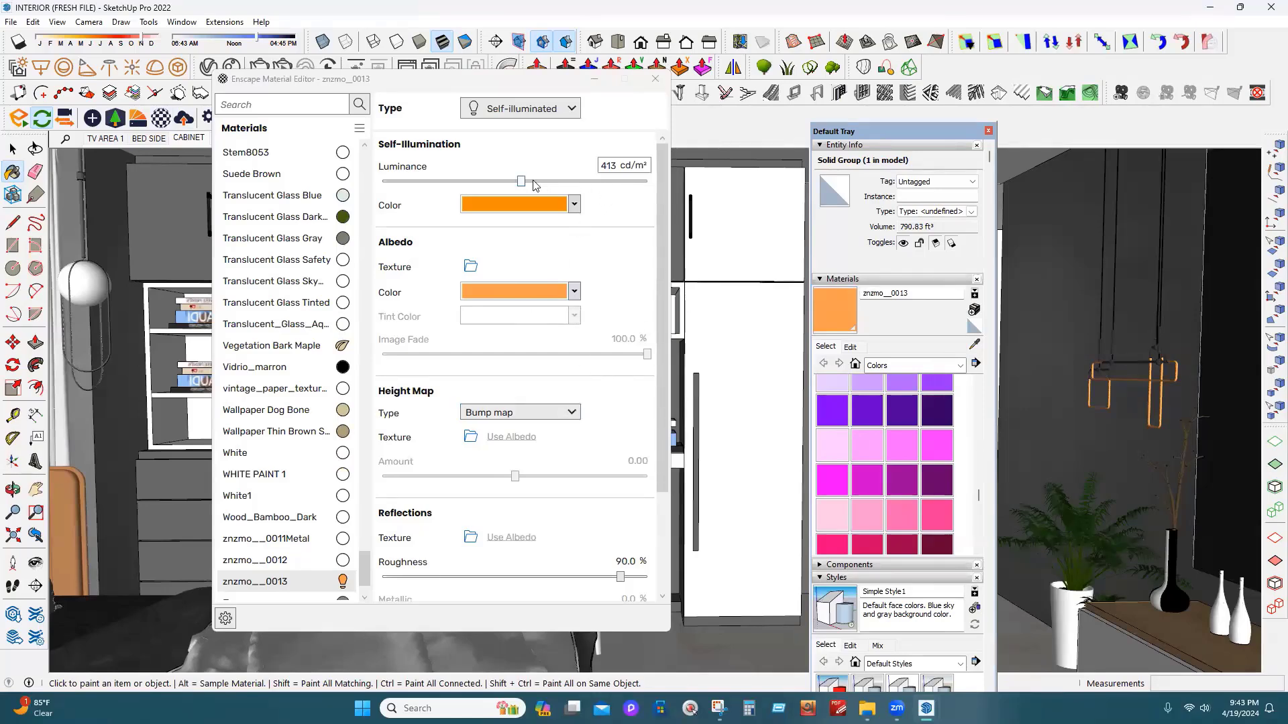
# Raise the self-illumination luminance of the pendant lamp's znzmo__0013 material to about 58,056 cd/m²
pyautogui.moveTo(927, 708)
pyautogui.click(593, 187)
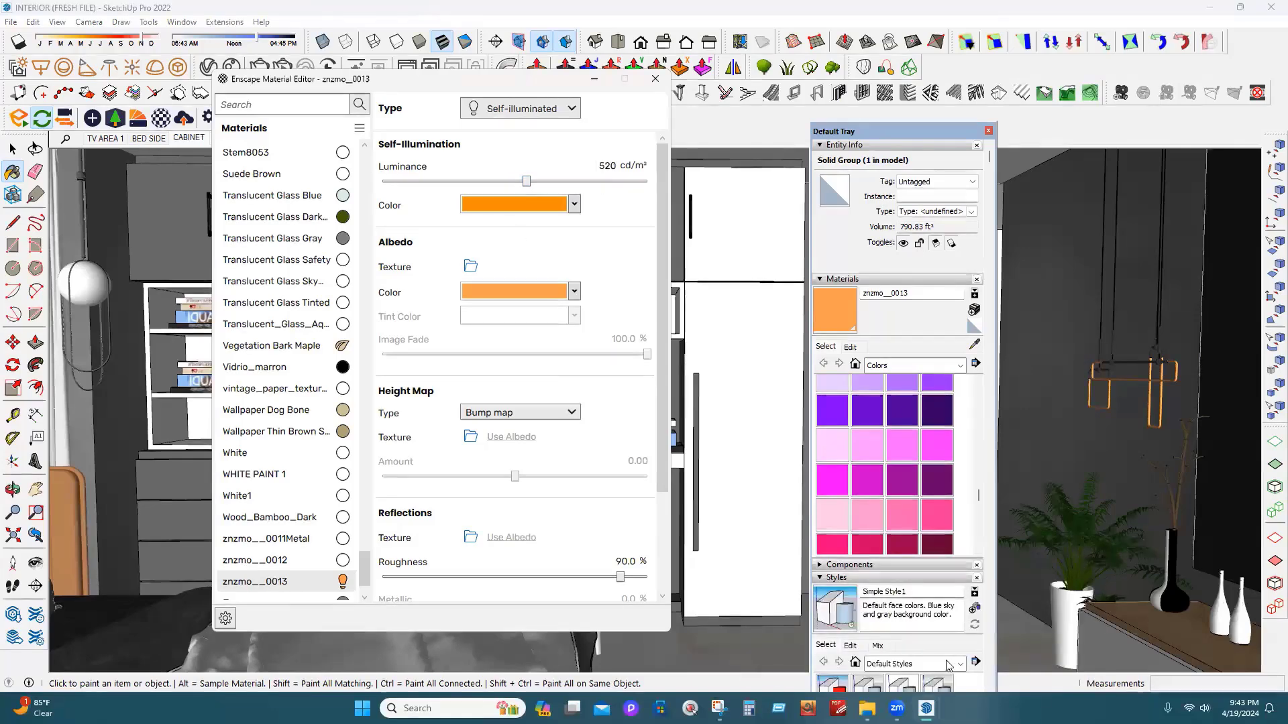
pyautogui.moveTo(927, 708)
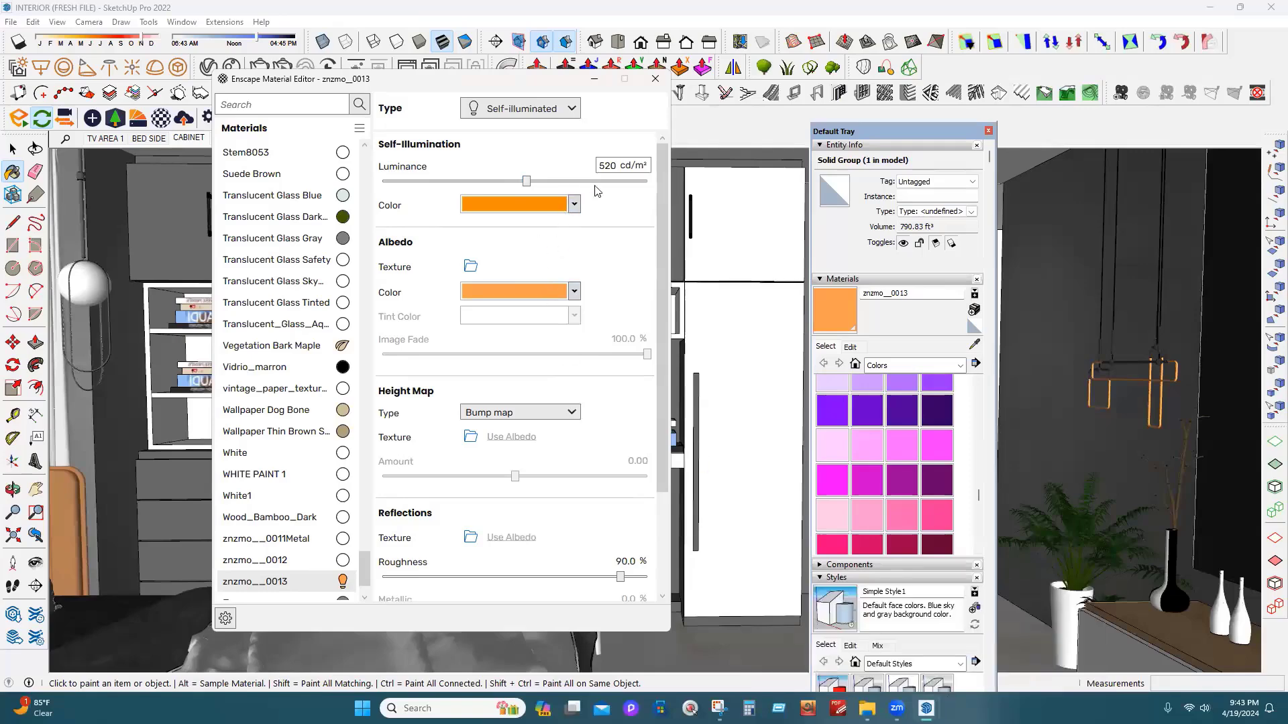
pyautogui.moveTo(526, 181); pyautogui.dragTo(637, 176)
# Check the orange pendant lamp's glow in the Enscape render and switch back to SketchUp
pyautogui.moveTo(927, 709)
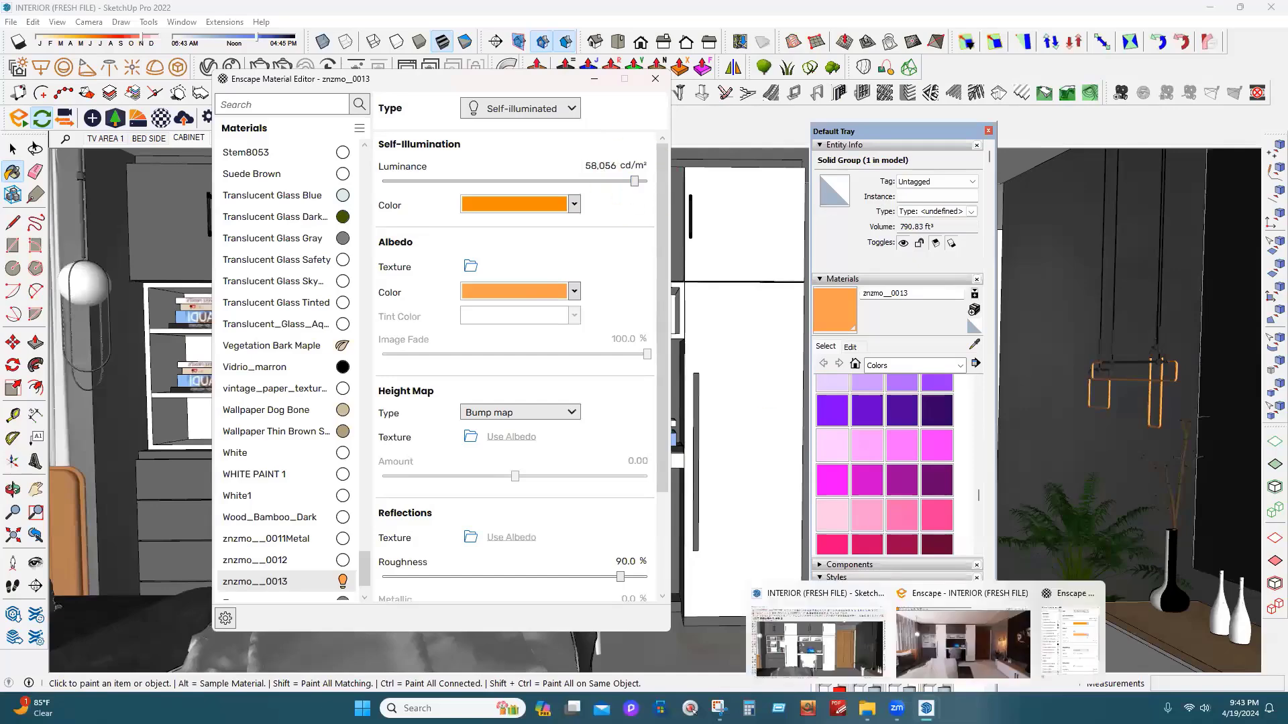
pyautogui.click(970, 653)
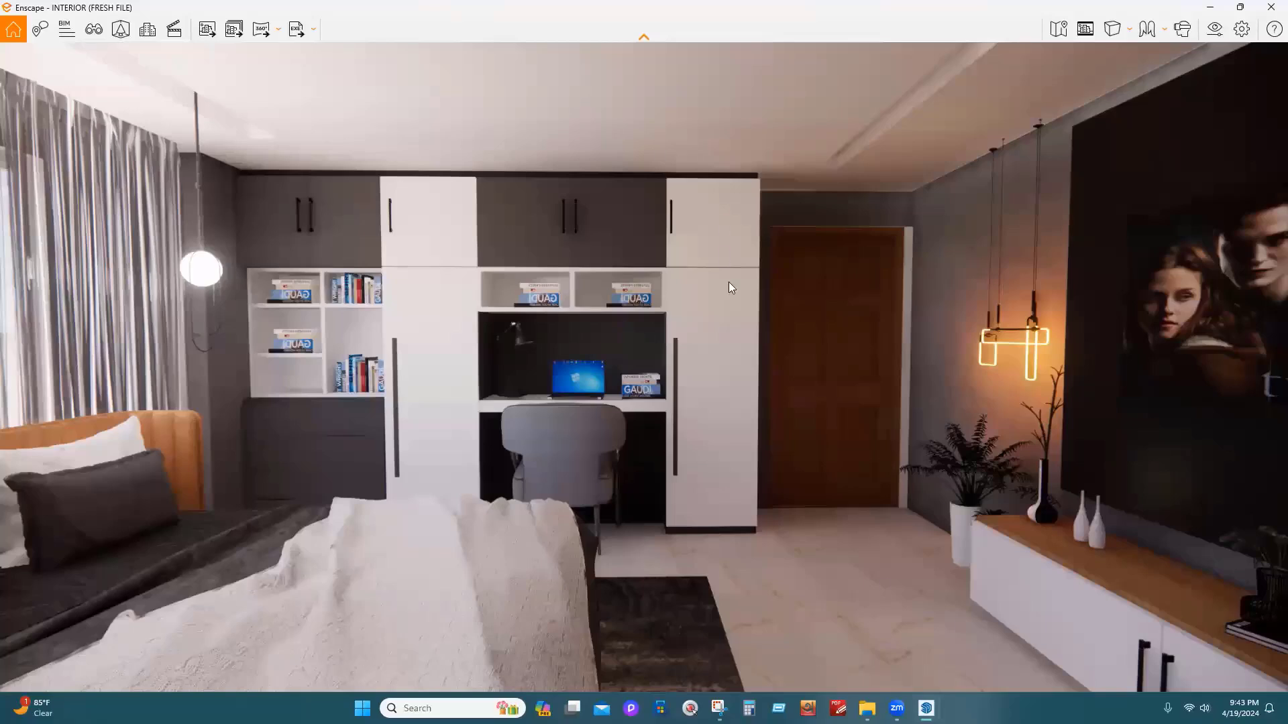
pyautogui.moveTo(896, 708)
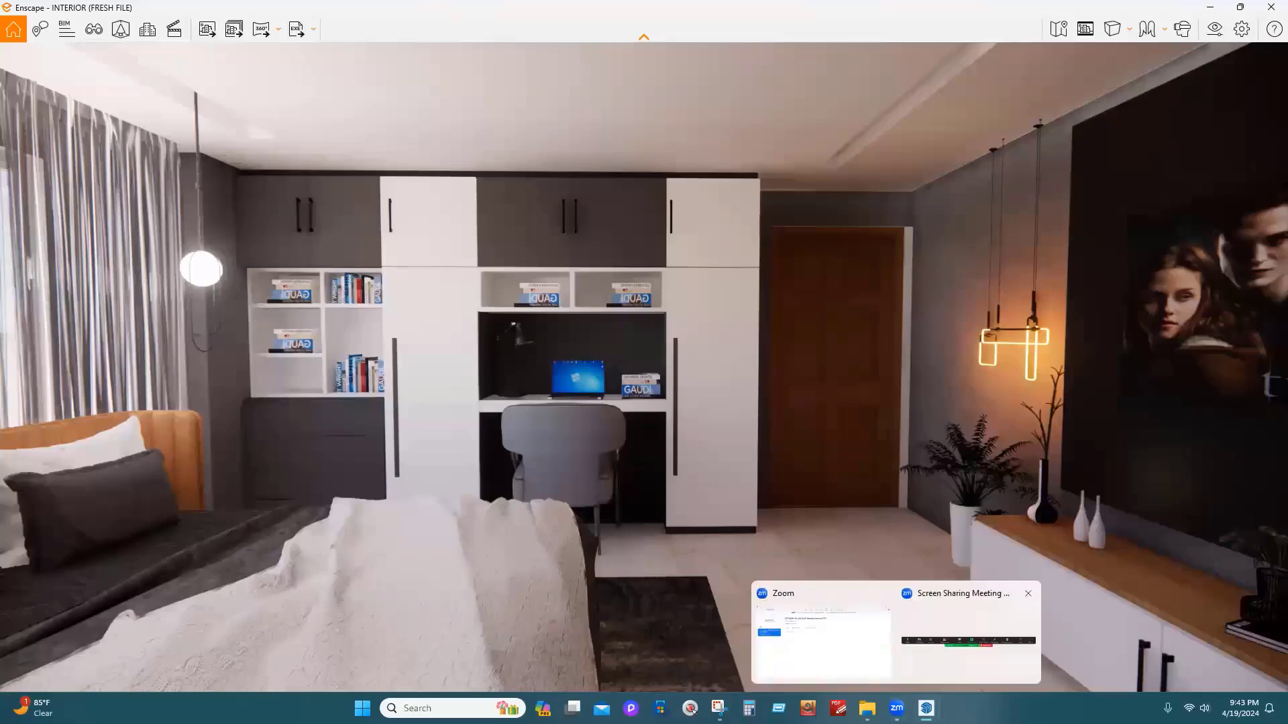
pyautogui.click(836, 669)
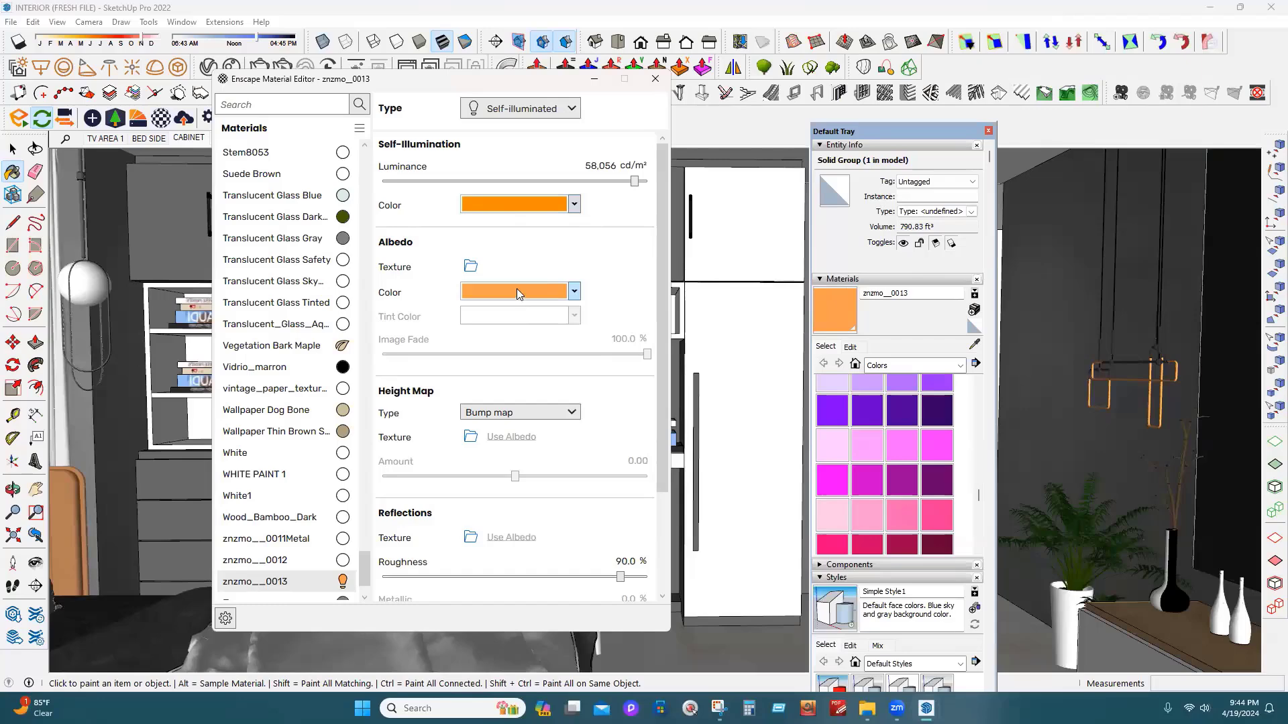
# Look at the albedo color choices of the znzmo__0013 material, close the Material Editor and return to the Select tool
pyautogui.click(574, 296)
pyautogui.click(574, 295)
pyautogui.click(839, 304)
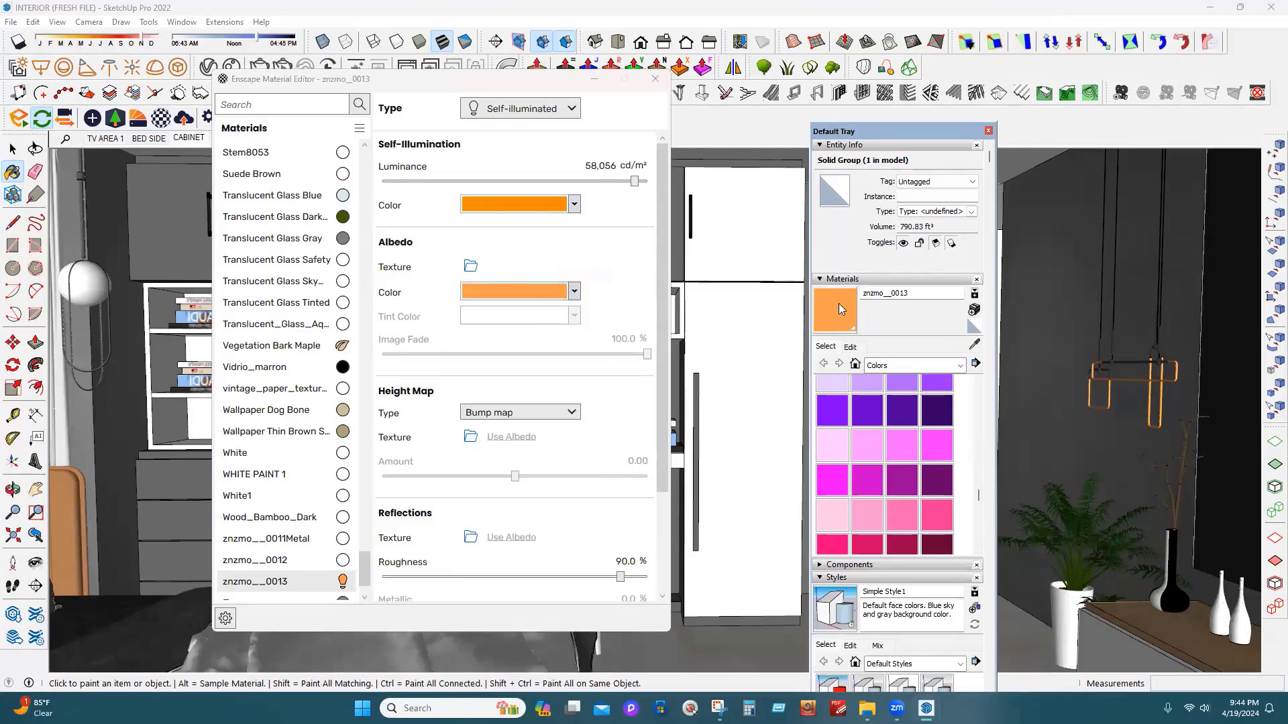
pyautogui.click(573, 293)
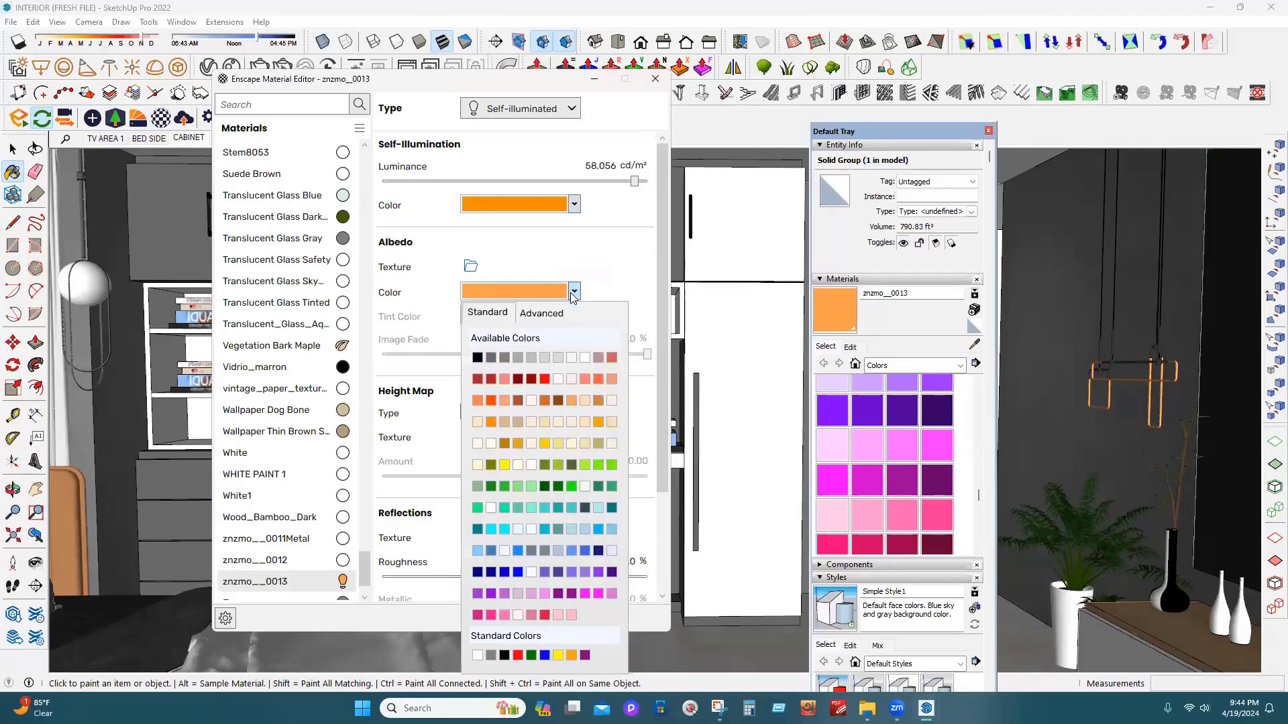
pyautogui.click(624, 257)
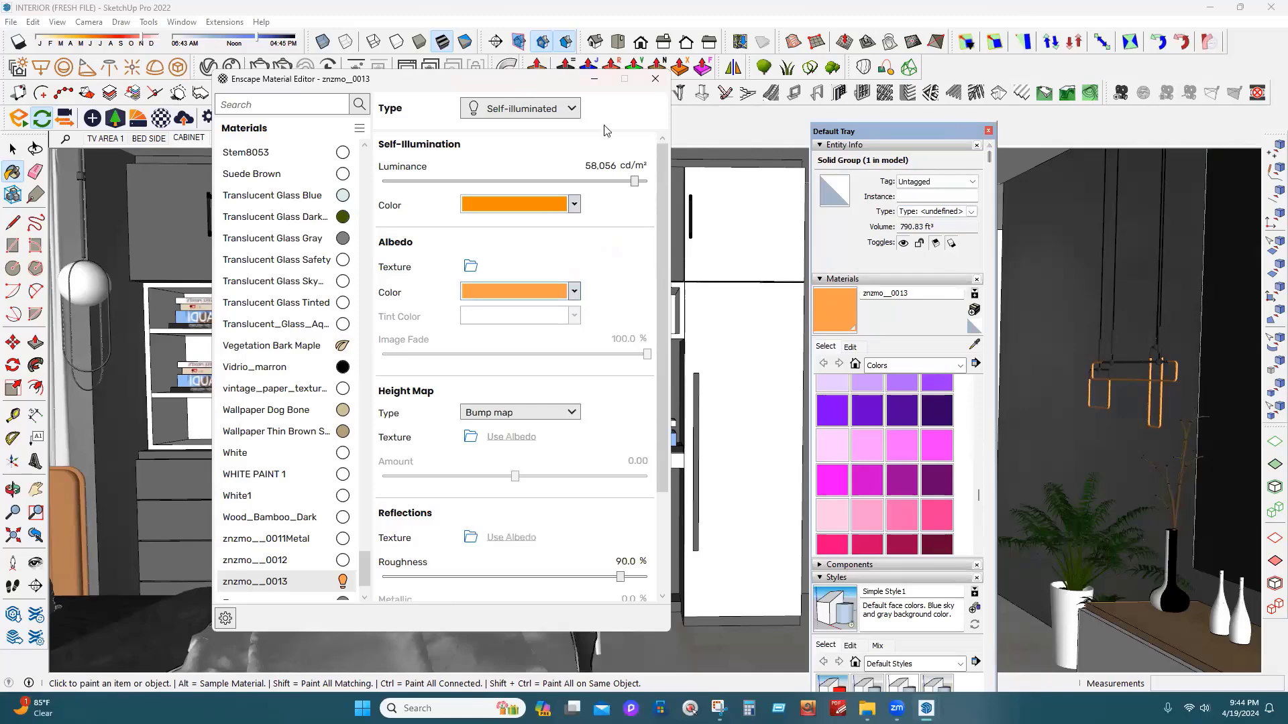
pyautogui.click(655, 80)
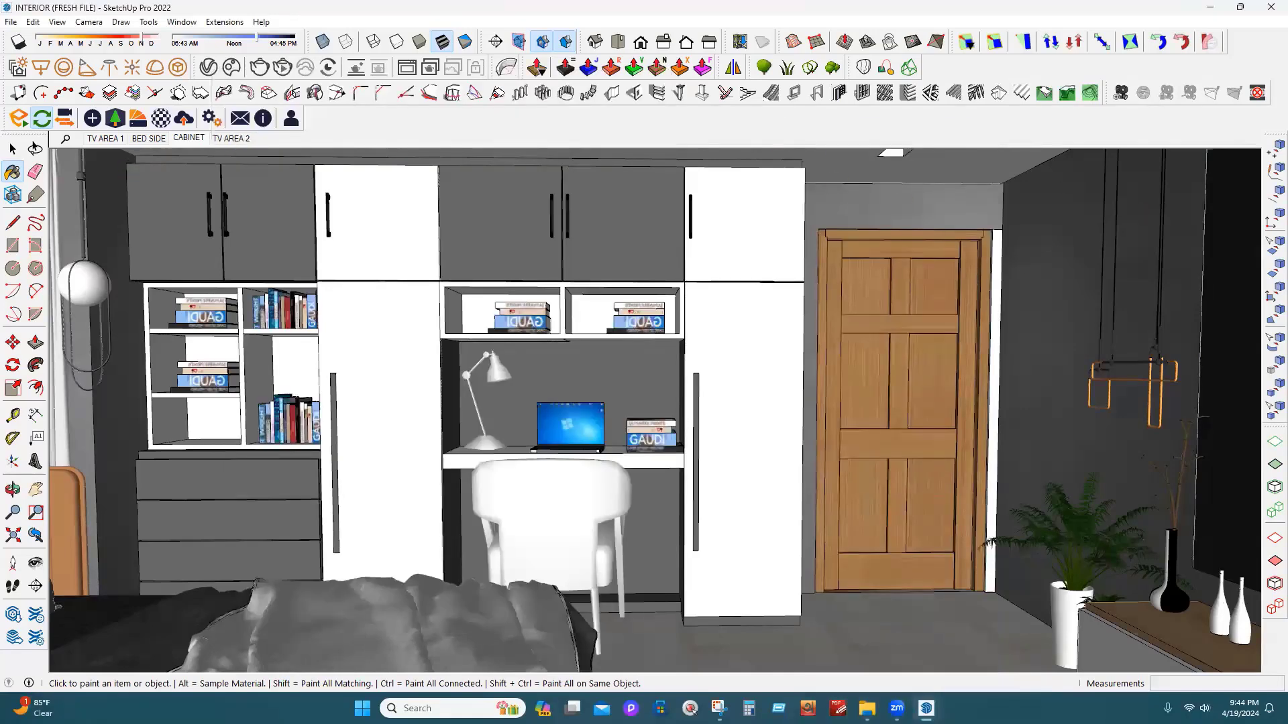
pyautogui.click(13, 148)
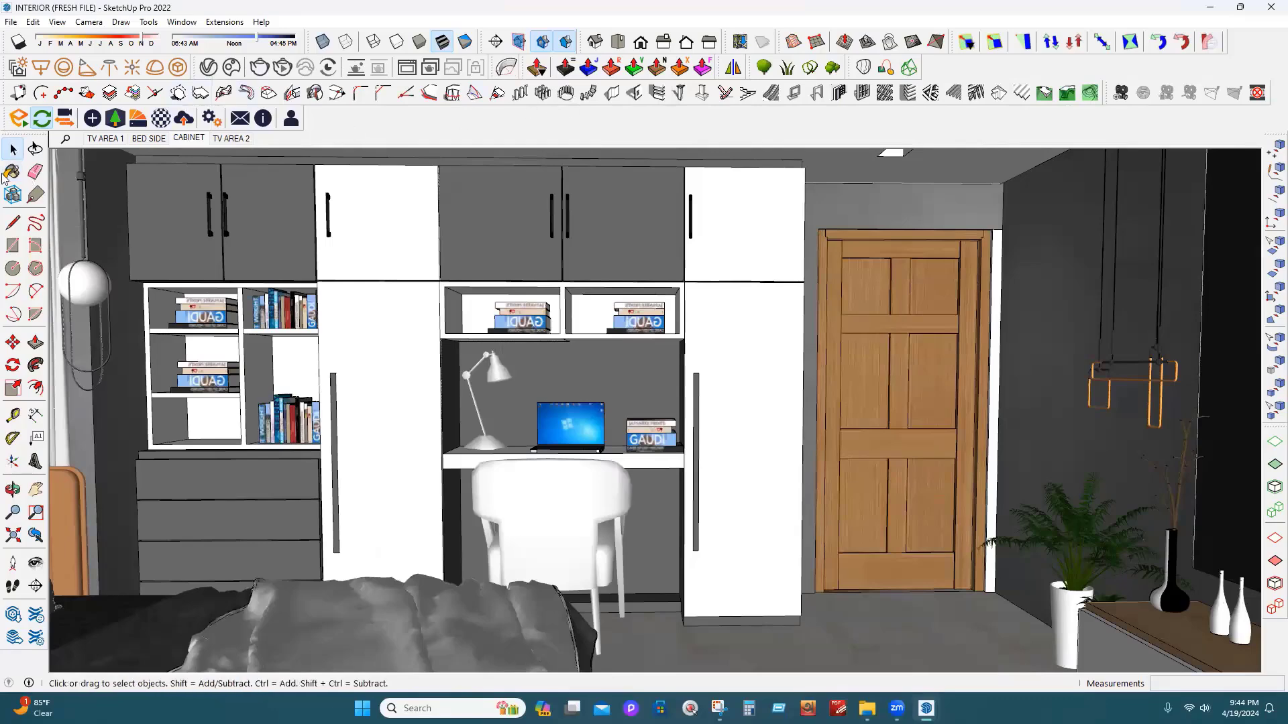
# Sample the hanging globe's Color K05 material into the Enscape Material Editor and set its albedo to the standard orange
pyautogui.click(8, 173)
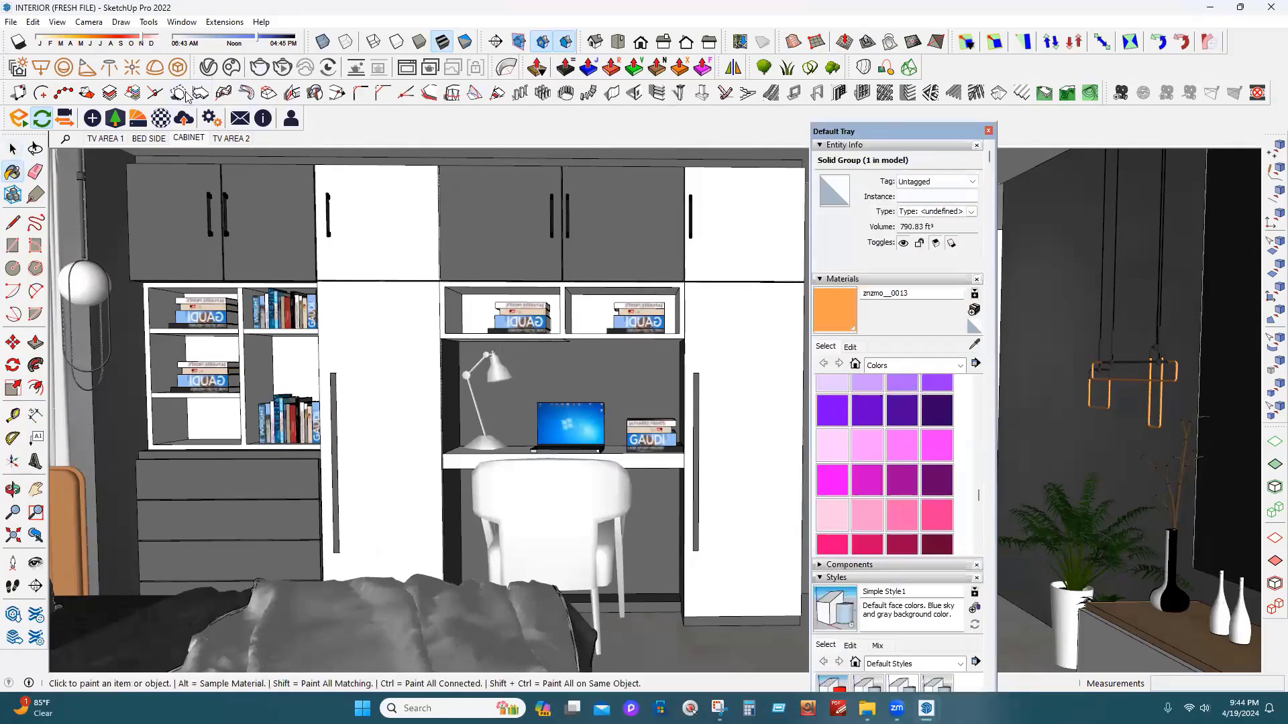
pyautogui.click(161, 118)
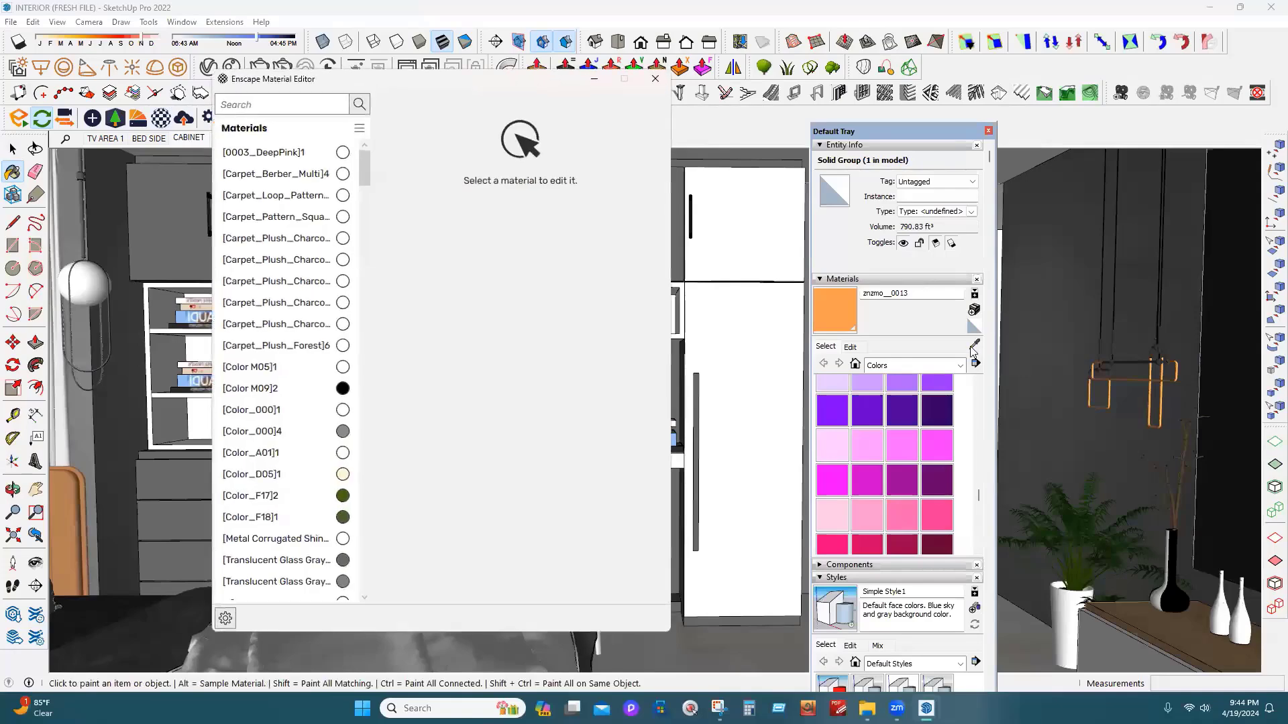
pyautogui.click(974, 344)
pyautogui.click(96, 285)
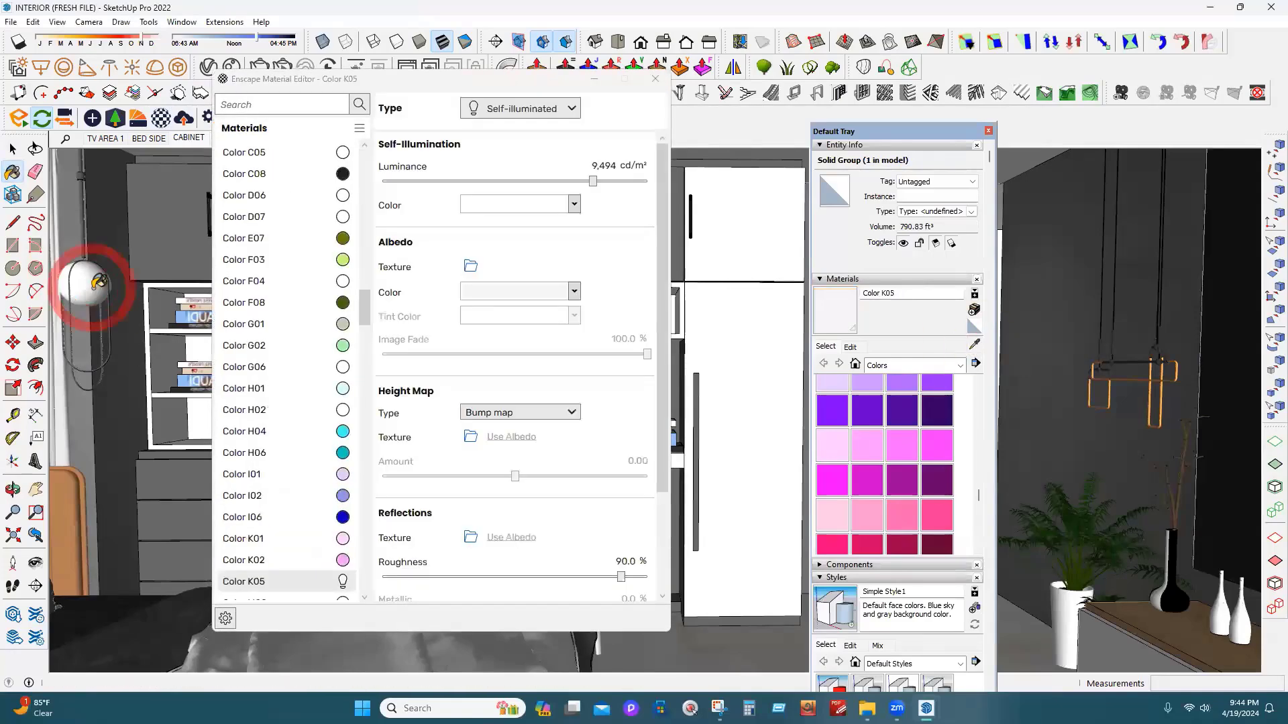
pyautogui.click(574, 291)
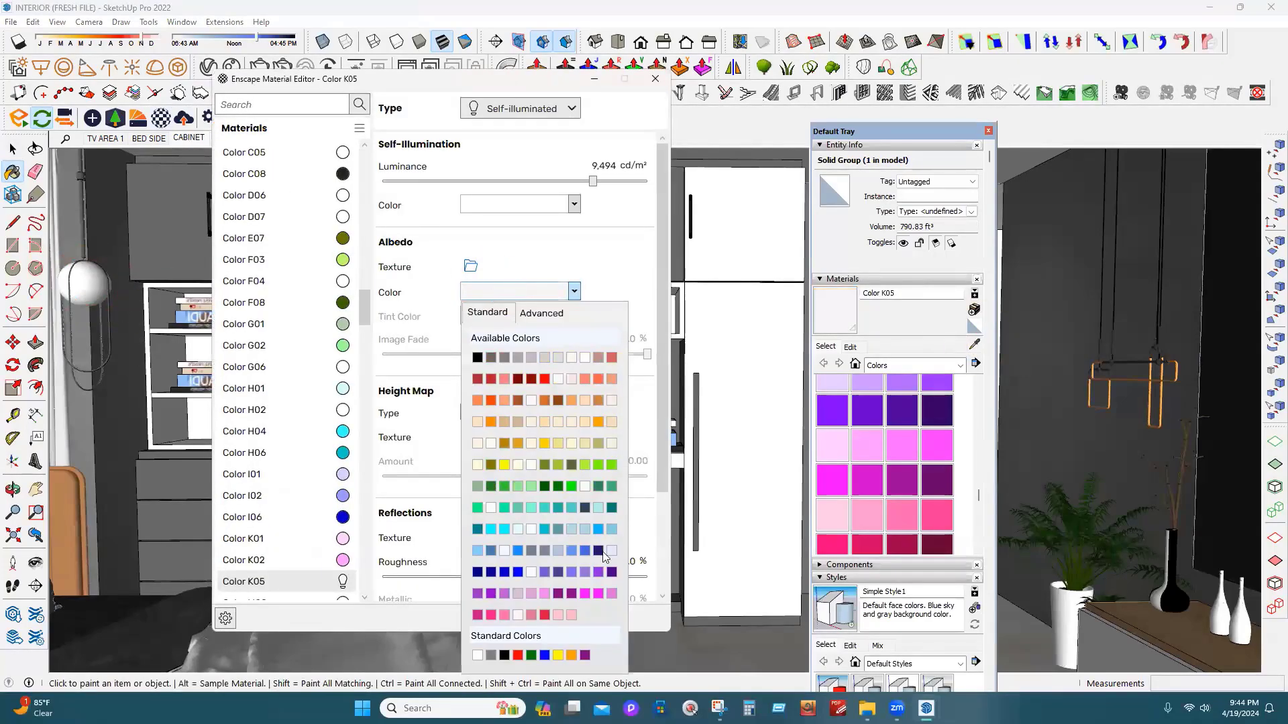
pyautogui.click(572, 655)
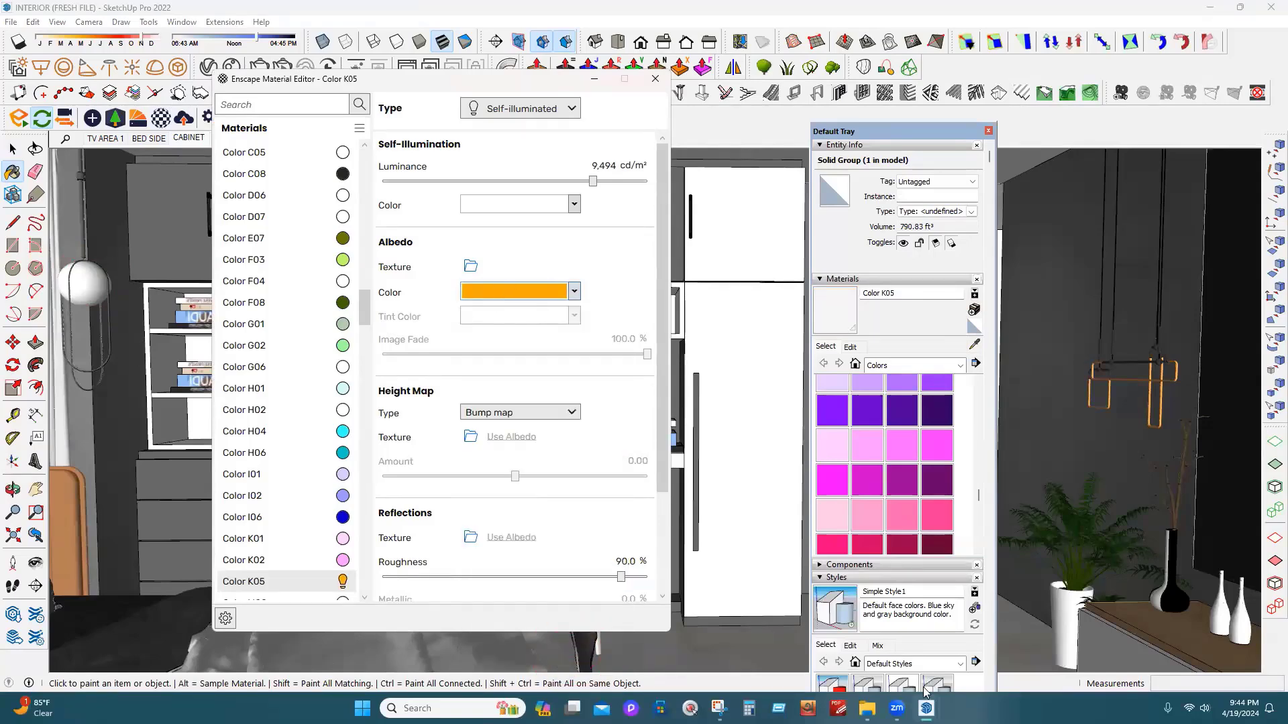
# Compare the globe's orange albedo setting in the Enscape render and go back to its material settings in SketchUp
pyautogui.moveTo(927, 708)
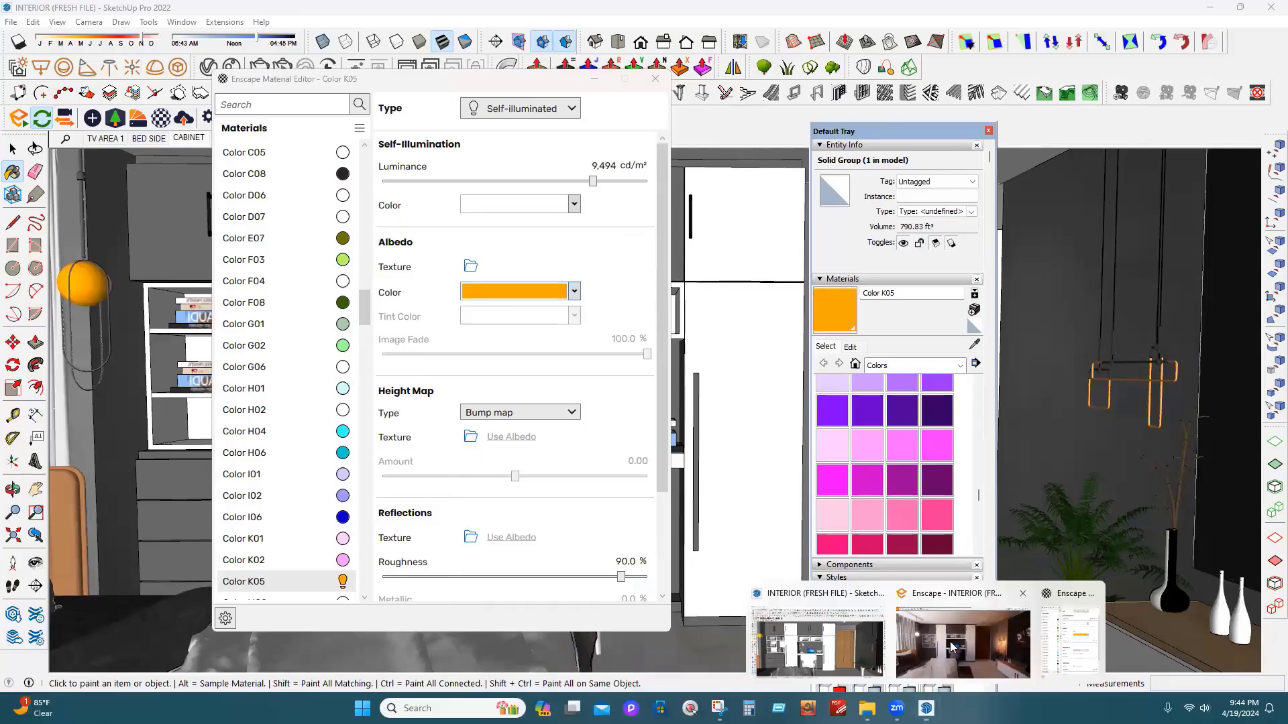
pyautogui.click(963, 642)
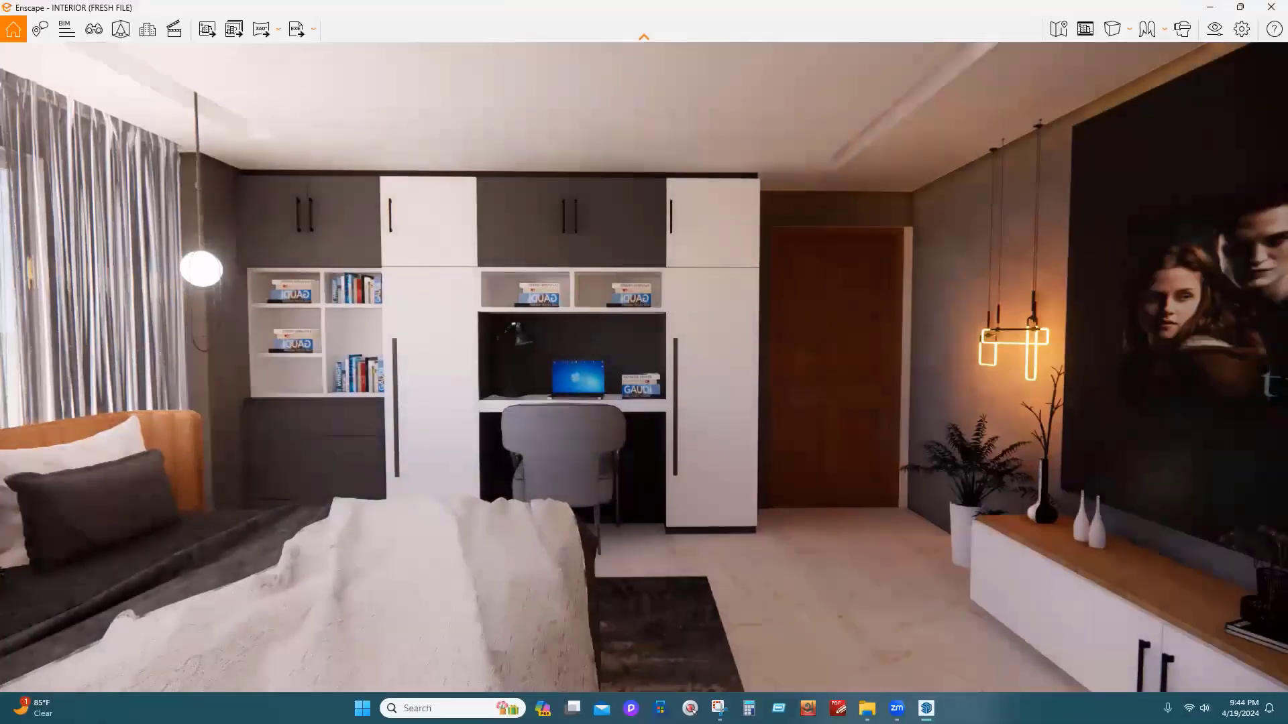
pyautogui.moveTo(897, 708)
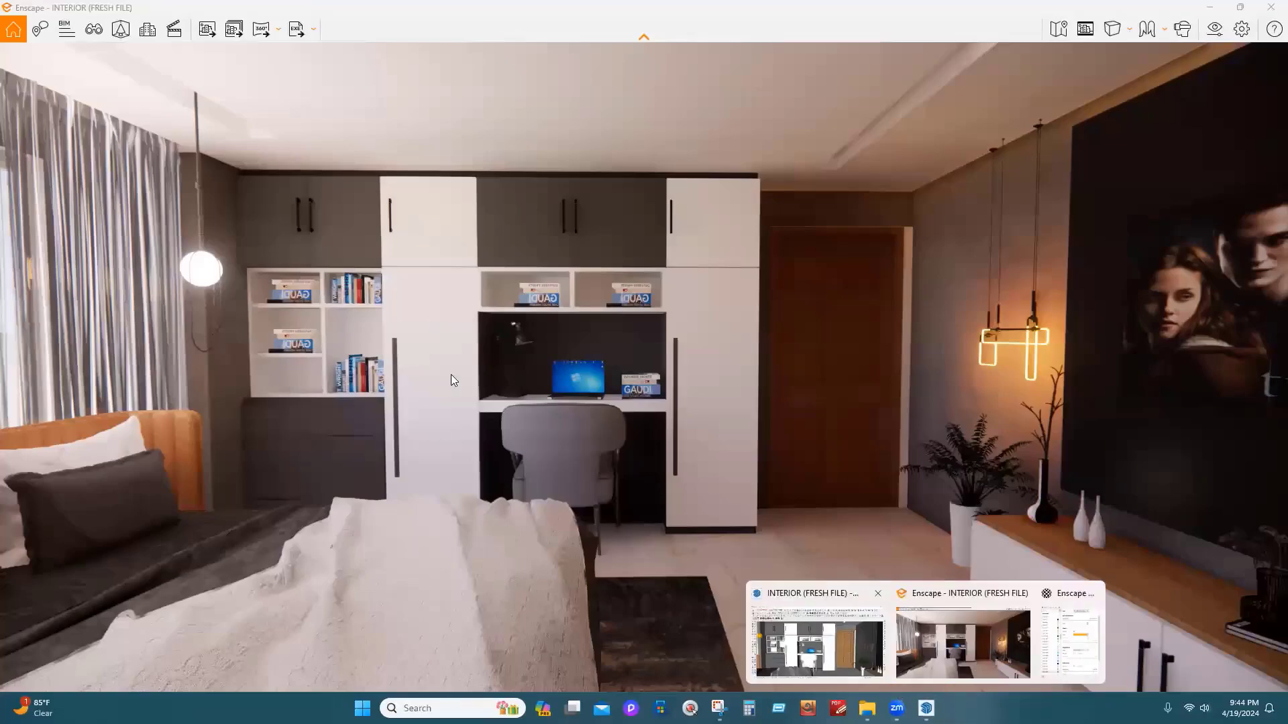
pyautogui.click(818, 642)
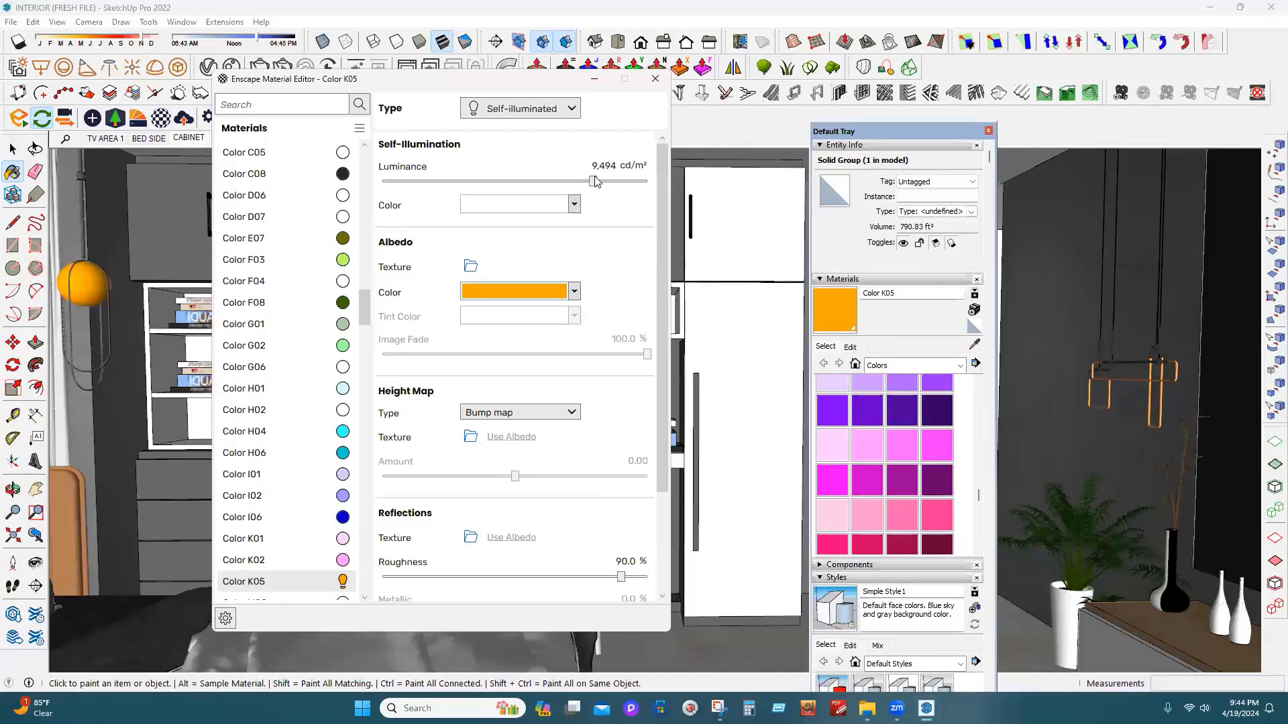
# Raise the Color K05 material's luminance to about 32,292 cd/m² and pick an orange from the available albedo colors
pyautogui.moveTo(607, 184); pyautogui.dragTo(621, 181)
pyautogui.moveTo(927, 708)
pyautogui.scroll(-1, 508, 354)
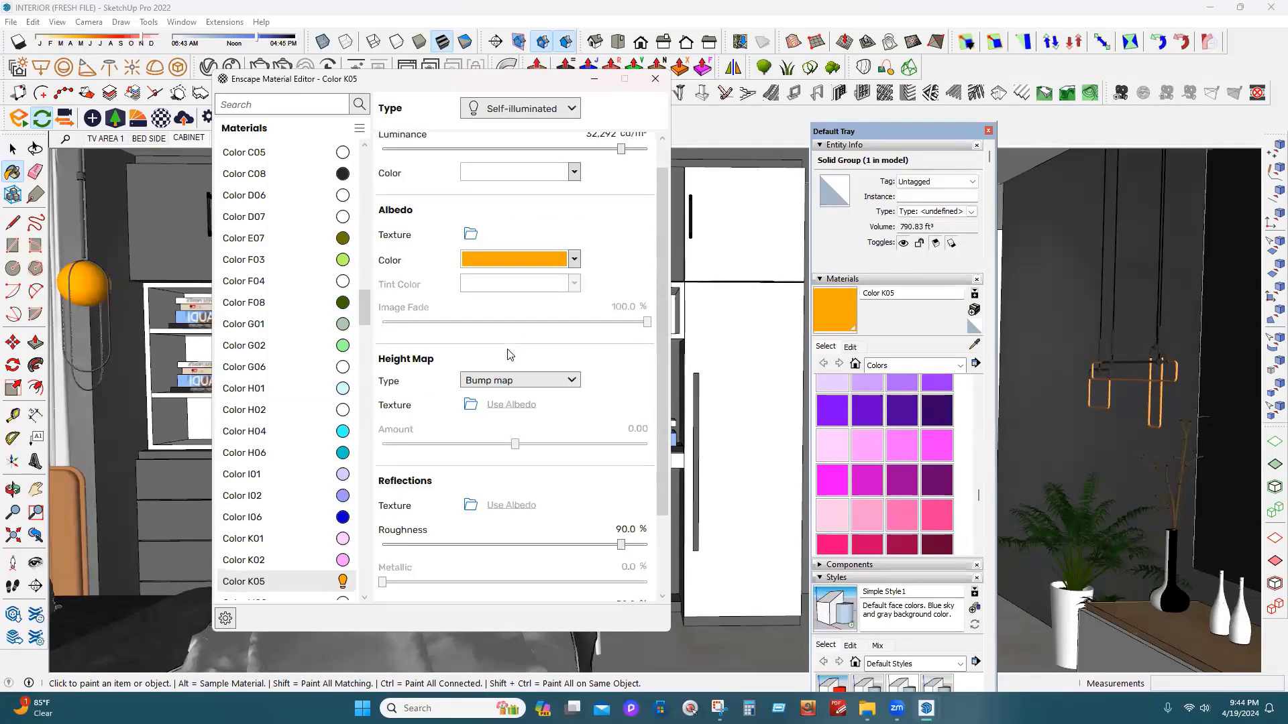
pyautogui.click(506, 260)
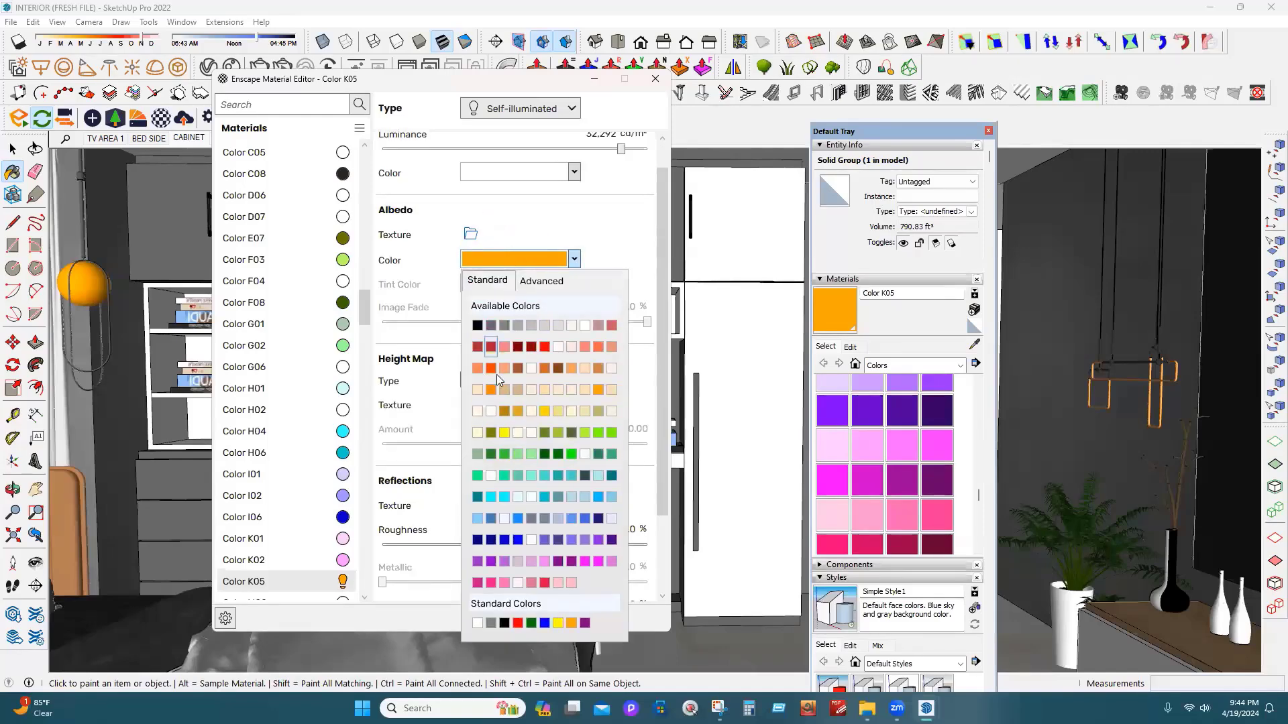
pyautogui.click(597, 387)
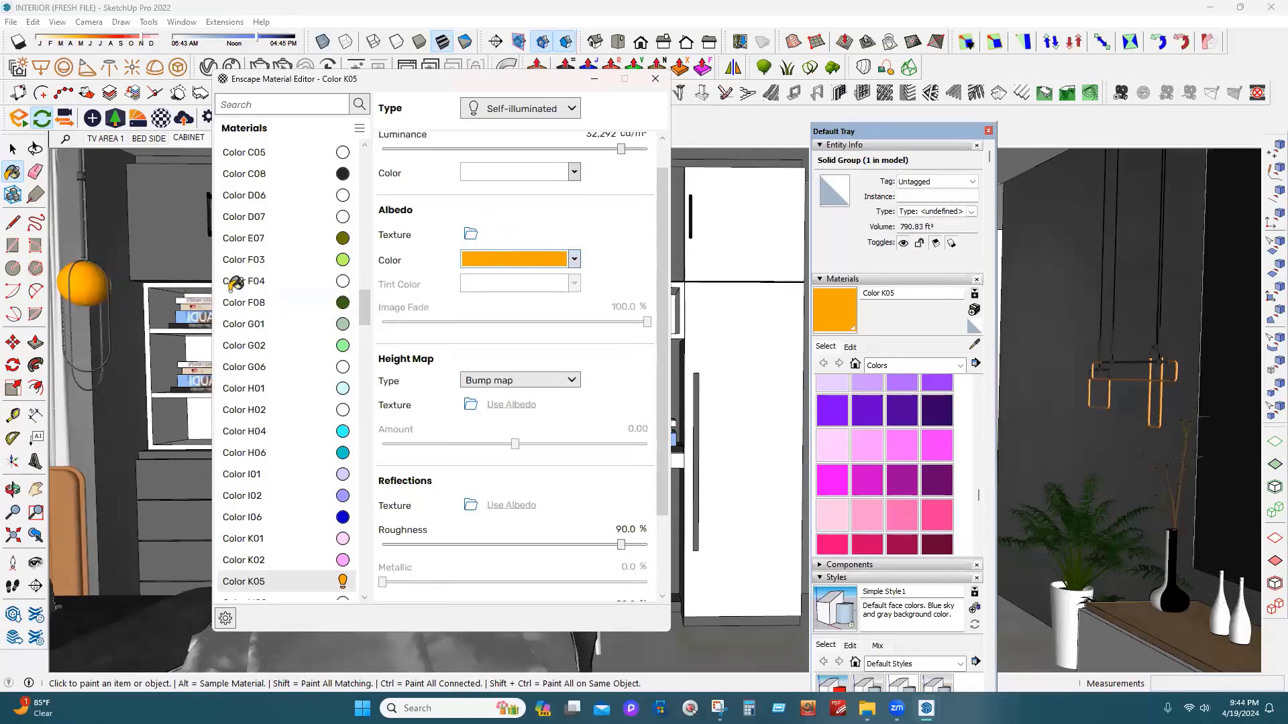
# Increase Color K05's luminance slightly further, then close the Material Editor and the Default Tray
pyautogui.scroll(1, 599, 220)
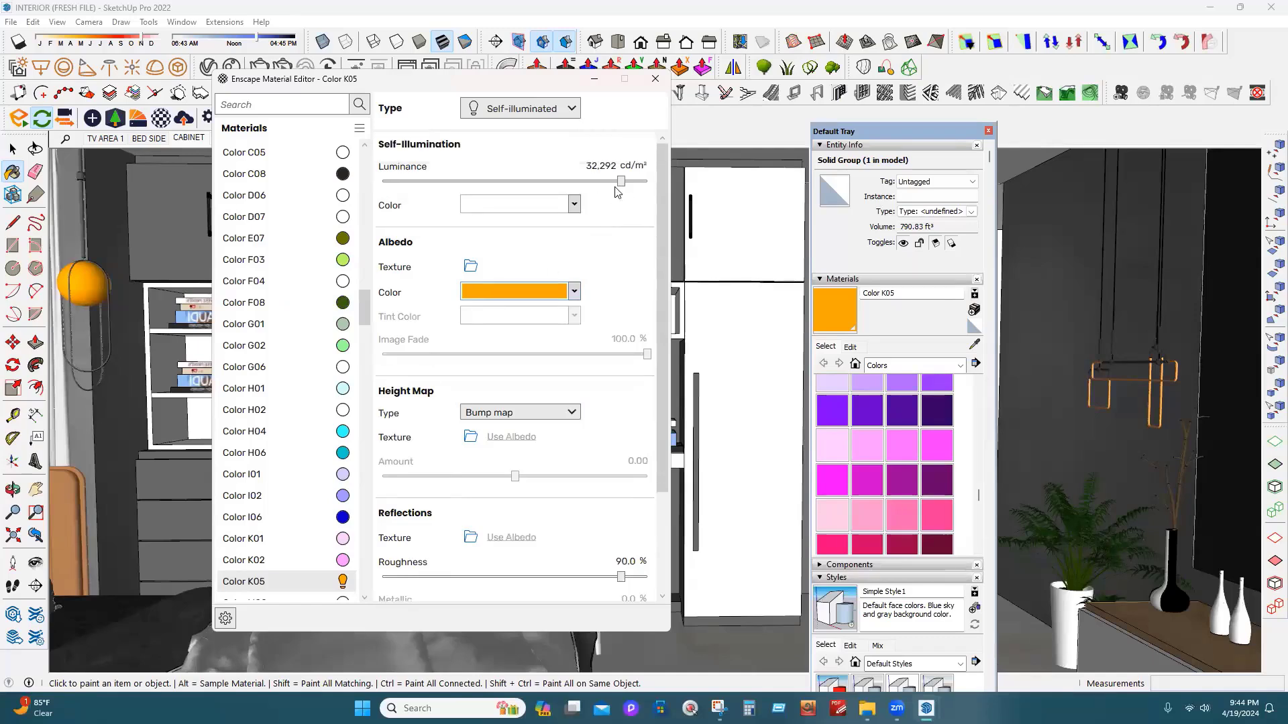
pyautogui.moveTo(621, 182); pyautogui.dragTo(625, 181)
pyautogui.click(655, 78)
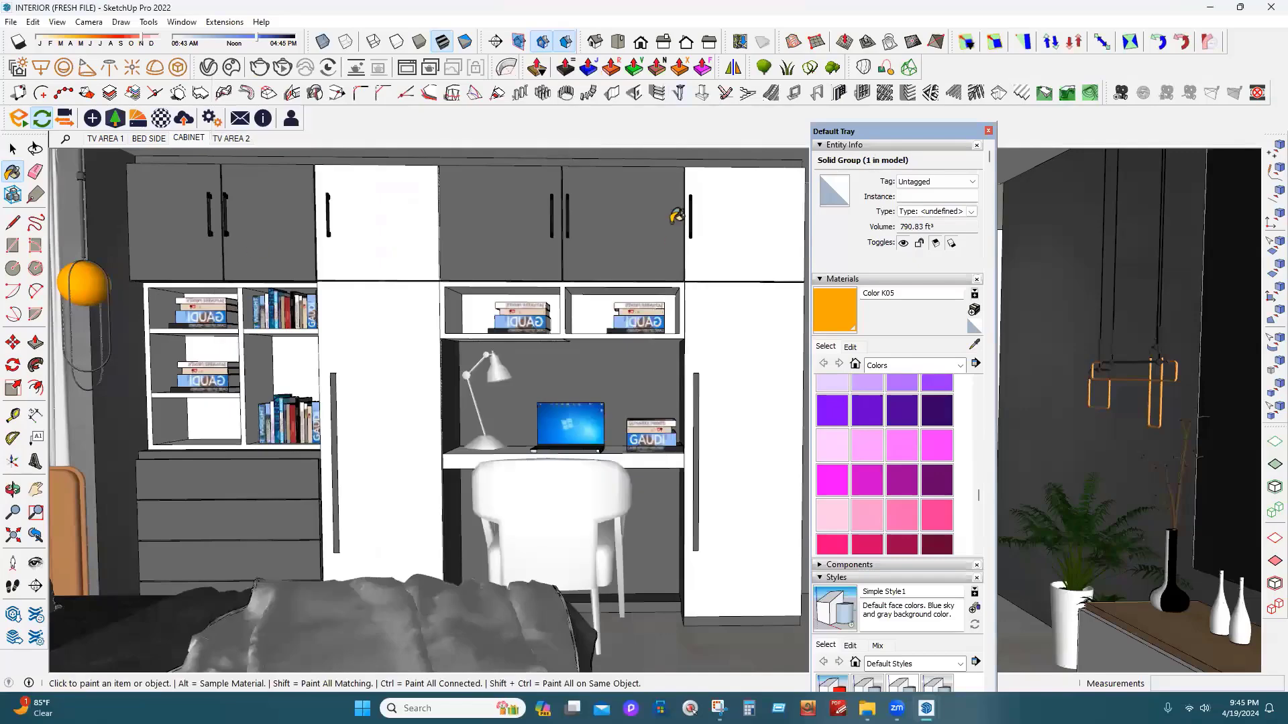
pyautogui.click(988, 130)
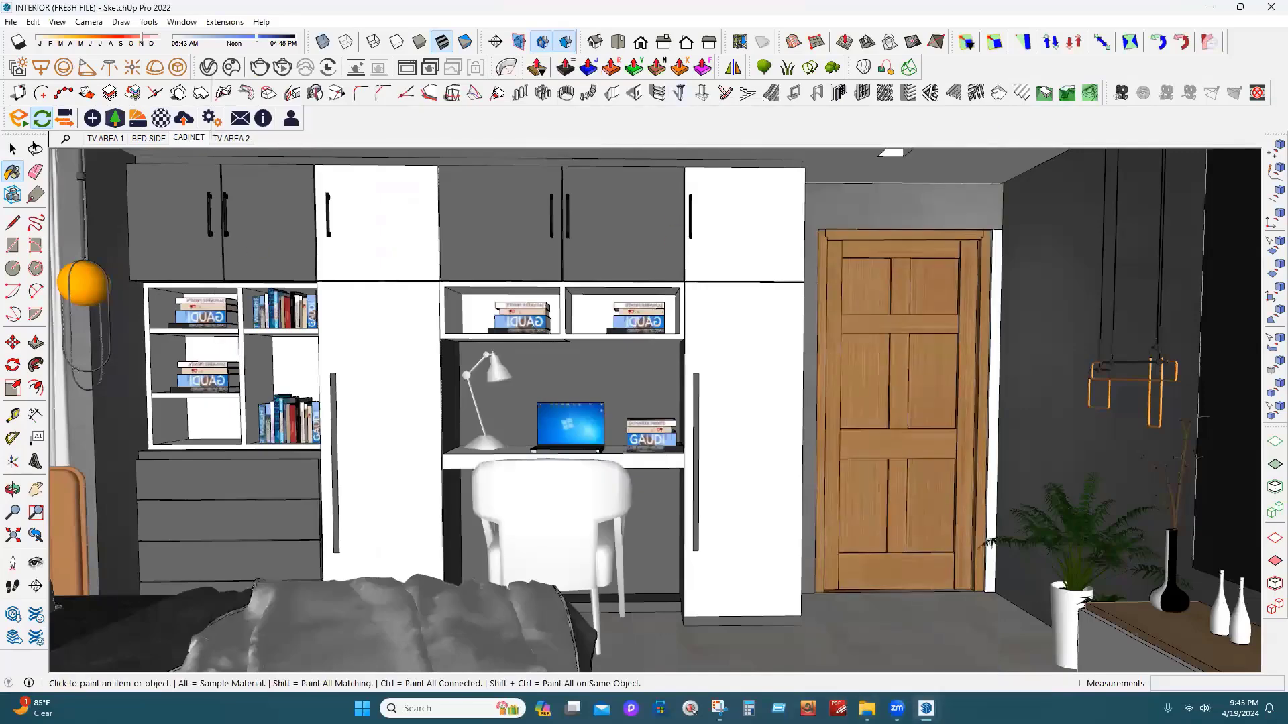
# Check the hanging globe's glow in the Enscape render and switch back to SketchUp
pyautogui.moveTo(927, 708)
pyautogui.click(977, 646)
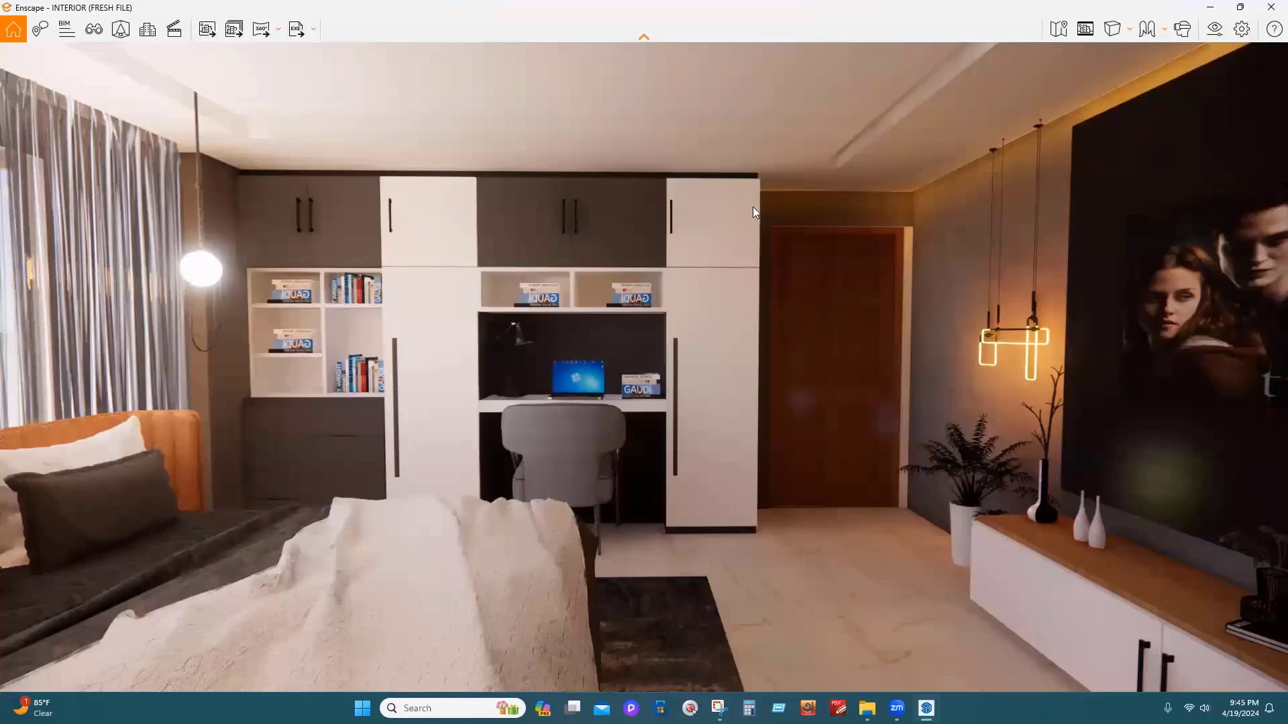
pyautogui.moveTo(927, 708)
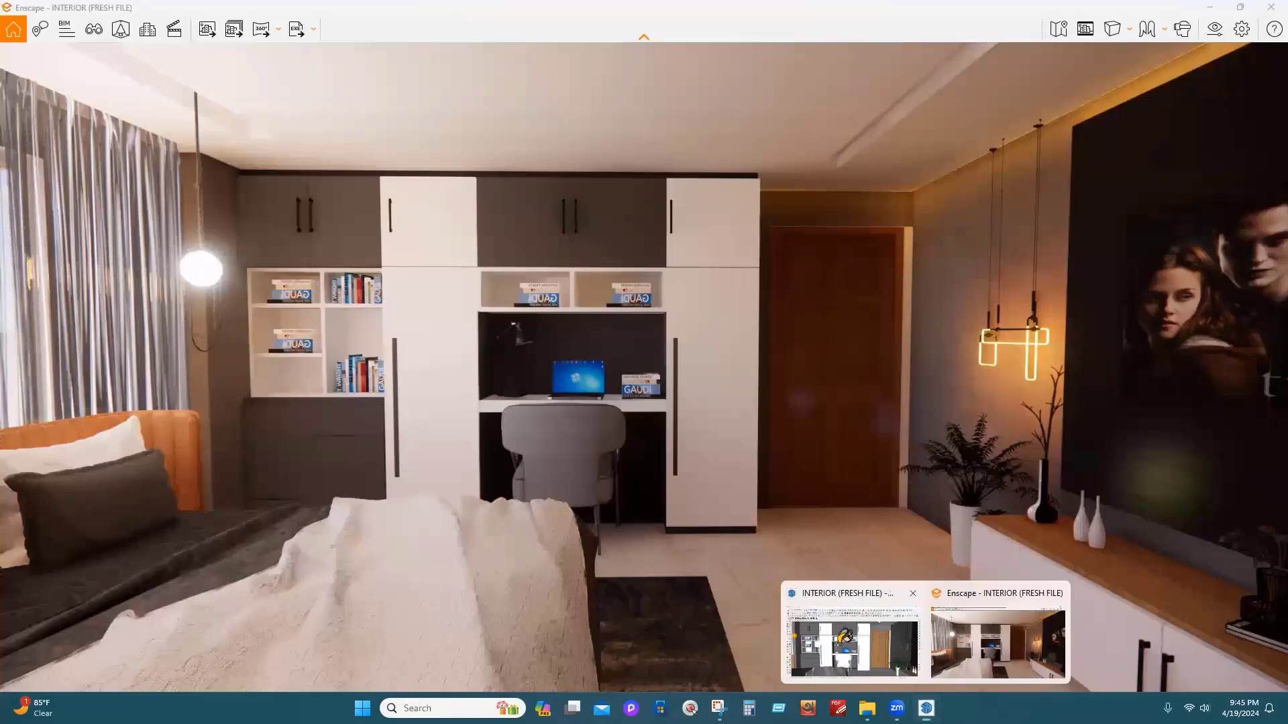
pyautogui.click(847, 641)
# Place an Enscape line light source in the desk niche, at the upper left corner beneath the book shelf
pyautogui.click(13, 149)
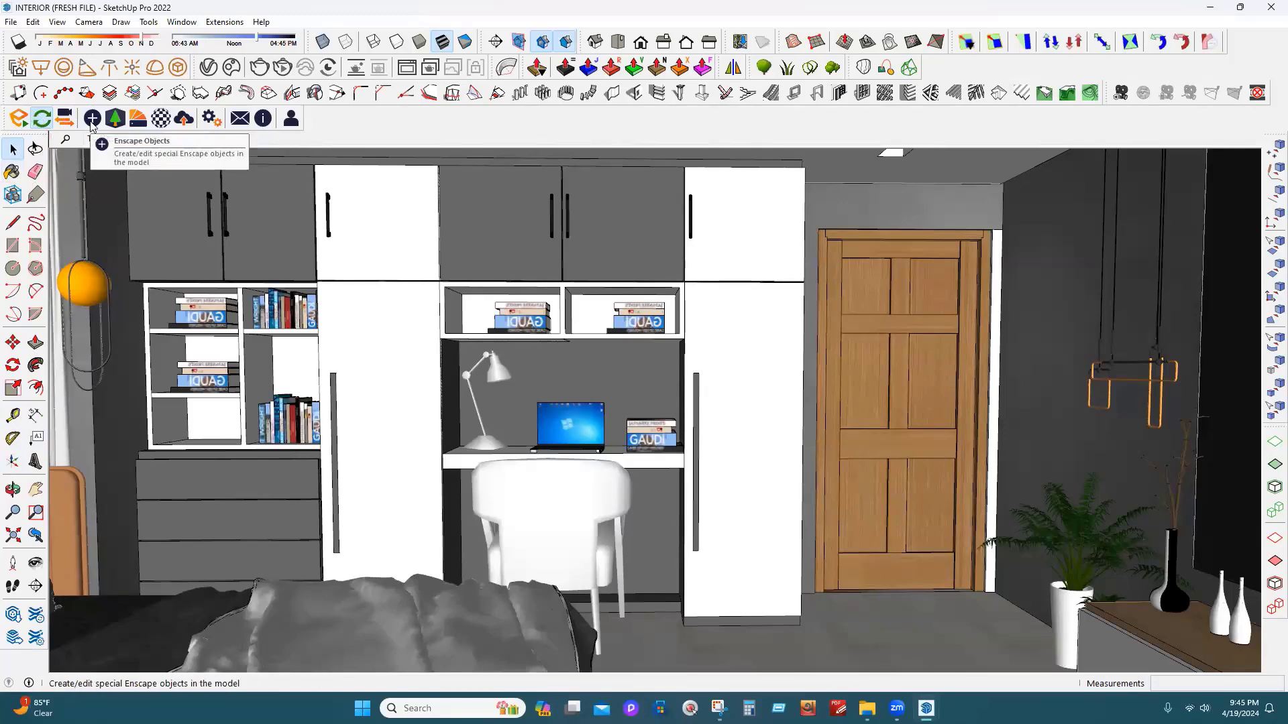
pyautogui.click(92, 119)
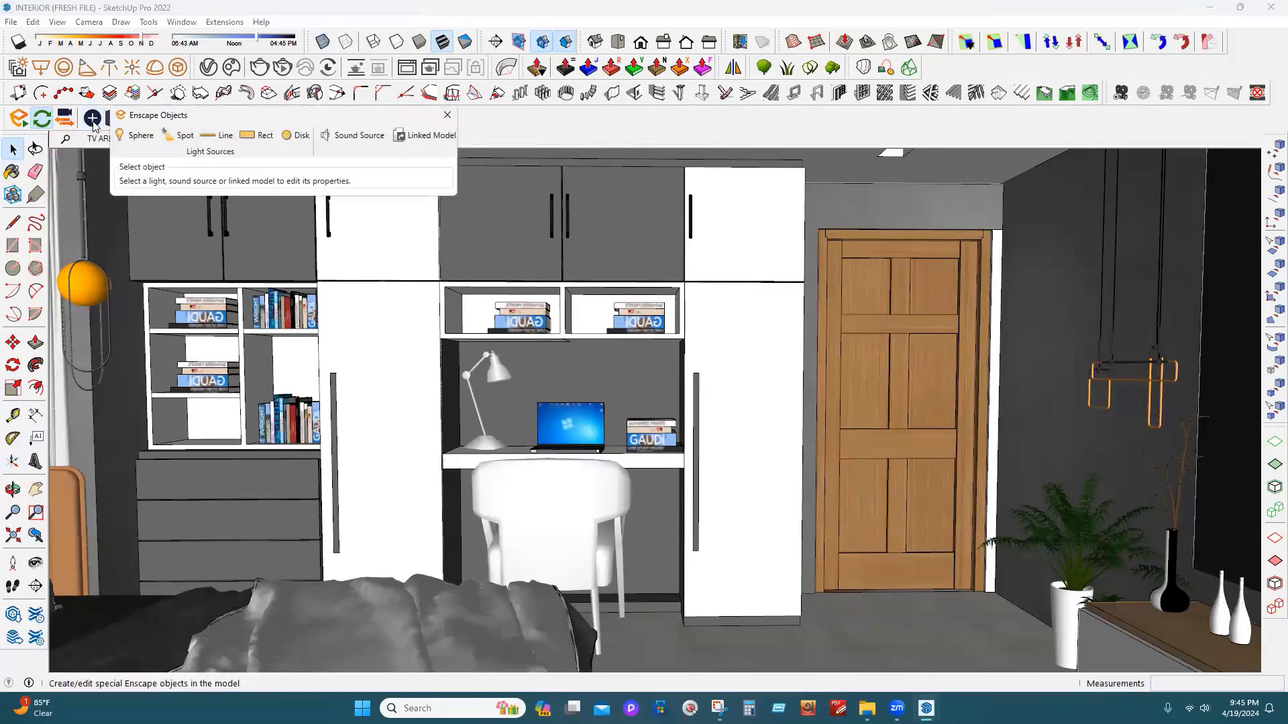
pyautogui.click(216, 138)
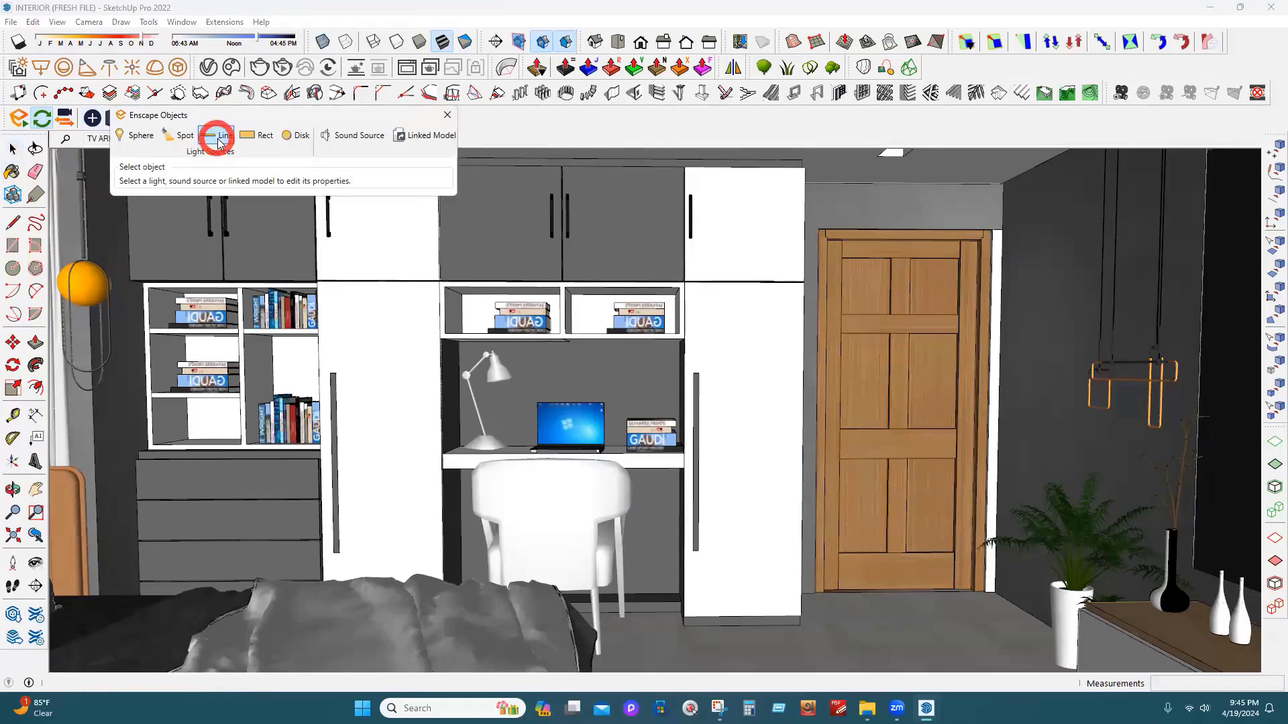
pyautogui.scroll(5, 549, 362)
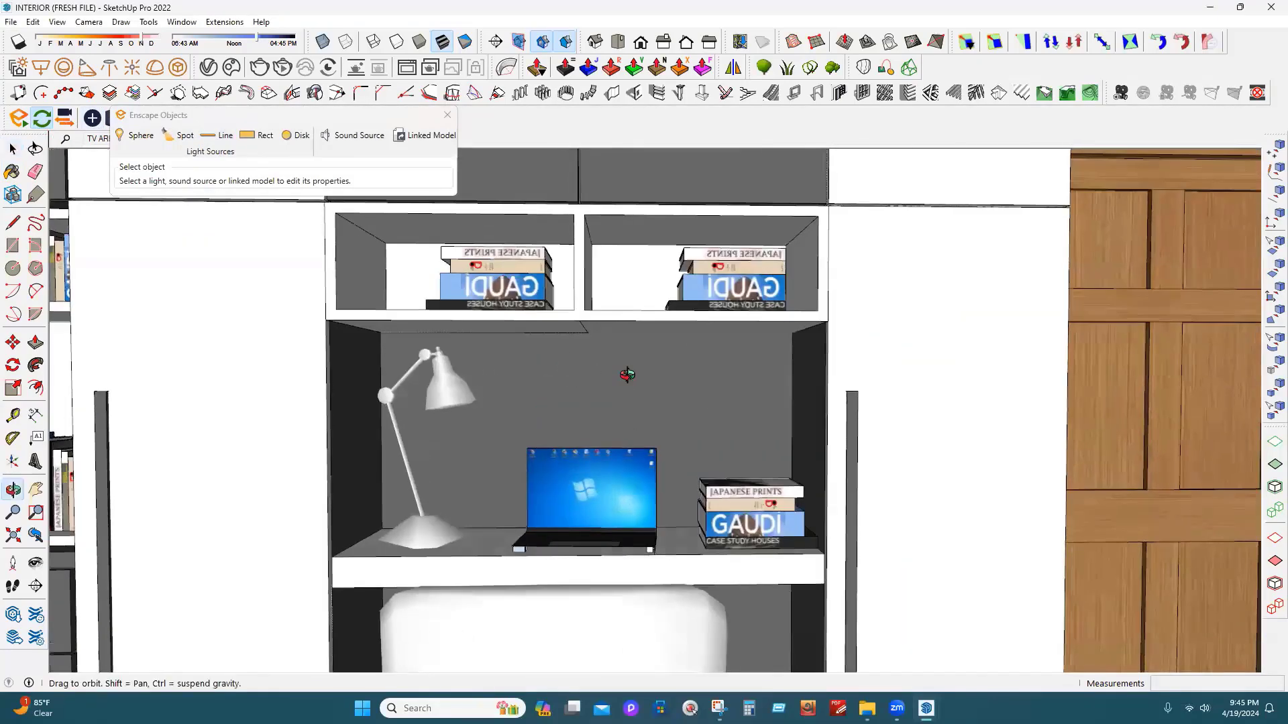
pyautogui.moveTo(681, 378); pyautogui.dragTo(769, 347, button='middle')
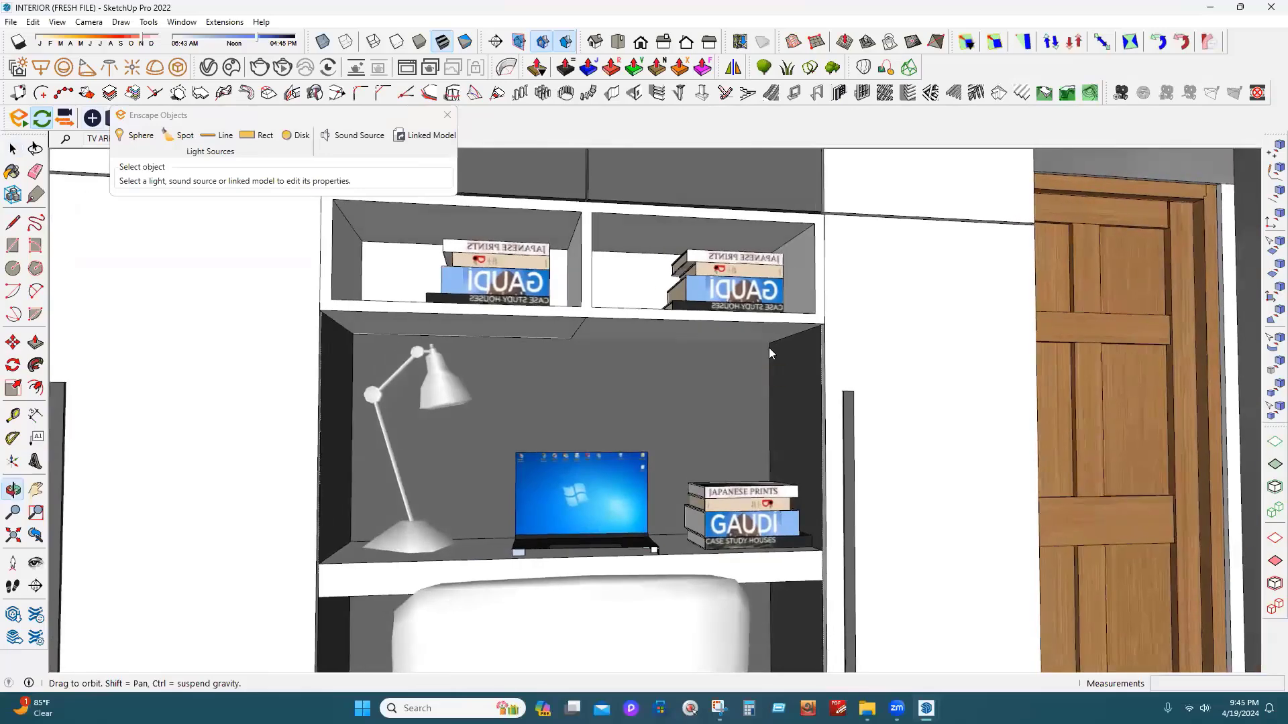
pyautogui.click(769, 346)
pyautogui.click(354, 335)
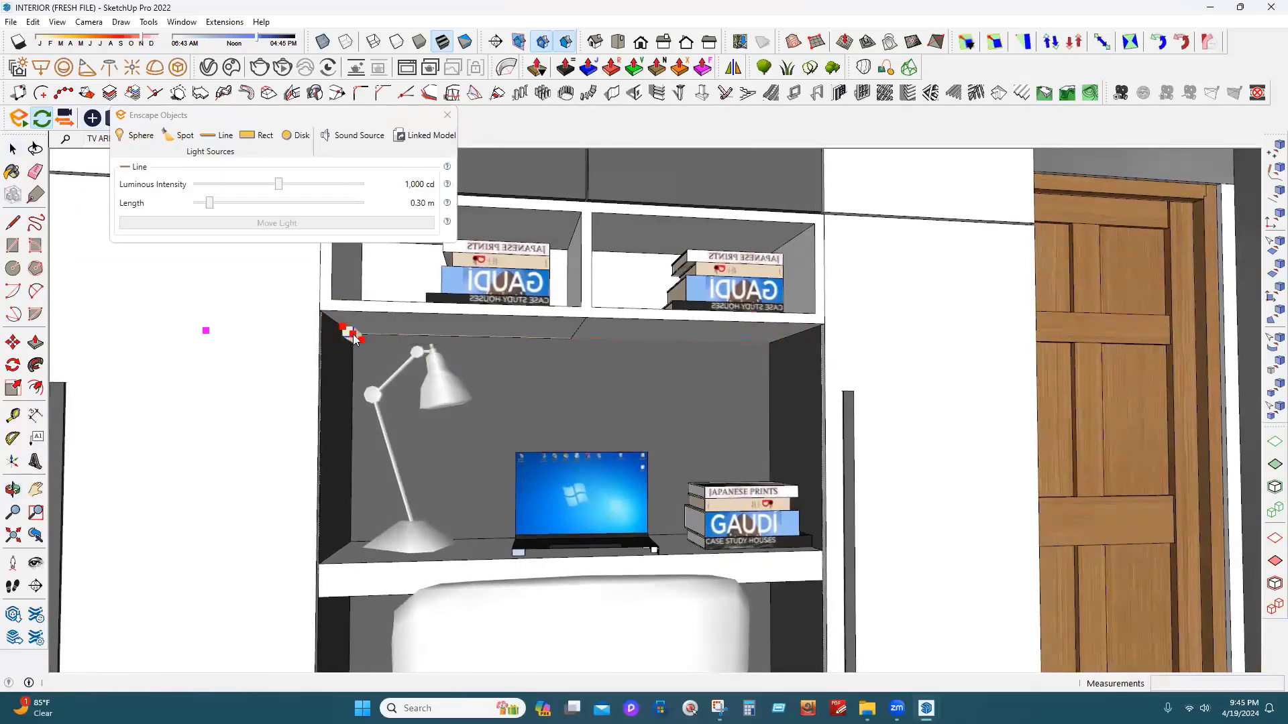
# Move the line light from the niche's corner to the right half of the shelf's underside above the desk
pyautogui.click(353, 335)
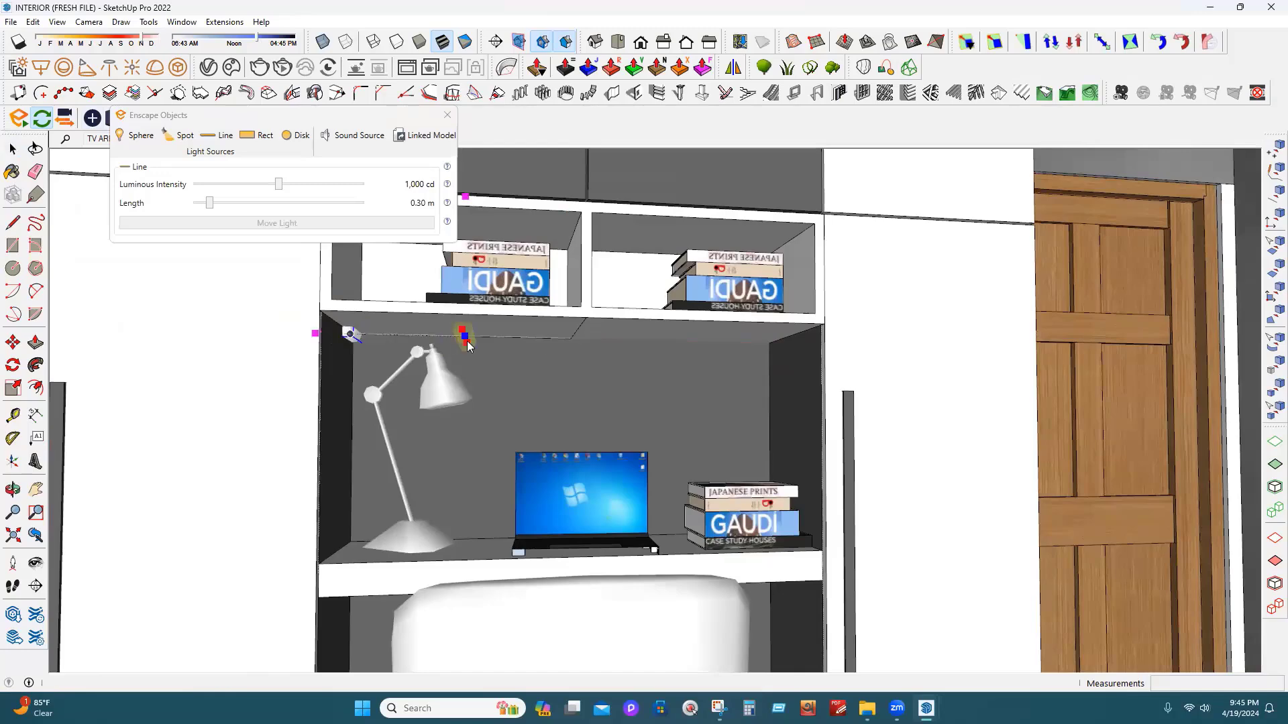
pyautogui.click(728, 342)
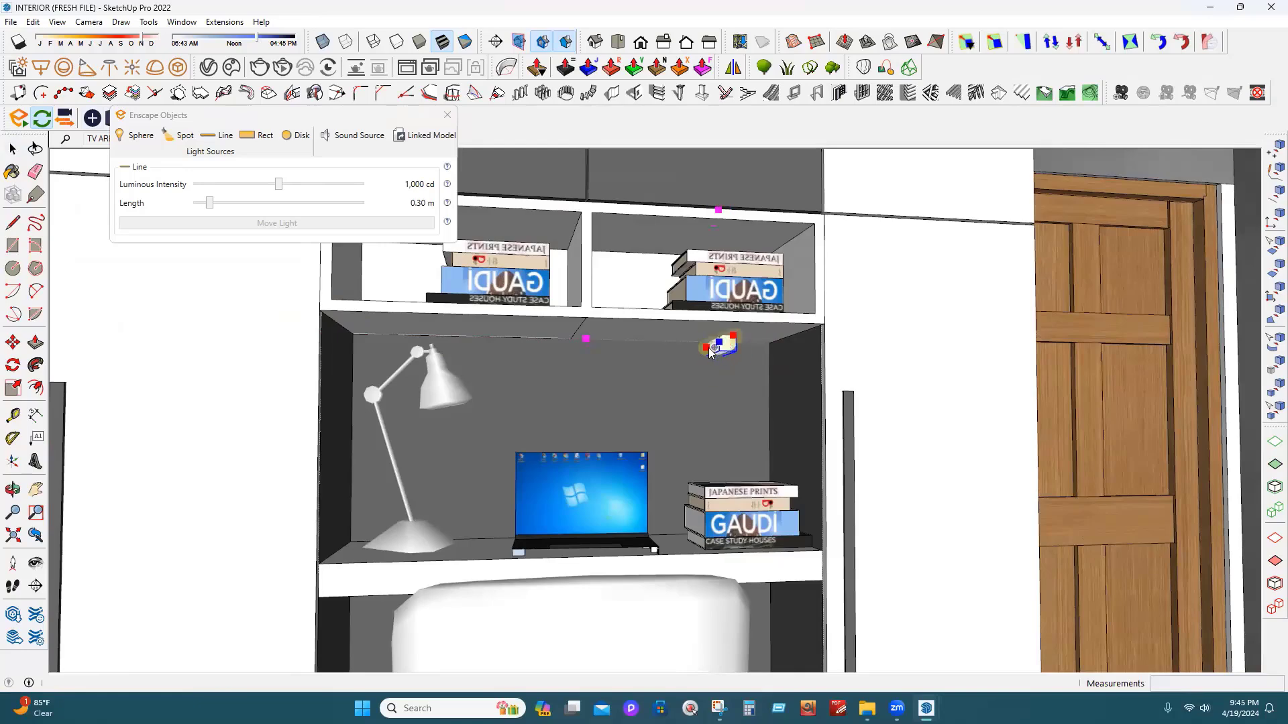
pyautogui.click(721, 352)
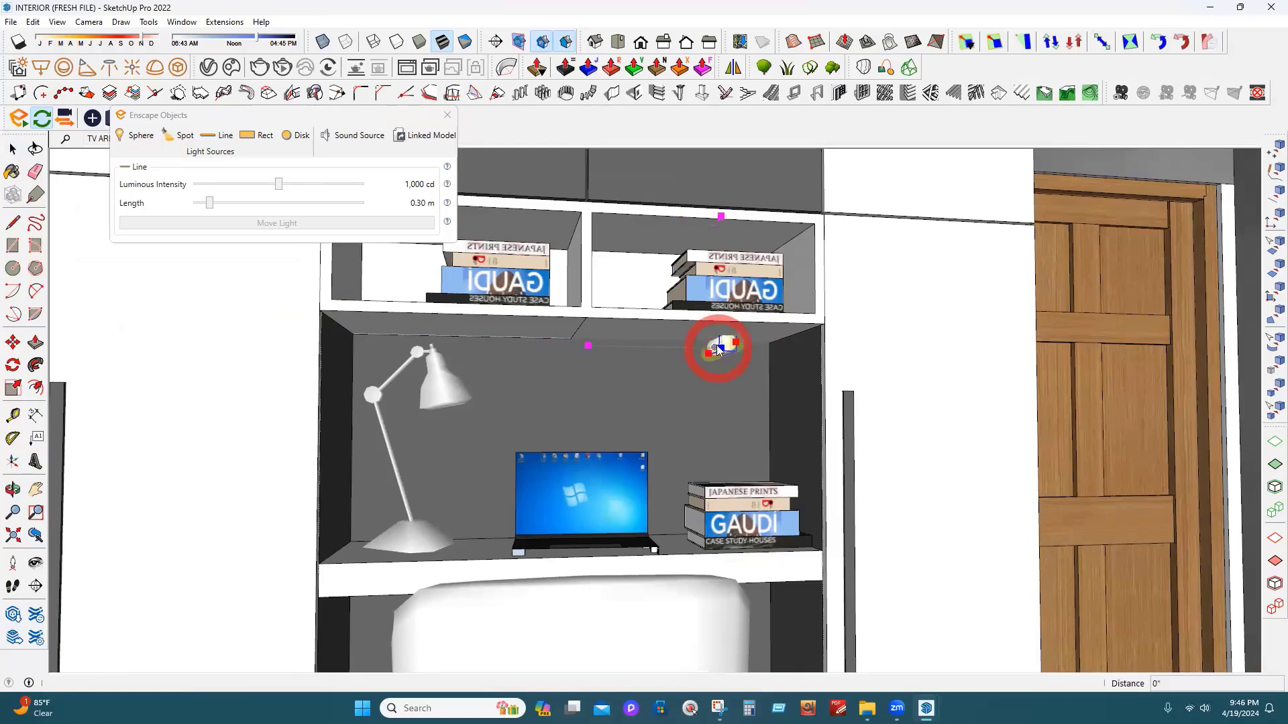
pyautogui.click(664, 353)
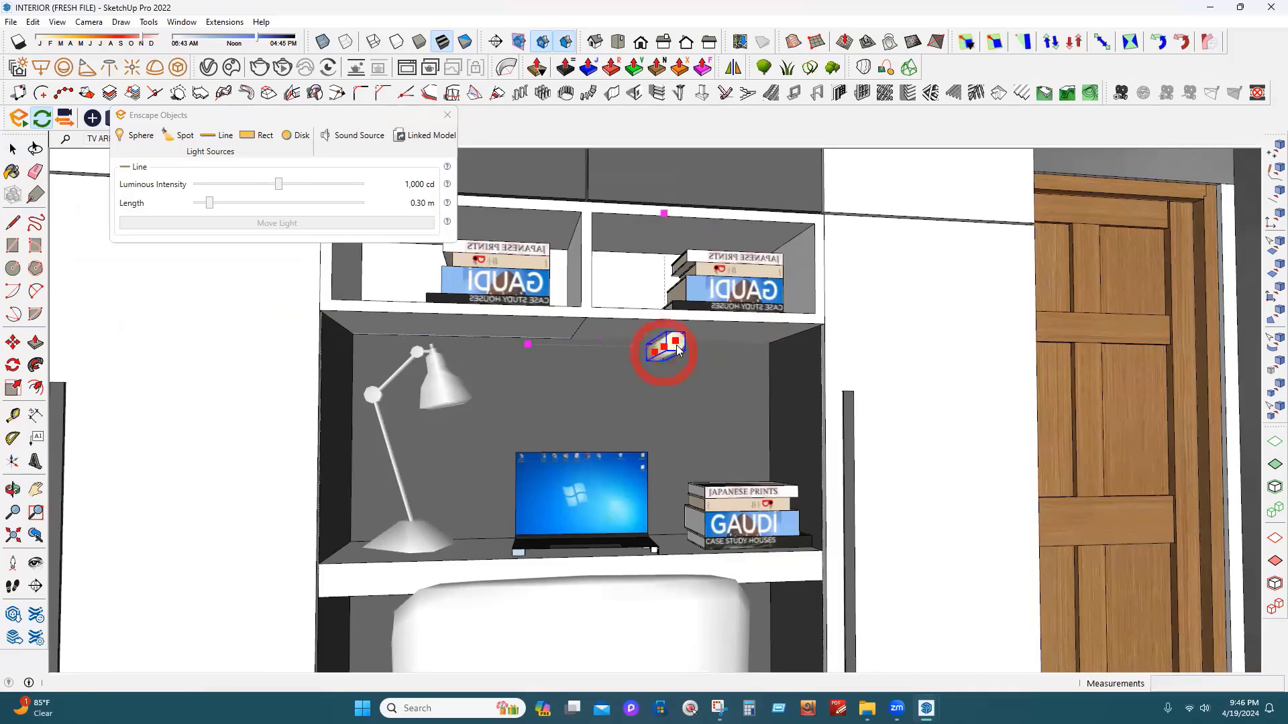
# Lengthen the line light under the shelf to about 0.88 m
pyautogui.click(676, 343)
pyautogui.click(599, 344)
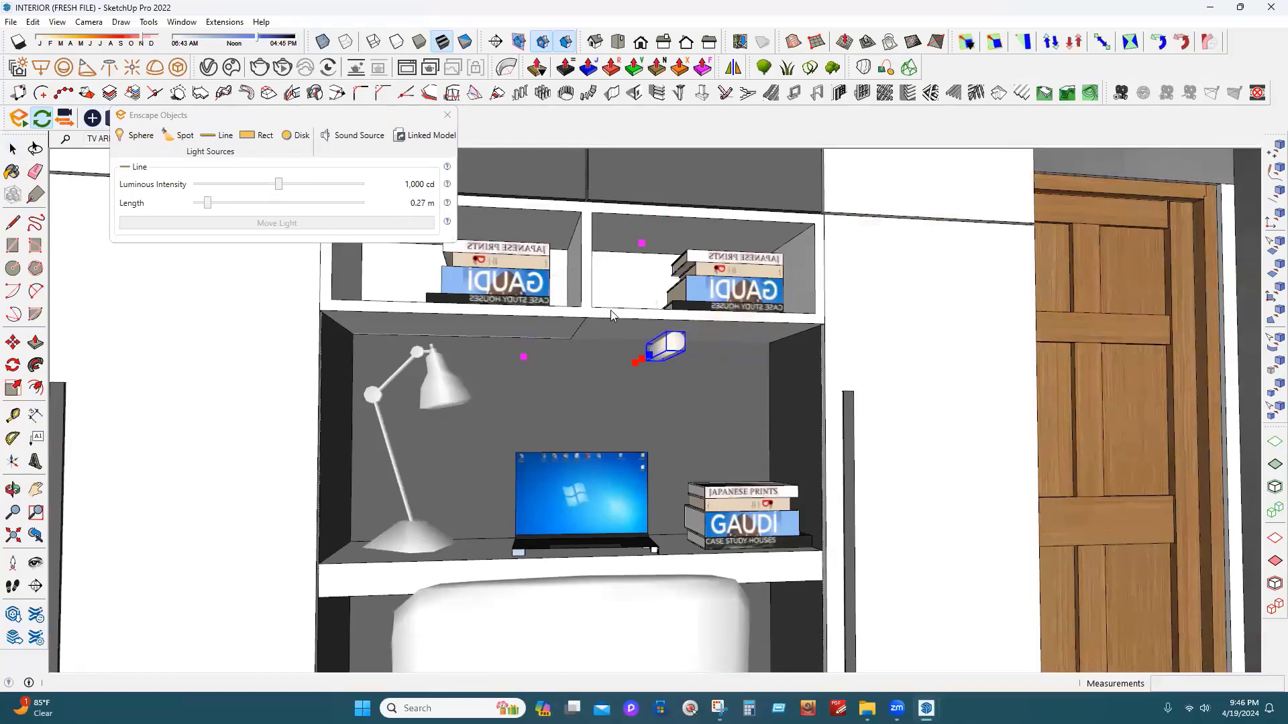
pyautogui.click(694, 325)
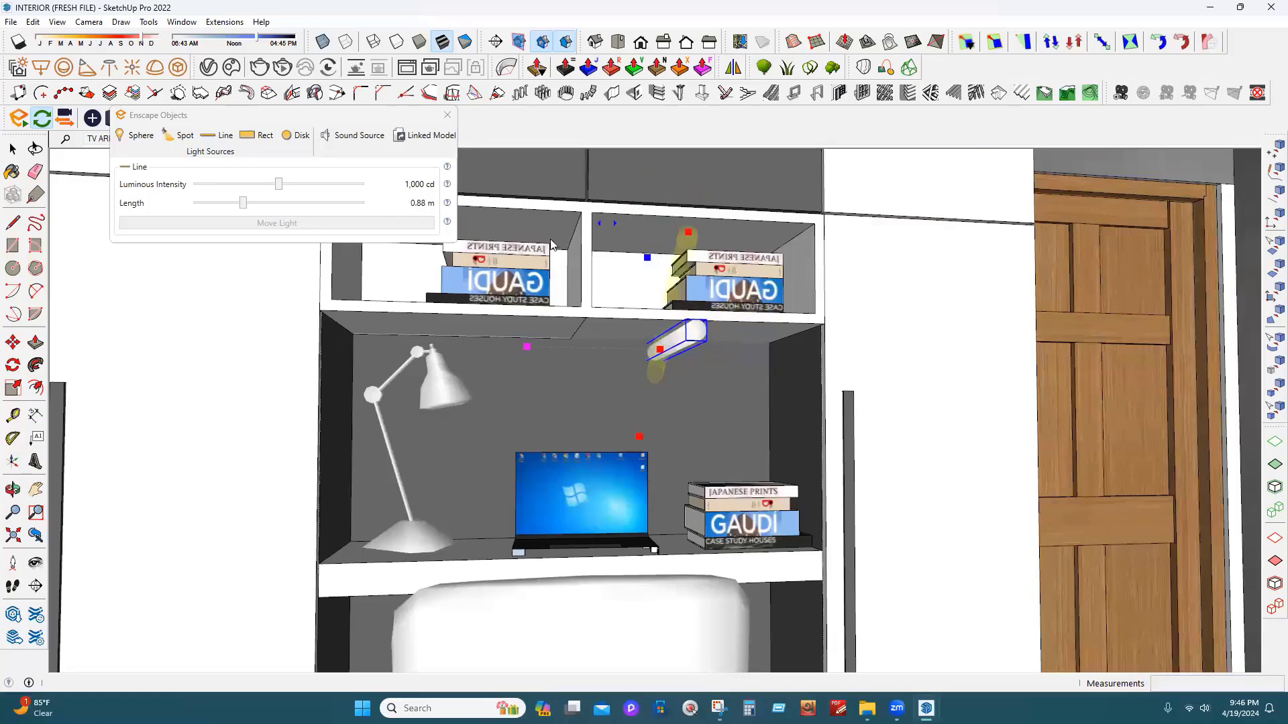
# Rotate the line light so that it runs parallel to the shelf above the desk
pyautogui.press('Escape')
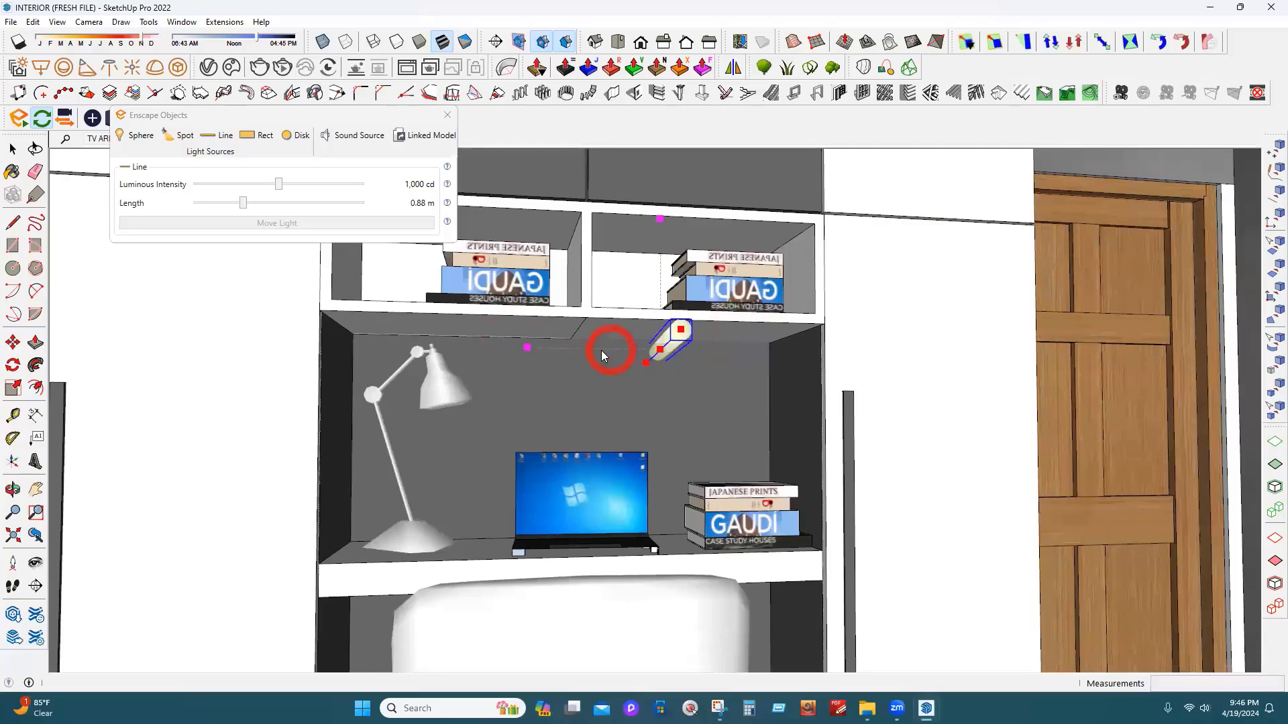
pyautogui.moveTo(526, 348); pyautogui.dragTo(389, 371)
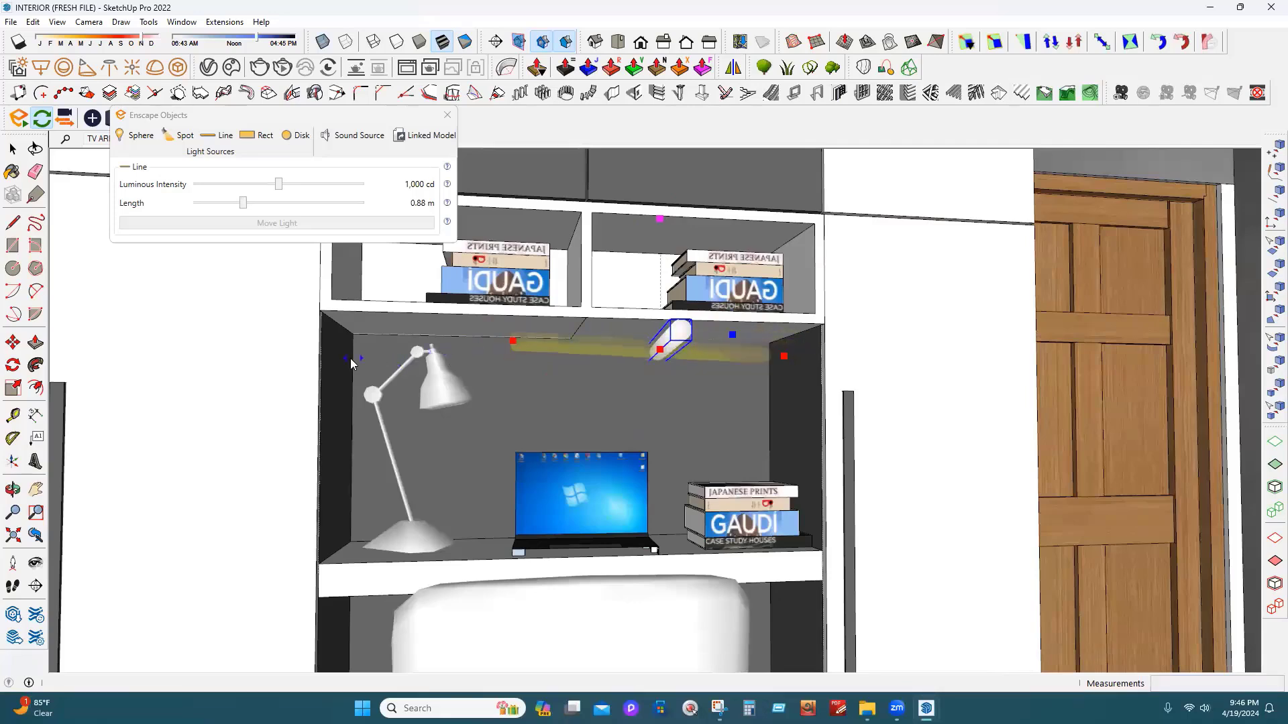
pyautogui.click(384, 356)
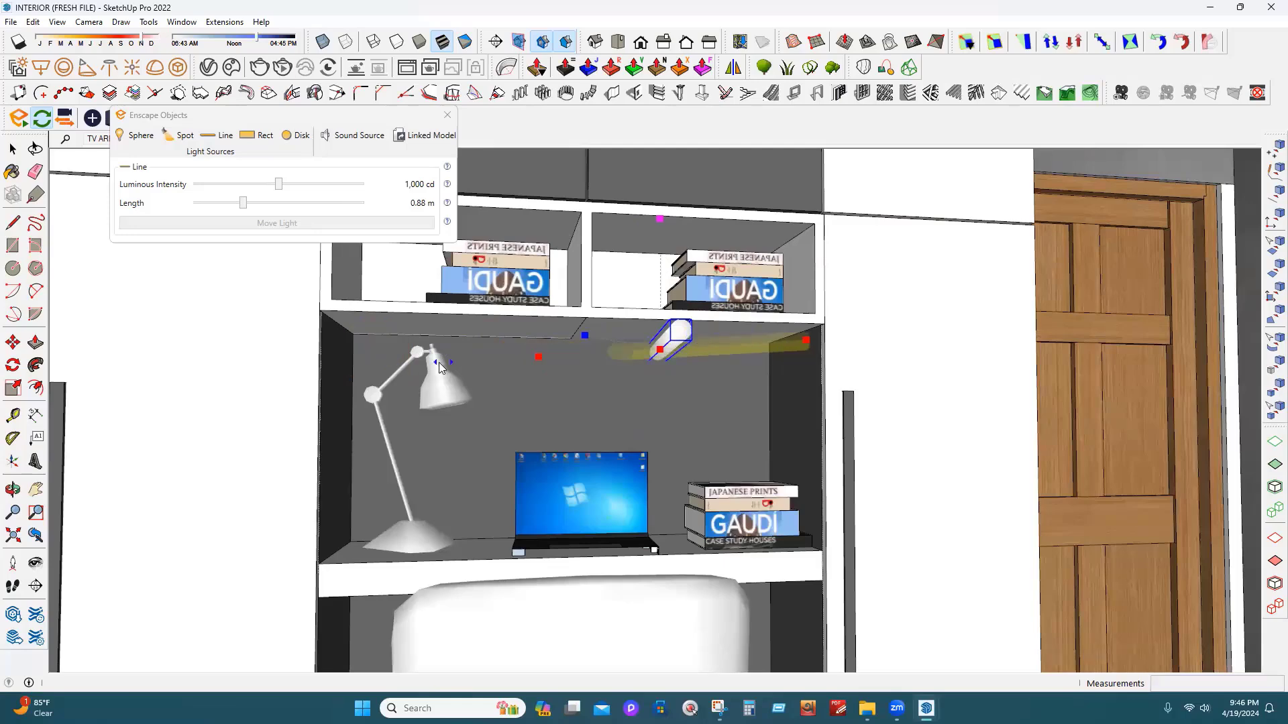
pyautogui.hotkey('ctrl', 'z')
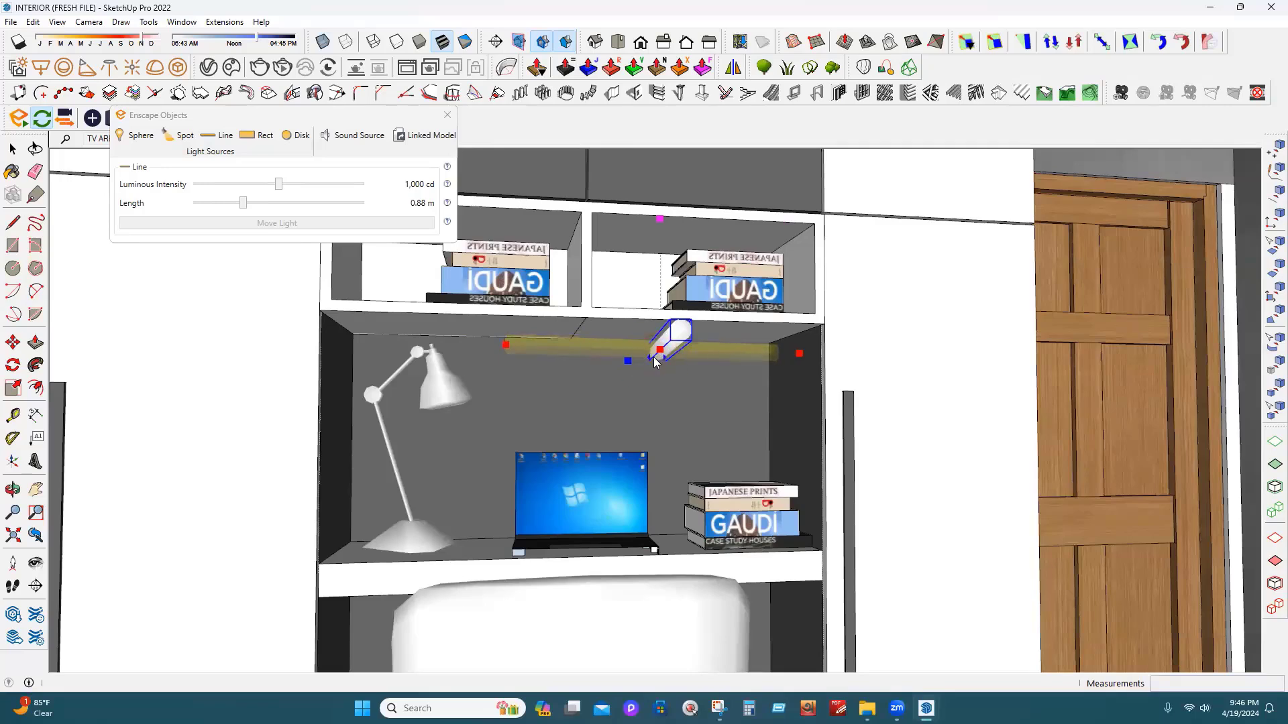
pyautogui.click(655, 360)
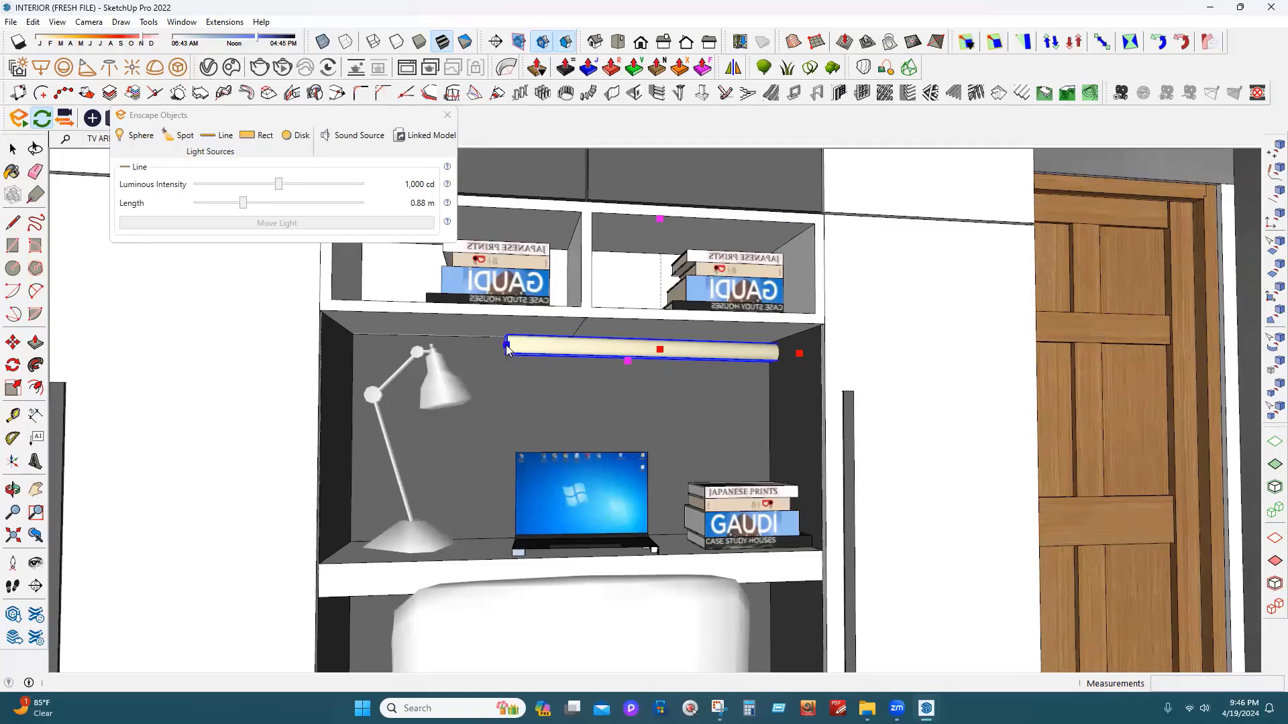
# Stretch the line light to about 1.29 m across the desk niche, fine-tune its length and close the Enscape Objects window
pyautogui.moveTo(507, 347); pyautogui.dragTo(348, 363)
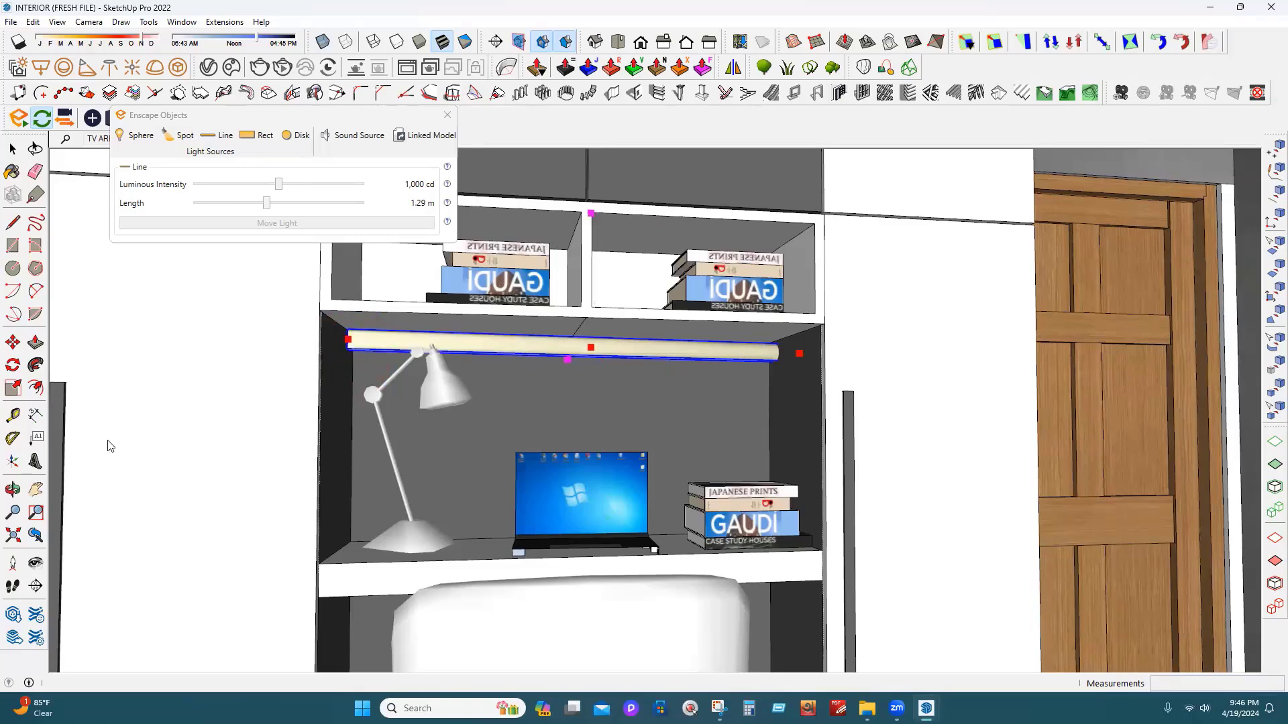
pyautogui.moveTo(402, 441); pyautogui.dragTo(435, 477, button='middle')
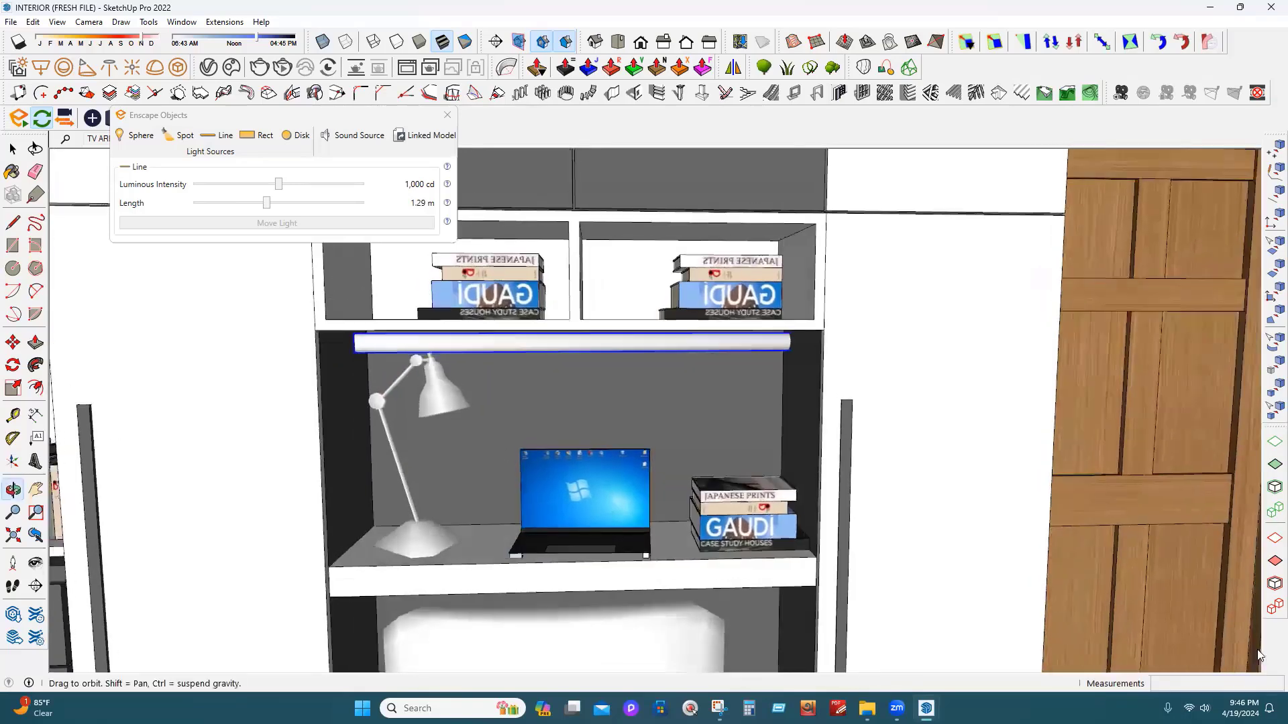
pyautogui.moveTo(1258, 657); pyautogui.dragTo(180, 202, button='middle')
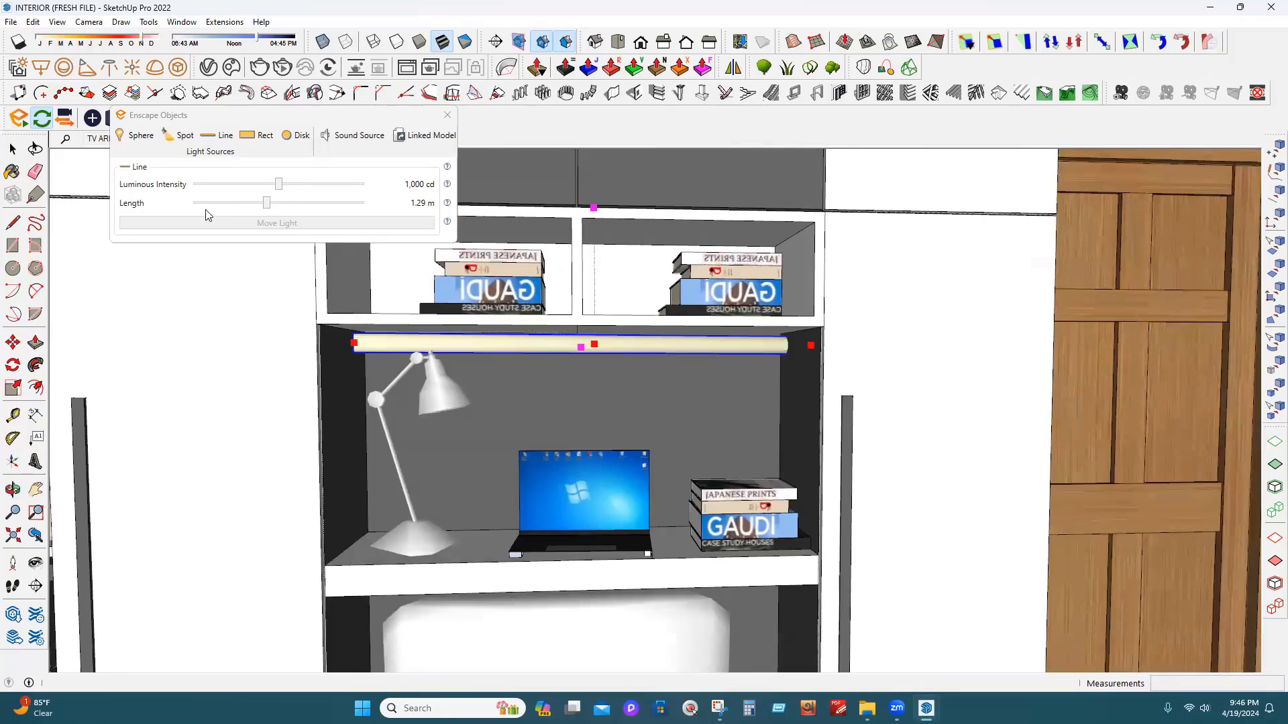
pyautogui.moveTo(268, 204)
pyautogui.mouseDown()
pyautogui.moveTo(230, 204)
pyautogui.moveTo(293, 204)
pyautogui.moveTo(265, 207)
pyautogui.mouseUp()
pyautogui.click(447, 115)
pyautogui.click(12, 148)
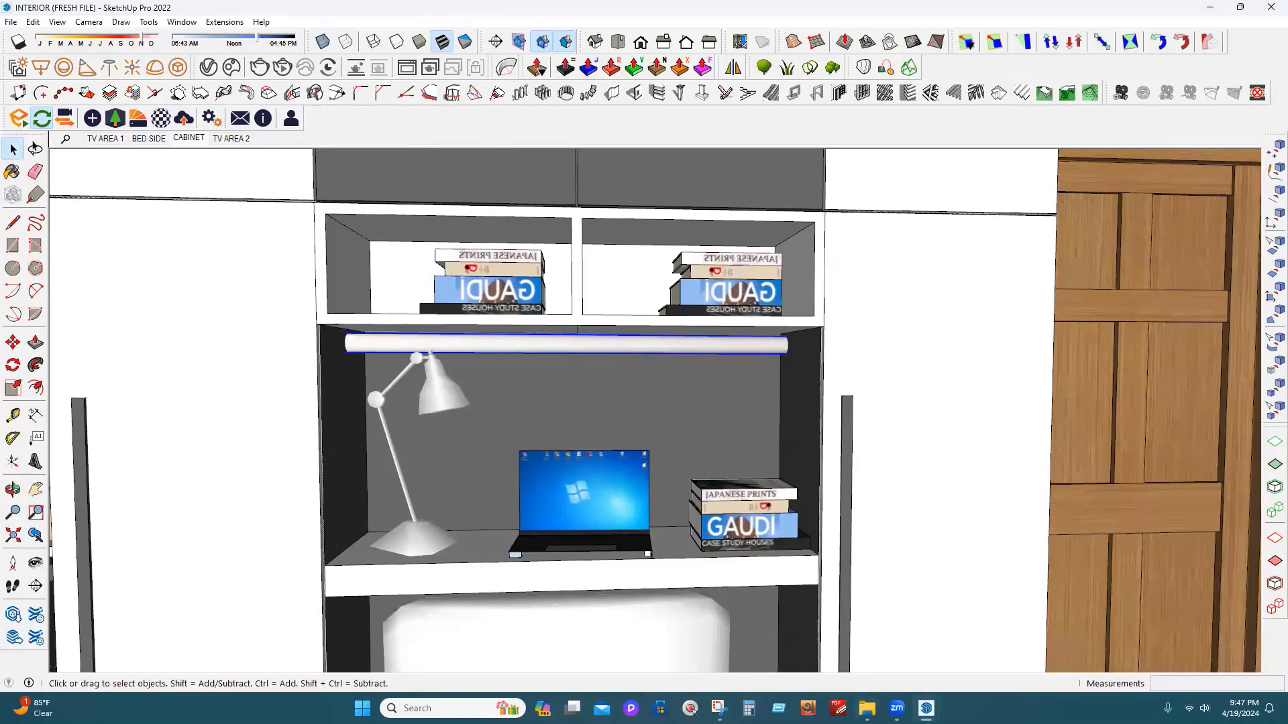
# Check the under-shelf line light in the Enscape render and return to SketchUp
pyautogui.moveTo(927, 708)
pyautogui.click(986, 655)
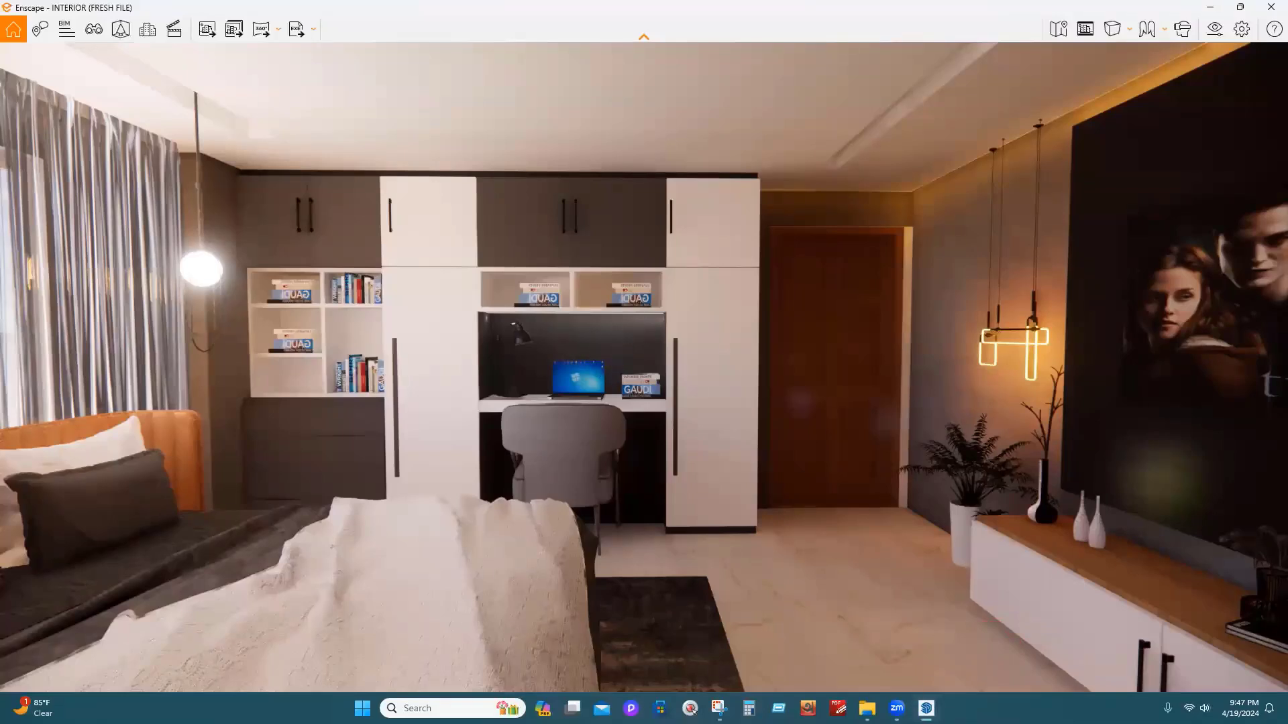
pyautogui.moveTo(927, 709)
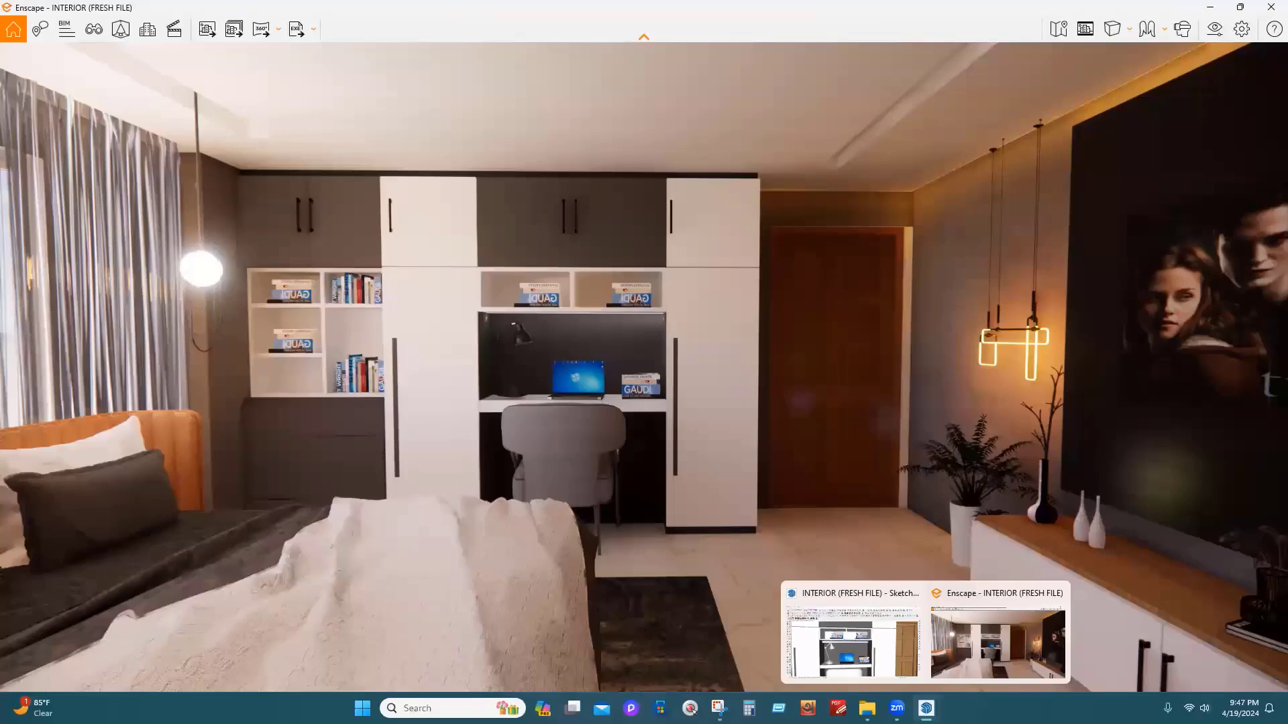
pyautogui.click(857, 641)
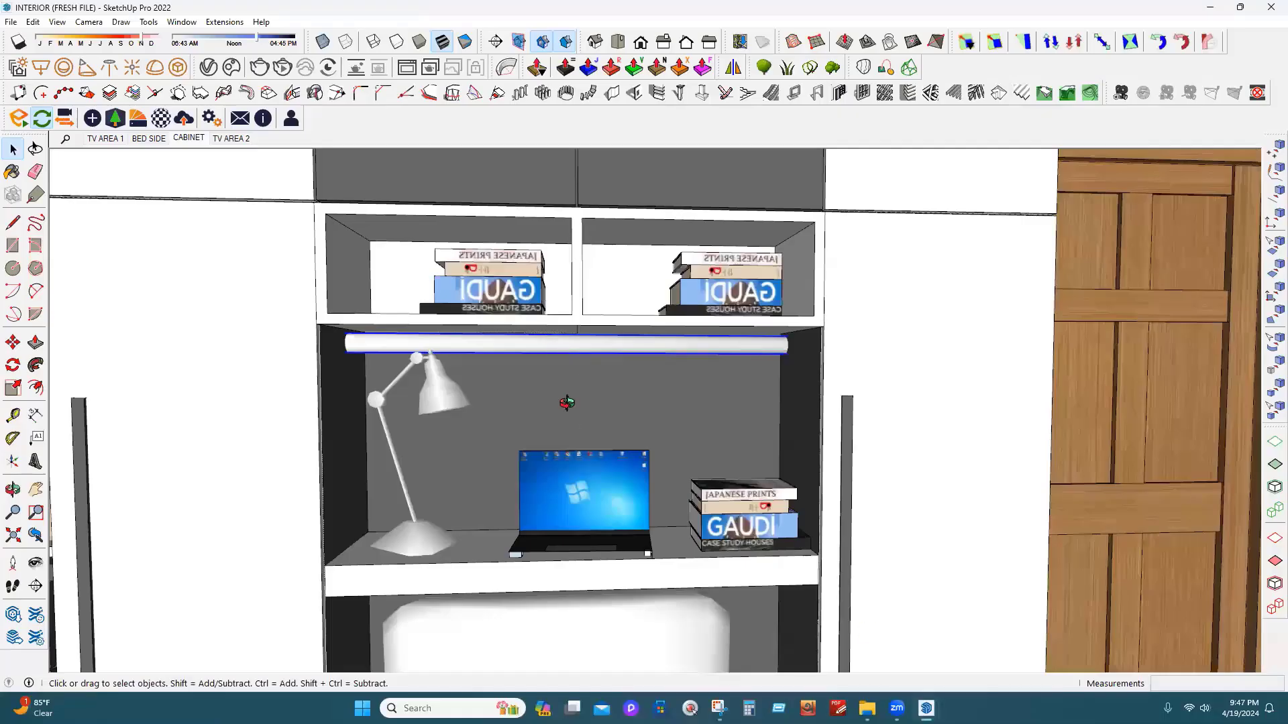
# Copy the line light about 2' 2" down to just beneath the desk top
pyautogui.moveTo(567, 403); pyautogui.dragTo(562, 354, button='middle')
pyautogui.click(188, 138)
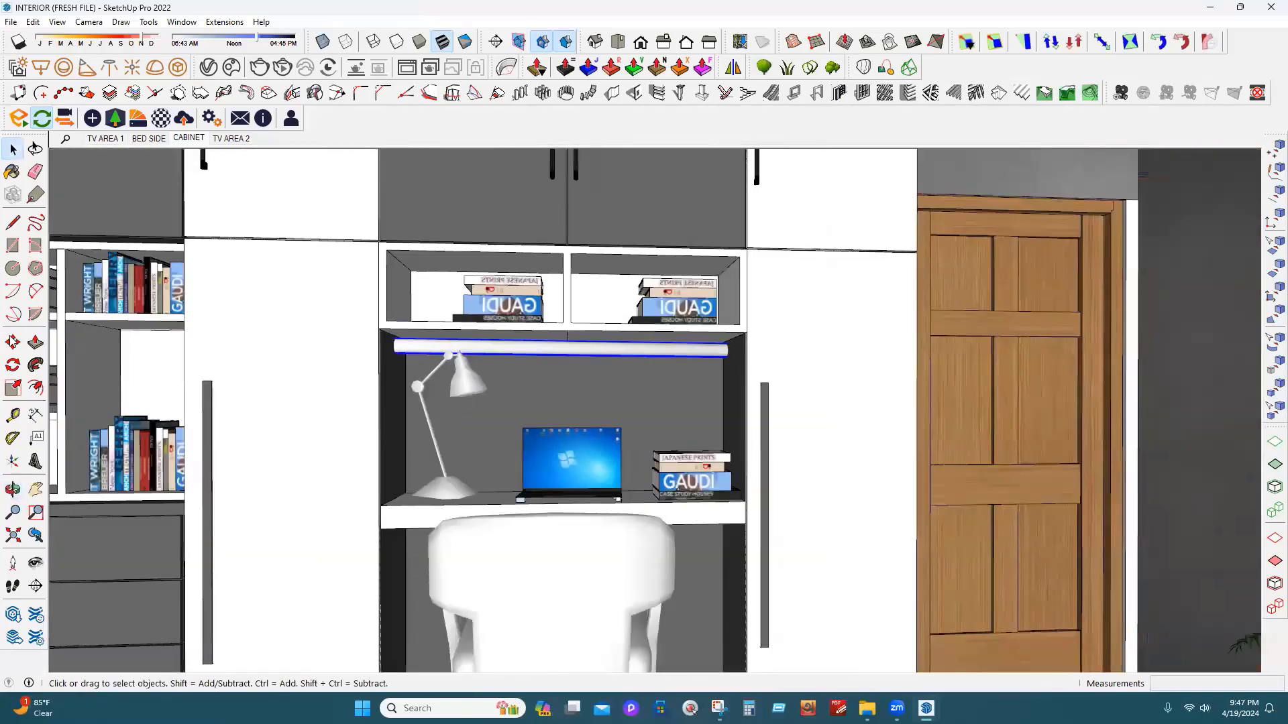
pyautogui.click(12, 341)
pyautogui.press('ctrl')
pyautogui.click(842, 284)
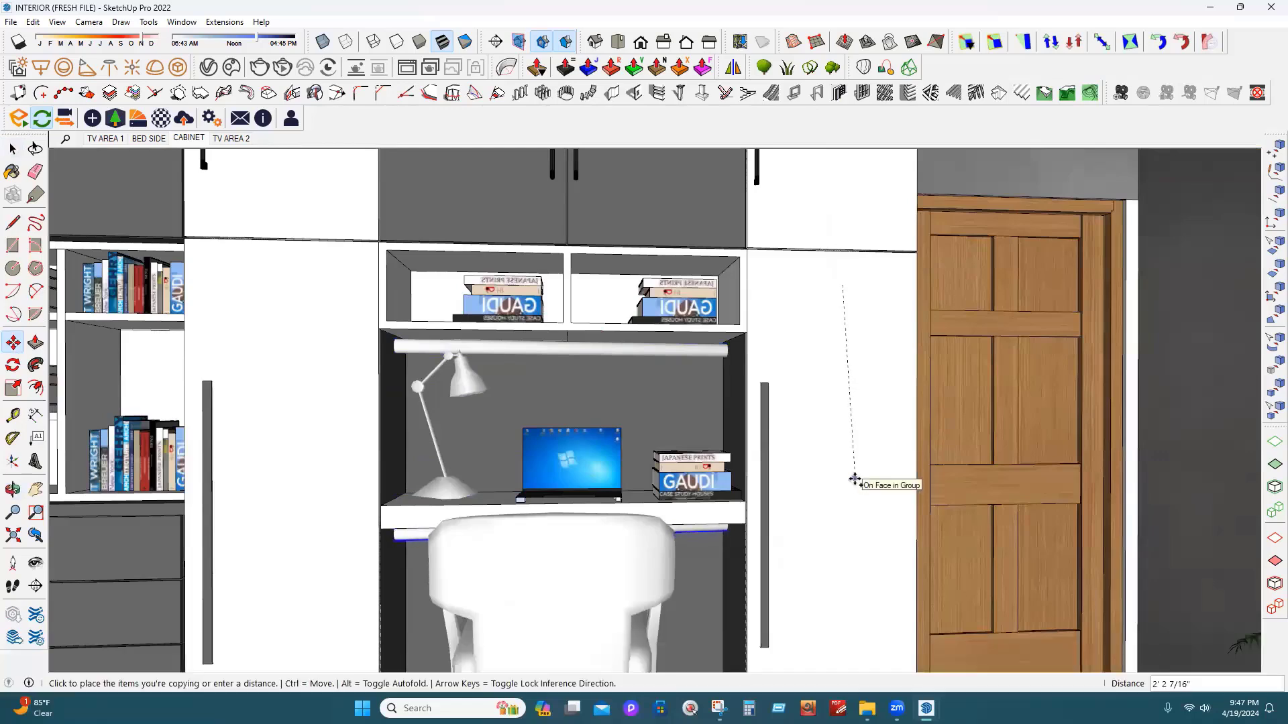
pyautogui.click(855, 482)
pyautogui.click(13, 149)
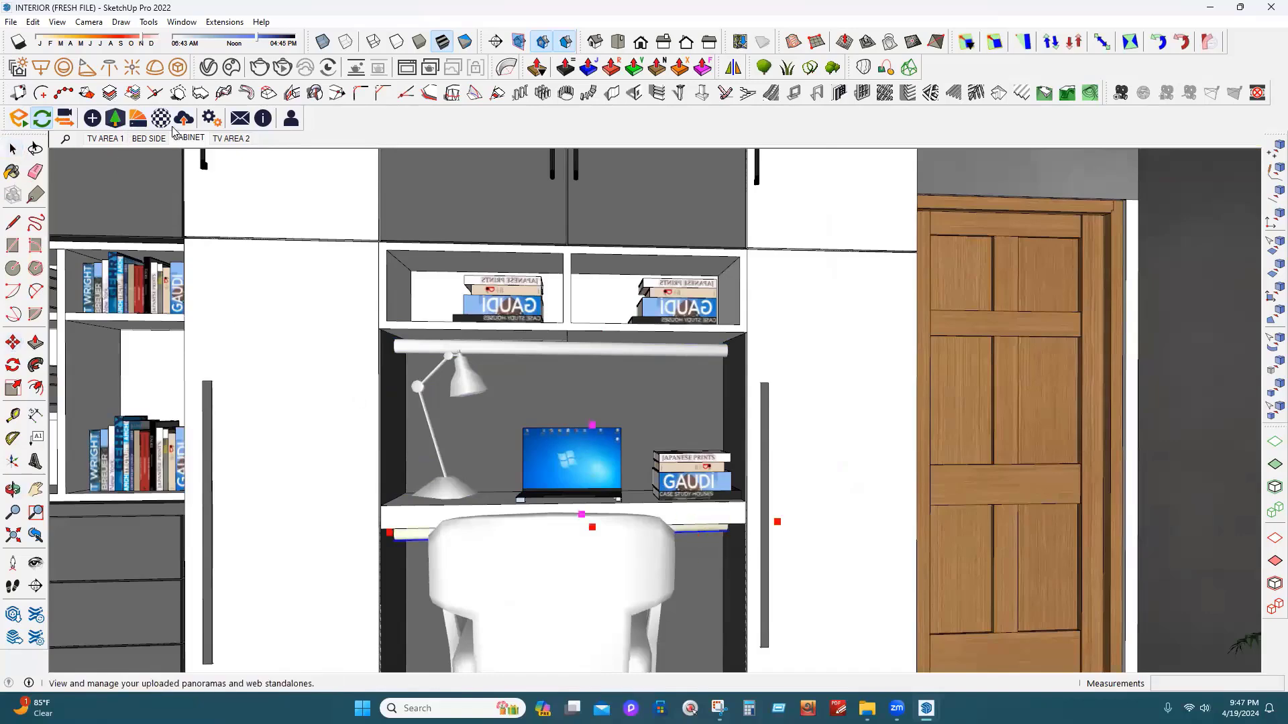
# Open the Enscape Objects editor and set the under-desk line light's luminous intensity to about 300,342 cd
pyautogui.click(92, 118)
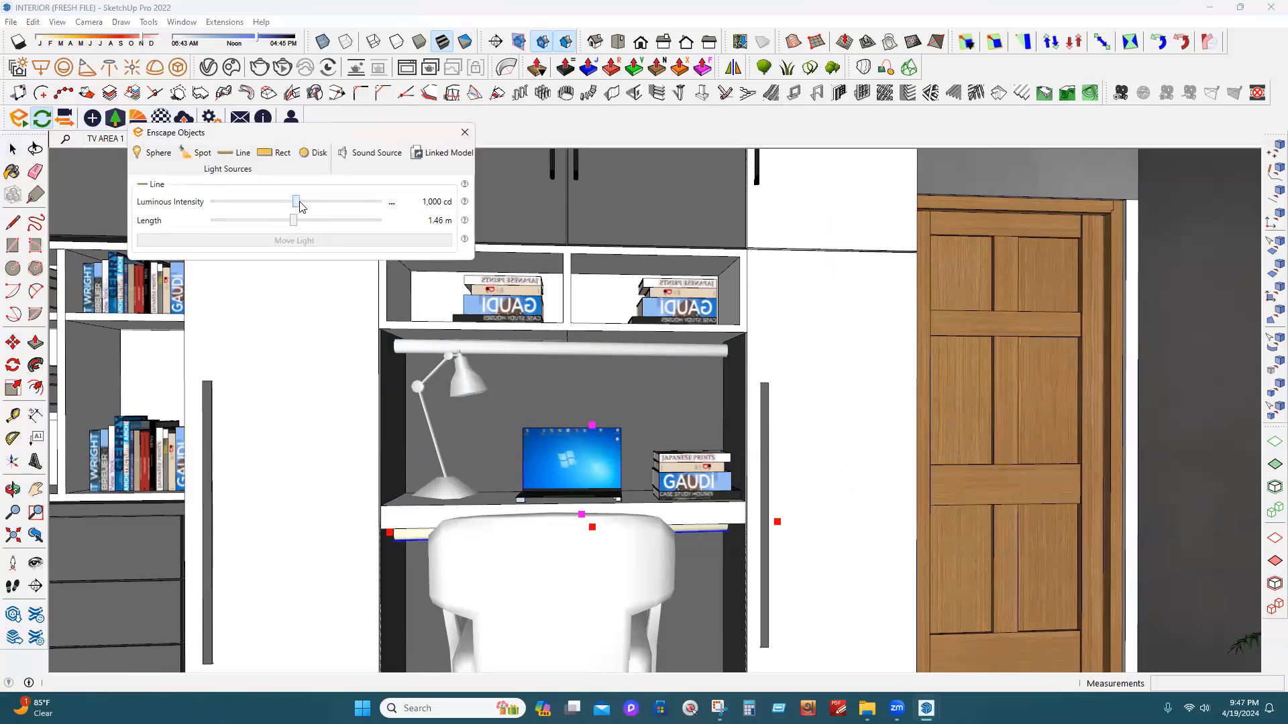
pyautogui.moveTo(300, 206); pyautogui.dragTo(369, 208)
pyautogui.click(699, 530)
# Paint the line light under the desk with the orange material Color K05
pyautogui.press('b')
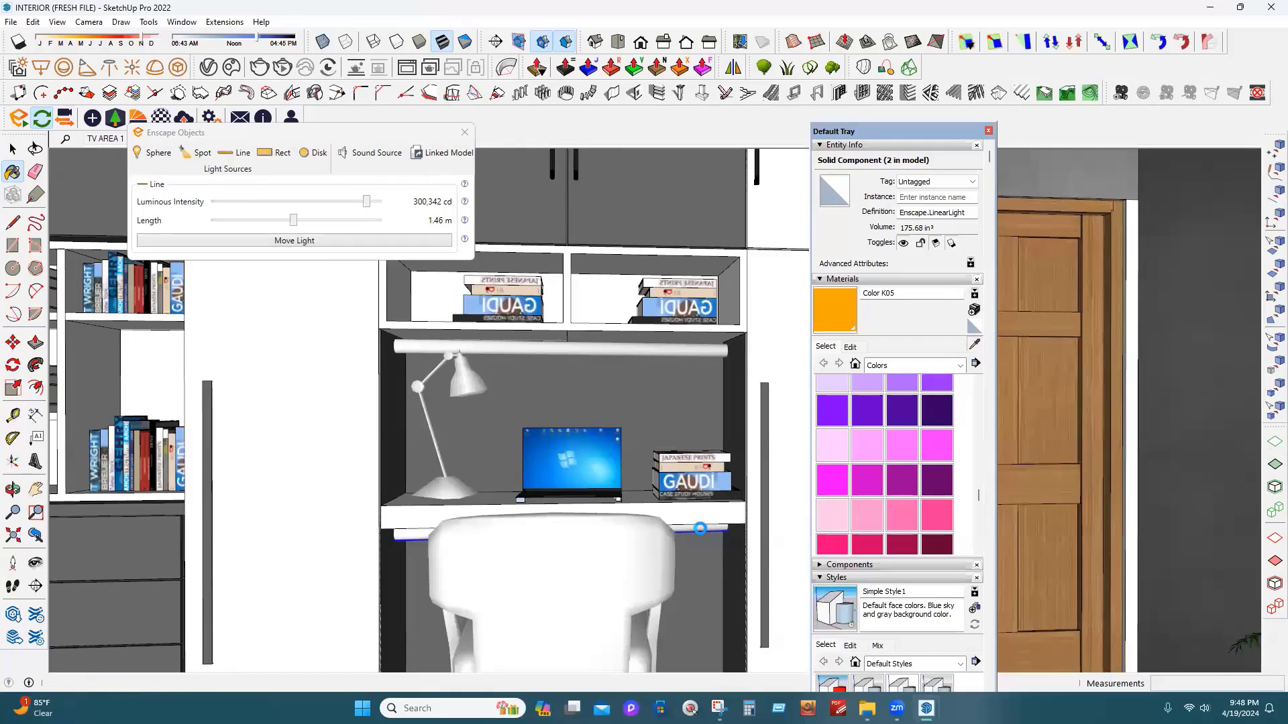
pyautogui.press('alt')
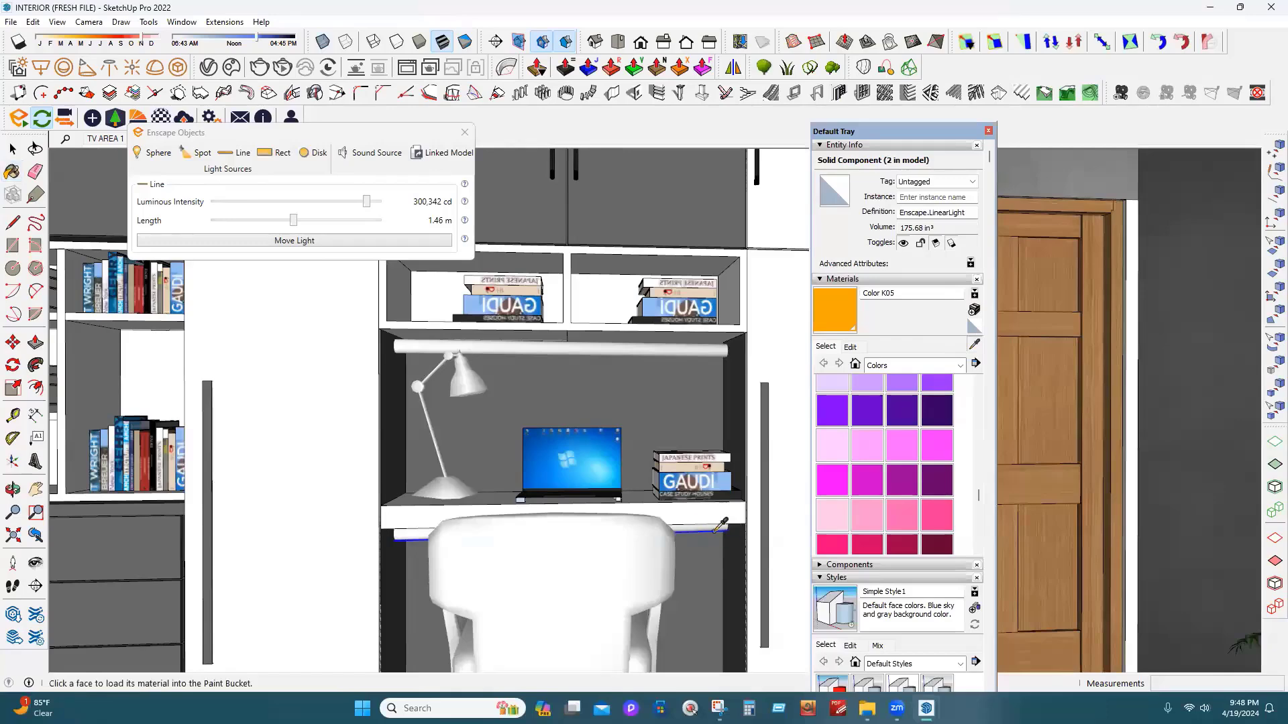
pyautogui.click(833, 319)
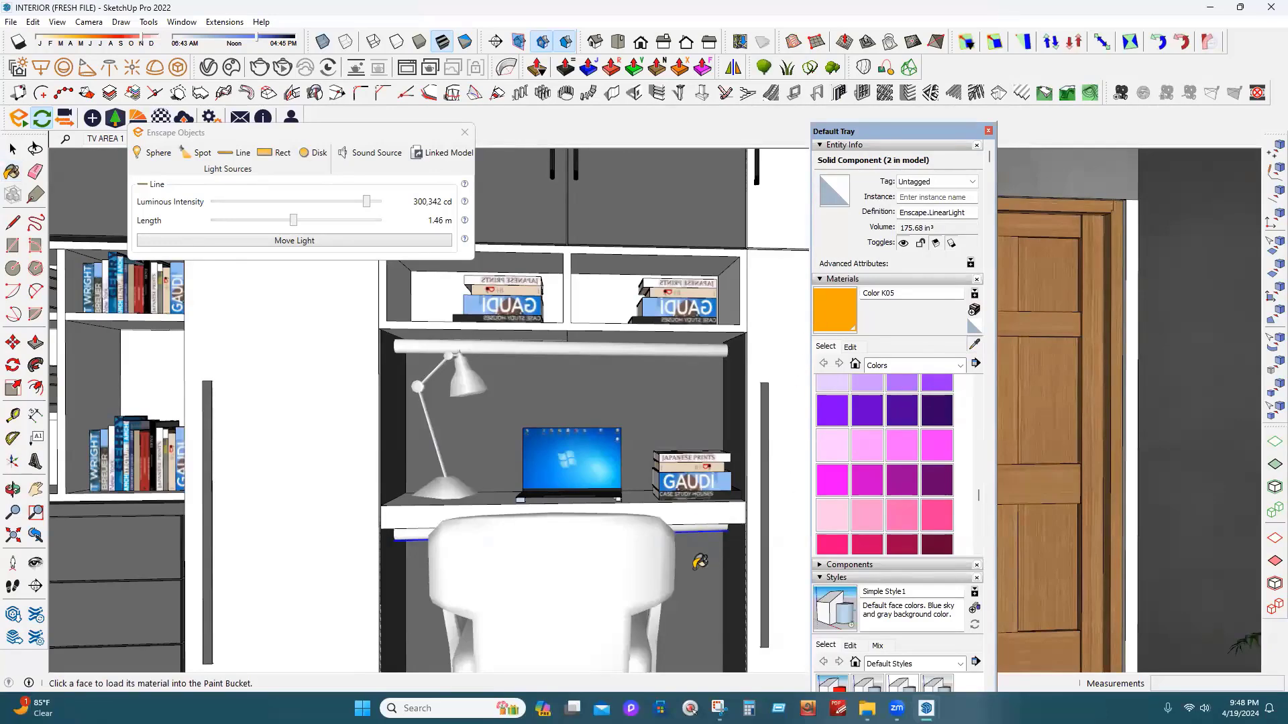
pyautogui.click(690, 528)
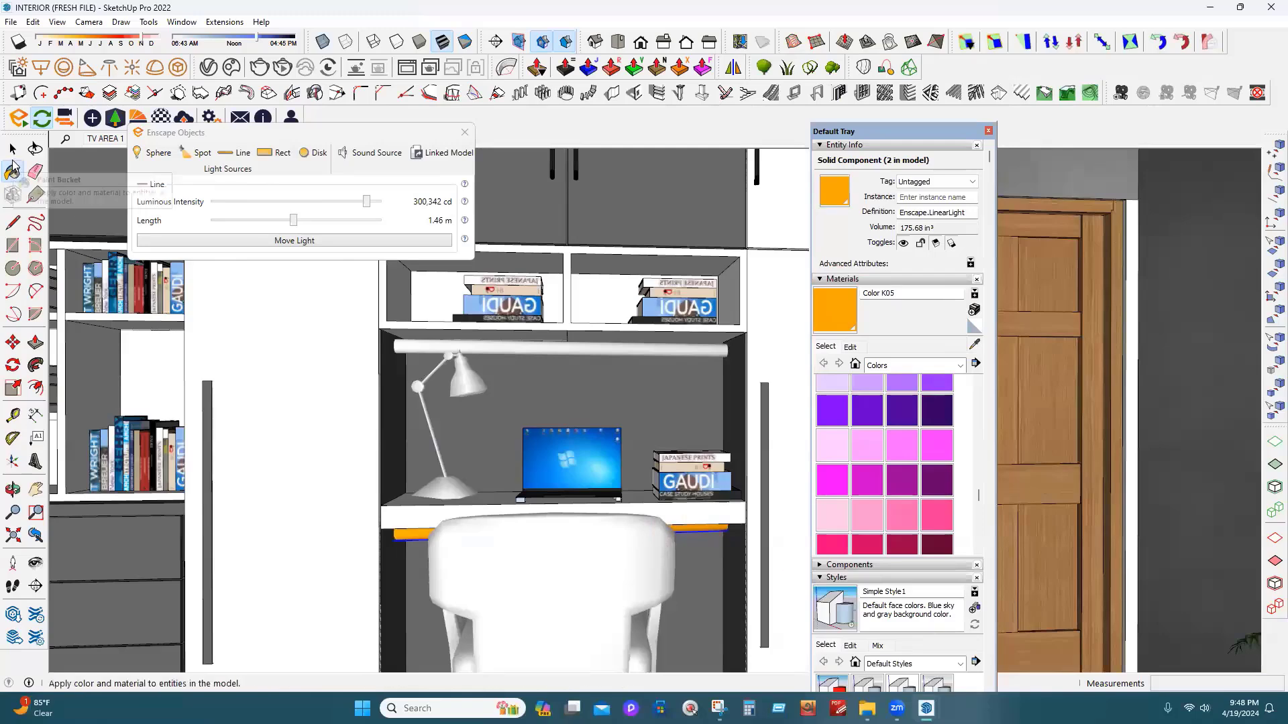
pyautogui.click(12, 149)
# Reselect the under-desk line light, lower its luminous intensity to about 48 cd and check it in the Enscape render window
pyautogui.moveTo(927, 708)
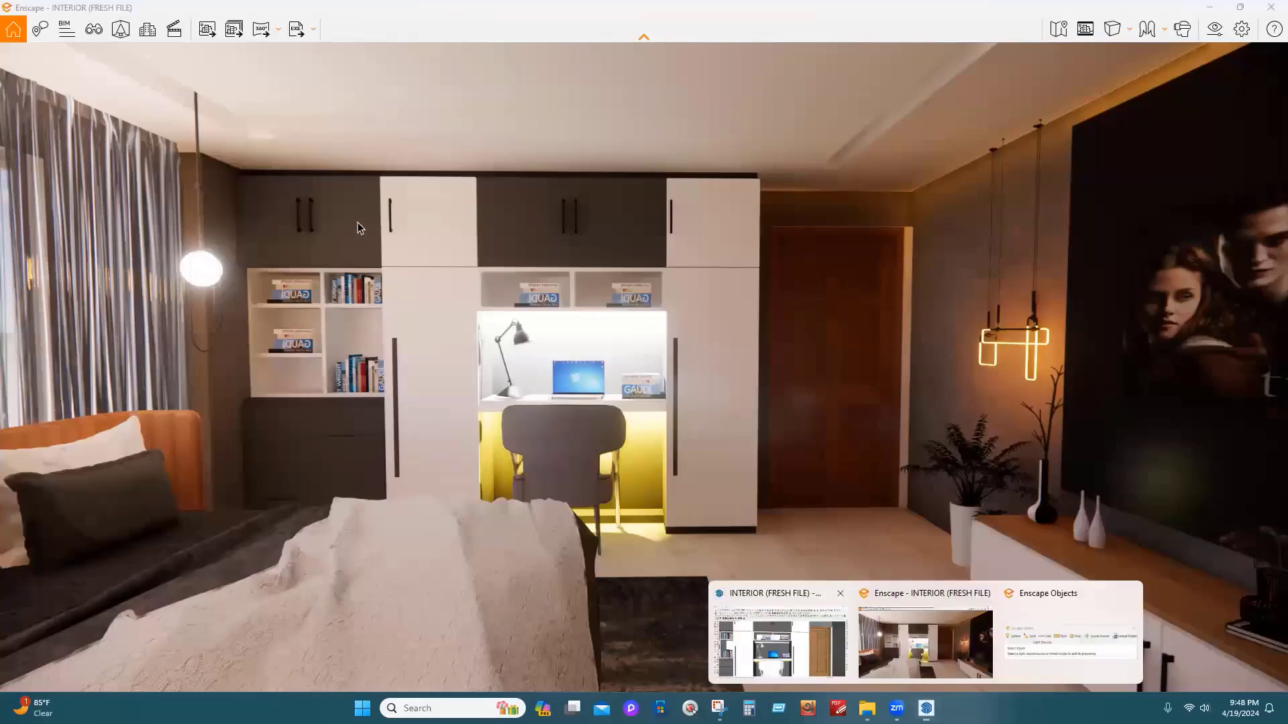
pyautogui.click(791, 654)
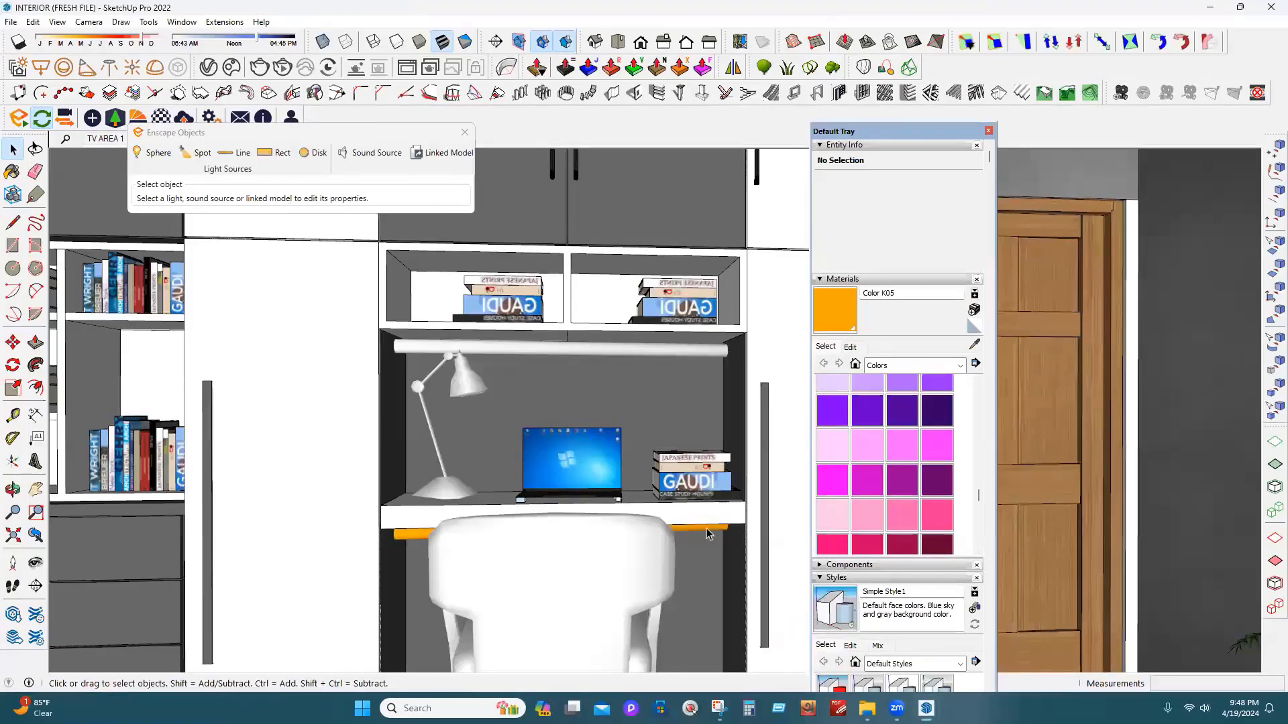
pyautogui.click(314, 191)
pyautogui.click(705, 526)
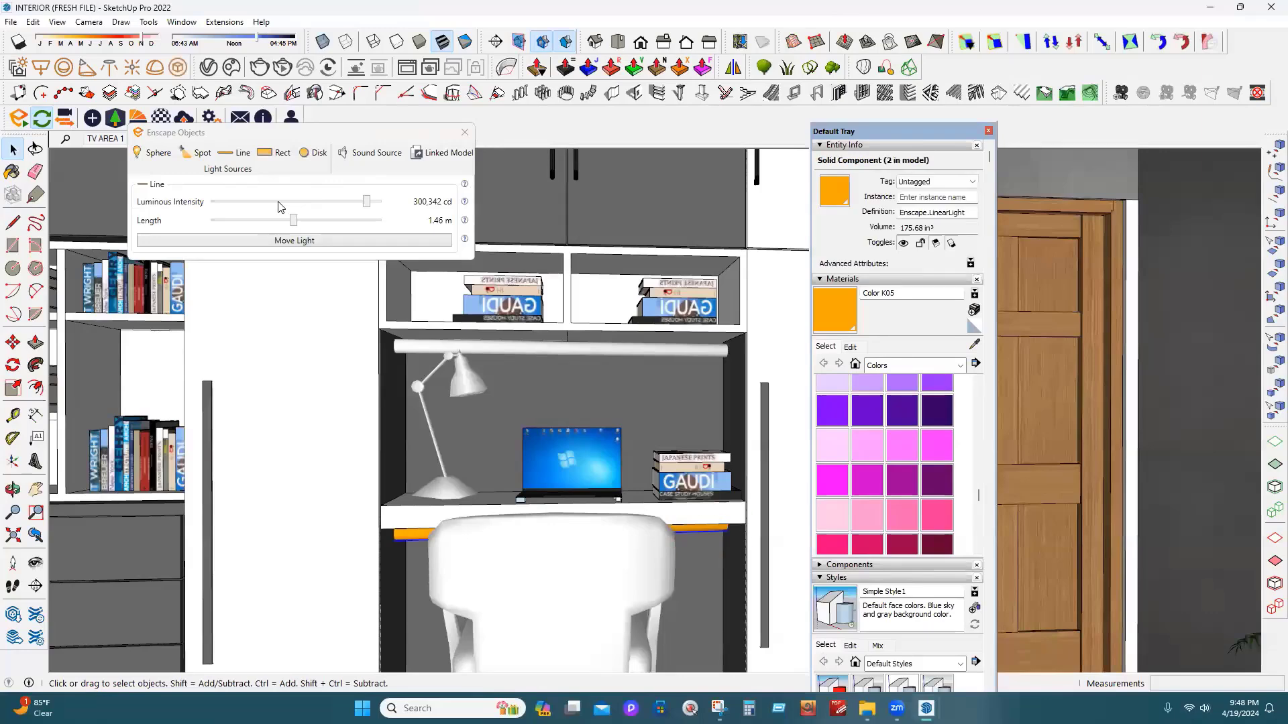
pyautogui.moveTo(278, 201)
pyautogui.mouseDown()
pyautogui.moveTo(308, 200)
pyautogui.moveTo(257, 201)
pyautogui.mouseUp()
pyautogui.moveTo(936, 701)
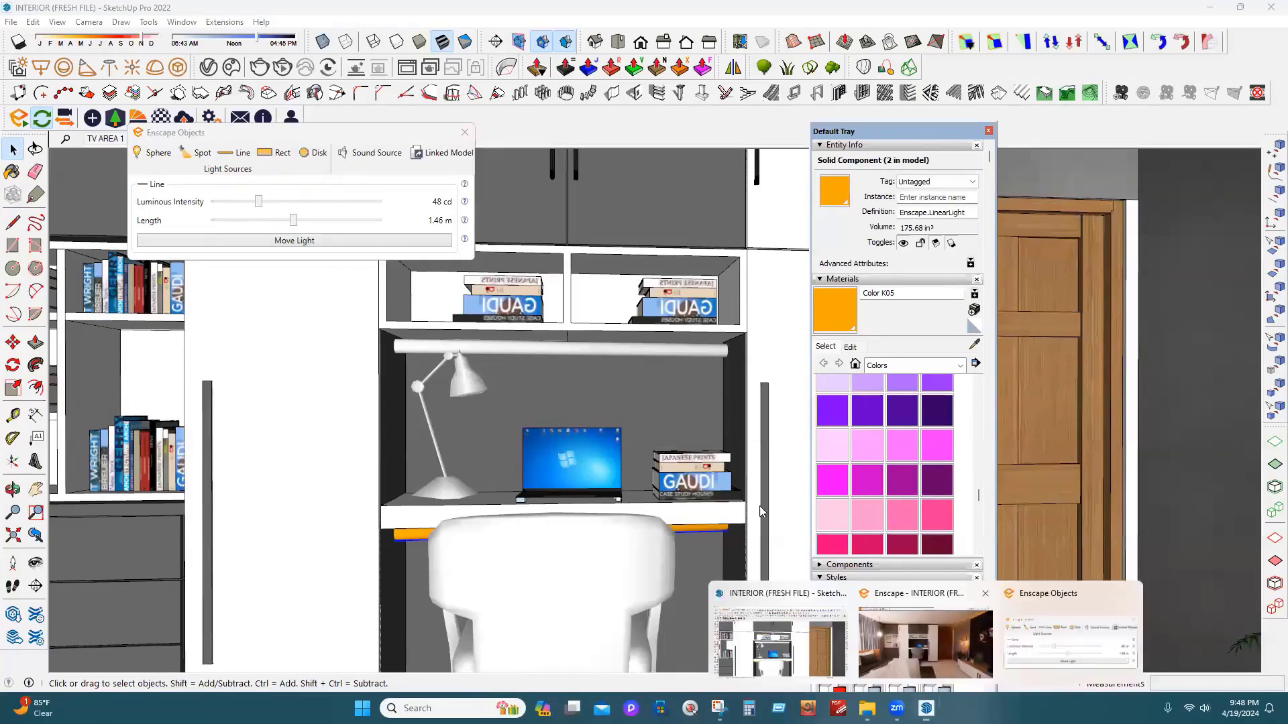
pyautogui.click(916, 637)
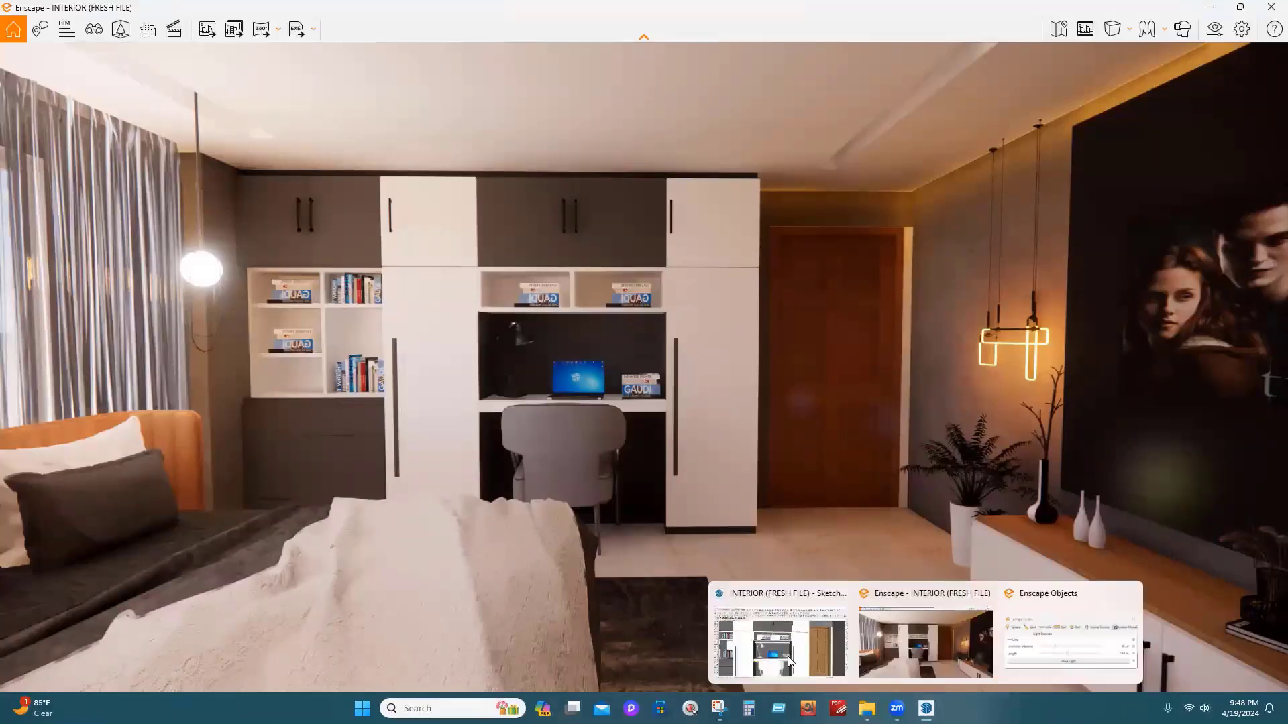
# Set the under-desk line light's luminous intensity to about 4,834 cd in SketchUp and check it in the Enscape render window
pyautogui.click(788, 656)
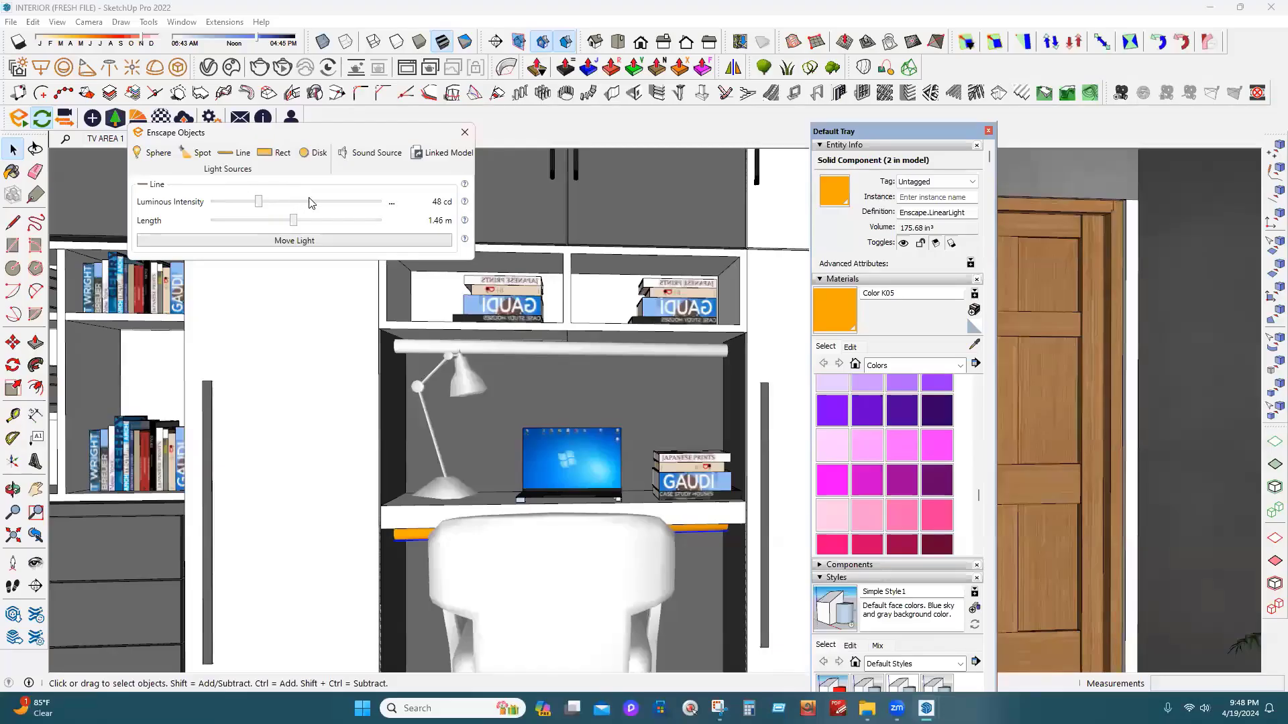
pyautogui.click(315, 202)
pyautogui.moveTo(867, 708)
pyautogui.moveTo(926, 708)
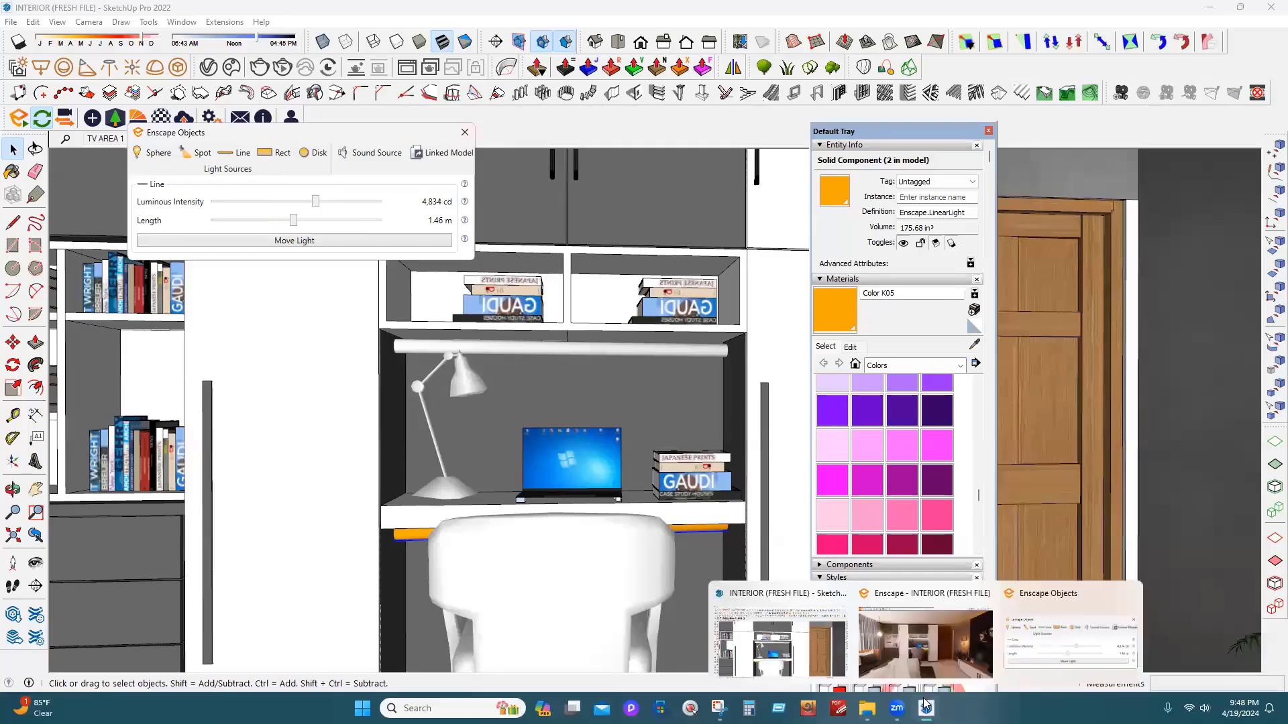
pyautogui.click(929, 661)
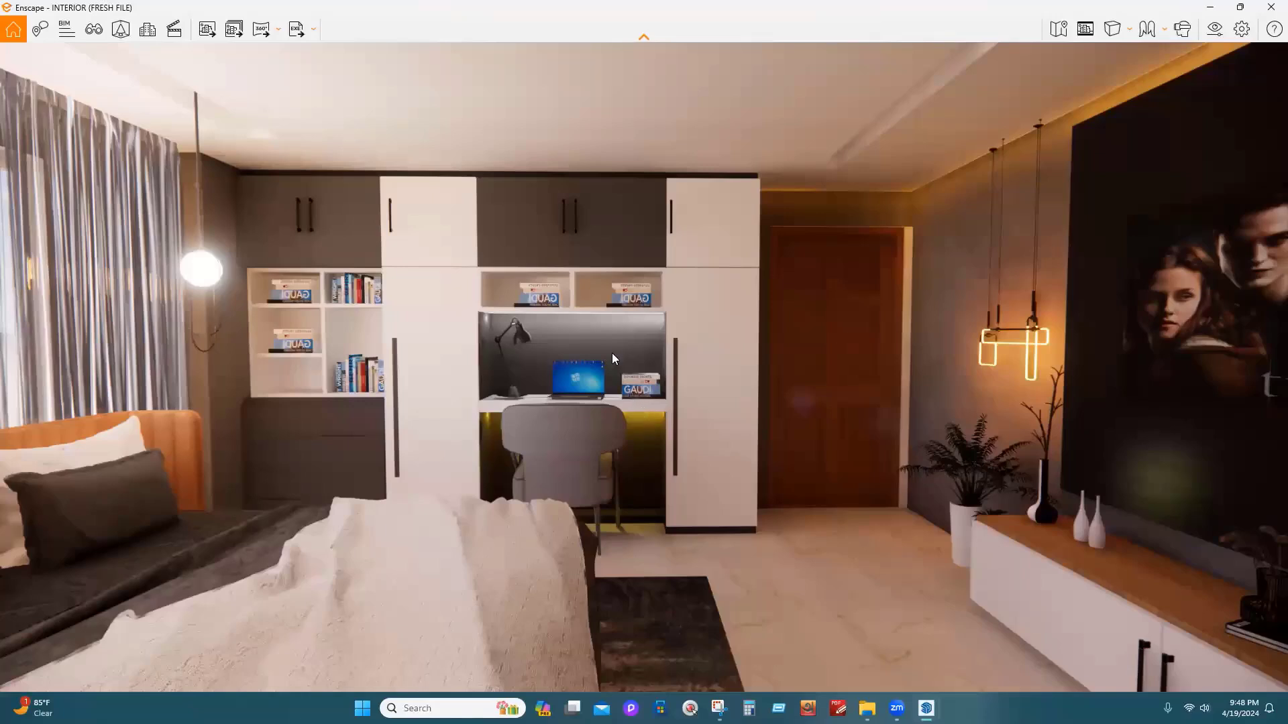
# Edit Color K05 in SketchUp to a near-white lavender and check the light colour in the Enscape render window
pyautogui.click(927, 708)
pyautogui.click(927, 708)
pyautogui.click(927, 709)
pyautogui.click(916, 652)
pyautogui.click(927, 708)
pyautogui.click(779, 643)
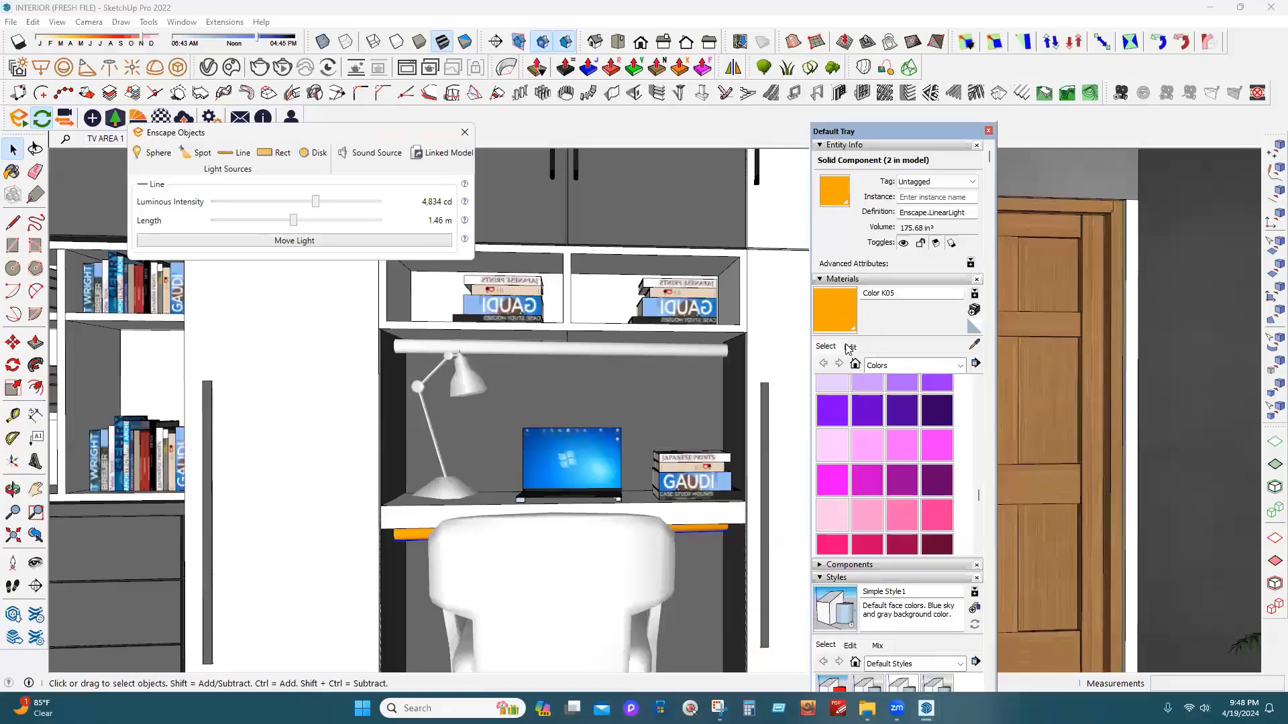
pyautogui.click(849, 347)
pyautogui.click(848, 420)
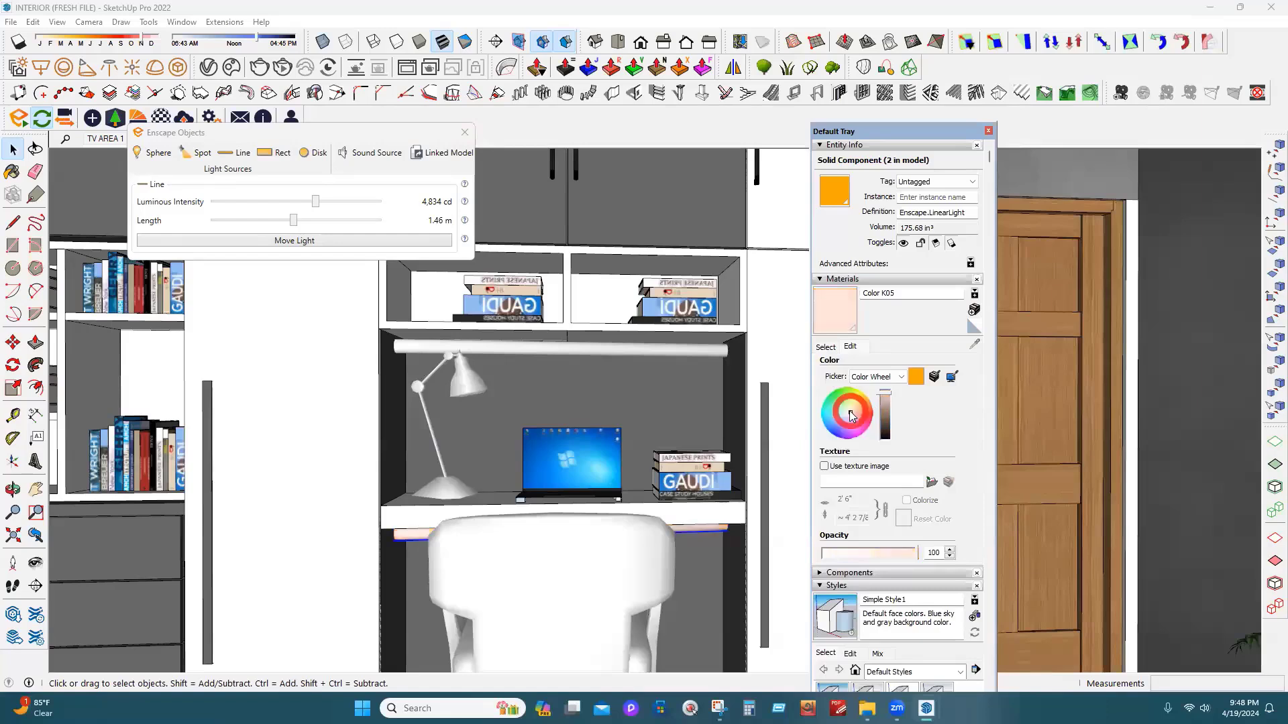
pyautogui.click(846, 416)
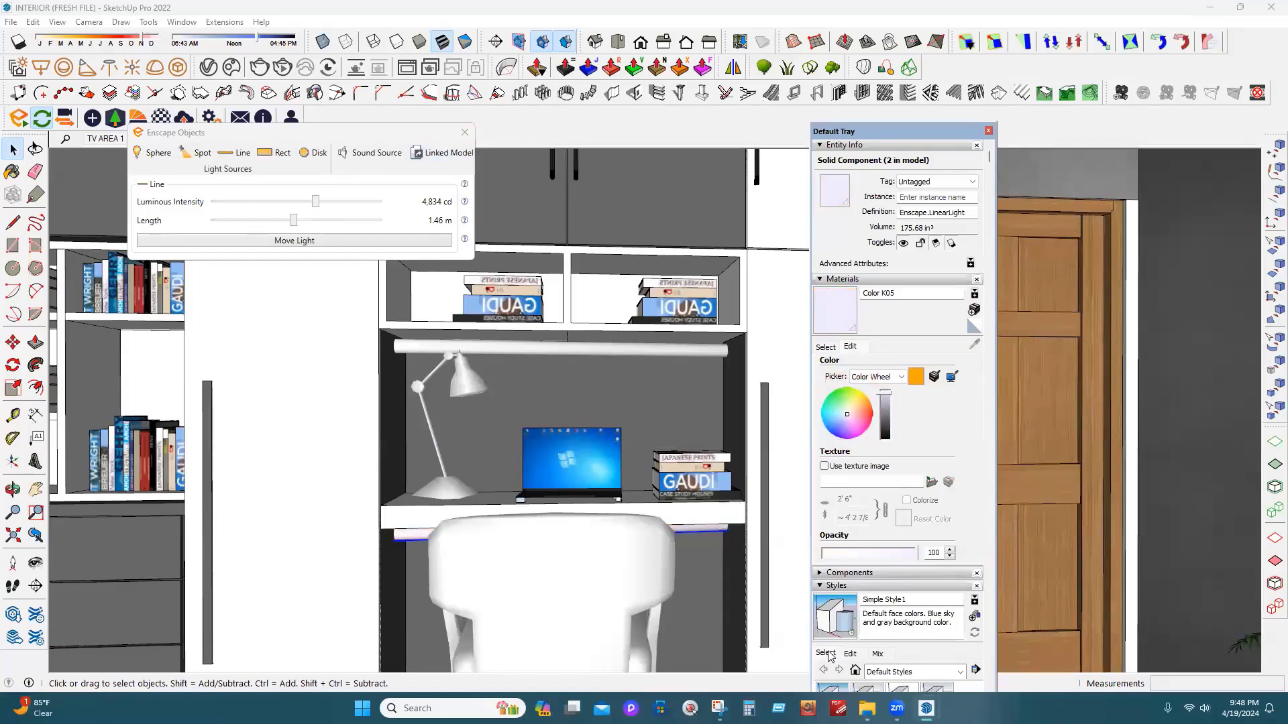
pyautogui.moveTo(896, 709)
pyautogui.click(936, 645)
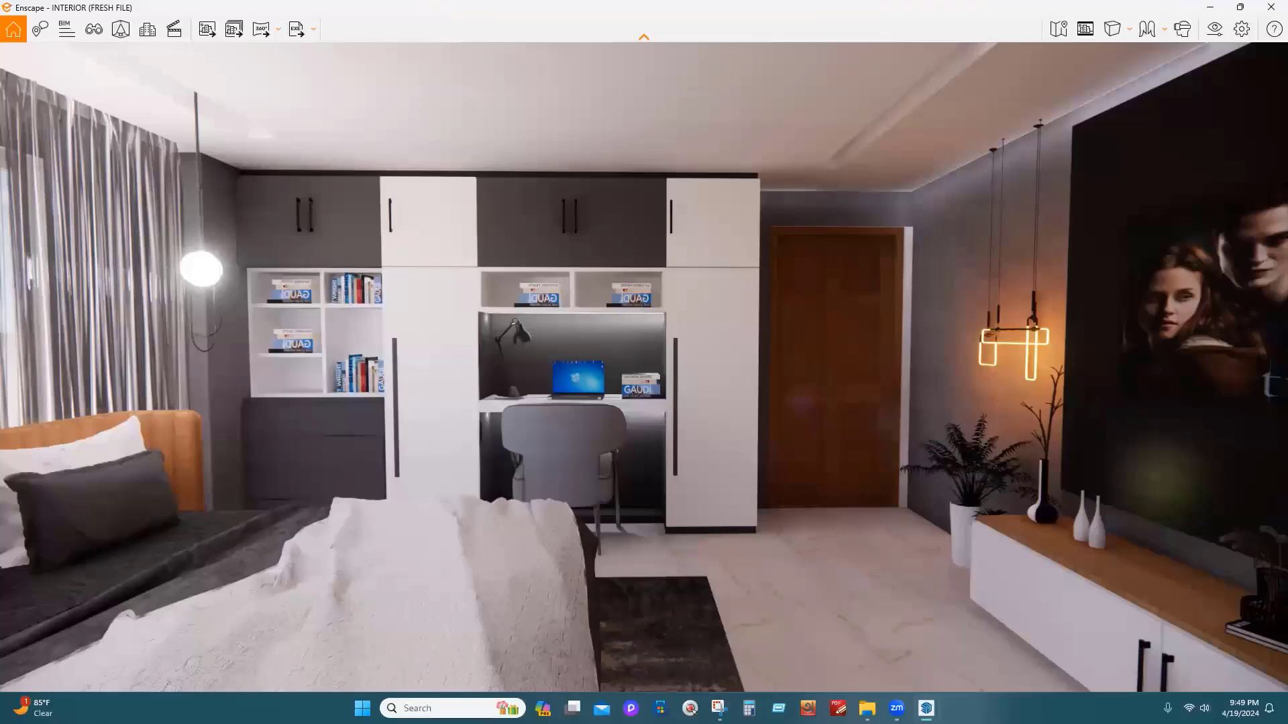
# Return to SketchUp, close the Default Tray and Enscape Objects editor, and restore the CABINET scene view
pyautogui.click(926, 708)
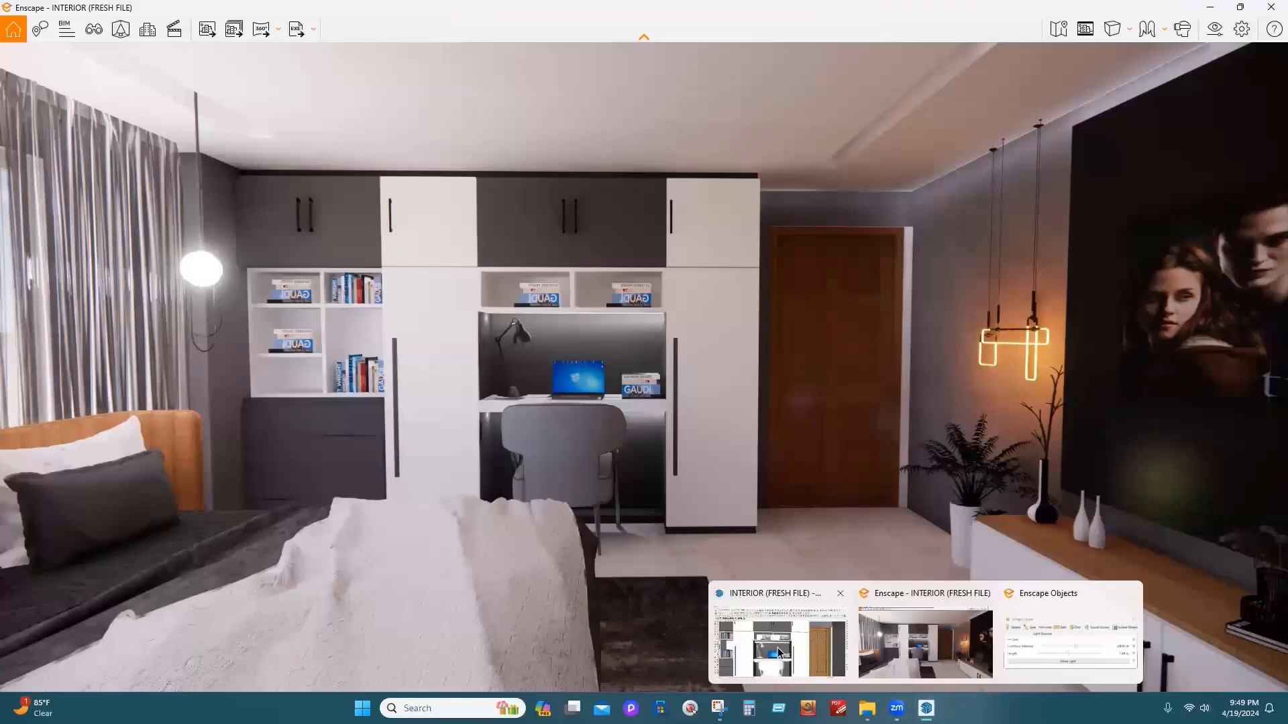
pyautogui.click(778, 643)
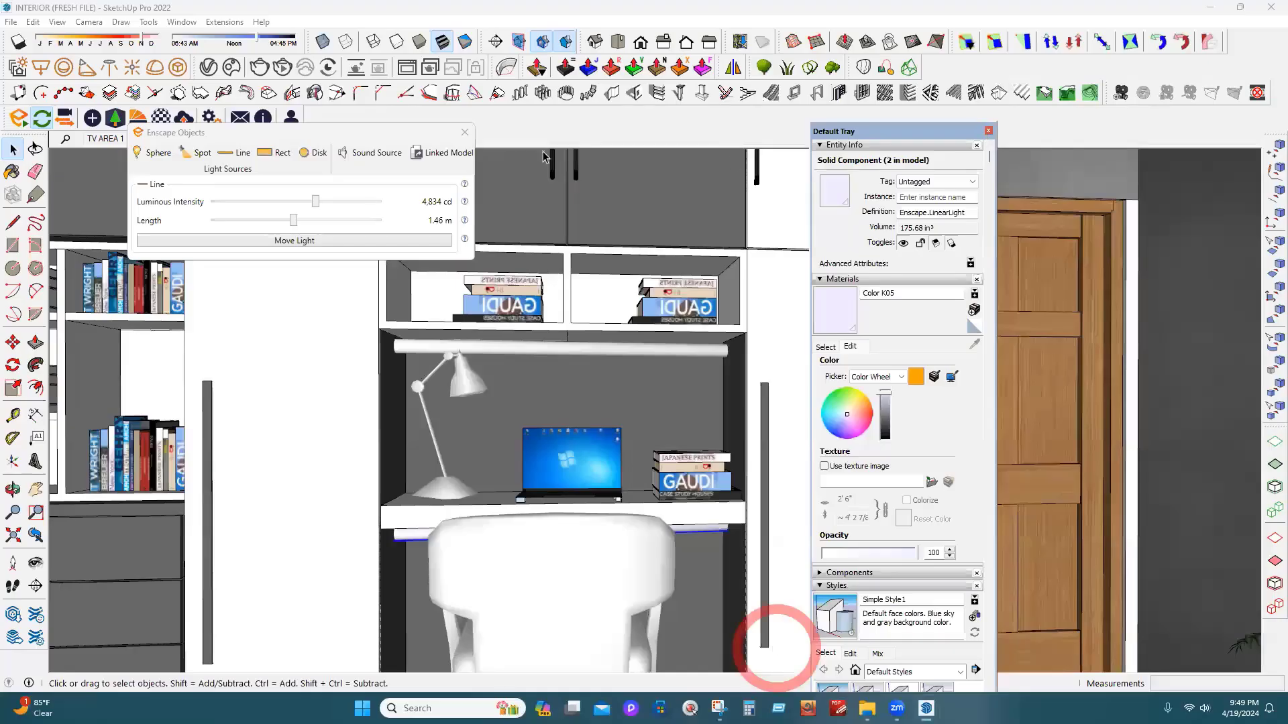
pyautogui.click(988, 130)
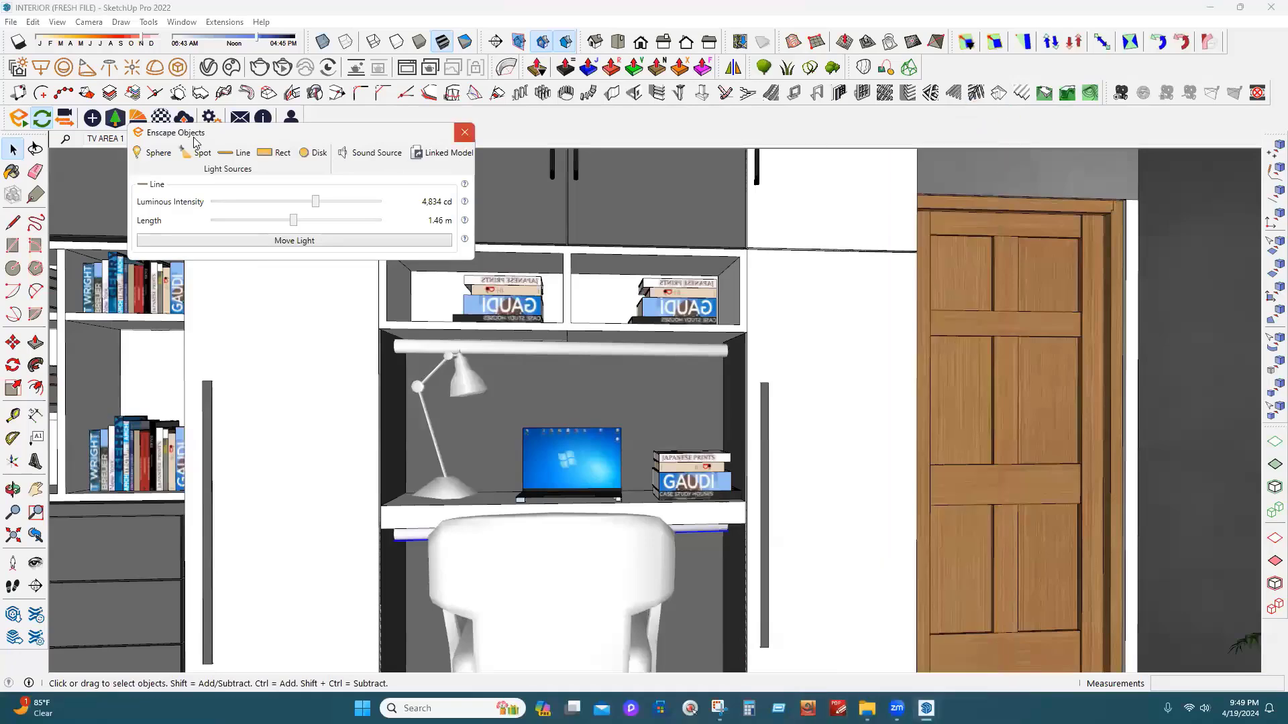
pyautogui.click(465, 132)
pyautogui.click(192, 138)
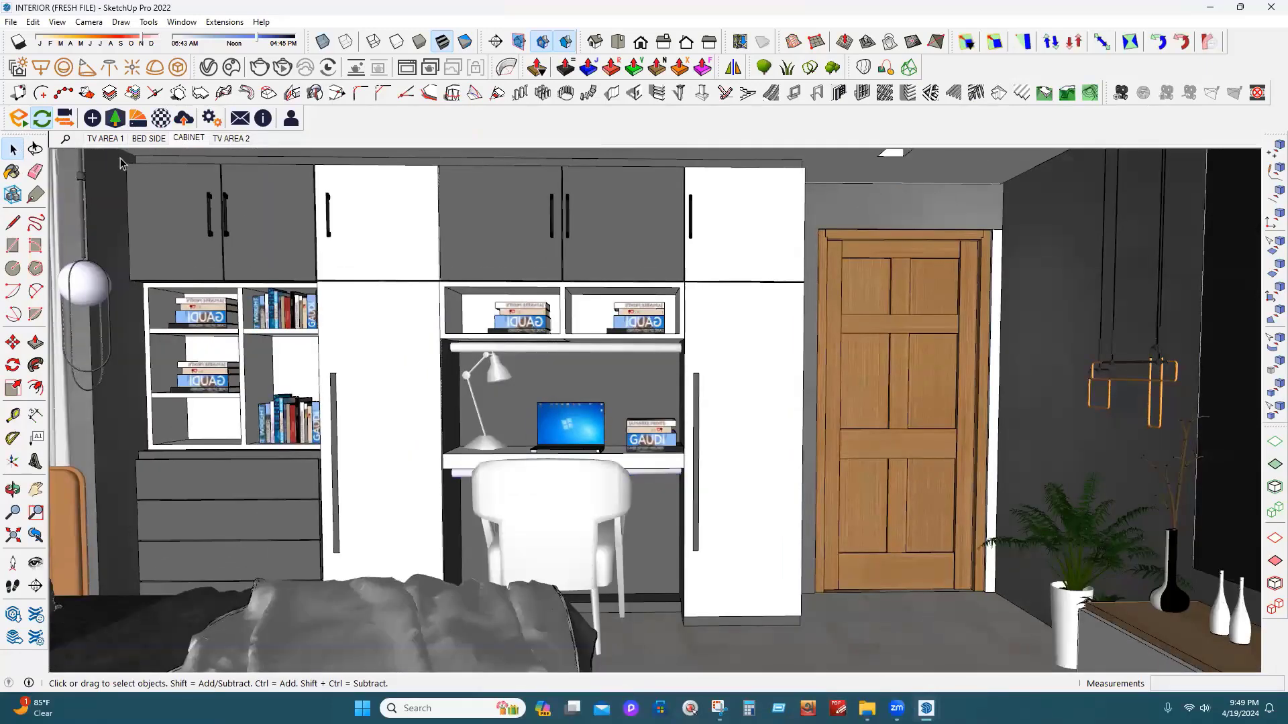
# Open the Enscape Material Editor and sample the floor material Color D06 to load its settings
pyautogui.click(160, 126)
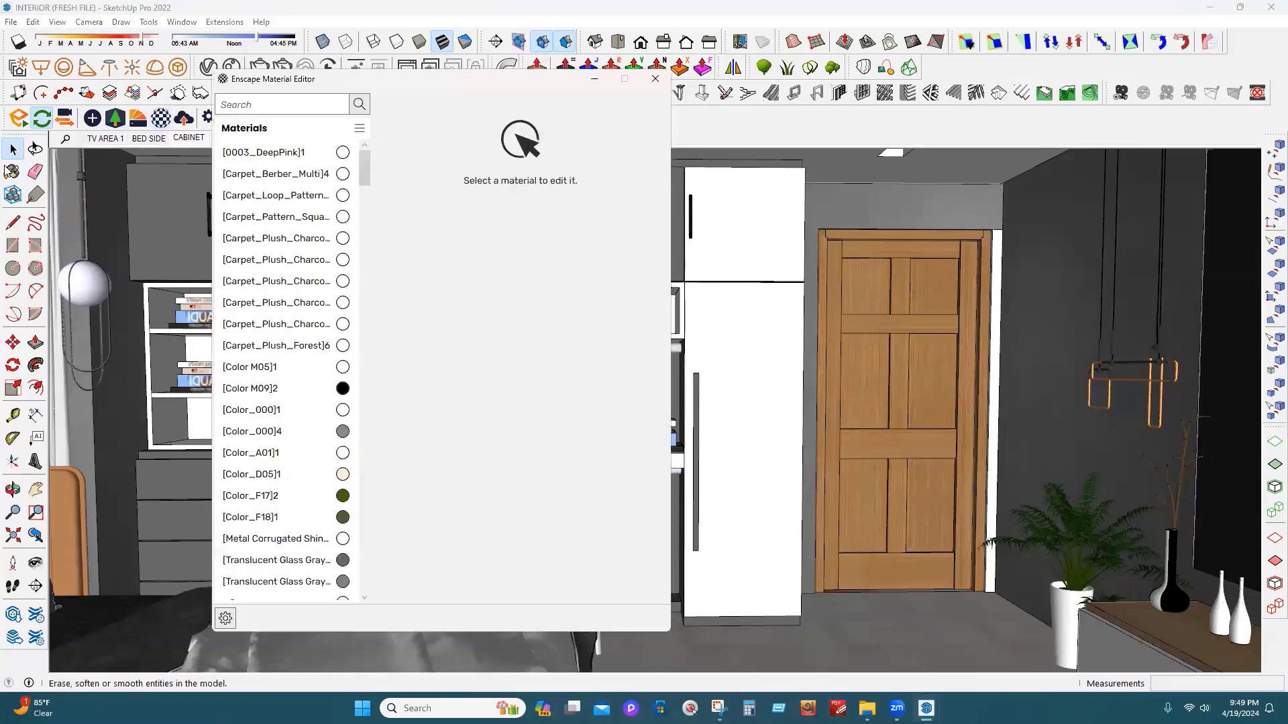
pyautogui.click(12, 172)
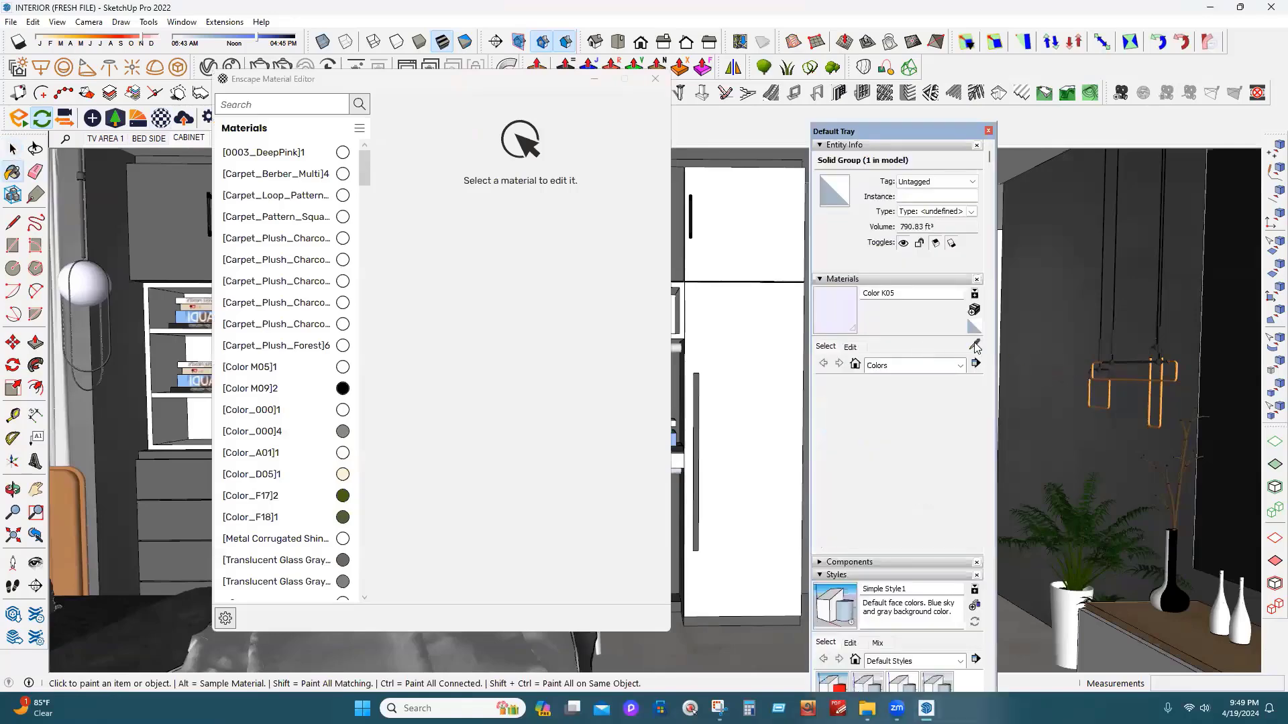
pyautogui.click(975, 345)
pyautogui.click(735, 645)
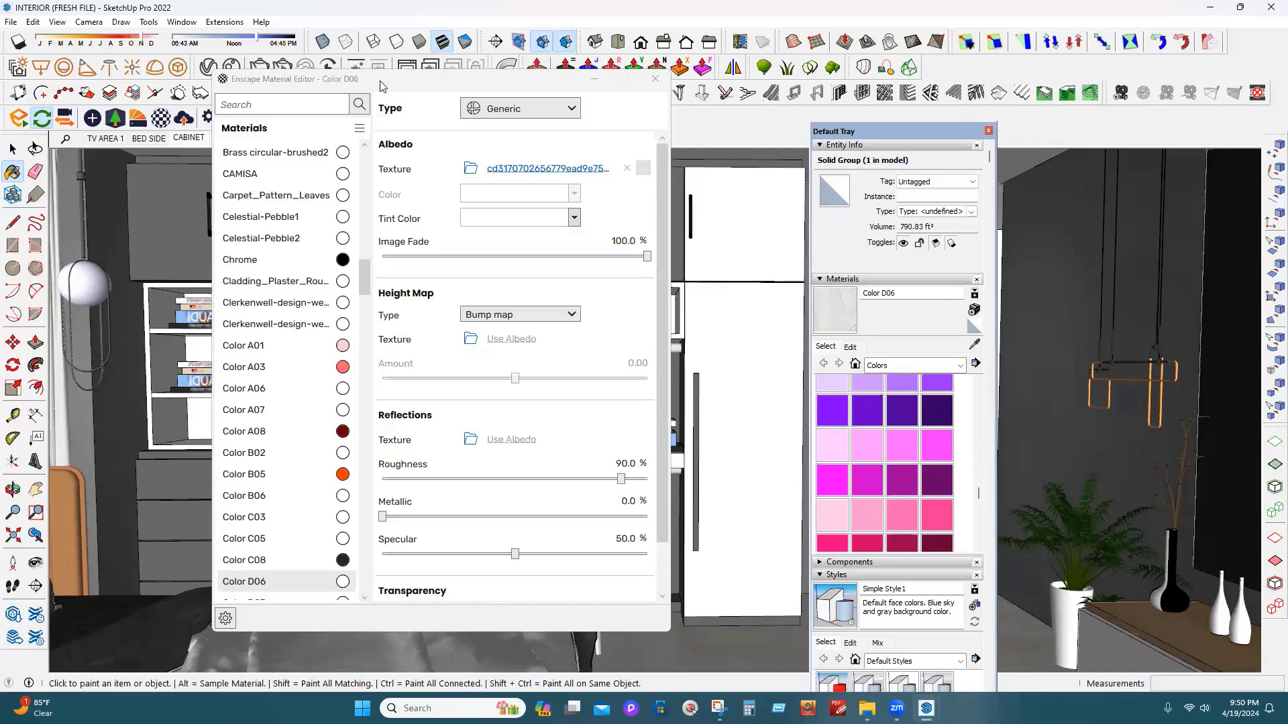
# Capture a snip of the Reflections section in Color D06's material settings with Snipping Tool
pyautogui.moveTo(386, 85); pyautogui.dragTo(331, 84)
pyautogui.scroll(-2, 403, 437)
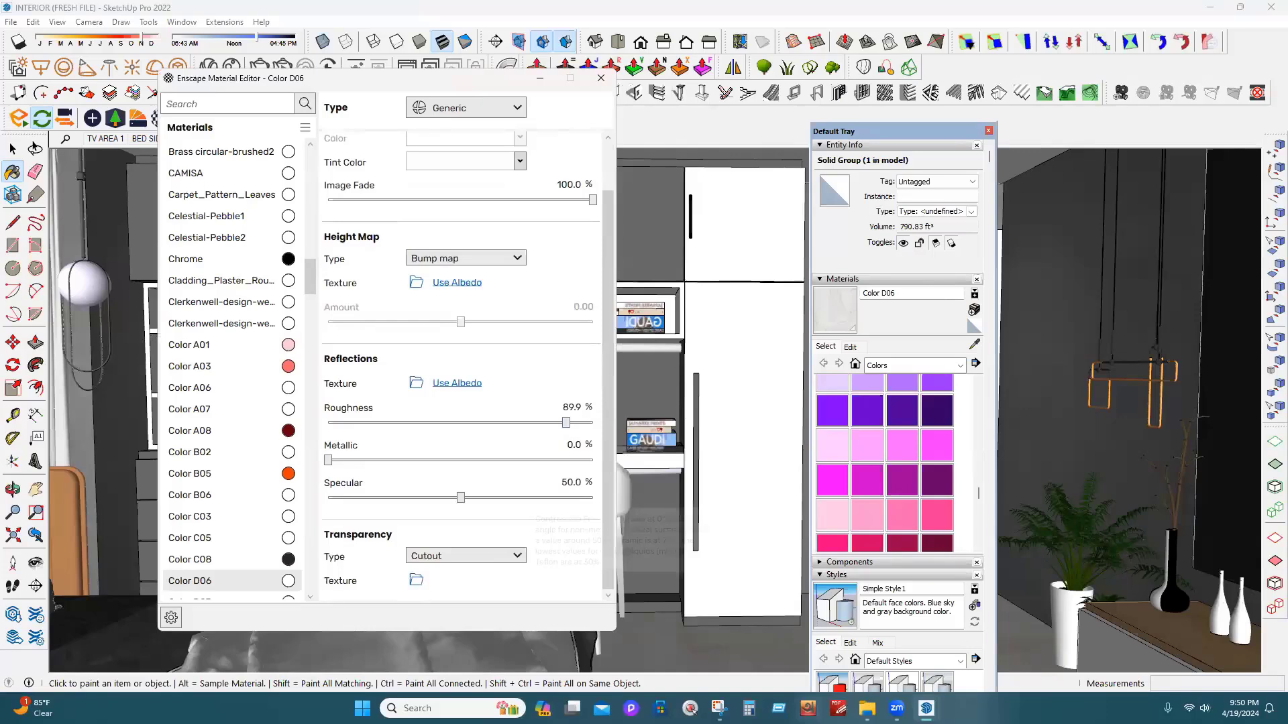
pyautogui.click(719, 708)
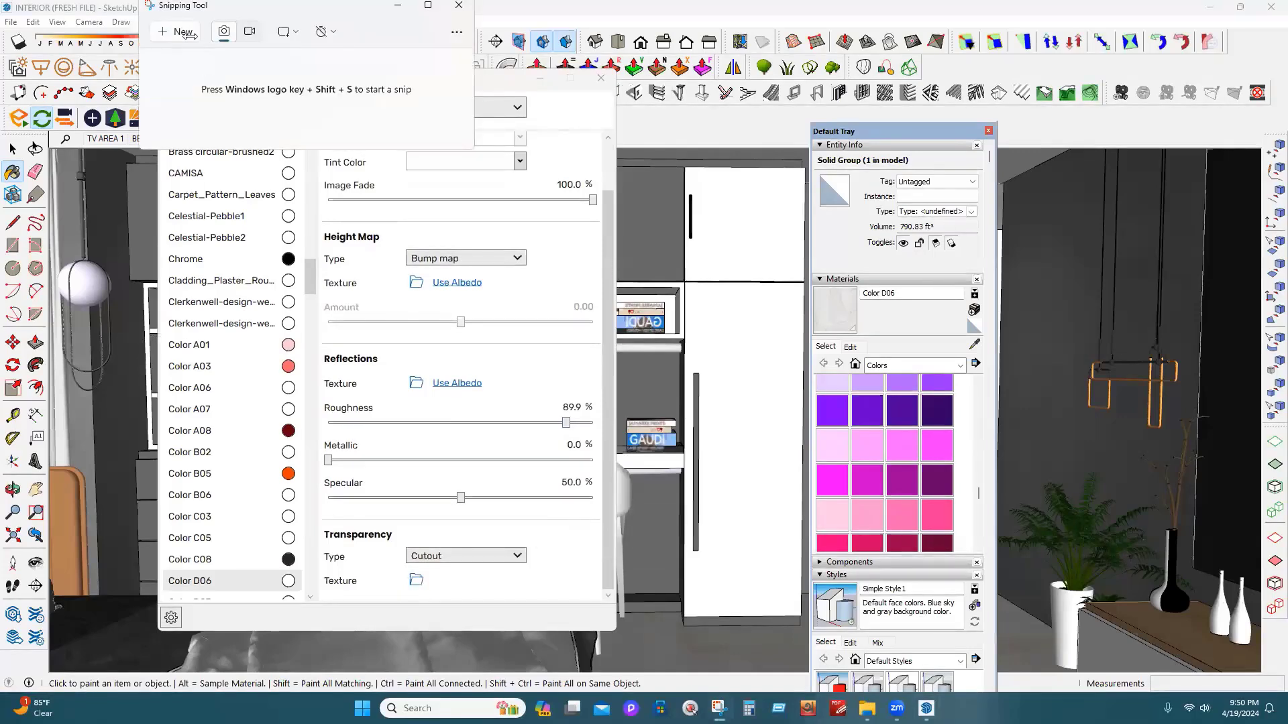
pyautogui.press('super+shift+s')
pyautogui.moveTo(318, 347); pyautogui.dragTo(601, 516)
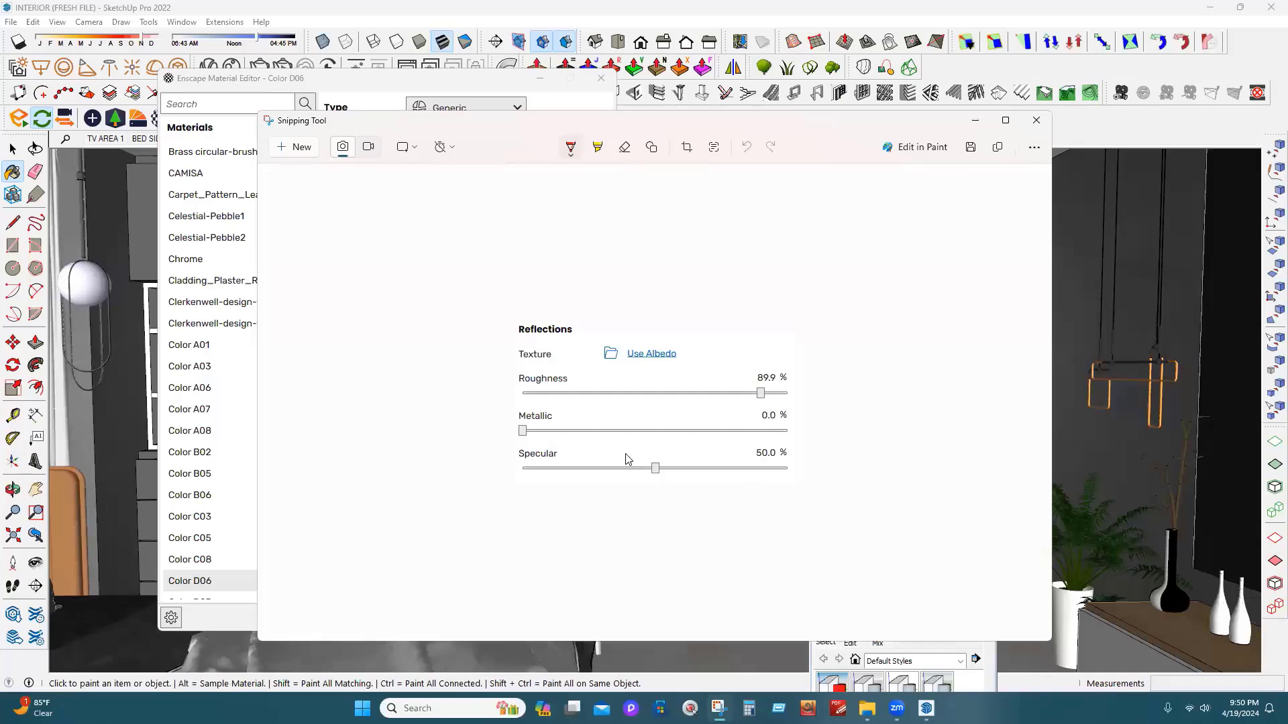
# Mark the Reflections heading, the Texture, Roughness, Metallic and Specular labels and their percentages in red on the snip, and close it
pyautogui.moveTo(518, 338); pyautogui.dragTo(574, 338)
pyautogui.moveTo(567, 367)
pyautogui.mouseDown()
pyautogui.moveTo(560, 350)
pyautogui.moveTo(511, 354)
pyautogui.moveTo(611, 386)
pyautogui.mouseUp()
pyautogui.moveTo(501, 426); pyautogui.dragTo(591, 421)
pyautogui.moveTo(494, 476); pyautogui.dragTo(609, 455)
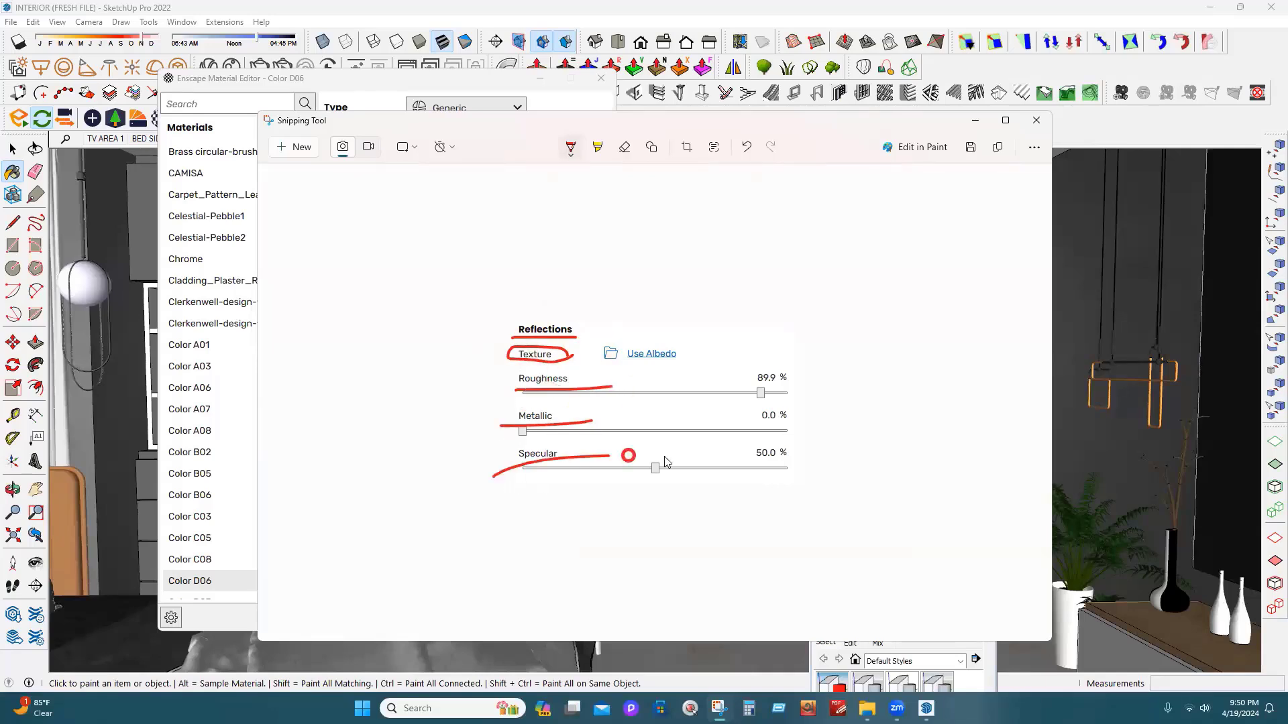
pyautogui.moveTo(793, 370)
pyautogui.mouseDown()
pyautogui.moveTo(752, 376)
pyautogui.moveTo(793, 369)
pyautogui.mouseUp()
pyautogui.moveTo(743, 424); pyautogui.dragTo(779, 417)
pyautogui.moveTo(746, 479); pyautogui.dragTo(795, 458)
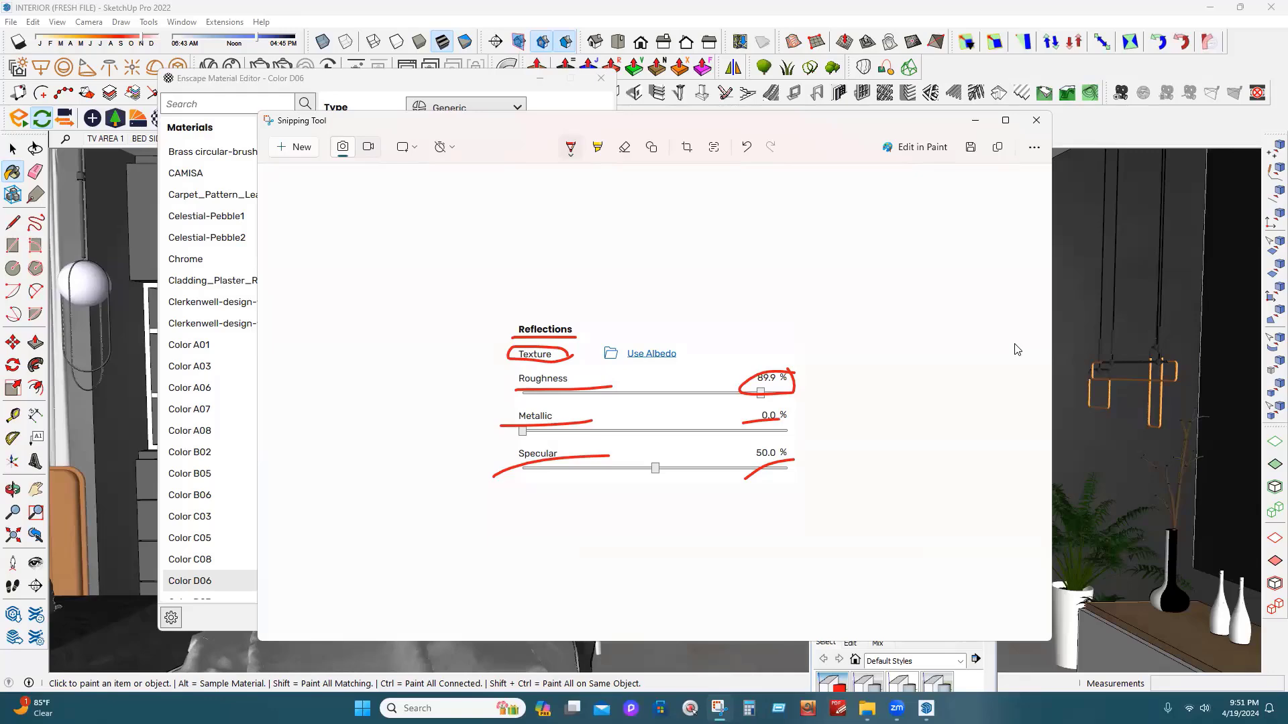
pyautogui.click(1043, 125)
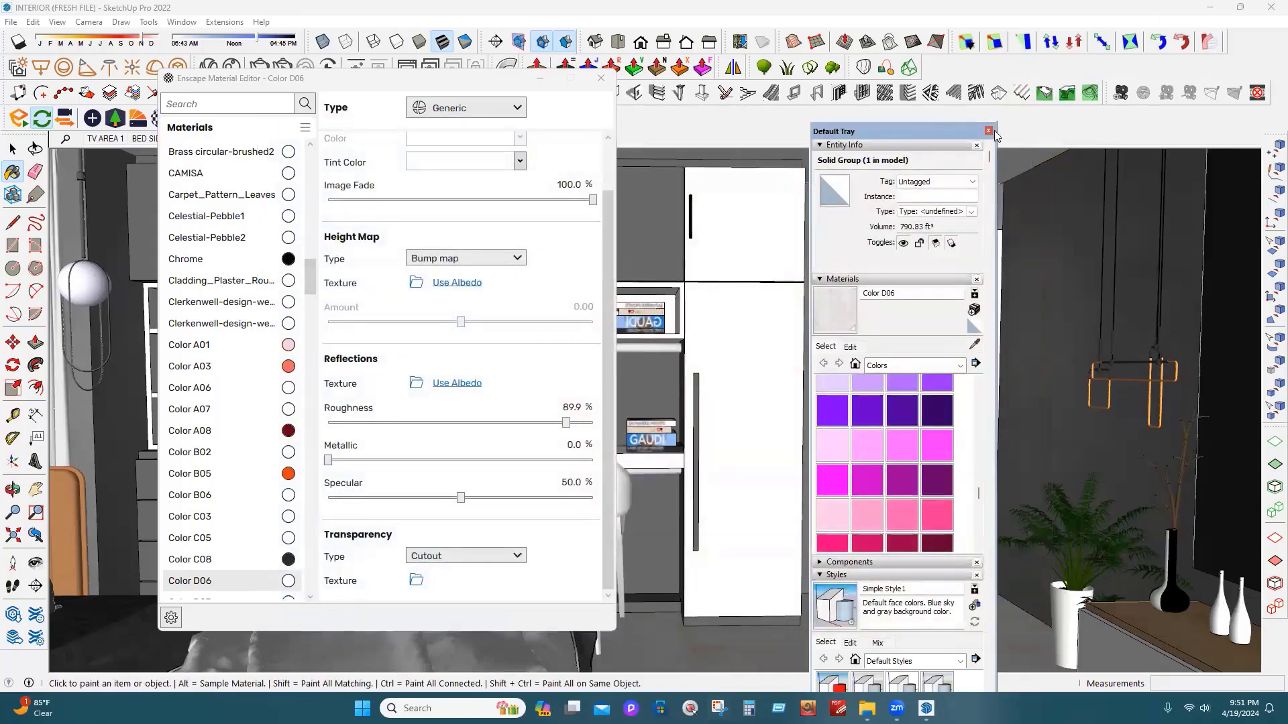
# Close the Default Tray, set Color D06's roughness to 0% and view the floor in the Enscape render window
pyautogui.click(988, 131)
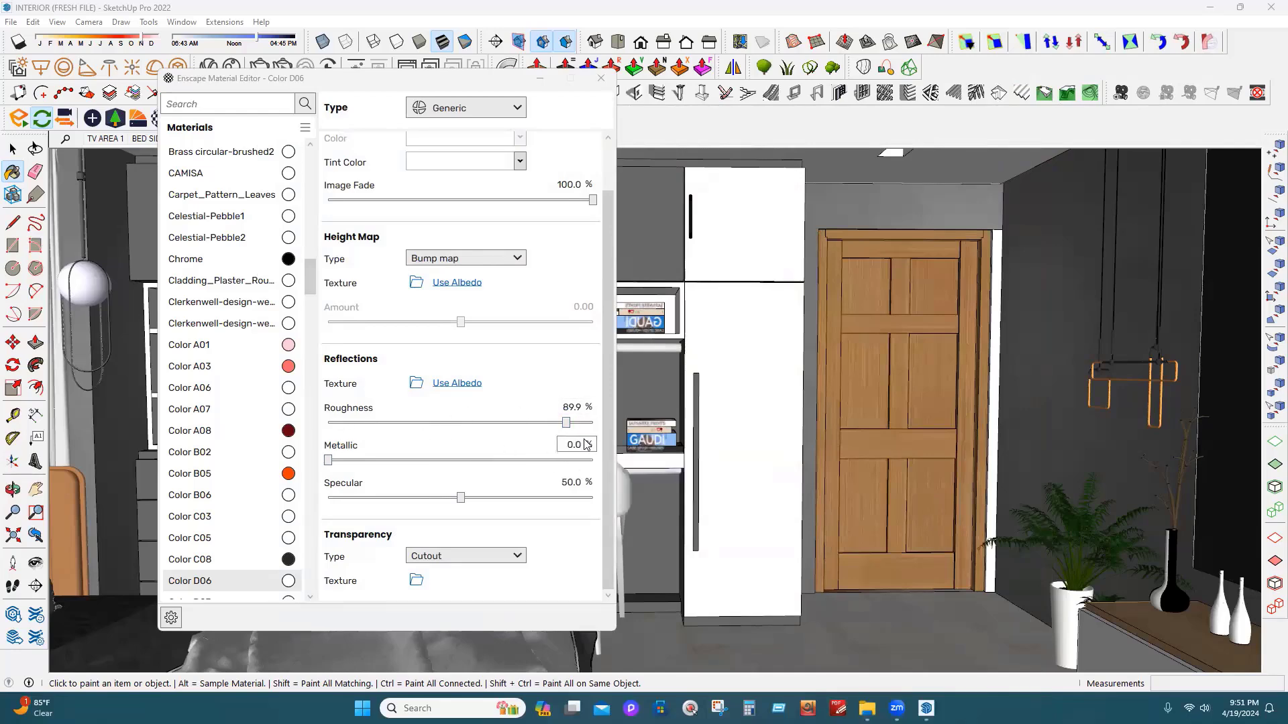
pyautogui.moveTo(566, 422); pyautogui.dragTo(275, 428)
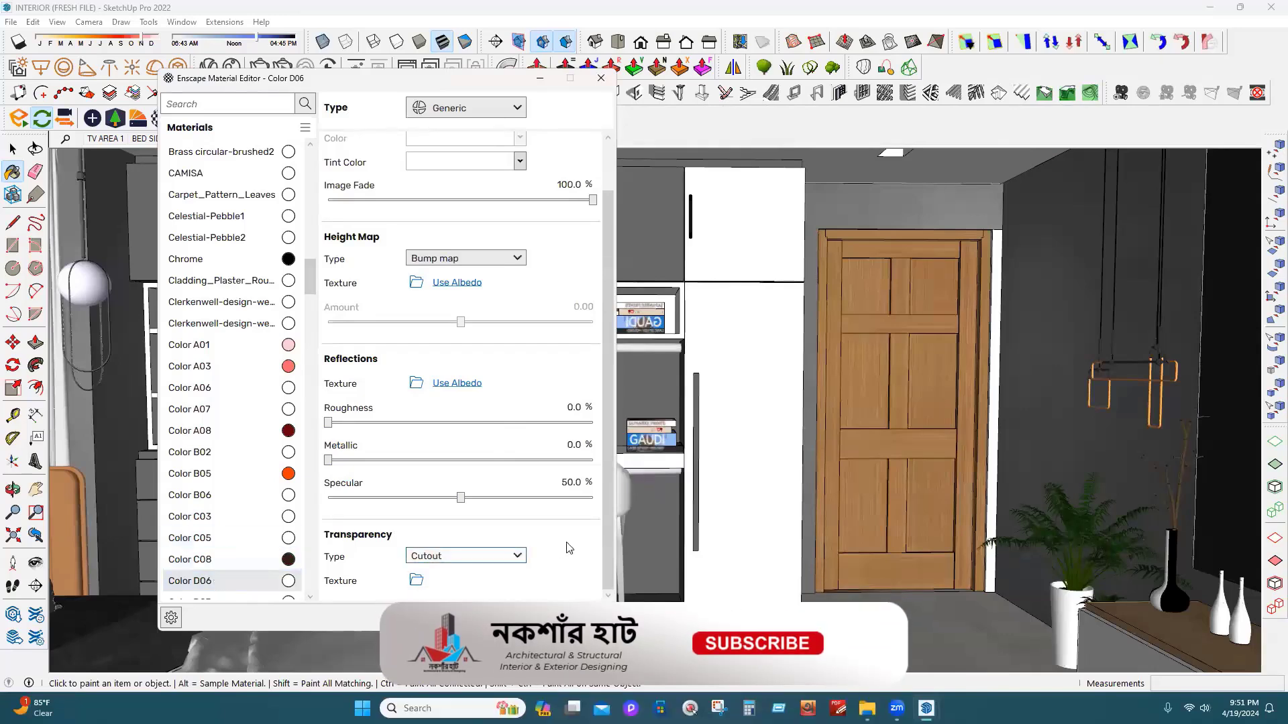
pyautogui.moveTo(567, 497)
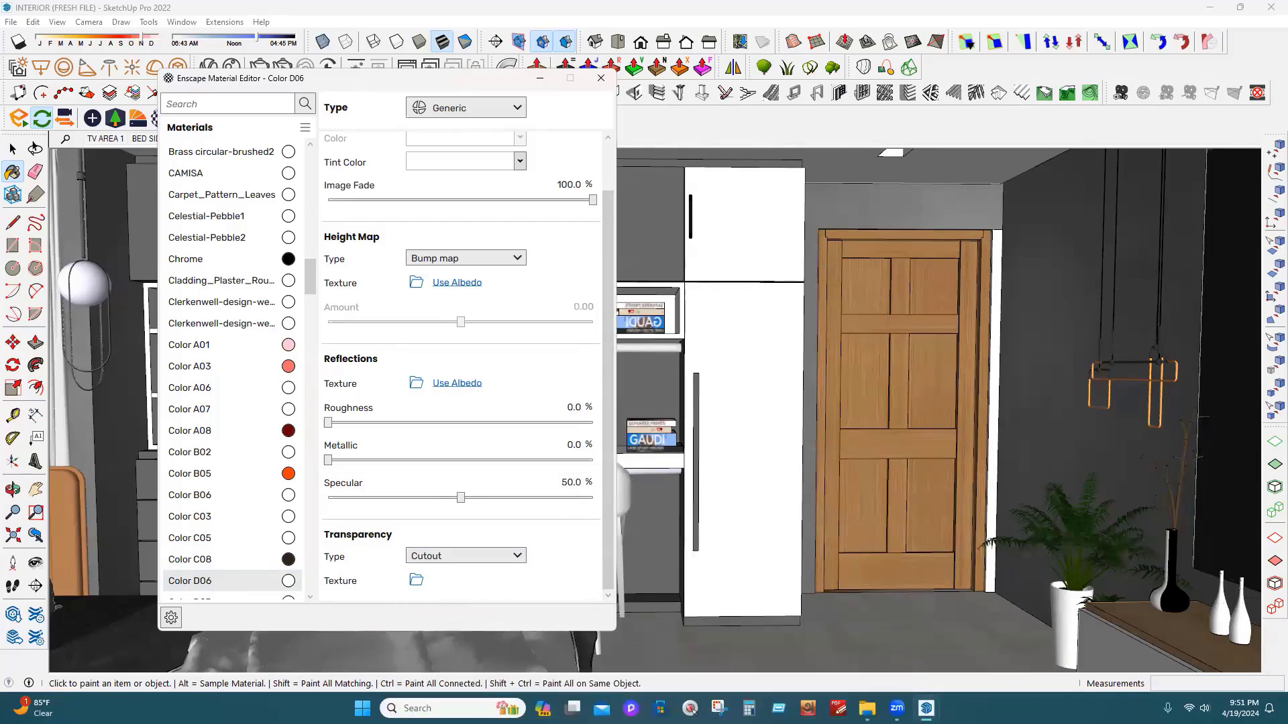
pyautogui.click(927, 709)
pyautogui.click(953, 654)
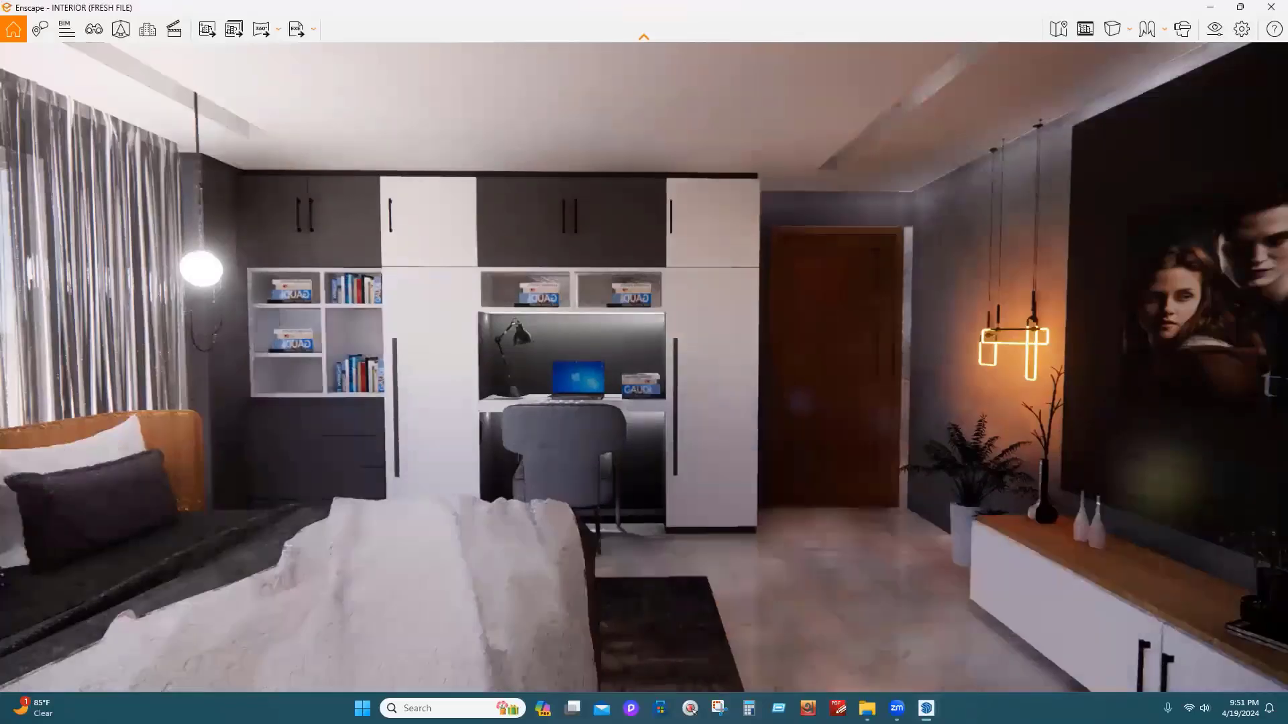
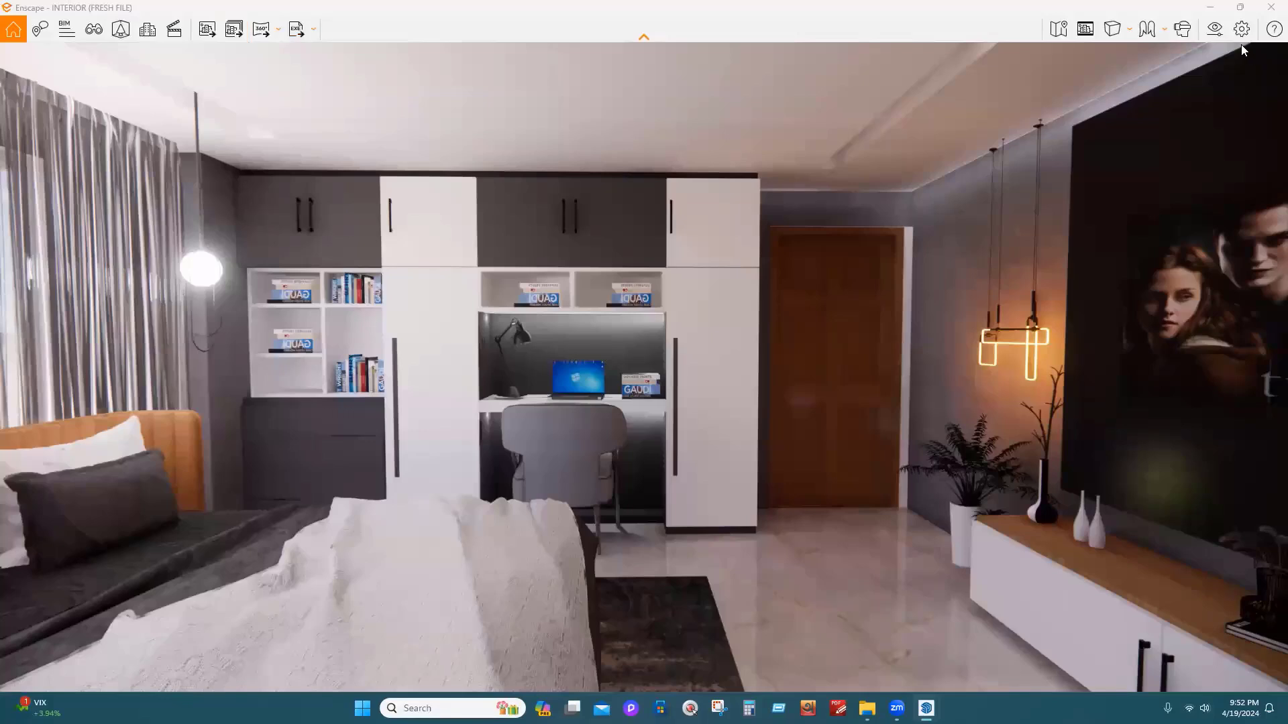
# Snip the whole Enscape render window, circle both groups of toolbar icons in red, and close the snip
pyautogui.click(719, 709)
pyautogui.click(277, 121)
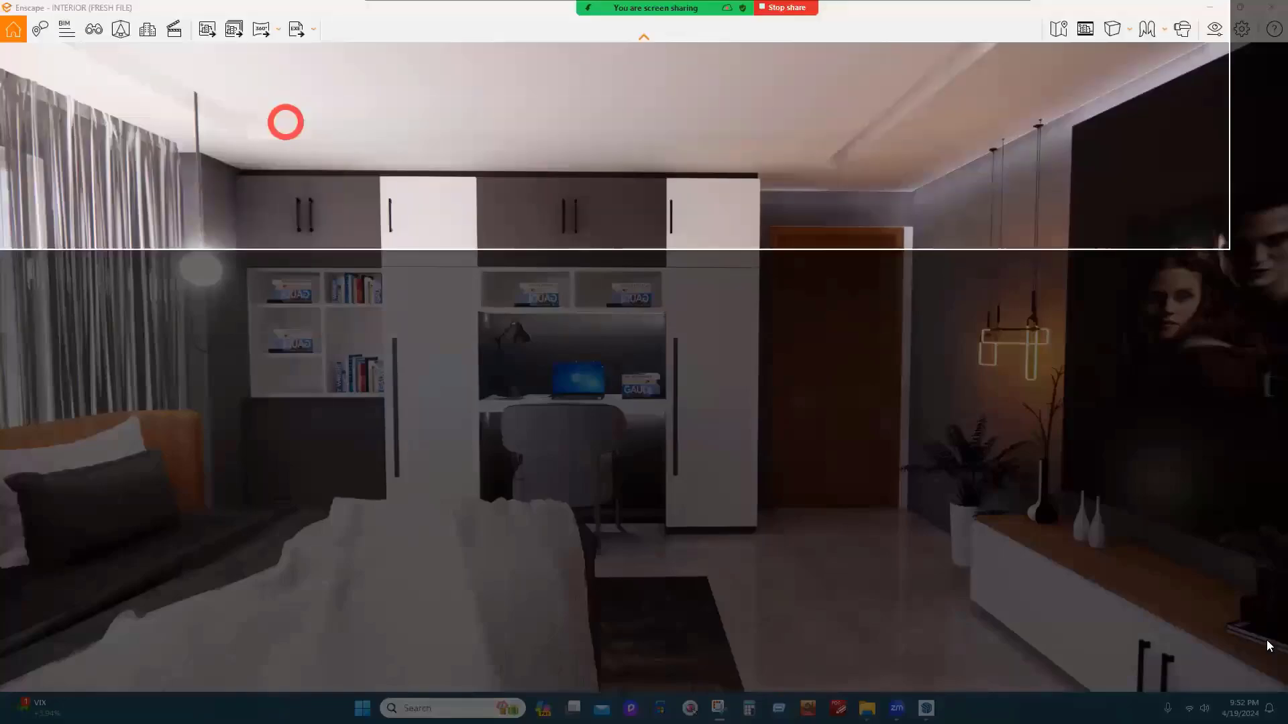
pyautogui.moveTo(1267, 640); pyautogui.dragTo(1278, 696)
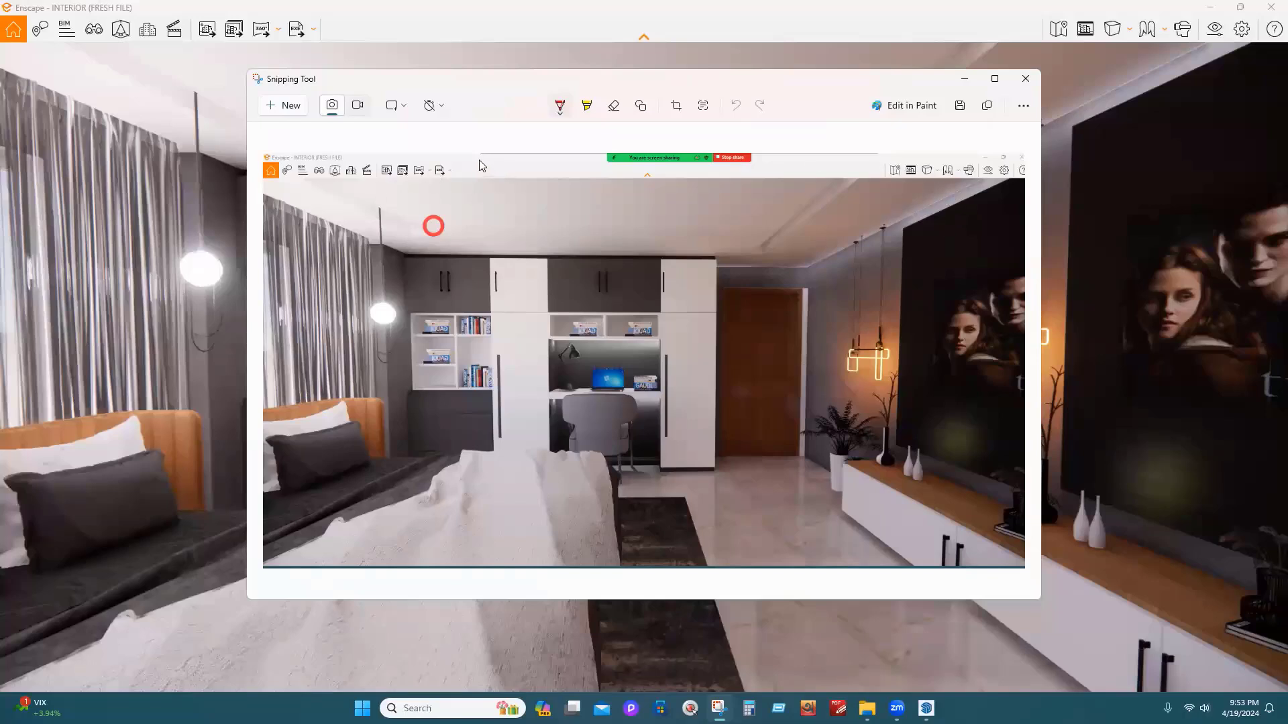
pyautogui.moveTo(469, 163)
pyautogui.mouseDown()
pyautogui.moveTo(270, 155)
pyautogui.moveTo(301, 192)
pyautogui.moveTo(484, 164)
pyautogui.moveTo(430, 149)
pyautogui.mouseUp()
pyautogui.moveTo(971, 135)
pyautogui.mouseDown()
pyautogui.moveTo(893, 201)
pyautogui.moveTo(1036, 137)
pyautogui.mouseUp()
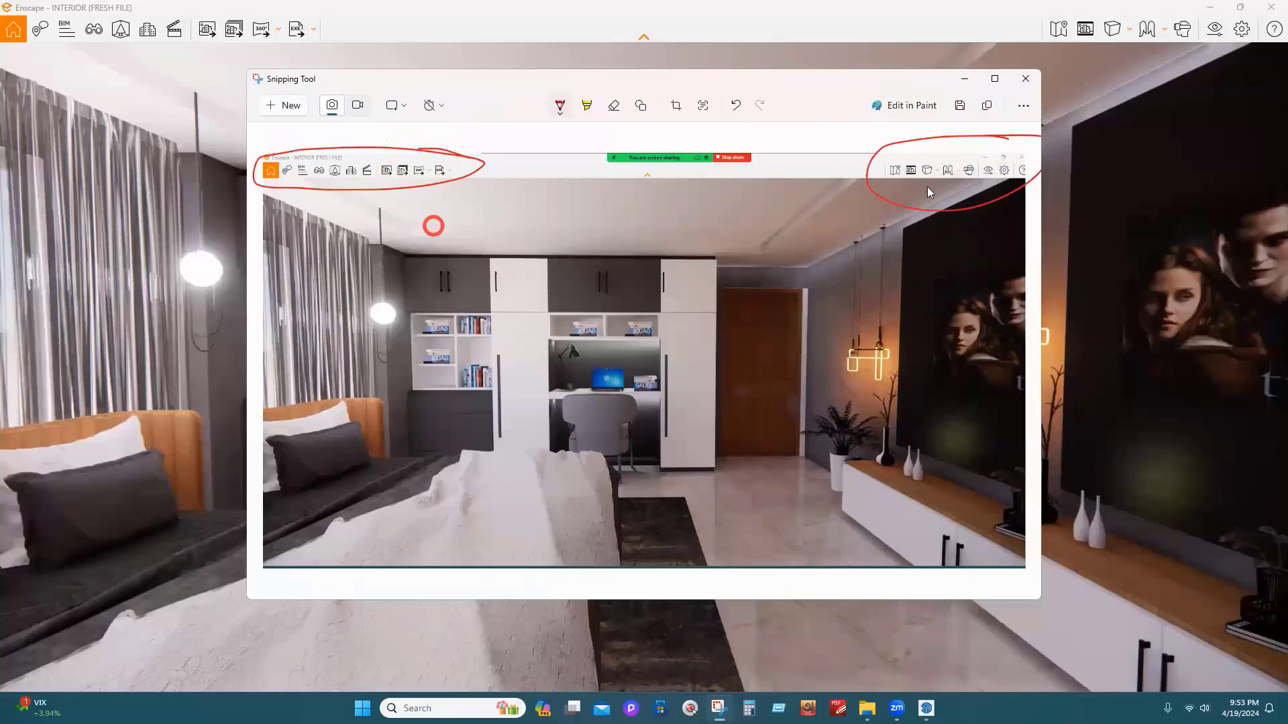
pyautogui.click(1025, 79)
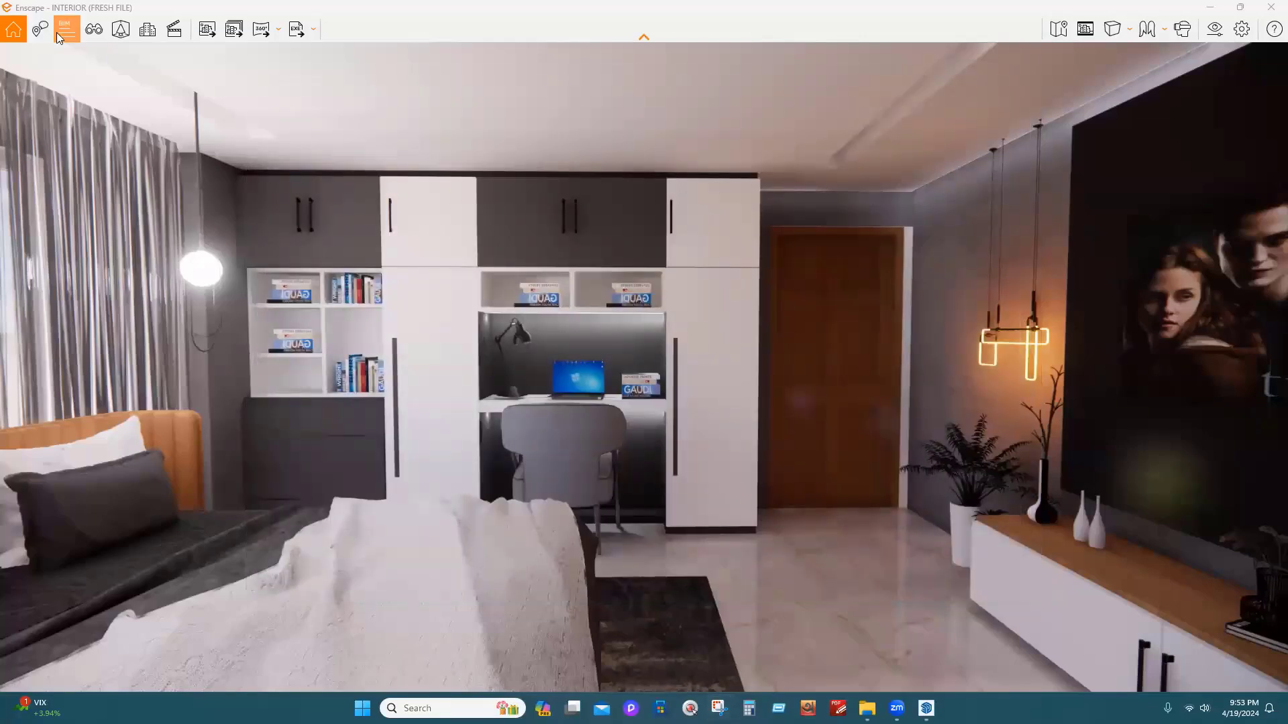
# Open Enscape's Visual Settings and raise the image correction for Shadows to 4%
pyautogui.click(1219, 29)
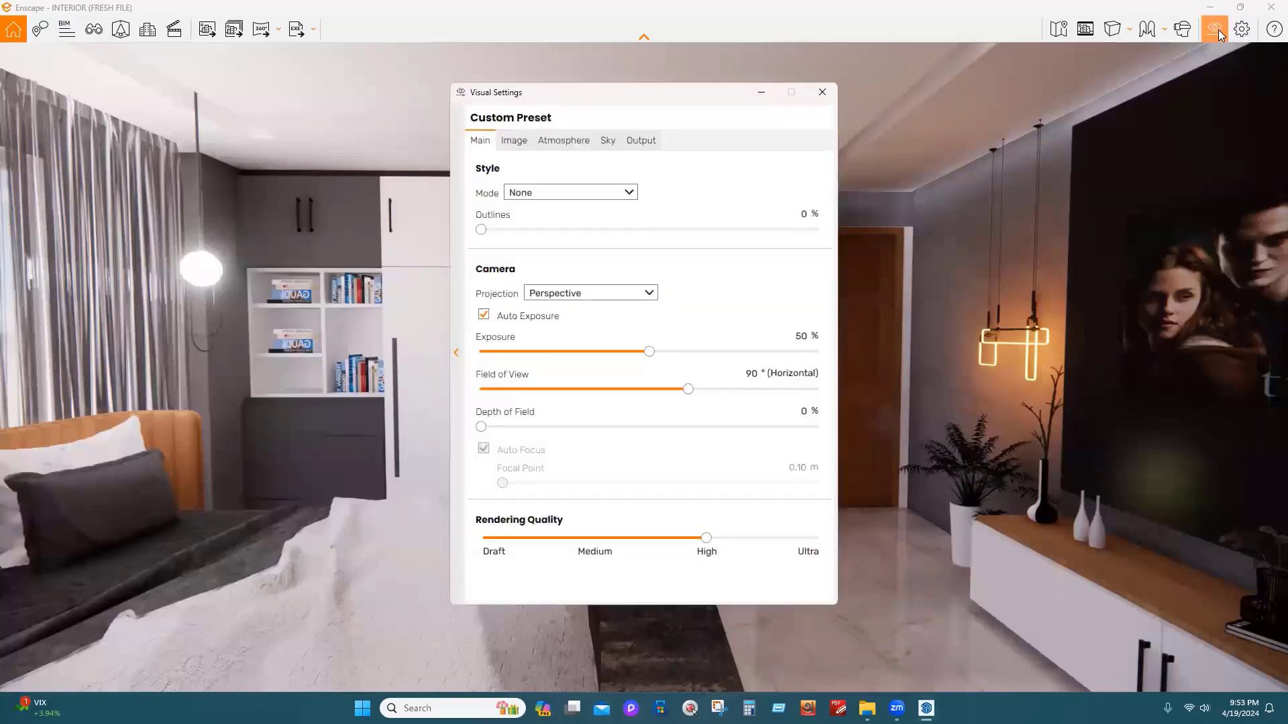
pyautogui.moveTo(590, 87); pyautogui.dragTo(460, 70)
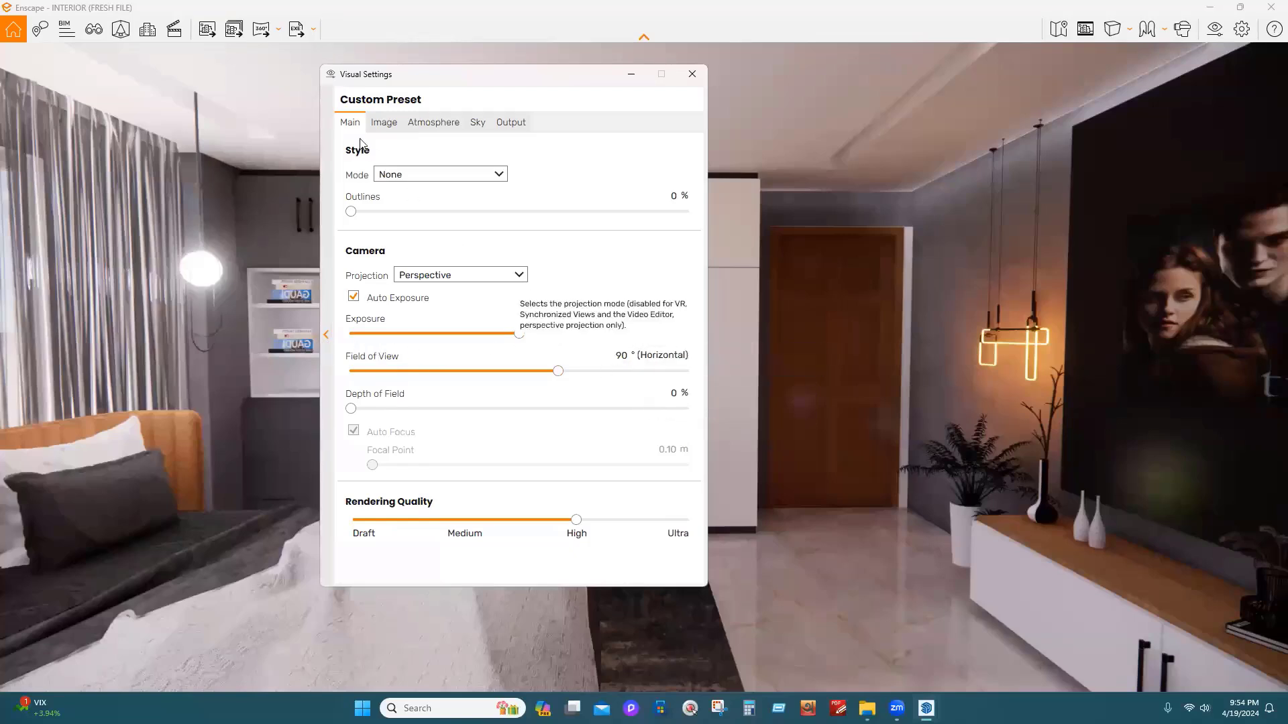
pyautogui.click(400, 128)
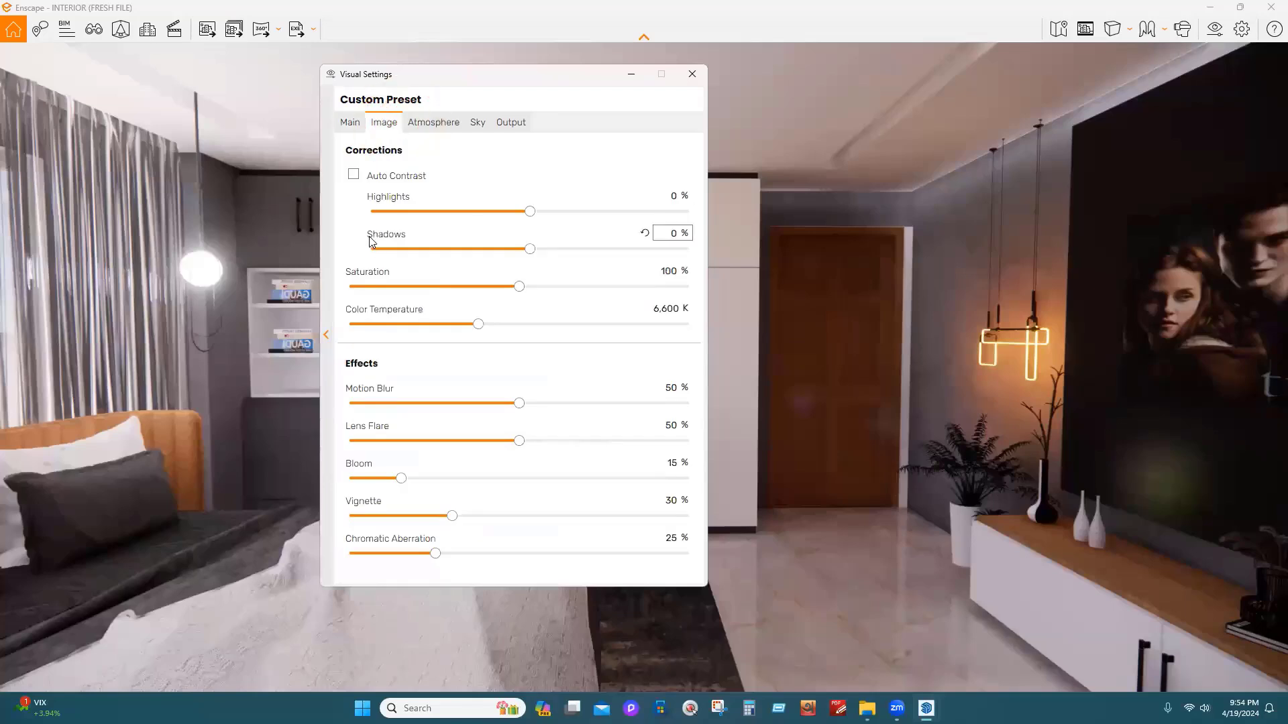
pyautogui.click(531, 249)
pyautogui.click(589, 251)
pyautogui.click(589, 251)
pyautogui.click(590, 251)
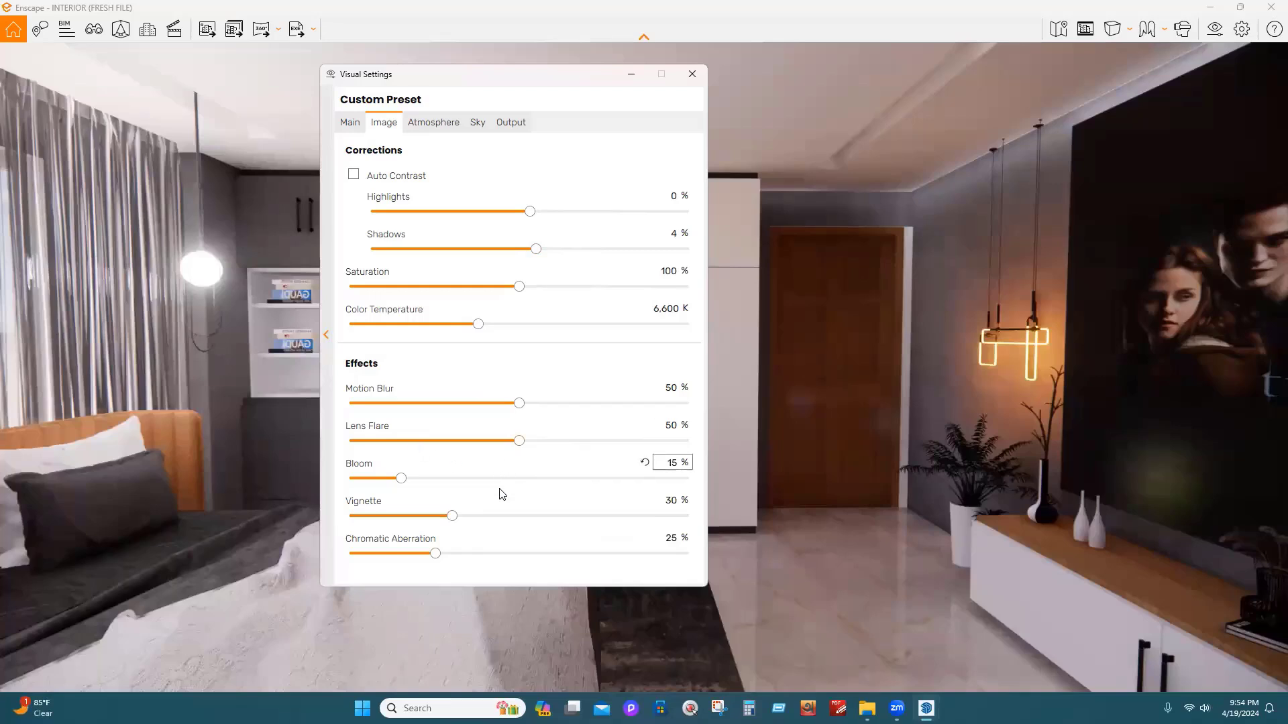
# Review the Atmosphere, Sky and Output visual settings, and close the settings window
pyautogui.click(435, 124)
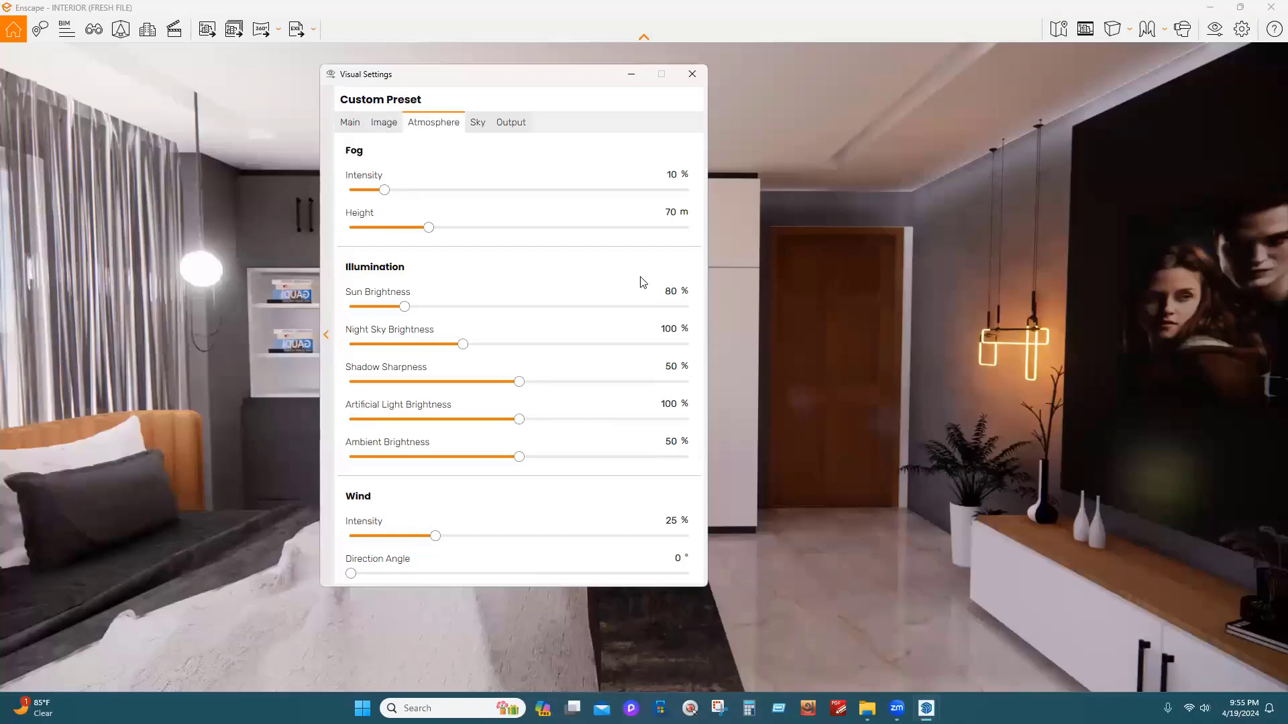
pyautogui.click(477, 122)
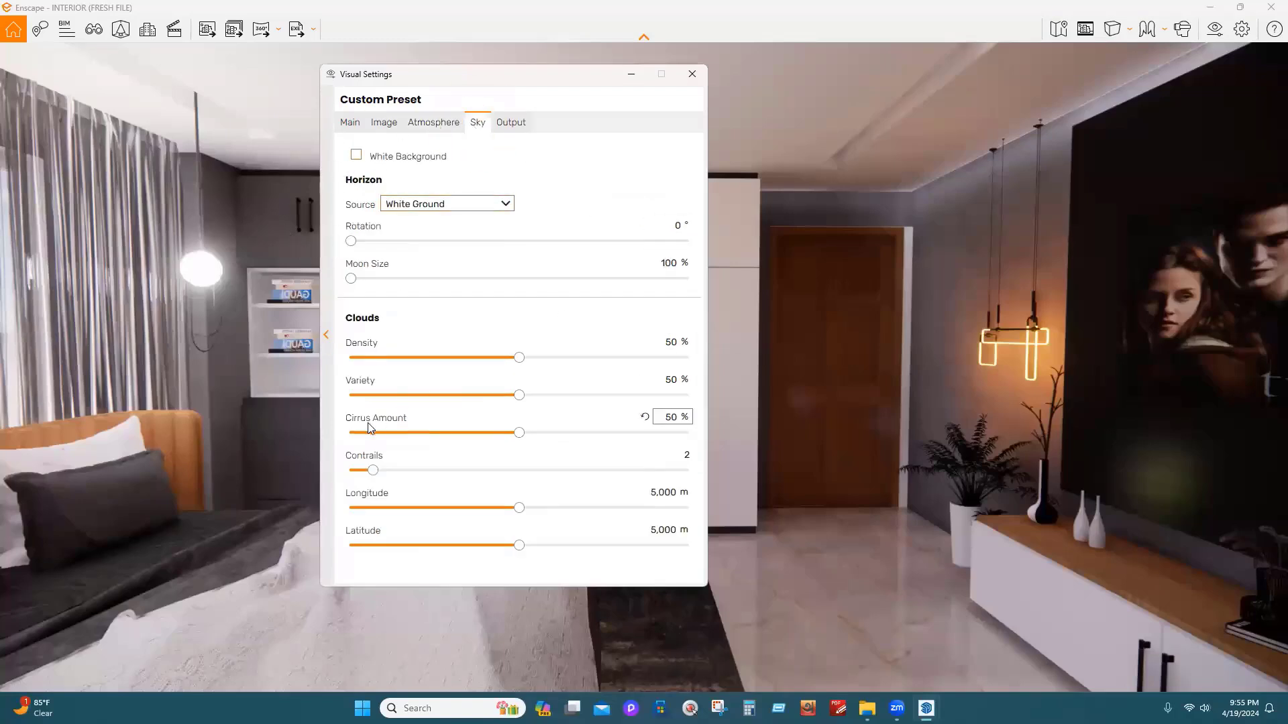
pyautogui.click(509, 131)
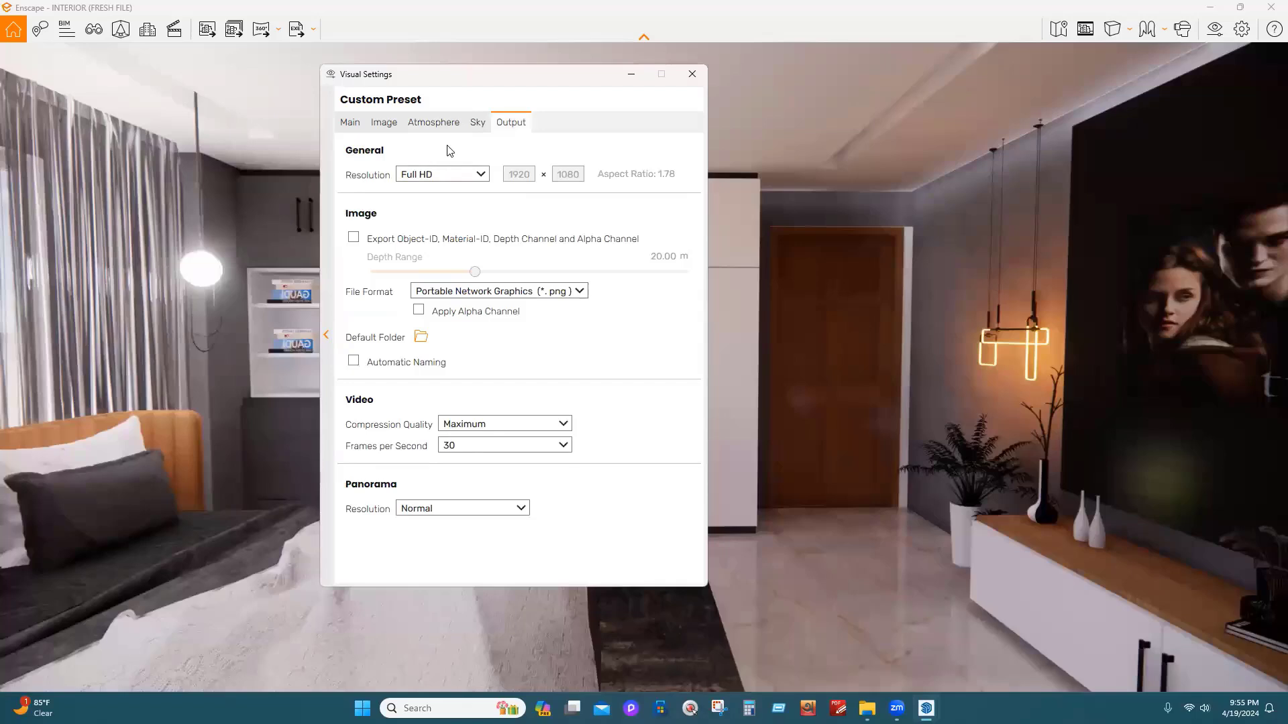
pyautogui.click(692, 74)
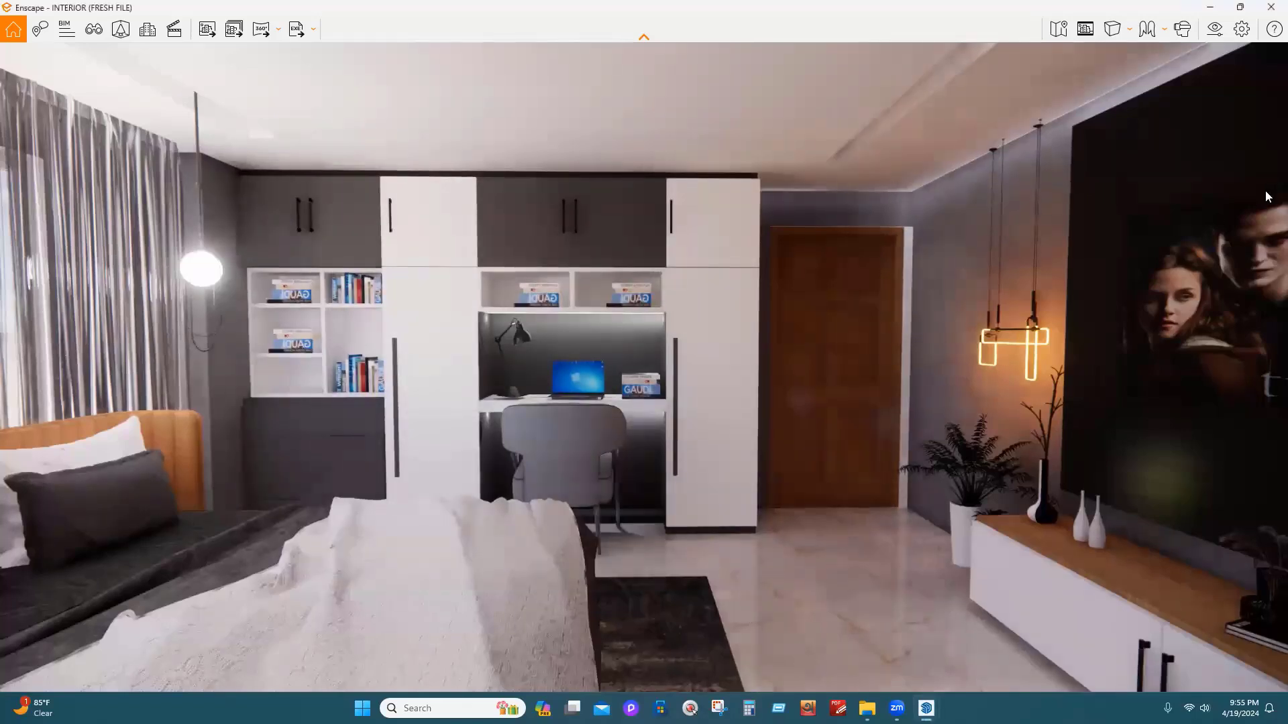
# Reopen the Visual Settings, check the output resolution choices, and set the image file format to JPEG Image (*.jpg)
pyautogui.click(1211, 30)
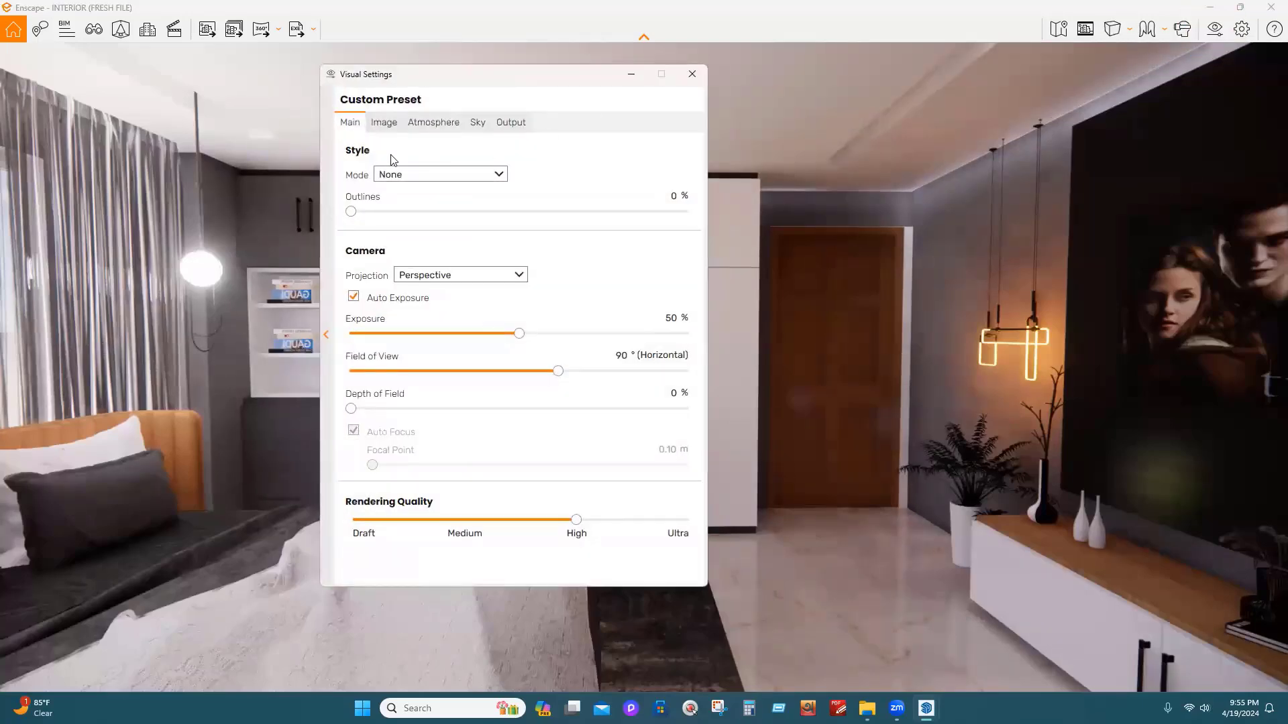
pyautogui.click(509, 123)
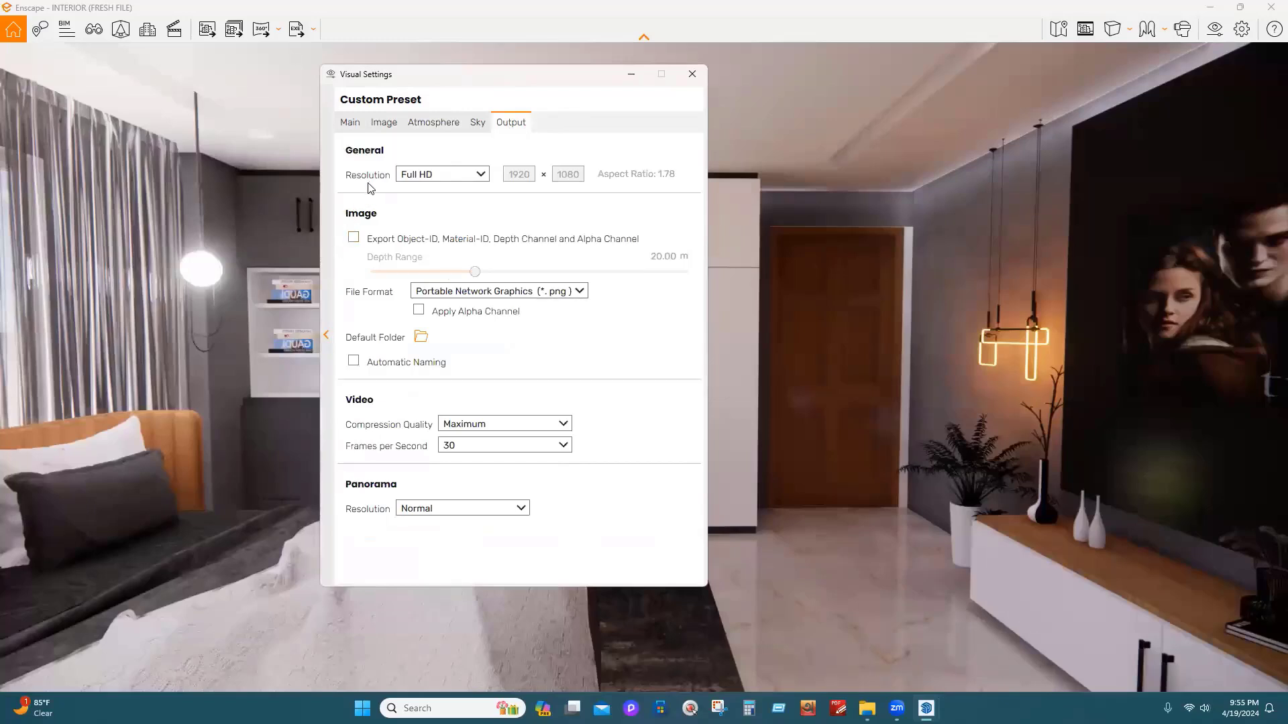
pyautogui.click(446, 177)
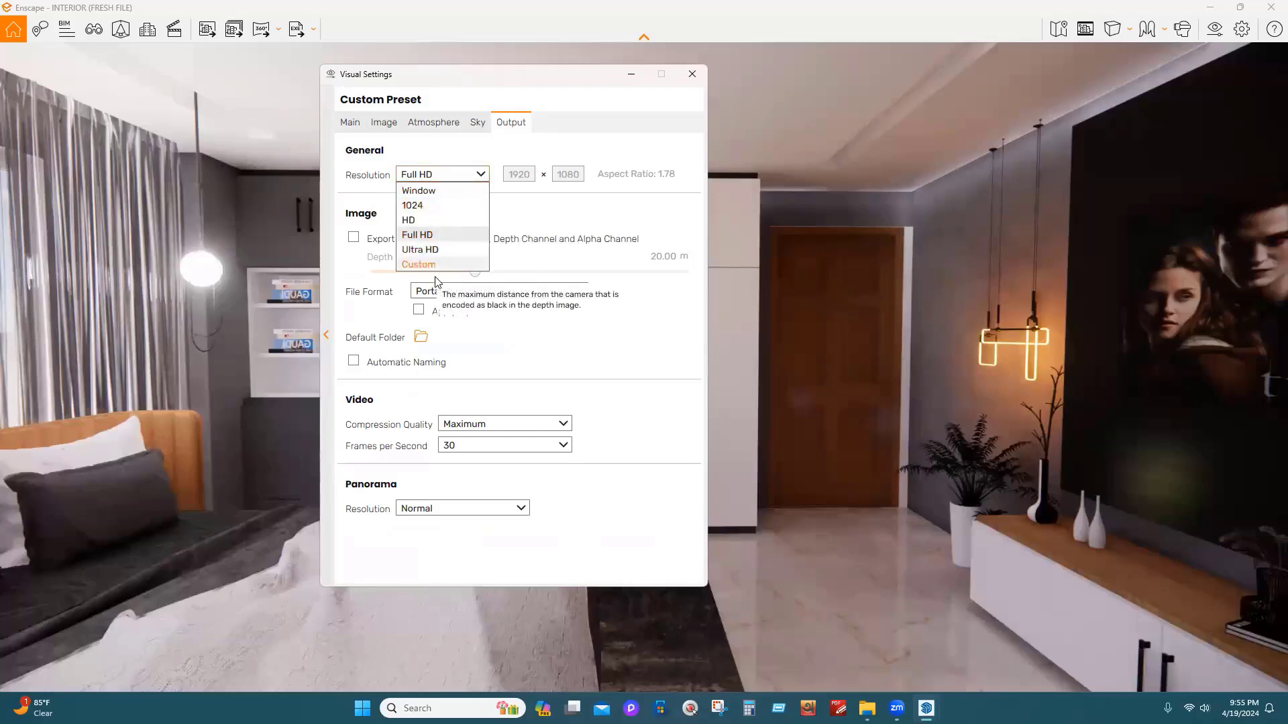
pyautogui.click(552, 214)
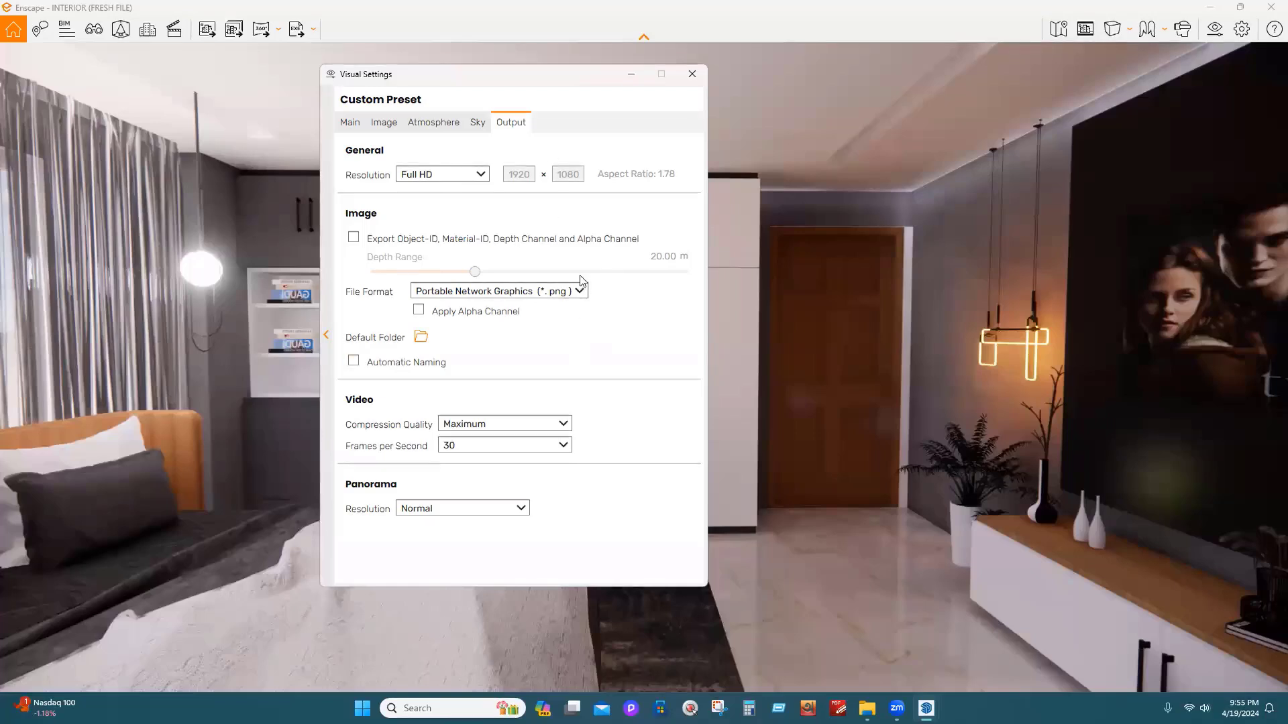
pyautogui.click(581, 291)
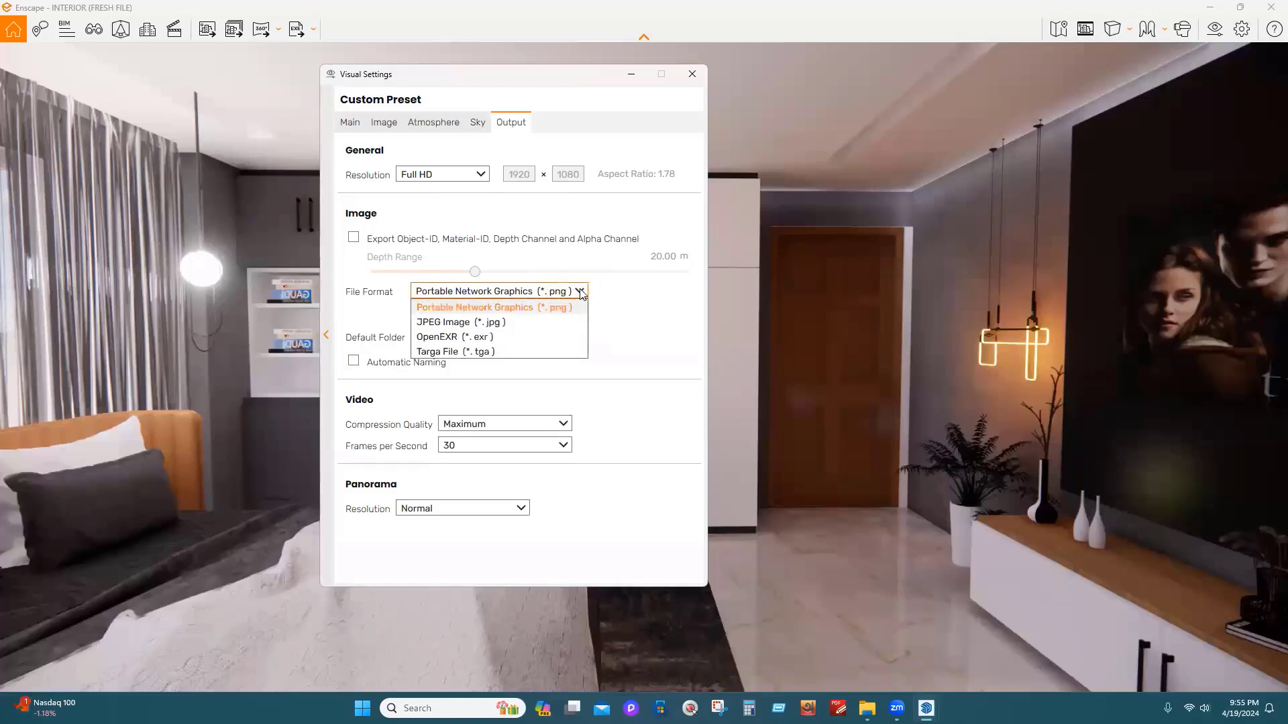
pyautogui.click(566, 322)
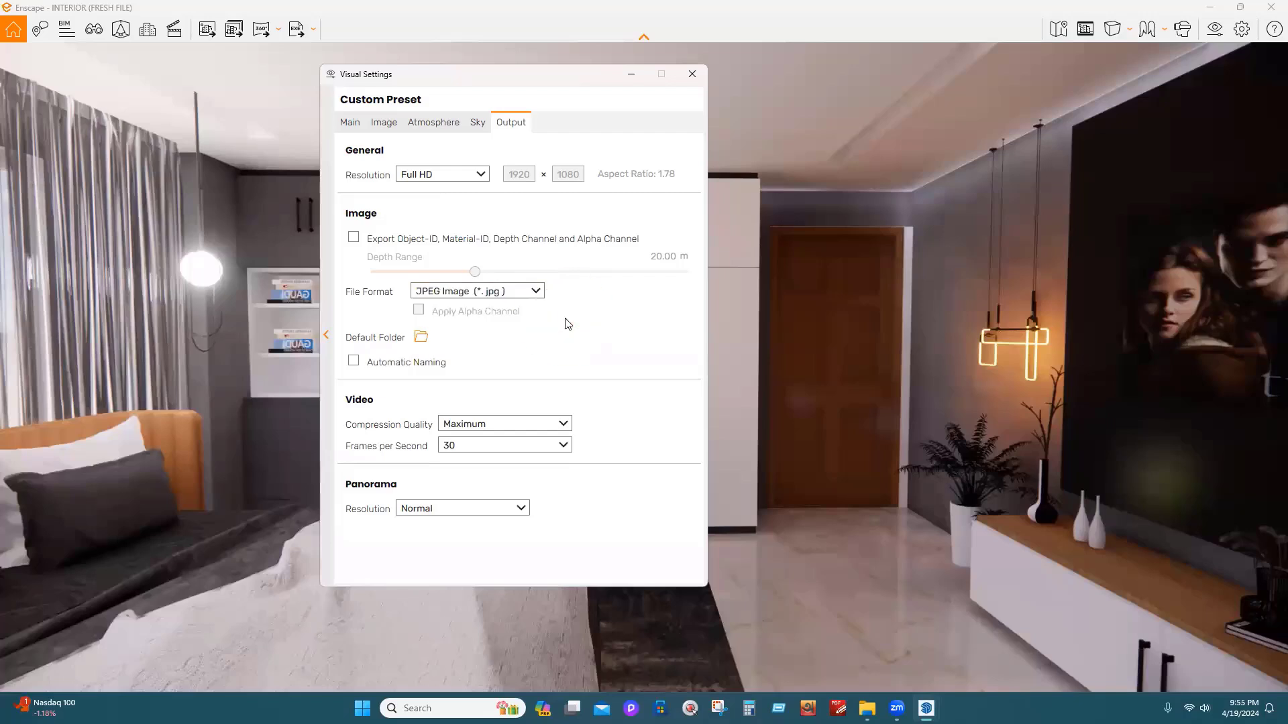
pyautogui.click(537, 291)
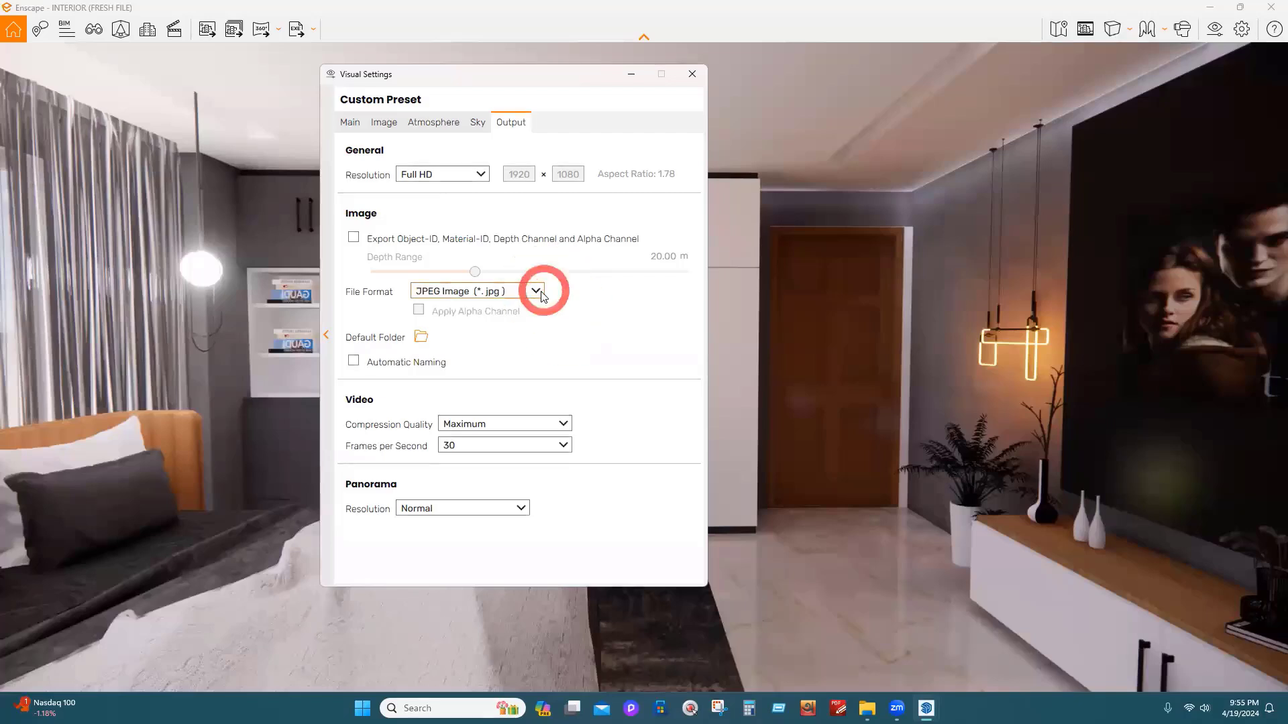
pyautogui.click(599, 306)
# Examine the choices for video compression quality and panorama resolution, and close the Visual Settings
pyautogui.click(561, 425)
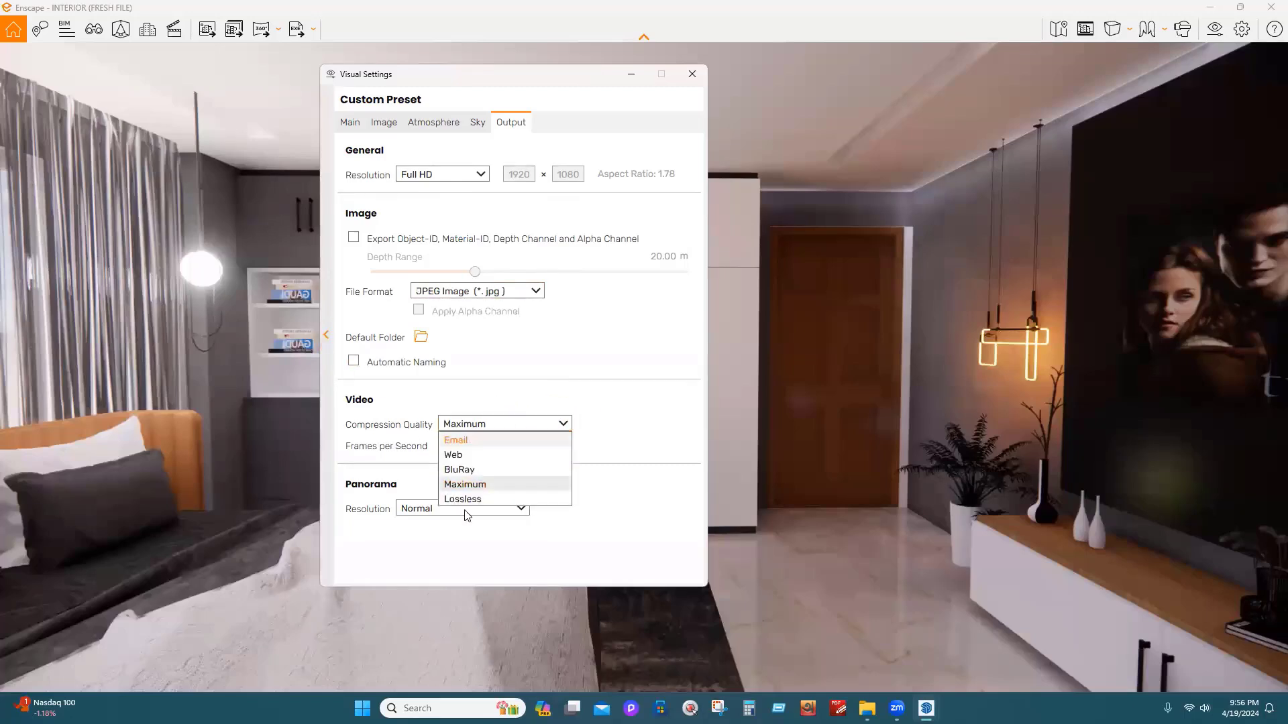
pyautogui.click(586, 380)
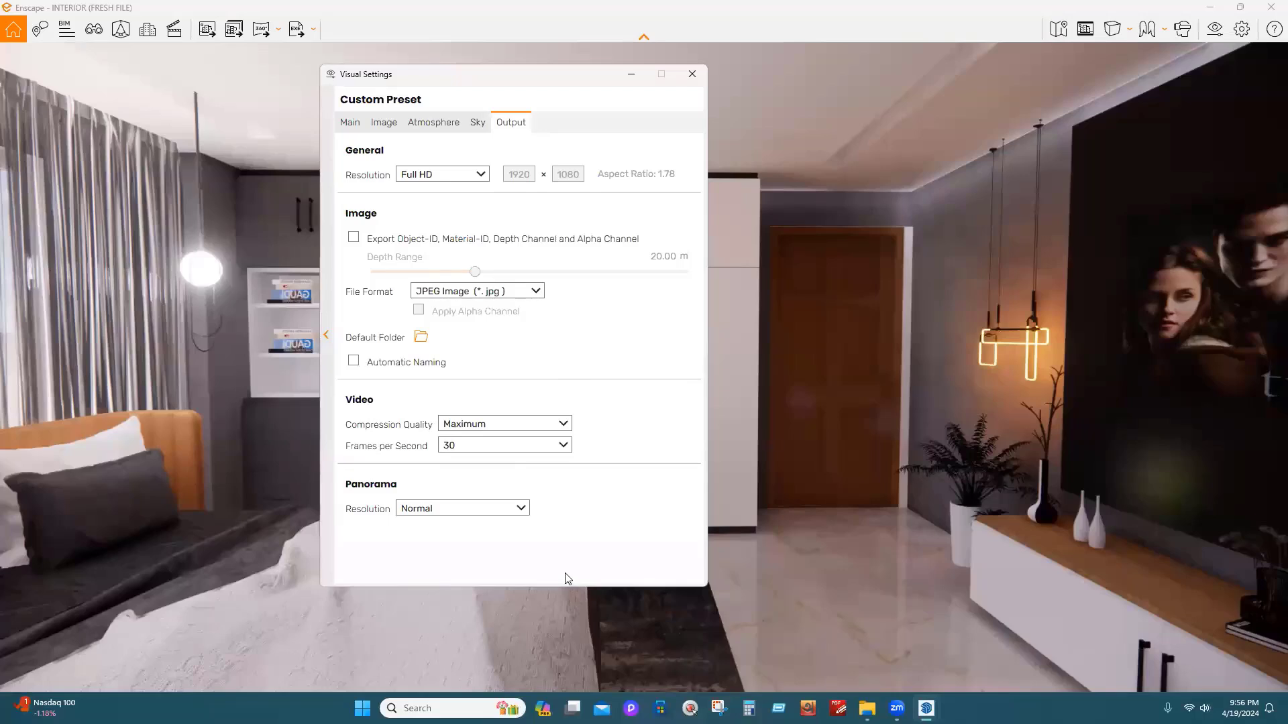
pyautogui.click(505, 511)
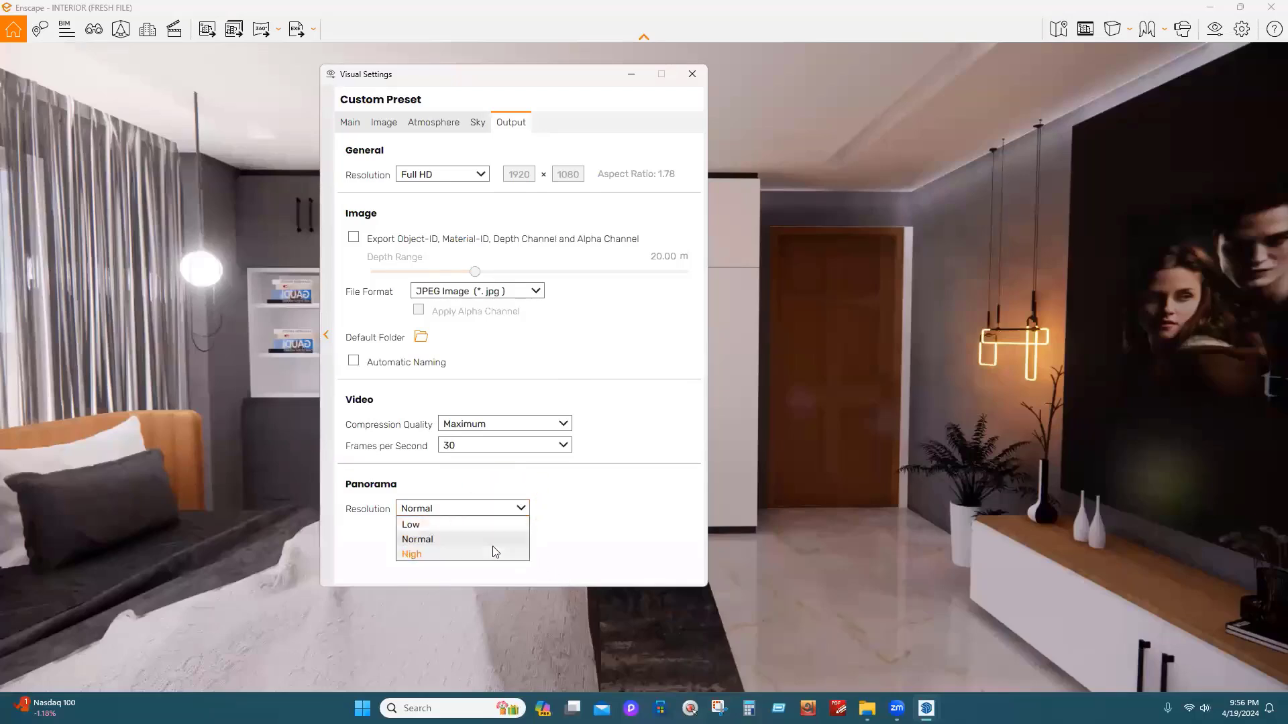
pyautogui.click(634, 495)
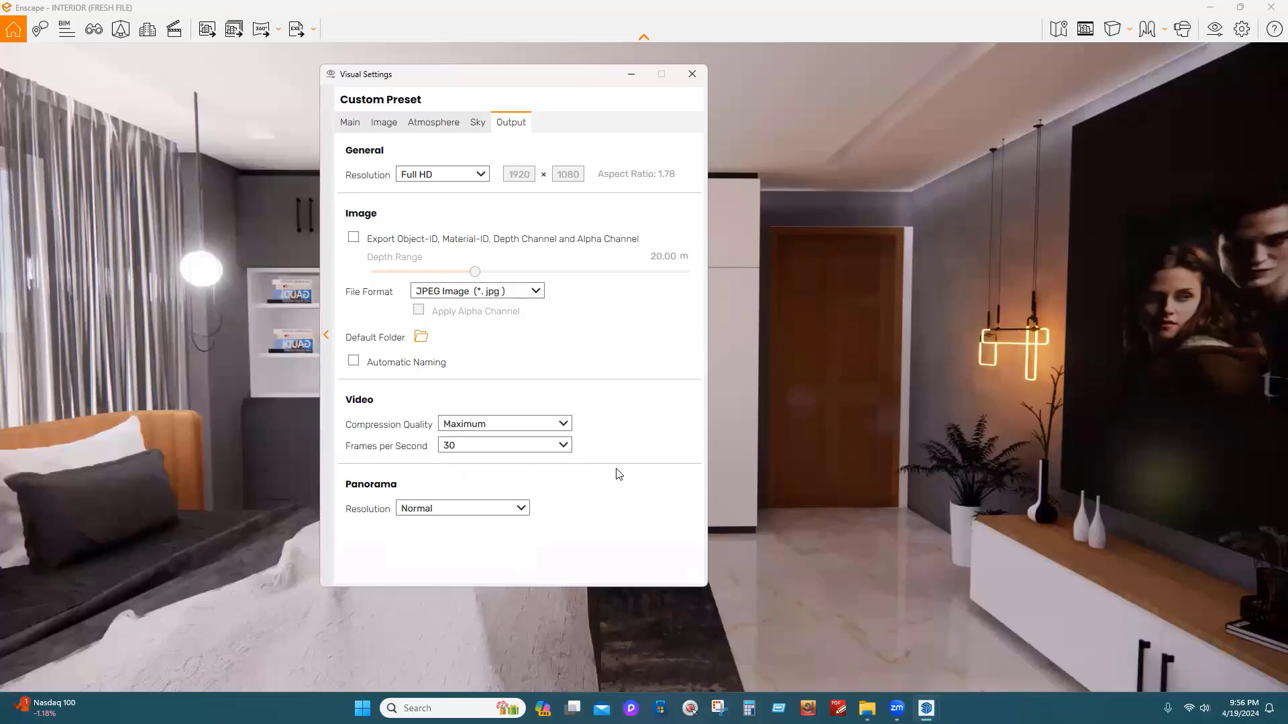
pyautogui.click(685, 73)
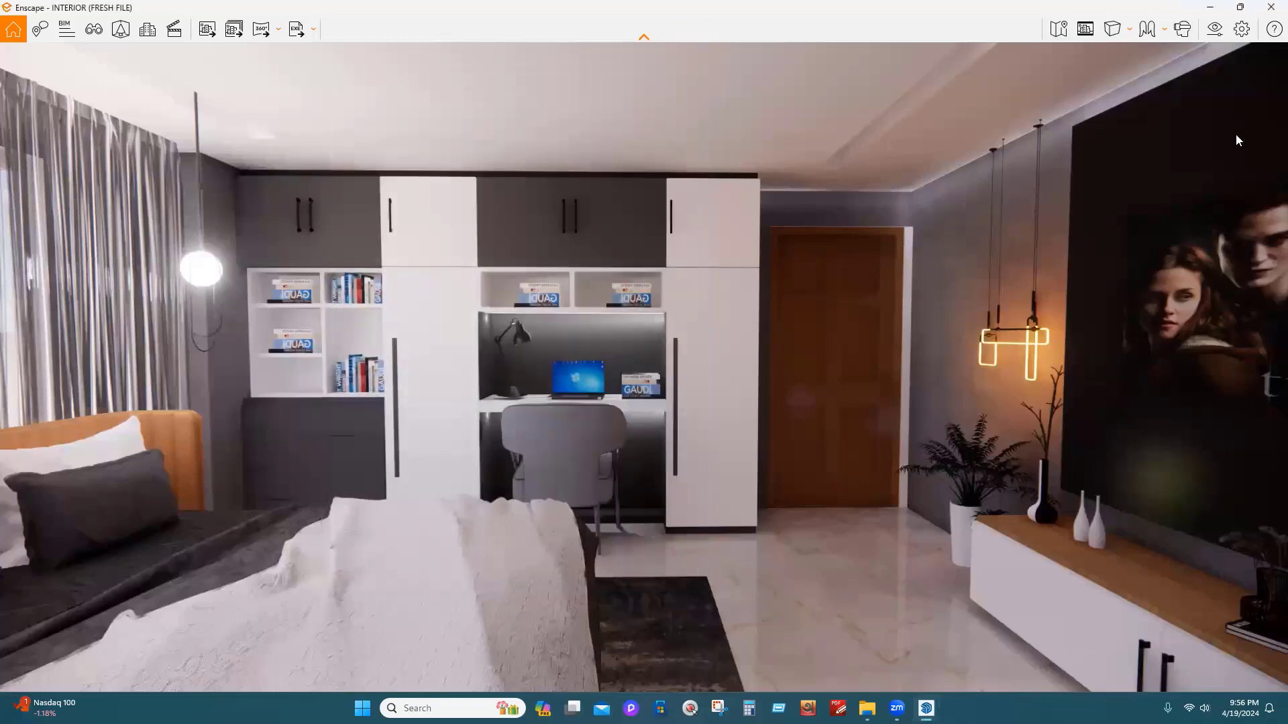
# Examine the Customization and Preferences options in the Enscape Window Settings, and close them
pyautogui.click(1244, 36)
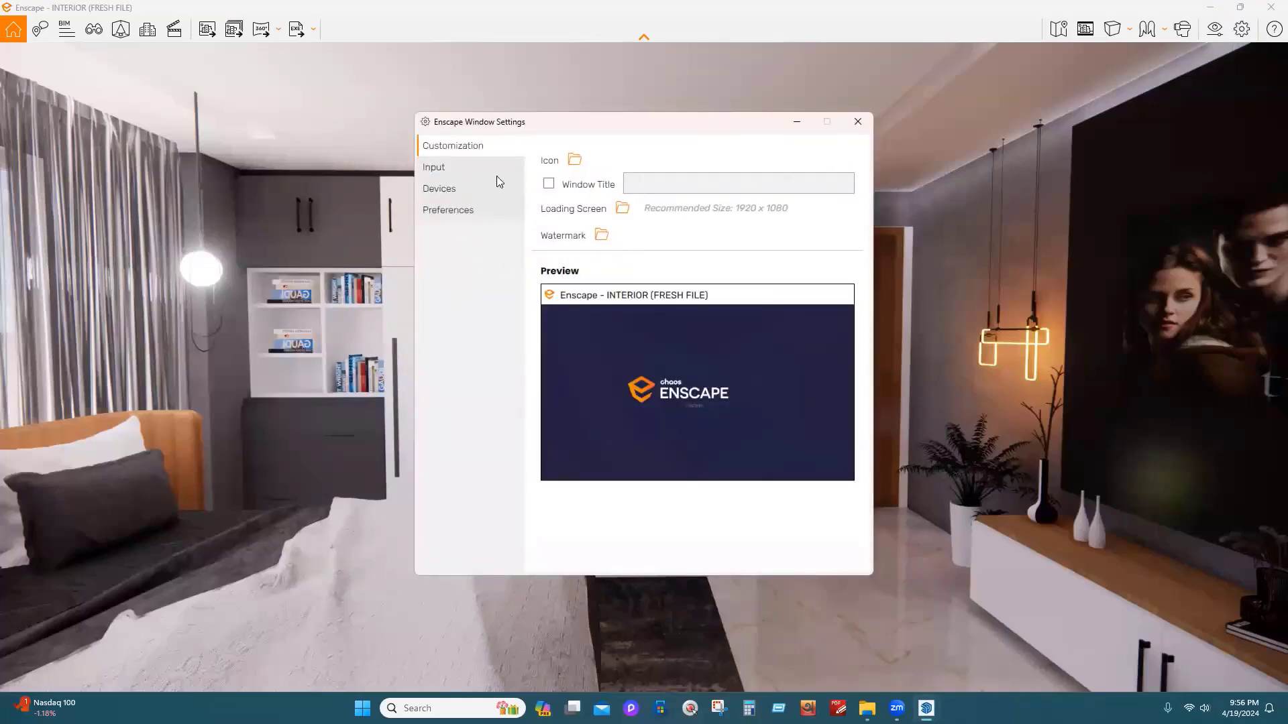
pyautogui.click(448, 216)
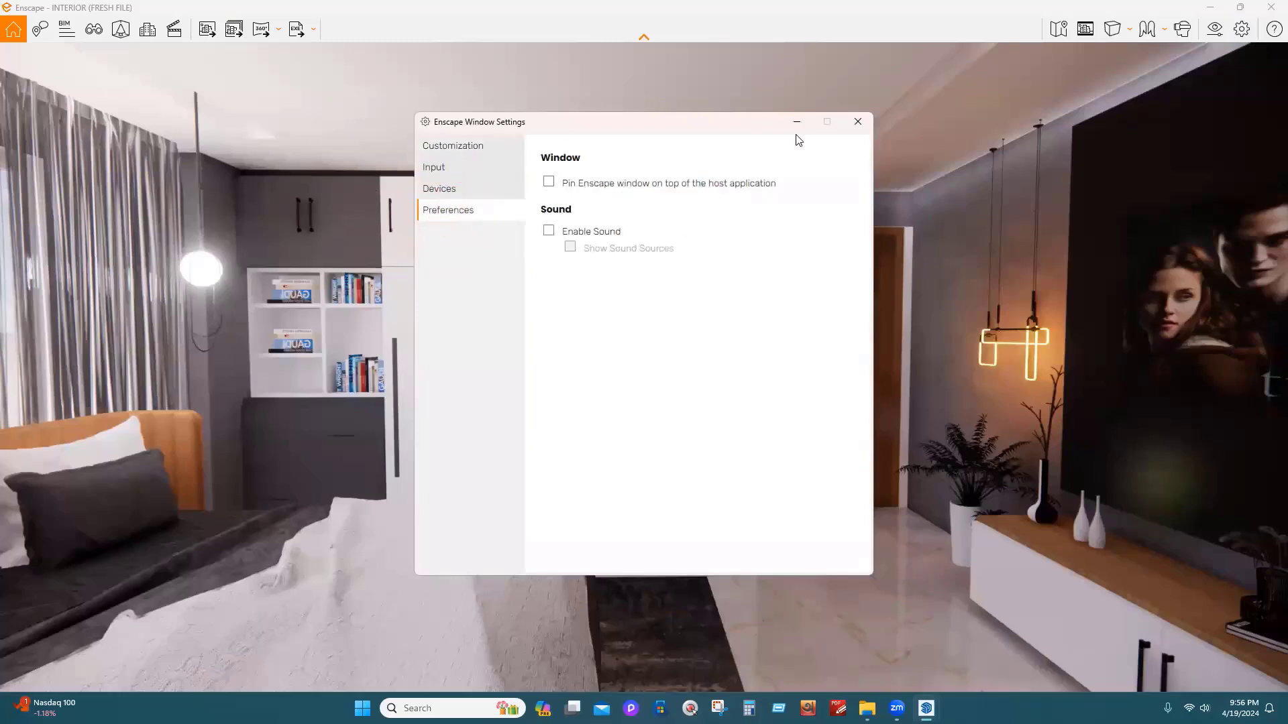
pyautogui.click(858, 122)
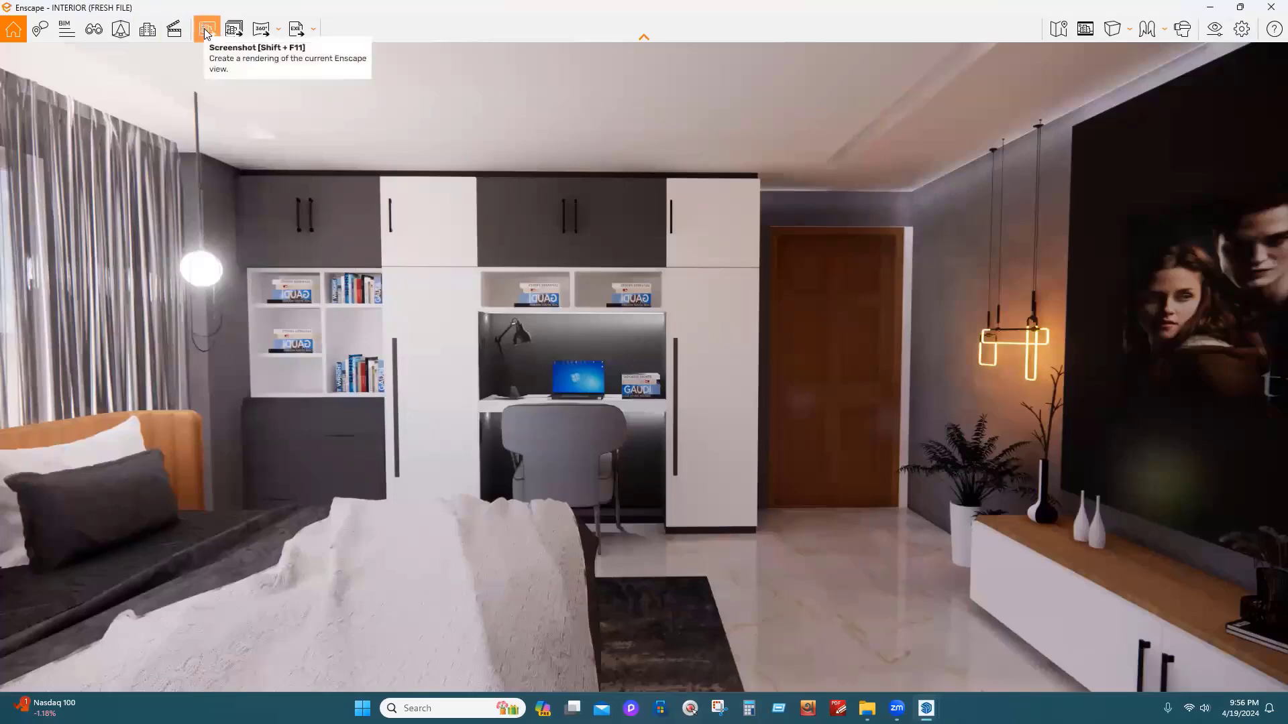
# Open Batch Rendering, check the scene in SketchUp, and mark the CABINET view for rendering
pyautogui.click(238, 32)
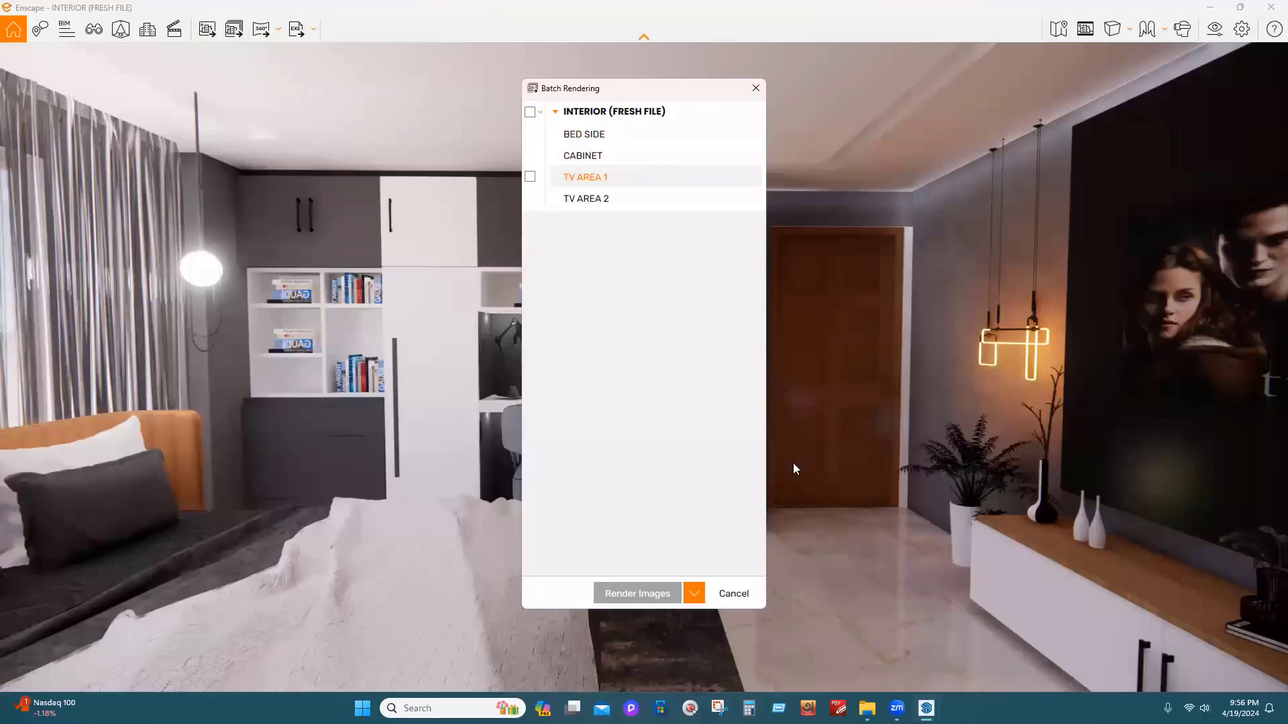
pyautogui.moveTo(927, 708)
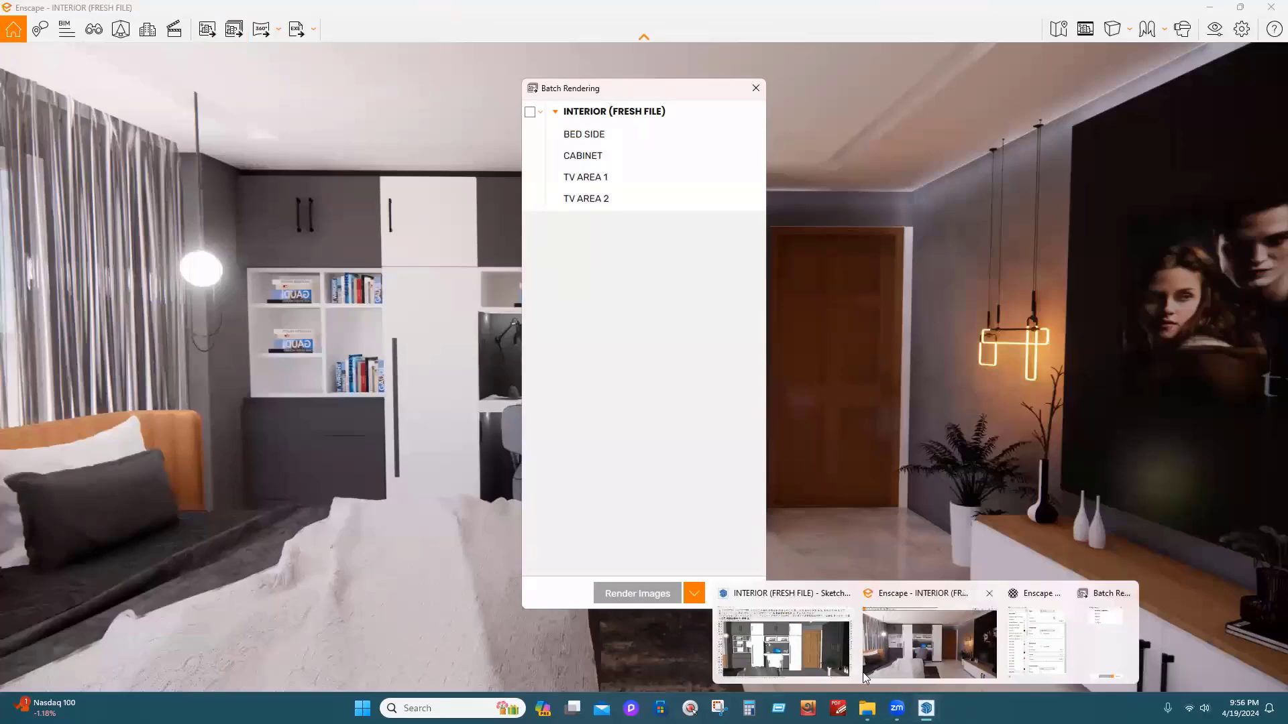
pyautogui.click(791, 654)
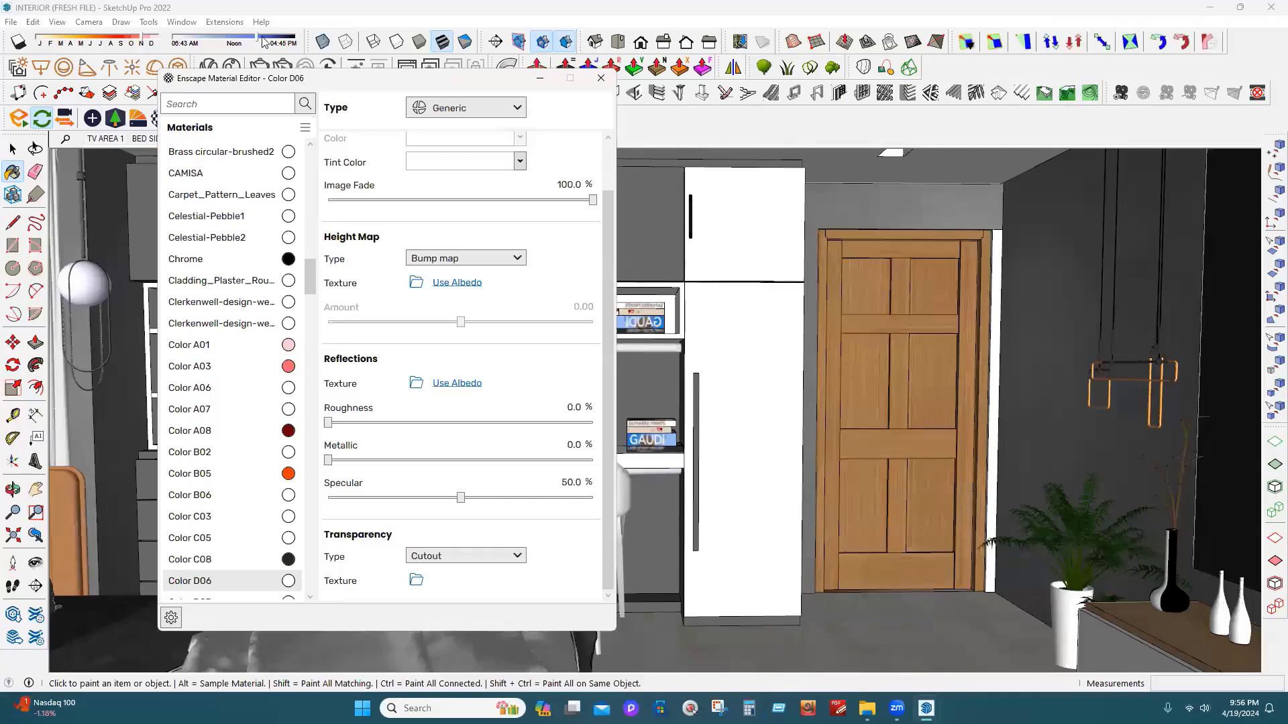
pyautogui.moveTo(300, 81); pyautogui.dragTo(246, 18)
pyautogui.moveTo(927, 708)
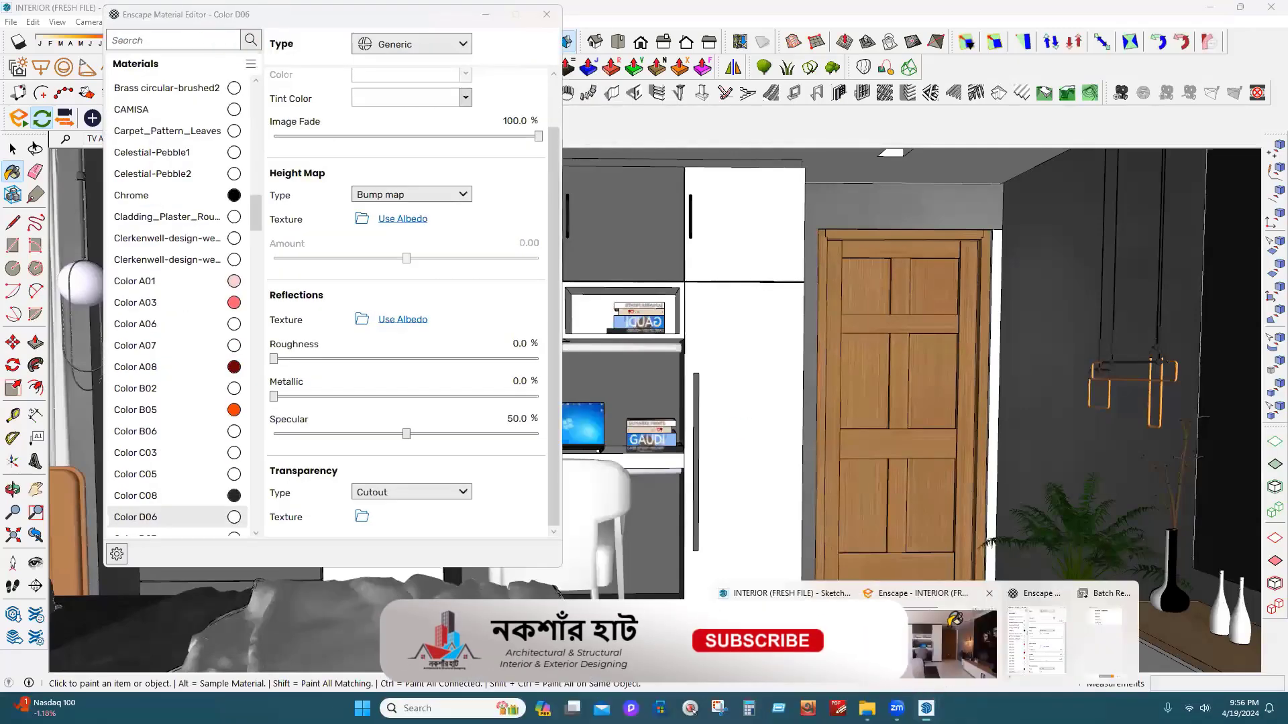
pyautogui.click(1104, 637)
pyautogui.click(589, 163)
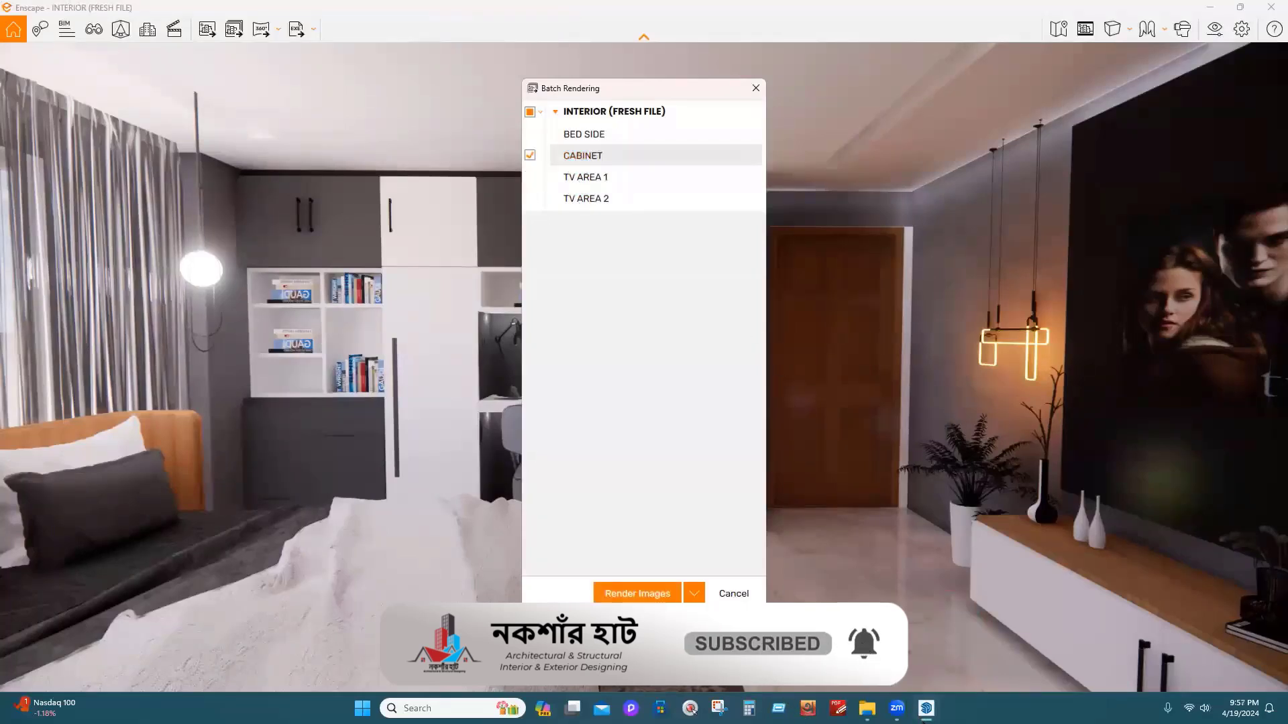
# Render the marked CABINET view and save it to the Desktop as a JPEG image named CABINET
pyautogui.click(629, 597)
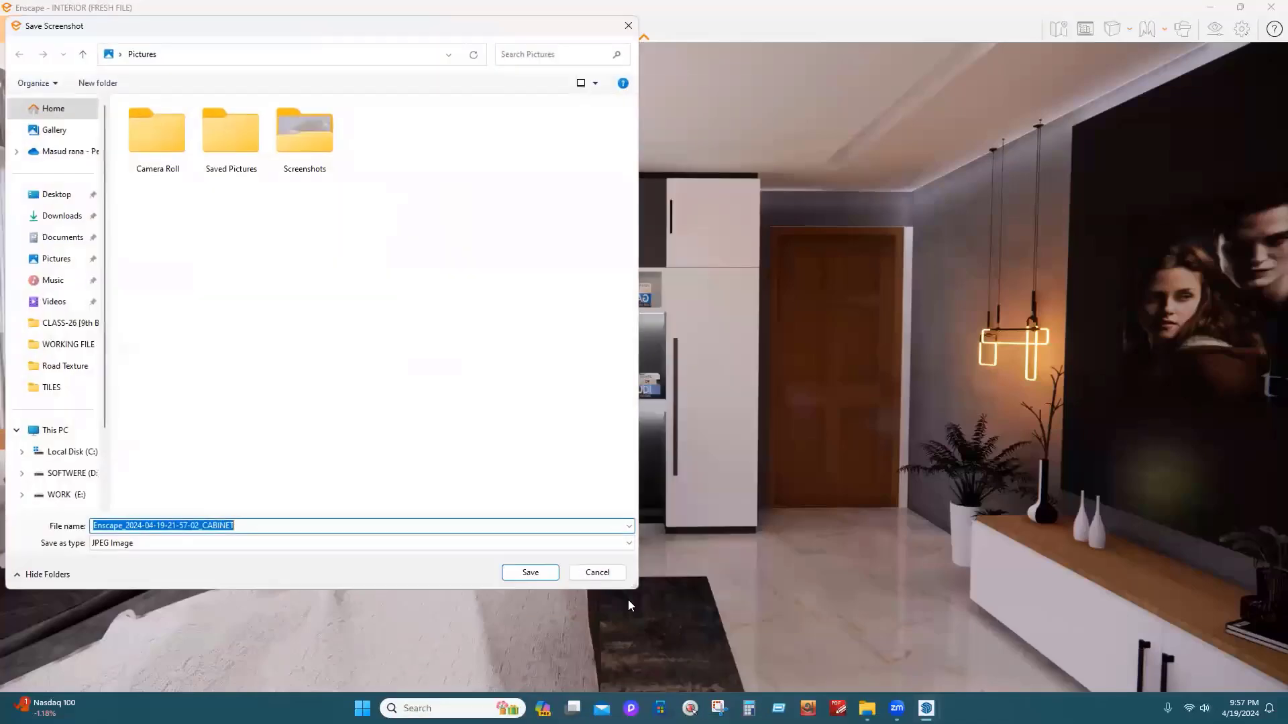
pyautogui.click(52, 199)
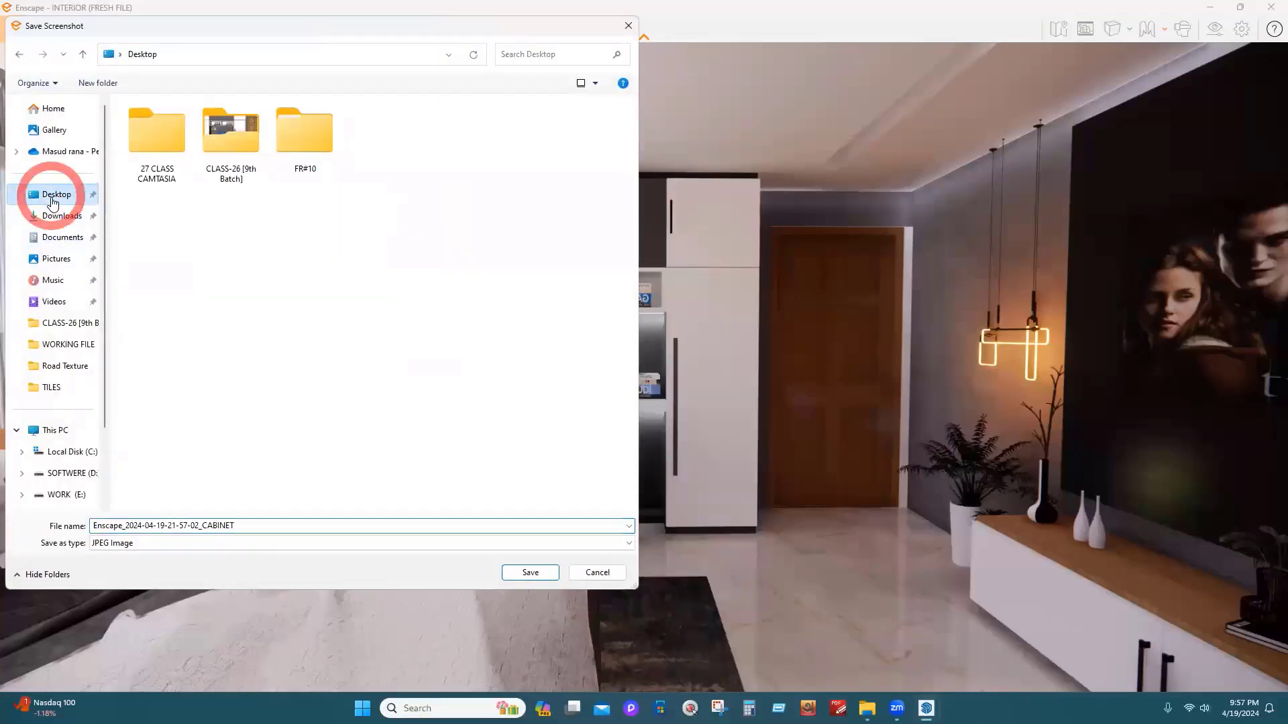
pyautogui.doubleClick(192, 526)
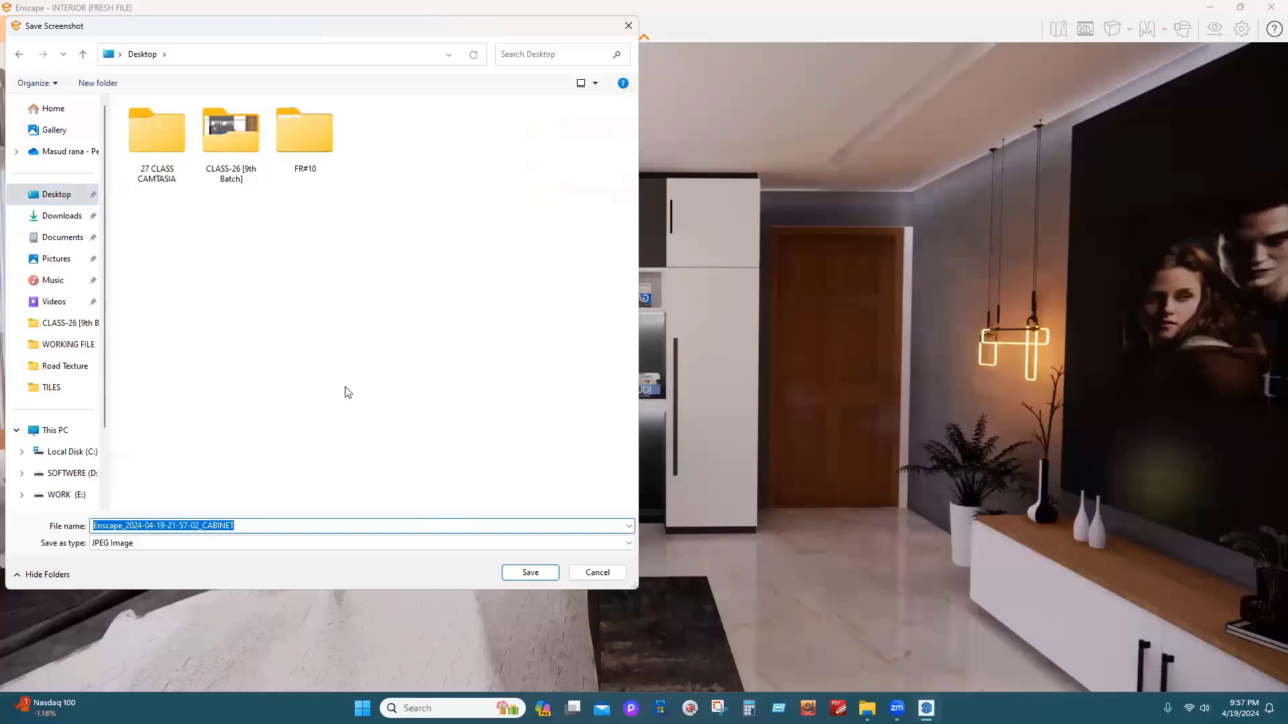
pyautogui.write('CABINET B')
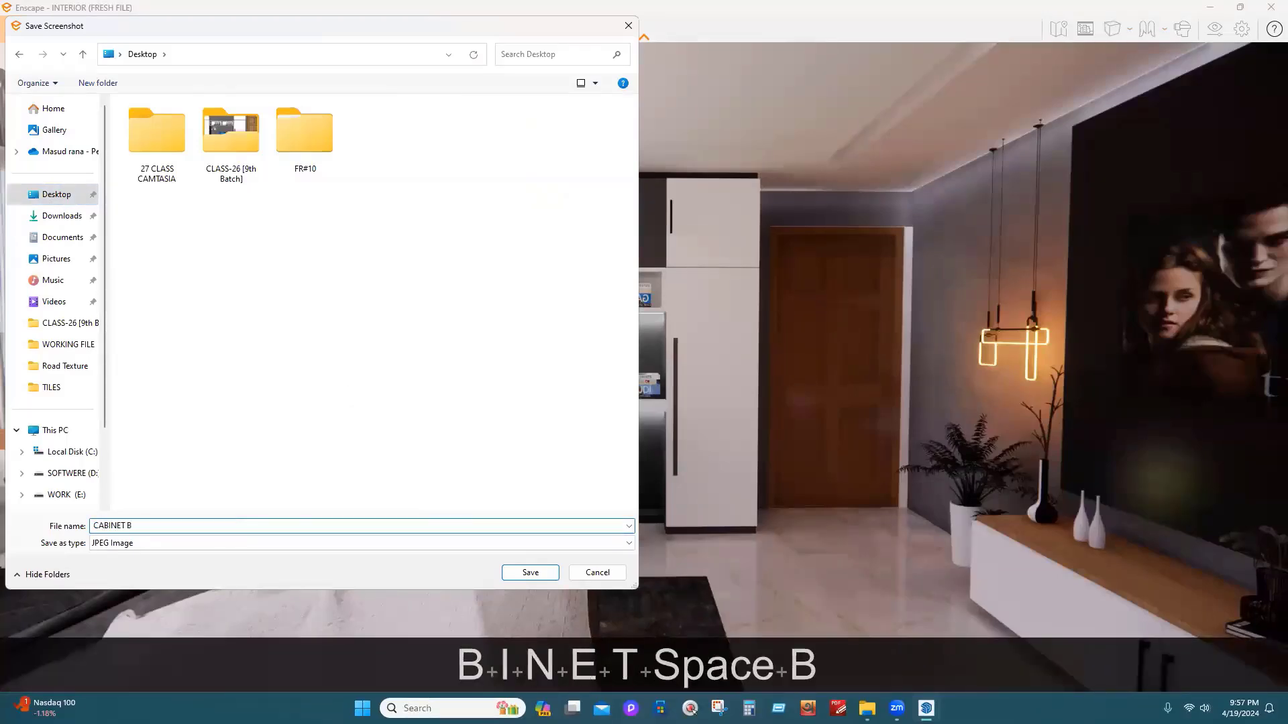
pyautogui.press('BackSpace')
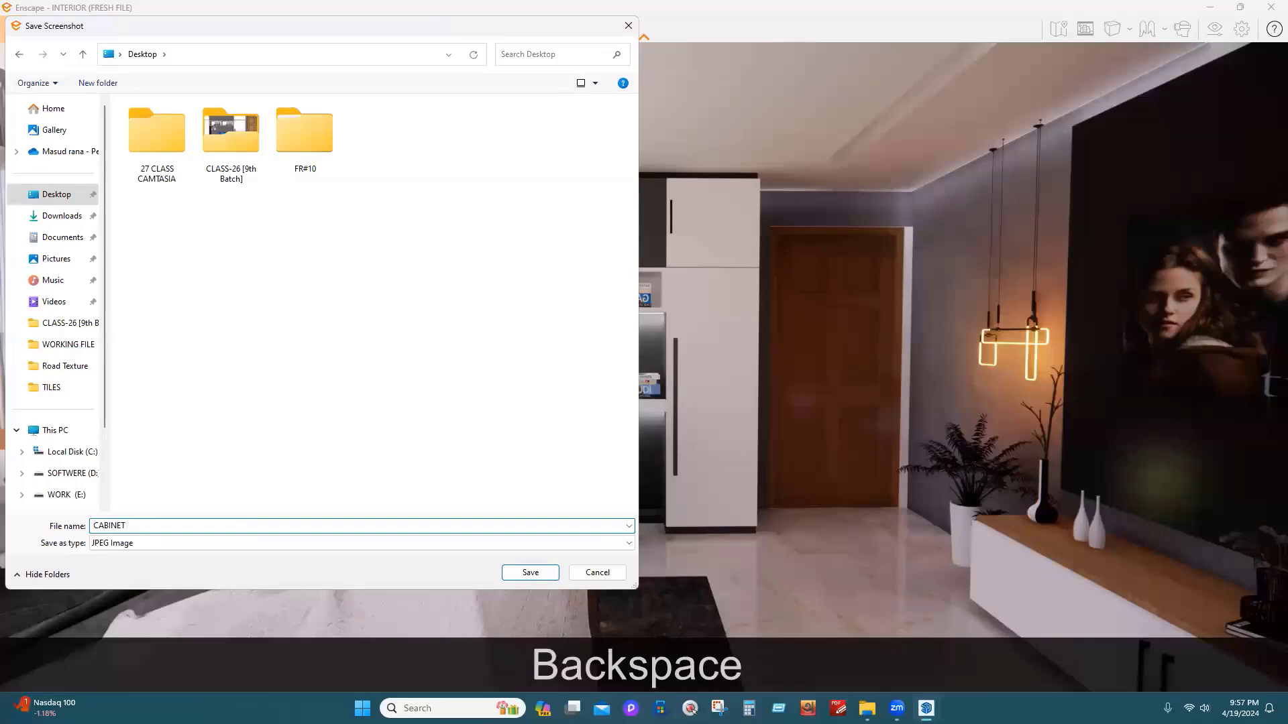
pyautogui.click(530, 572)
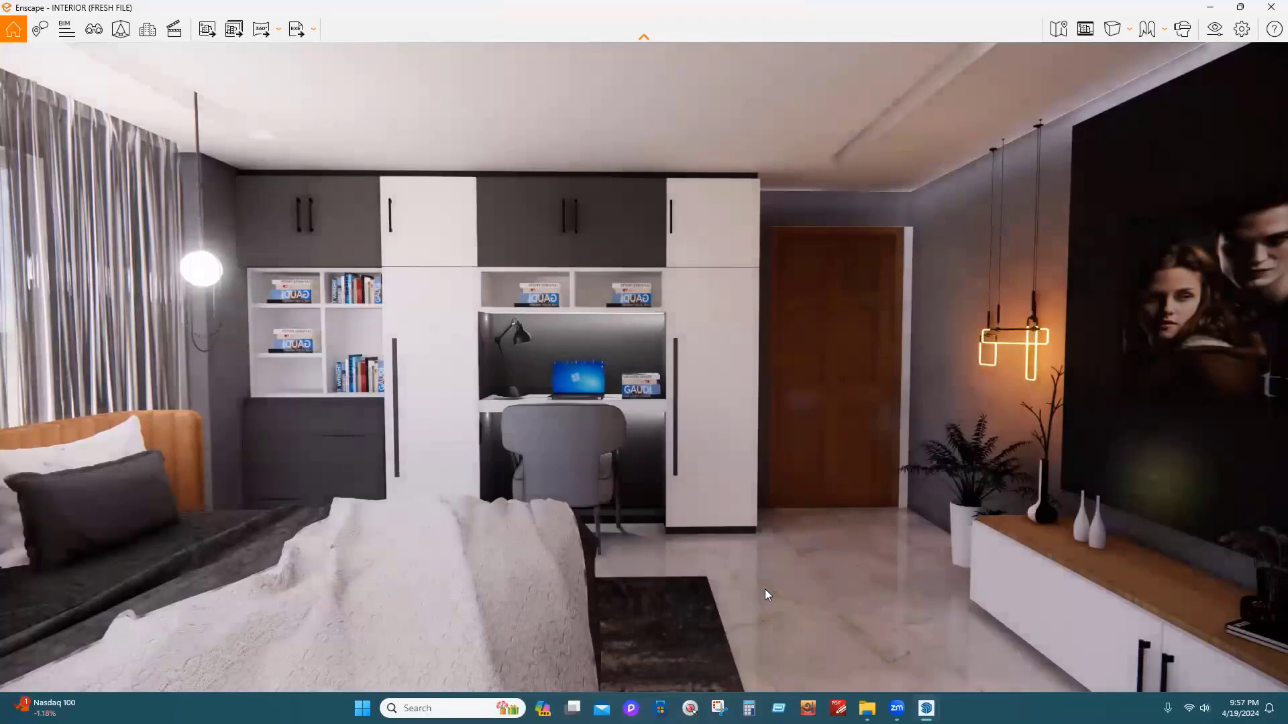
# Leave the Enscape window, examine the rendered CABINET.jpg up close and as a whole in the photo viewer, and close it
pyautogui.click(1206, 7)
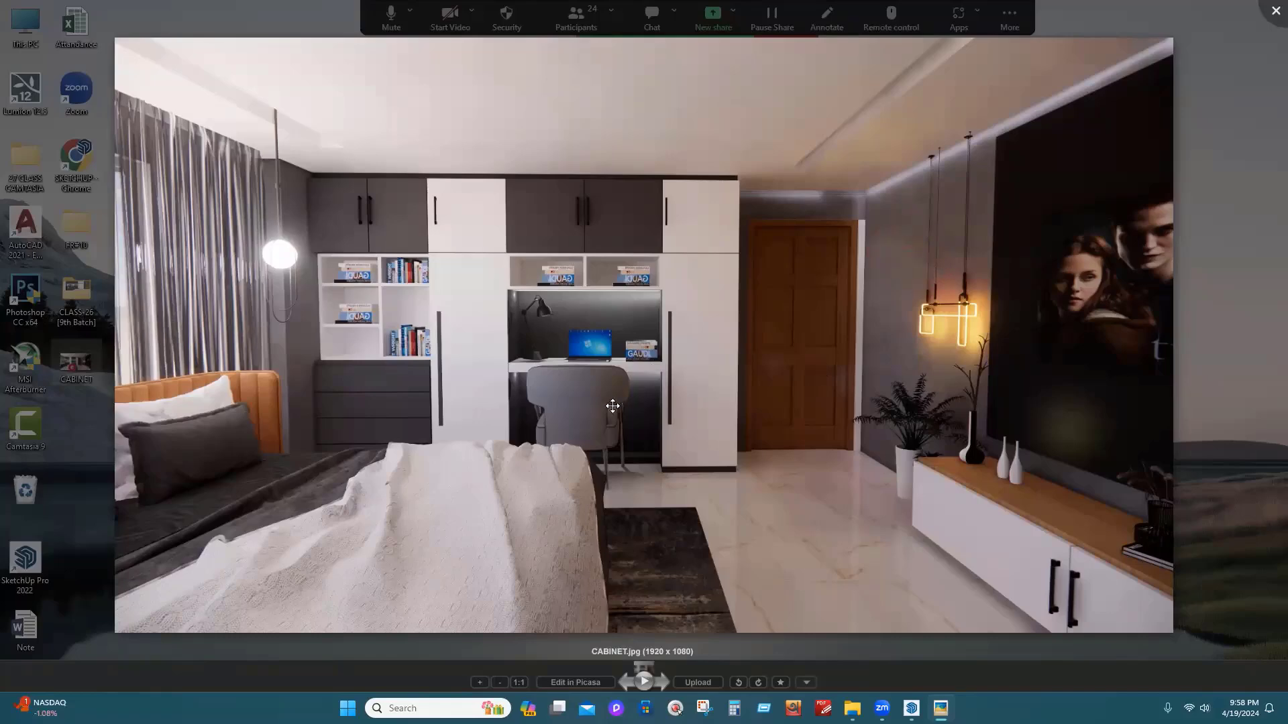
pyautogui.scroll(2, 610, 408)
pyautogui.scroll(3, 610, 407)
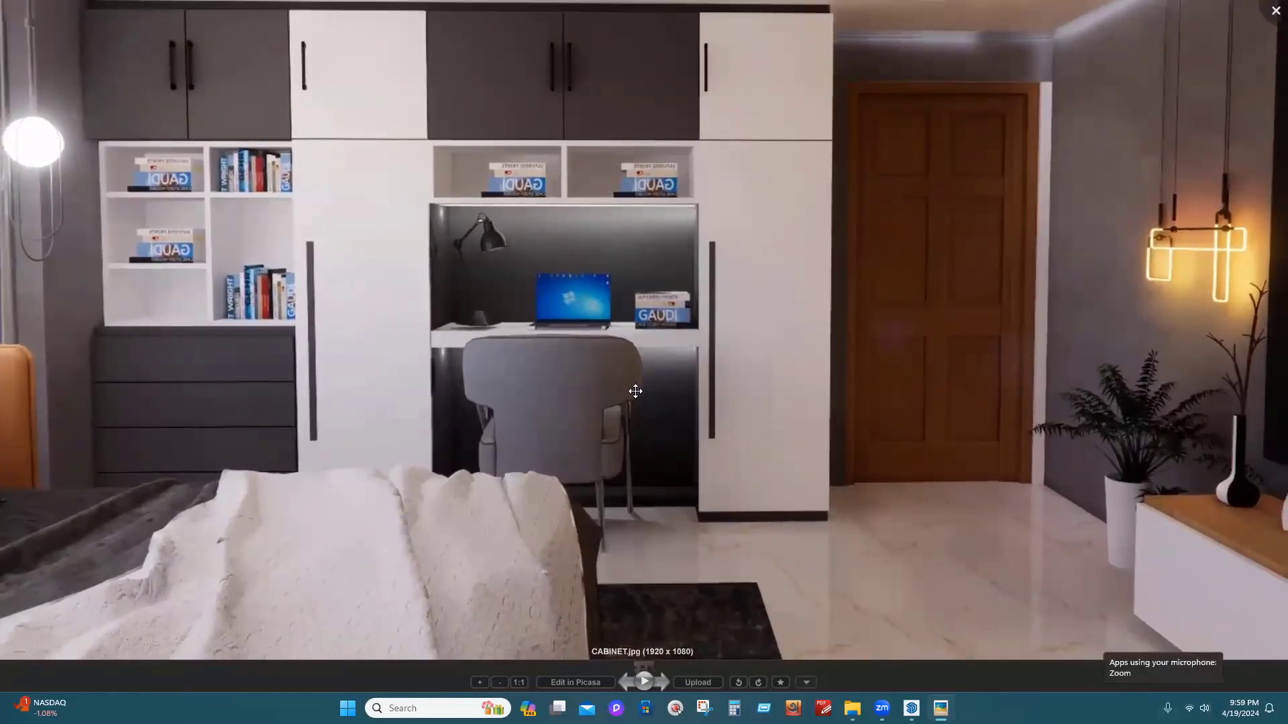
pyautogui.scroll(-2, 626, 425)
pyautogui.scroll(-1, 662, 411)
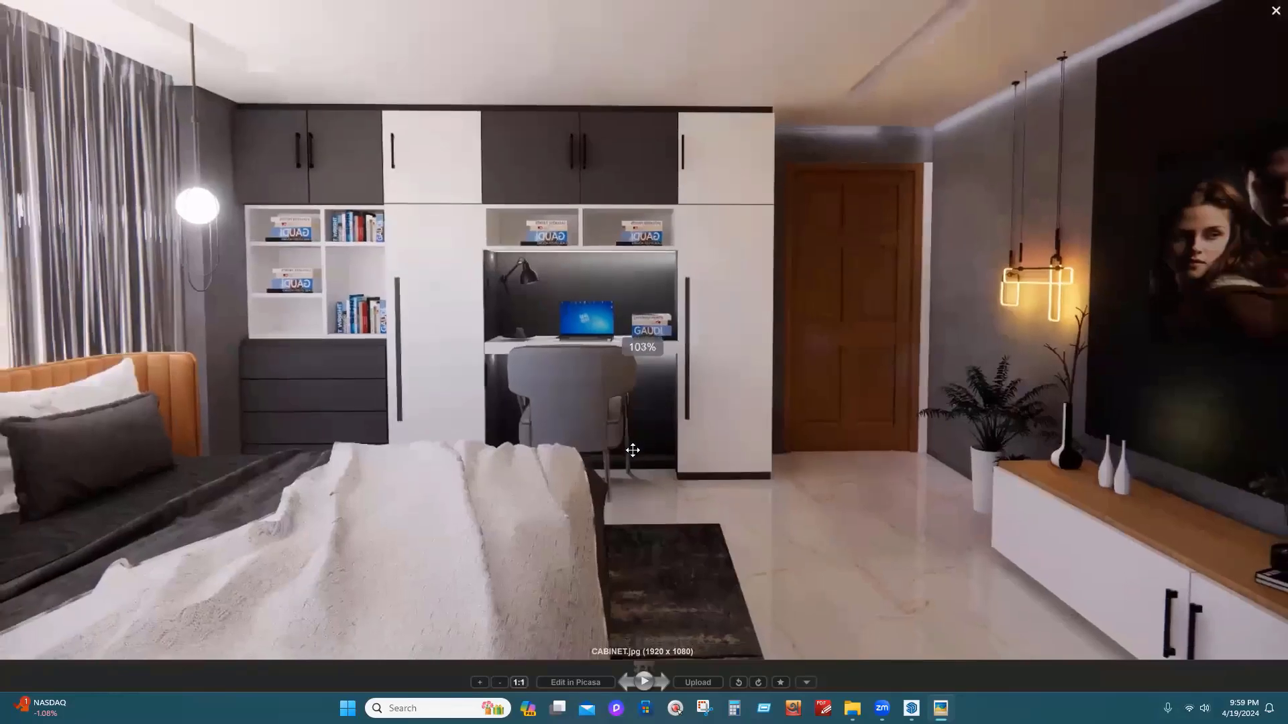
pyautogui.scroll(-3, 293, 417)
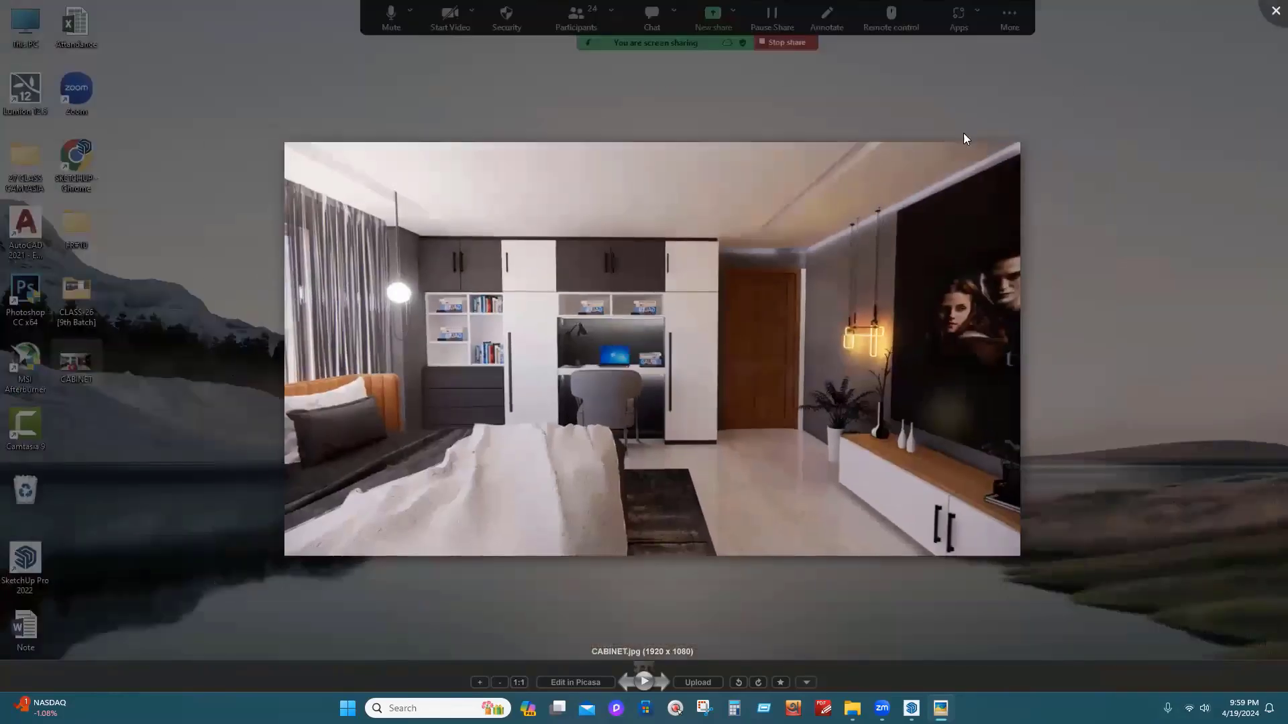
pyautogui.click(964, 134)
pyautogui.click(967, 128)
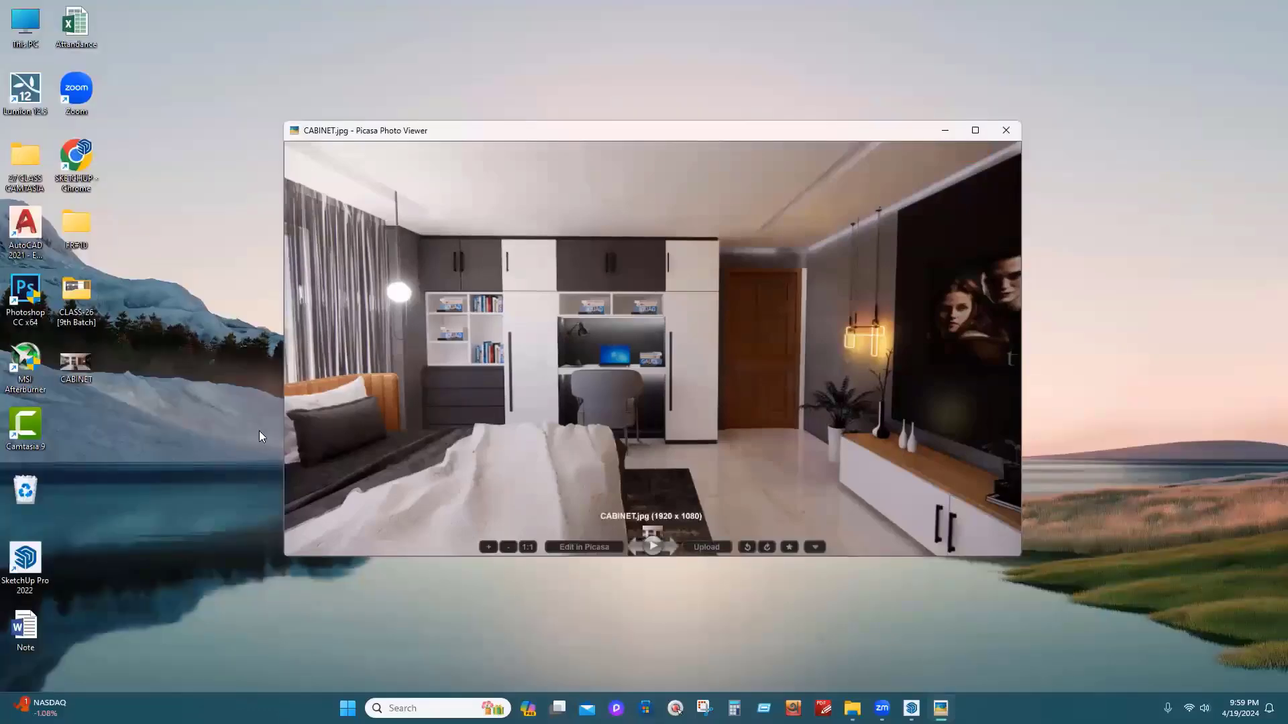
pyautogui.press('Escape')
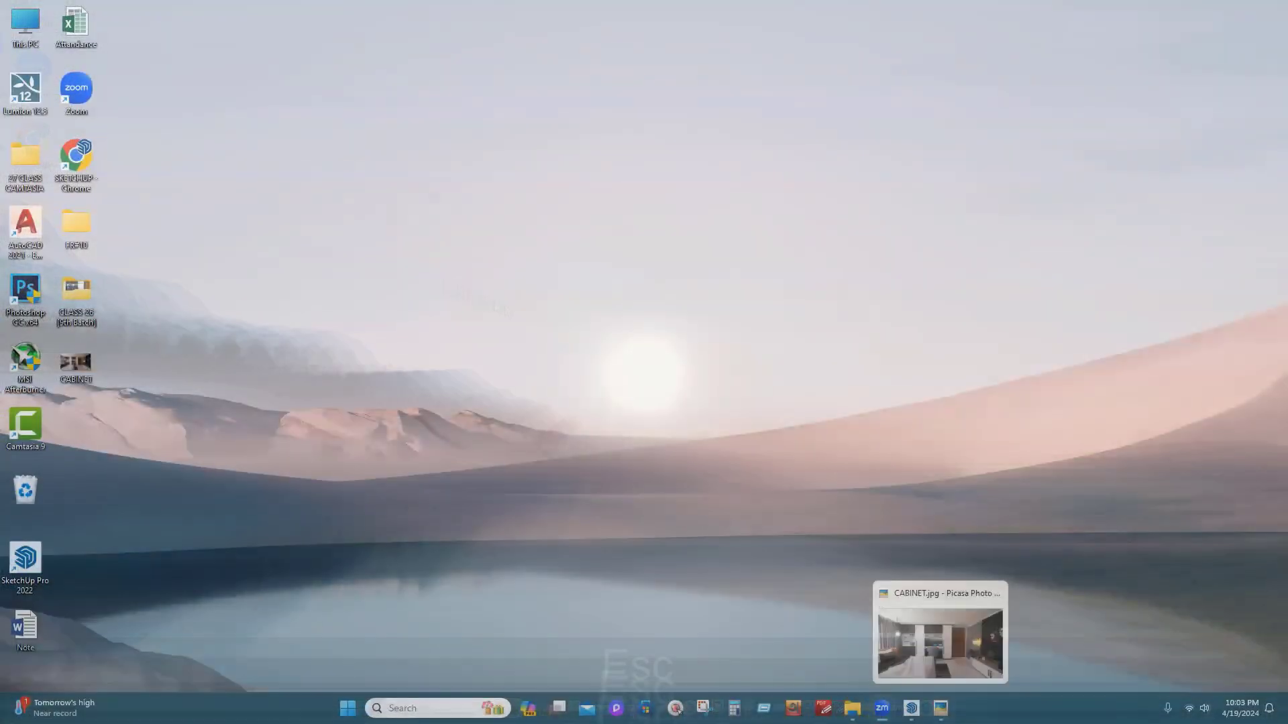
# Bring CABINET.jpg back up in the photo viewer, recheck the render, close it, and switch to SketchUp
pyautogui.click(939, 708)
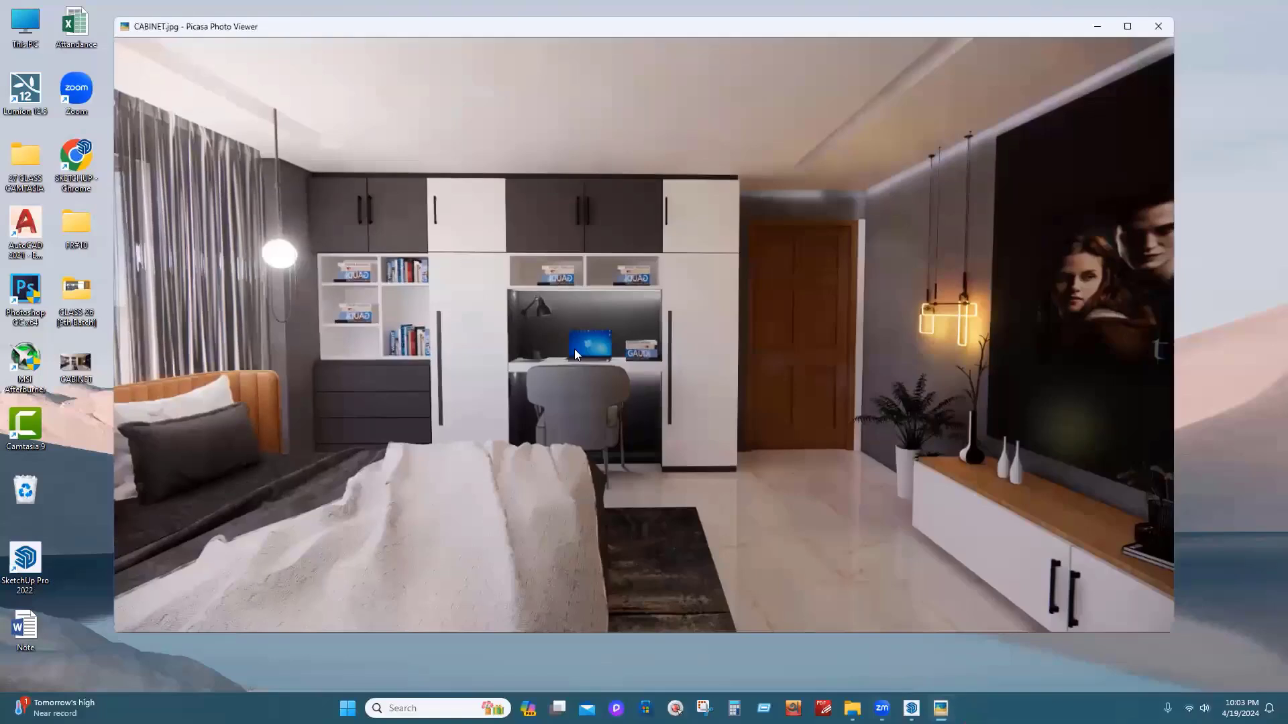
pyautogui.press('Escape')
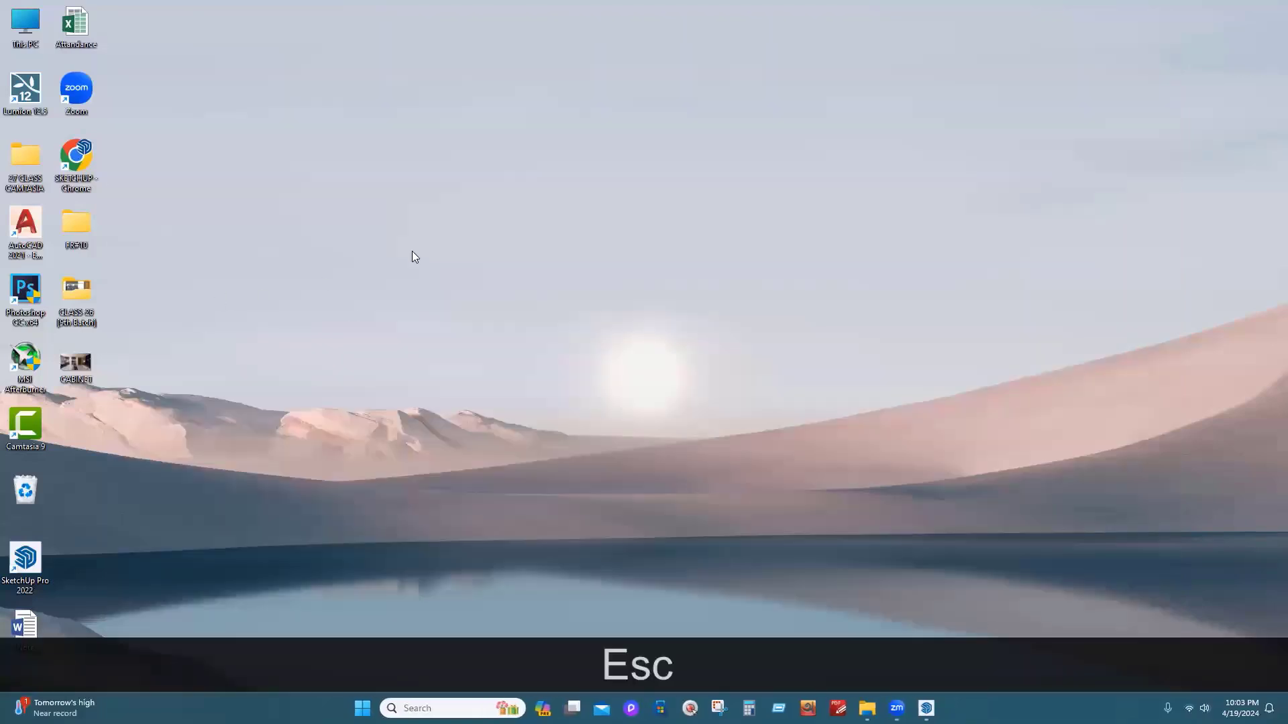
pyautogui.doubleClick(79, 362)
pyautogui.press('Escape')
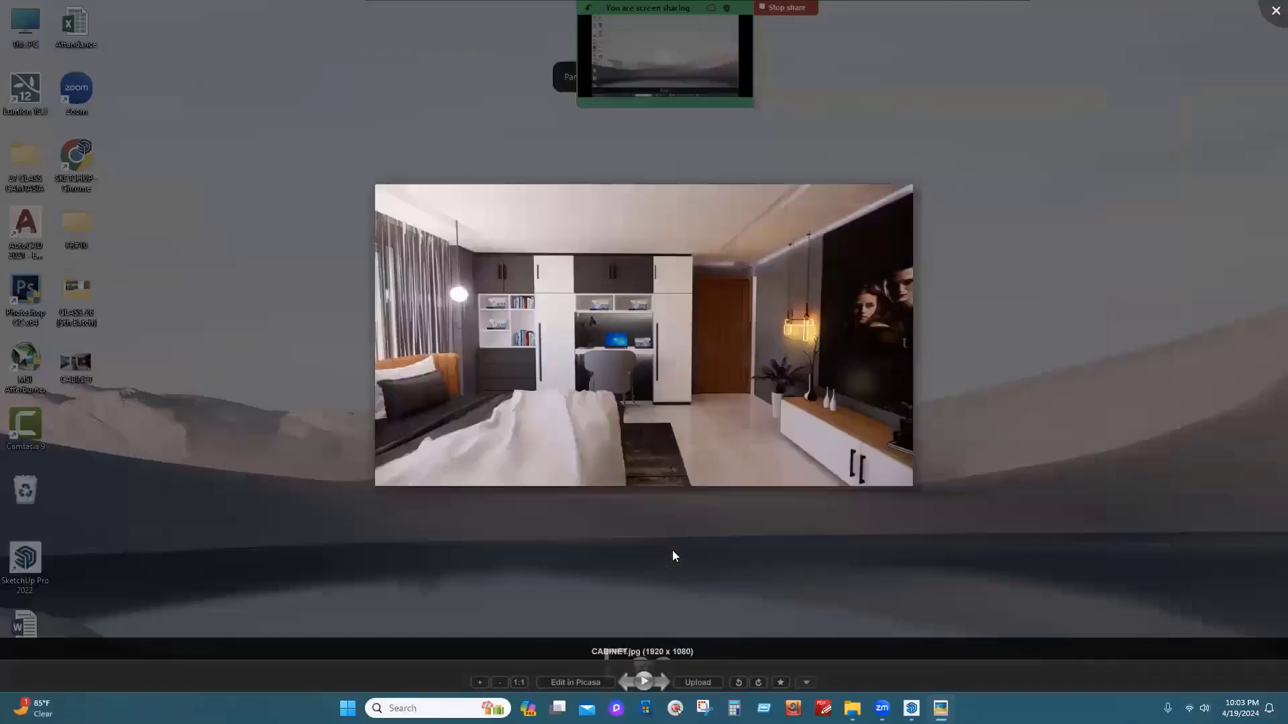
pyautogui.moveTo(927, 708)
pyautogui.click(862, 645)
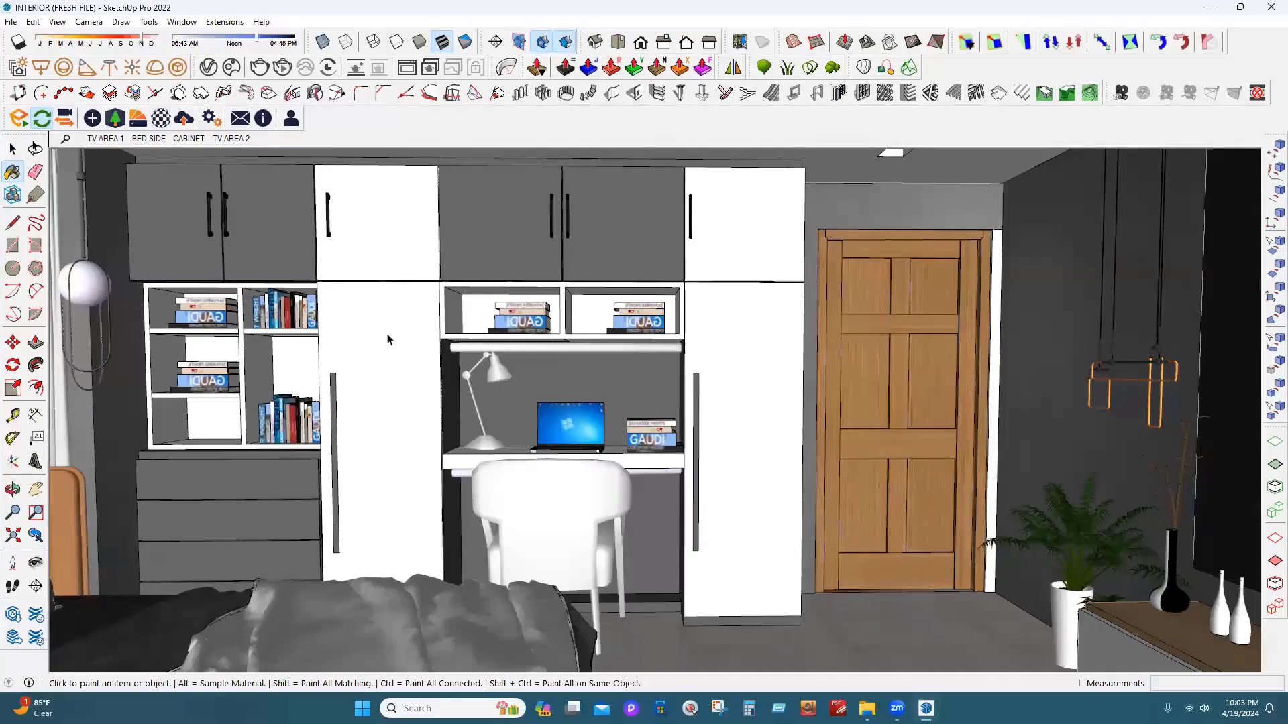
# Try to move the tube light under the shelf above the desk along the green axis toward the back wall
pyautogui.click(14, 149)
pyautogui.scroll(10, 485, 315)
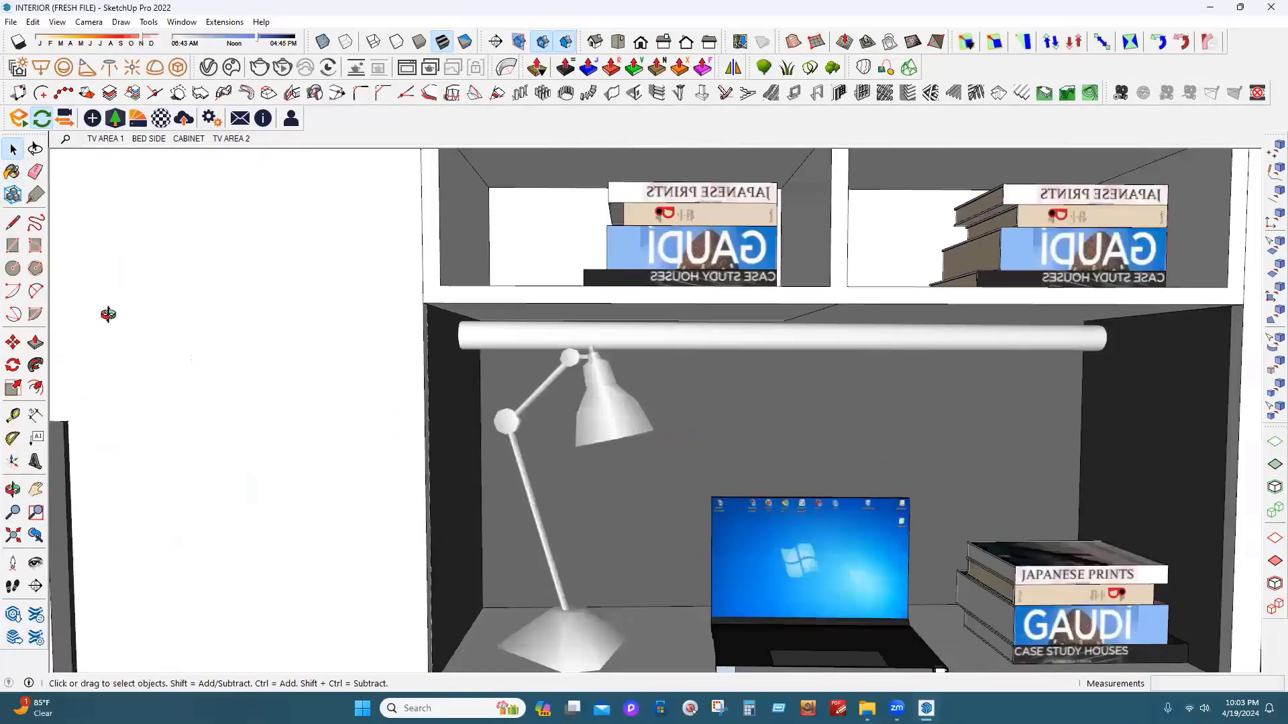
pyautogui.moveTo(108, 314)
pyautogui.mouseDown(button='middle')
pyautogui.moveTo(673, 356)
pyautogui.moveTo(563, 296)
pyautogui.moveTo(15, 349)
pyautogui.moveTo(109, 316)
pyautogui.mouseUp(button='middle')
pyautogui.scroll(5, 590, 392)
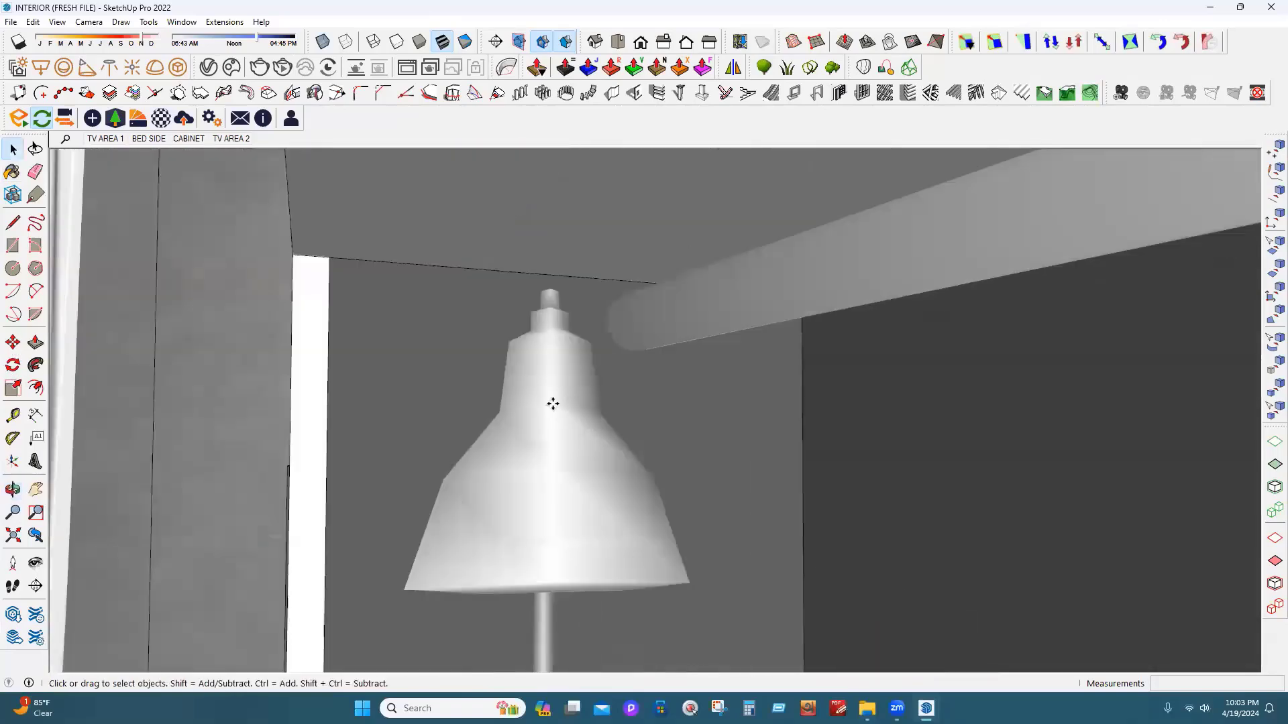
pyautogui.moveTo(552, 402); pyautogui.dragTo(612, 402, button='middle')
pyautogui.click(561, 293)
pyautogui.press('m')
pyautogui.click(697, 400)
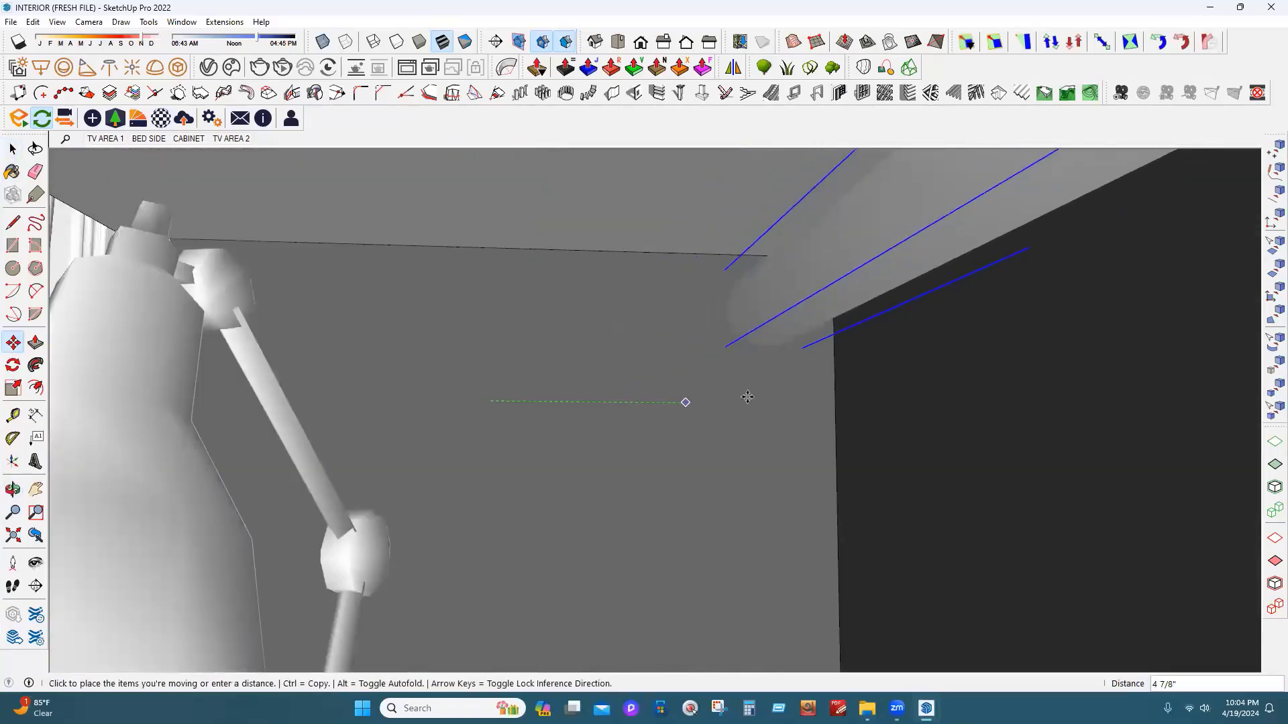
pyautogui.click(743, 396)
# Check the moved tube light against the desk niche from several angles, and undo its moves
pyautogui.moveTo(575, 382); pyautogui.dragTo(417, 320, button='middle')
pyautogui.scroll(-8, 417, 320)
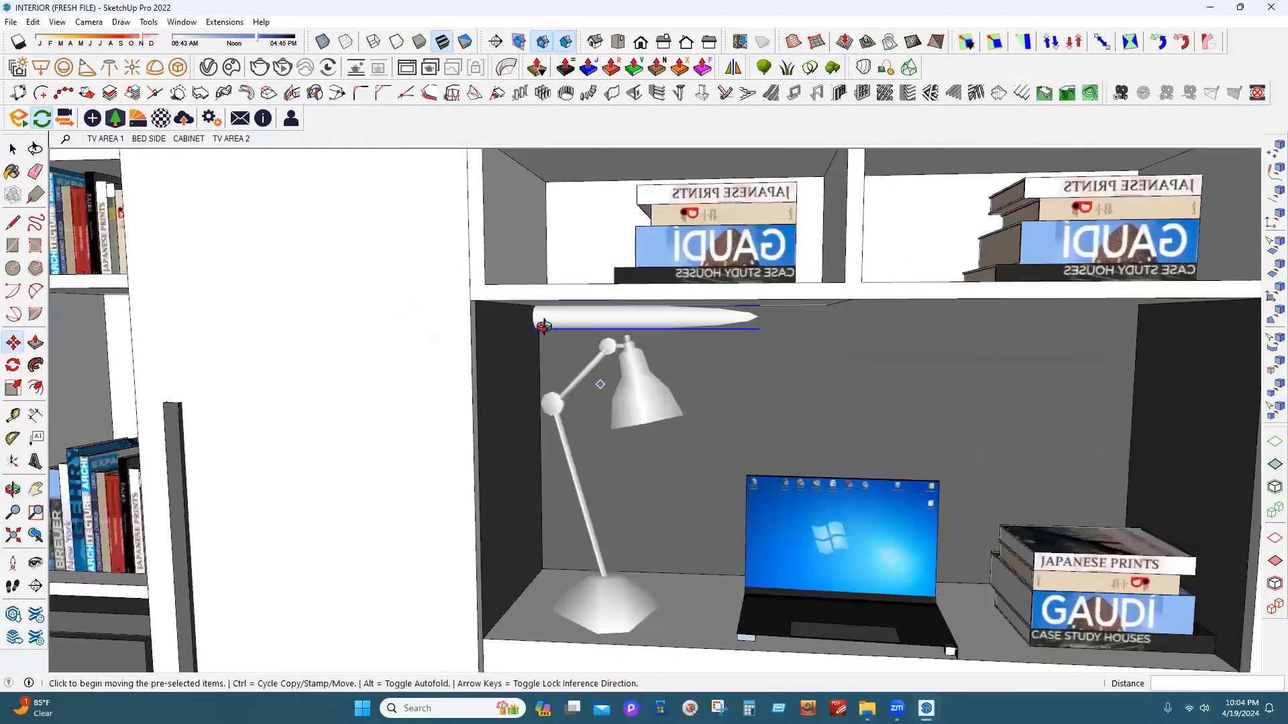
pyautogui.scroll(7, 544, 327)
pyautogui.moveTo(533, 326); pyautogui.dragTo(699, 348, button='middle')
pyautogui.scroll(-3, 543, 319)
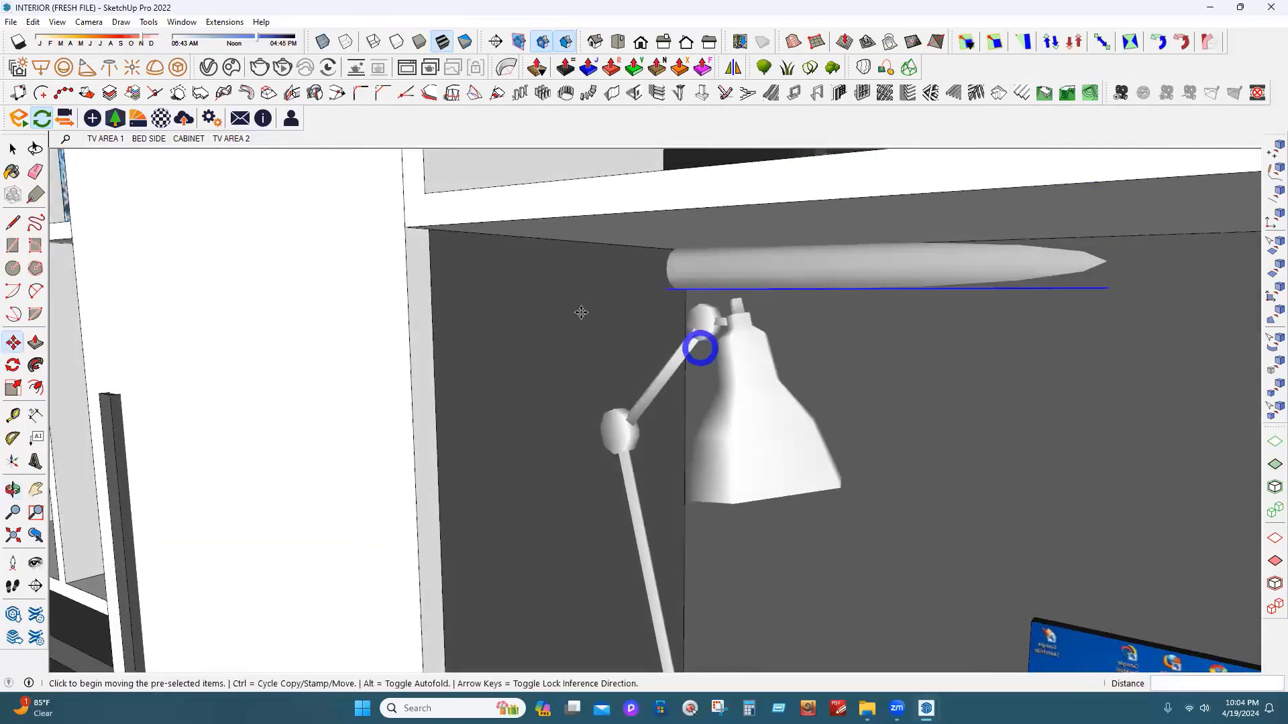
pyautogui.click(581, 311)
pyautogui.press('Escape')
pyautogui.hotkey('ctrl', 'z')
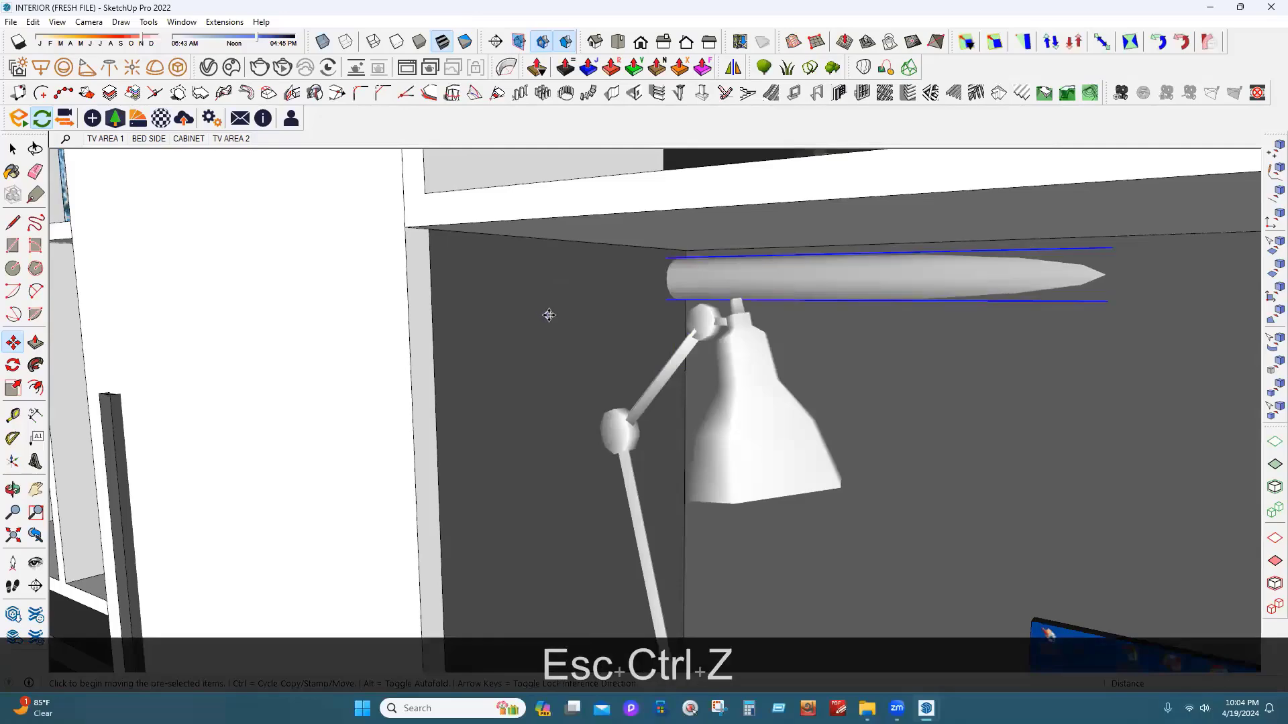
pyautogui.hotkey('ctrl', 'z')
# Inspect the tube light's position above the desk lamp in SketchUp, and check it in Enscape
pyautogui.moveTo(710, 343); pyautogui.dragTo(558, 340, button='middle')
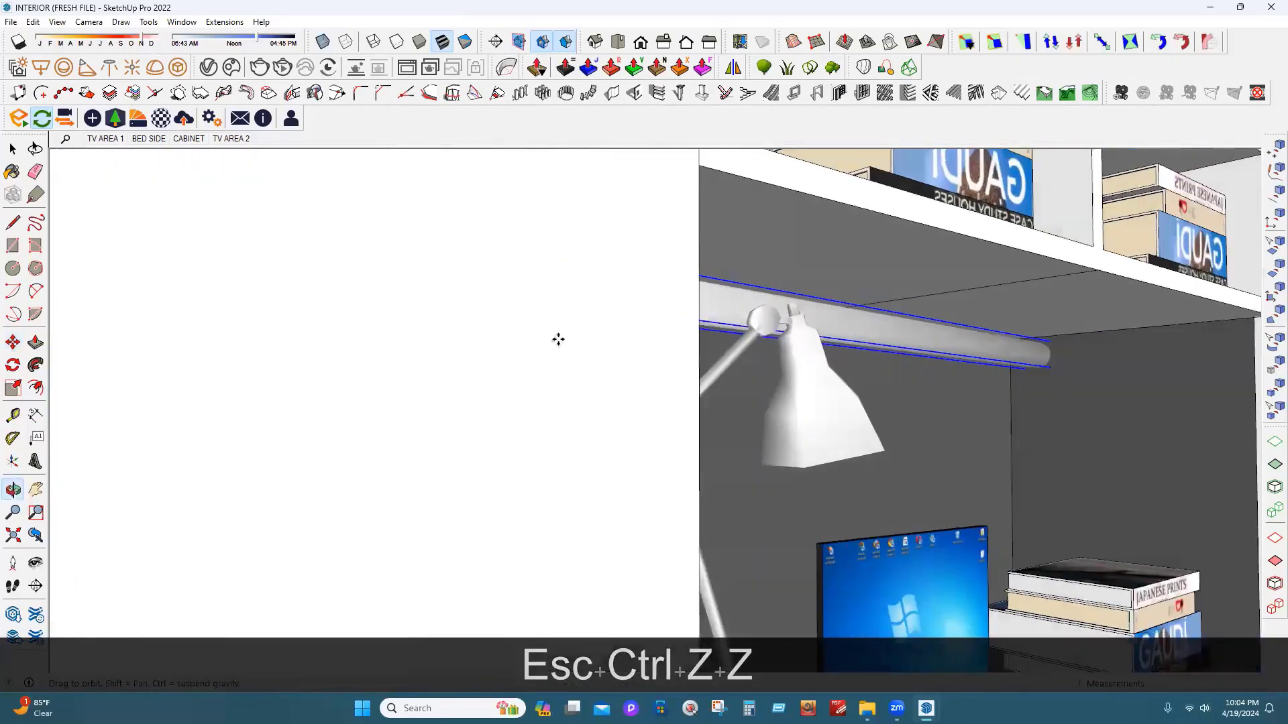
pyautogui.scroll(-3, 463, 572)
pyautogui.press('m')
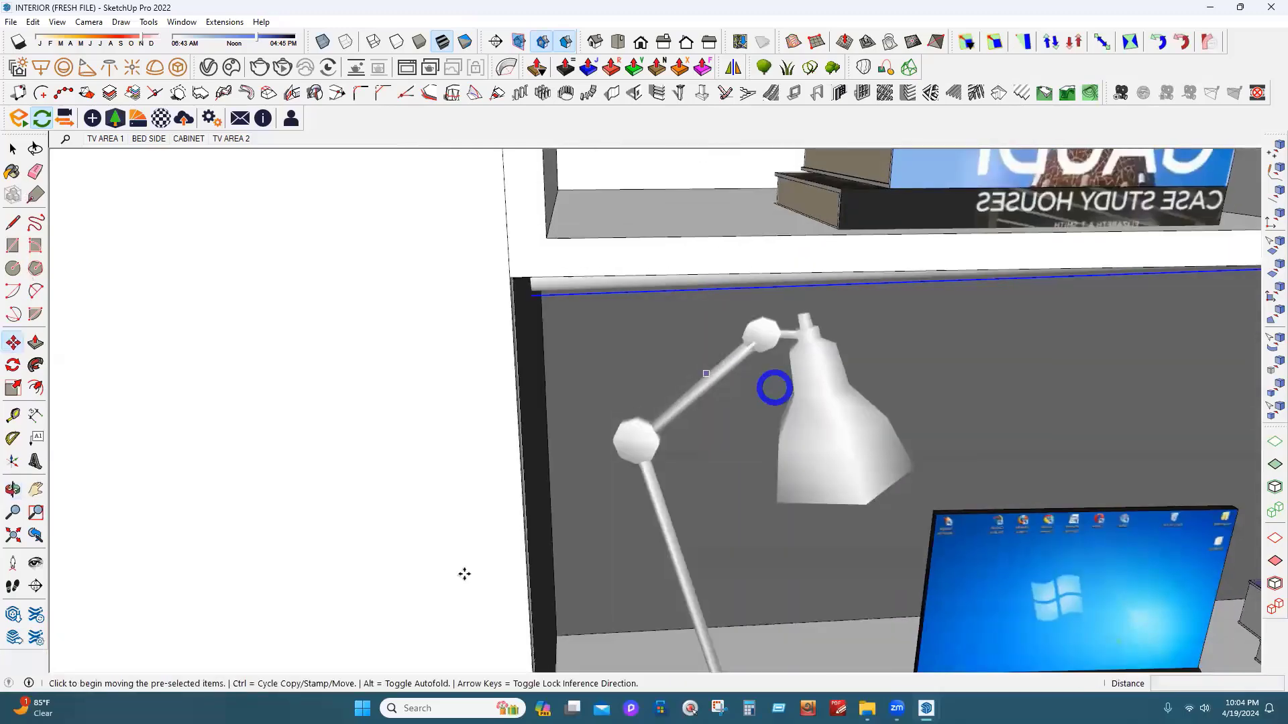
pyautogui.scroll(-3, 463, 573)
pyautogui.press('space')
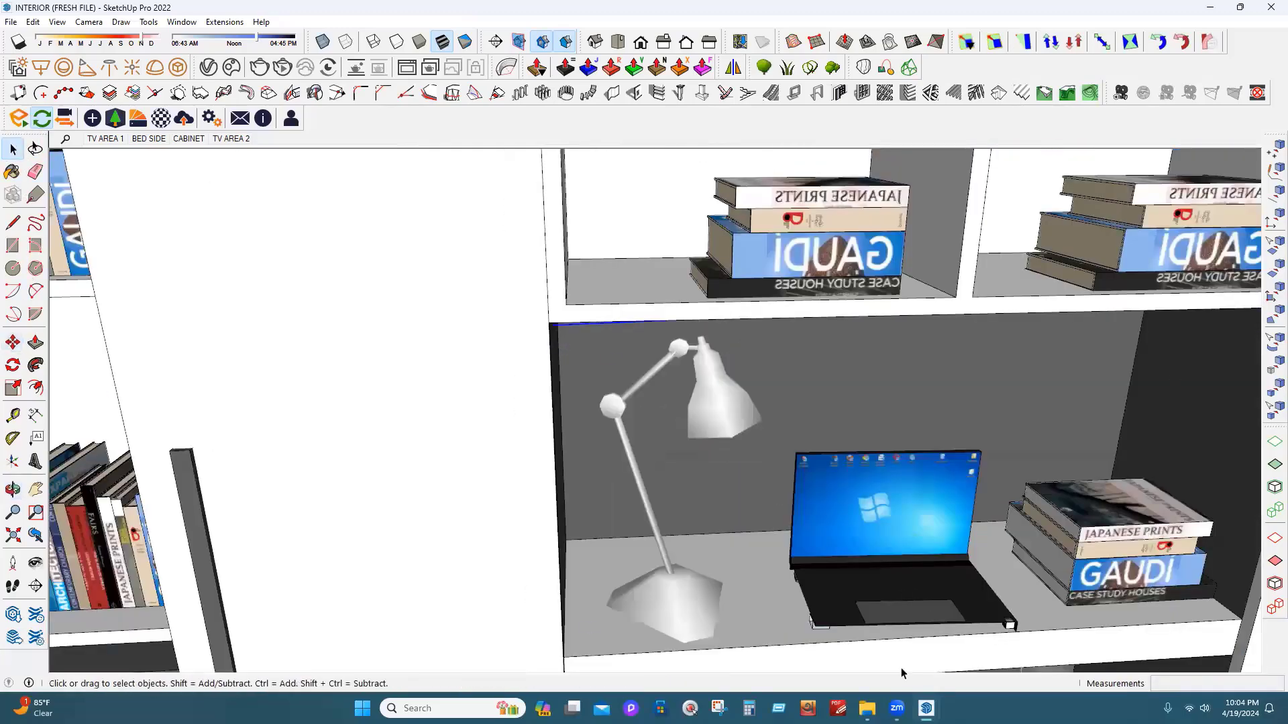
pyautogui.moveTo(937, 703)
pyautogui.click(978, 637)
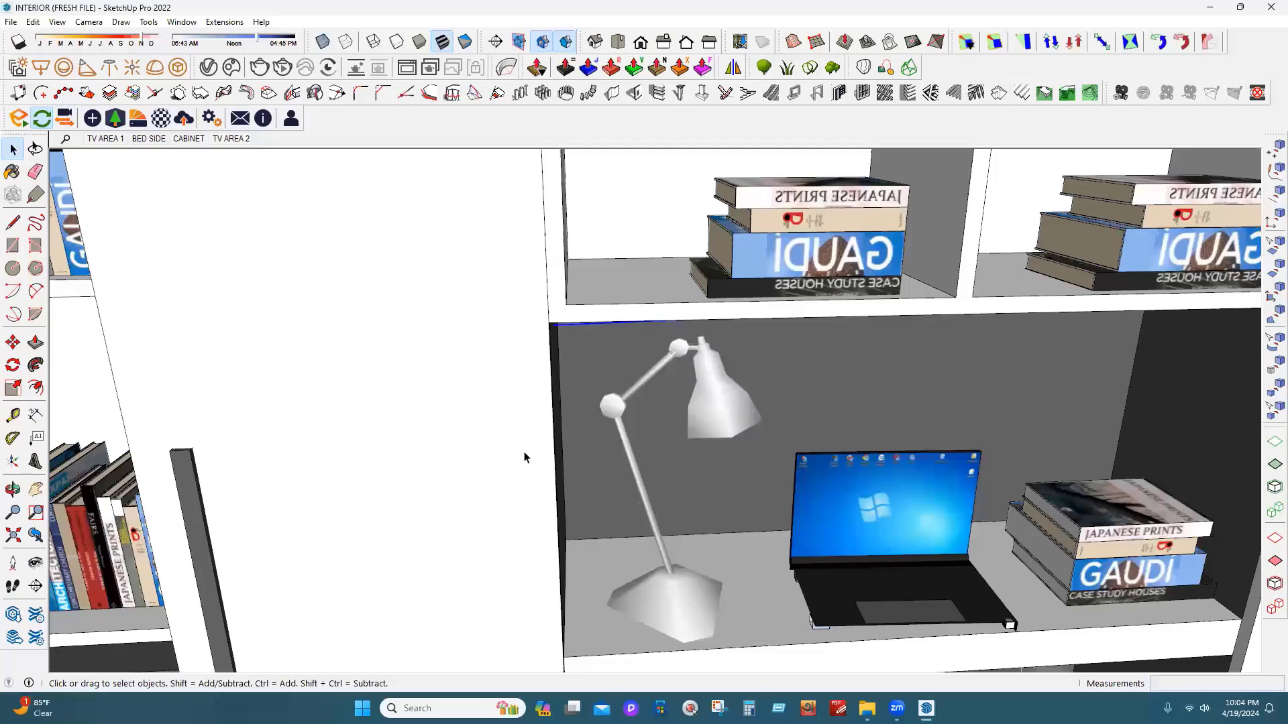
# Return to the CABINET scene in SketchUp, open the cabinet group for editing, and select the book stack in the right shelf compartment above the desk
pyautogui.click(188, 141)
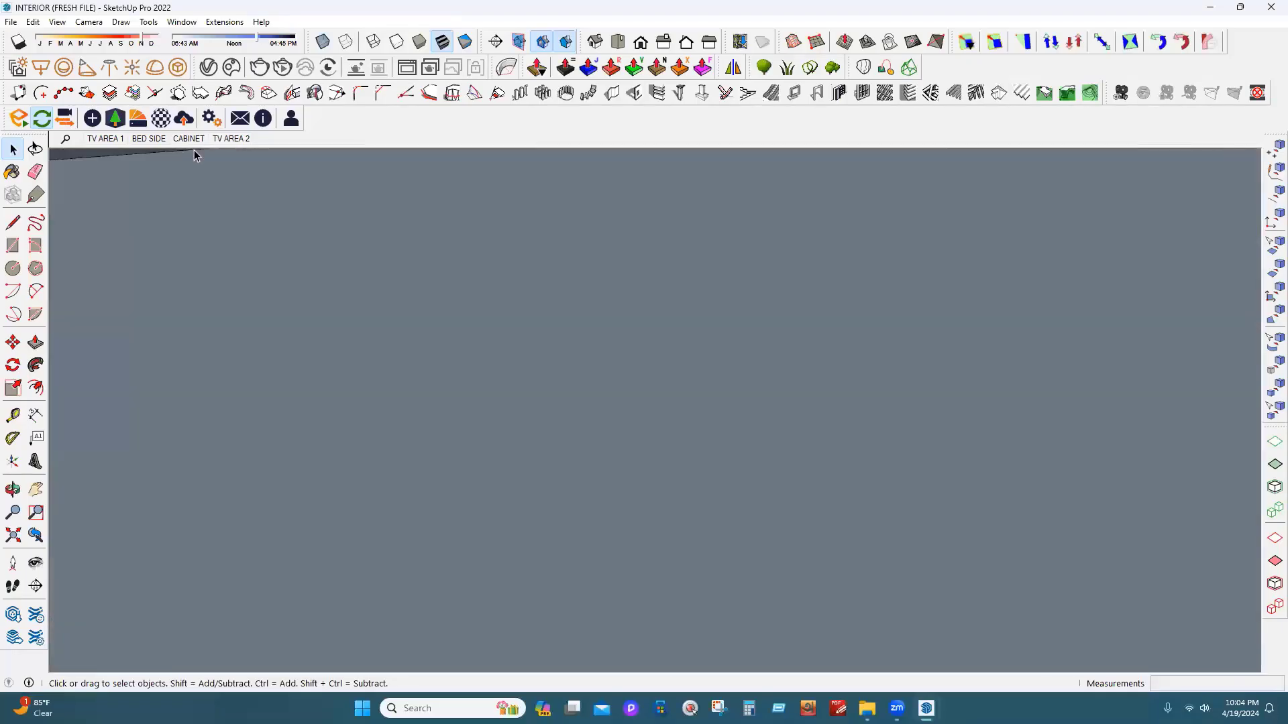
pyautogui.click(188, 141)
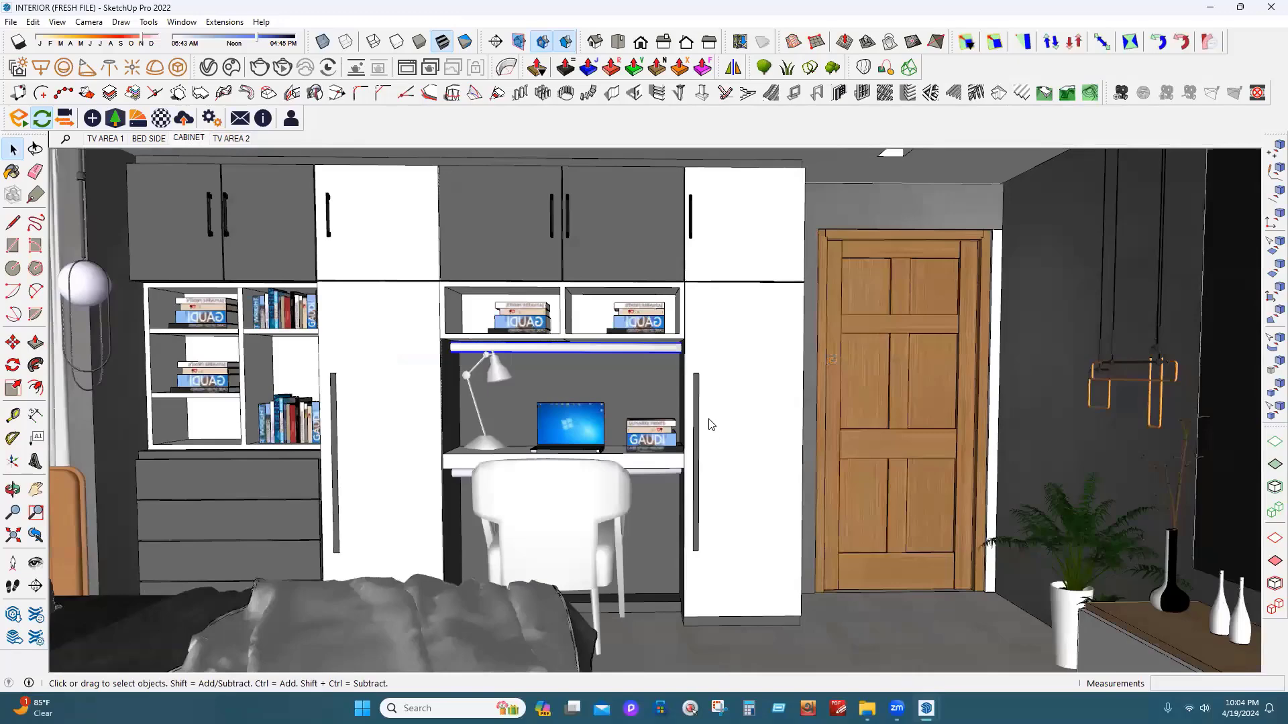
pyautogui.click(738, 429)
pyautogui.doubleClick(807, 450)
pyautogui.rightClick(627, 311)
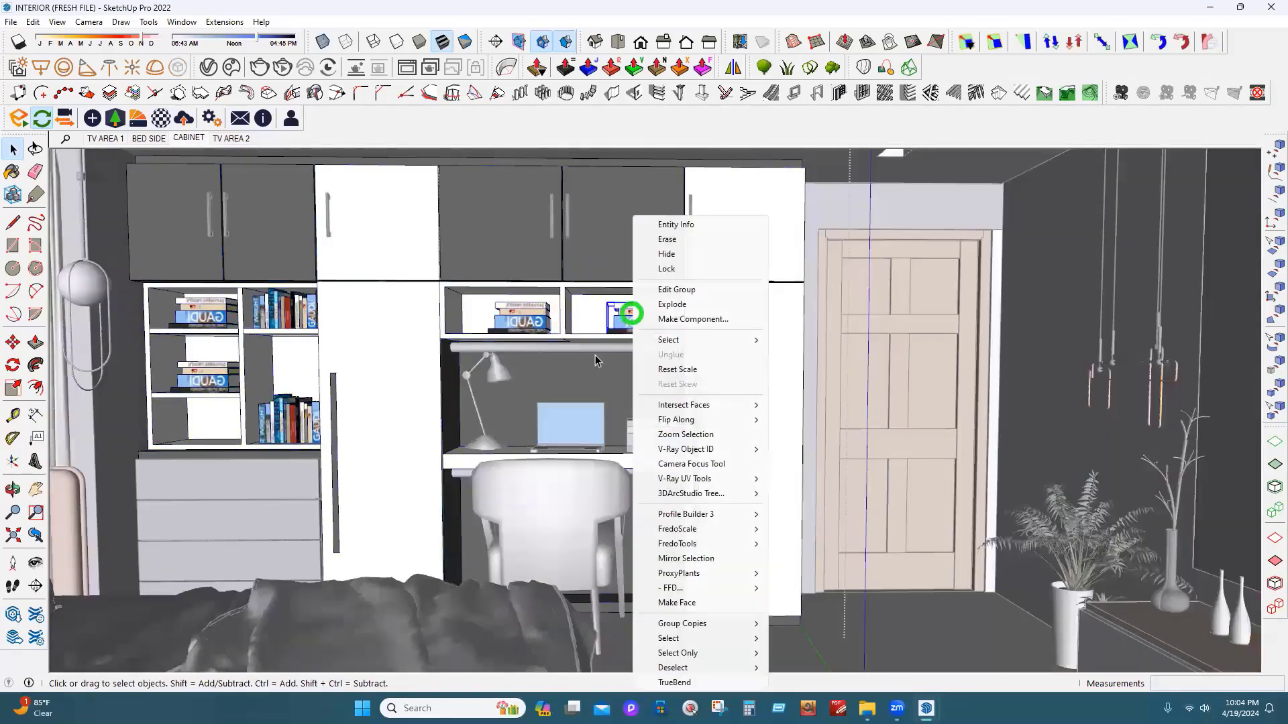
pyautogui.press('Escape')
pyautogui.hotkey('ctrl', 'z')
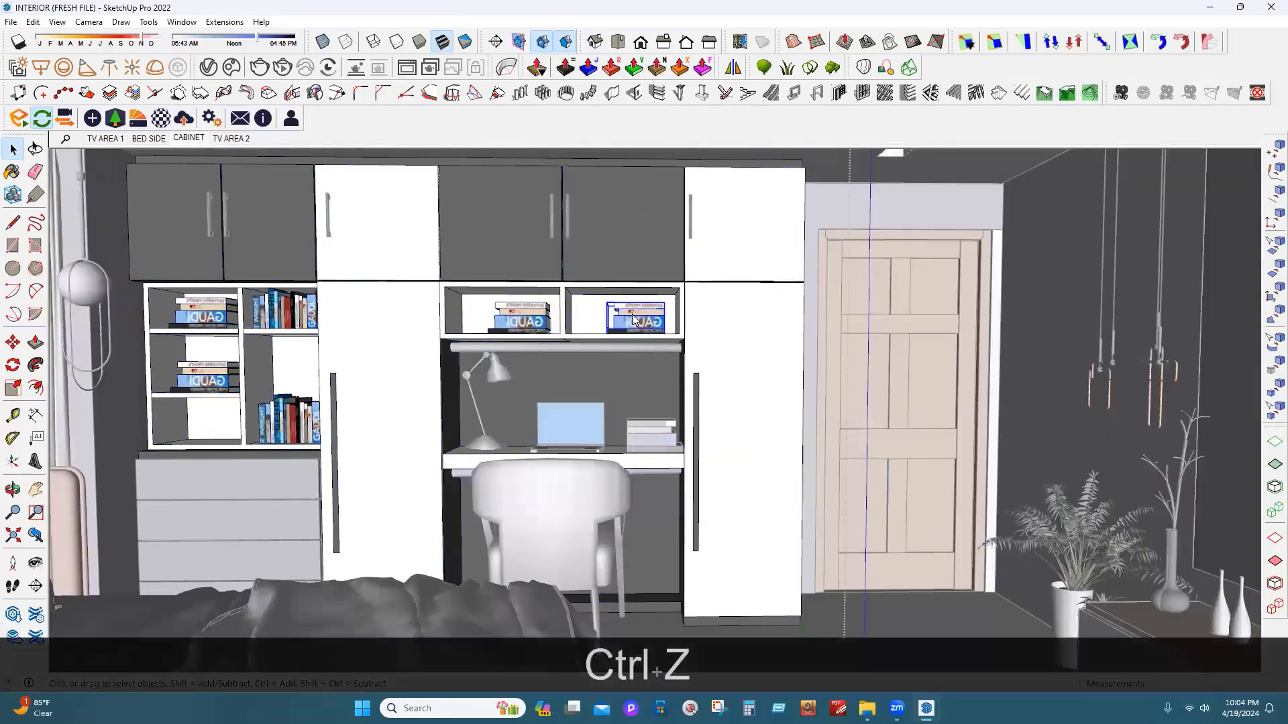
# Try flipping the selected book stack along the group's green axis, and undo the flip
pyautogui.rightClick(630, 321)
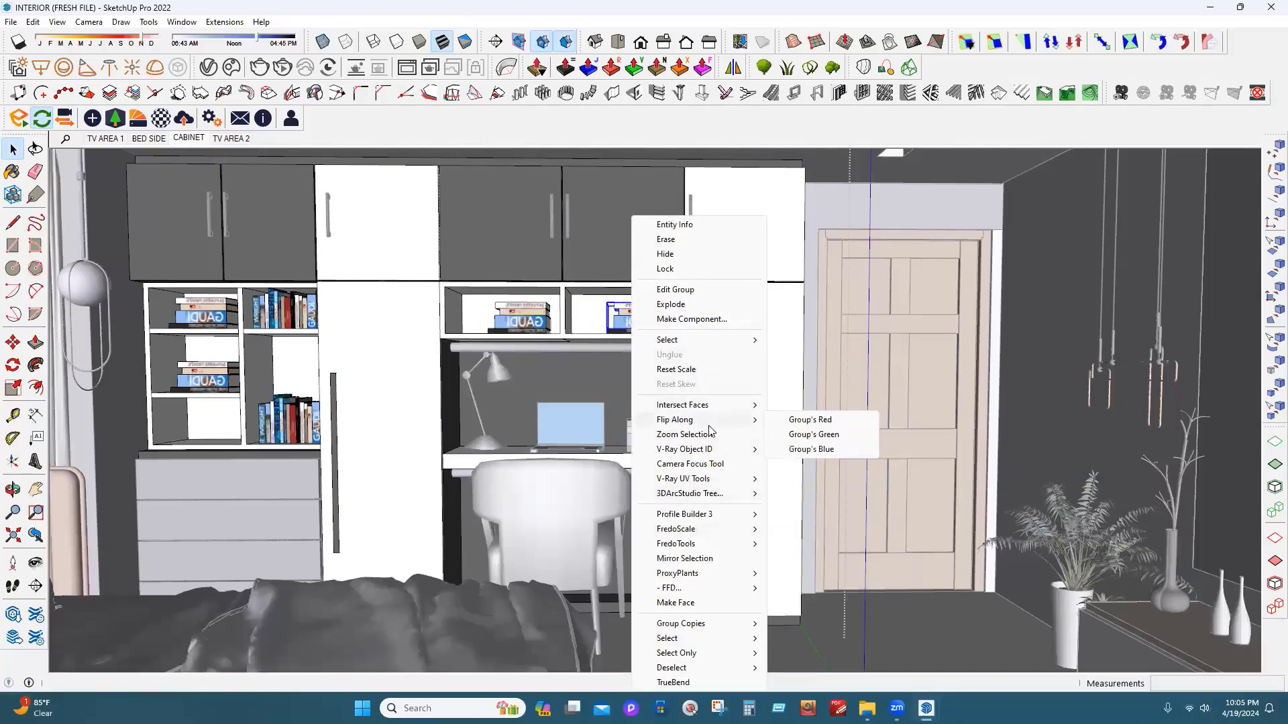
pyautogui.click(787, 433)
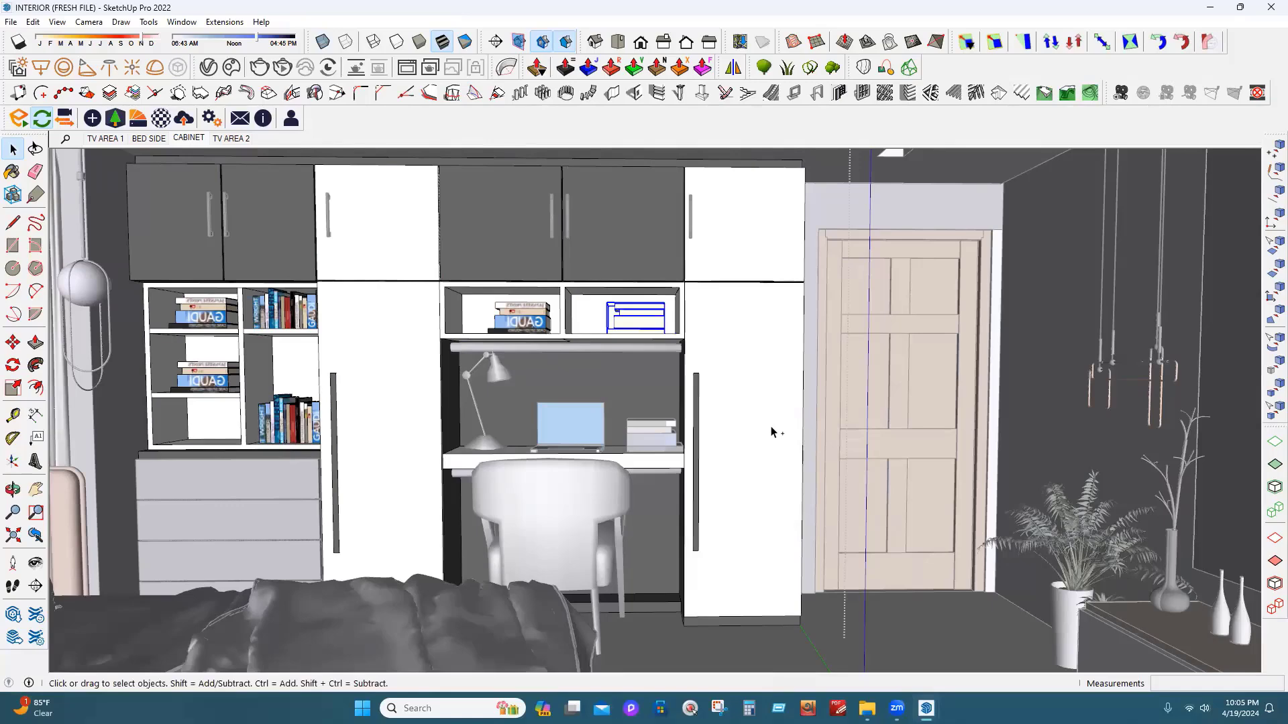
pyautogui.hotkey('ctrl', 'z')
# Flip the book stack in the right compartment above the desk along the group's red axis
pyautogui.rightClick(637, 321)
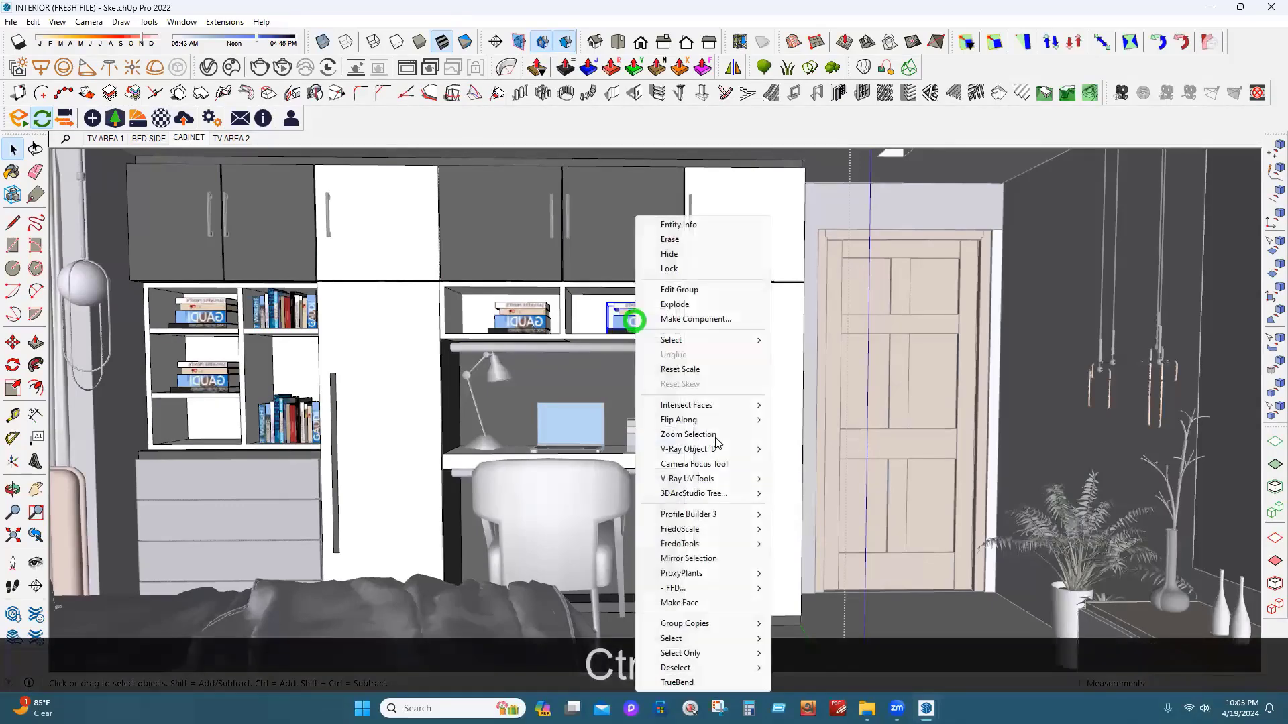
pyautogui.moveTo(716, 421)
pyautogui.click(807, 425)
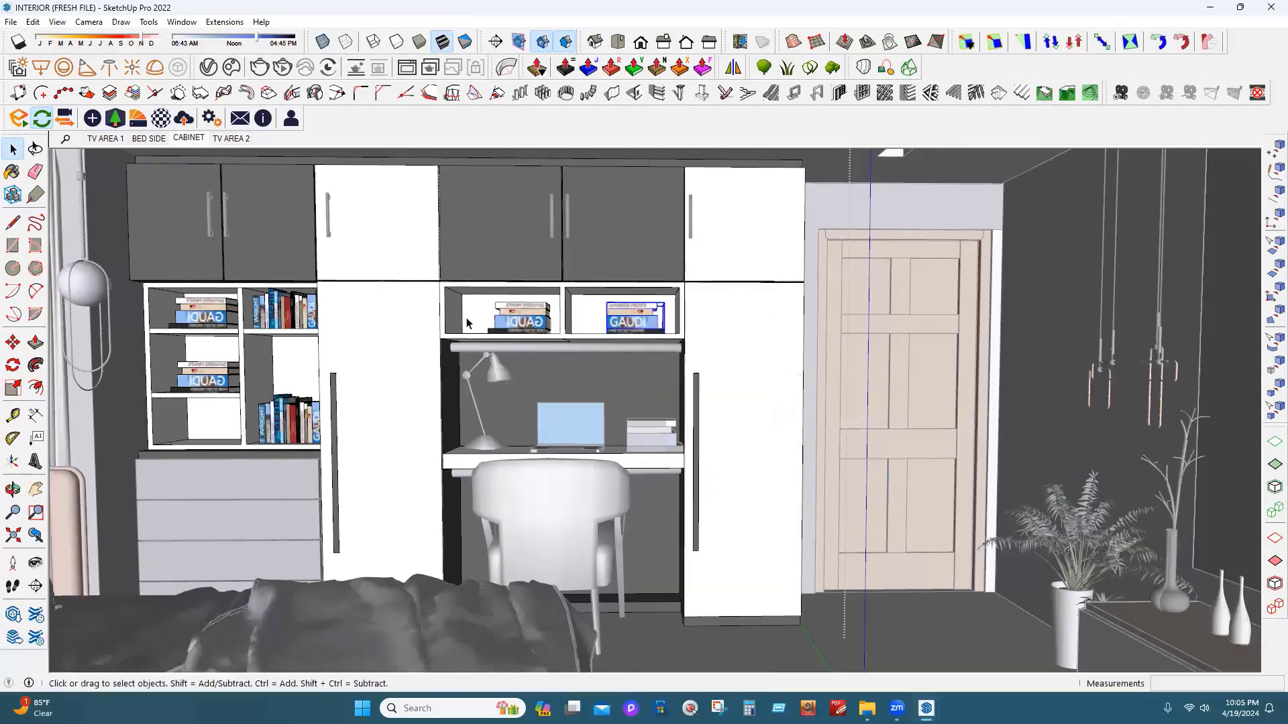
# Flip the remaining mirrored book stacks, beside the corrected one above the desk and in the two side shelves, along the group's red axis and save the model
pyautogui.rightClick(522, 321)
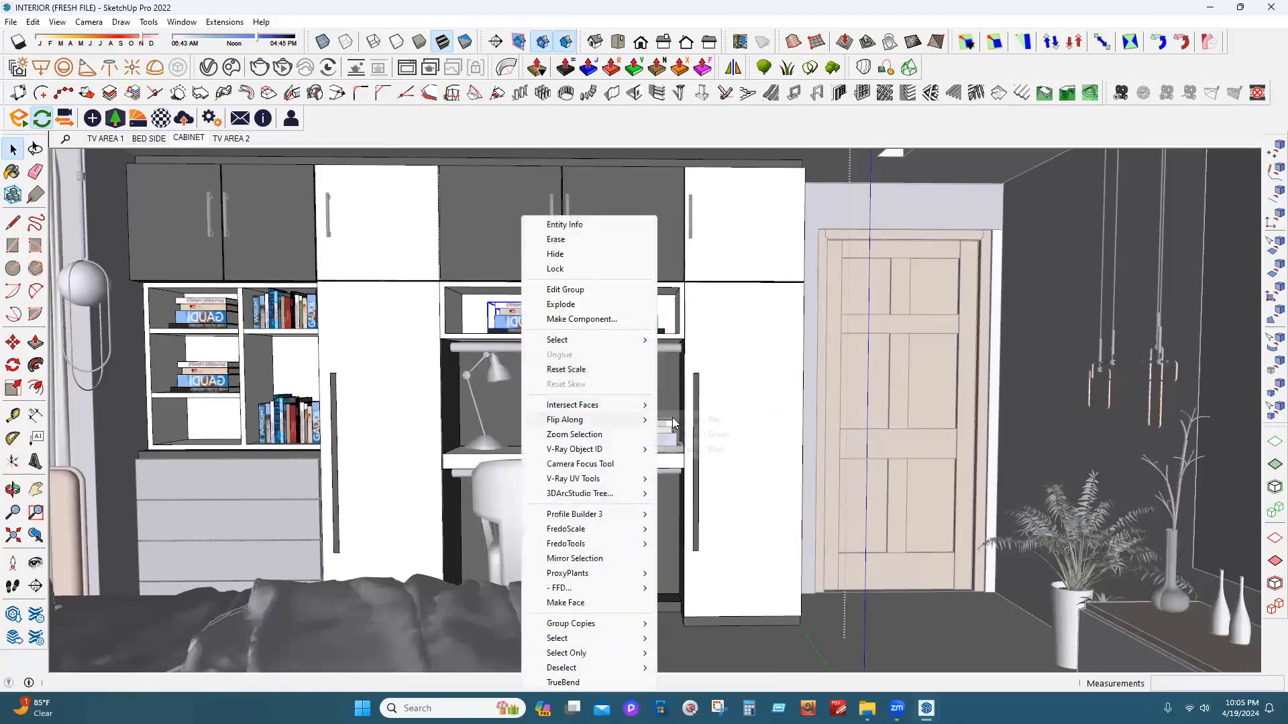
pyautogui.moveTo(582, 423)
pyautogui.click(698, 419)
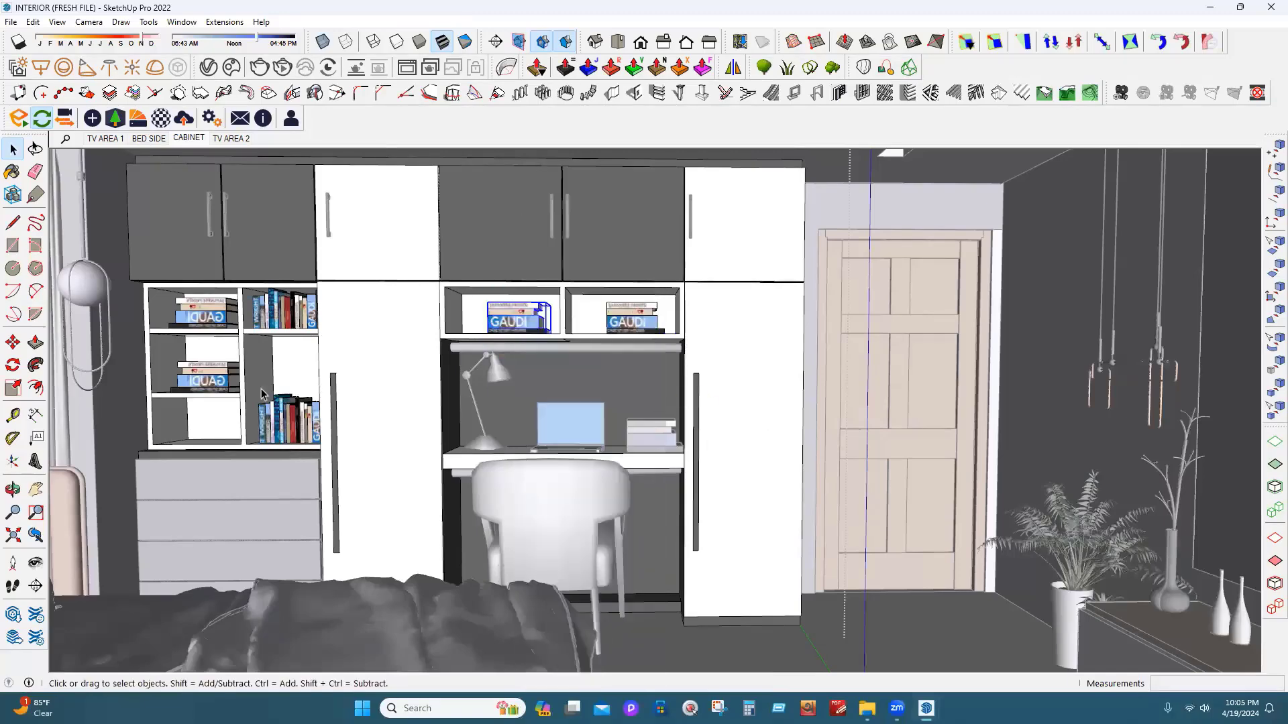
pyautogui.rightClick(210, 384)
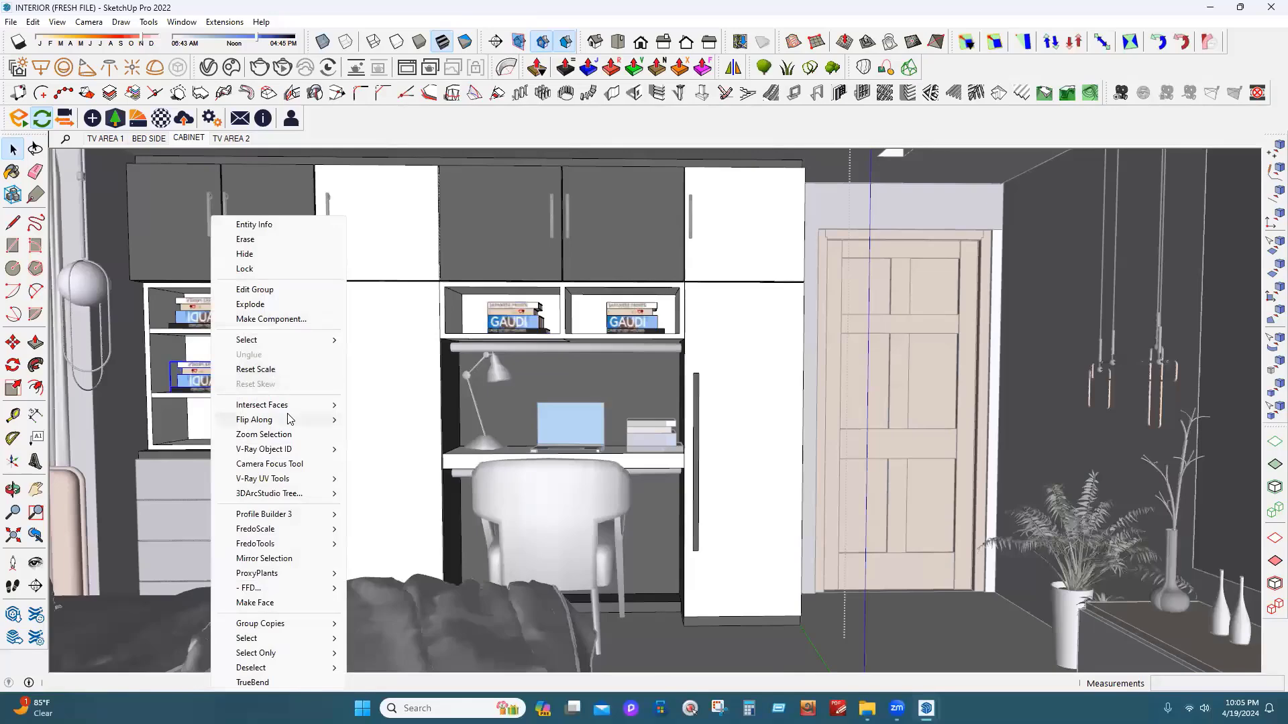
pyautogui.moveTo(288, 419)
pyautogui.click(376, 419)
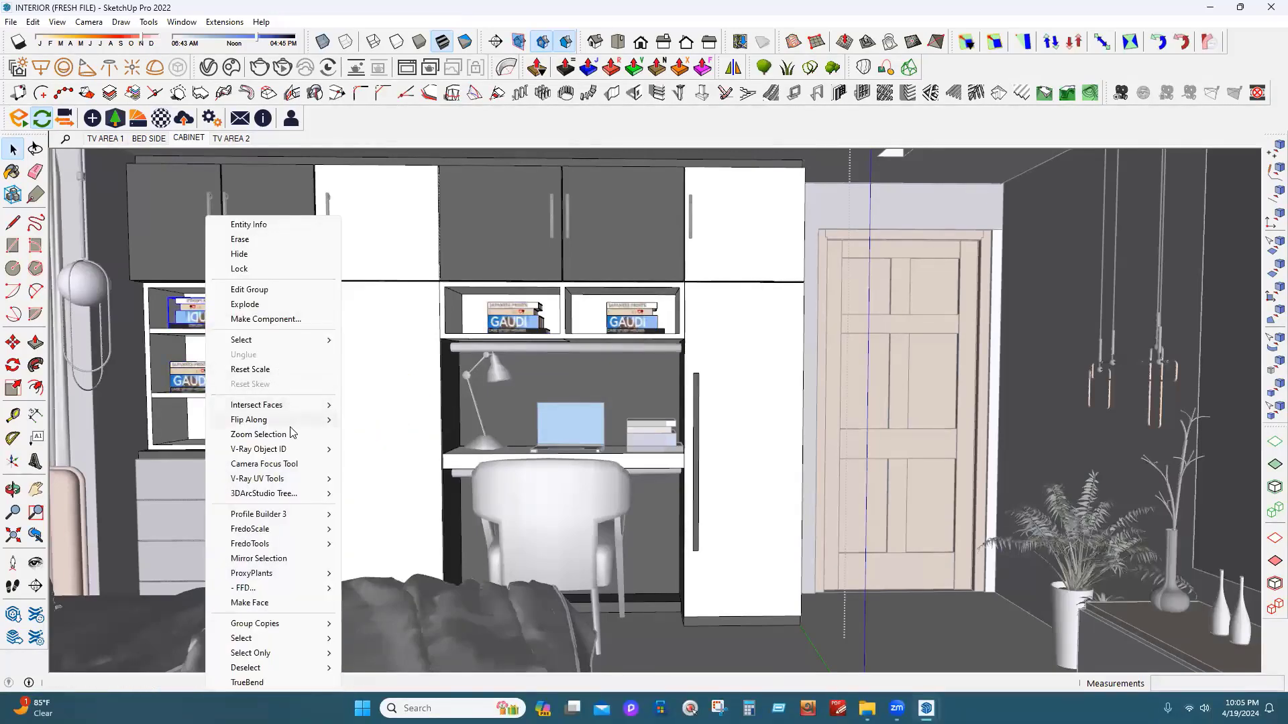
pyautogui.moveTo(295, 419)
pyautogui.click(373, 418)
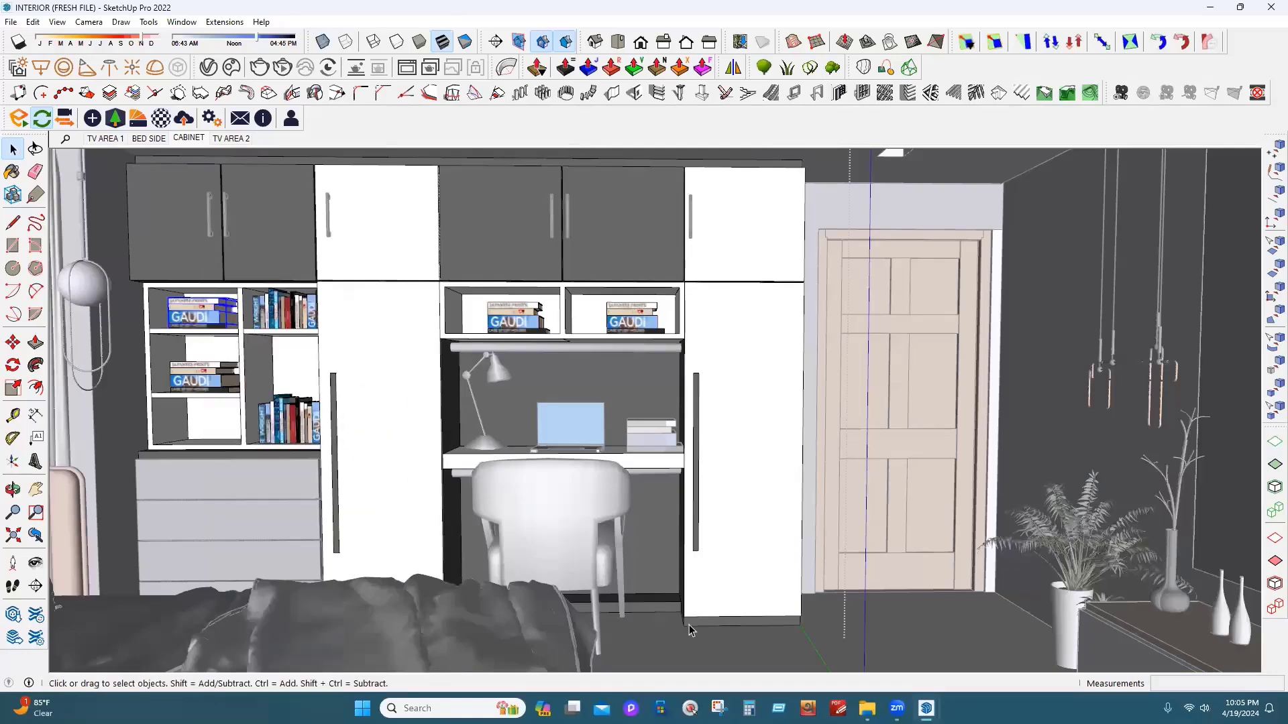
pyautogui.press('Escape')
pyautogui.hotkey('ctrl', 's')
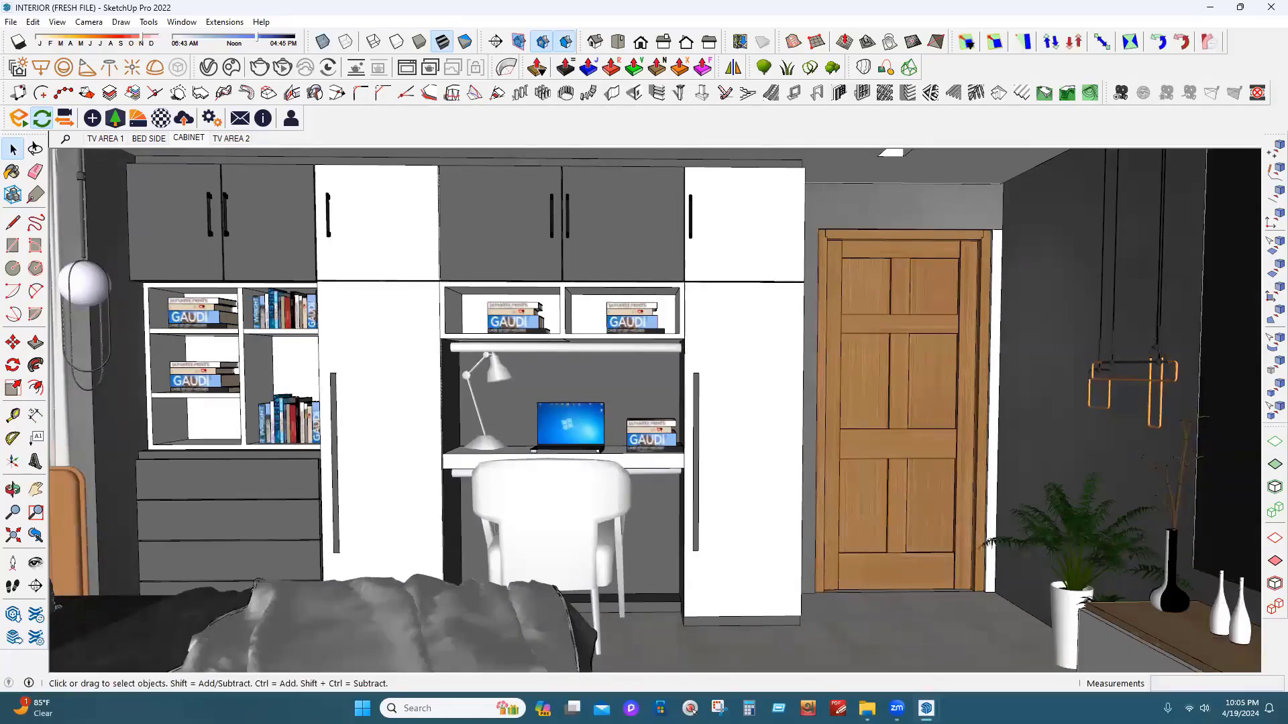
# Check the corrected book stacks in the Enscape view, and return to the SketchUp model
pyautogui.moveTo(927, 708)
pyautogui.click(969, 648)
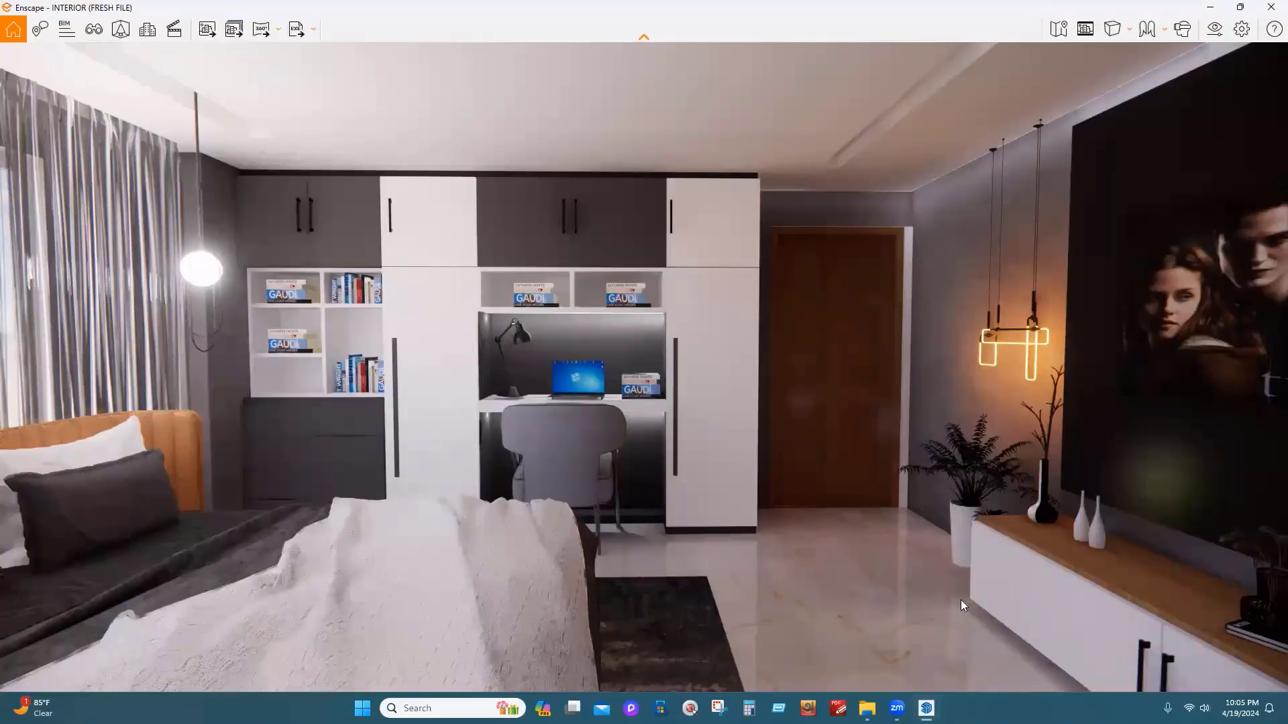
pyautogui.moveTo(927, 709)
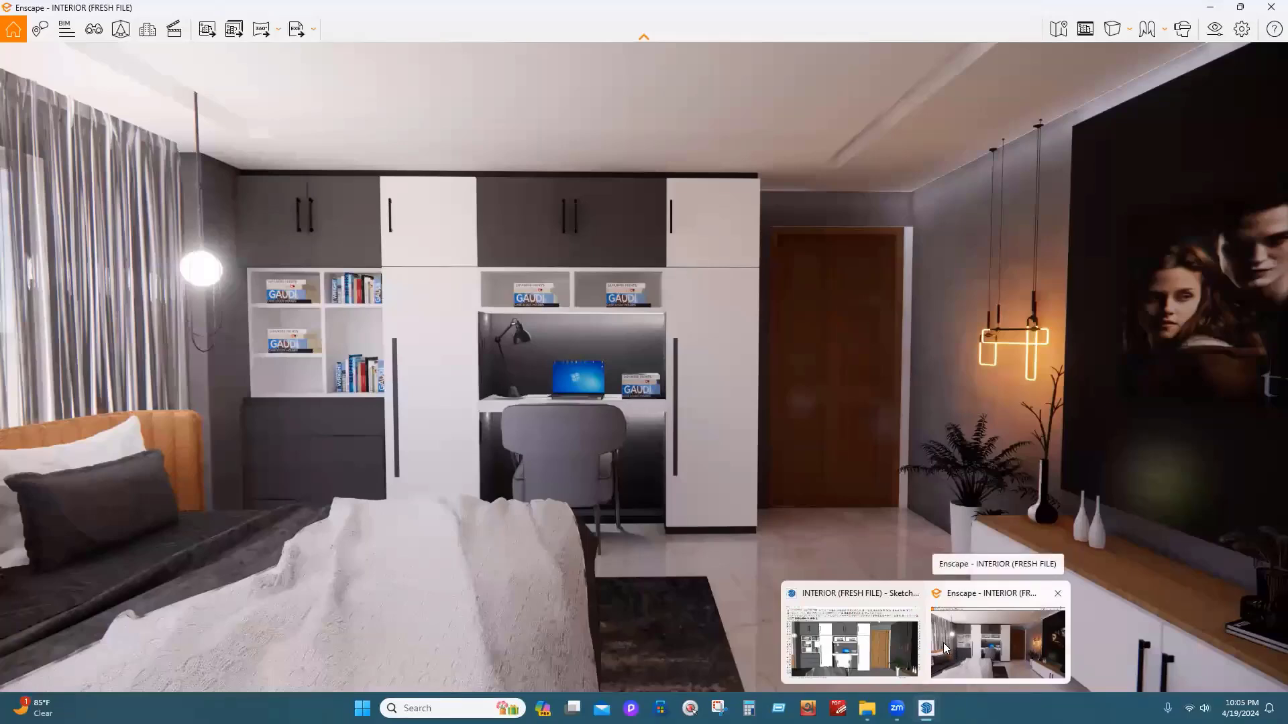
pyautogui.click(888, 654)
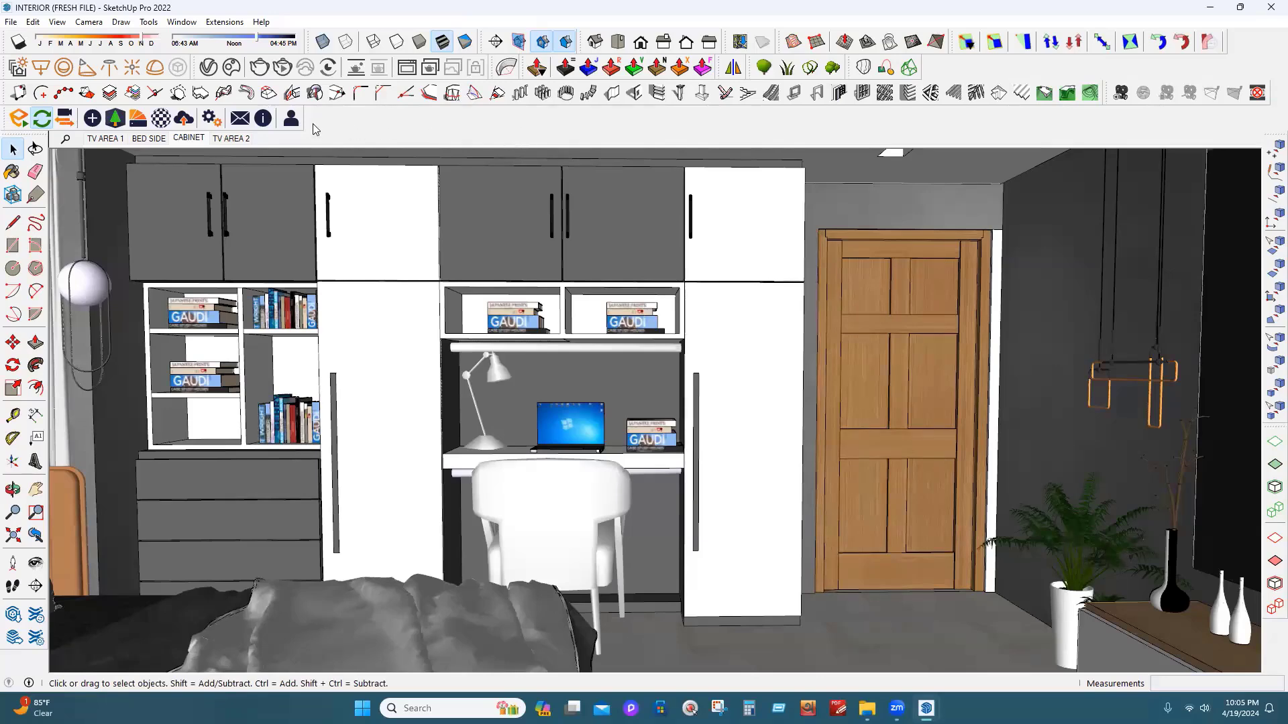
# Open the Enscape Material Editor and sample the Color M06 material from the tall cabinet door's handle for editing
pyautogui.click(159, 119)
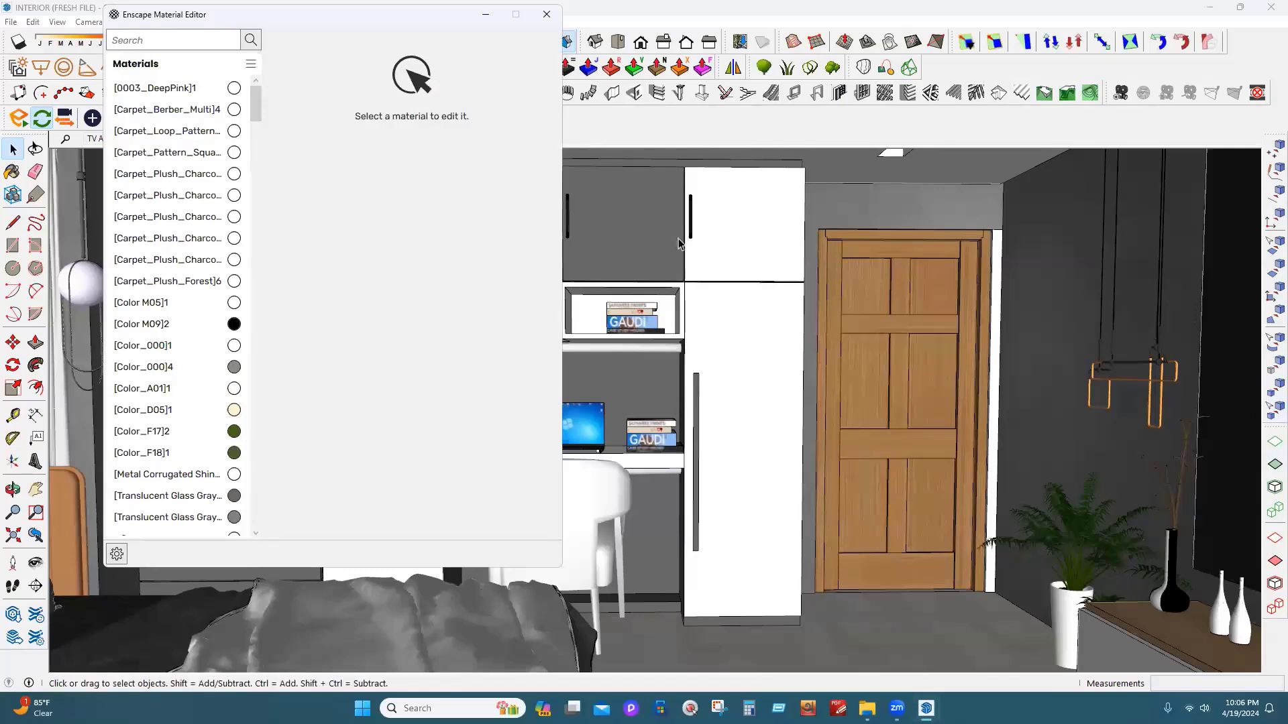
pyautogui.click(17, 176)
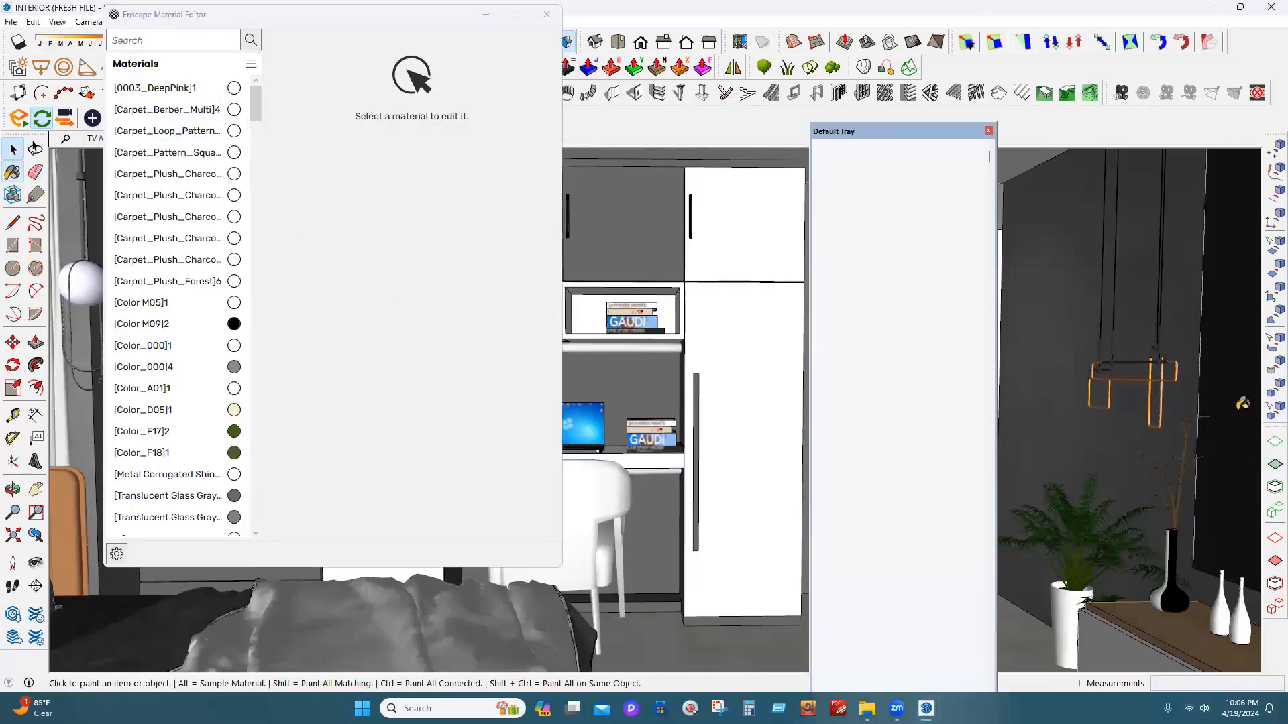
pyautogui.keyDown('alt'); pyautogui.click(696, 390); pyautogui.keyUp('alt')
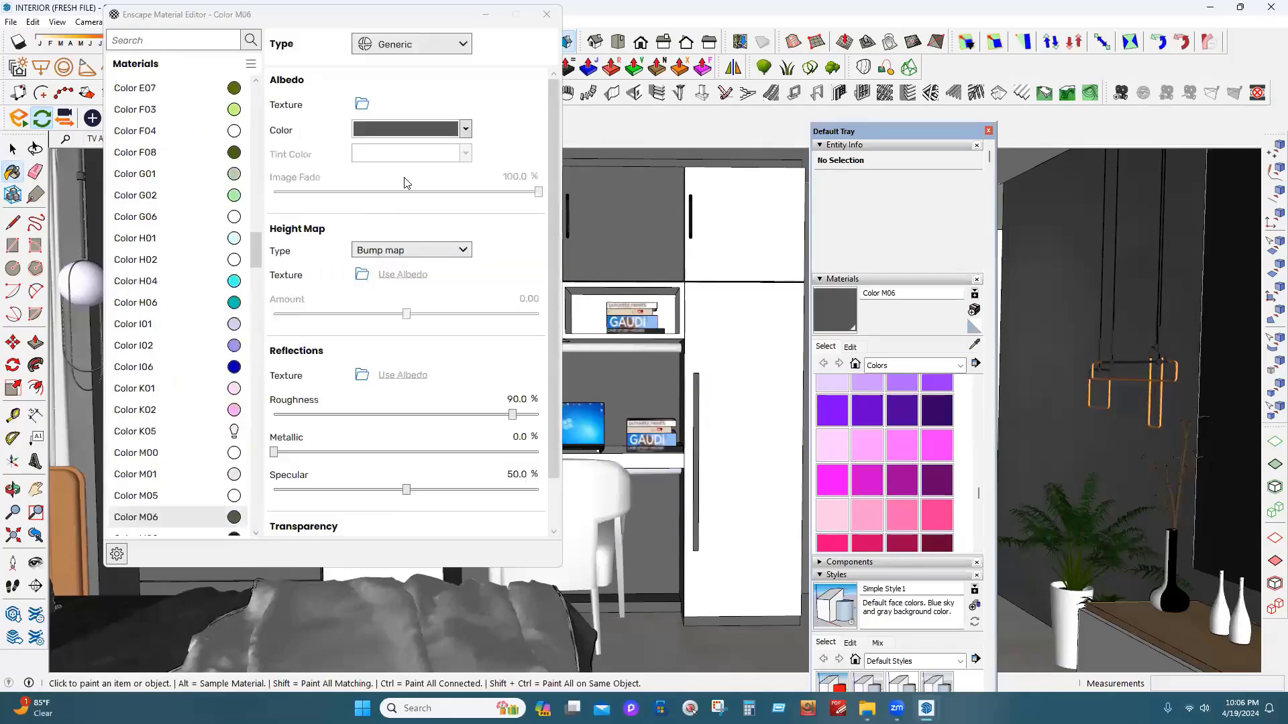
# Try the Clearcoat type on the Color M06 material, and set the type back to Generic
pyautogui.click(426, 46)
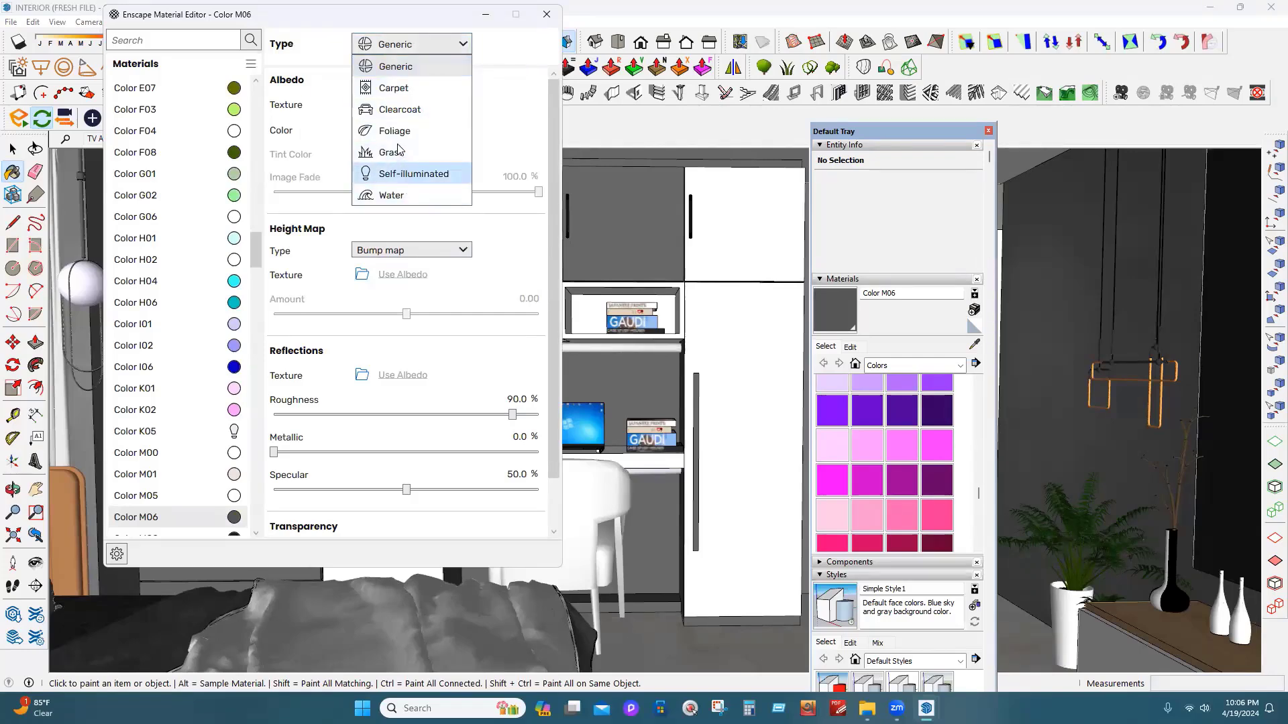
pyautogui.click(395, 115)
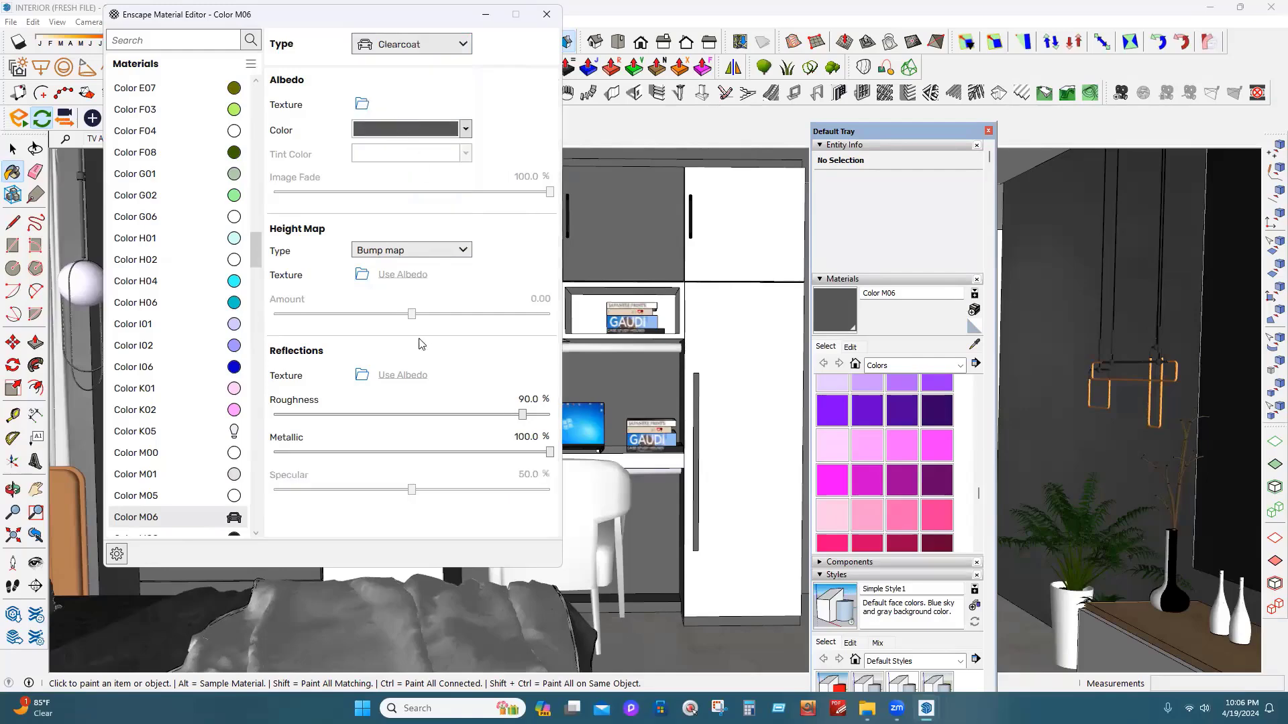
pyautogui.click(444, 45)
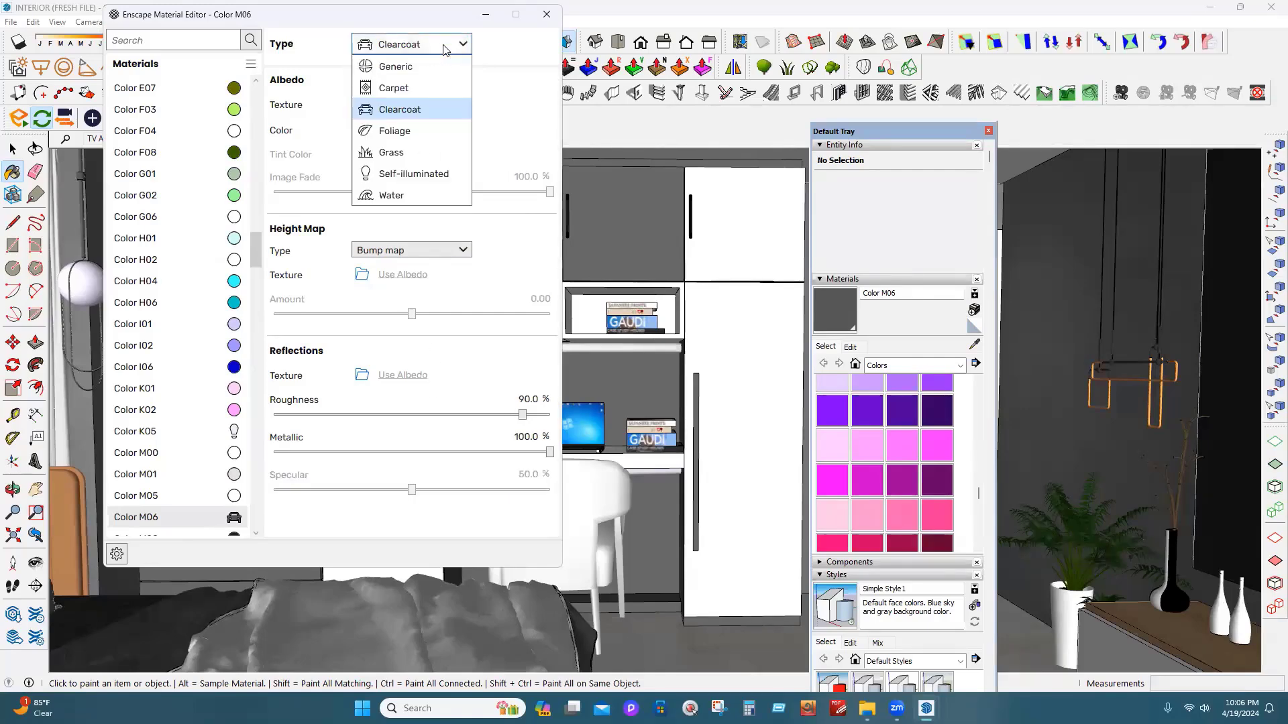
pyautogui.click(396, 67)
# Try Transmittance as the transparency type of Color M06, inspect its options, and set the type back to Cutout
pyautogui.scroll(-2, 429, 359)
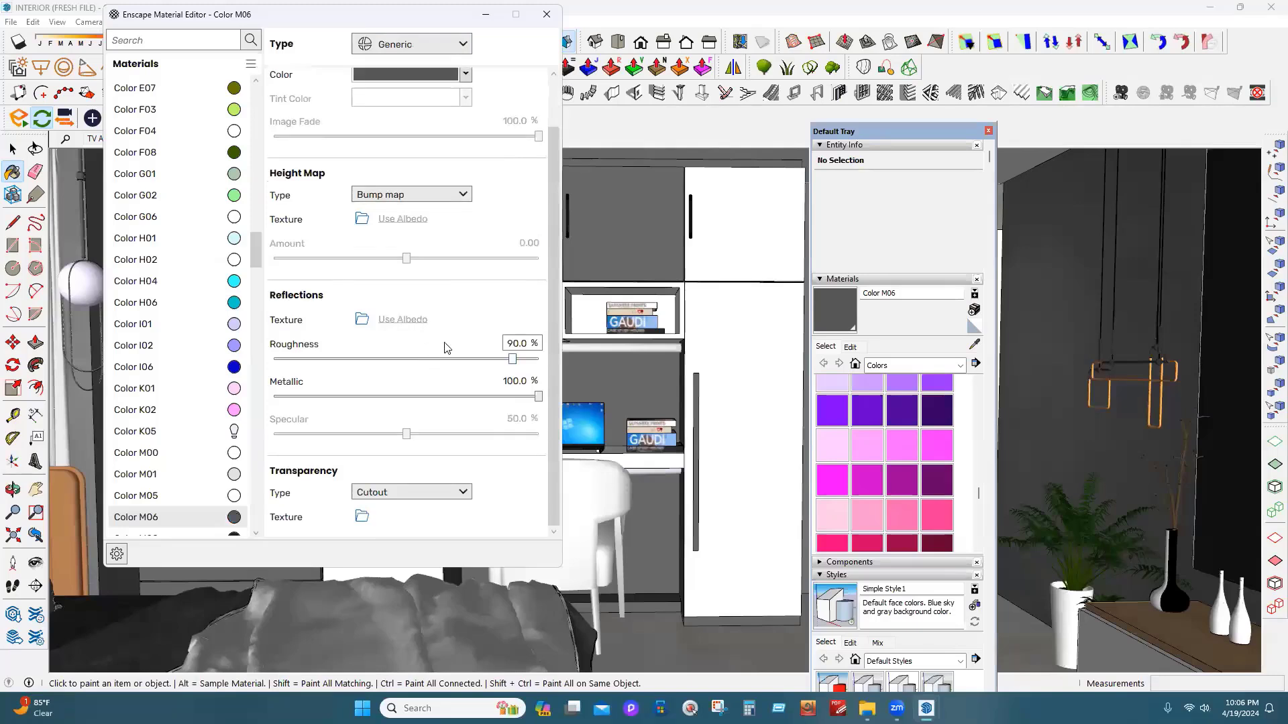
pyautogui.click(411, 496)
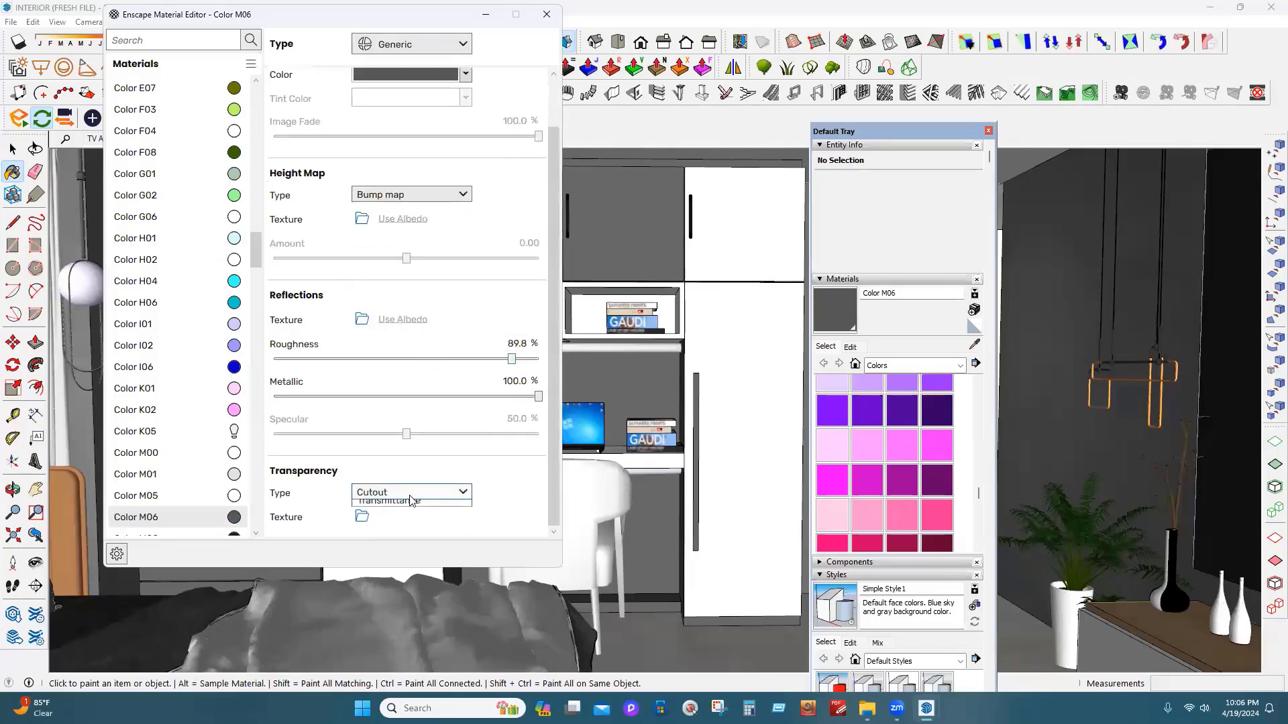
pyautogui.click(396, 524)
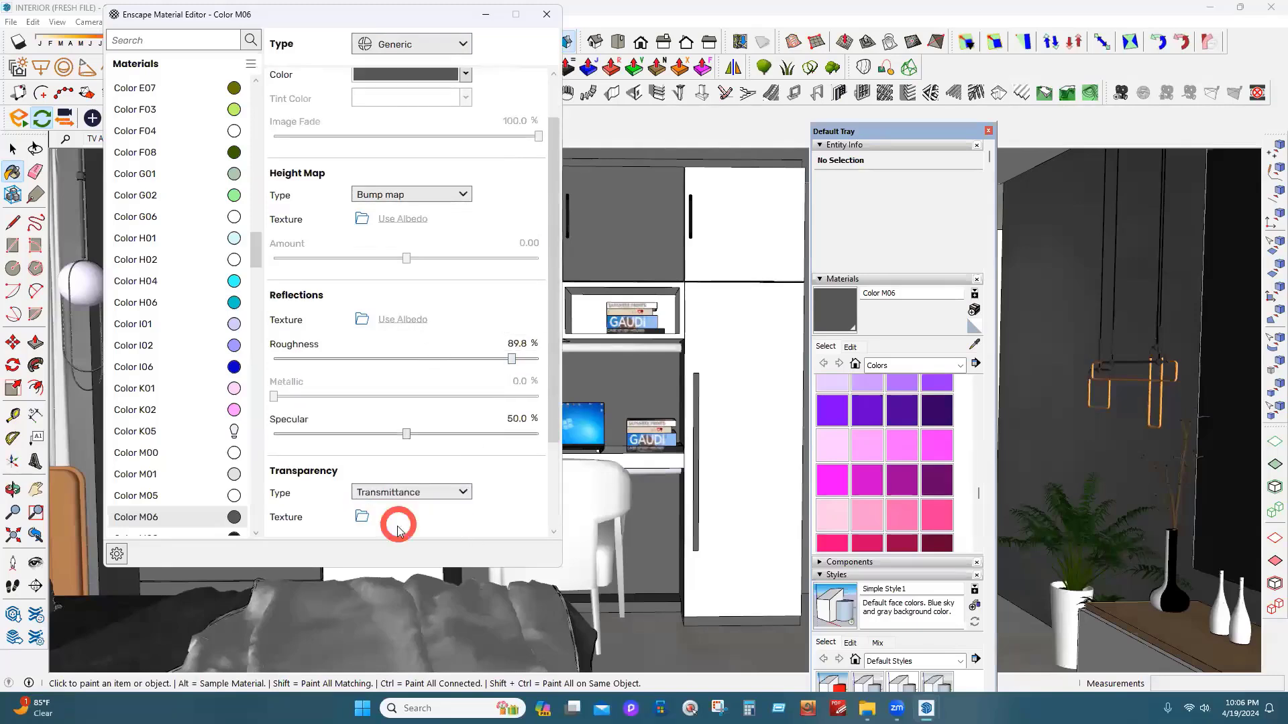
pyautogui.scroll(-4, 427, 455)
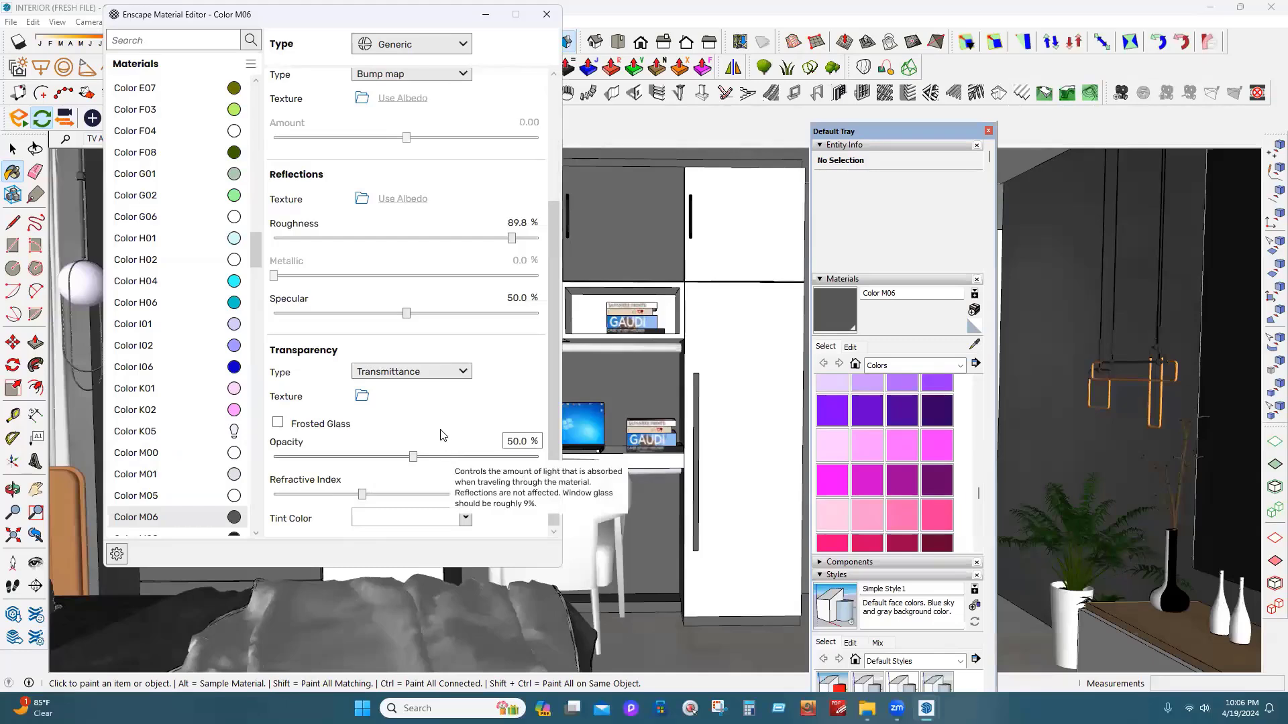
pyautogui.click(404, 372)
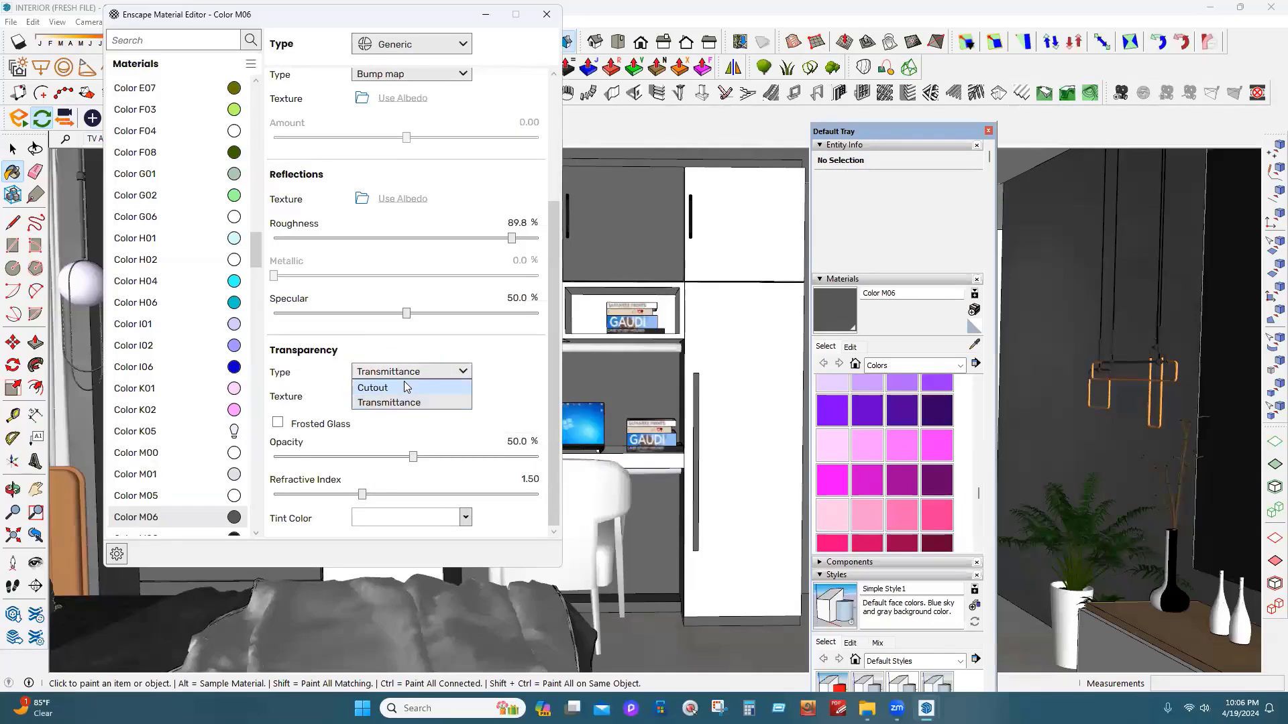
pyautogui.click(404, 387)
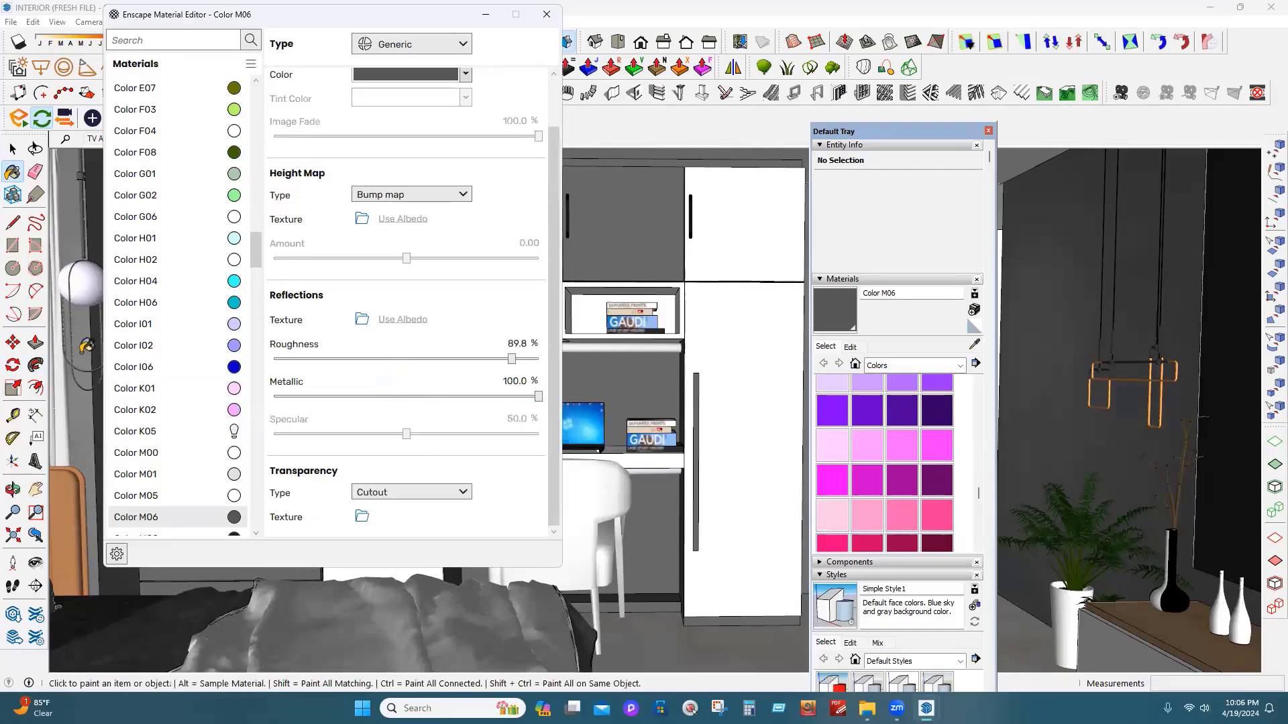
pyautogui.click(397, 494)
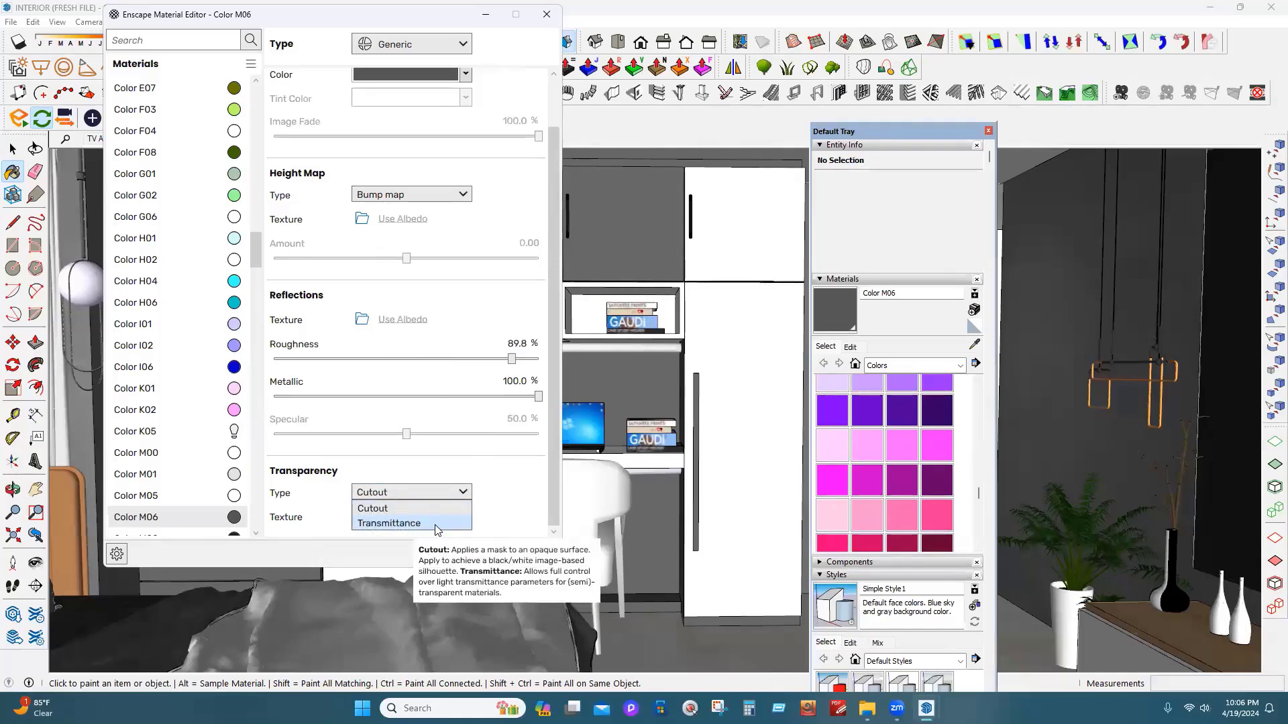
pyautogui.click(522, 460)
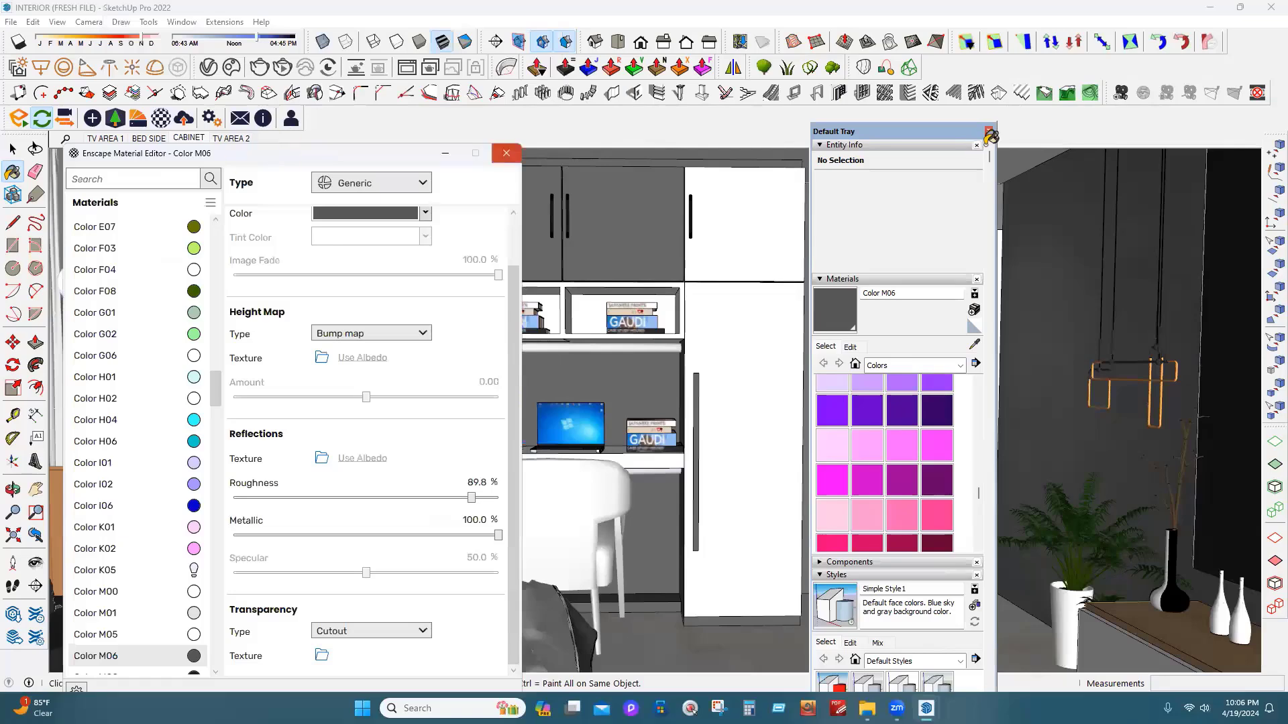
# Close the Enscape Material Editor, leave the Paint Bucket for the Select tool, and save the interior model
pyautogui.click(508, 155)
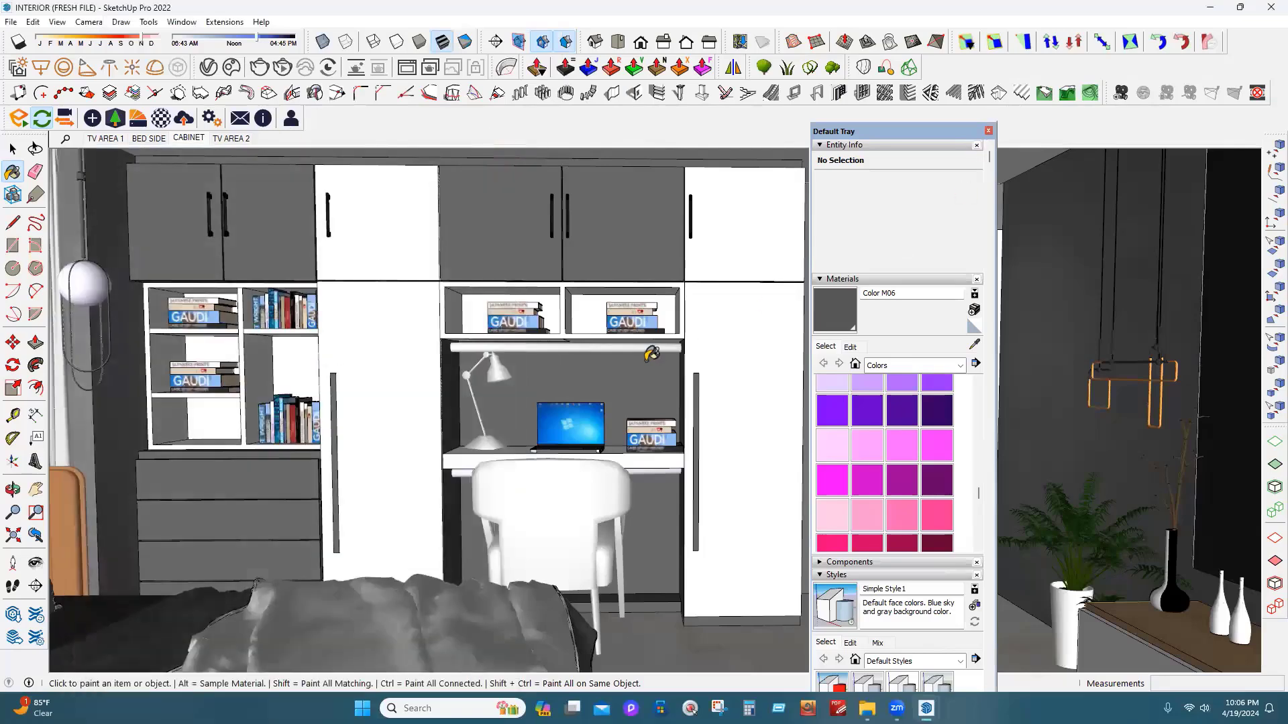
pyautogui.press('Escape')
pyautogui.click(12, 148)
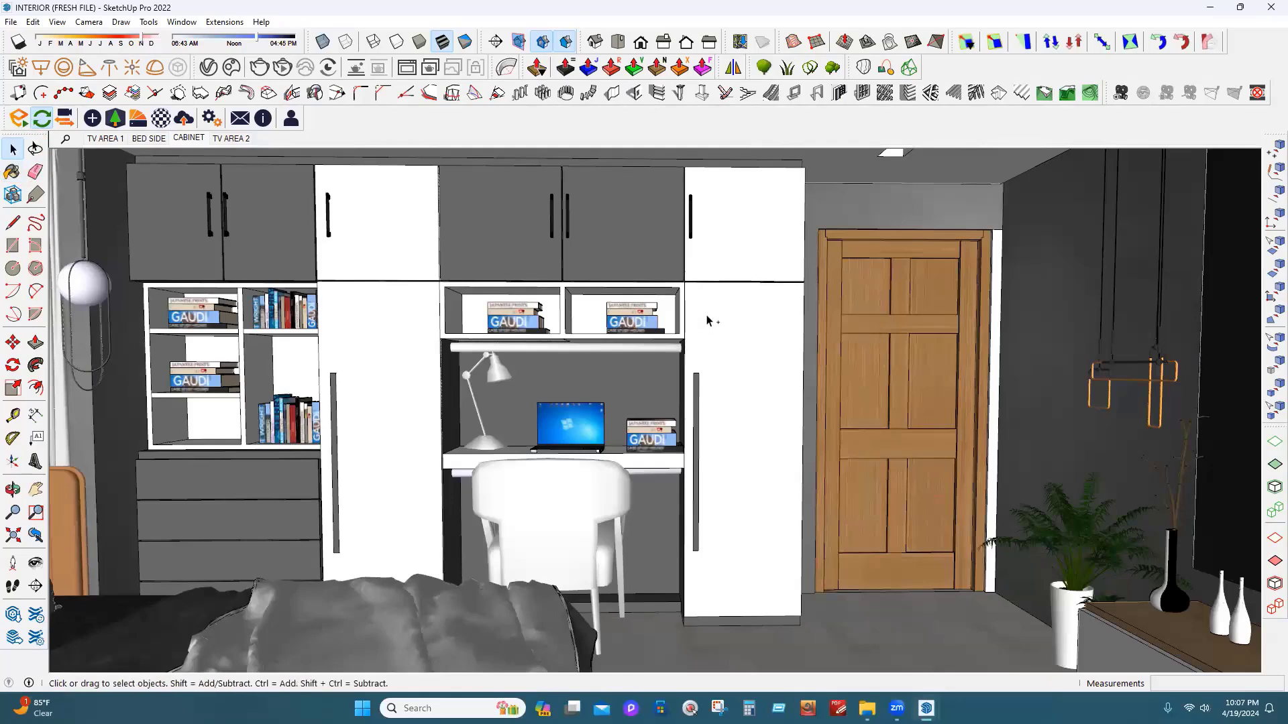
pyautogui.hotkey('ctrl', 's')
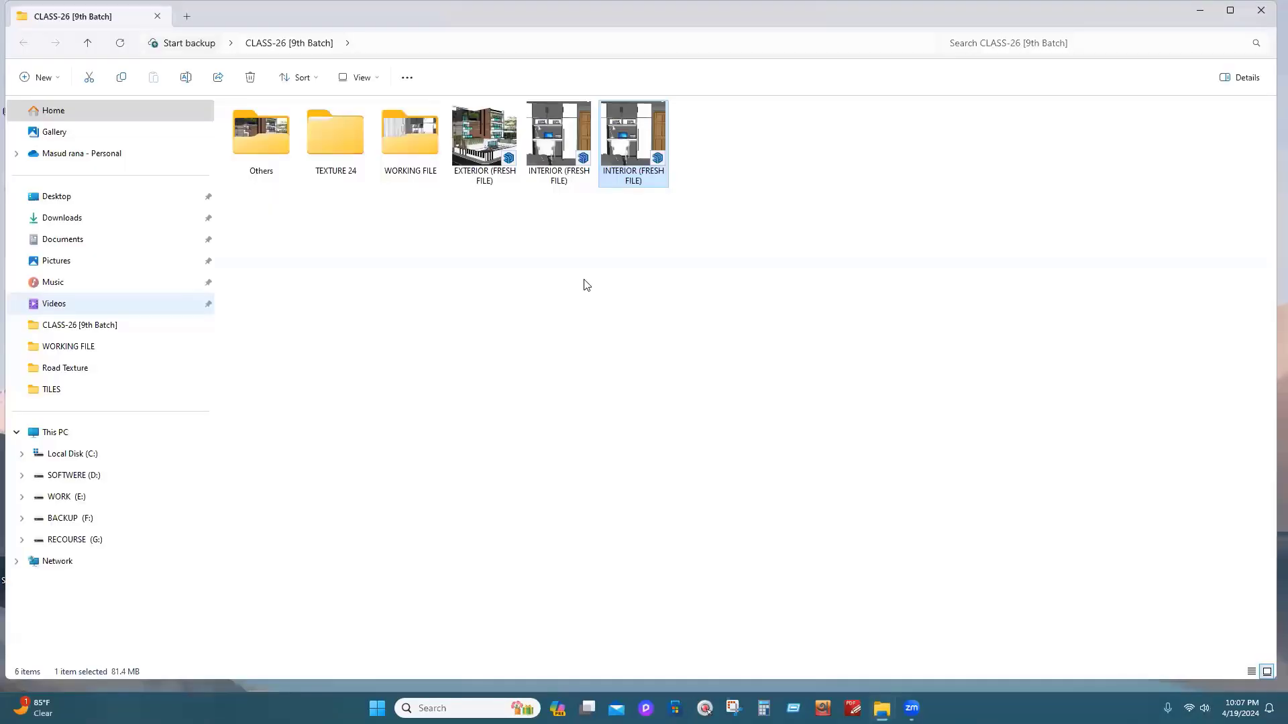
# Open the EXTERIOR (FRESH FILE) model from the CLASS-26 [9th Batch] folder in SketchUp and clear the selection
pyautogui.press('Left')
pyautogui.press('Left')
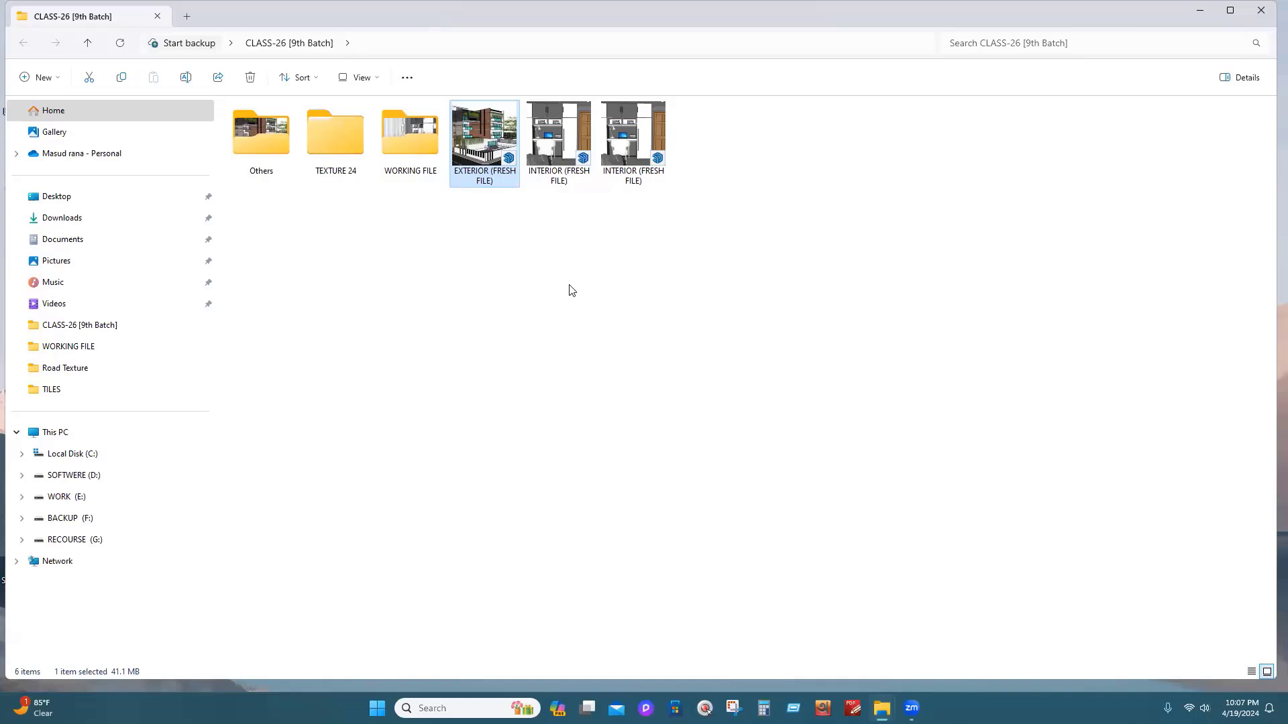
pyautogui.press('Return')
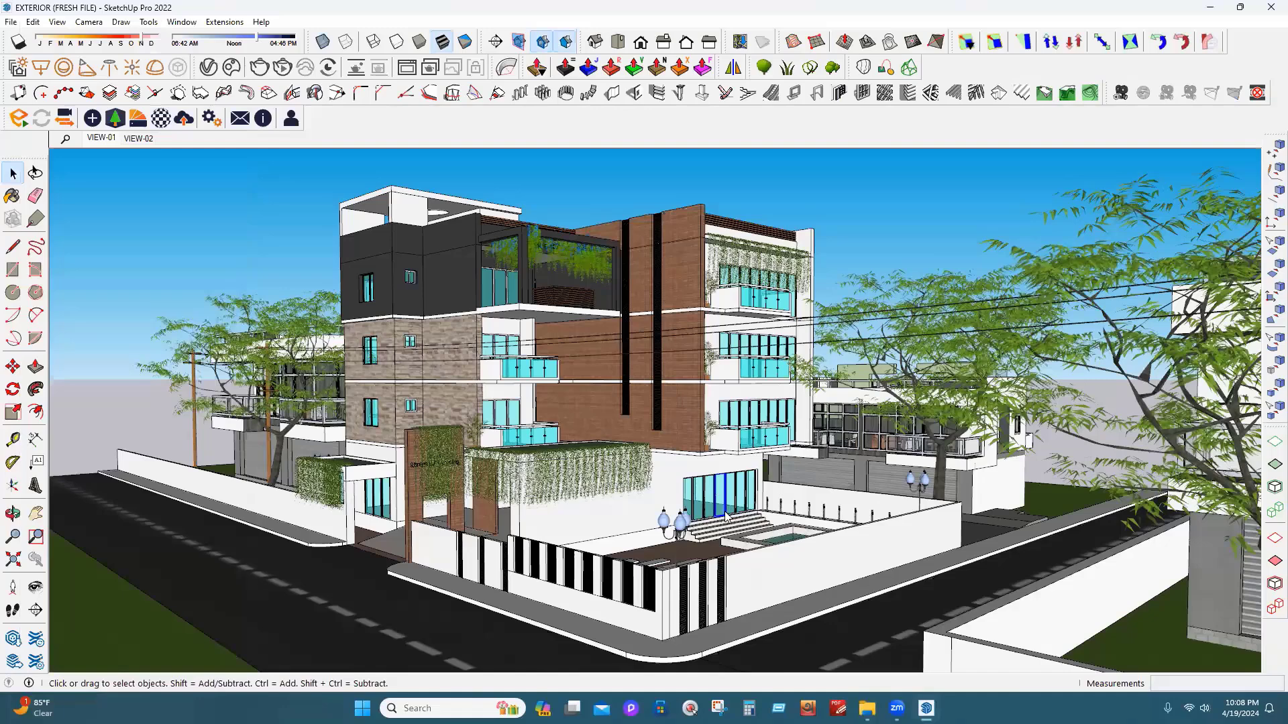
pyautogui.click(831, 219)
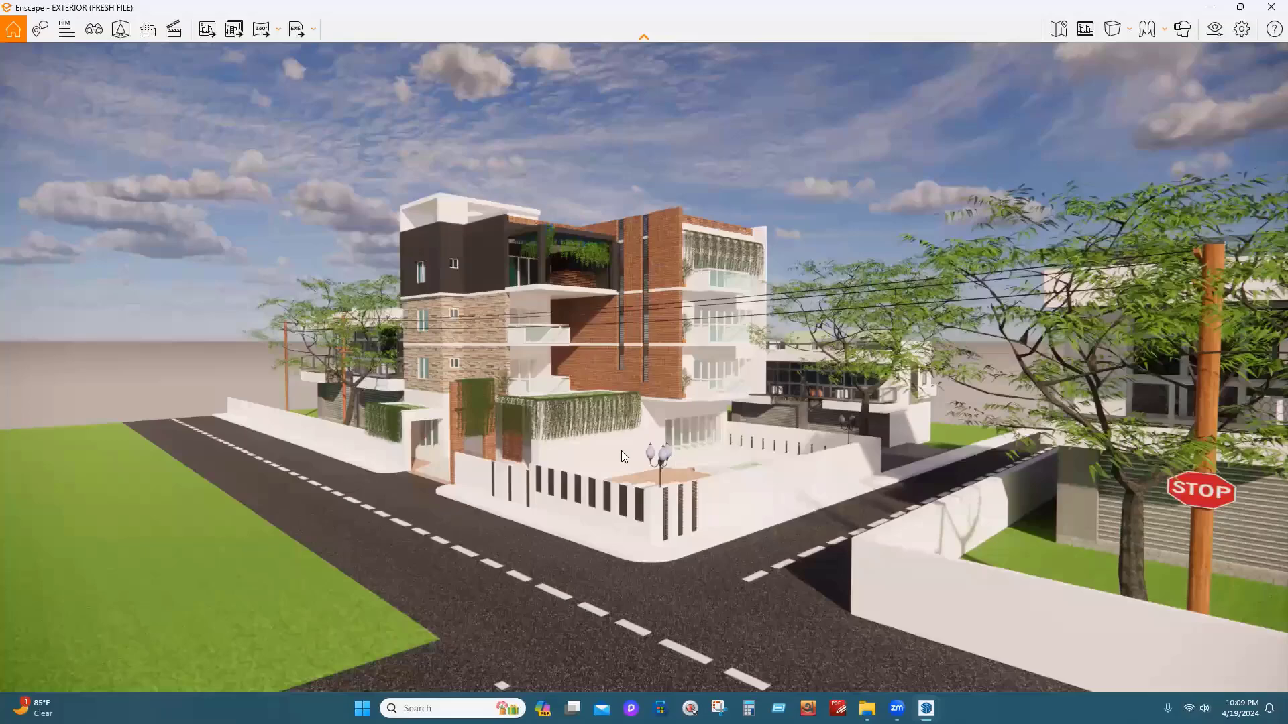
# Fly around the exterior building in Enscape, examining its street facades, the road junction and the grass areas
pyautogui.press('w')
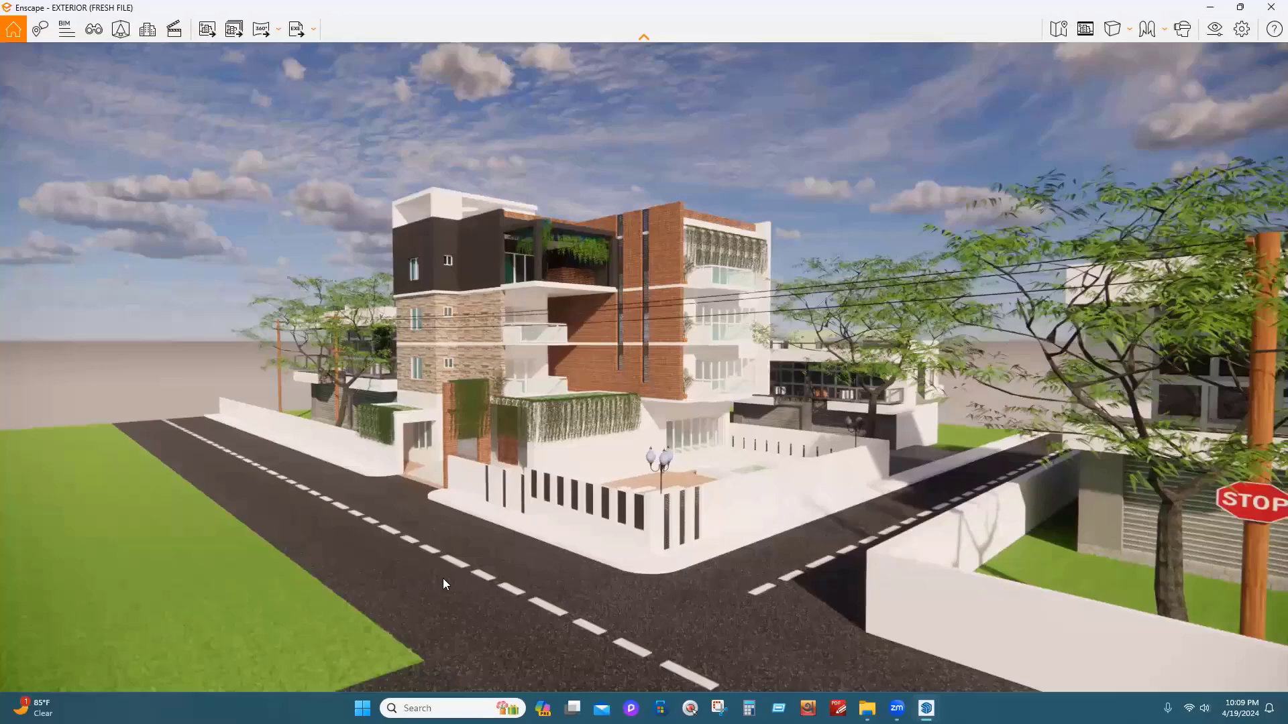
pyautogui.moveTo(448, 578); pyautogui.dragTo(536, 543, button='right')
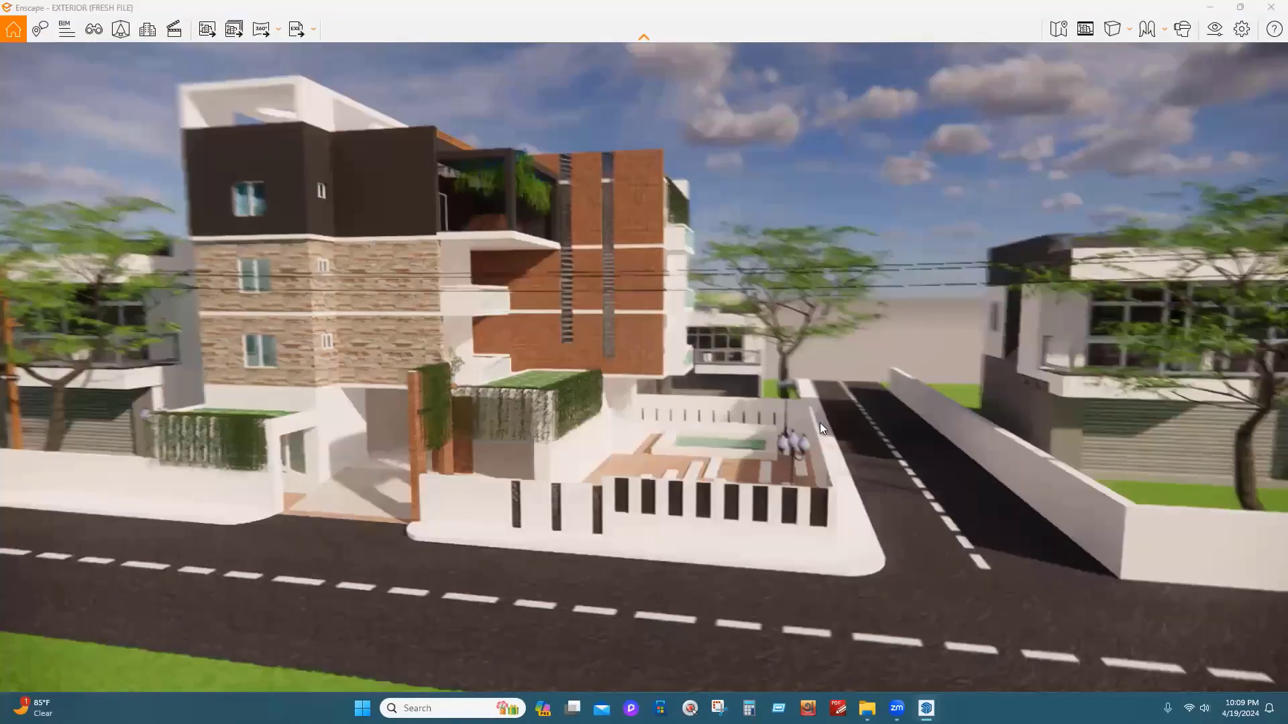
pyautogui.moveTo(976, 266); pyautogui.dragTo(689, 323, button='right')
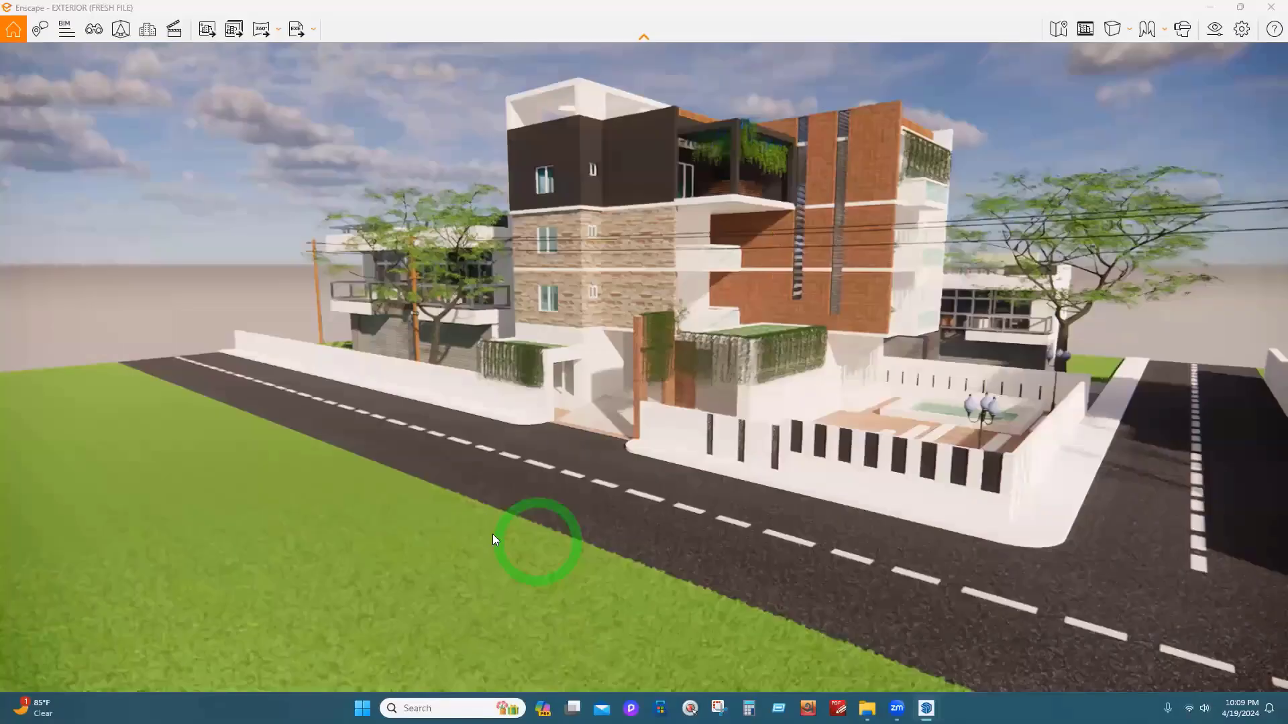
pyautogui.moveTo(889, 317); pyautogui.dragTo(156, 595, button='right')
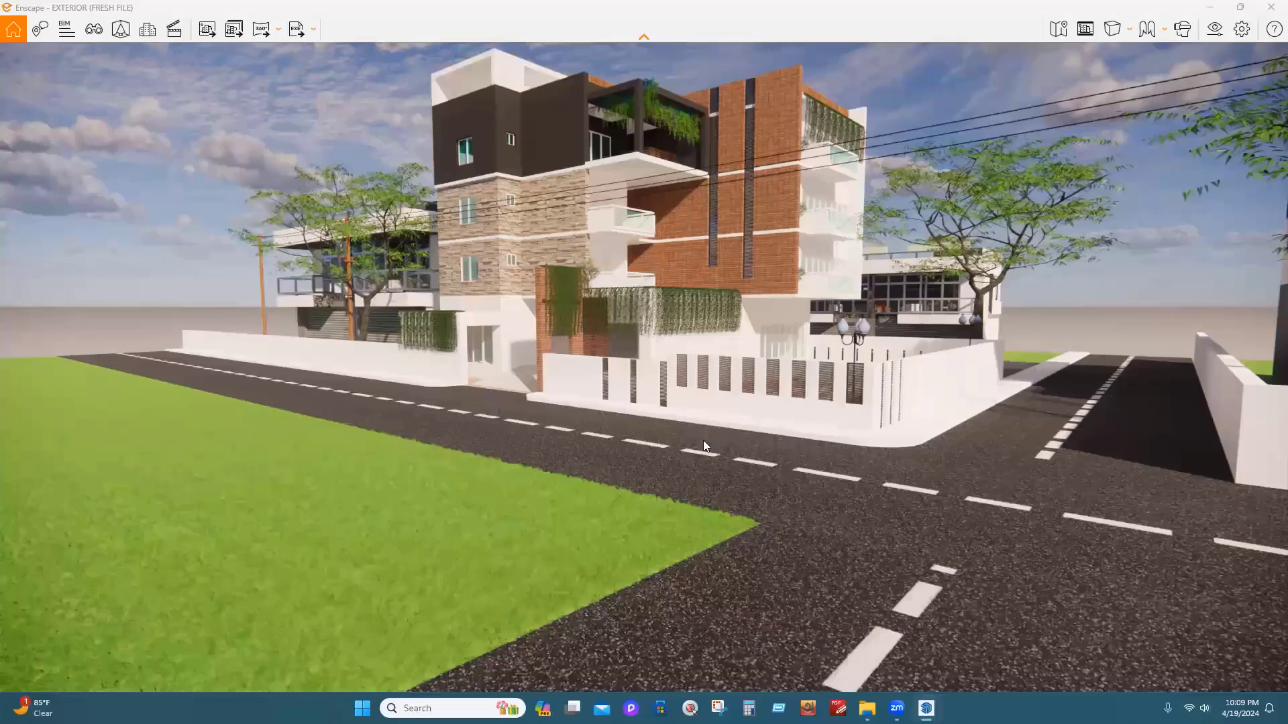
pyautogui.moveTo(606, 266); pyautogui.dragTo(679, 338)
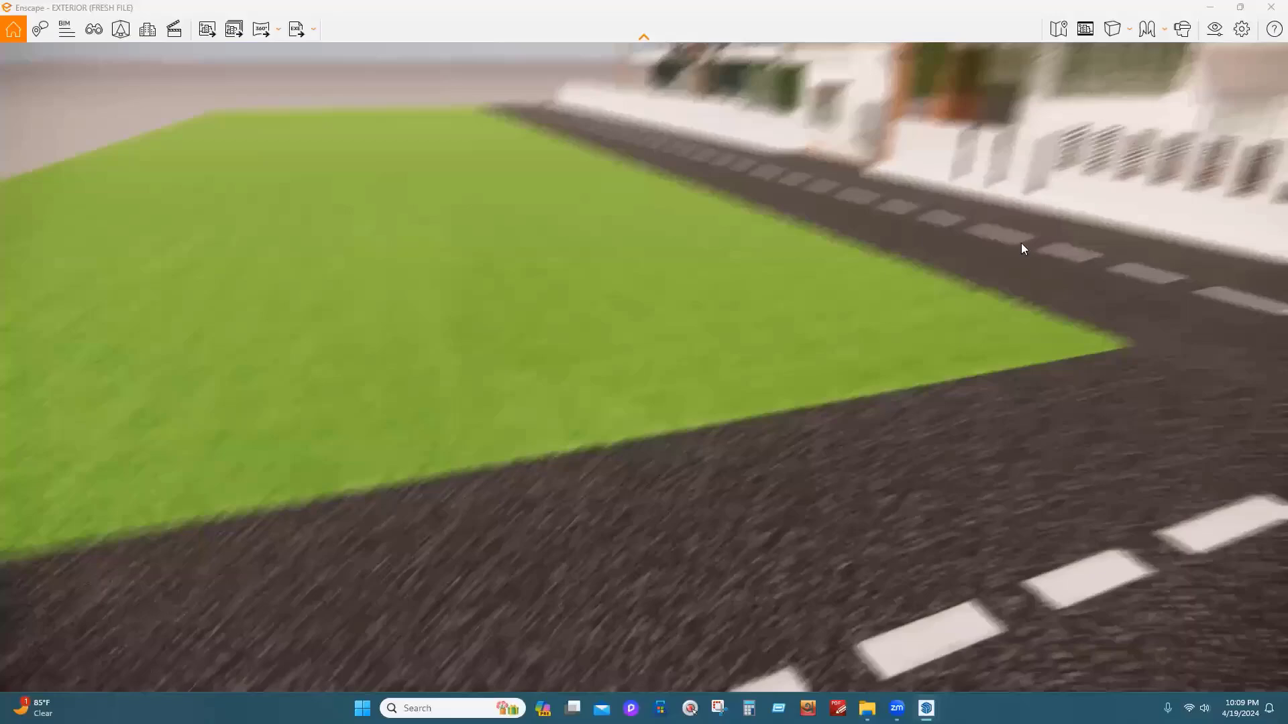
pyautogui.moveTo(608, 478); pyautogui.dragTo(754, 350)
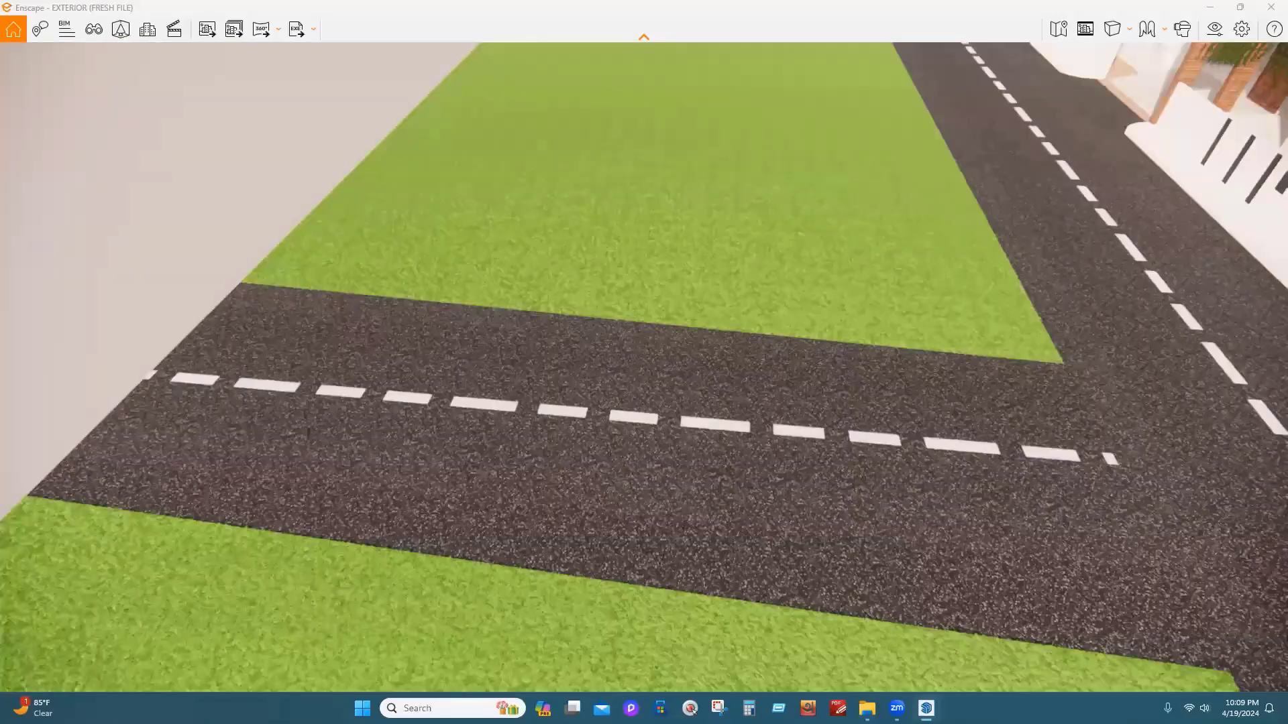
# Turn the Enscape view from the road junction up towards the building and examine its facade across the grass
pyautogui.moveTo(561, 313); pyautogui.dragTo(822, 161)
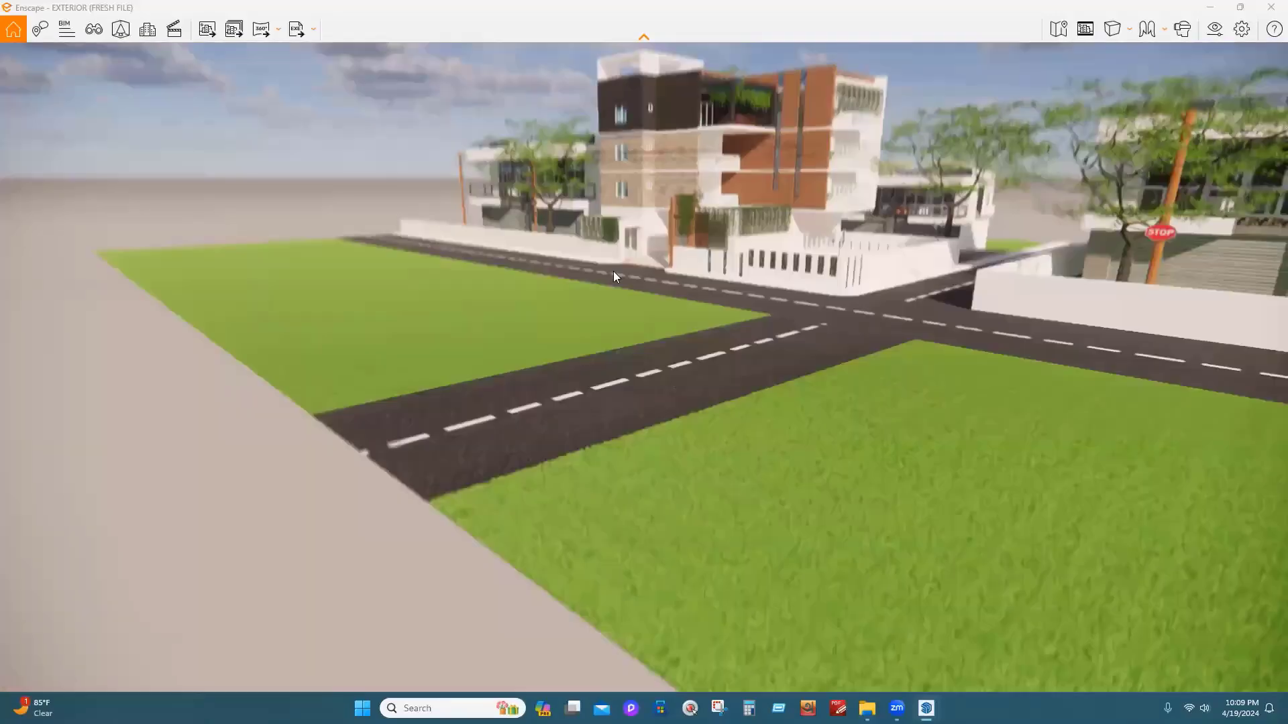
pyautogui.moveTo(644, 367); pyautogui.dragTo(650, 295, button='right')
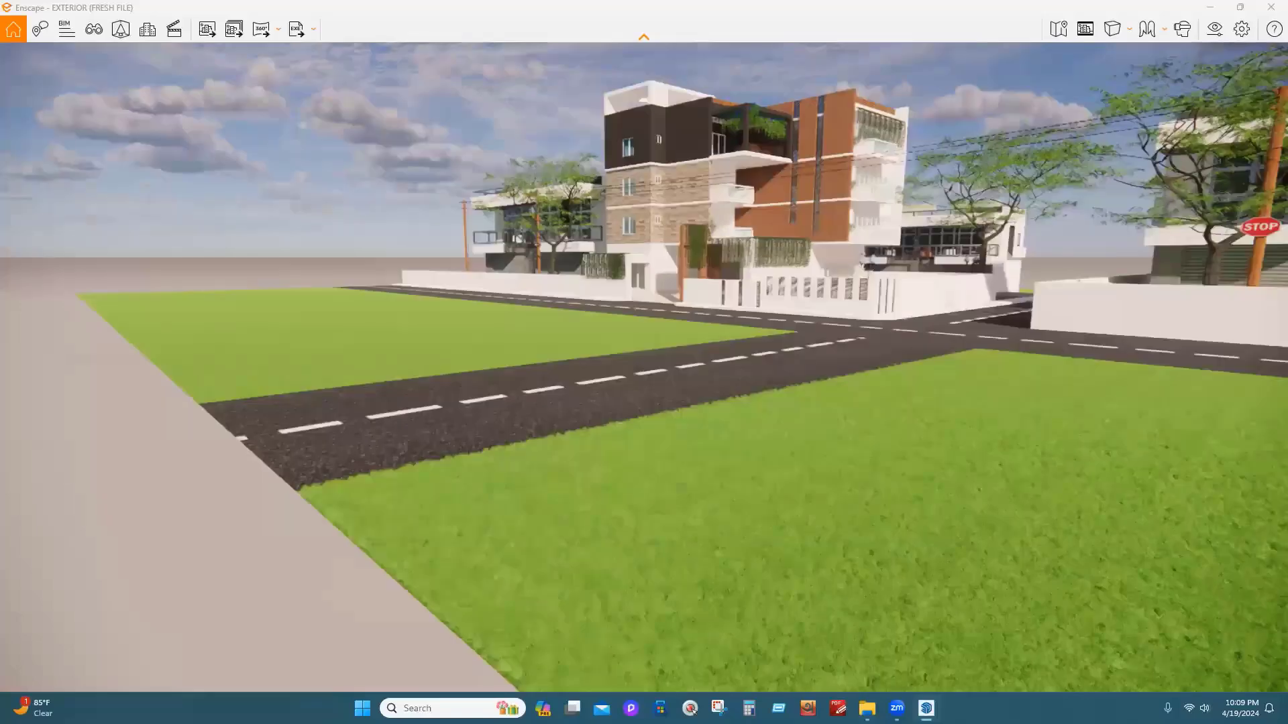
pyautogui.press('Down')
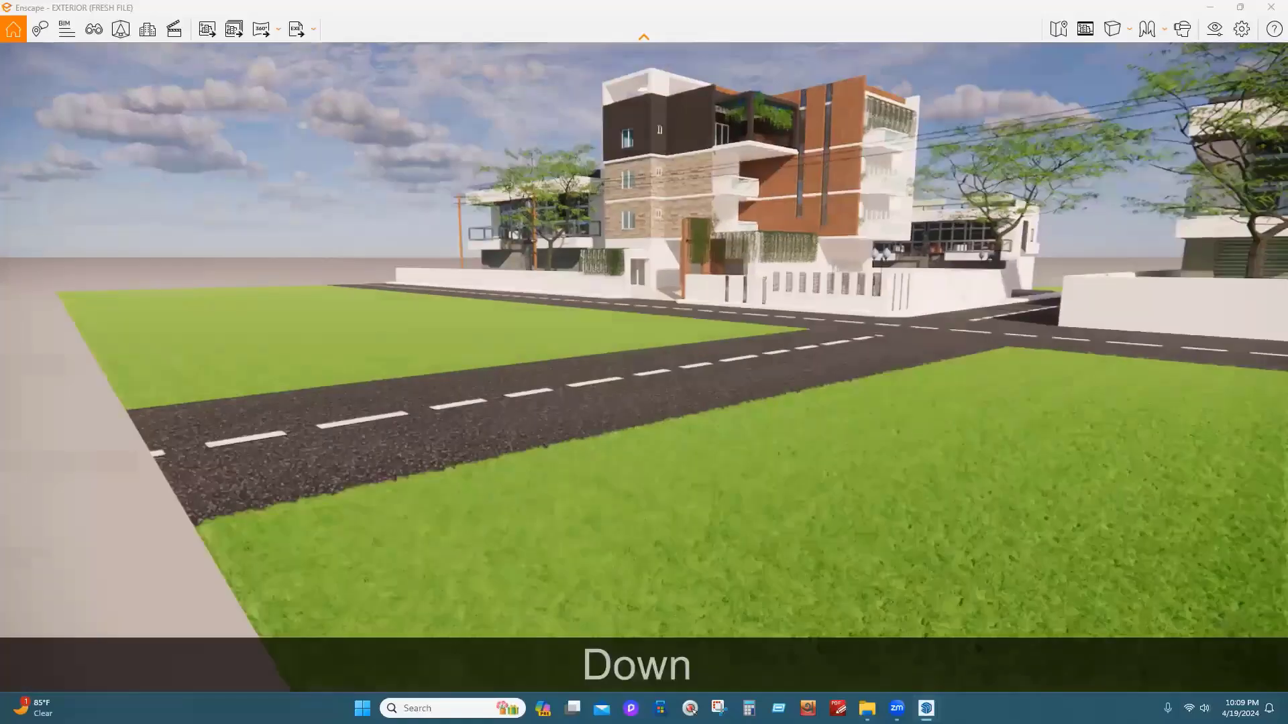
pyautogui.press('Up')
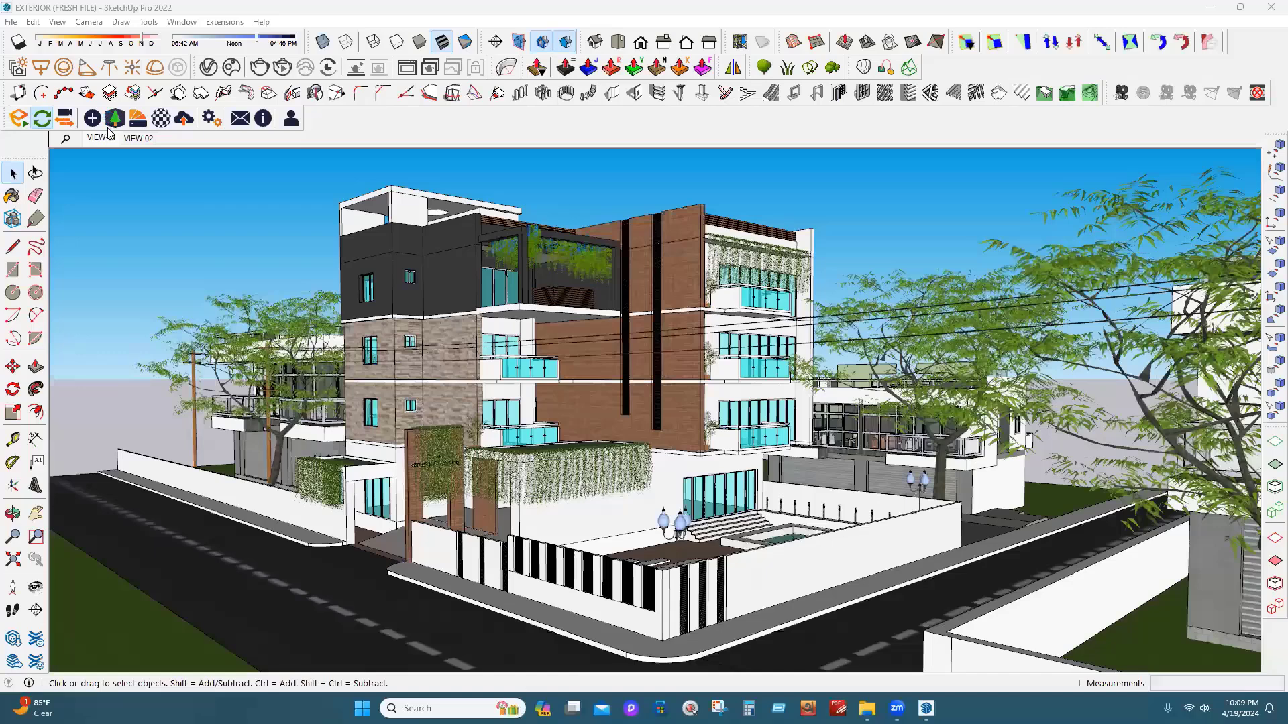
# Place two cars from the Vehicles category of the Enscape Asset Library, one on the front road and one on the side road
pyautogui.click(112, 125)
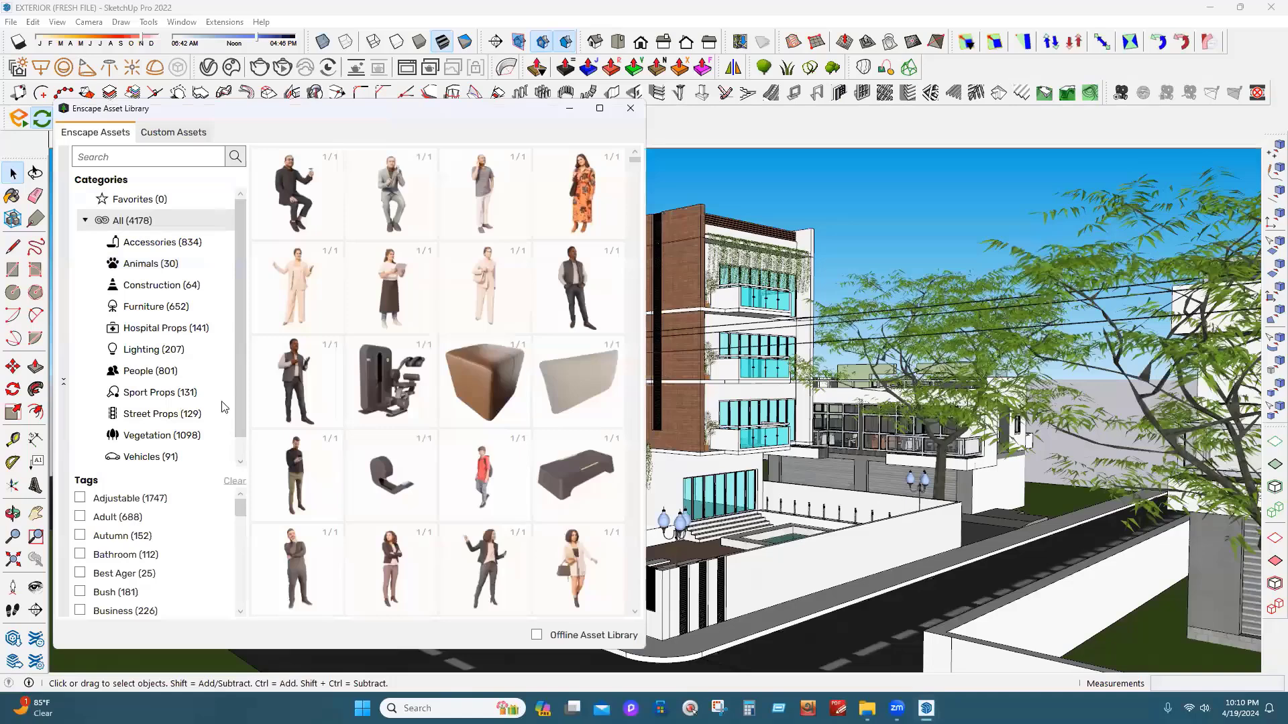
pyautogui.click(158, 454)
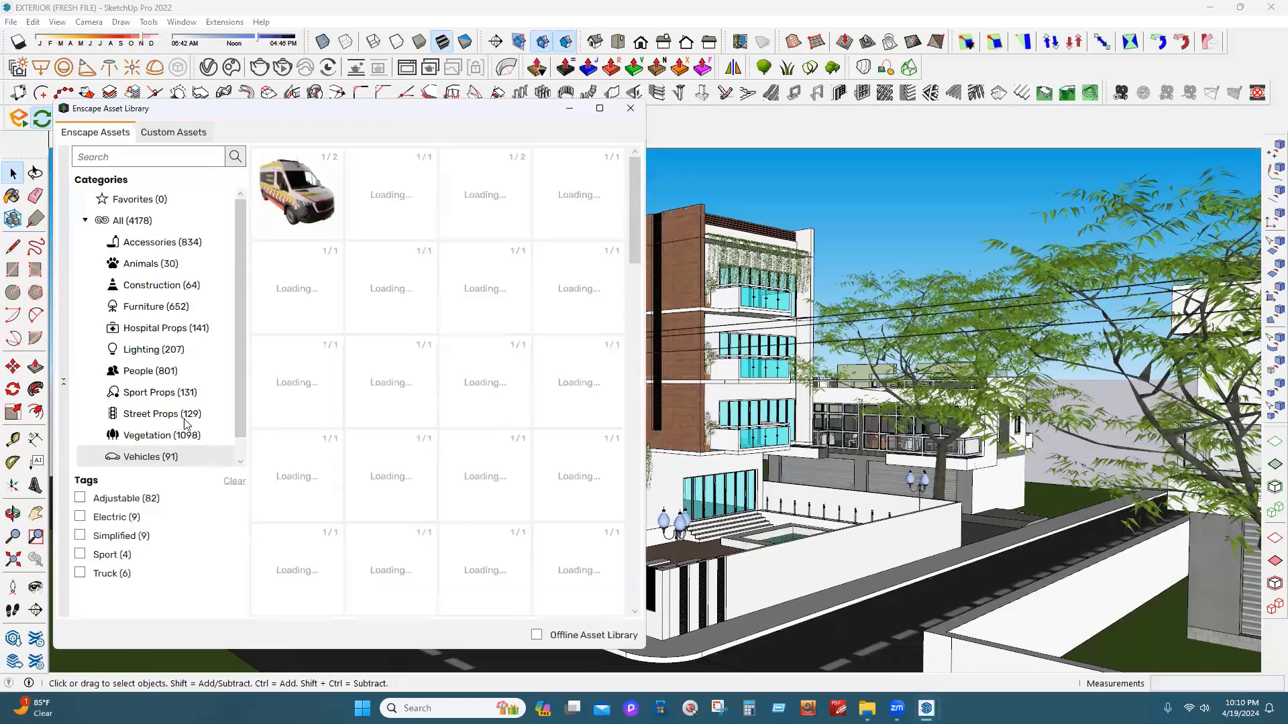
pyautogui.scroll(-3, 543, 403)
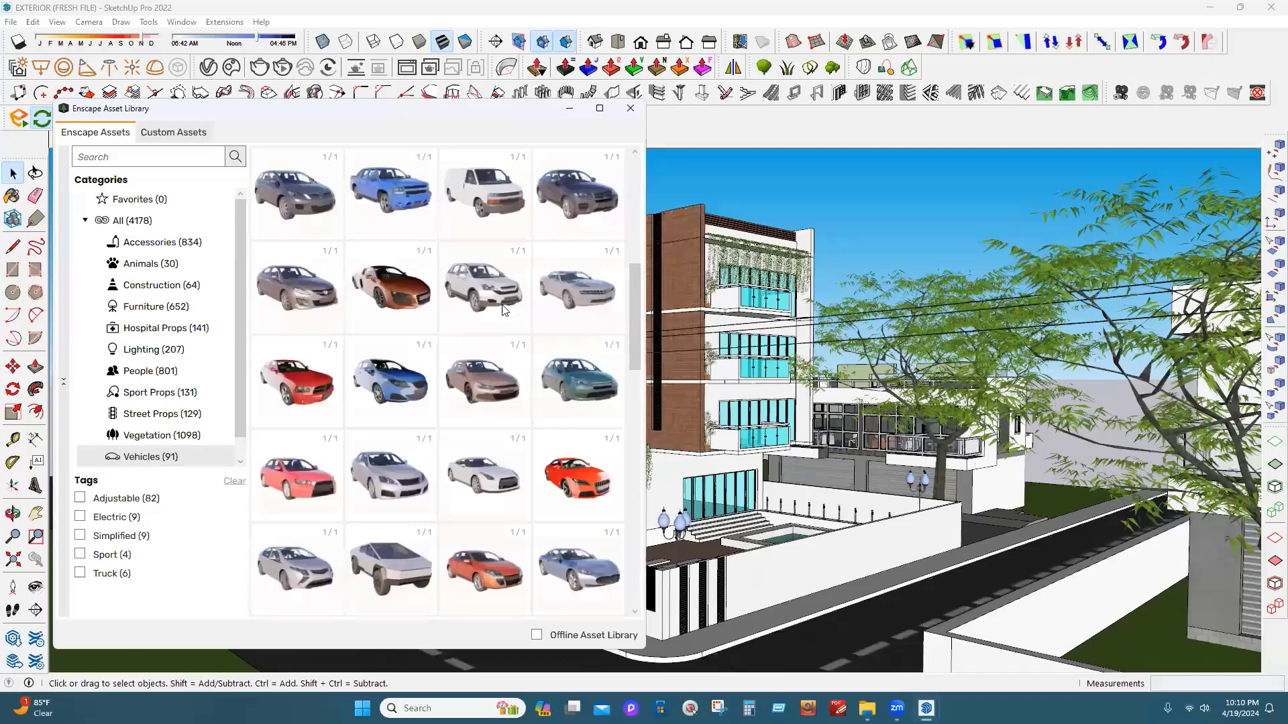
pyautogui.moveTo(505, 316)
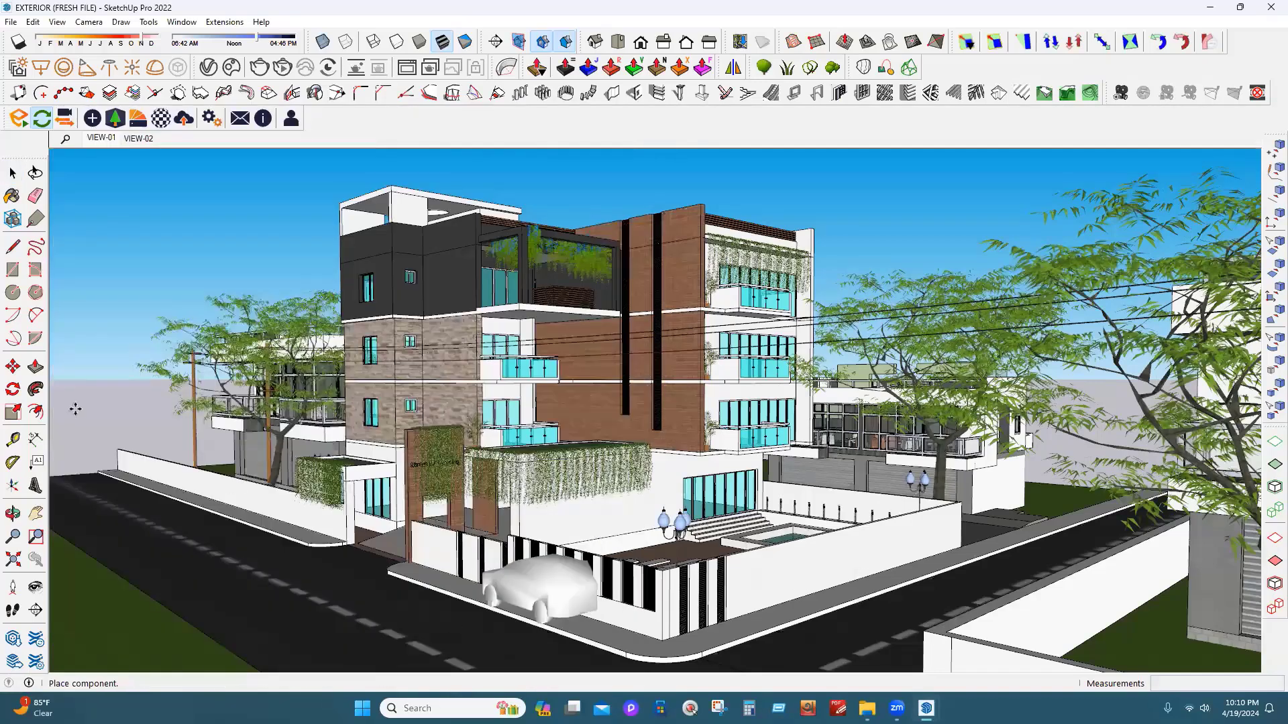
pyautogui.click(366, 628)
pyautogui.click(884, 649)
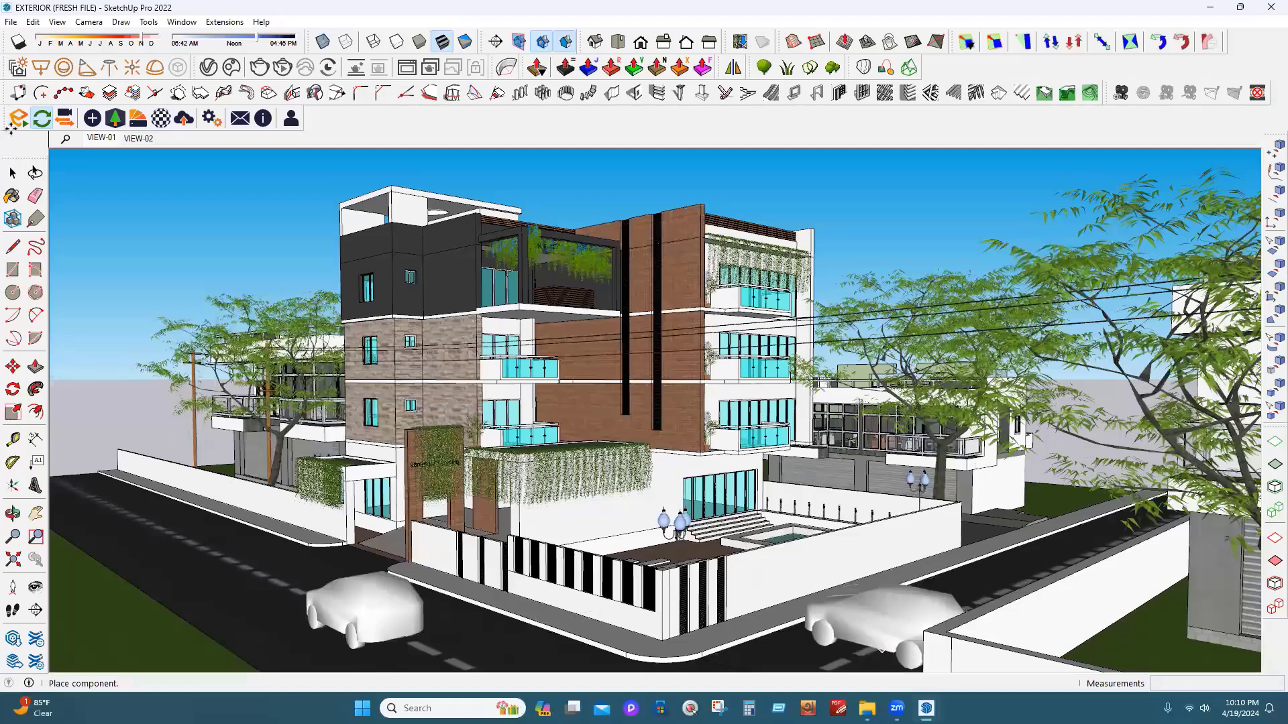
pyautogui.click(12, 173)
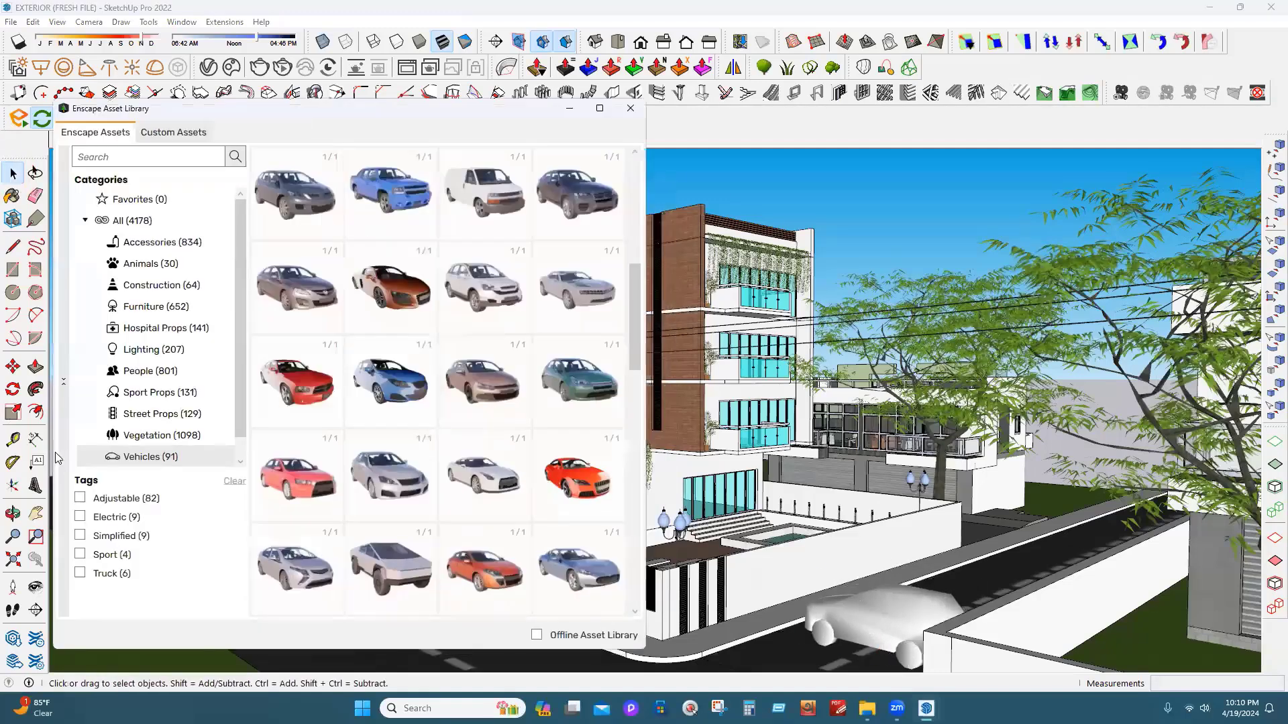
# Try rotating the side-road car by 90 degrees, and undo that rotation
pyautogui.click(869, 621)
pyautogui.click(19, 397)
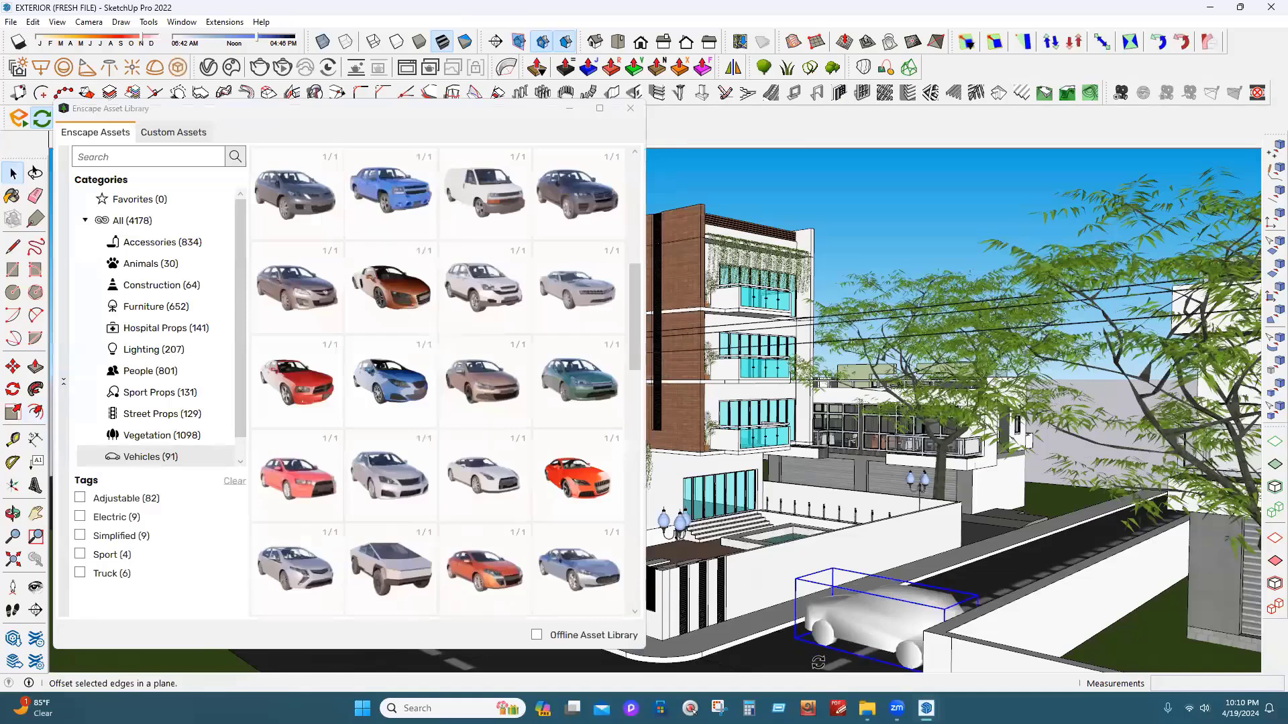
pyautogui.write('q')
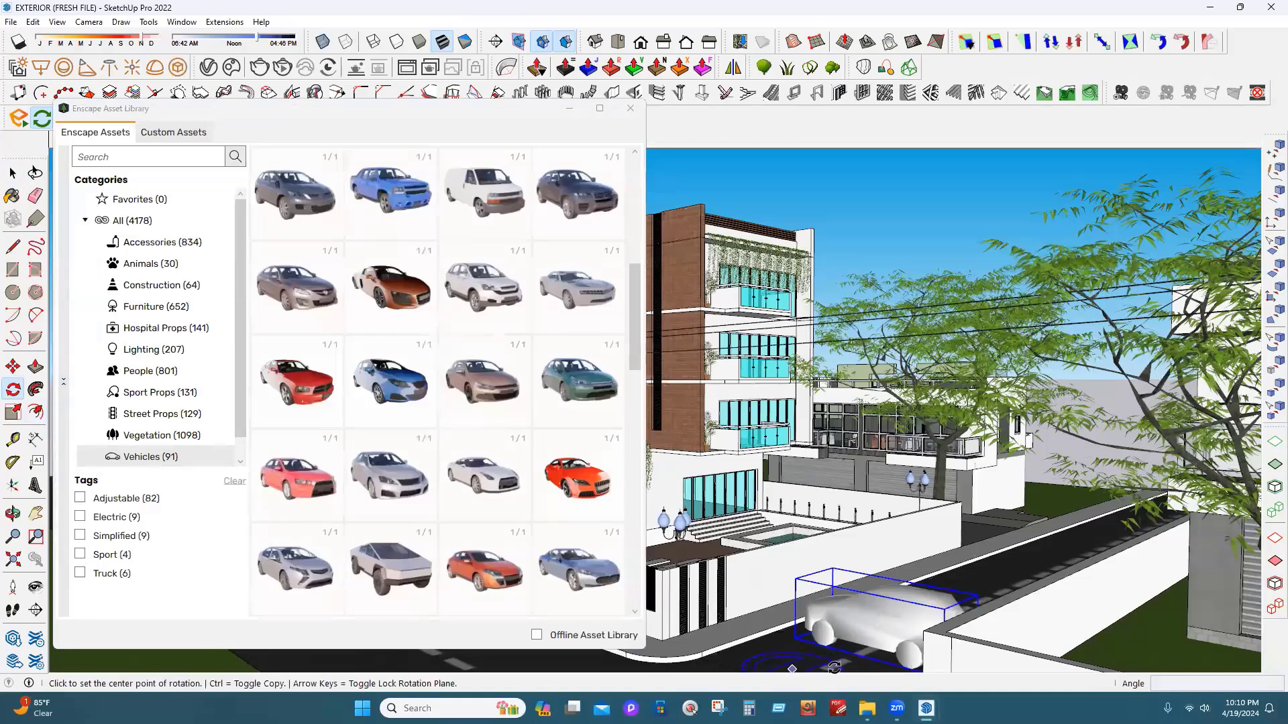
pyautogui.write('90')
pyautogui.press('Return')
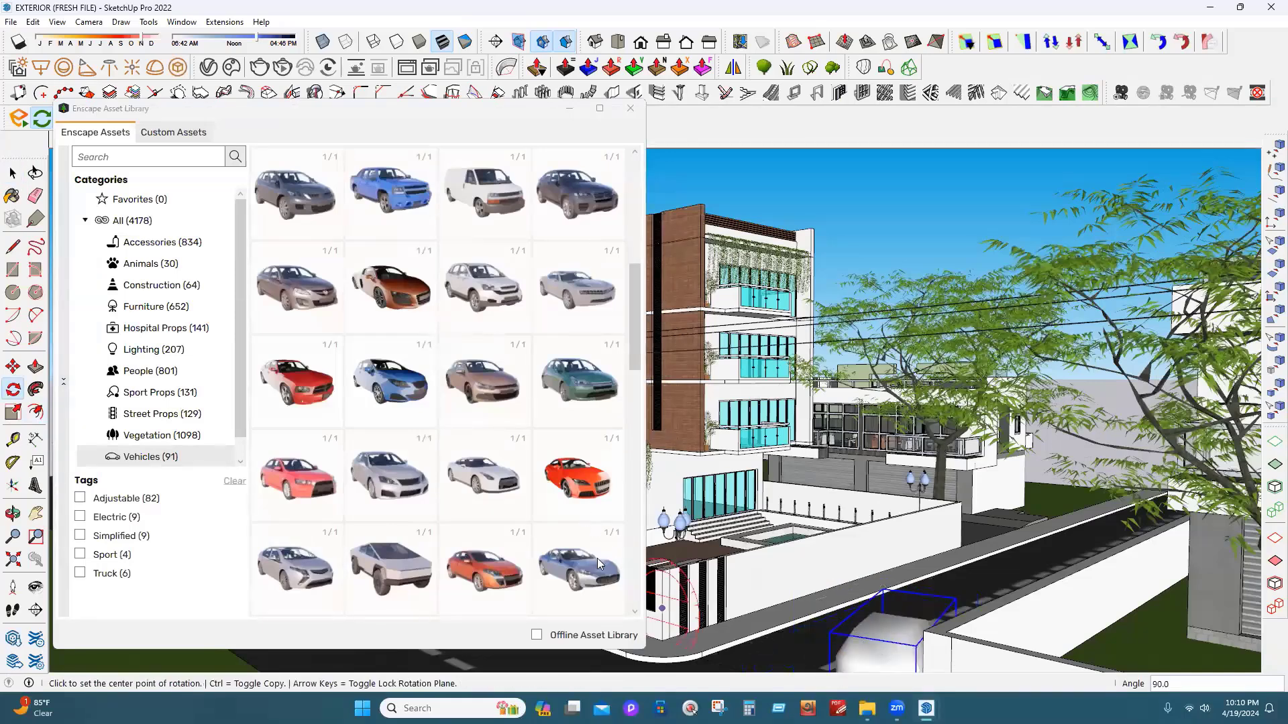
pyautogui.hotkey('ctrl', 'z')
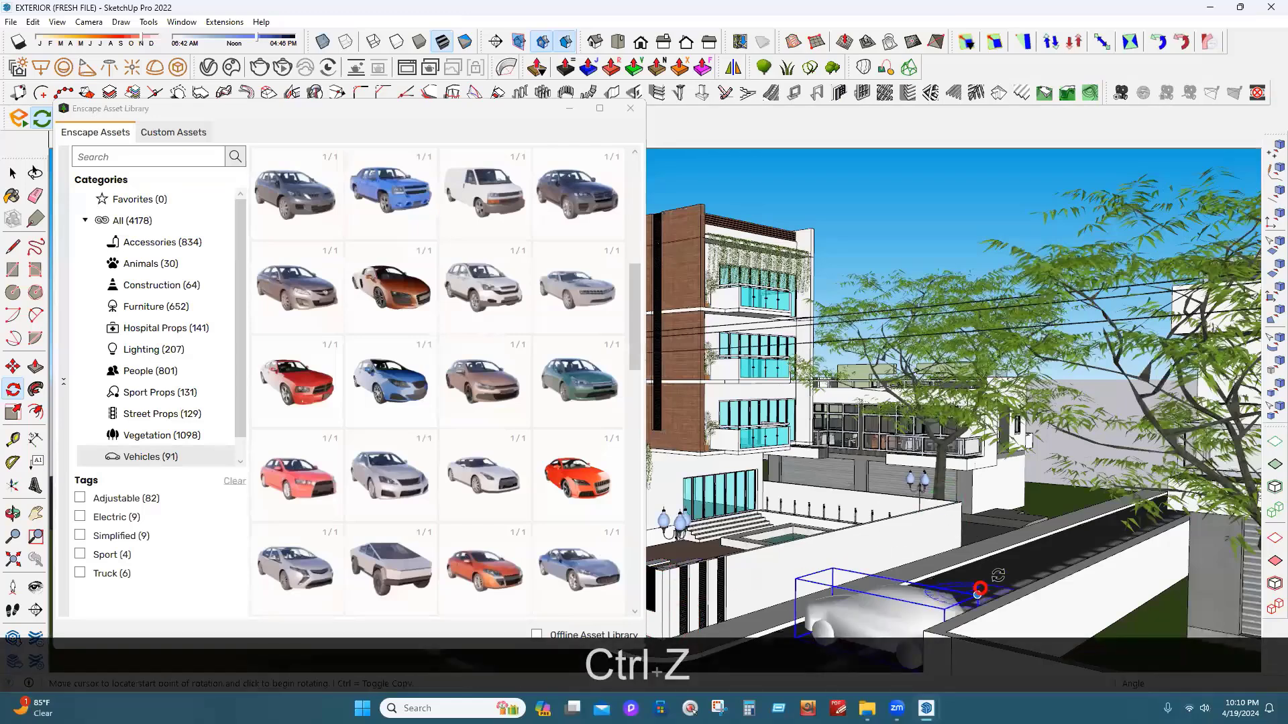
# Rotate the side-road car by 90 degrees about its corner and move it into the road beside the boundary wall
pyautogui.click(999, 582)
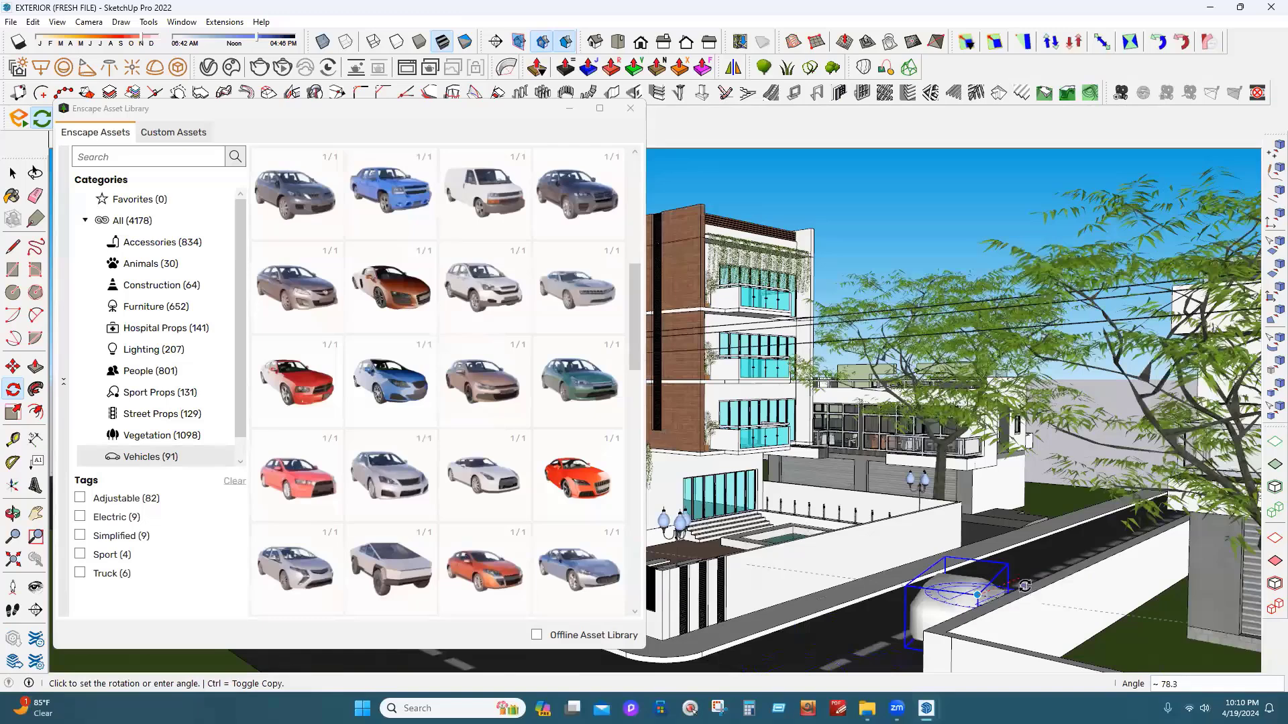
pyautogui.write('9')
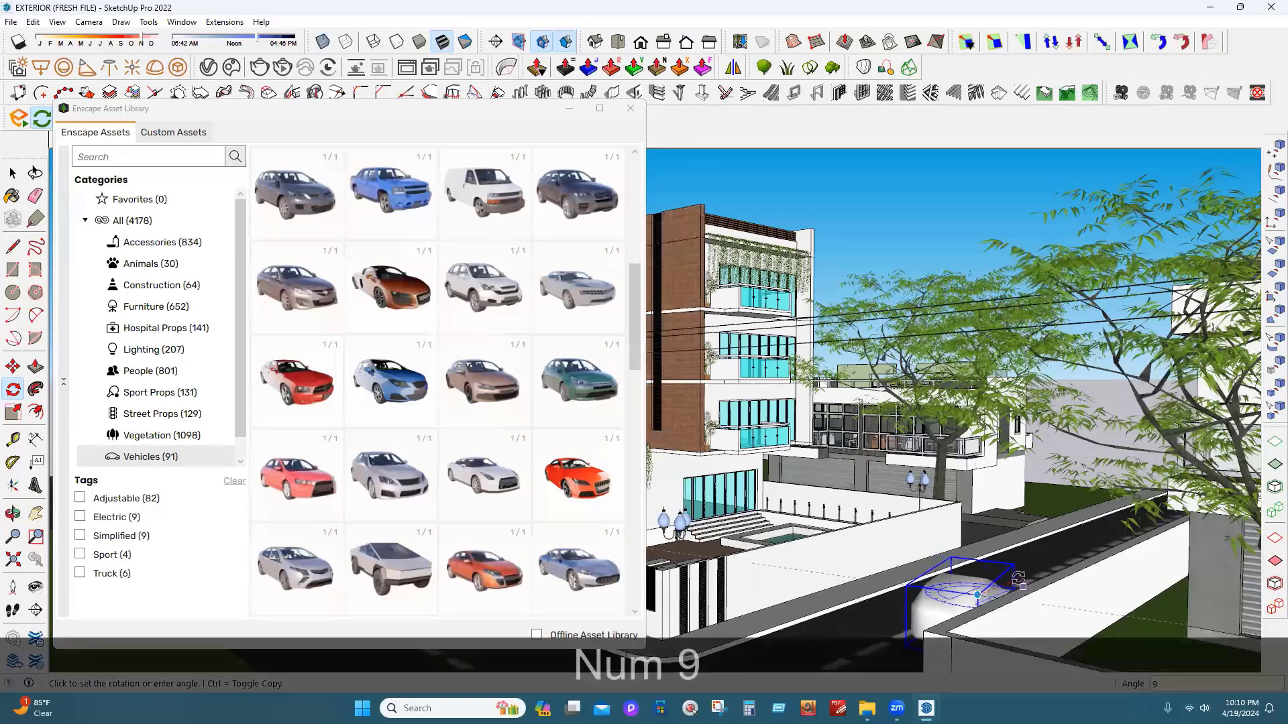
pyautogui.write('0')
pyautogui.press('Return')
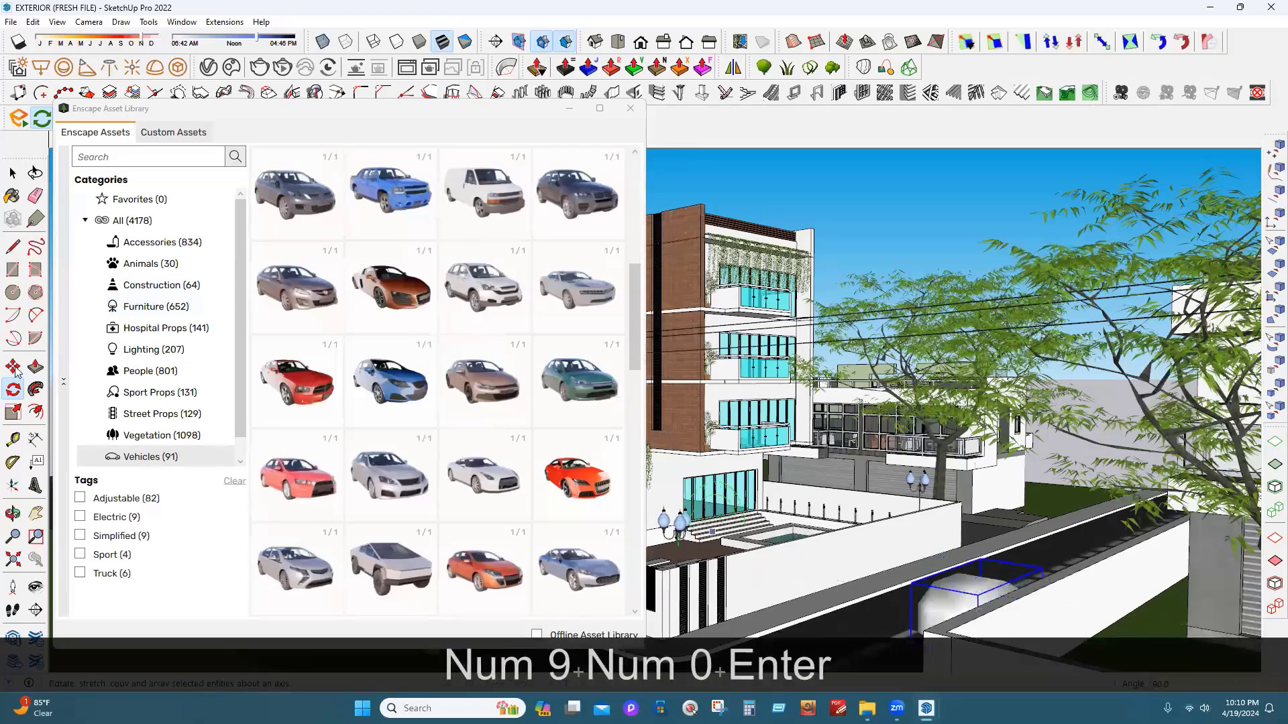
pyautogui.click(12, 366)
pyautogui.click(880, 634)
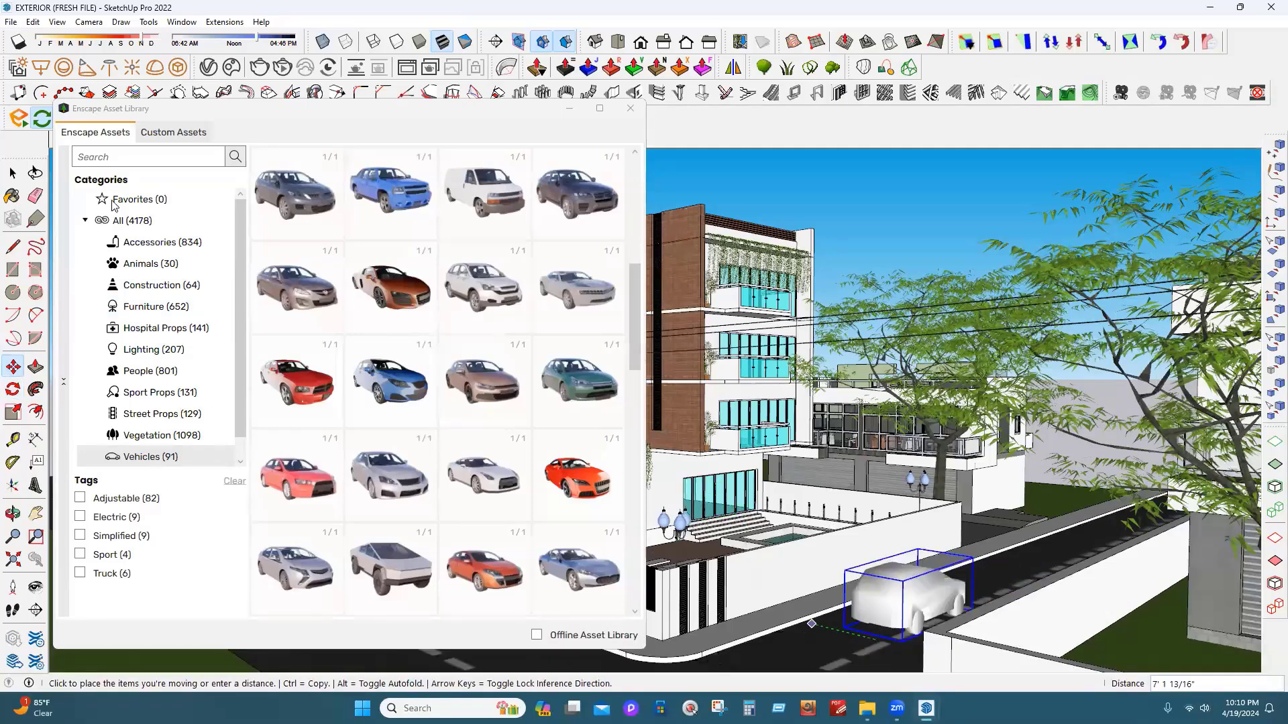
# Place the man riding a bicycle from the People category of the Enscape assets on the front road beside the kerb
pyautogui.scroll(-10, 430, 369)
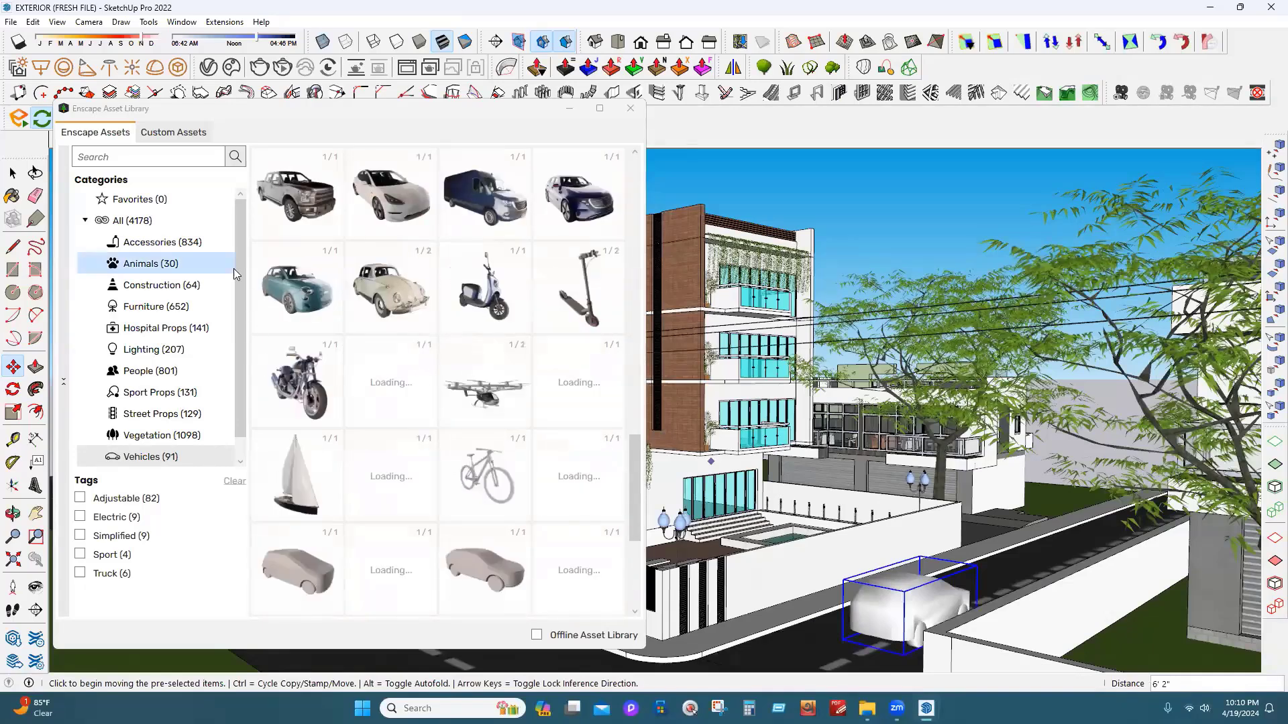
pyautogui.click(167, 373)
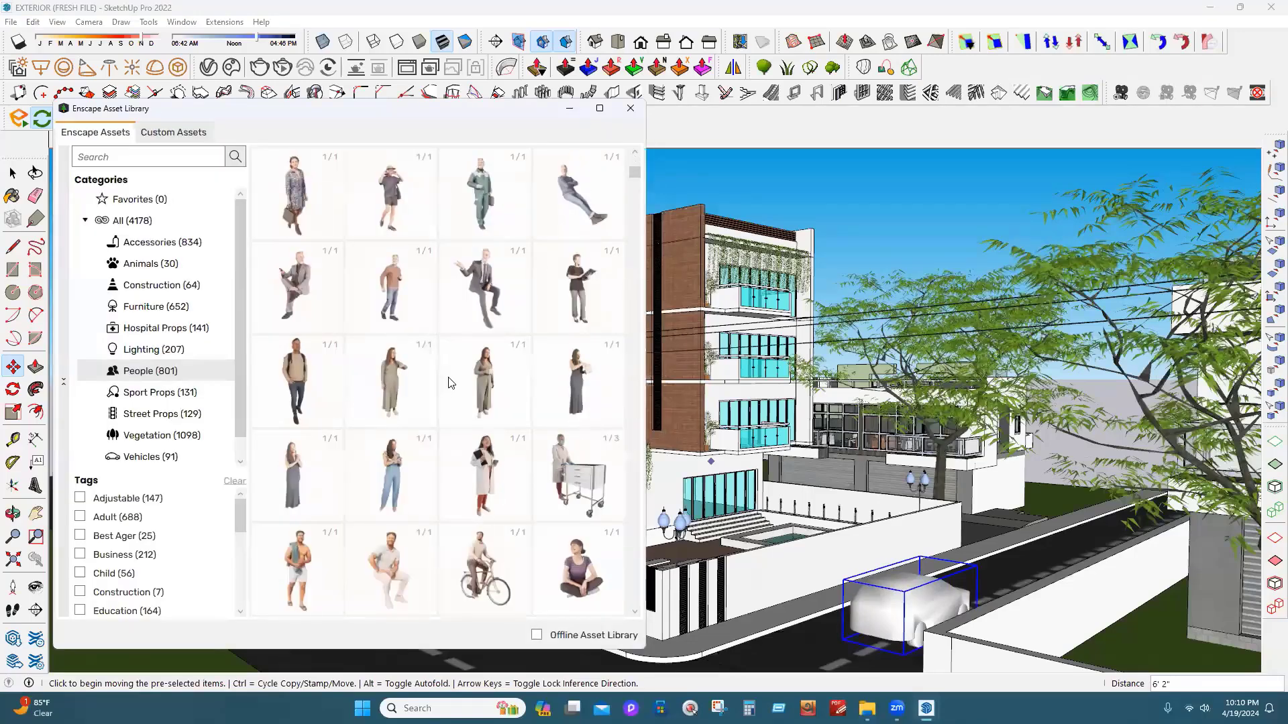
pyautogui.click(521, 564)
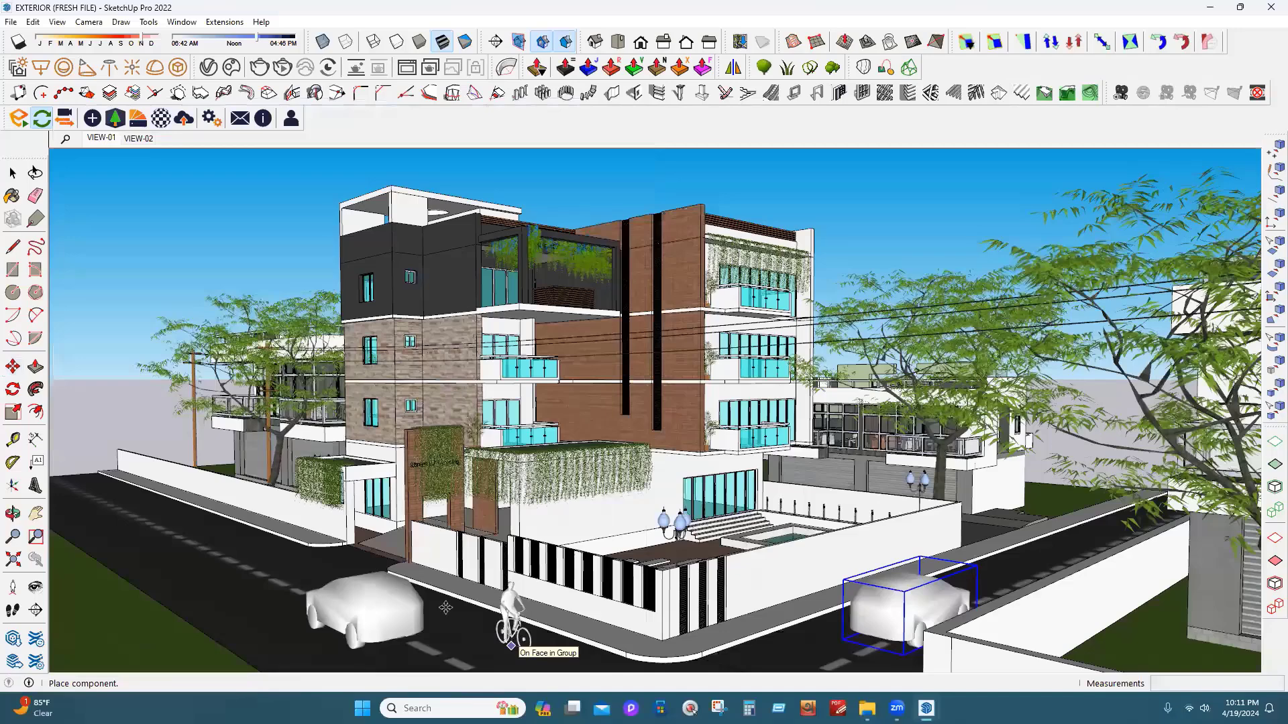
pyautogui.click(14, 176)
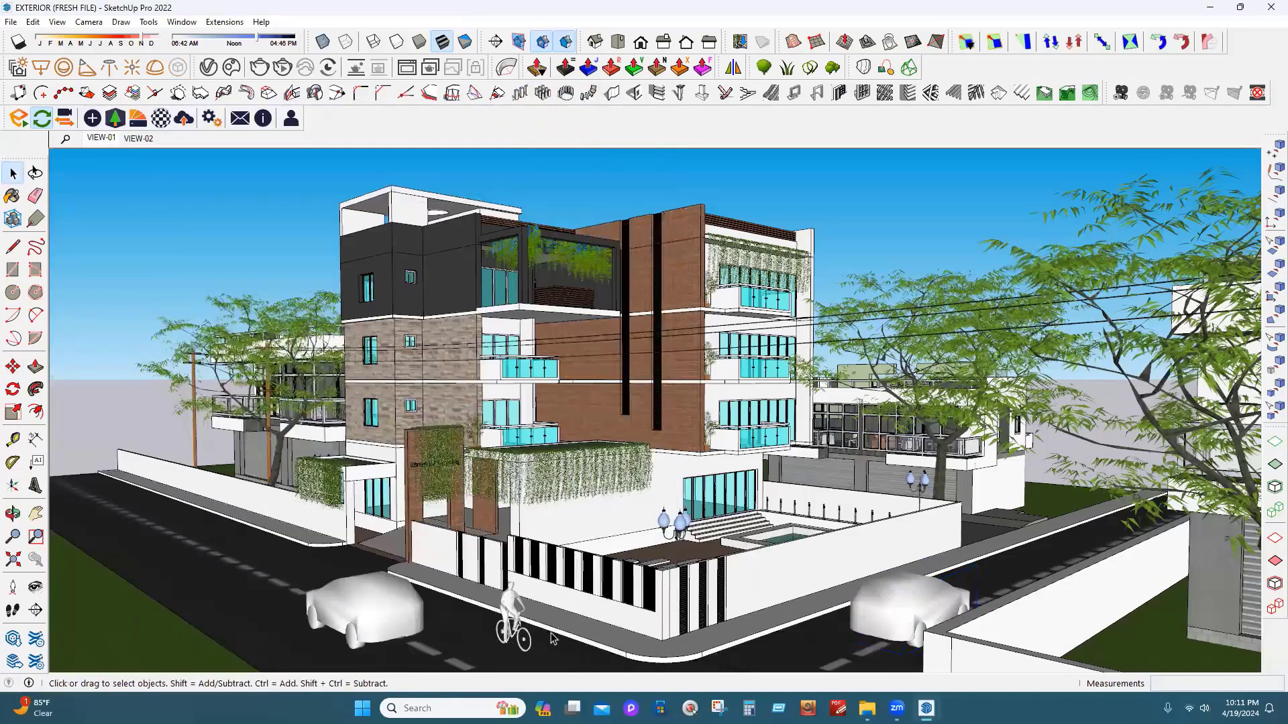
# Rotate the cyclist on the front road by 180 degrees
pyautogui.scroll(-1, 550, 647)
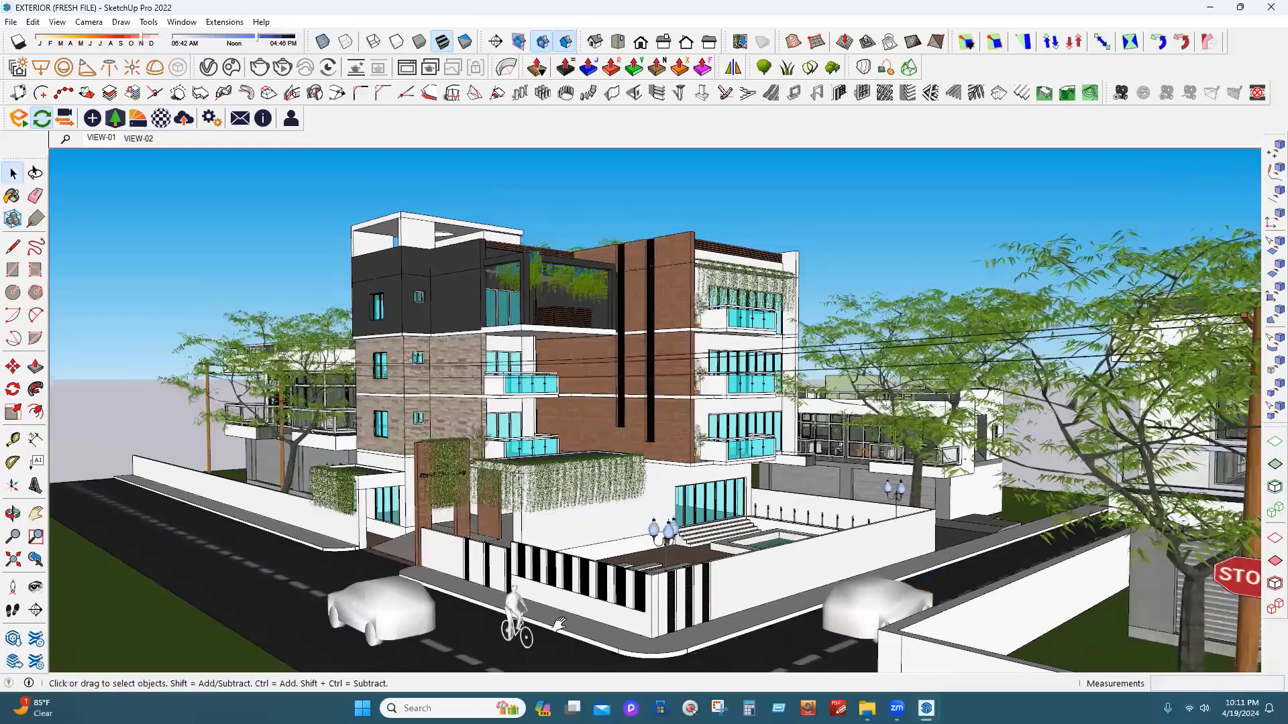
pyautogui.scroll(2, 558, 623)
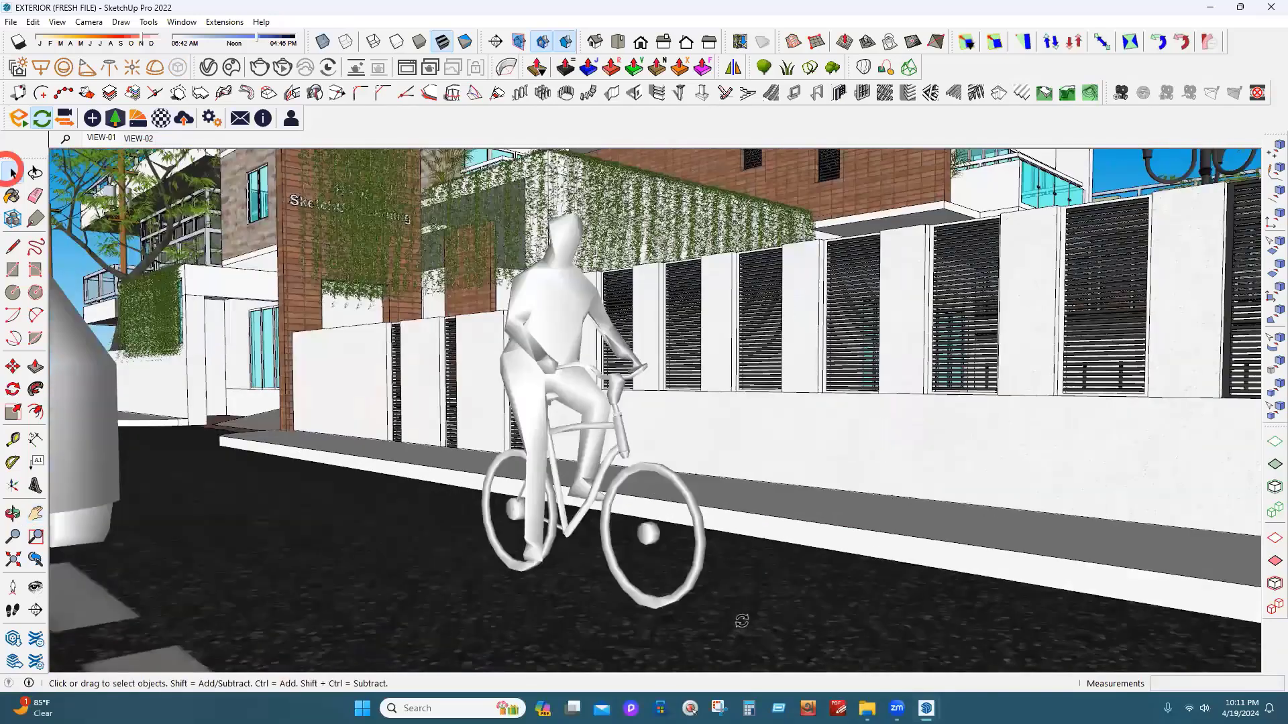
pyautogui.press('q')
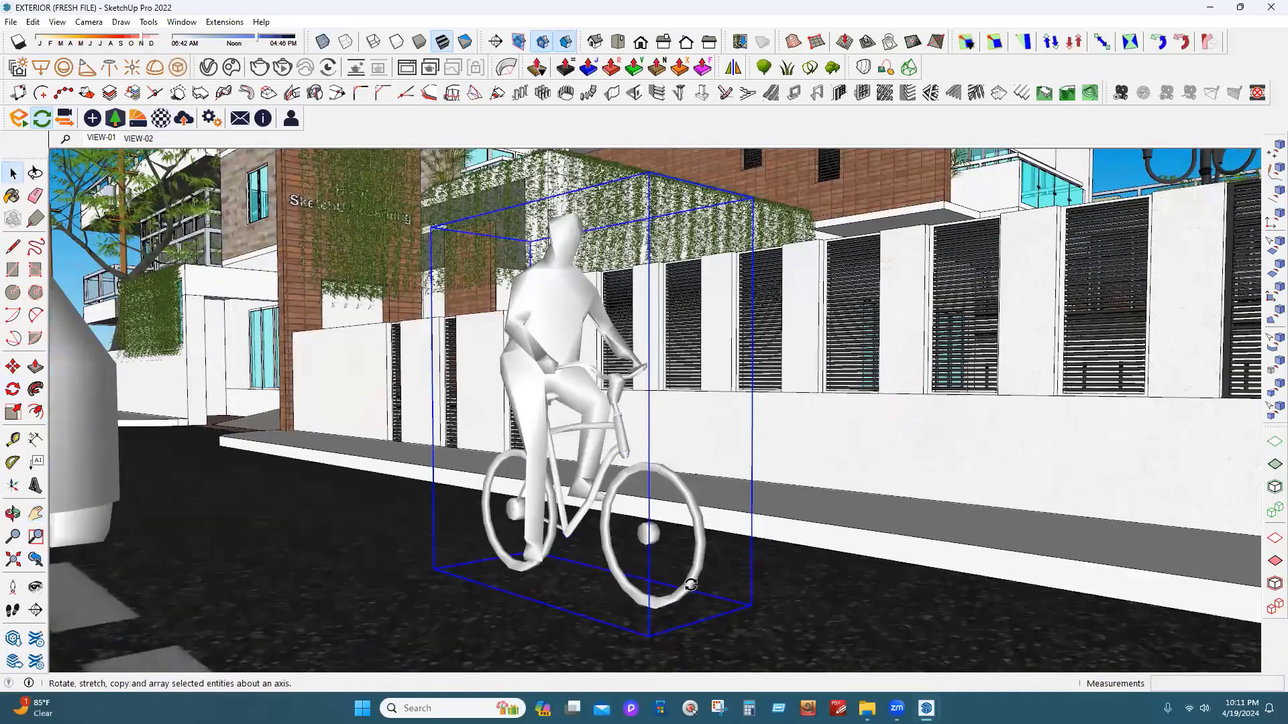
pyautogui.press('Escape')
pyautogui.click(730, 589)
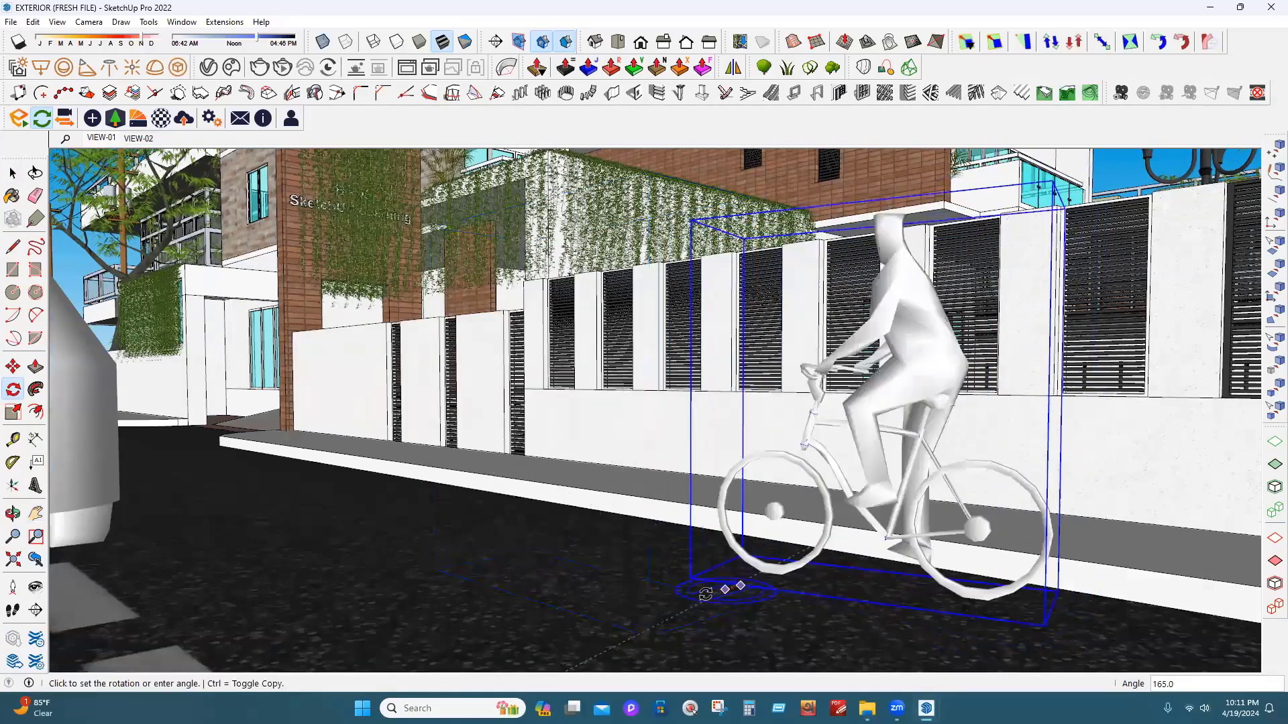
pyautogui.click(705, 594)
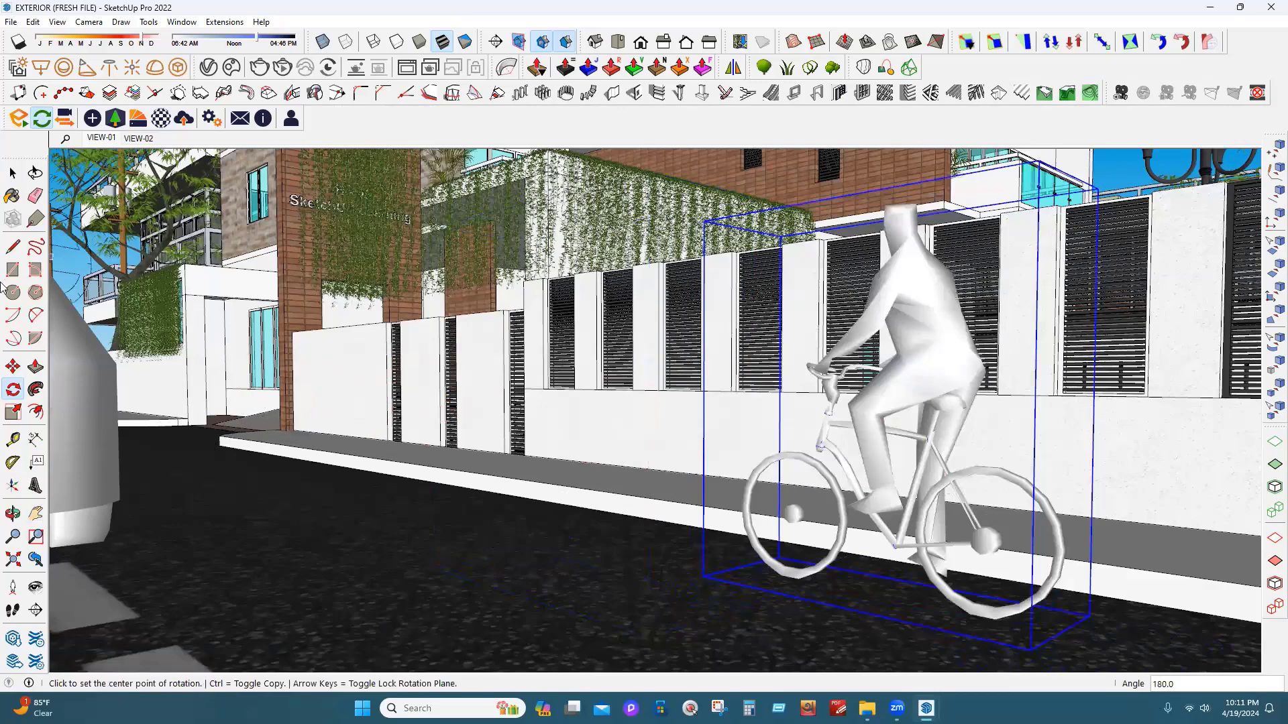
pyautogui.press('space')
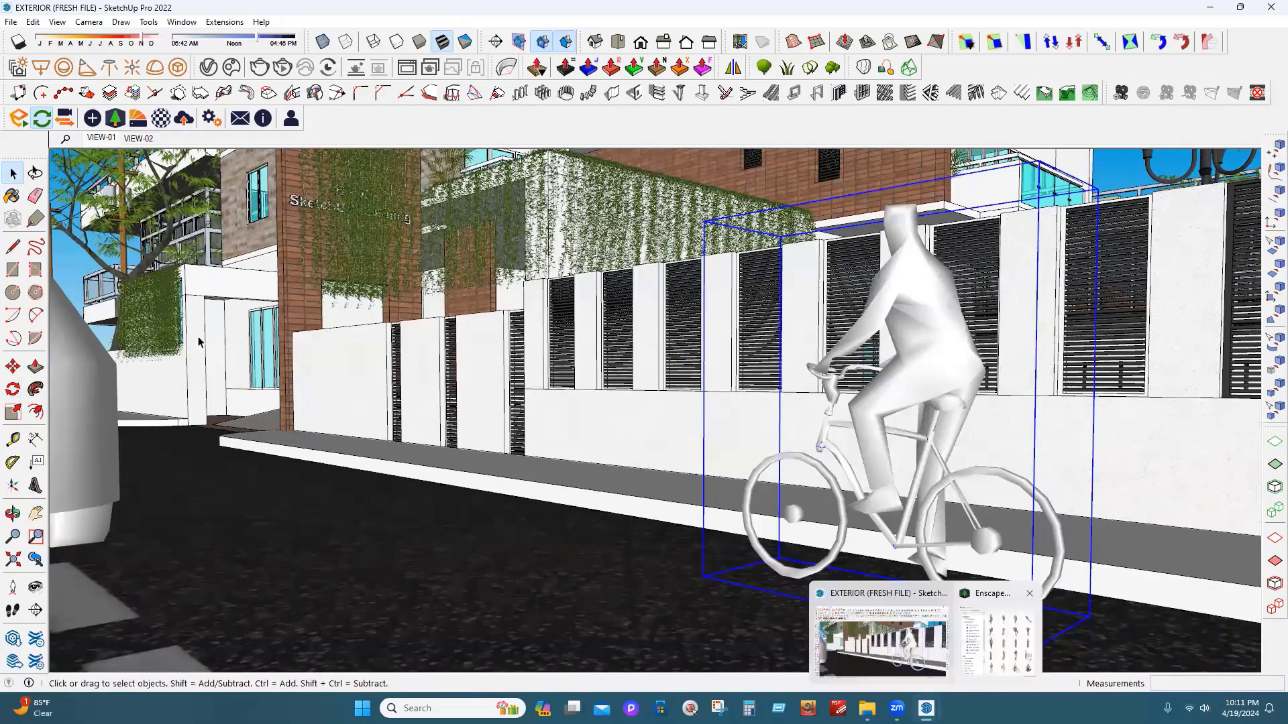
# Place the standing adult female in formal clothes from the People assets on the sidewalk near the building's entrance pillar
pyautogui.click(866, 648)
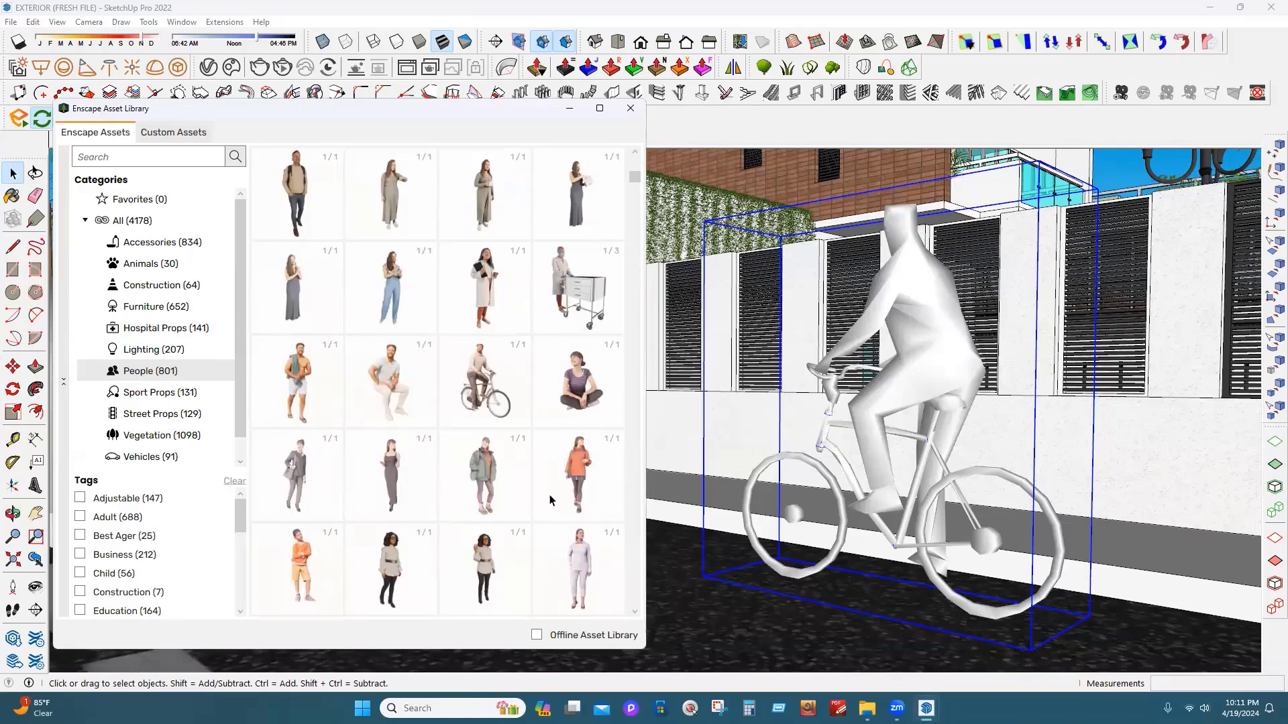
pyautogui.scroll(-3, 551, 500)
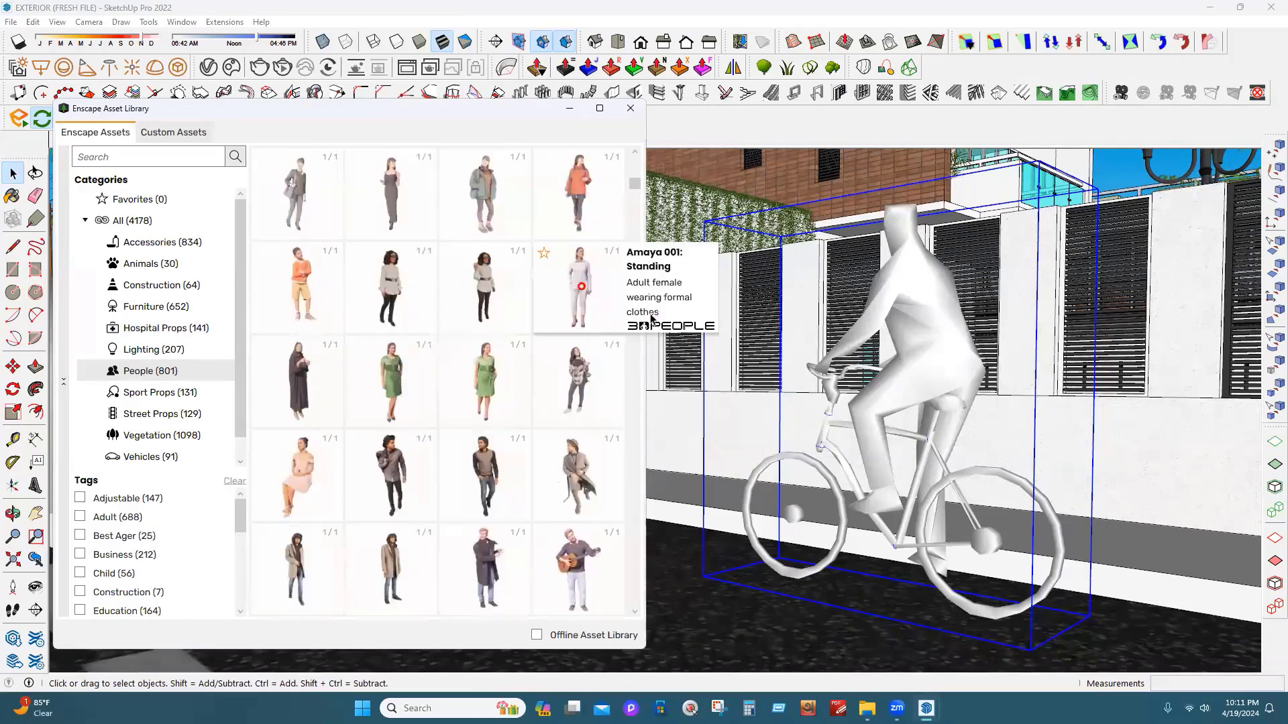
pyautogui.click(583, 285)
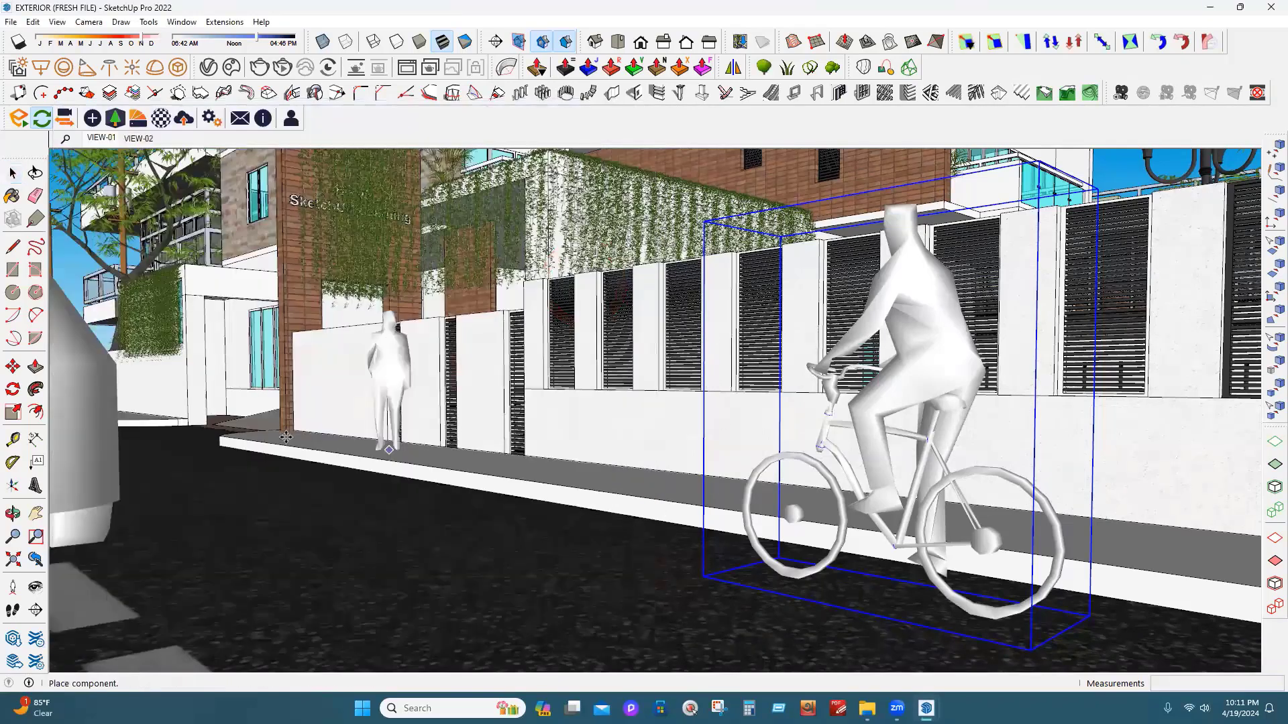
pyautogui.click(293, 438)
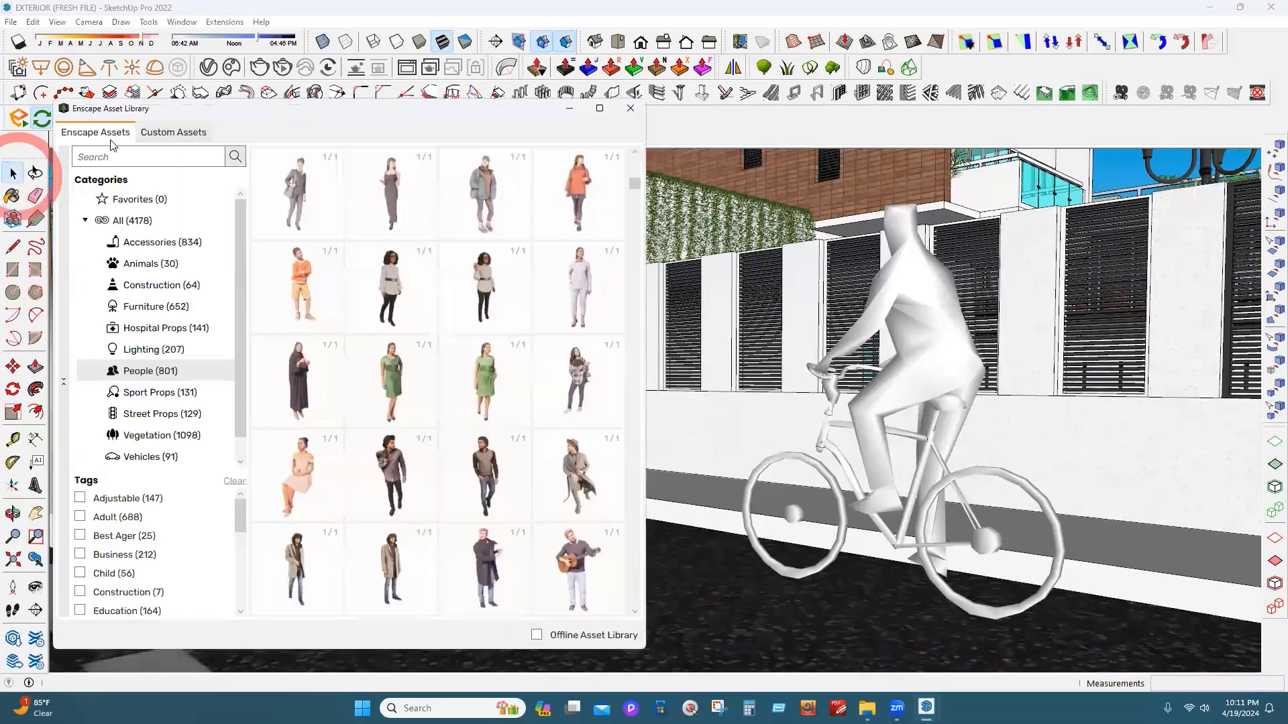
pyautogui.click(12, 175)
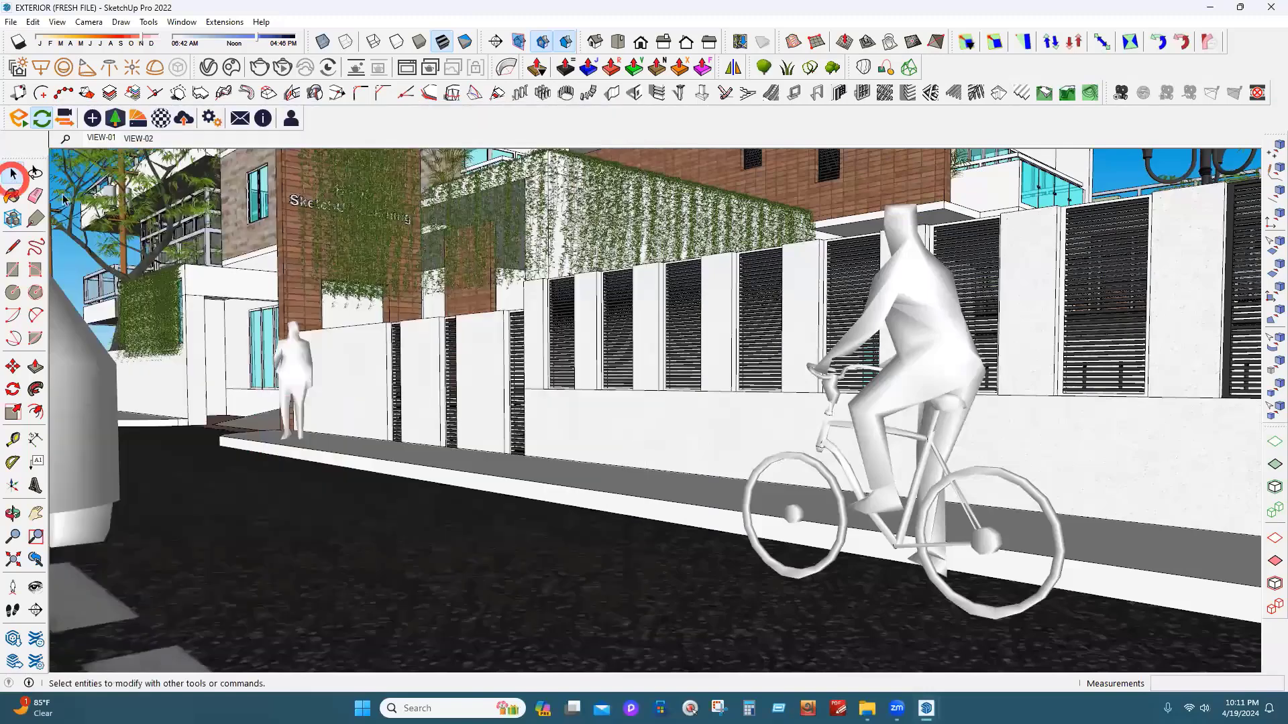
# Place the Dog 002: Sitting asset from the Enscape Animals category on the sidewalk near the standing woman
pyautogui.click(112, 119)
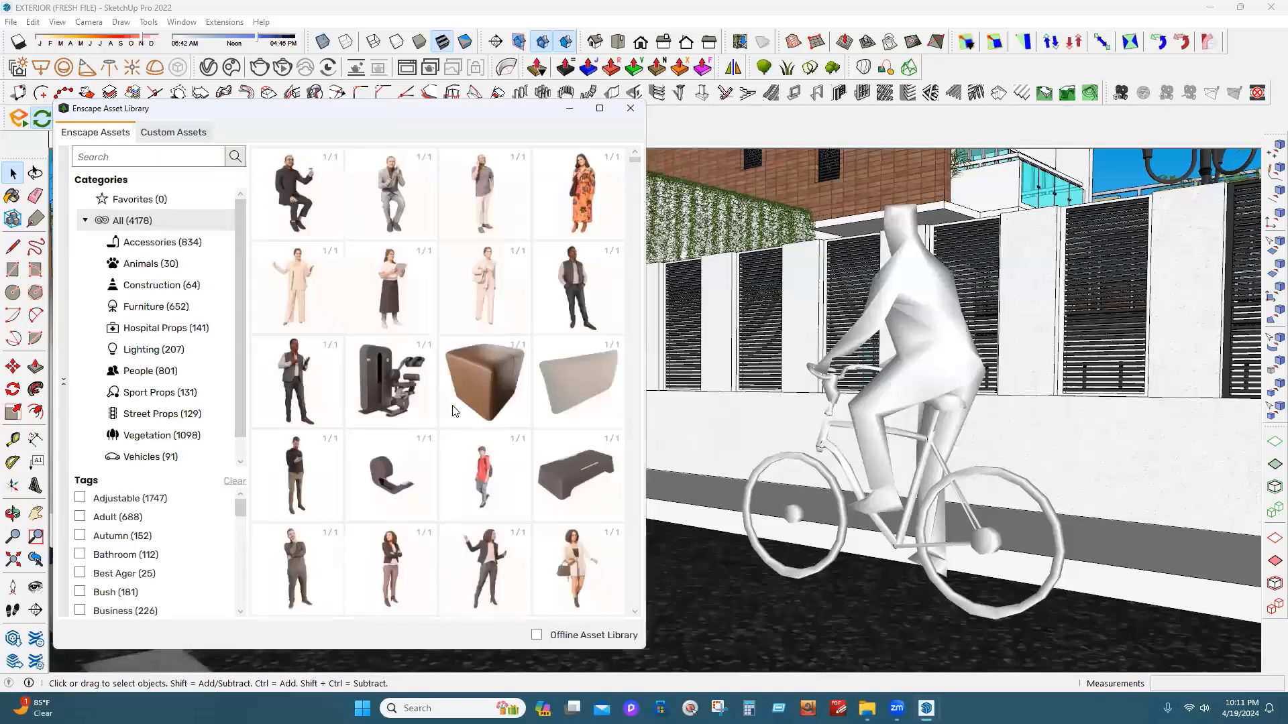
pyautogui.scroll(-10, 421, 393)
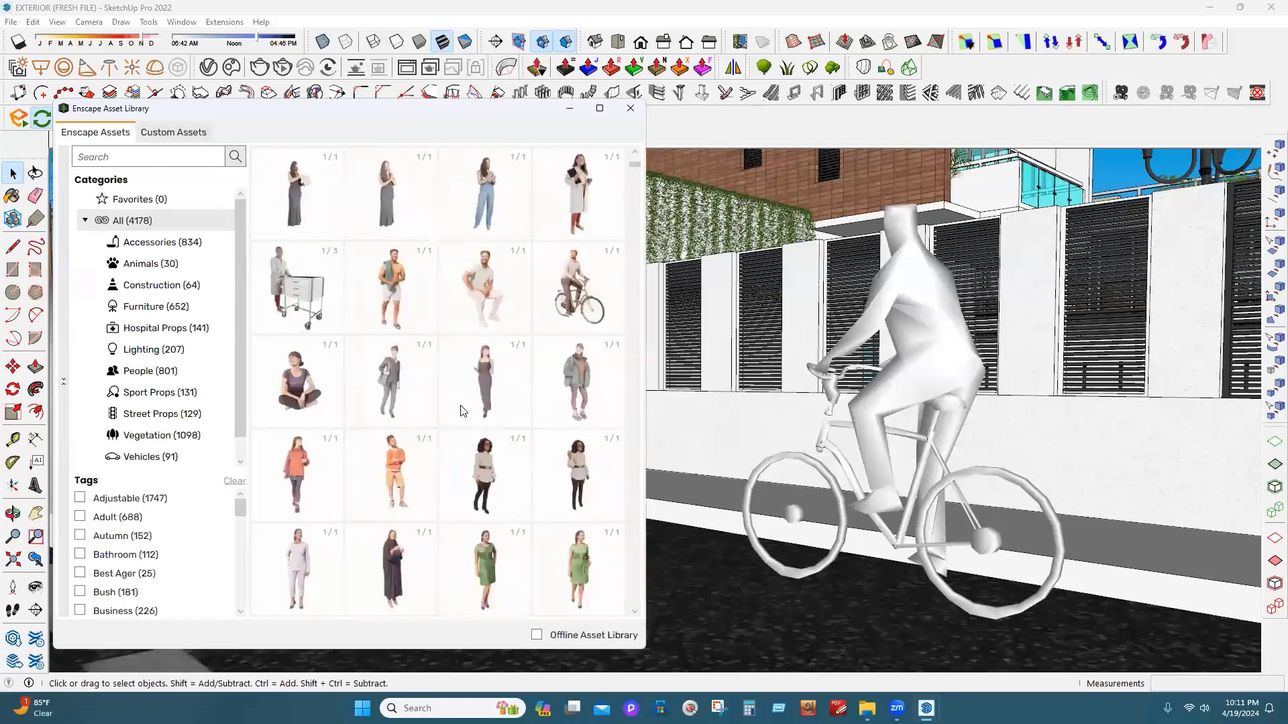
pyautogui.scroll(-1, 464, 411)
pyautogui.scroll(-4, 467, 409)
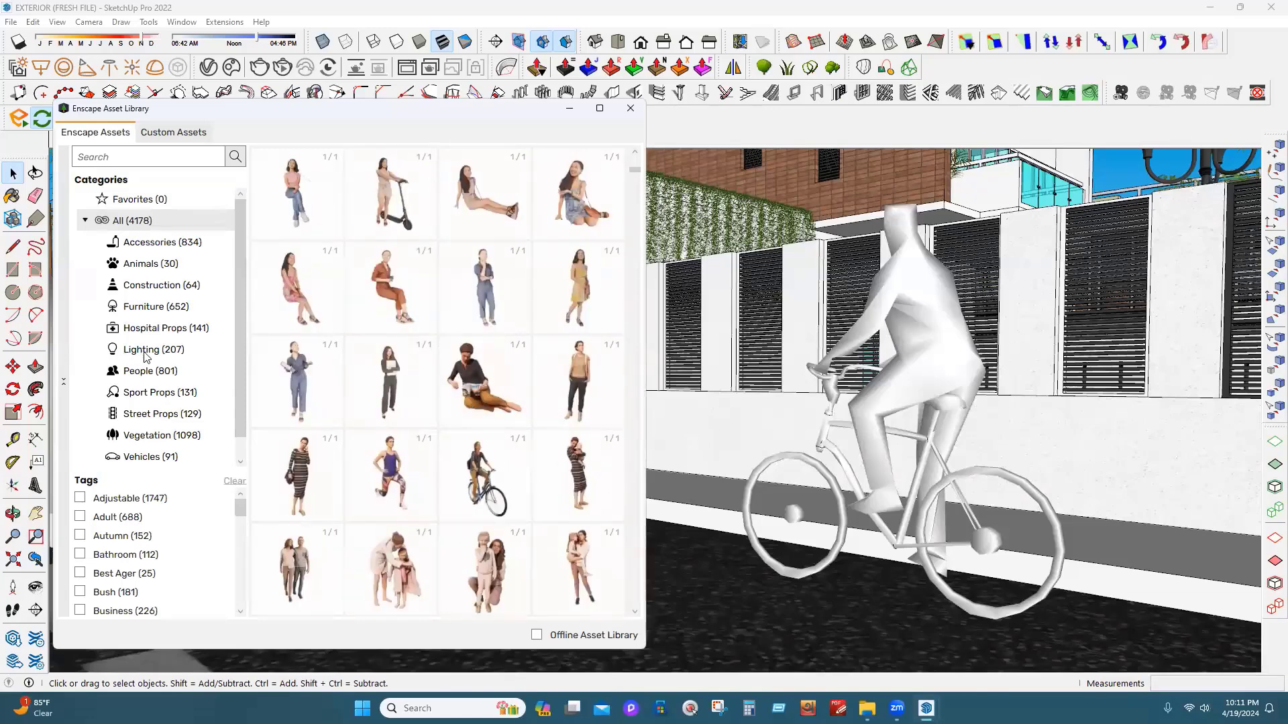
pyautogui.click(159, 264)
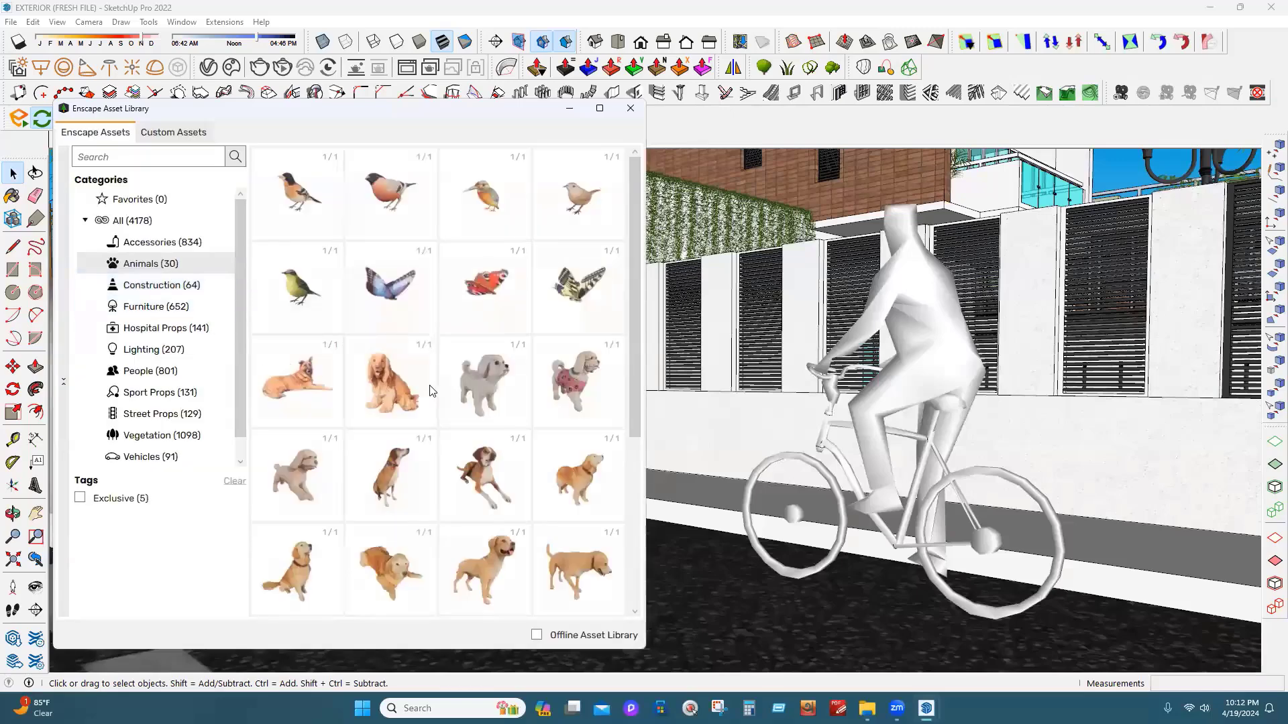
pyautogui.scroll(-3, 429, 390)
pyautogui.scroll(3, 428, 389)
pyautogui.moveTo(399, 381)
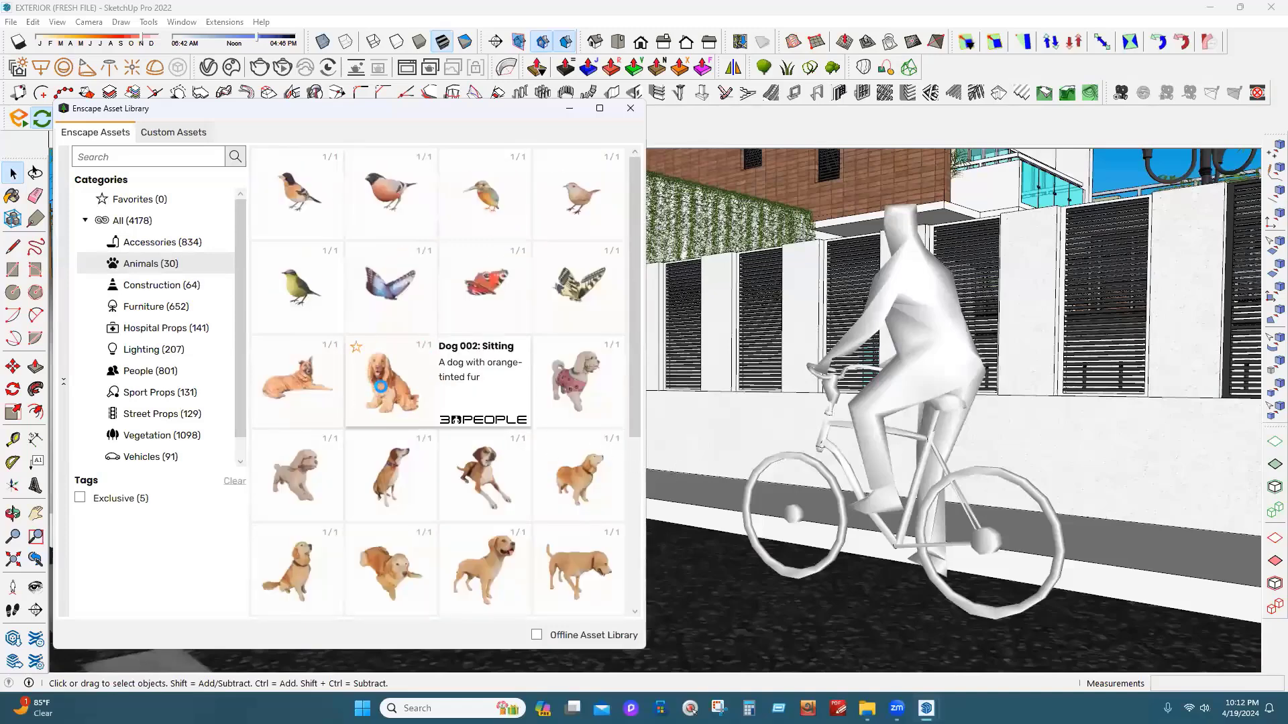
pyautogui.click(381, 385)
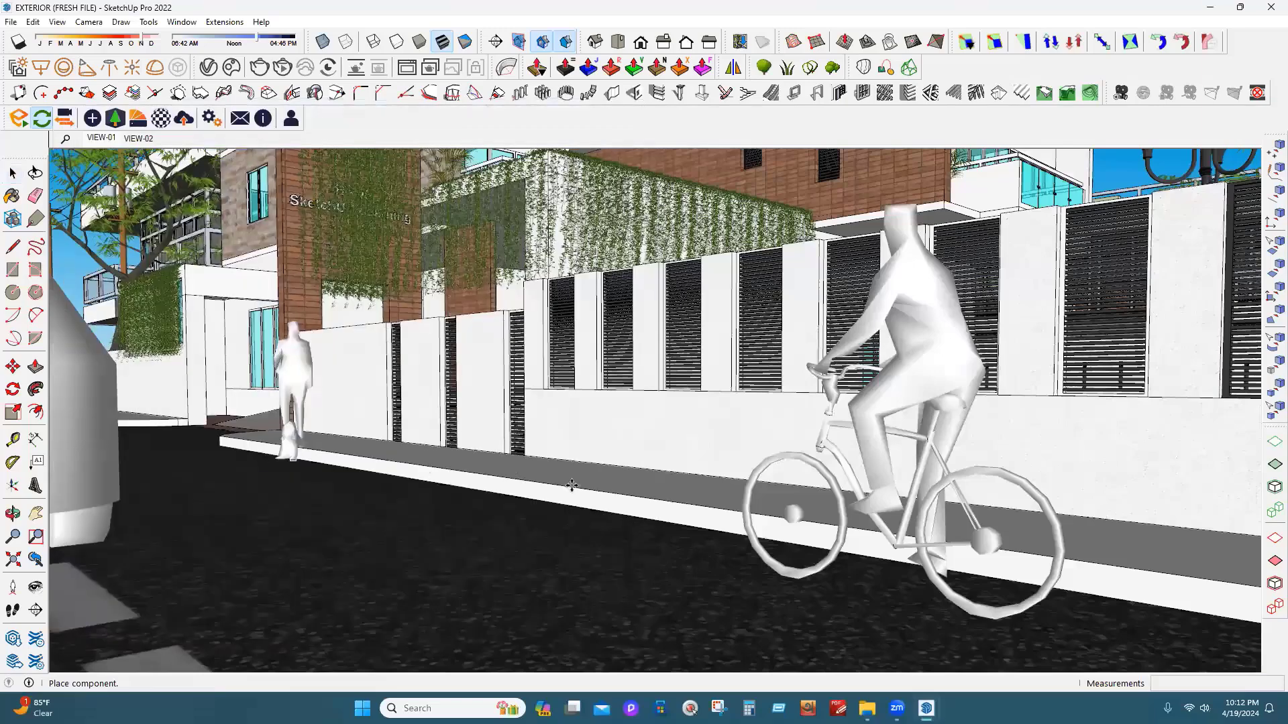
pyautogui.click(396, 466)
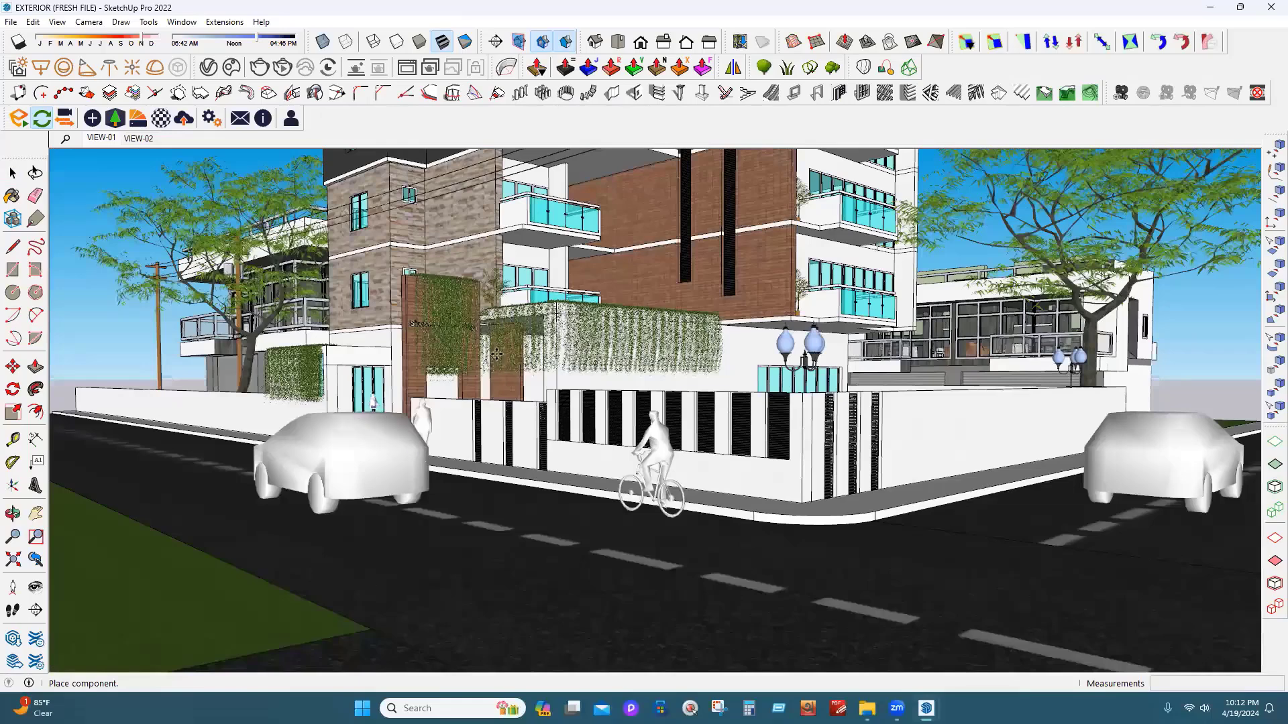
pyautogui.click(11, 176)
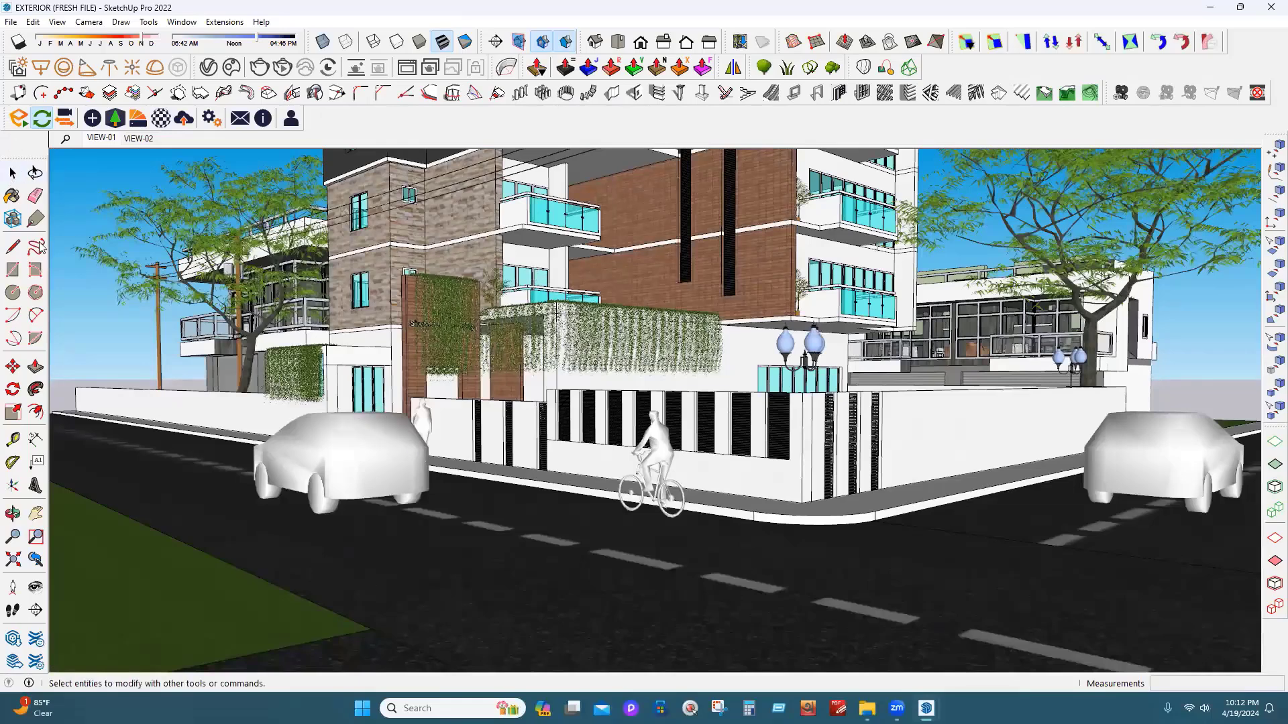
pyautogui.click(631, 119)
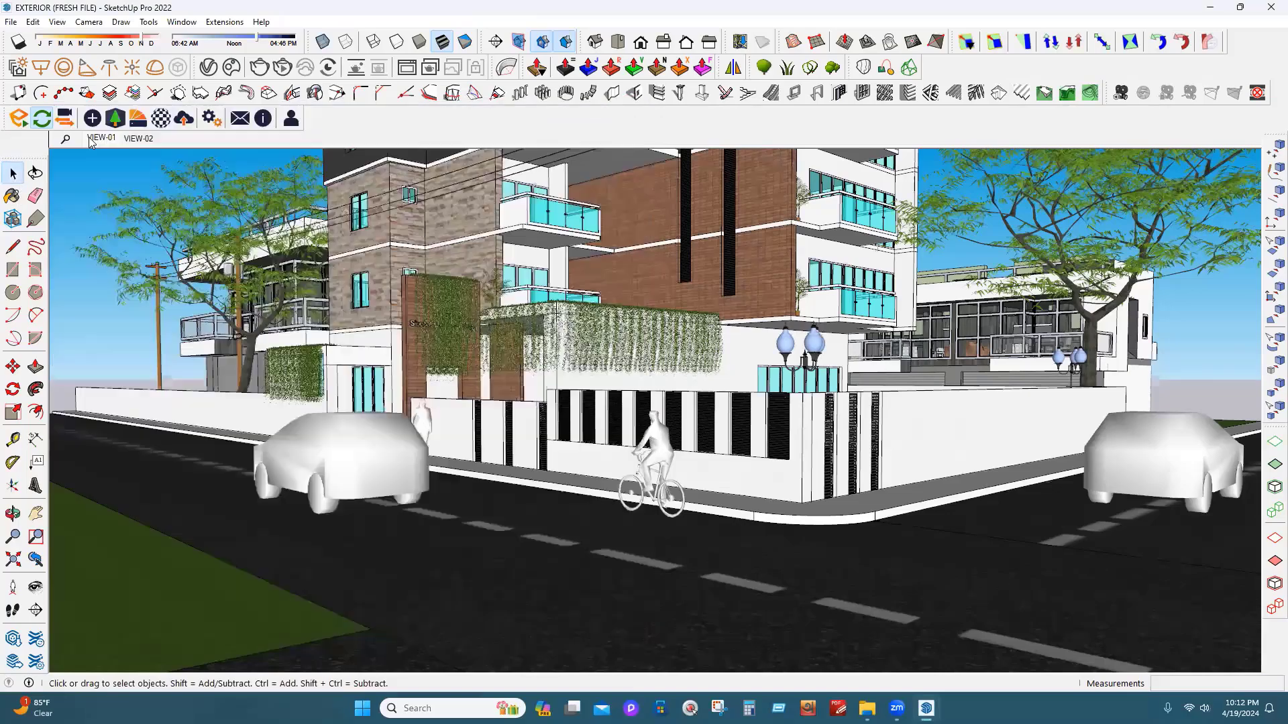
# Bring up the VIEW-01 scene in the Enscape render window and move the camera closer to the building's corner
pyautogui.click(90, 139)
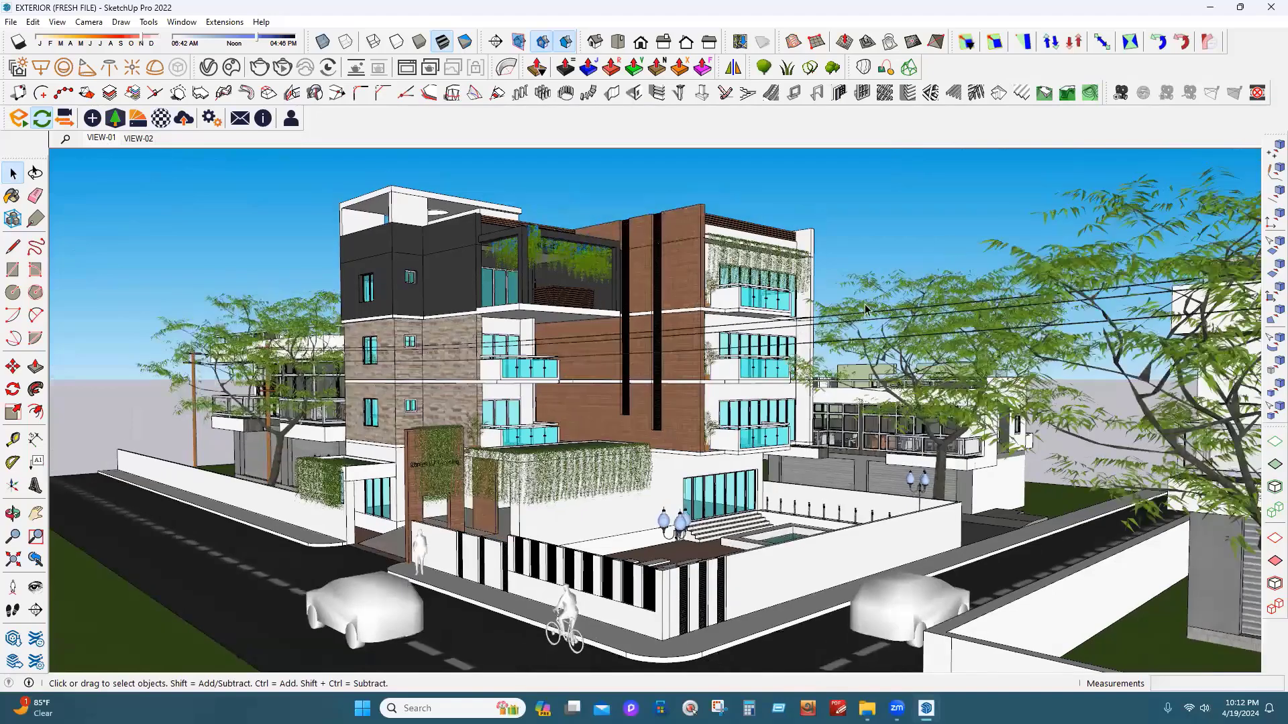
pyautogui.click(923, 701)
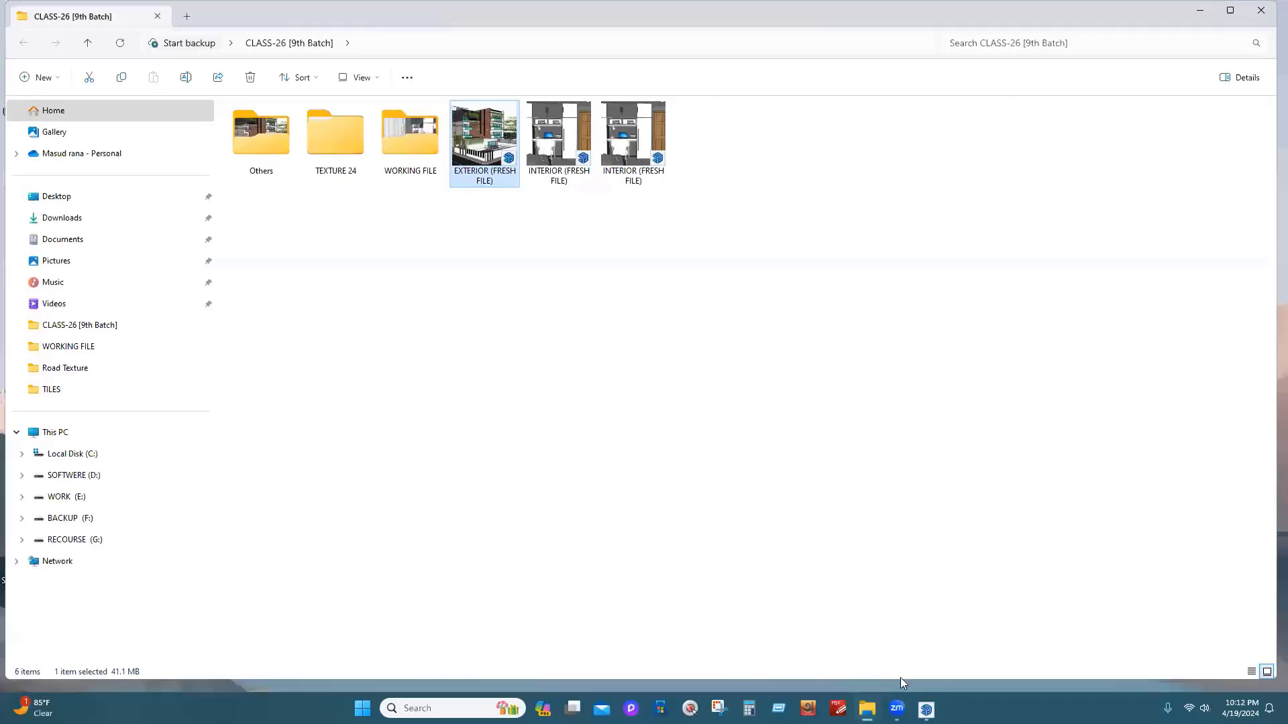
pyautogui.moveTo(900, 698)
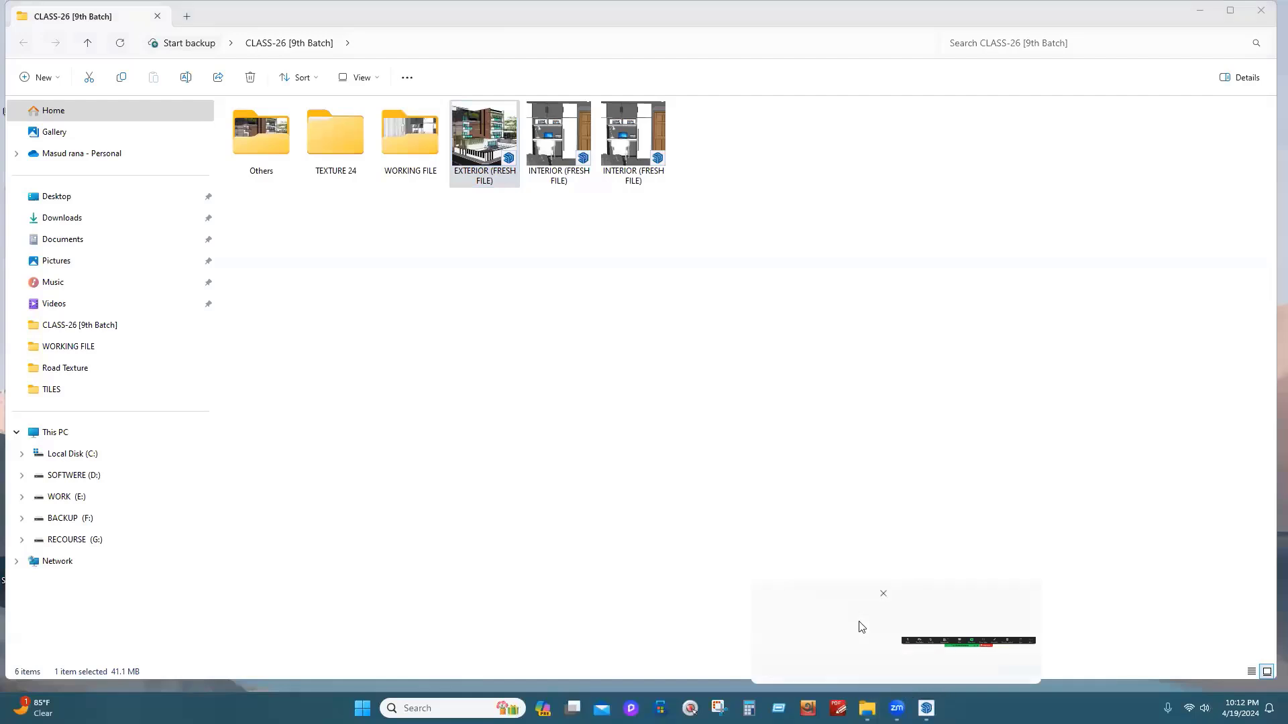
pyautogui.click(1261, 10)
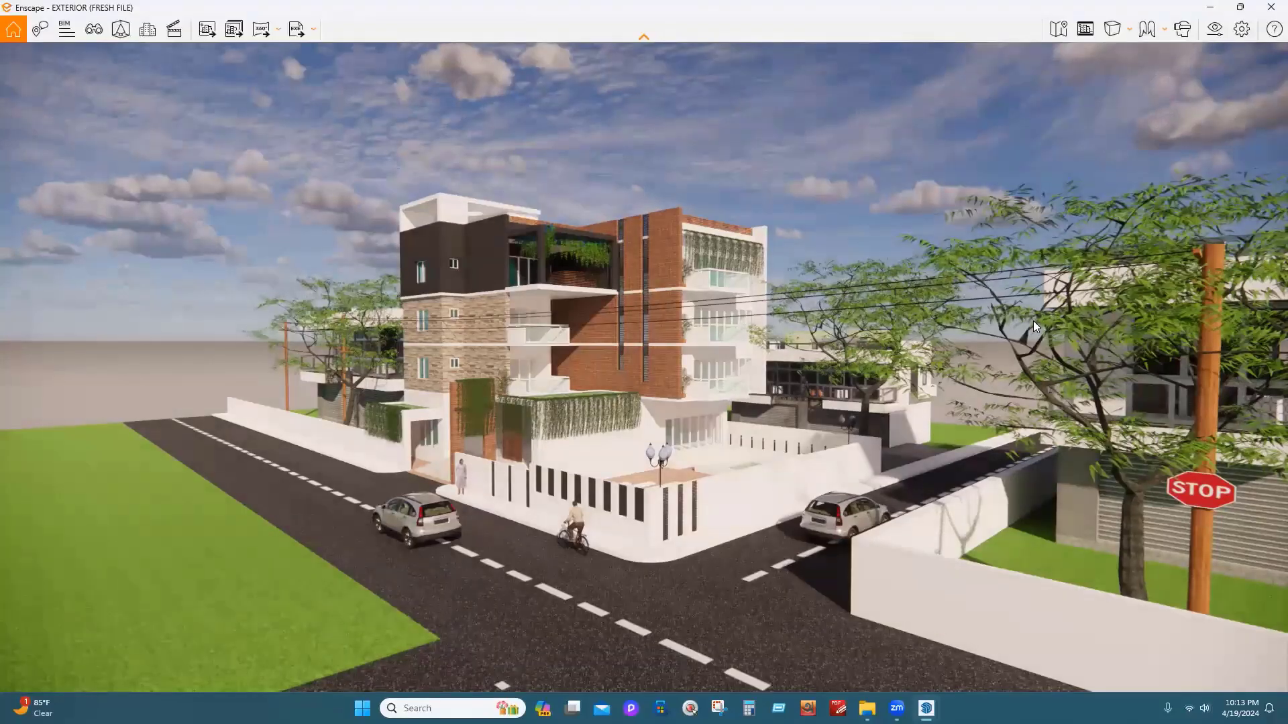
pyautogui.press('w')
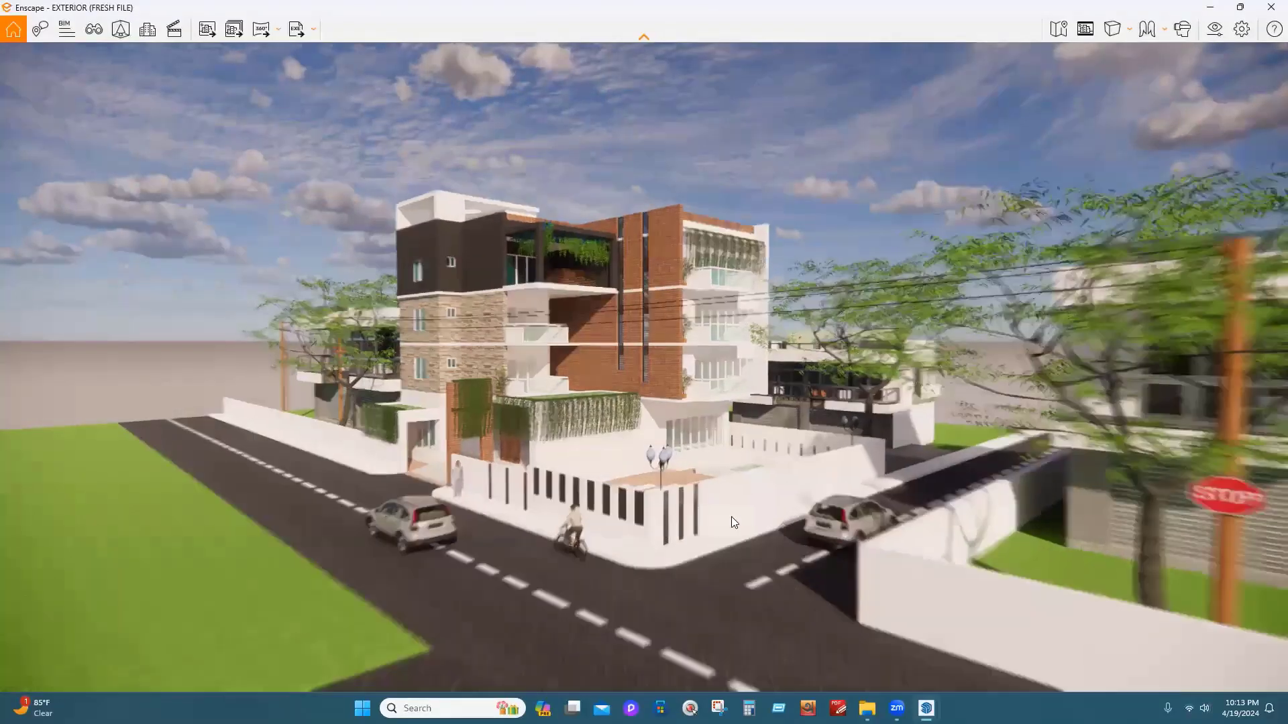
pyautogui.press('w')
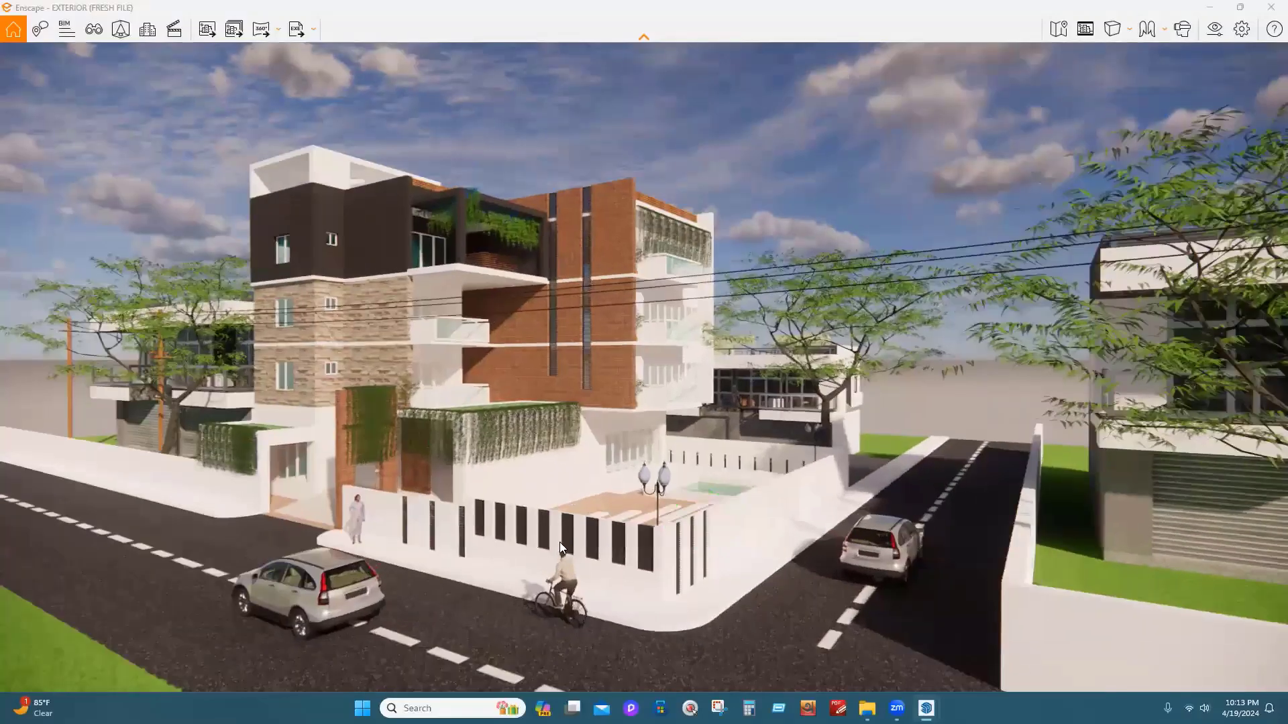
pyautogui.rightClick(561, 543)
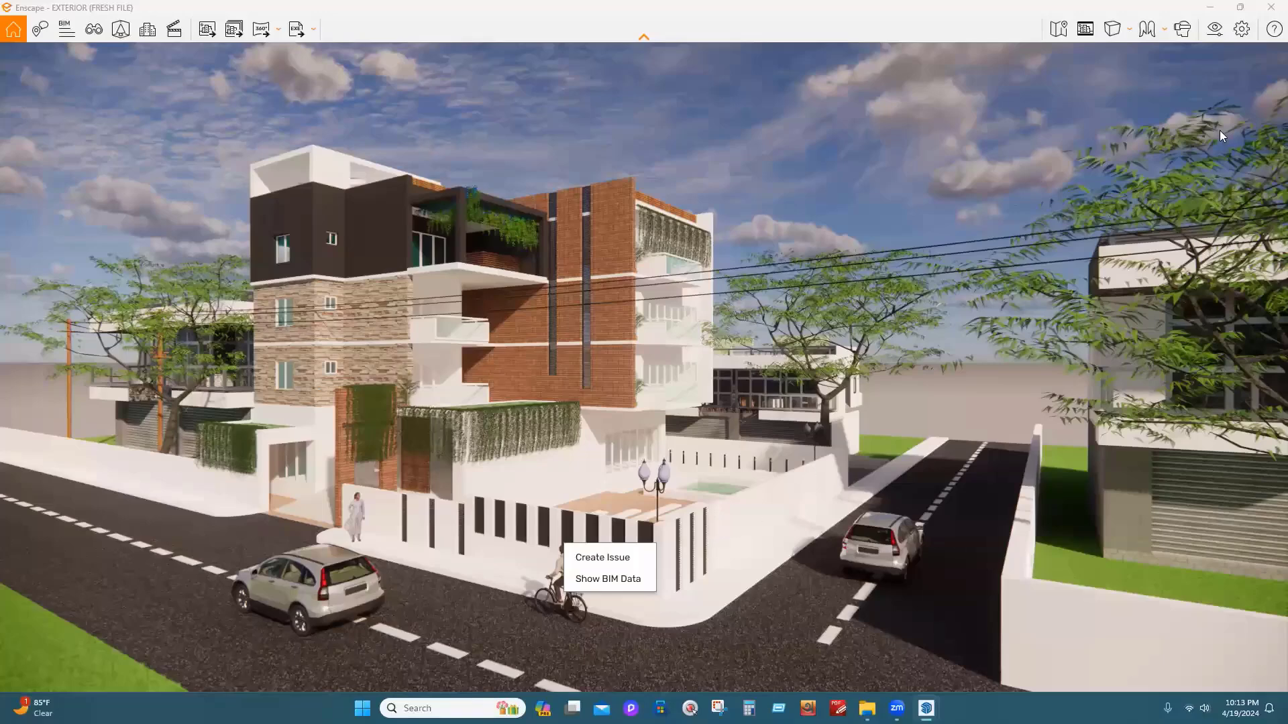
# Set the fog intensity to 16 % in the Enscape visual settings
pyautogui.click(1214, 29)
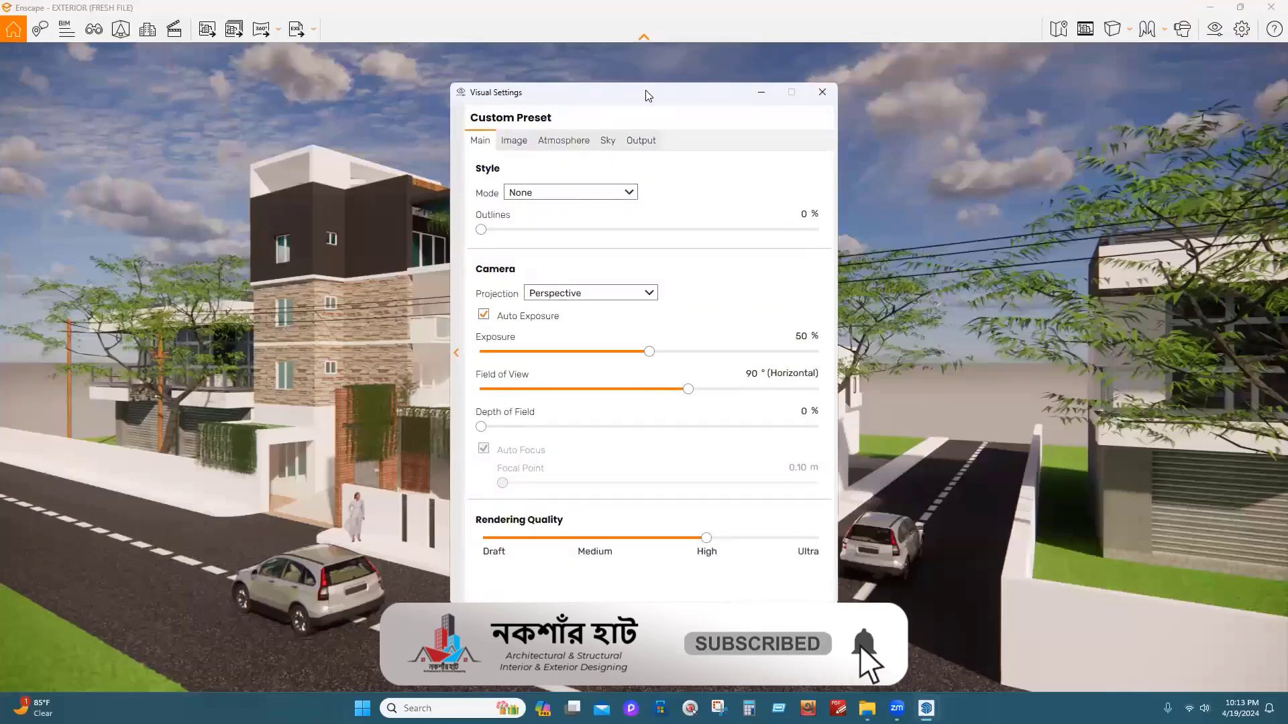
pyautogui.click(545, 142)
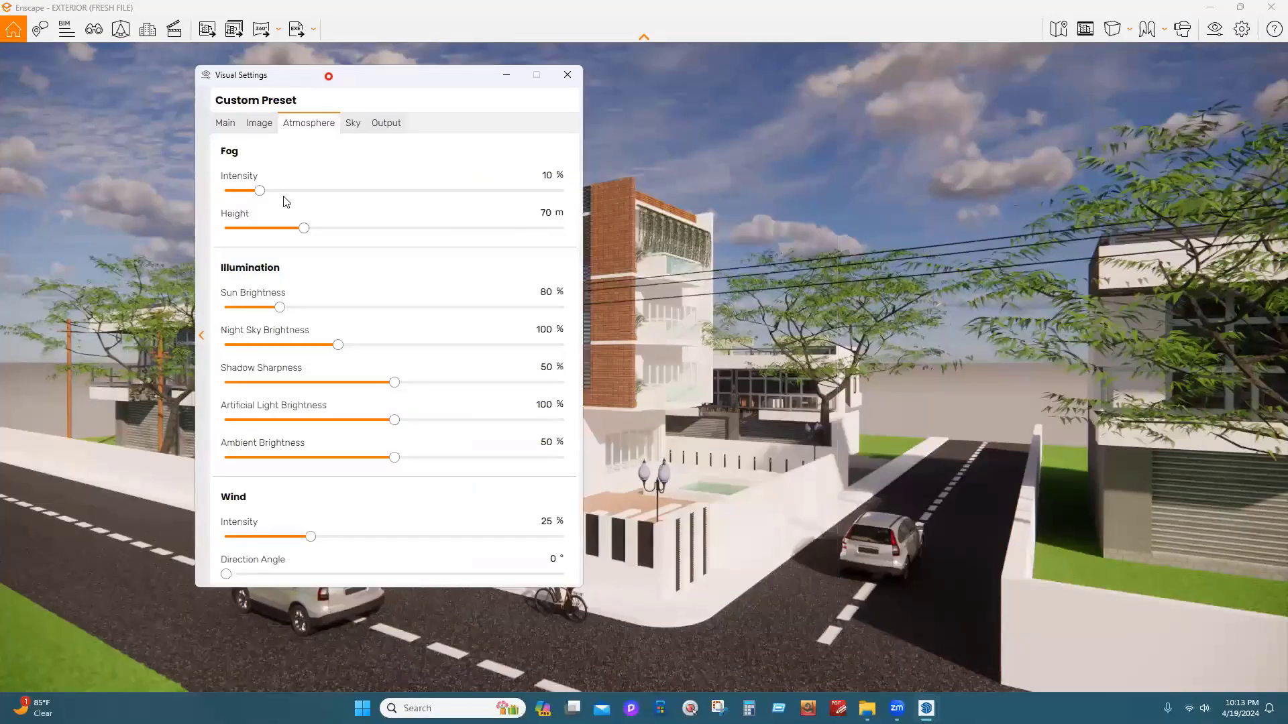
pyautogui.moveTo(262, 191); pyautogui.dragTo(420, 193)
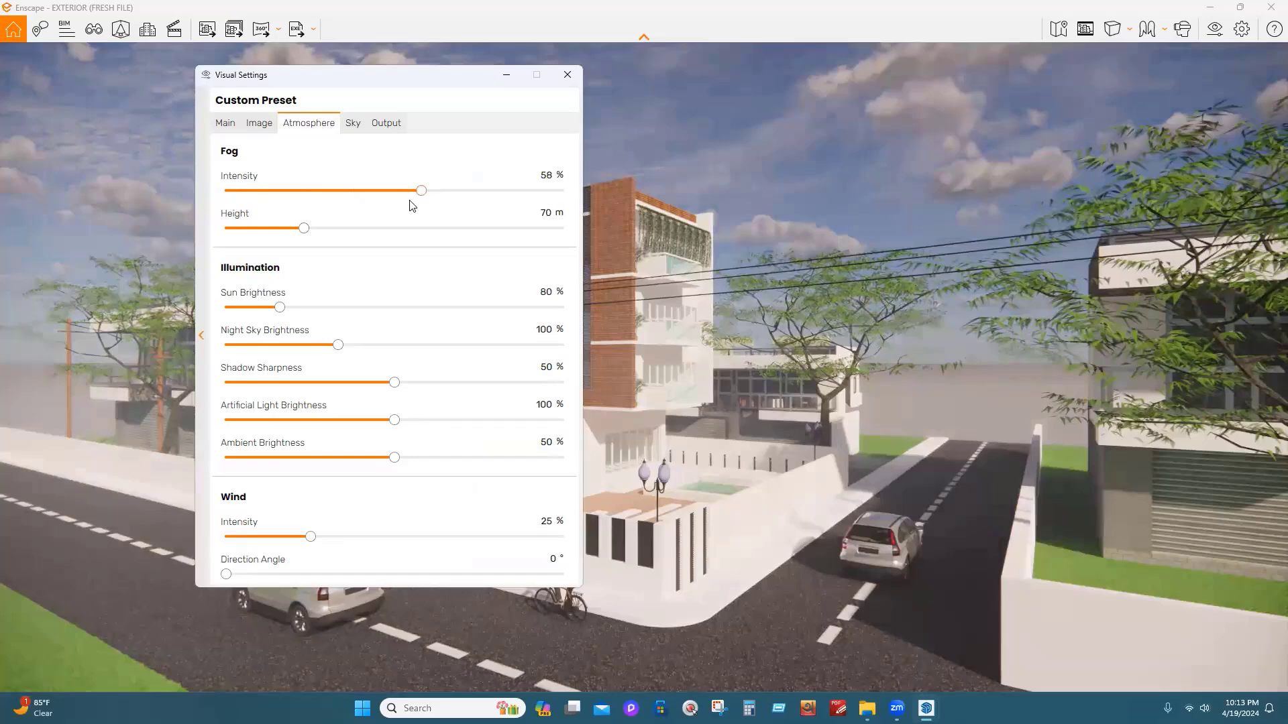
pyautogui.click(417, 192)
pyautogui.click(262, 192)
pyautogui.click(268, 193)
pyautogui.moveTo(401, 193); pyautogui.dragTo(281, 193)
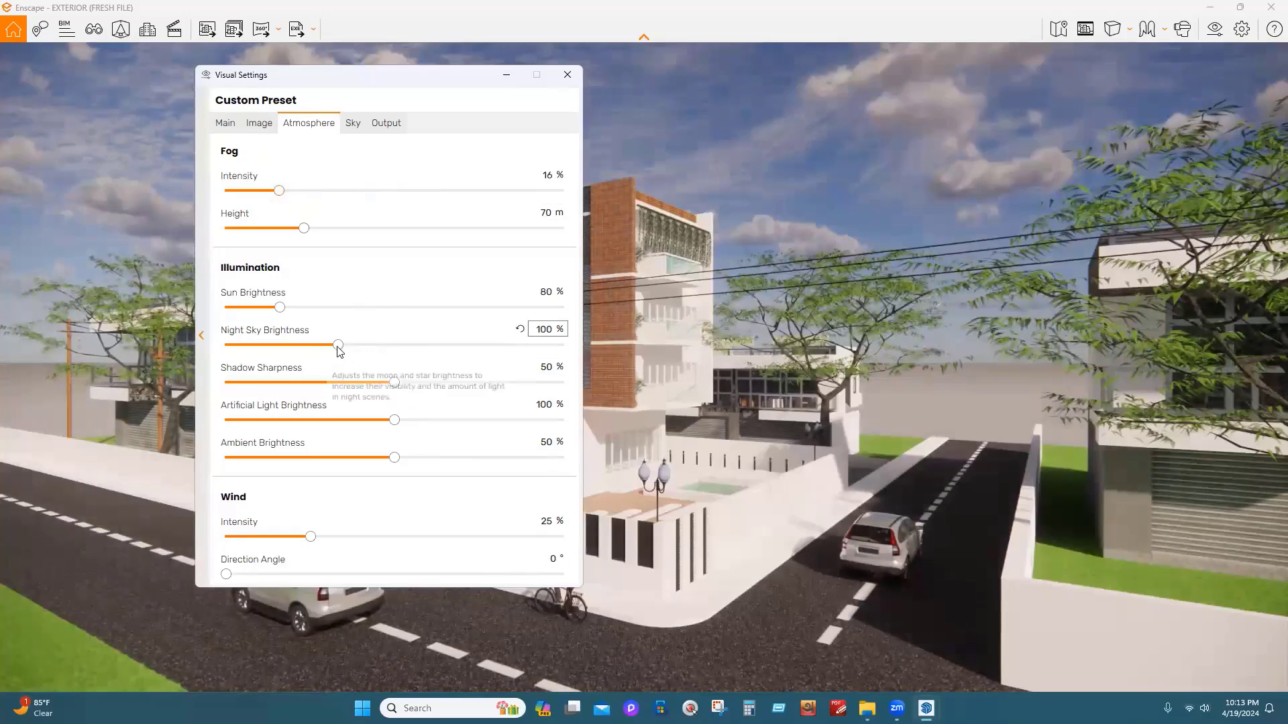
# Set the night sky brightness to 76 % and the wind intensity to 30 %
pyautogui.moveTo(338, 344); pyautogui.dragTo(312, 353)
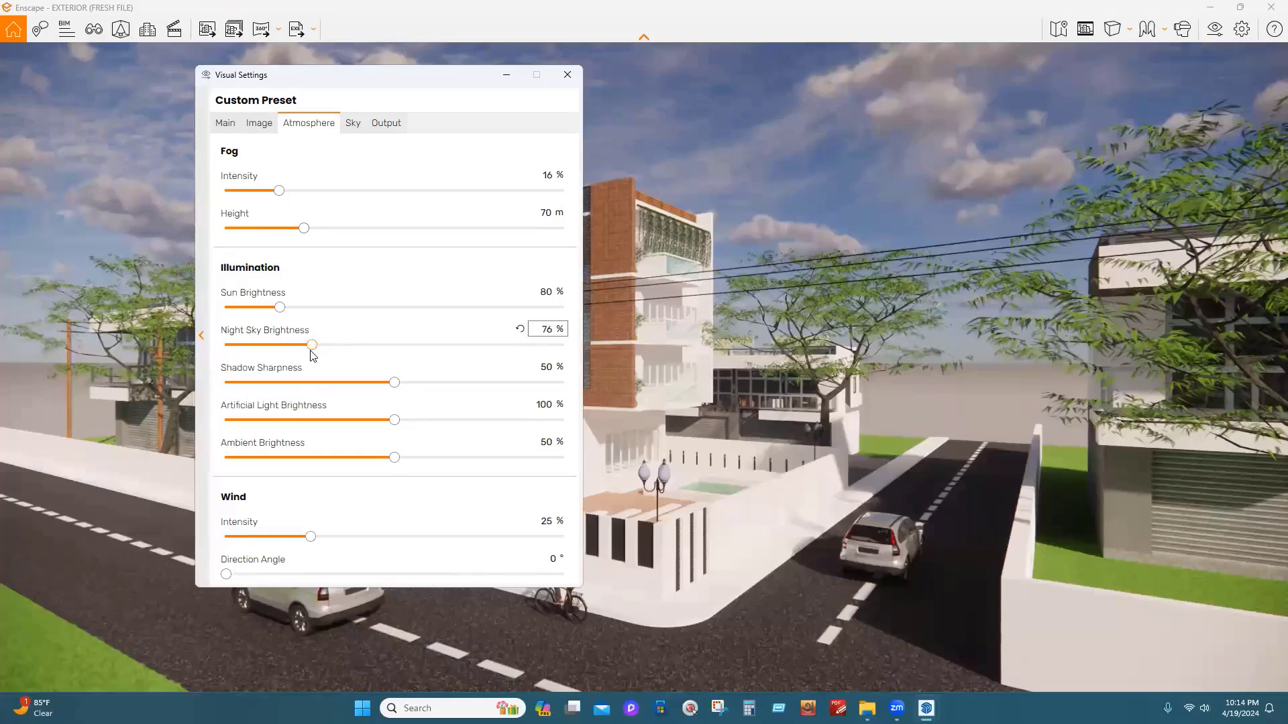
pyautogui.click(279, 307)
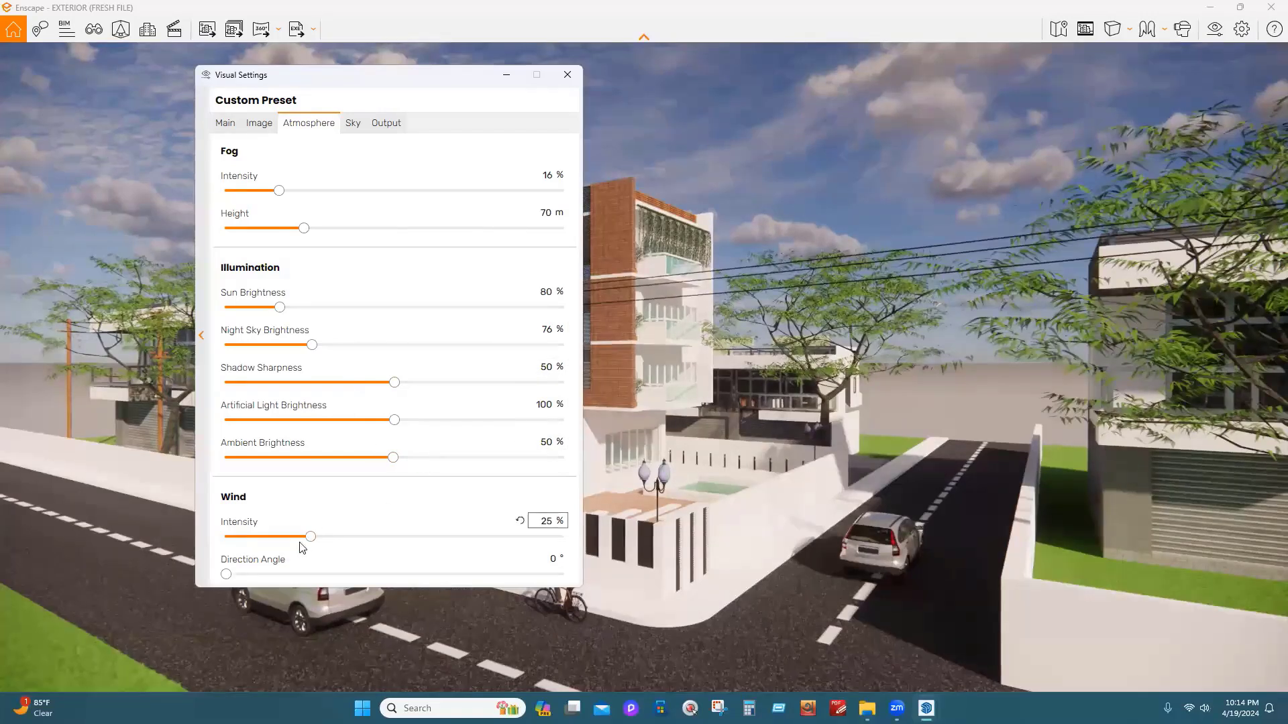
pyautogui.moveTo(312, 537)
pyautogui.mouseDown()
pyautogui.moveTo(408, 542)
pyautogui.moveTo(327, 538)
pyautogui.mouseUp()
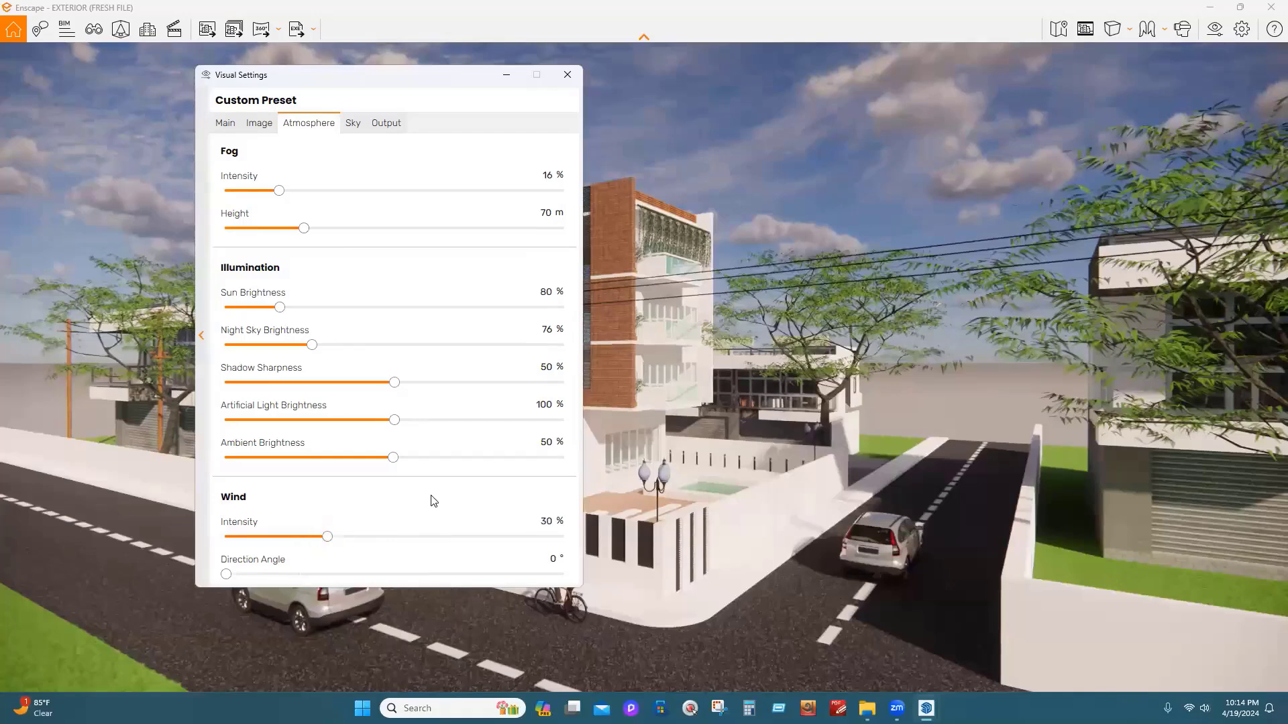
# Try Urban, Desert, Mountains, Construction Site and Town as the sky's horizon source and return it to White Ground
pyautogui.click(353, 124)
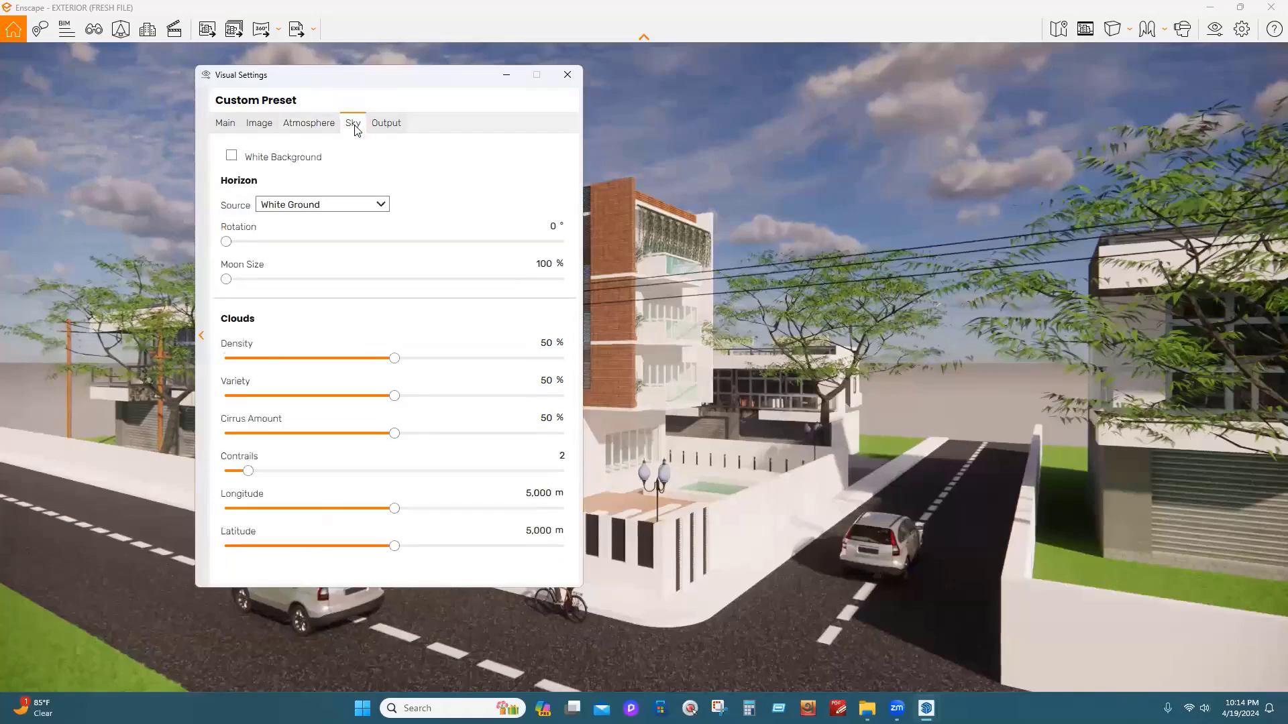
pyautogui.click(381, 206)
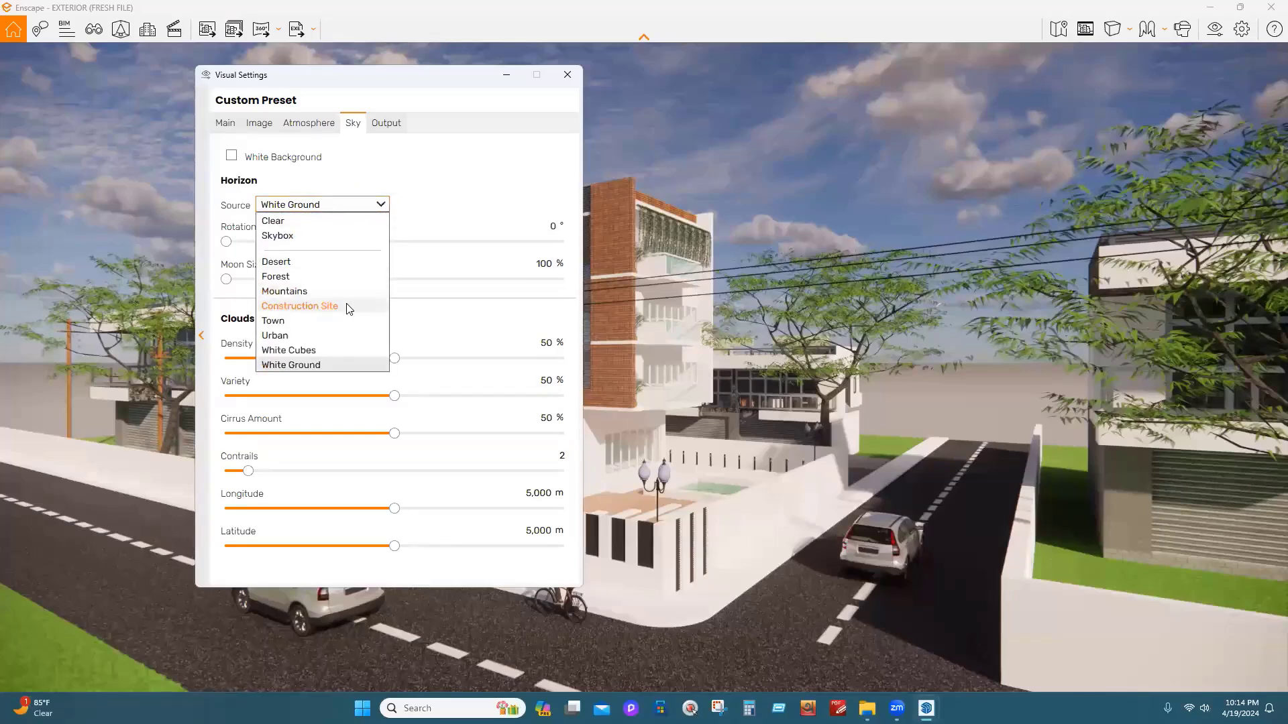
pyautogui.click(329, 336)
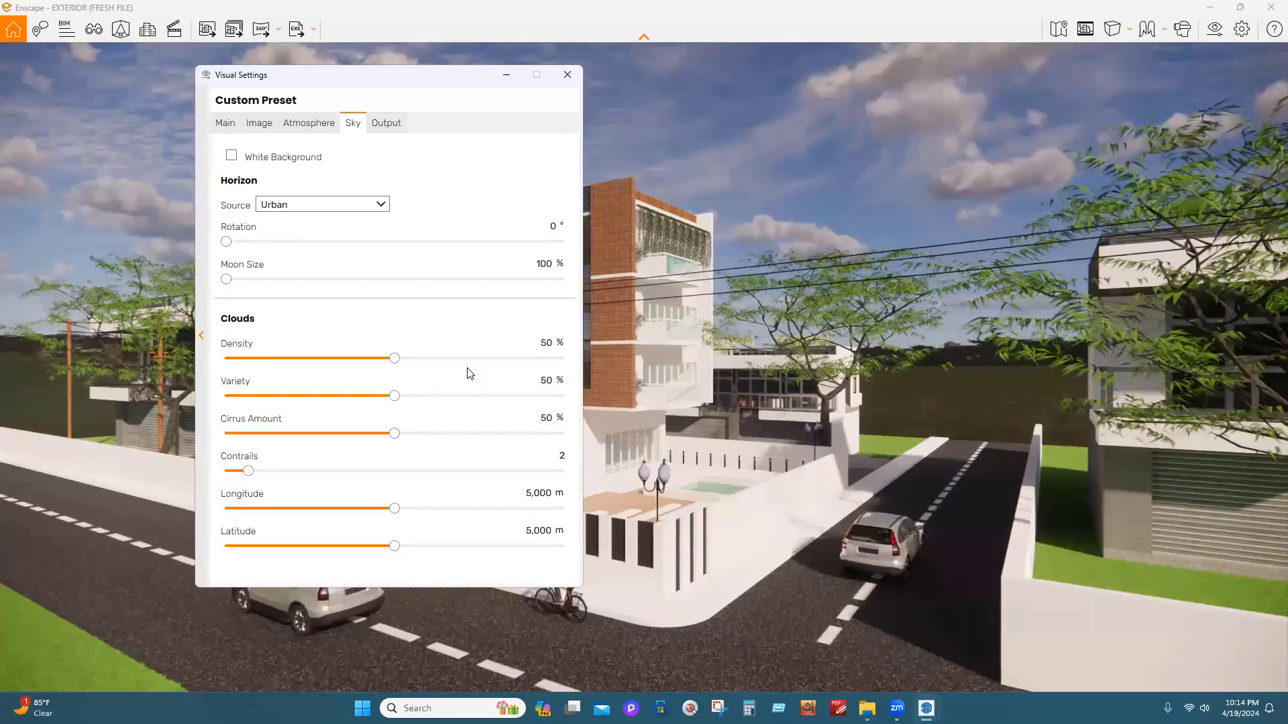
pyautogui.click(348, 206)
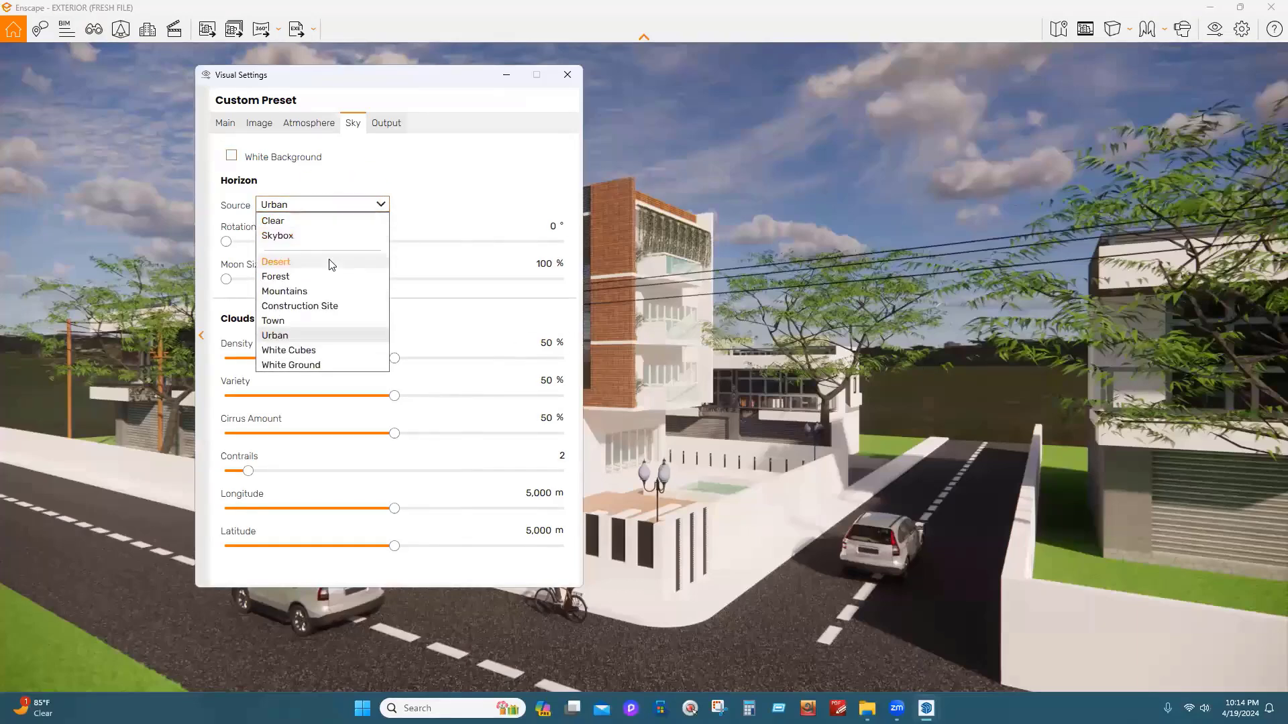
pyautogui.click(330, 263)
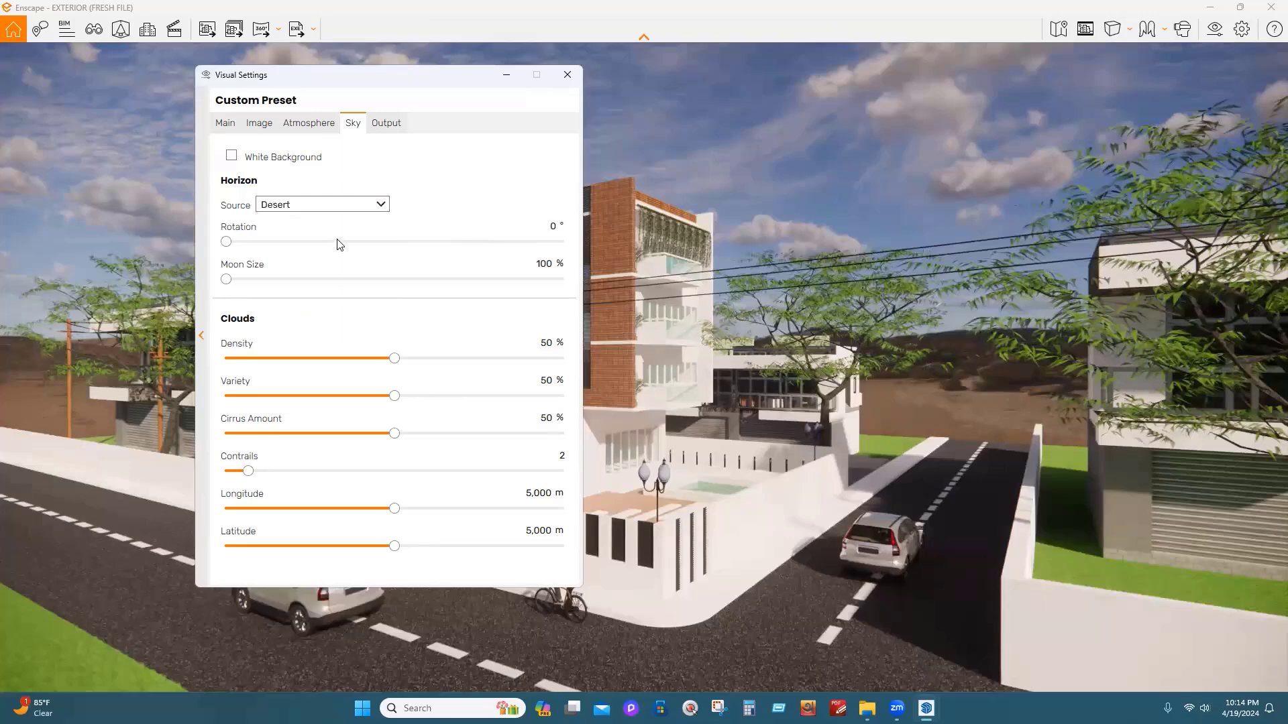
pyautogui.click(337, 210)
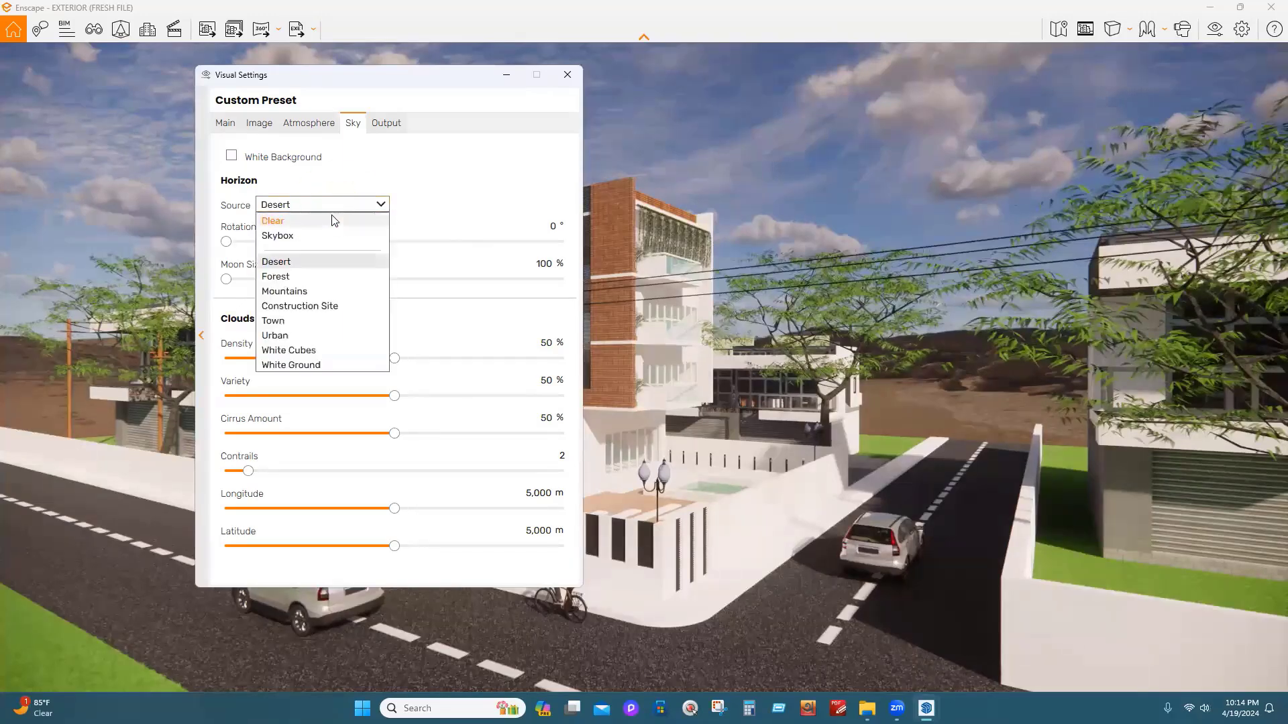
pyautogui.click(312, 291)
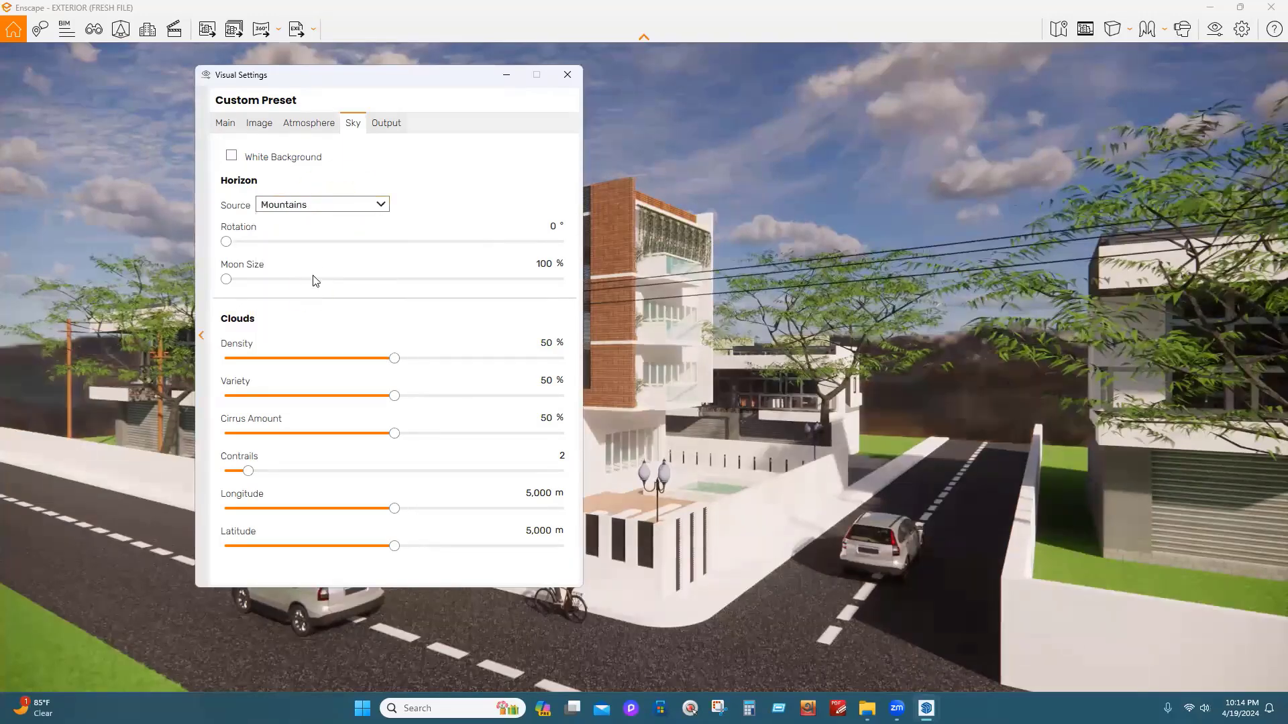
pyautogui.click(353, 207)
pyautogui.click(338, 310)
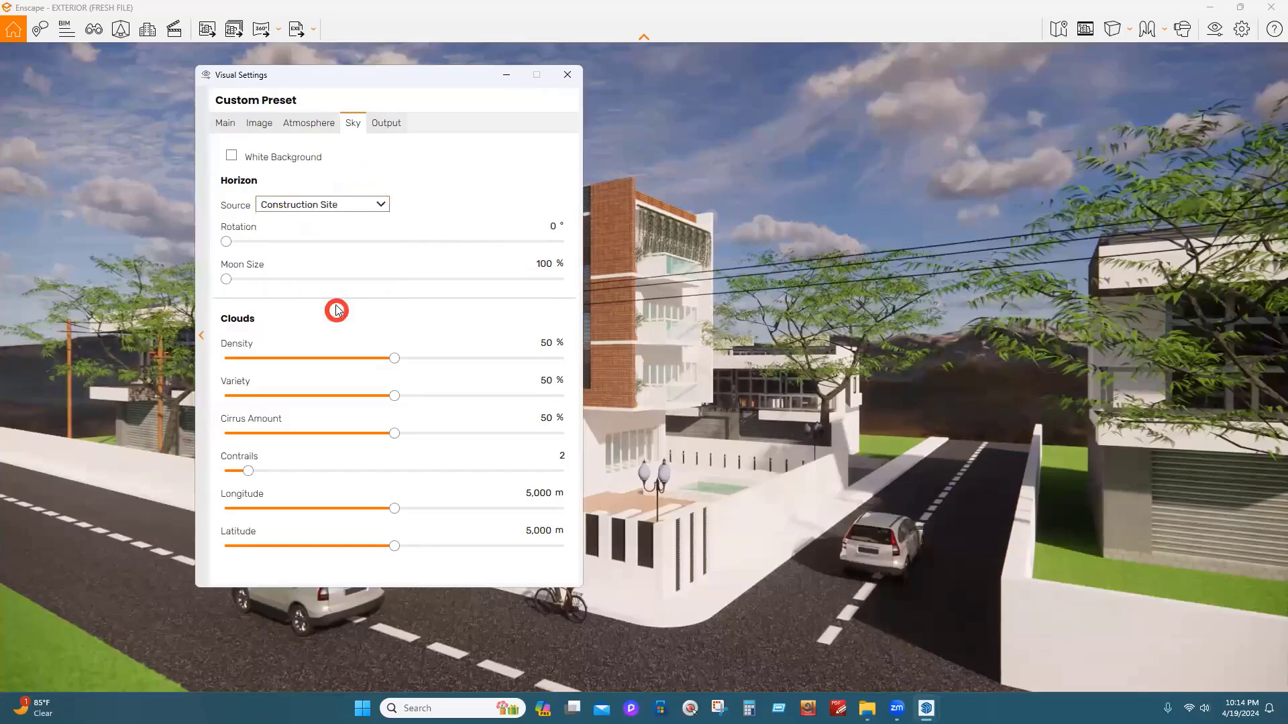
pyautogui.click(358, 206)
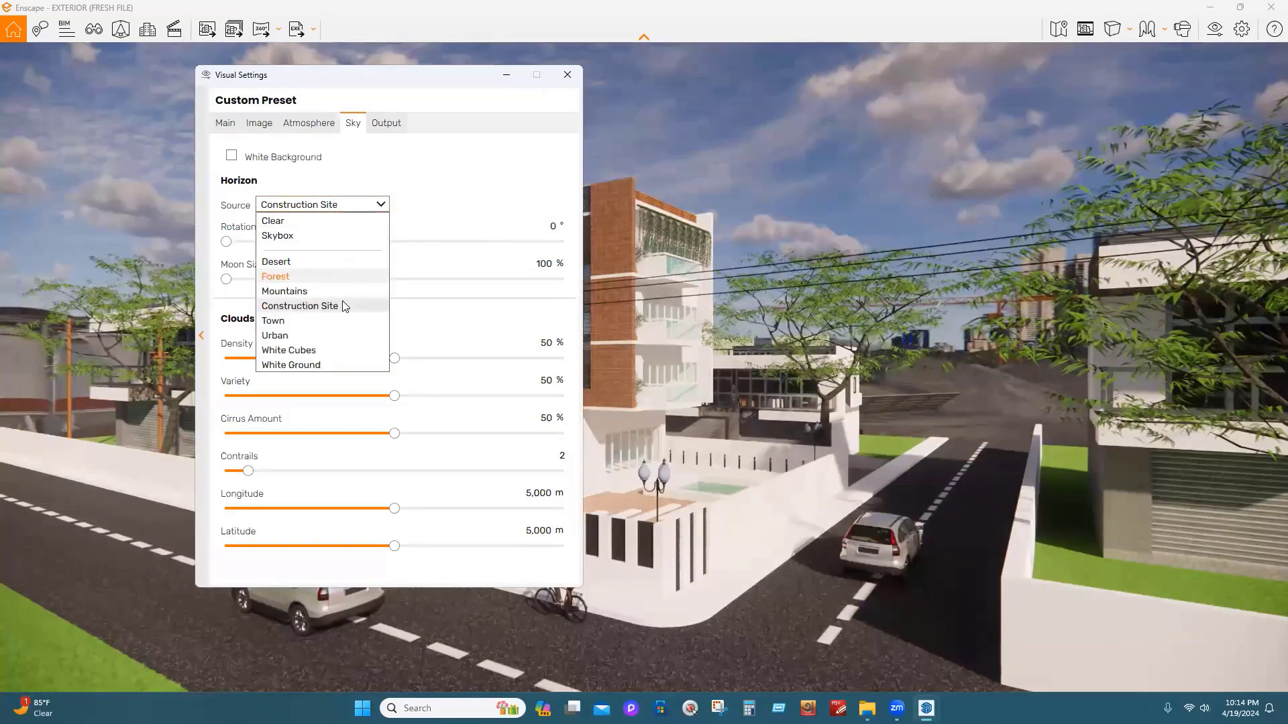
pyautogui.click(318, 321)
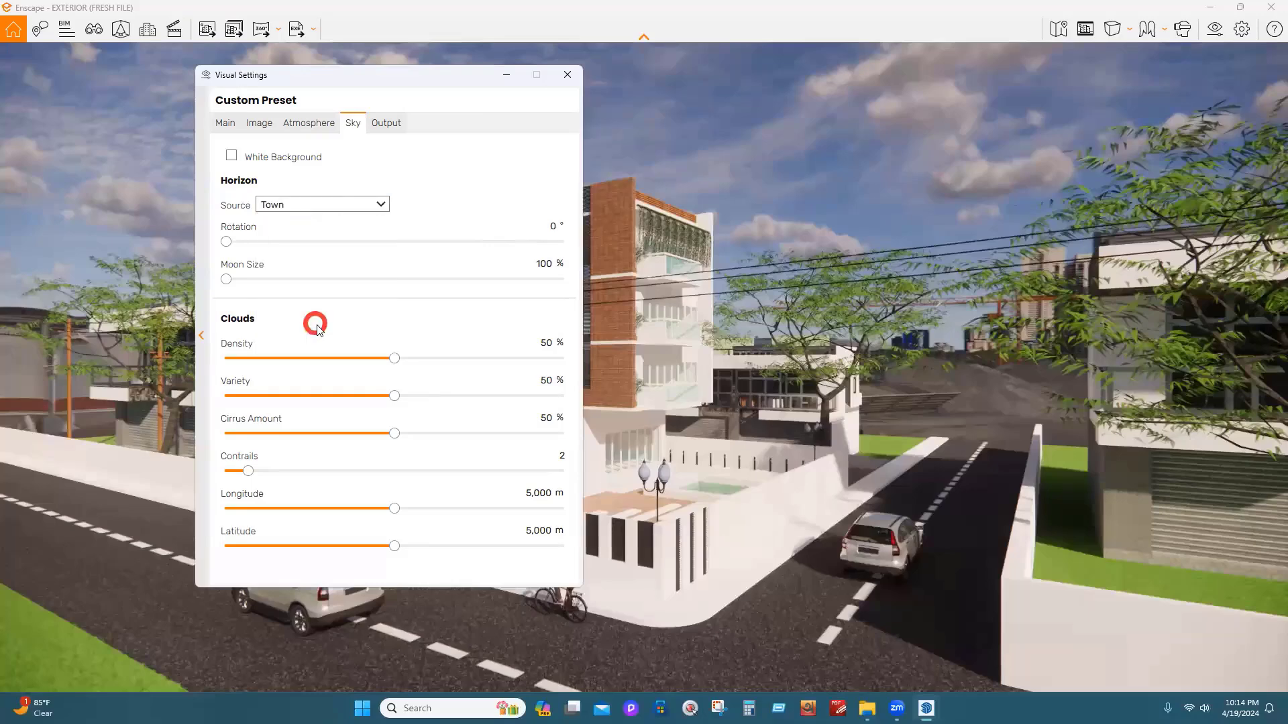
pyautogui.click(331, 206)
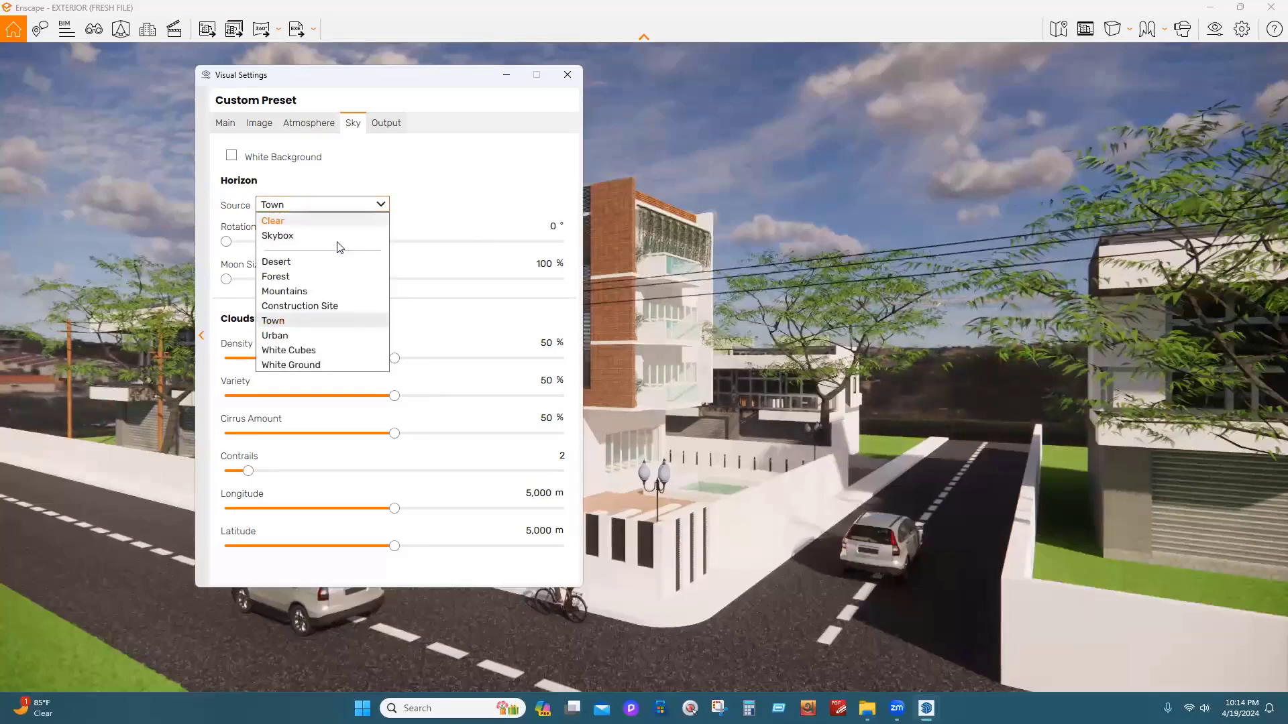
pyautogui.click(318, 365)
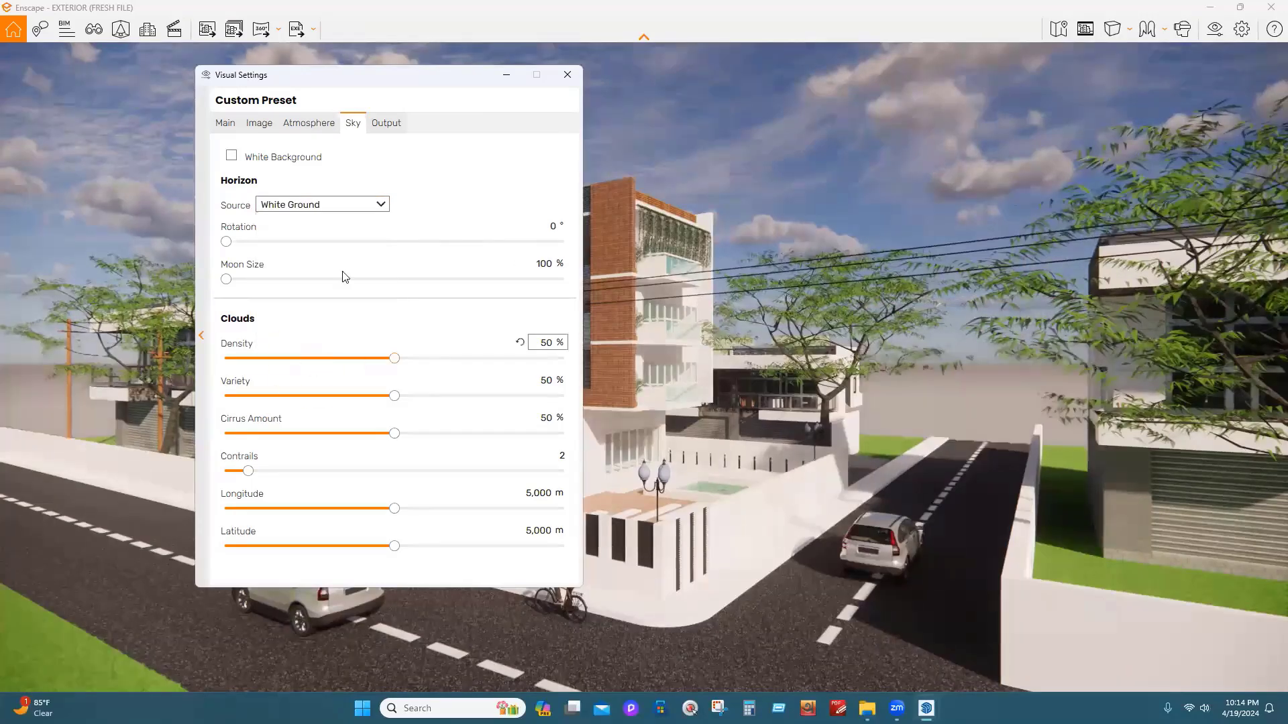
# Try White Cubes and Urban as the sky's horizon source and set it to Clear
pyautogui.click(328, 208)
pyautogui.click(319, 350)
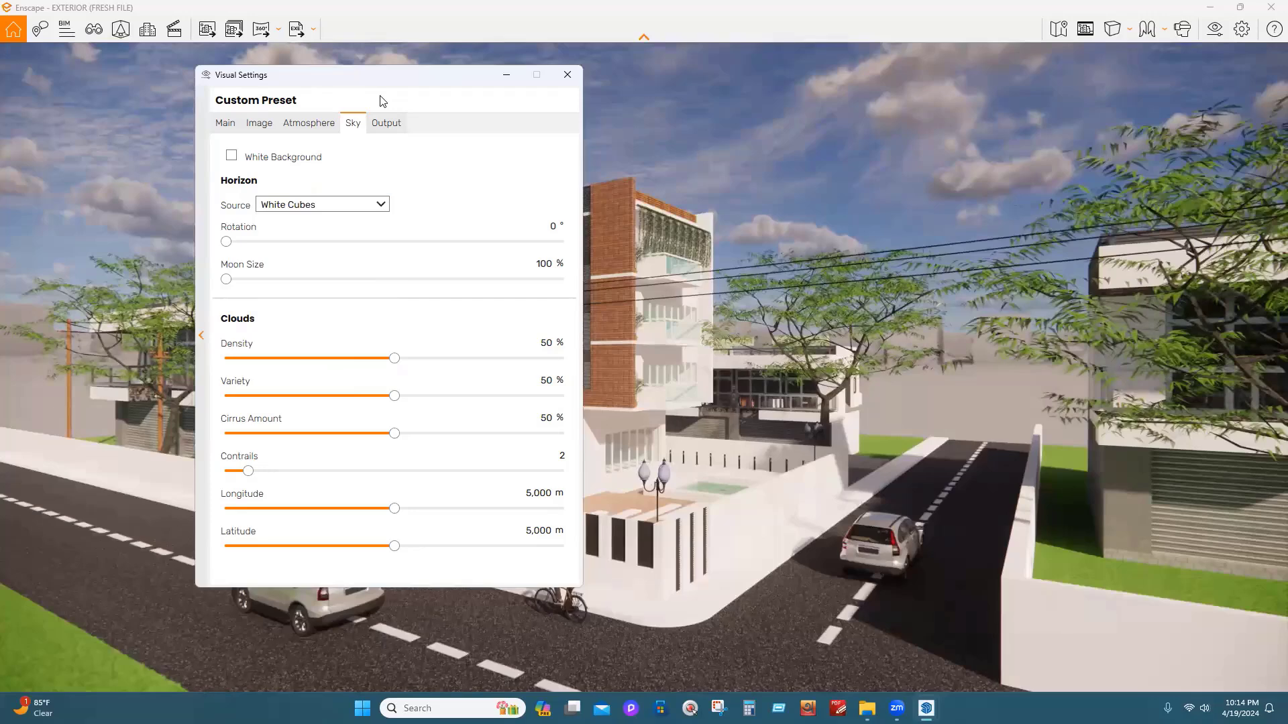
pyautogui.moveTo(342, 72); pyautogui.dragTo(356, 101)
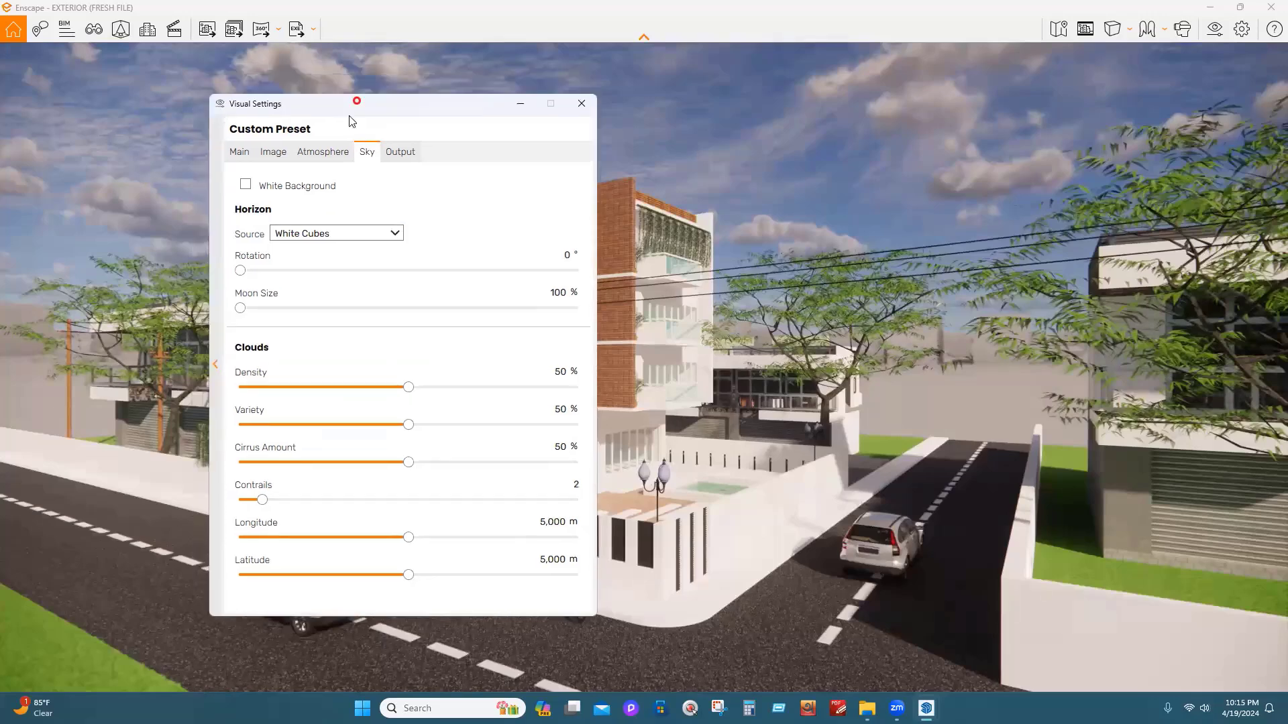
pyautogui.click(318, 241)
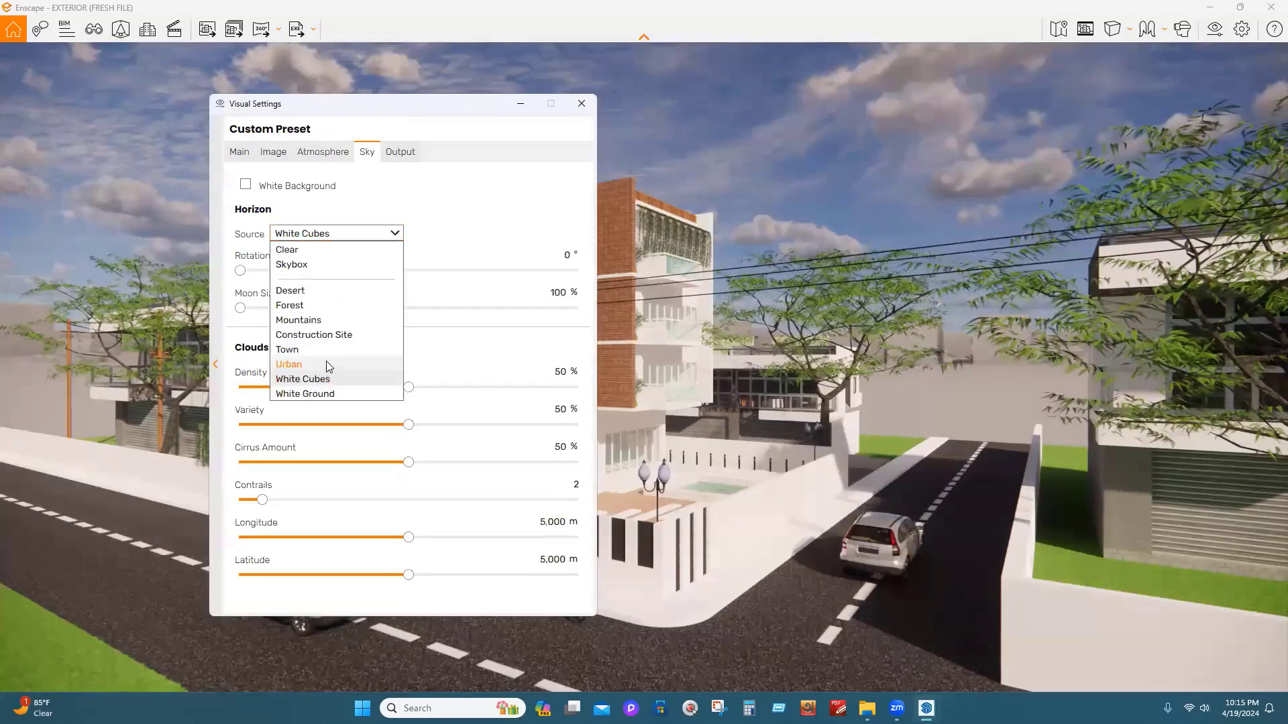
pyautogui.click(326, 361)
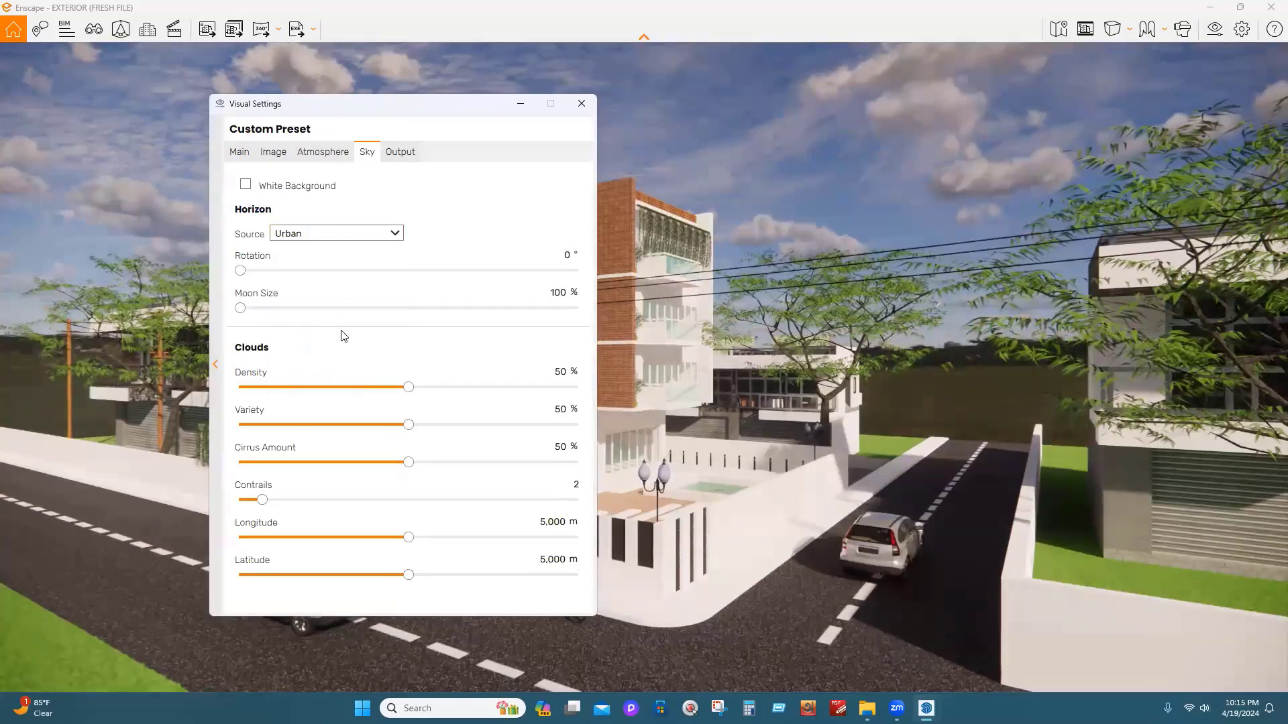
pyautogui.click(340, 234)
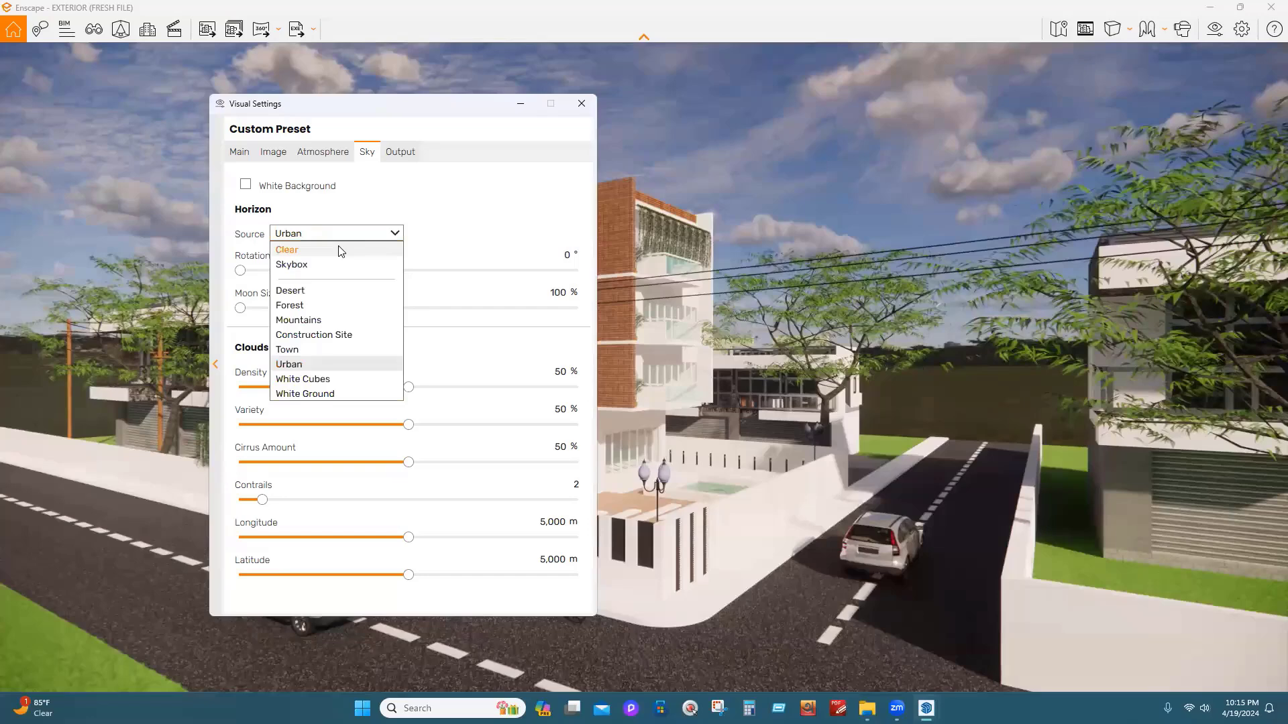
pyautogui.click(340, 249)
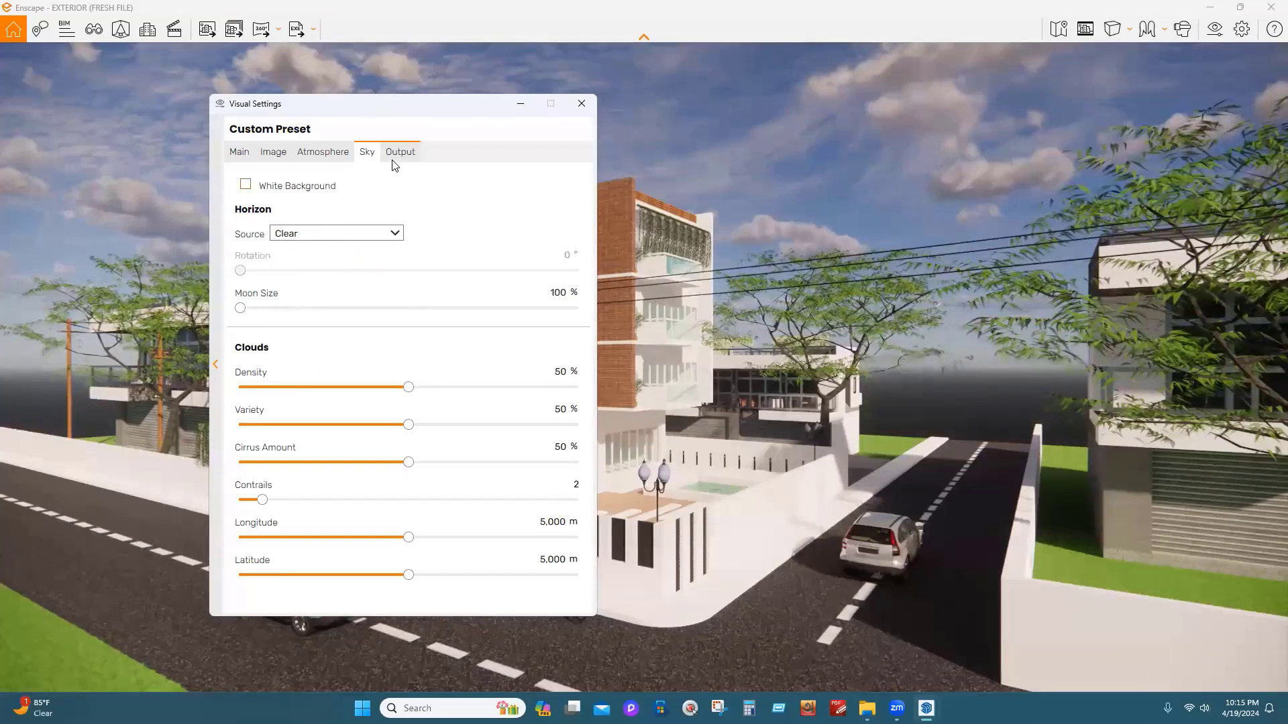
# Set the ambient brightness to 62 % in the atmosphere illumination settings
pyautogui.click(339, 151)
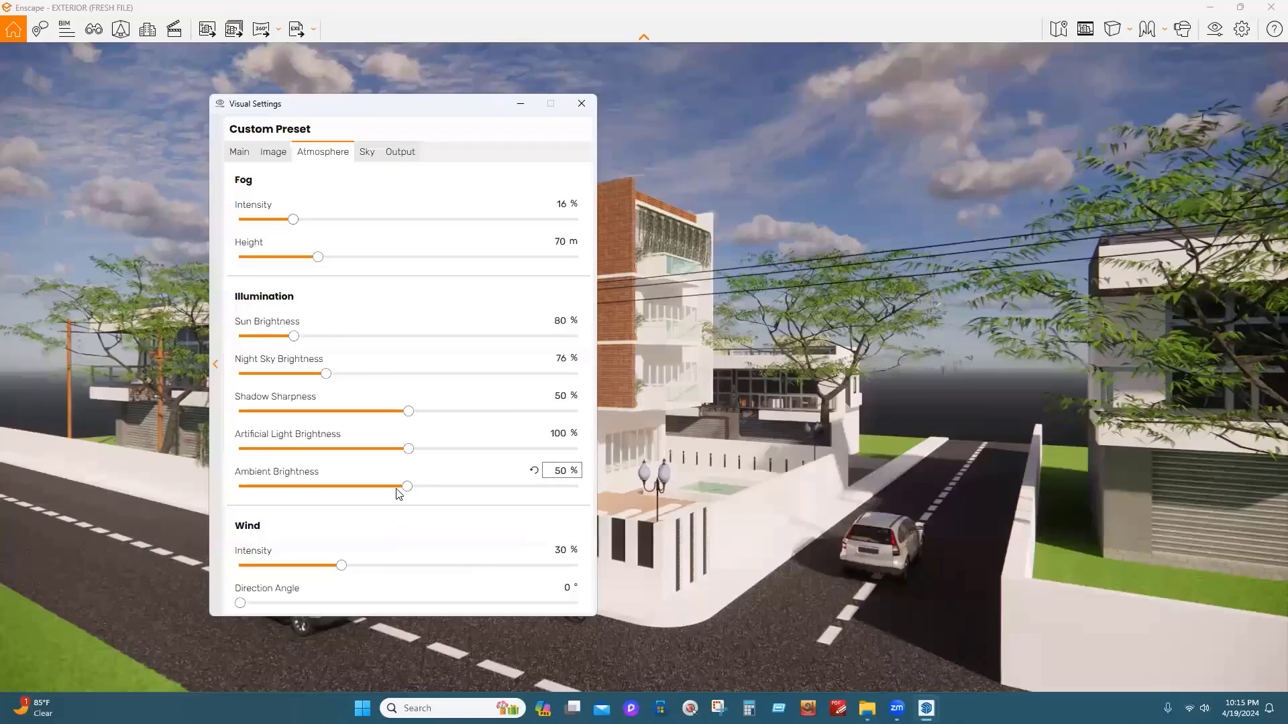
pyautogui.moveTo(407, 491); pyautogui.dragTo(449, 488)
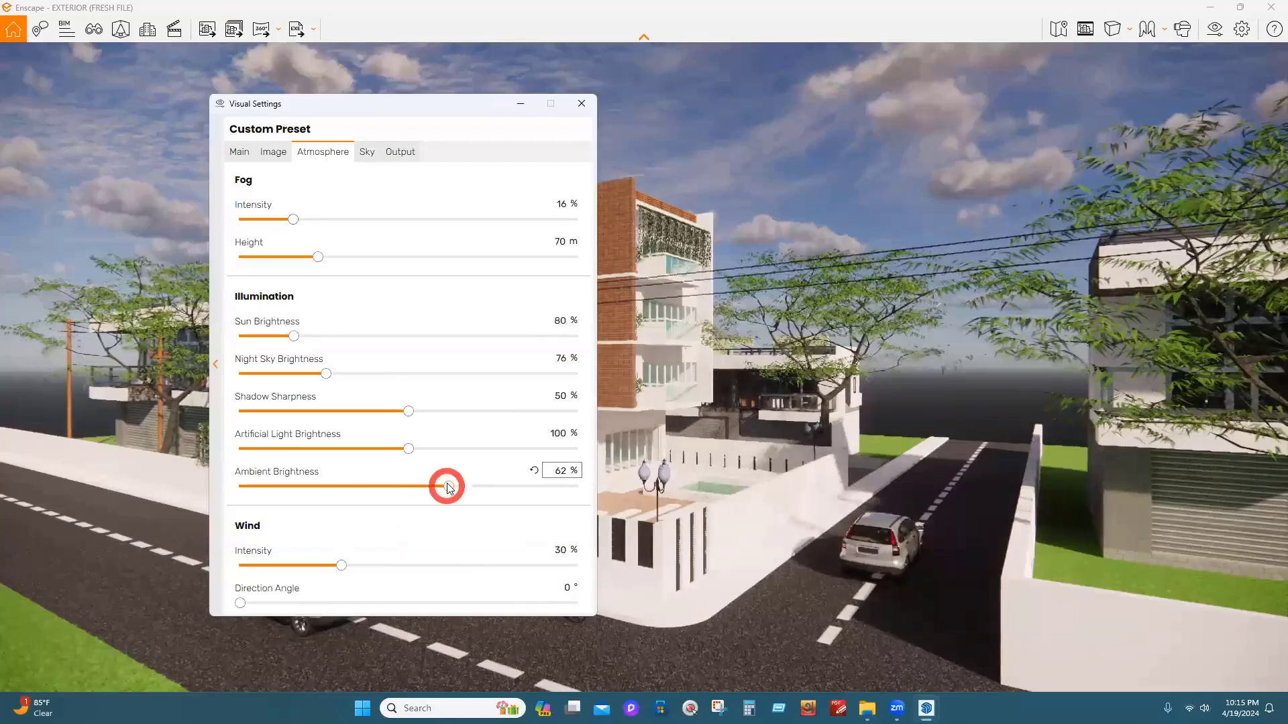
pyautogui.click(274, 158)
pyautogui.click(239, 157)
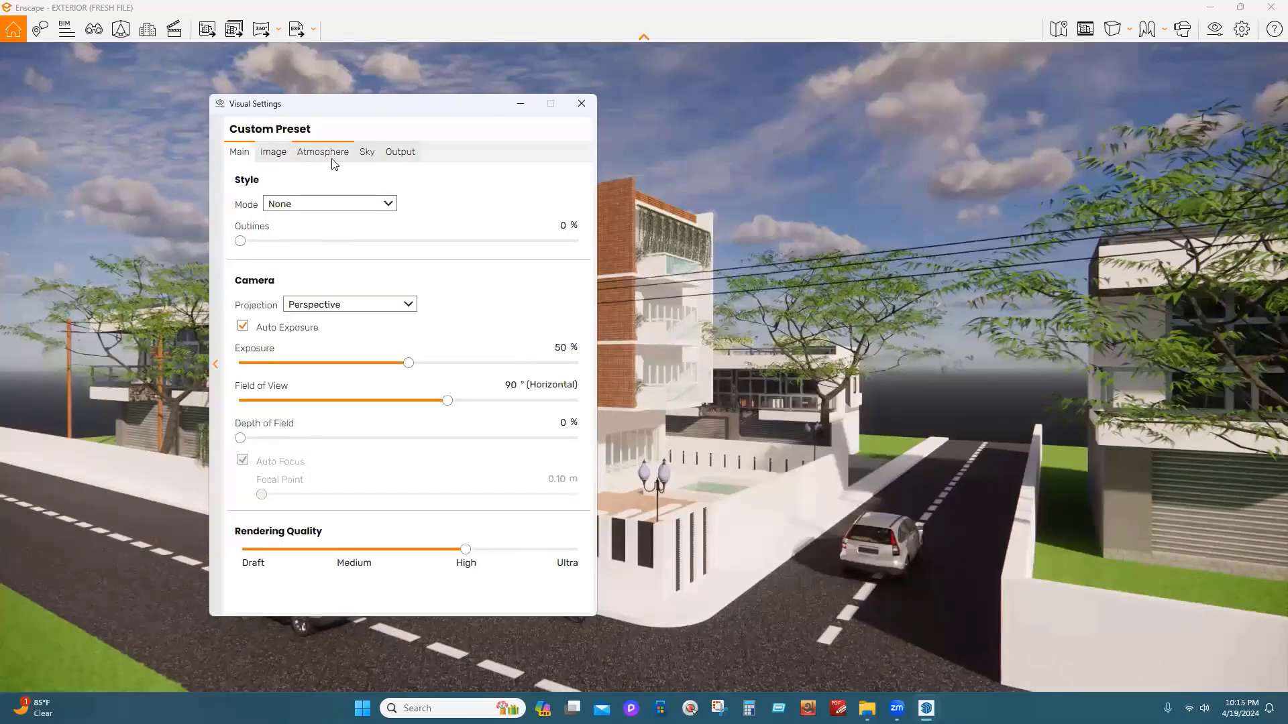
pyautogui.click(409, 304)
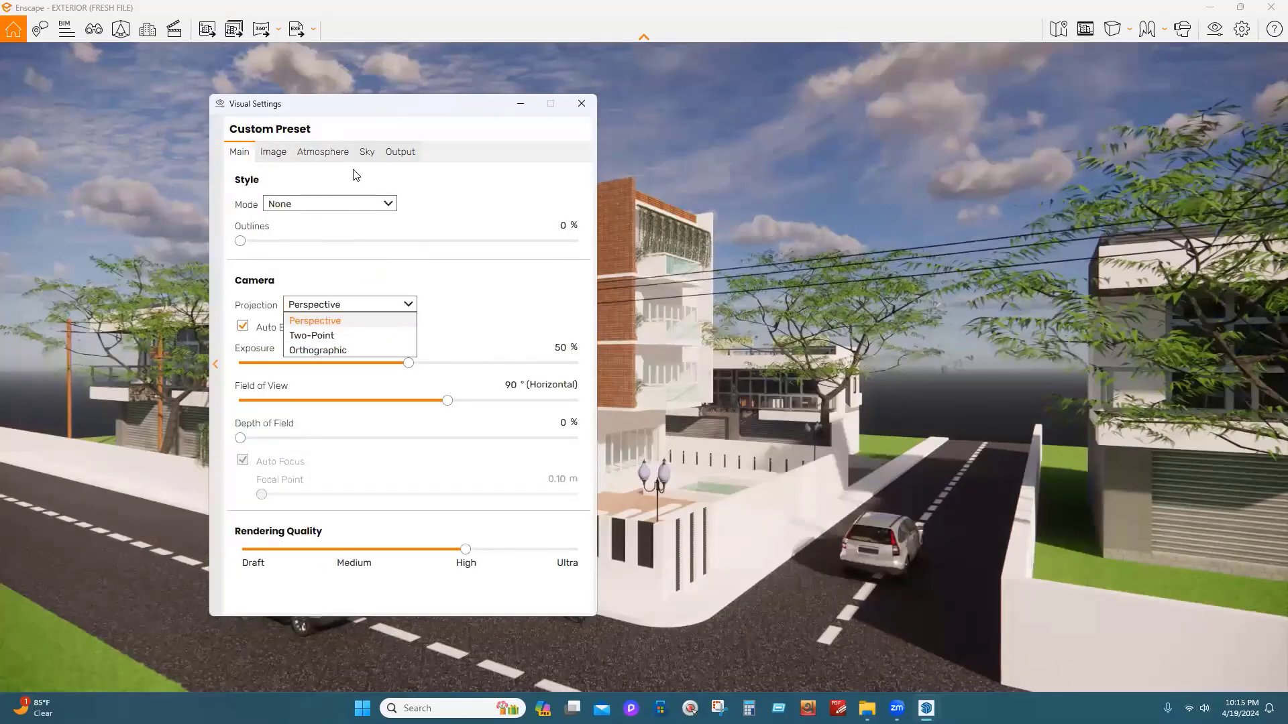
pyautogui.click(366, 152)
pyautogui.click(366, 153)
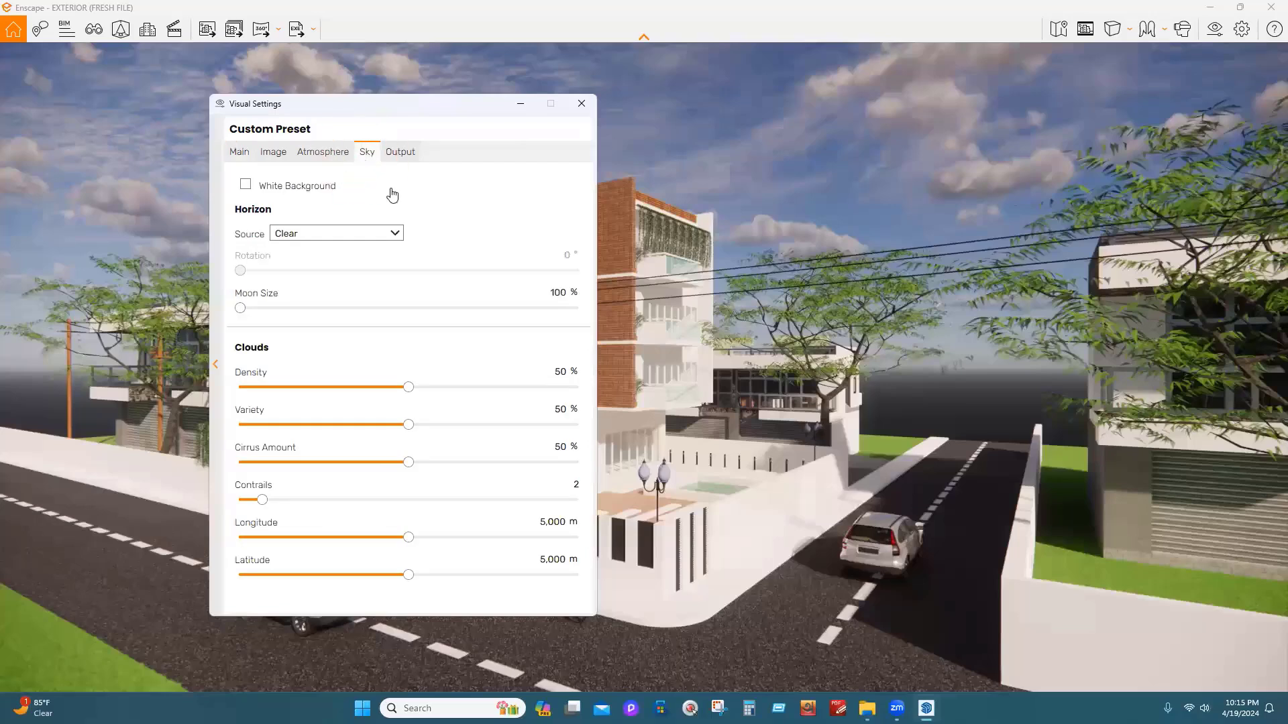
pyautogui.click(386, 233)
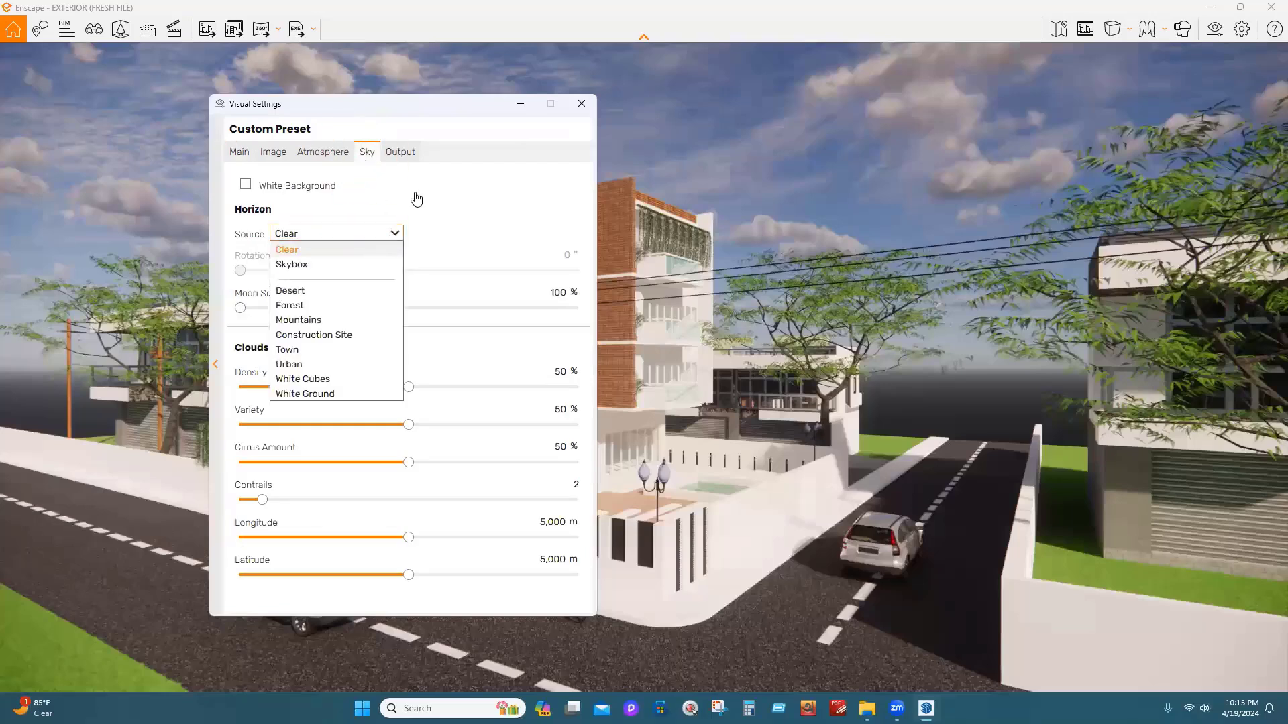
pyautogui.click(394, 216)
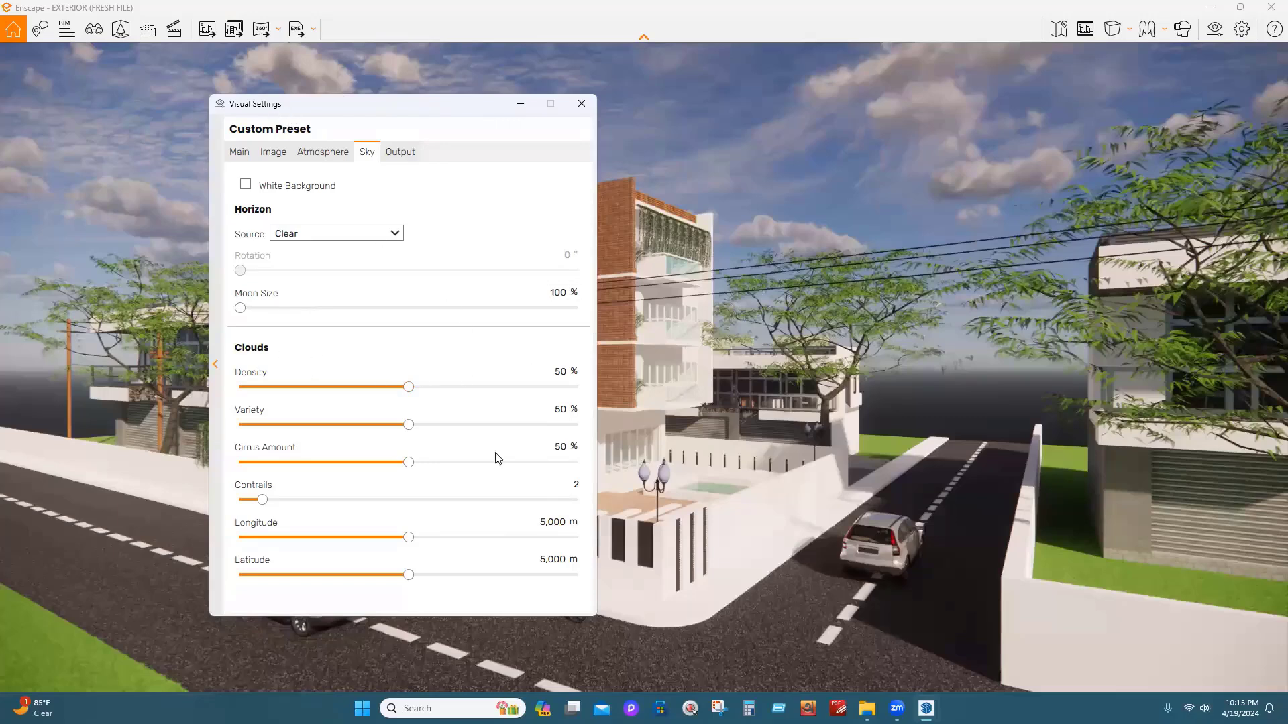
# Capture the Clouds settings with the Snipping Tool, circle them in red and discard the snip
pyautogui.click(718, 708)
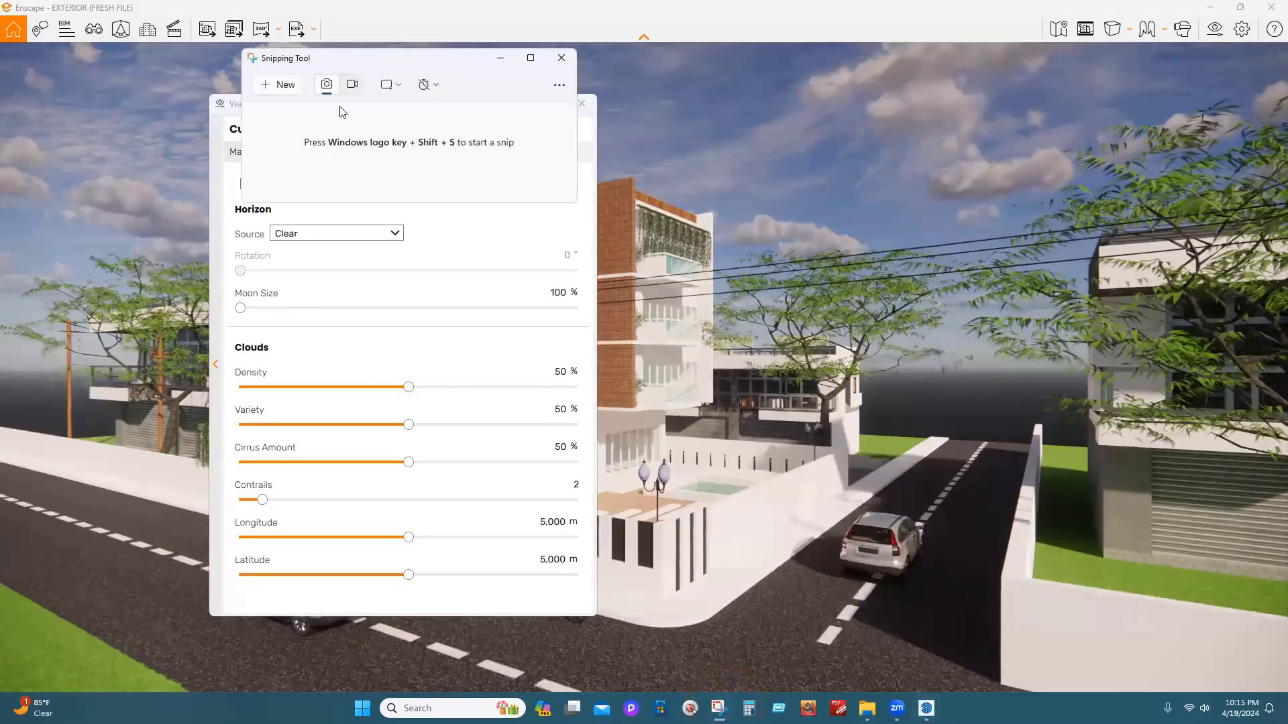
pyautogui.click(276, 81)
pyautogui.moveTo(226, 338); pyautogui.dragTo(585, 602)
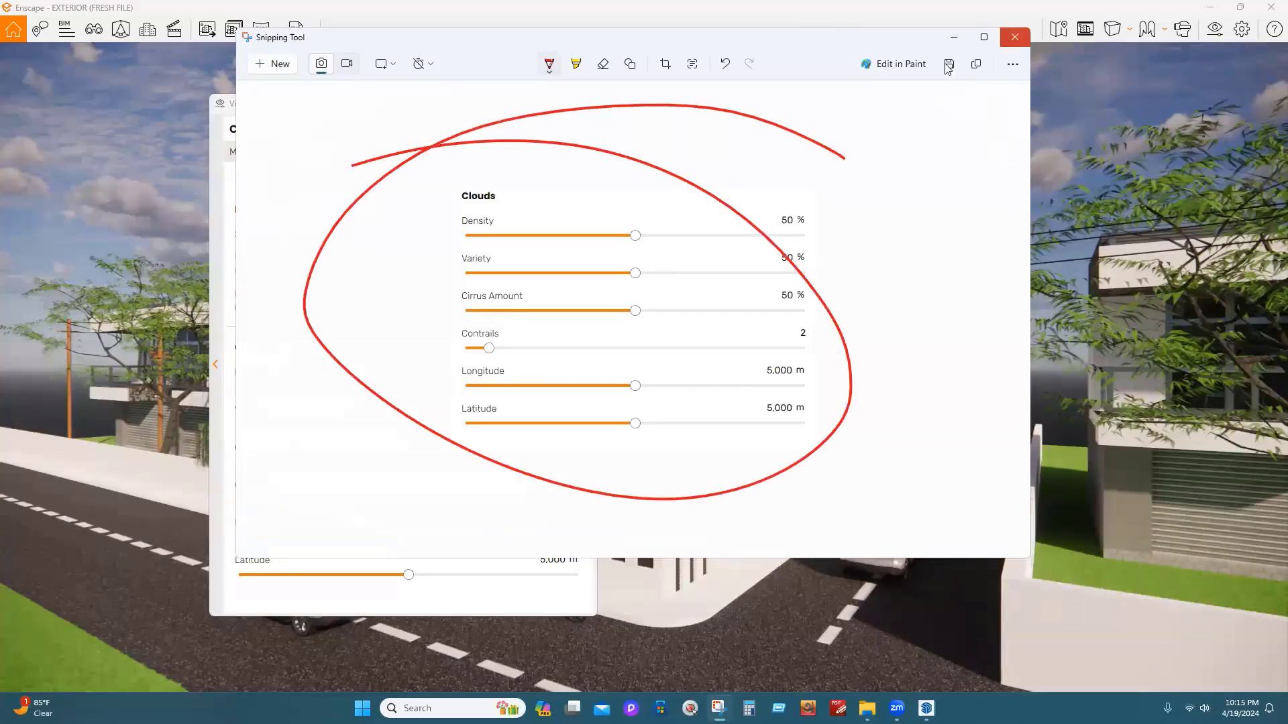
pyautogui.click(1015, 37)
# Close the visual settings and batch-render only the VIEW-01 scene, saving it as a PNG image on the Desktop
pyautogui.click(580, 105)
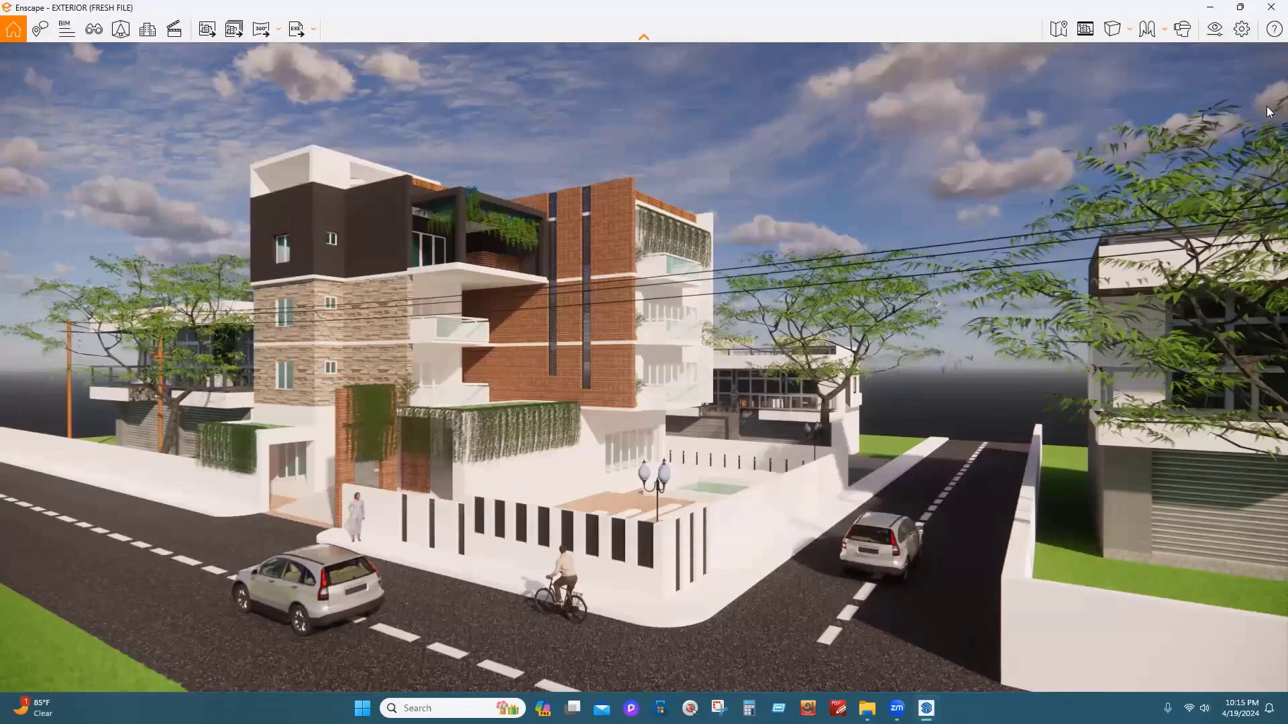
pyautogui.click(228, 37)
pyautogui.click(568, 138)
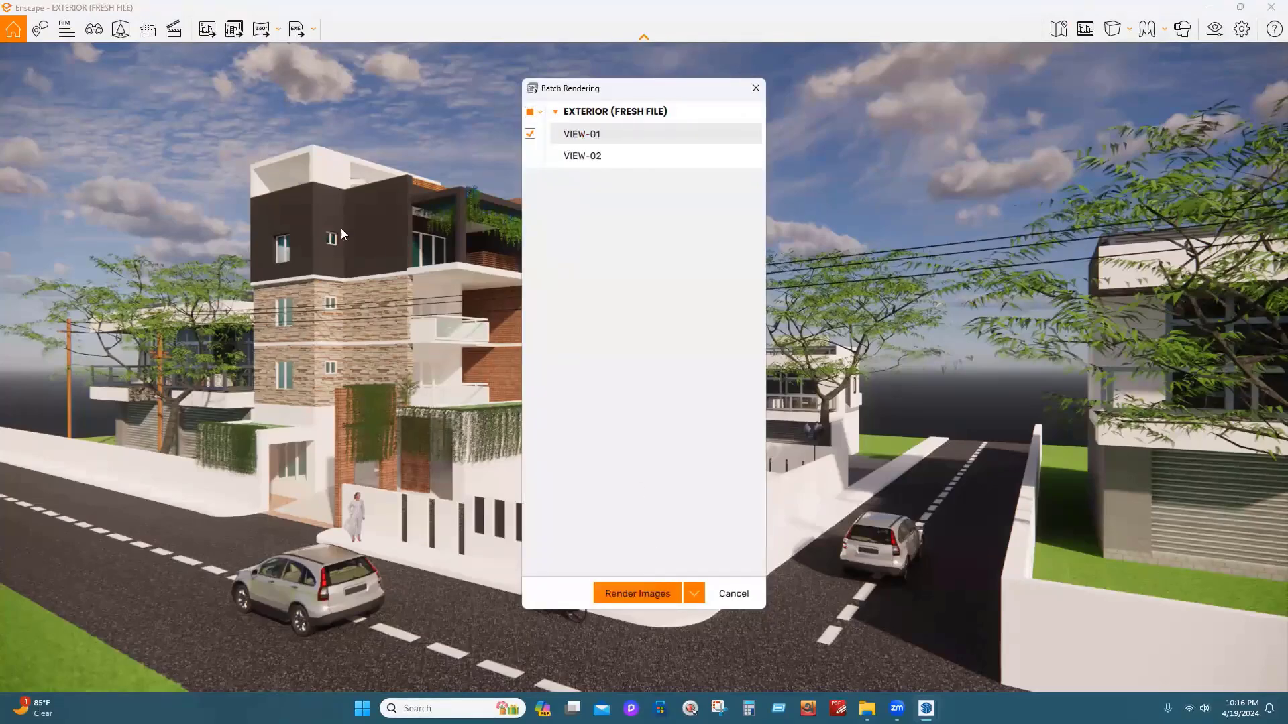
pyautogui.click(636, 593)
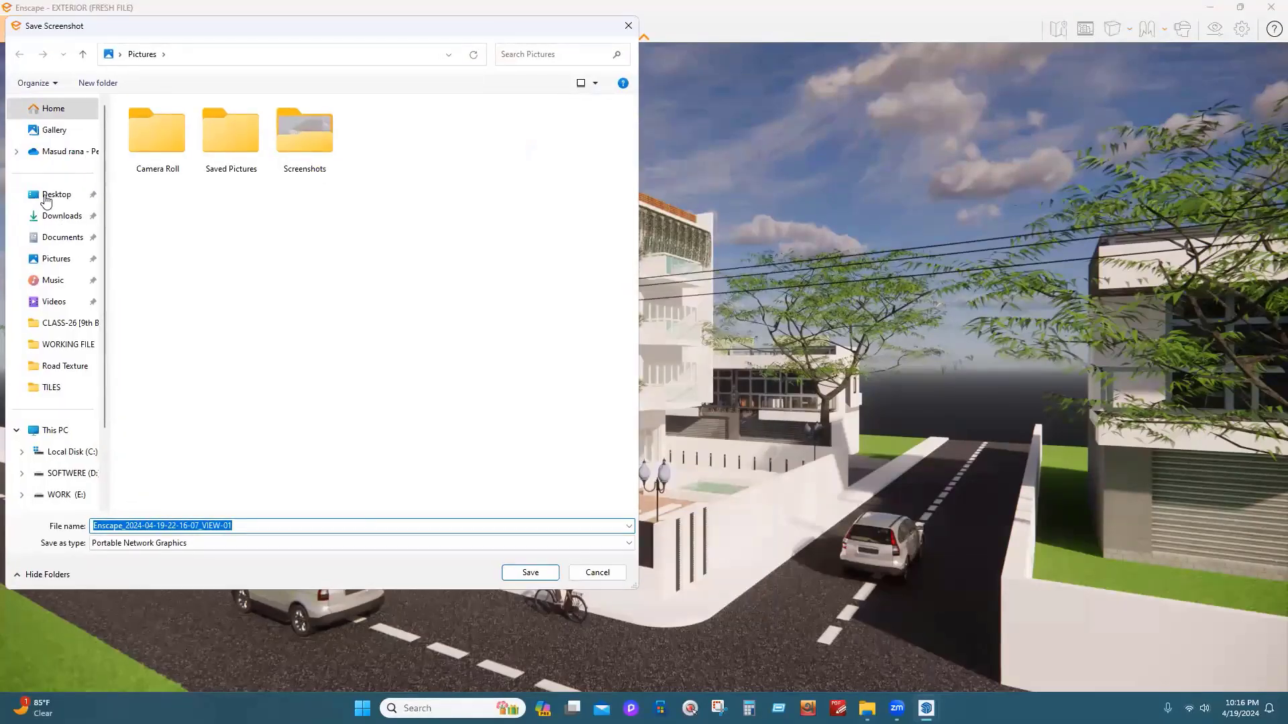
pyautogui.click(56, 194)
pyautogui.click(530, 573)
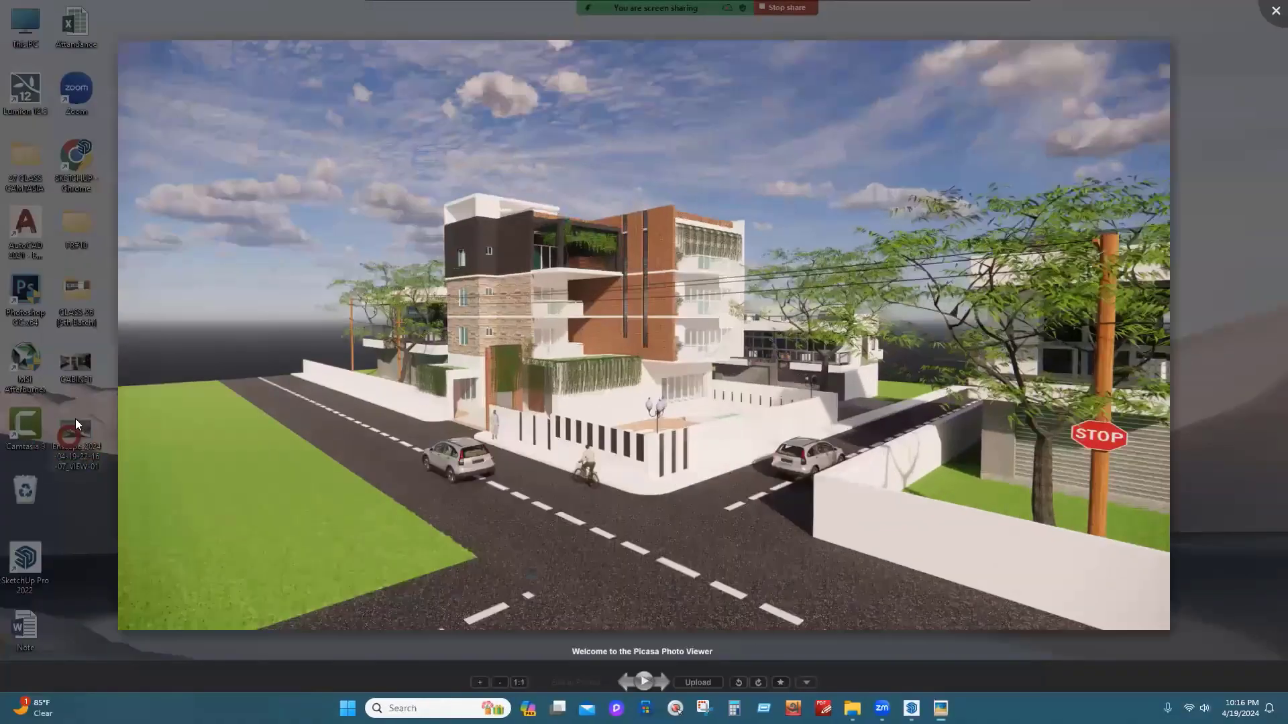
# Examine the rendered VIEW-01 image in Picasa Photo Viewer, checking the building, cars and cyclist up close
pyautogui.scroll(5, 134, 440)
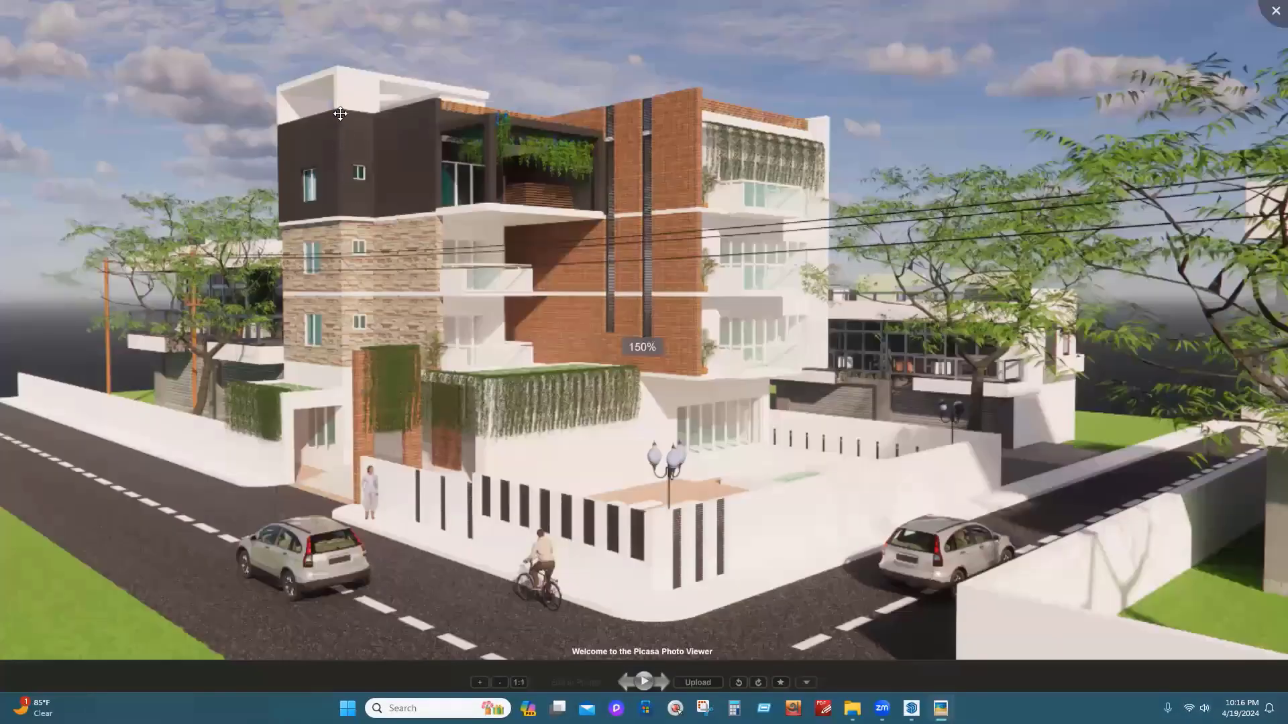
pyautogui.scroll(1, 498, 152)
pyautogui.scroll(-3, 491, 87)
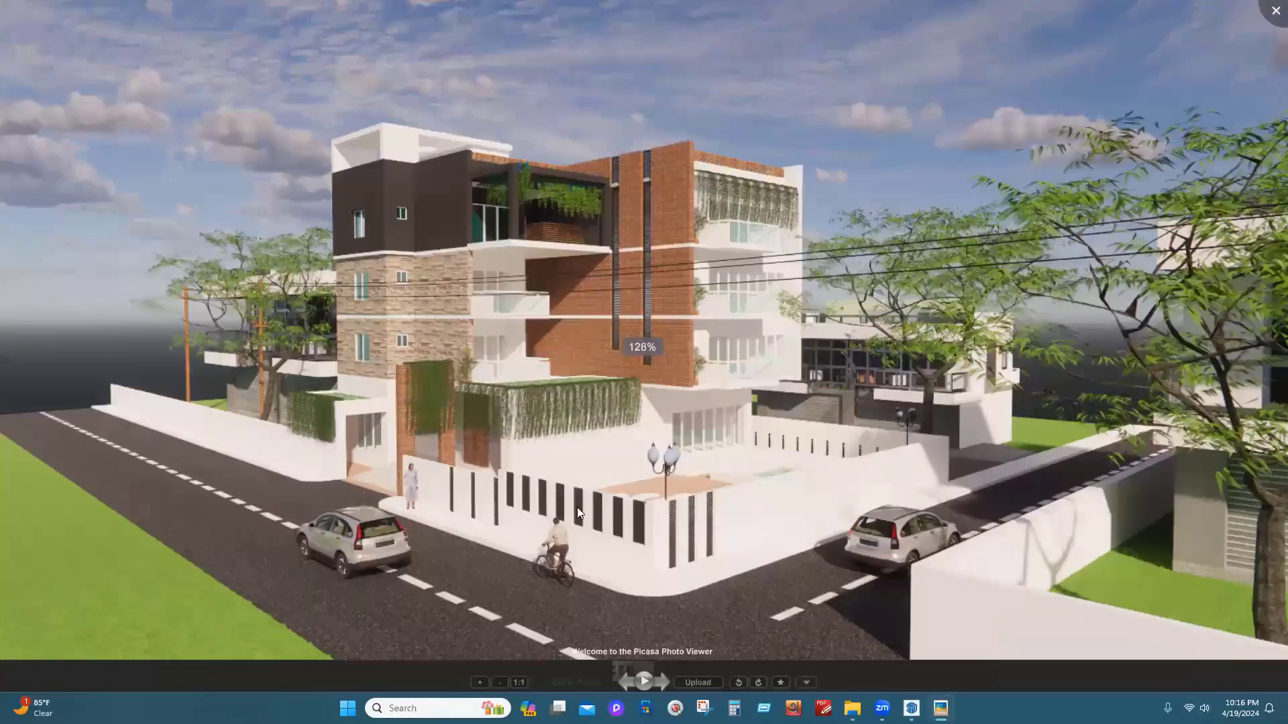
pyautogui.scroll(-3, 275, 32)
pyautogui.press('Escape')
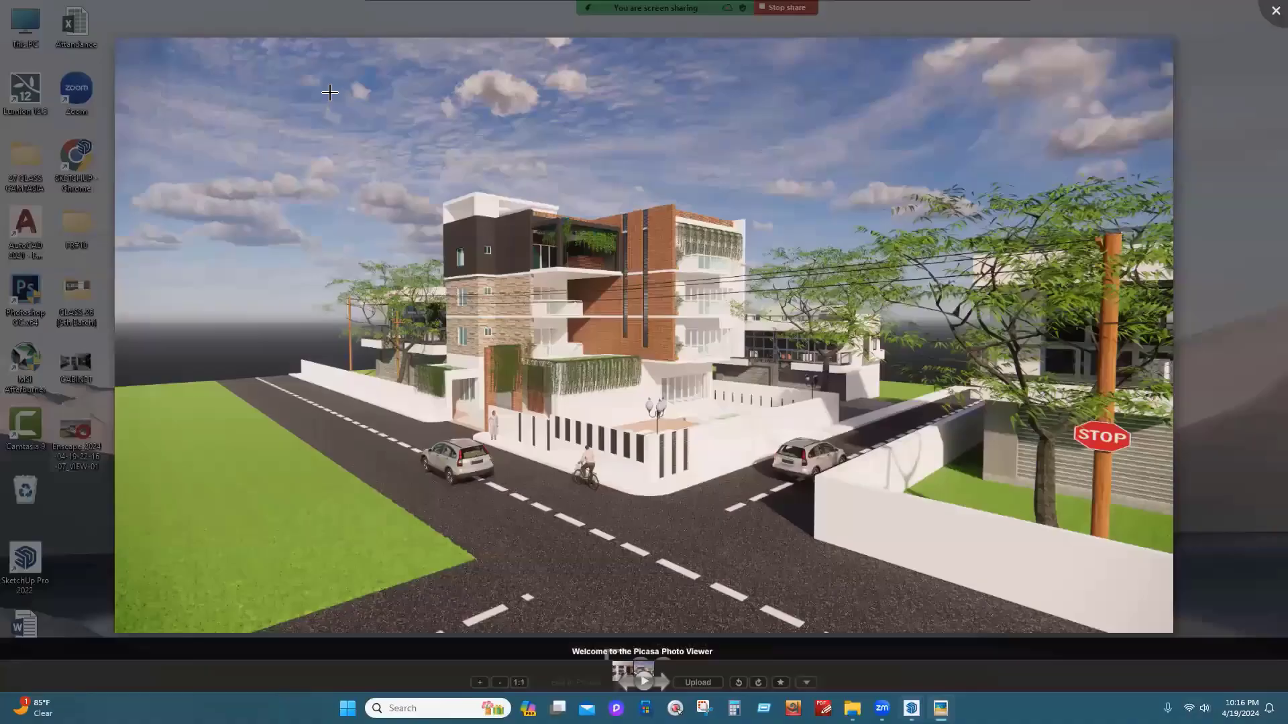
# Snip the building area of the rendered VIEW-01 image, discard the snip and close the image
pyautogui.click(275, 32)
pyautogui.press('super+shift+s')
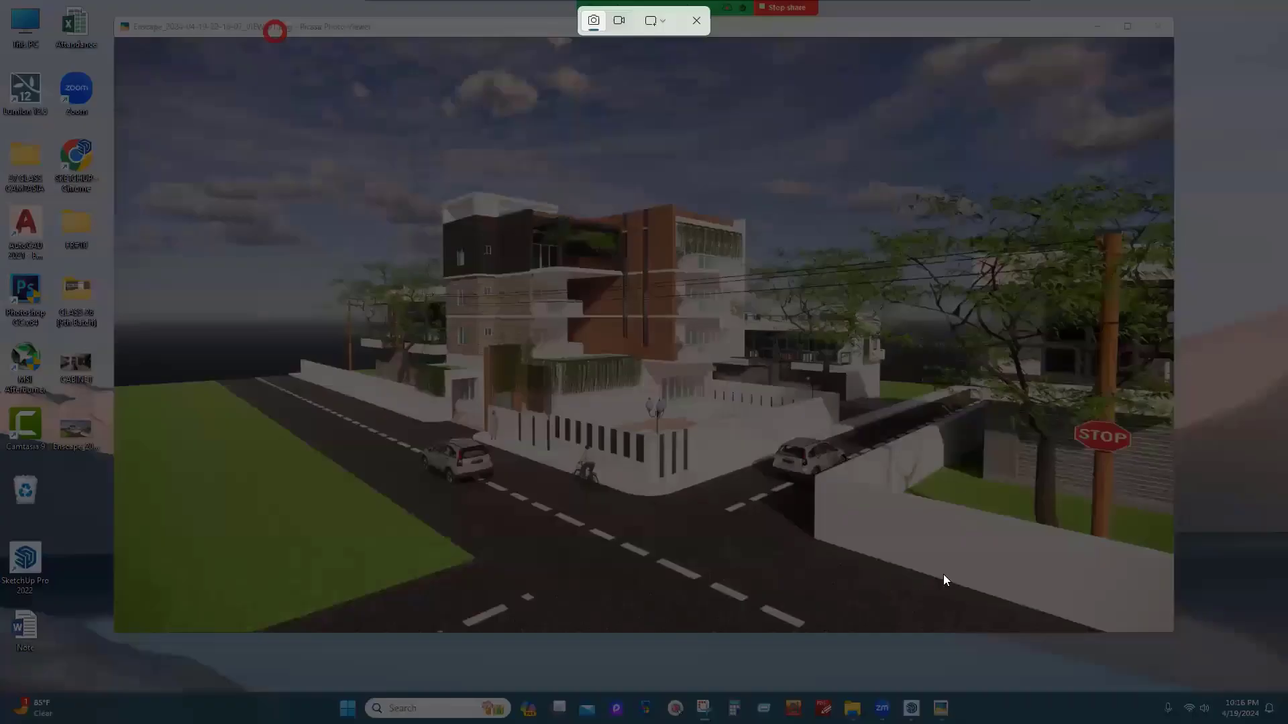
pyautogui.moveTo(348, 78); pyautogui.dragTo(884, 579)
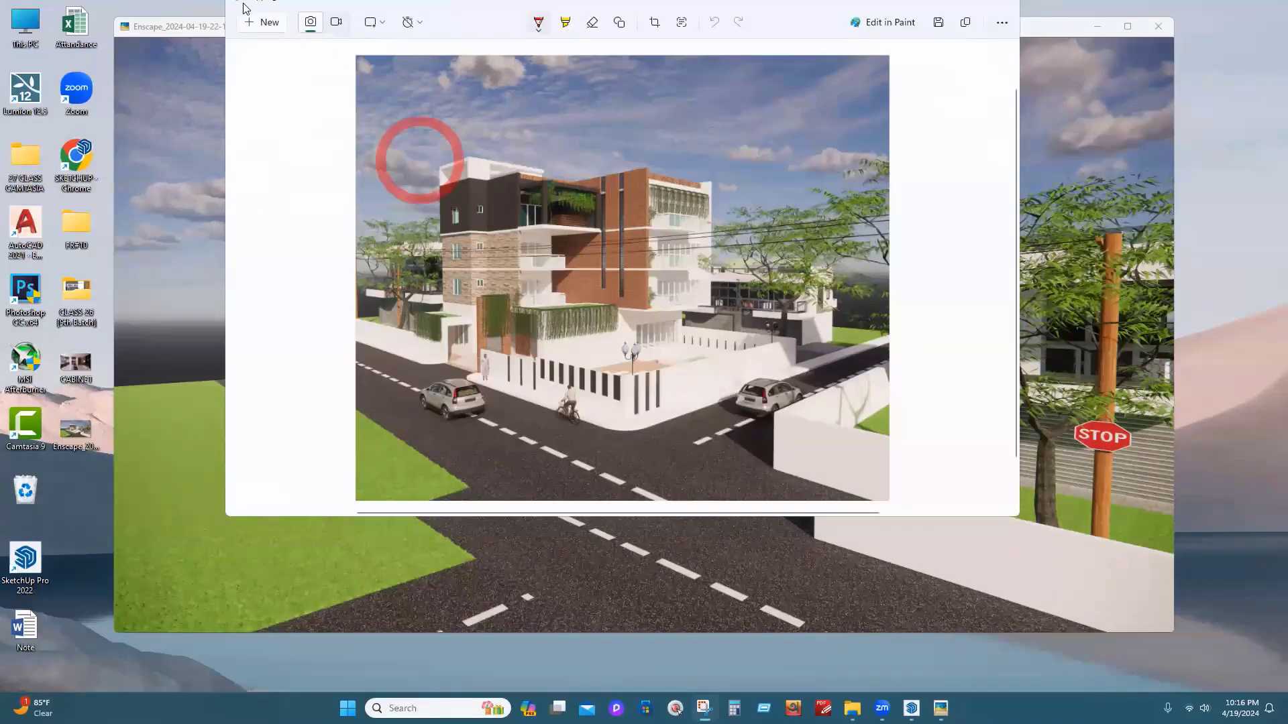
pyautogui.click(940, 114)
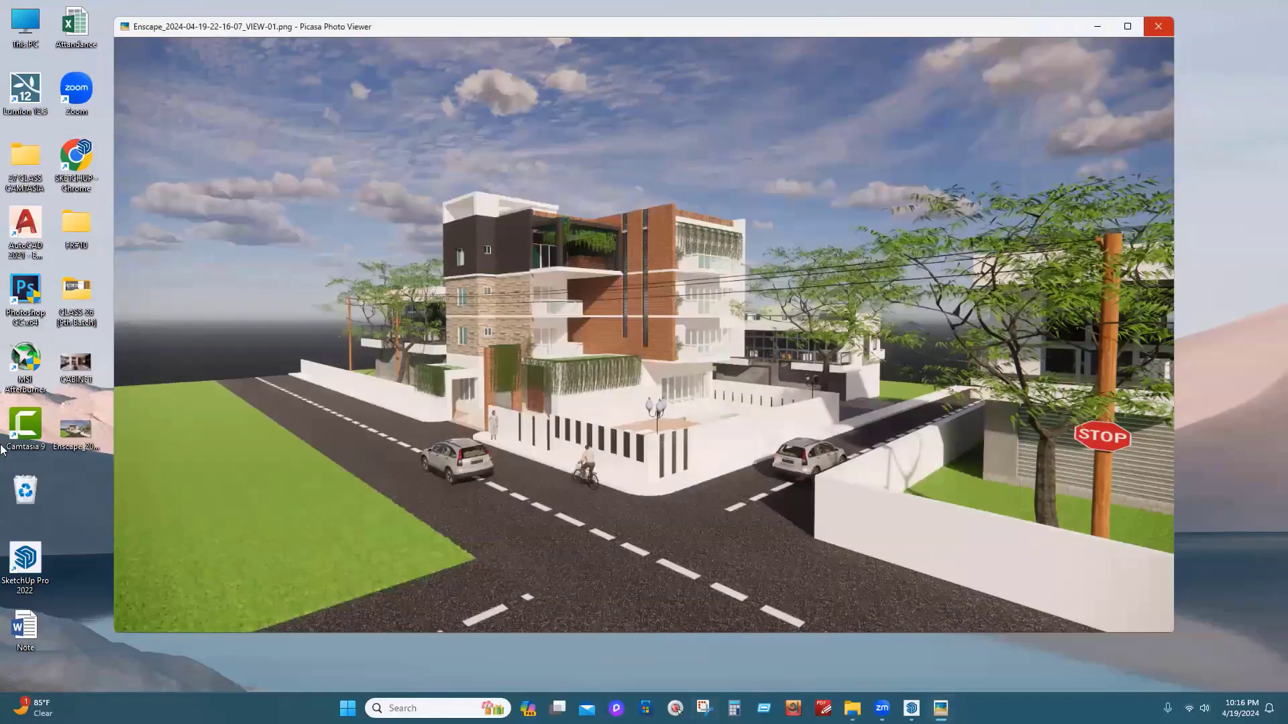
pyautogui.press('Escape')
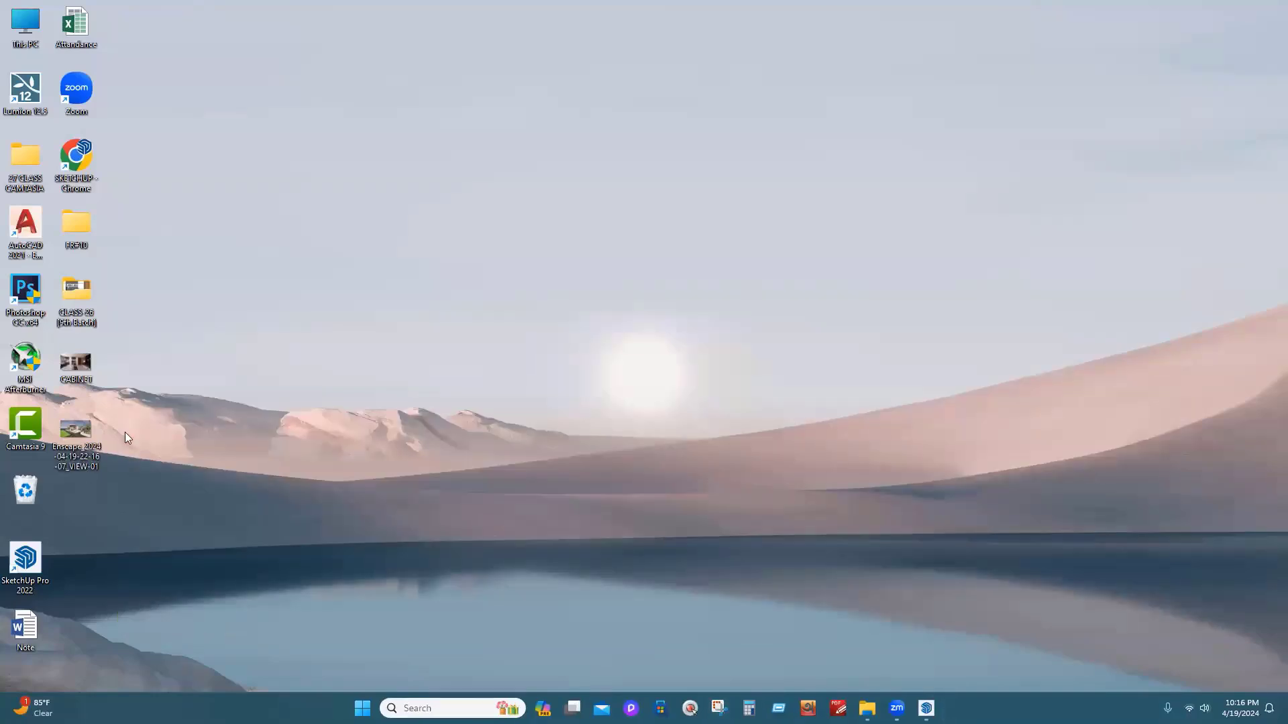
# View the CABINET interior render from the desktop and close it
pyautogui.doubleClick(85, 362)
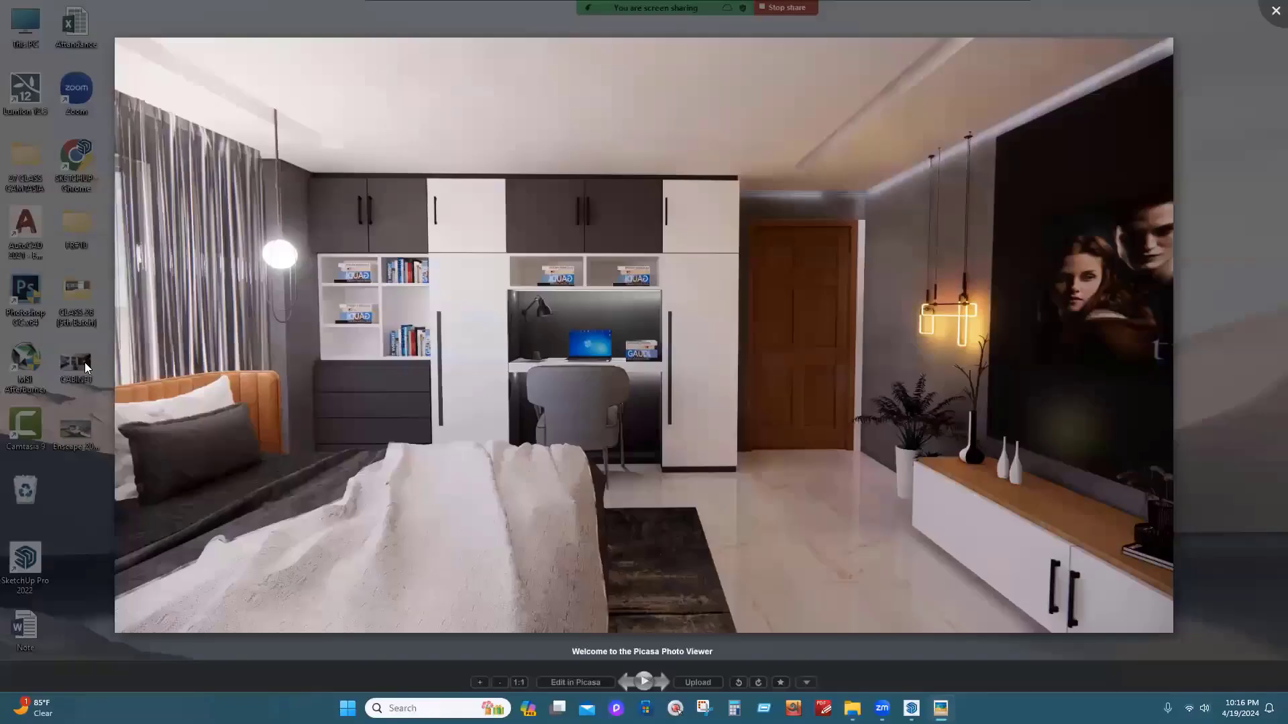
pyautogui.press('Escape')
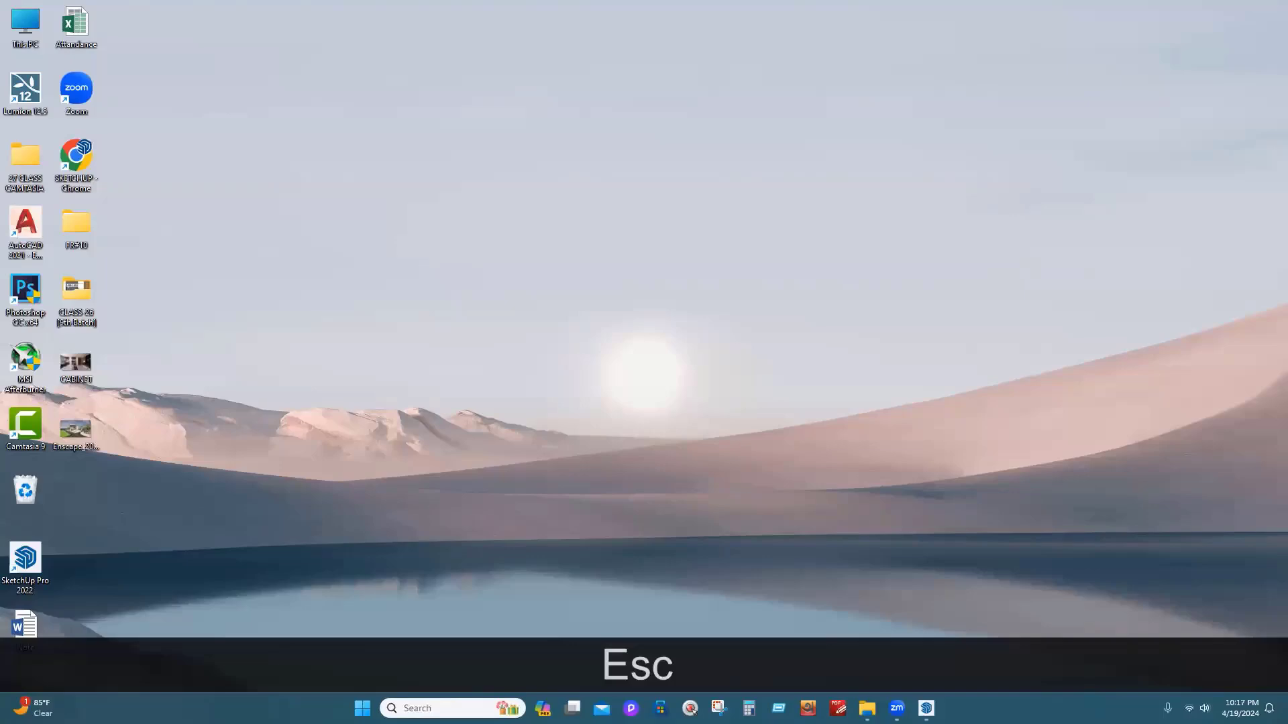
pyautogui.moveTo(896, 708)
pyautogui.click(939, 658)
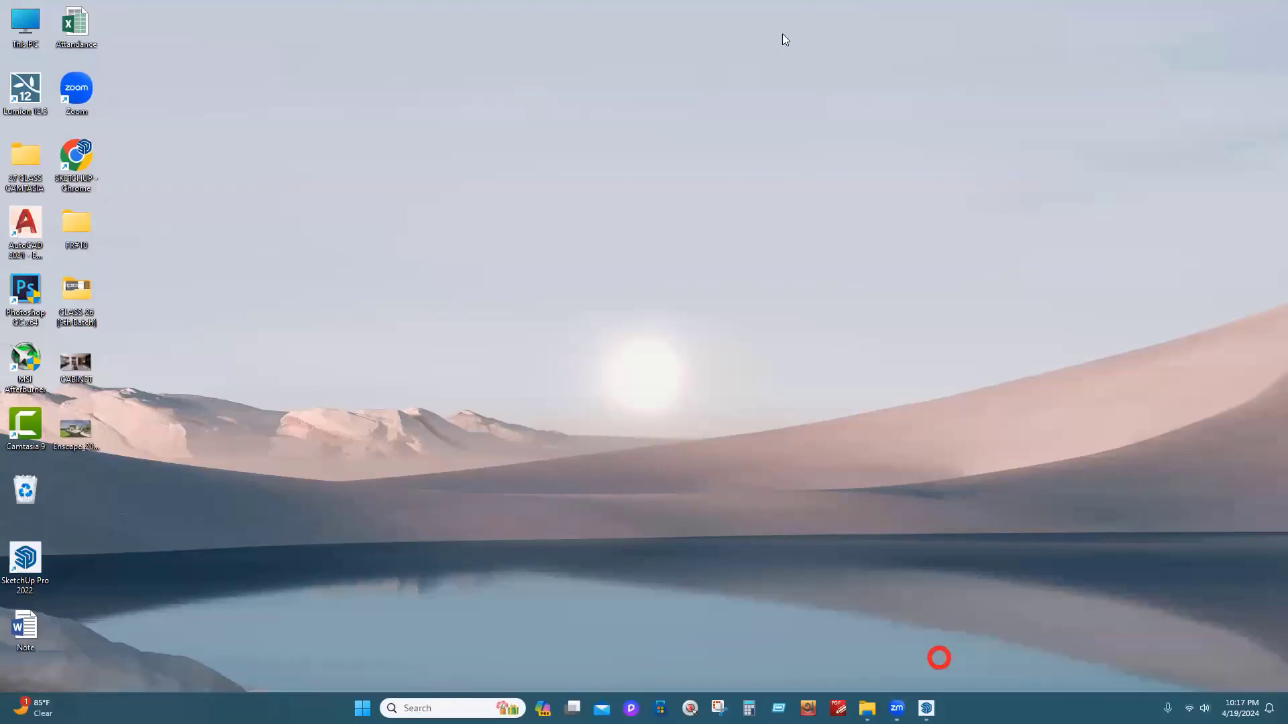